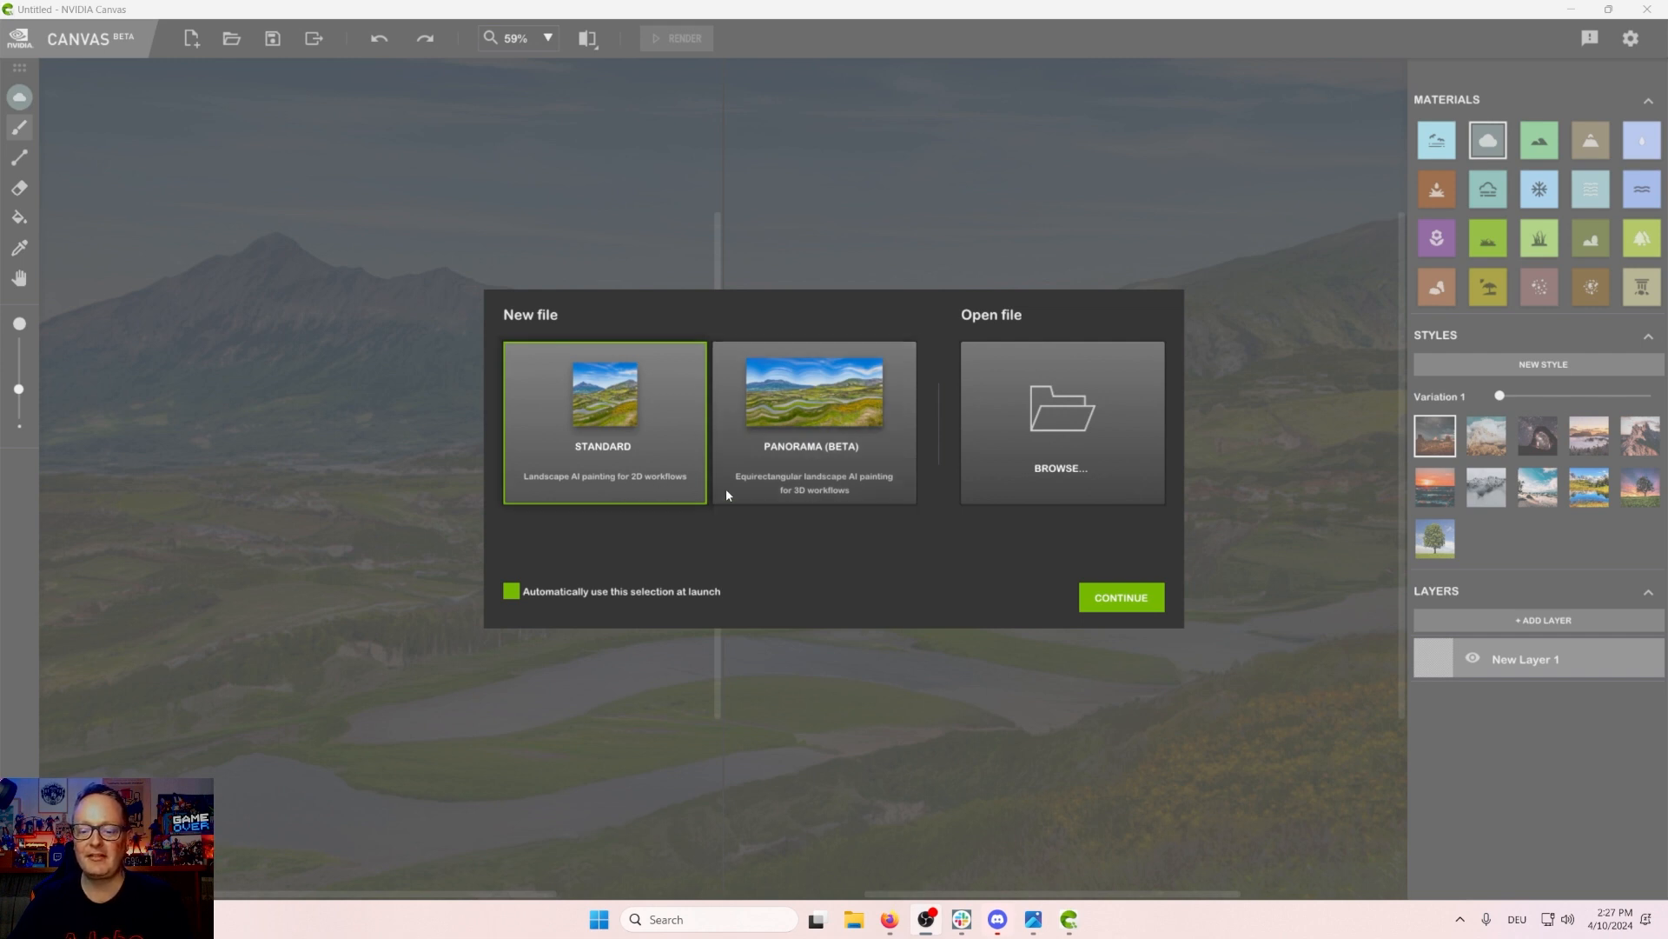
Step: Start a new Standard landscape file and pick the blue-sky landscape style
{"action": "left_click", "coordinate": [1094, 598]}
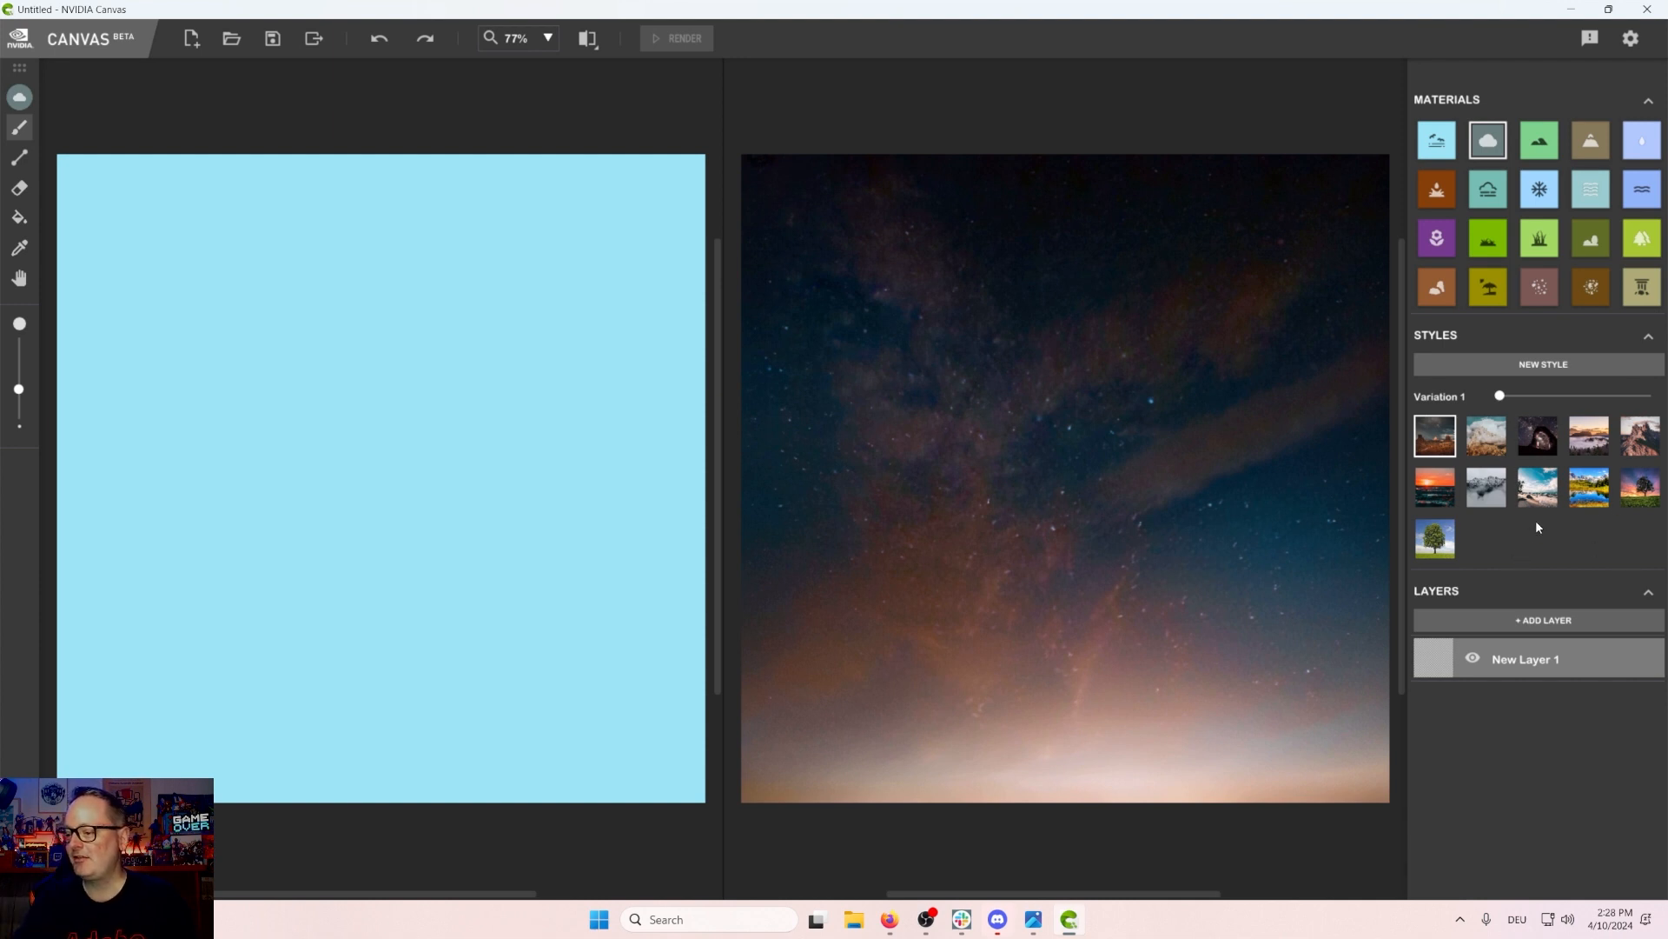
{"action": "left_click", "coordinate": [1581, 499]}
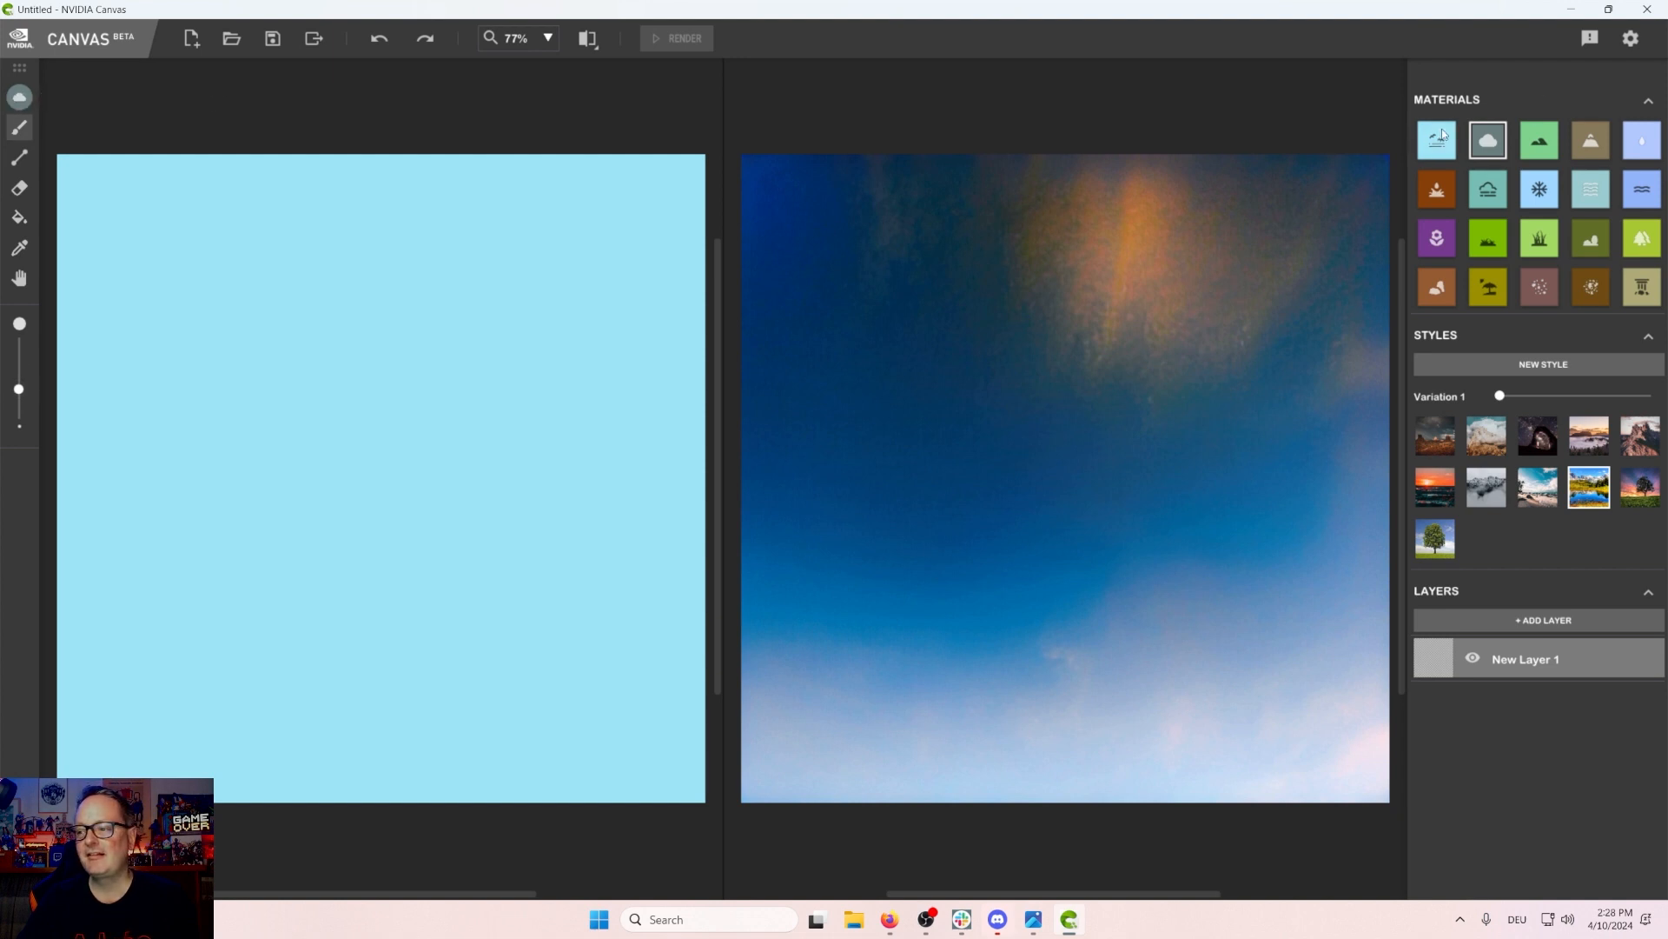
Step: Draw a grass horizon line across the canvas about two-thirds down and fill the area below it with grass
{"action": "left_click", "coordinate": [21, 129]}
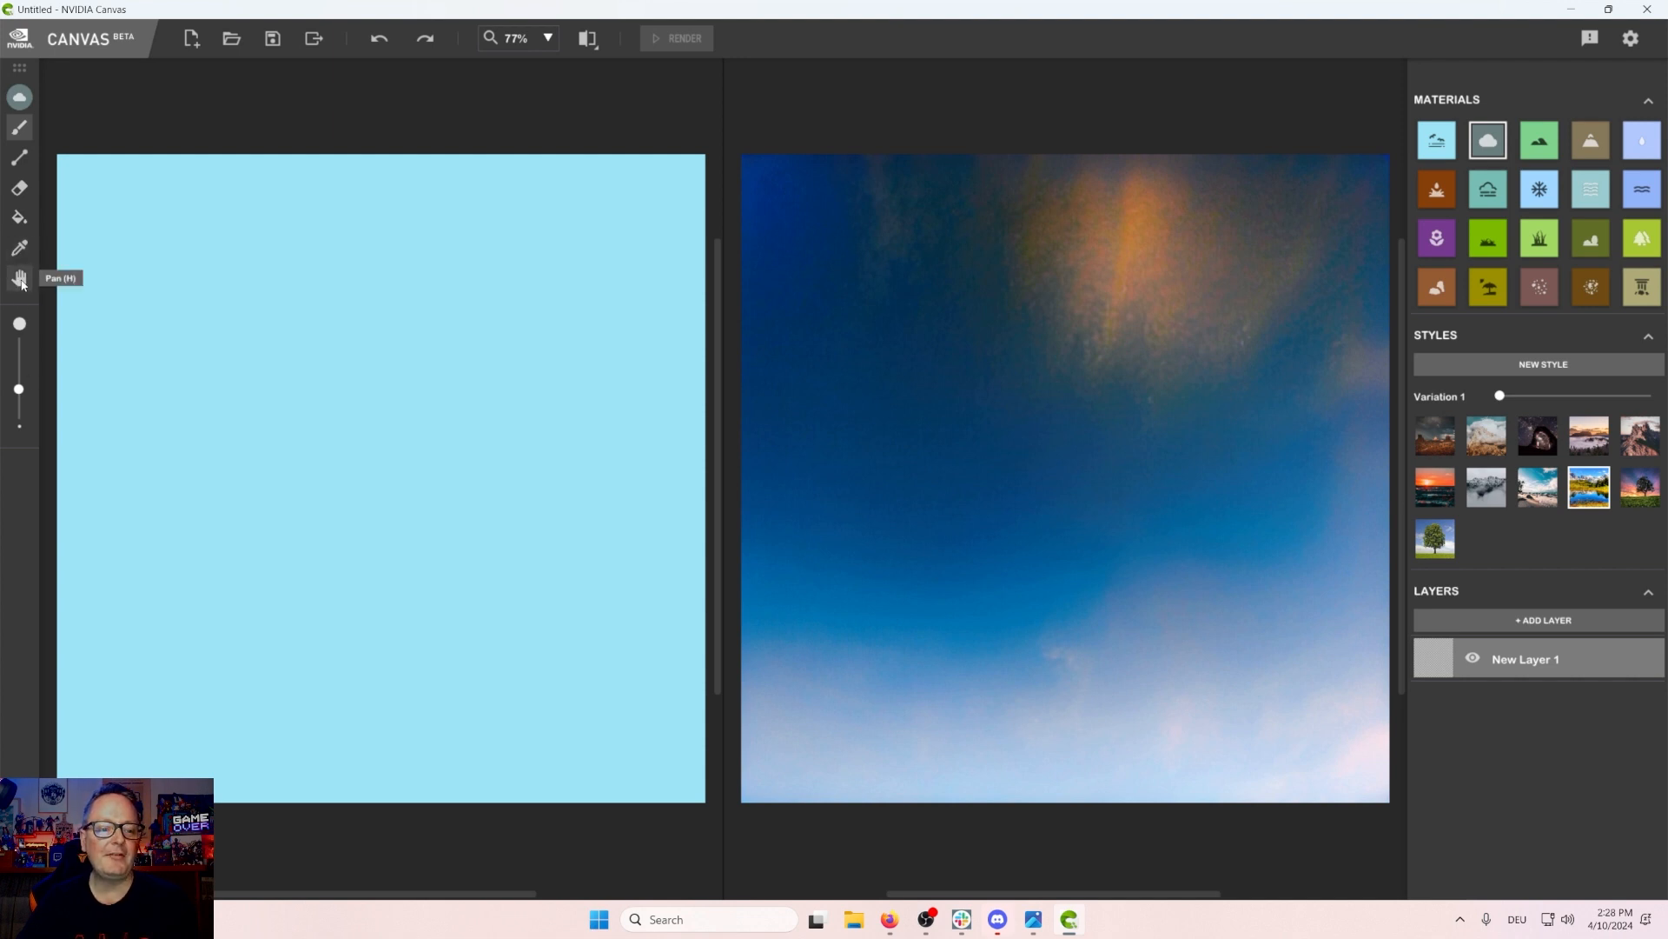
{"action": "mouse_move", "coordinate": [19, 389]}
{"action": "left_mouse_down"}
{"action": "mouse_move", "coordinate": [21, 354]}
{"action": "mouse_move", "coordinate": [25, 396]}
{"action": "left_mouse_up"}
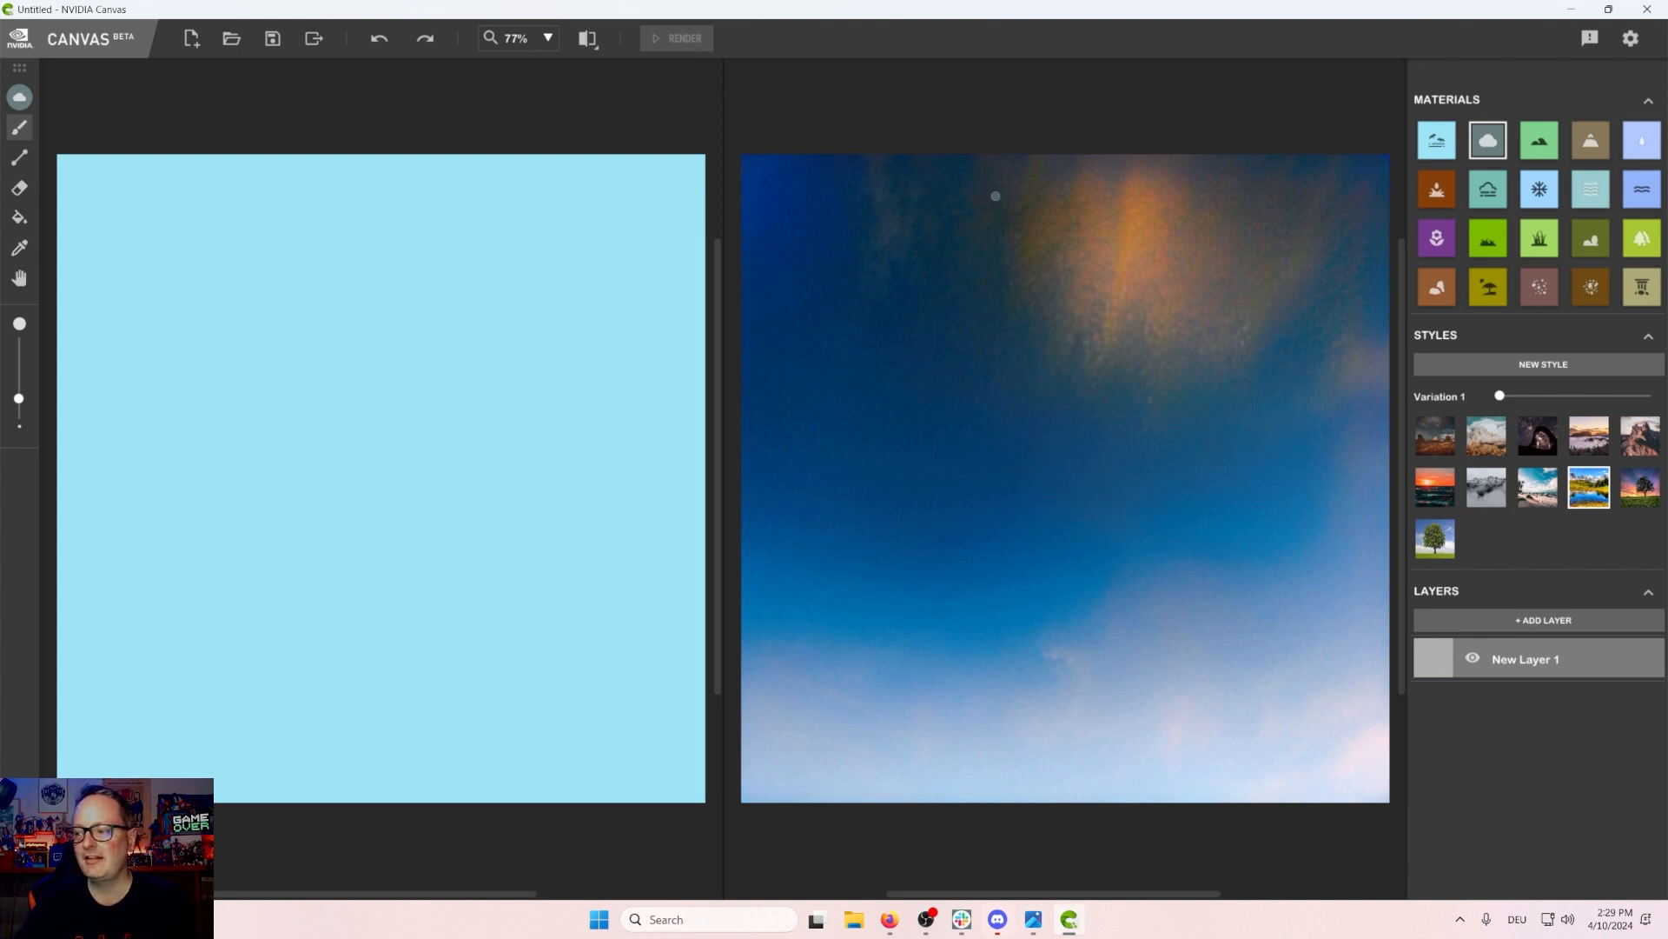
{"action": "left_click", "coordinate": [1488, 238]}
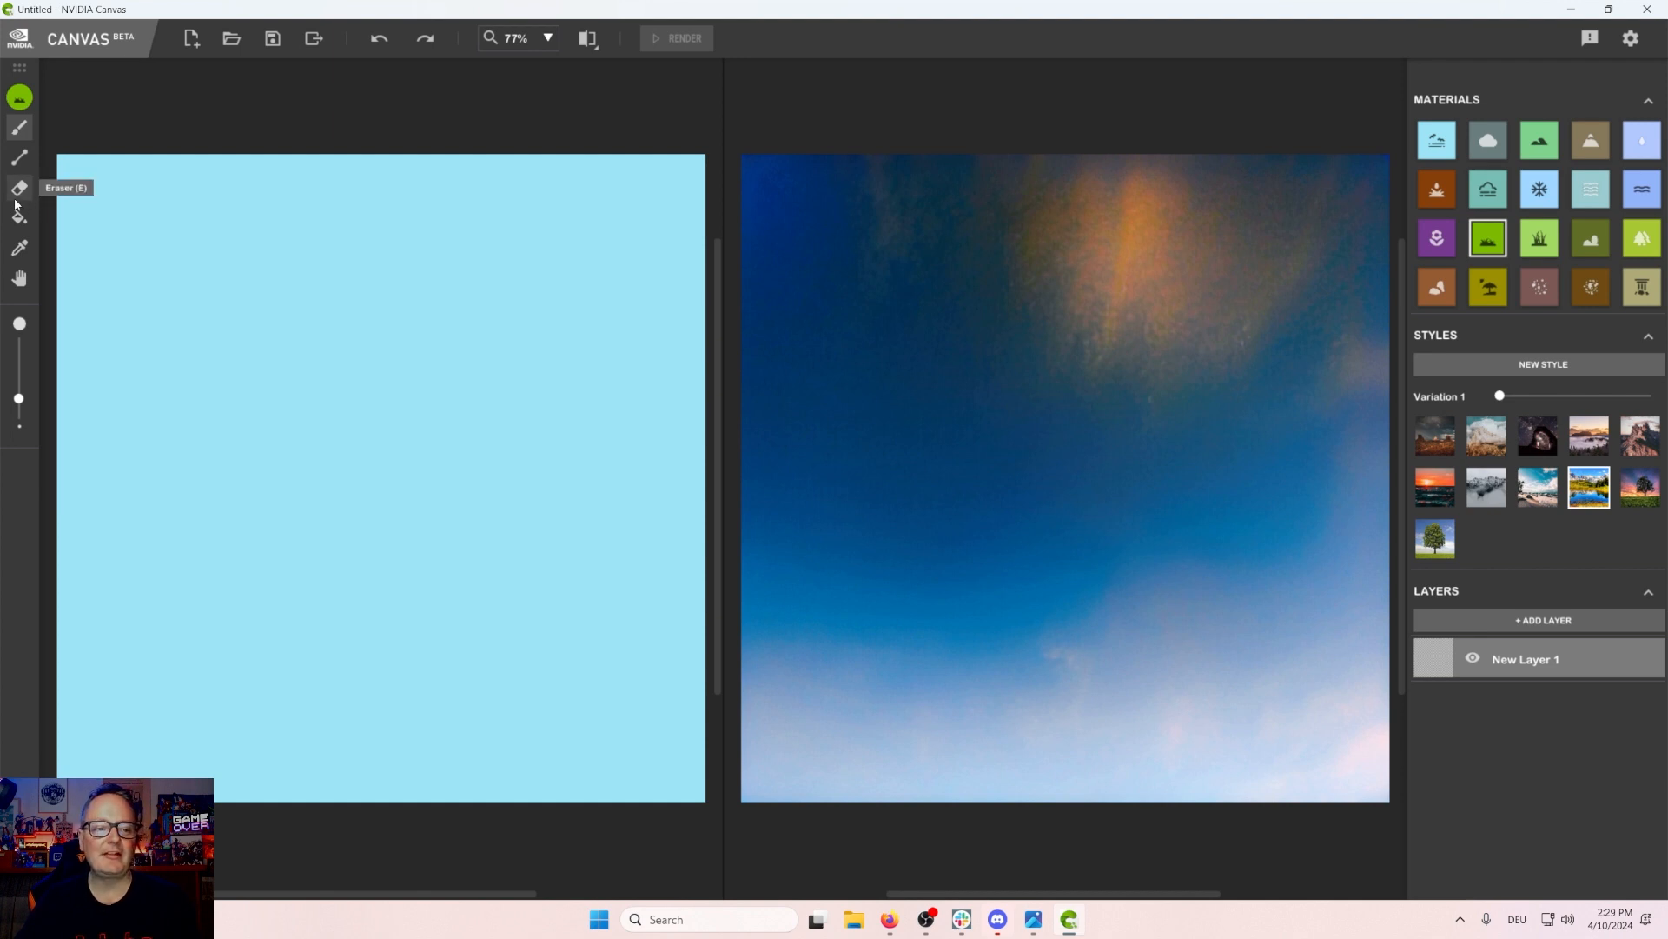
{"action": "left_click", "coordinate": [19, 157]}
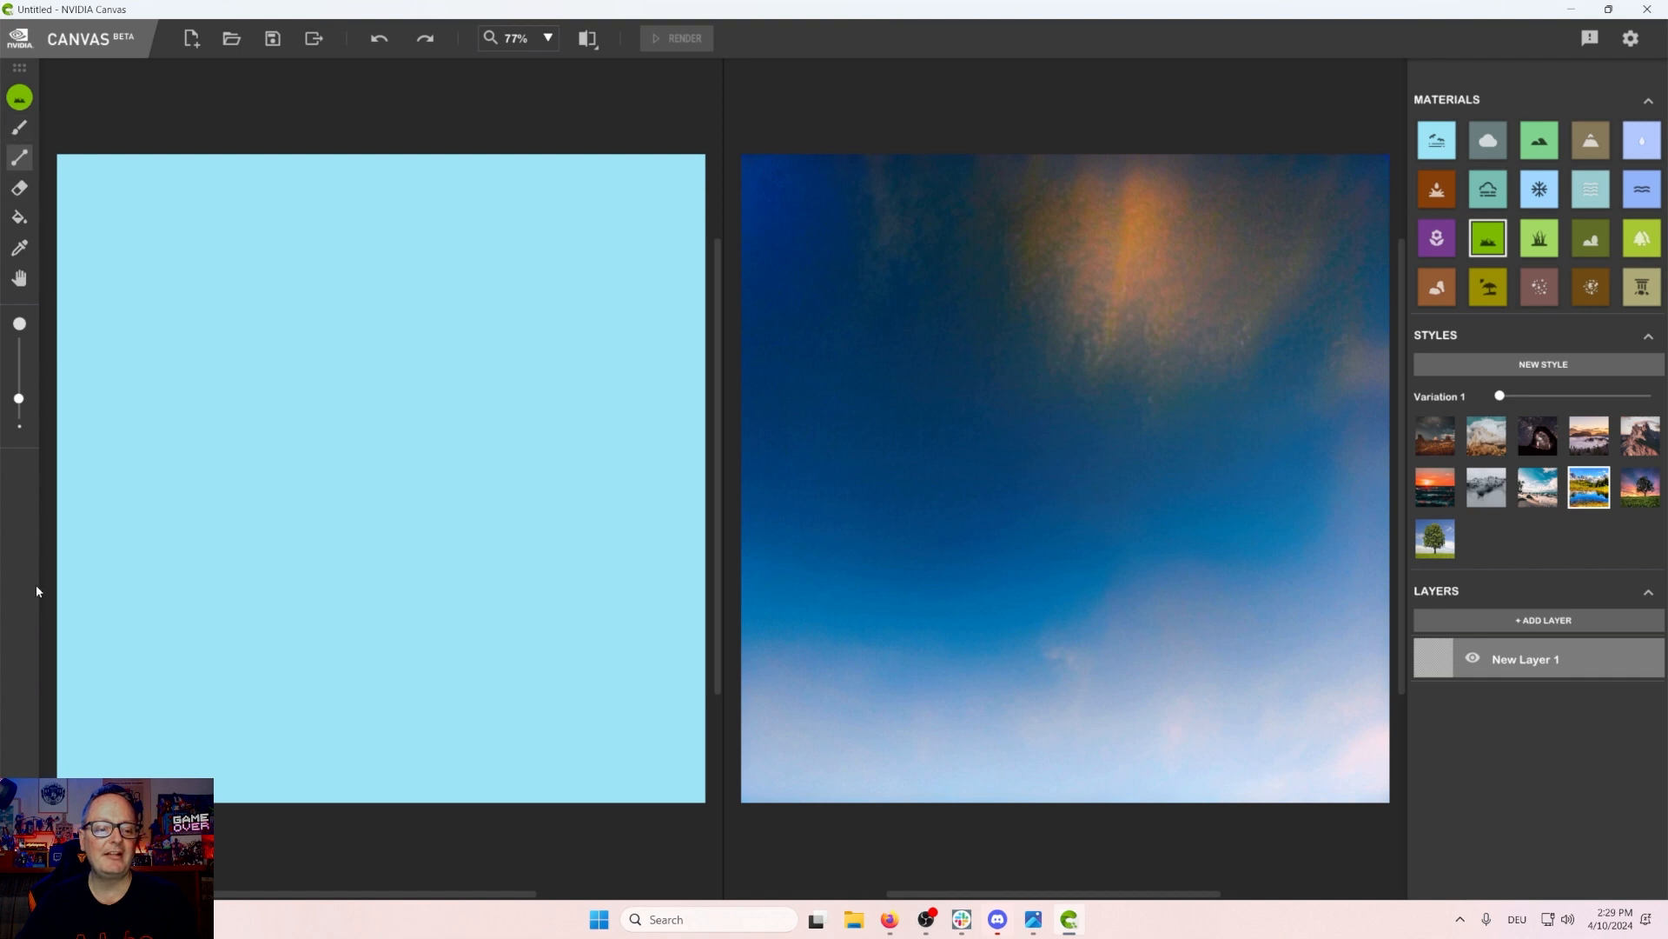
{"action": "left_click_drag", "start_coordinate": [51, 594], "coordinate": [739, 596]}
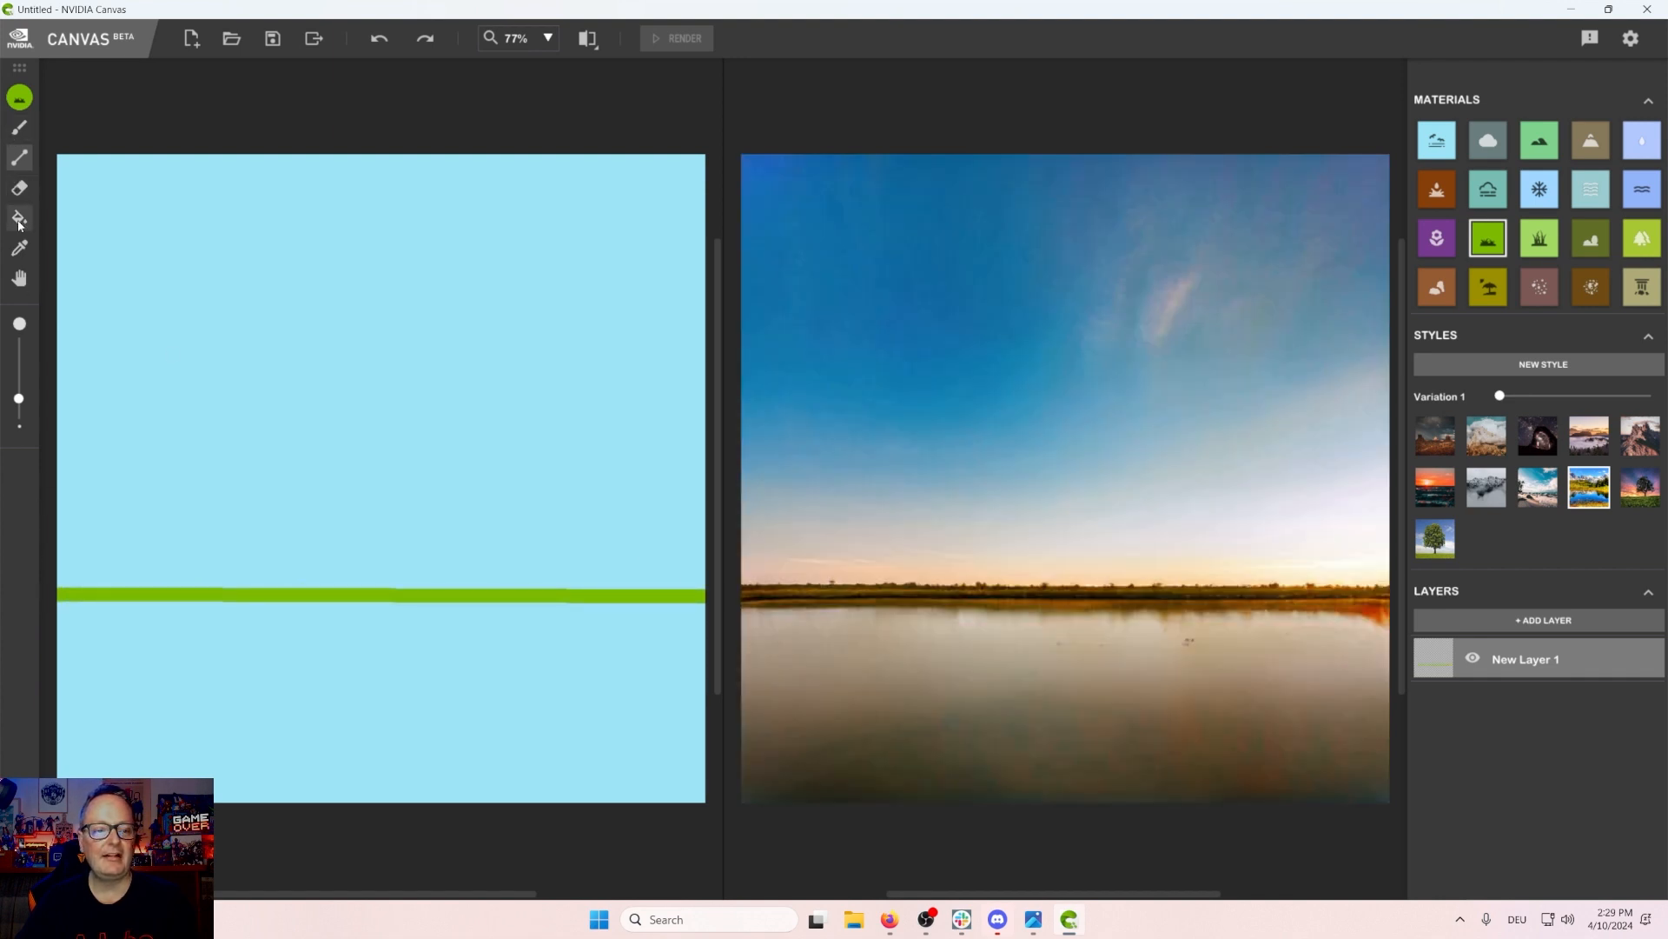
{"action": "left_click", "coordinate": [19, 217]}
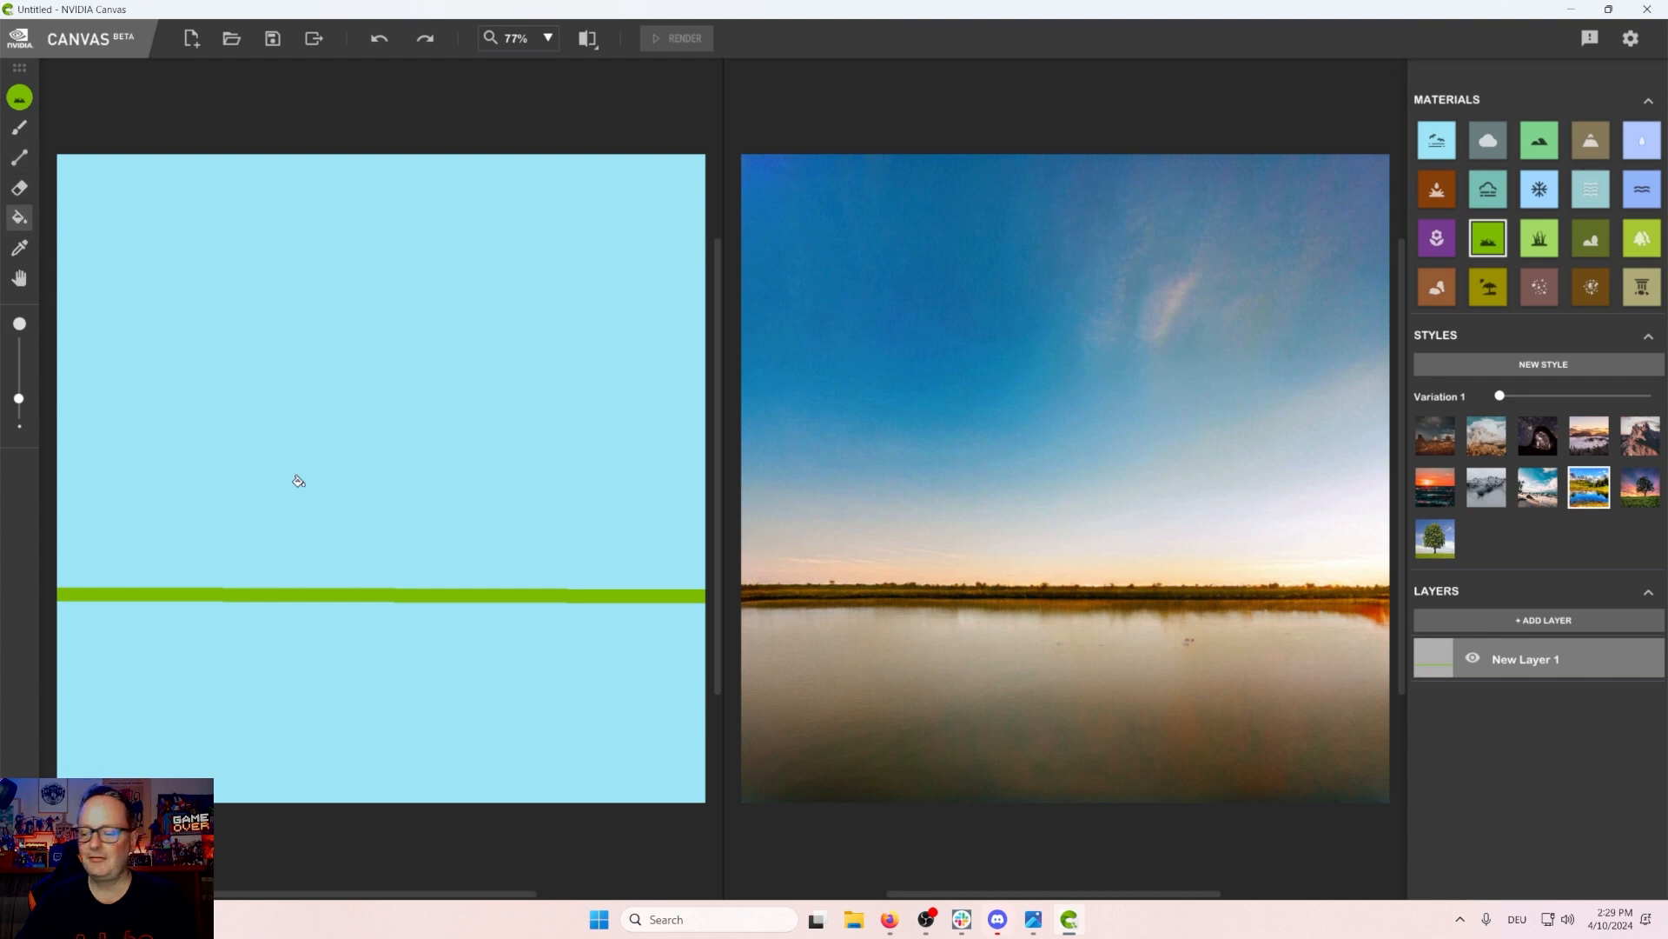
{"action": "left_click", "coordinate": [330, 644]}
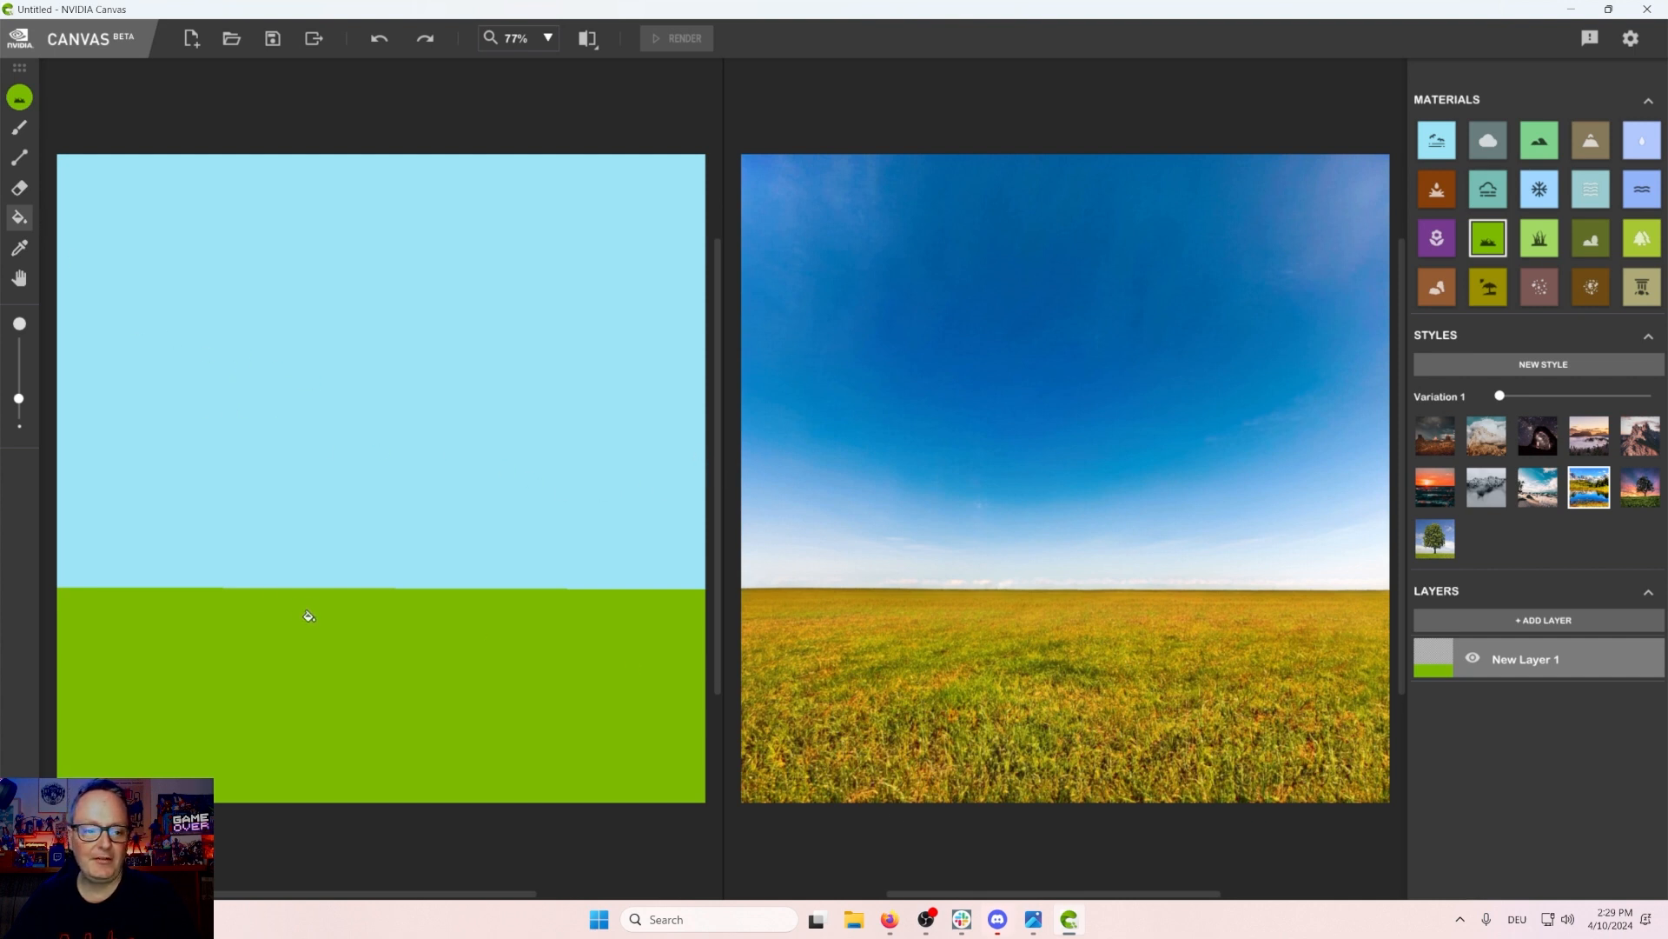
{"action": "left_click", "coordinate": [19, 161]}
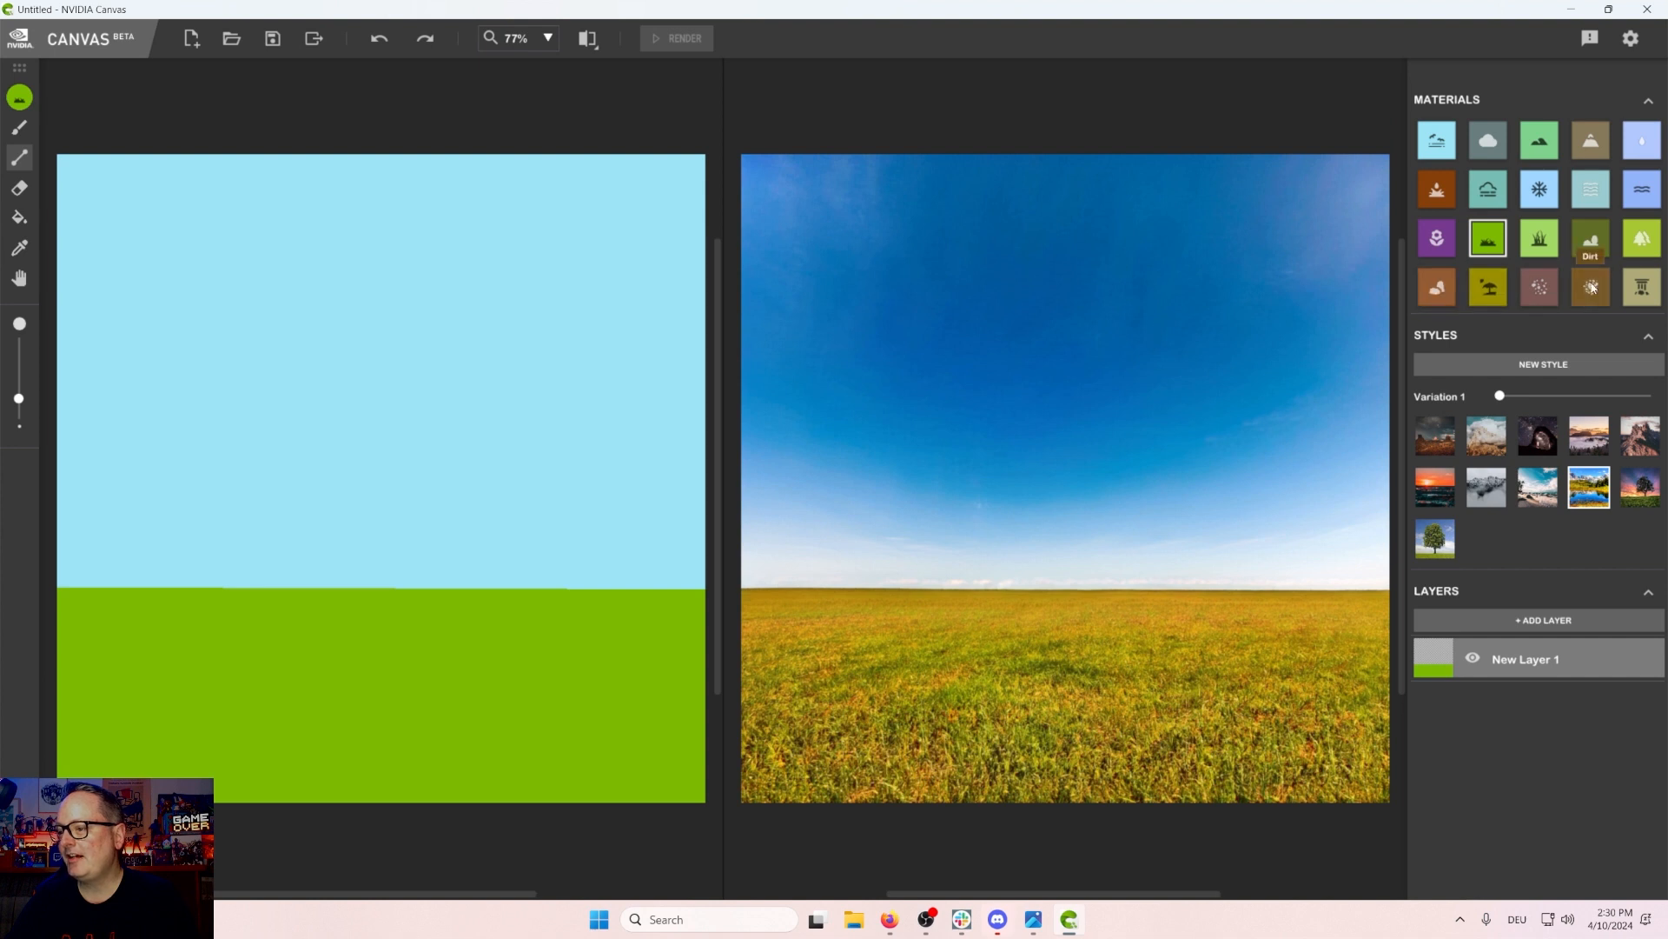
{"action": "left_click", "coordinate": [1591, 288]}
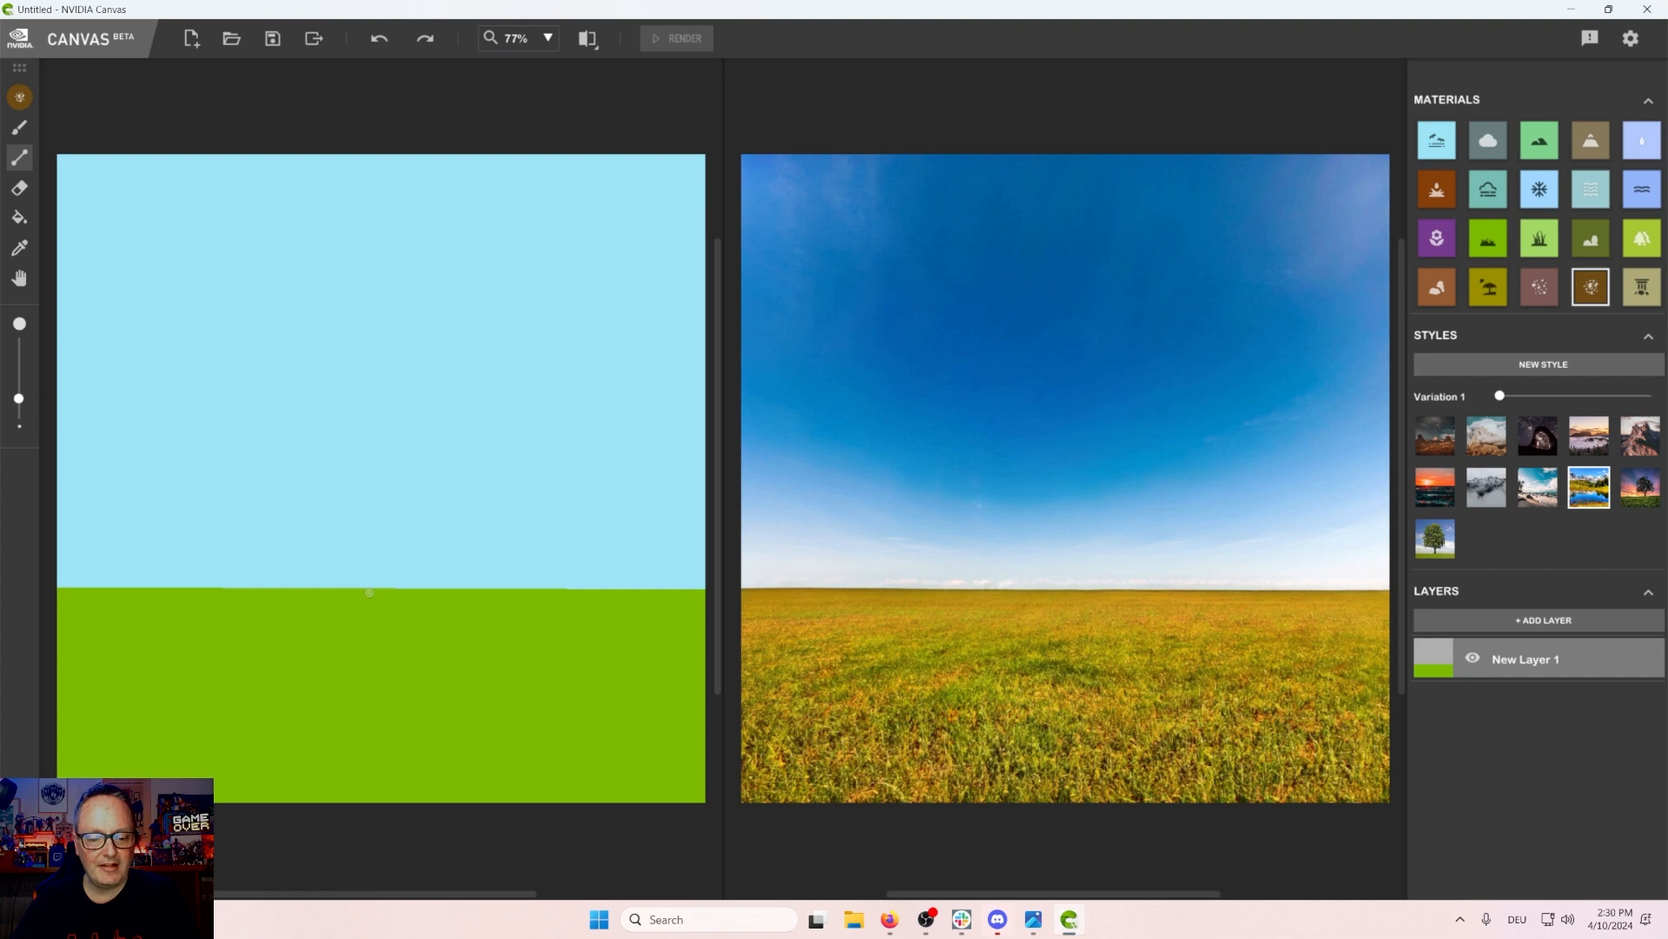
{"action": "left_click_drag", "start_coordinate": [370, 594], "coordinate": [428, 595]}
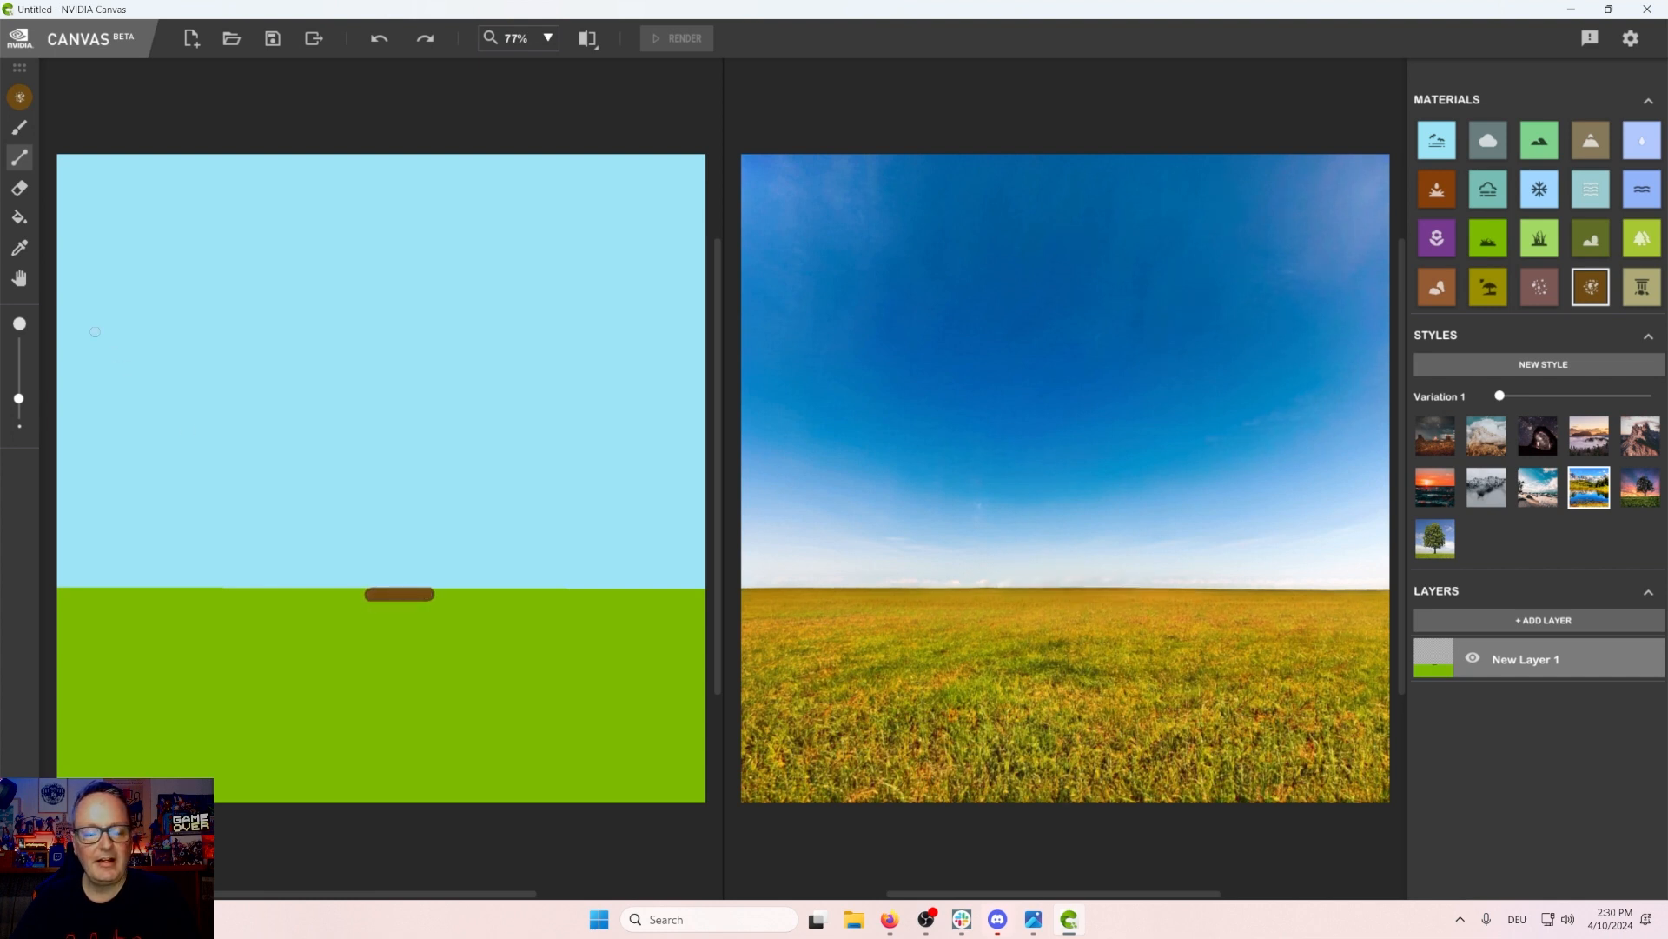
{"action": "left_click", "coordinate": [19, 127]}
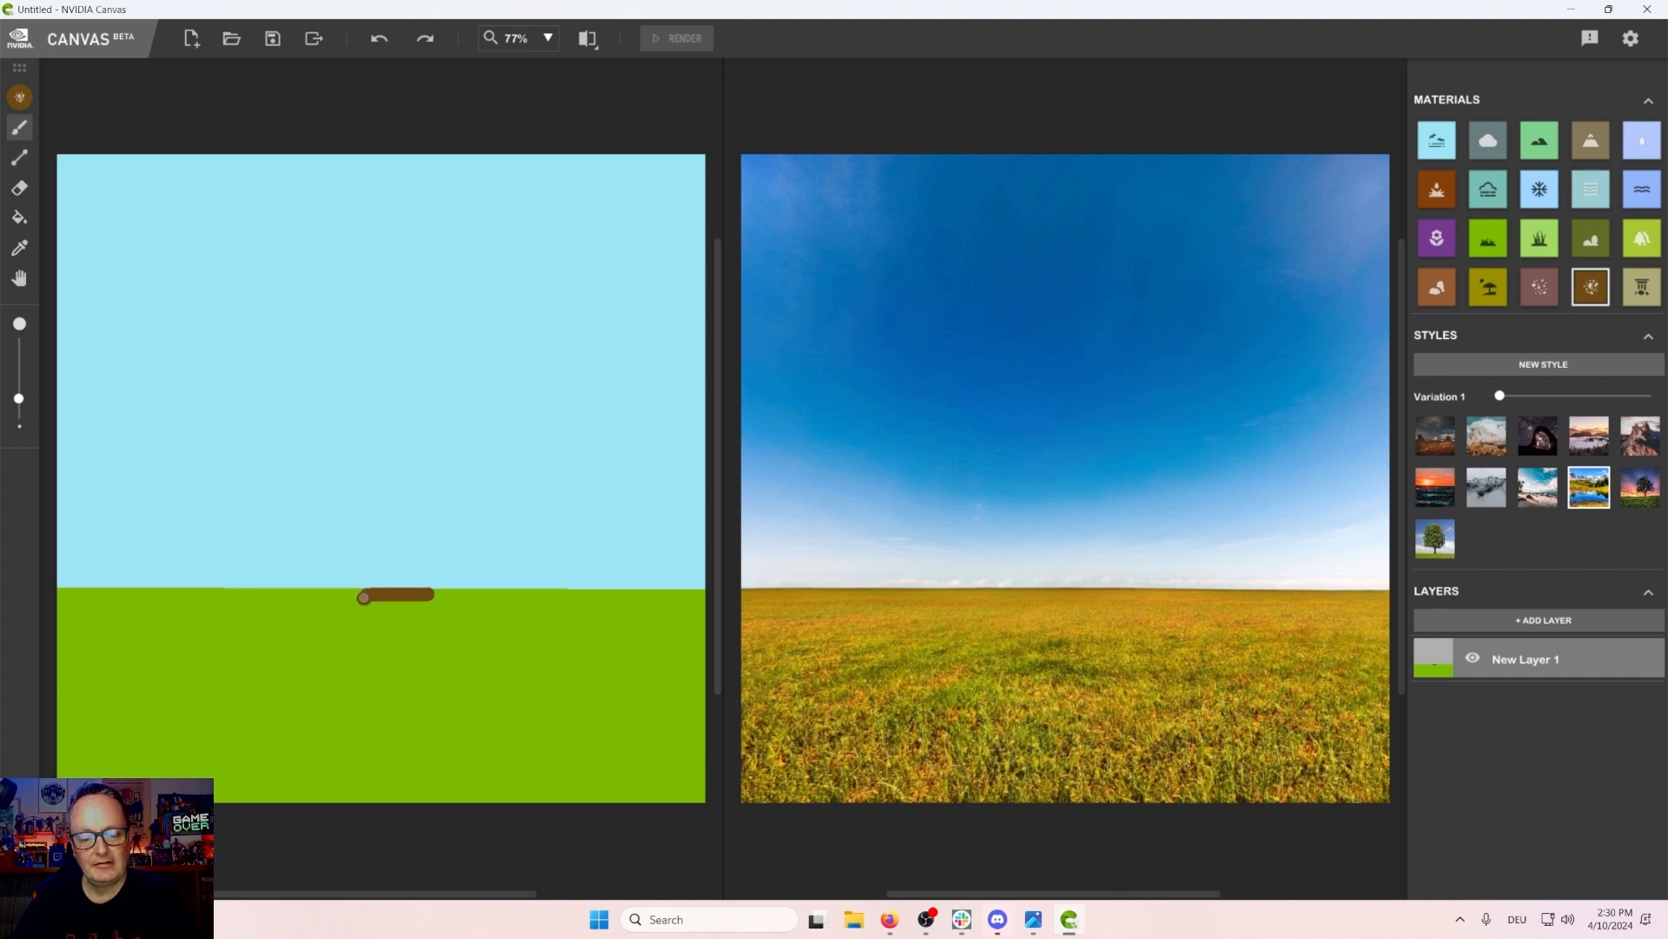
{"action": "mouse_move", "coordinate": [364, 598]}
{"action": "left_mouse_down"}
{"action": "mouse_move", "coordinate": [246, 699]}
{"action": "mouse_move", "coordinate": [229, 733]}
{"action": "mouse_move", "coordinate": [237, 812]}
{"action": "left_mouse_up"}
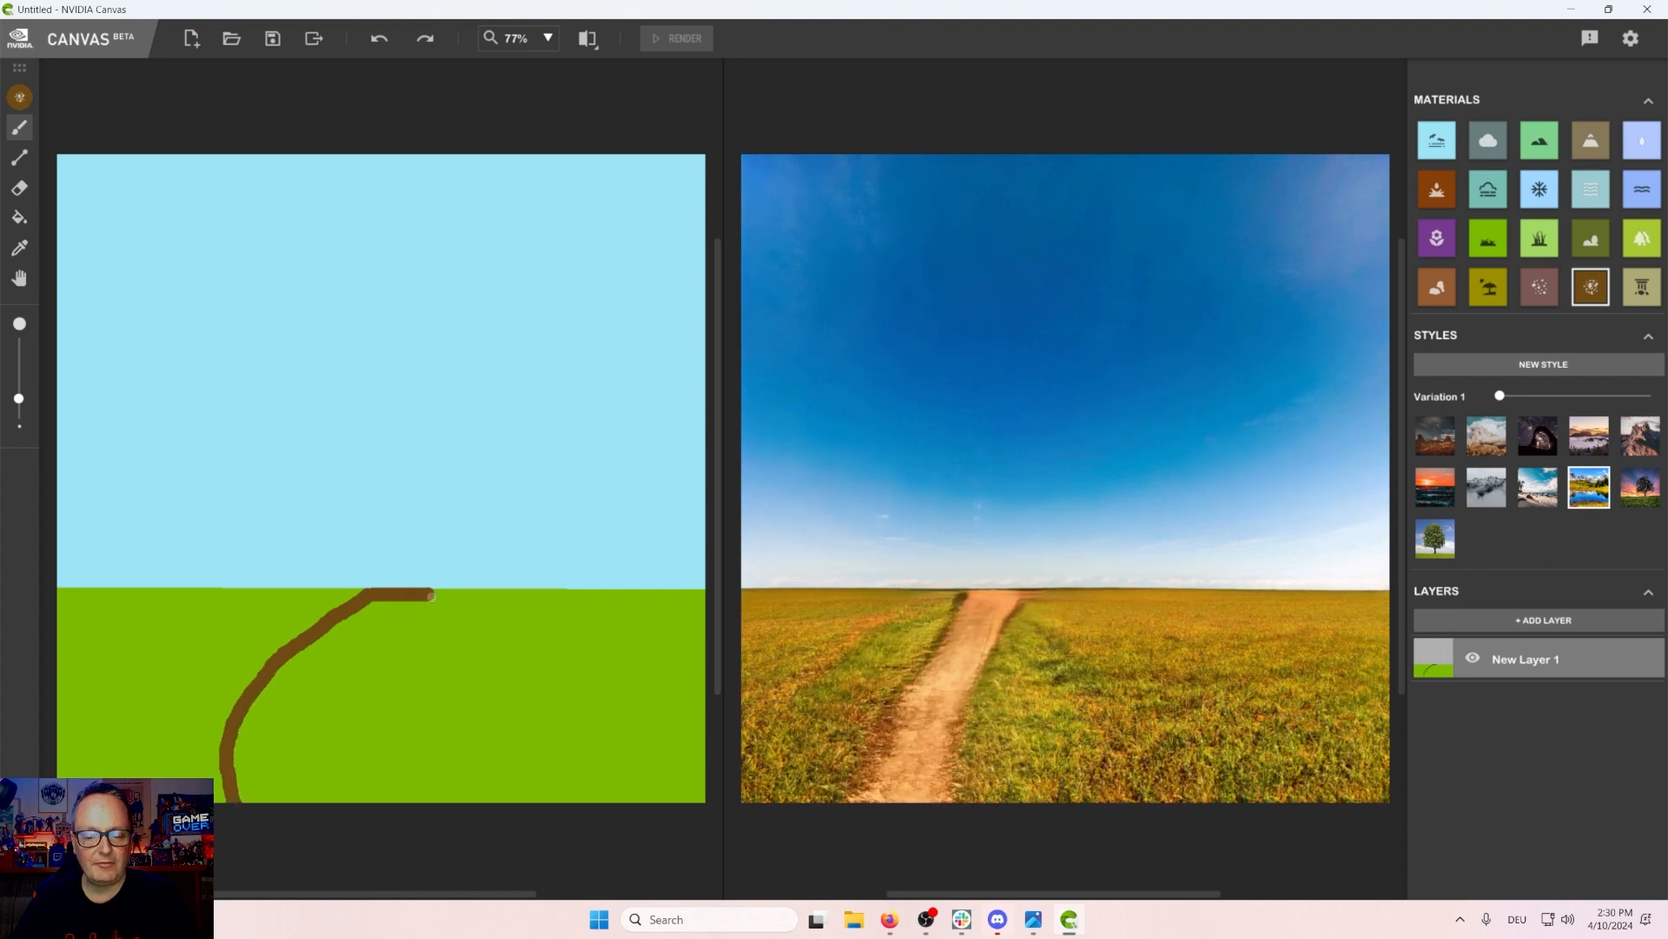
{"action": "mouse_move", "coordinate": [428, 597]}
{"action": "left_mouse_down"}
{"action": "mouse_move", "coordinate": [337, 677]}
{"action": "mouse_move", "coordinate": [310, 731]}
{"action": "mouse_move", "coordinate": [330, 778]}
{"action": "mouse_move", "coordinate": [406, 818]}
{"action": "left_mouse_up"}
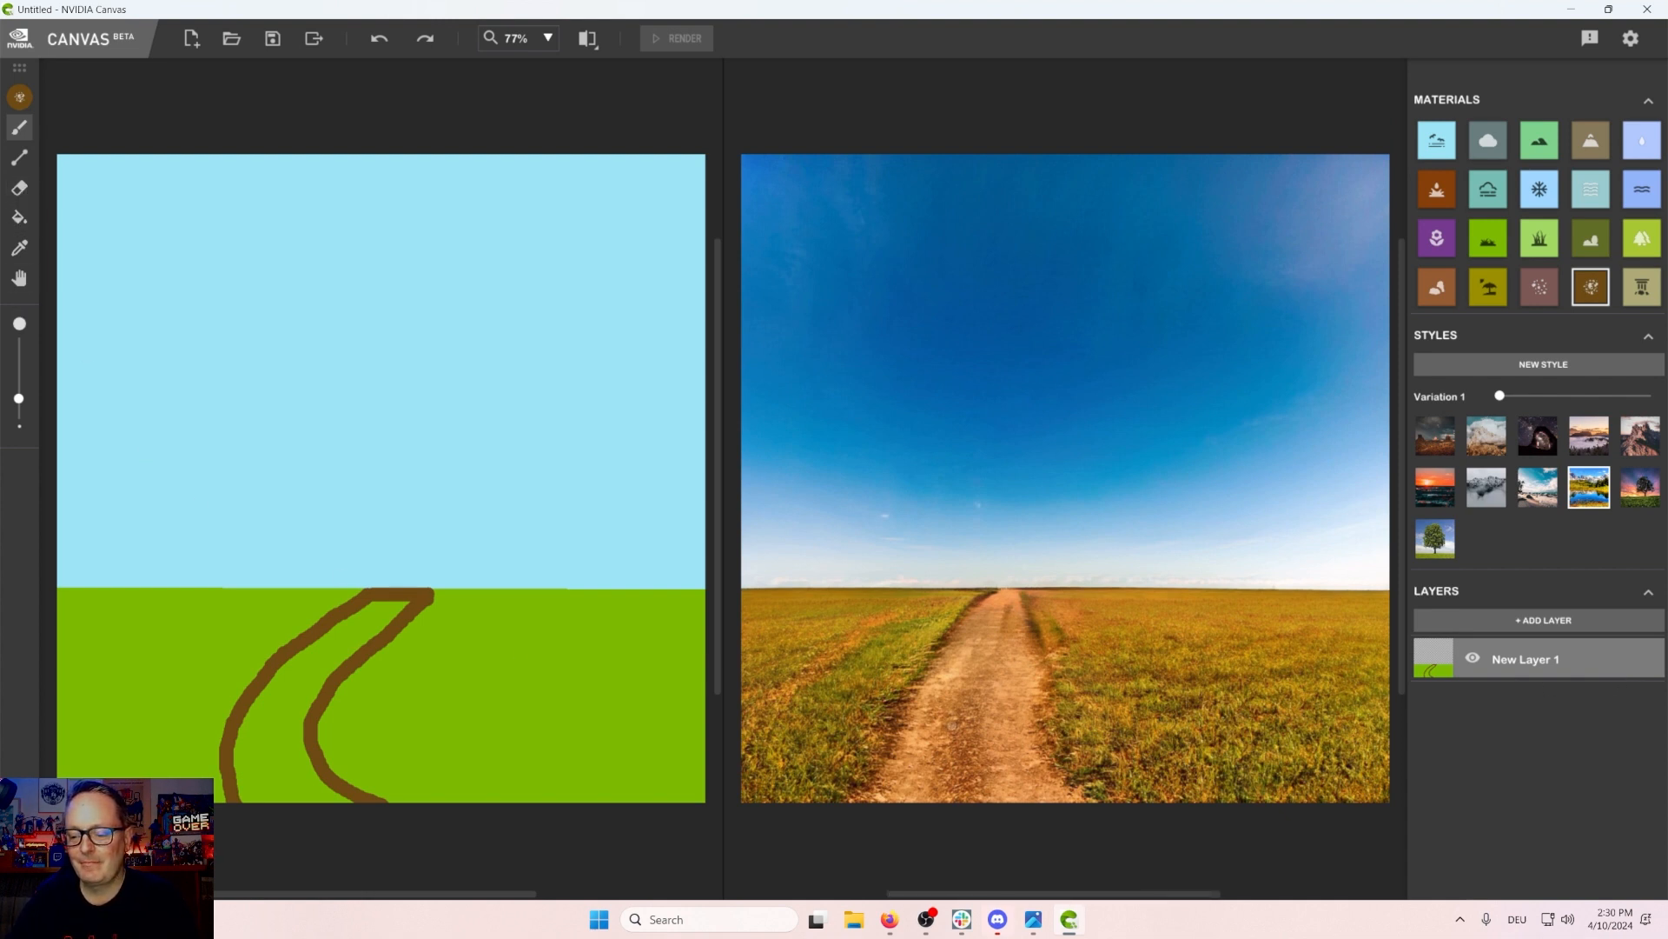
{"action": "left_click", "coordinate": [19, 217]}
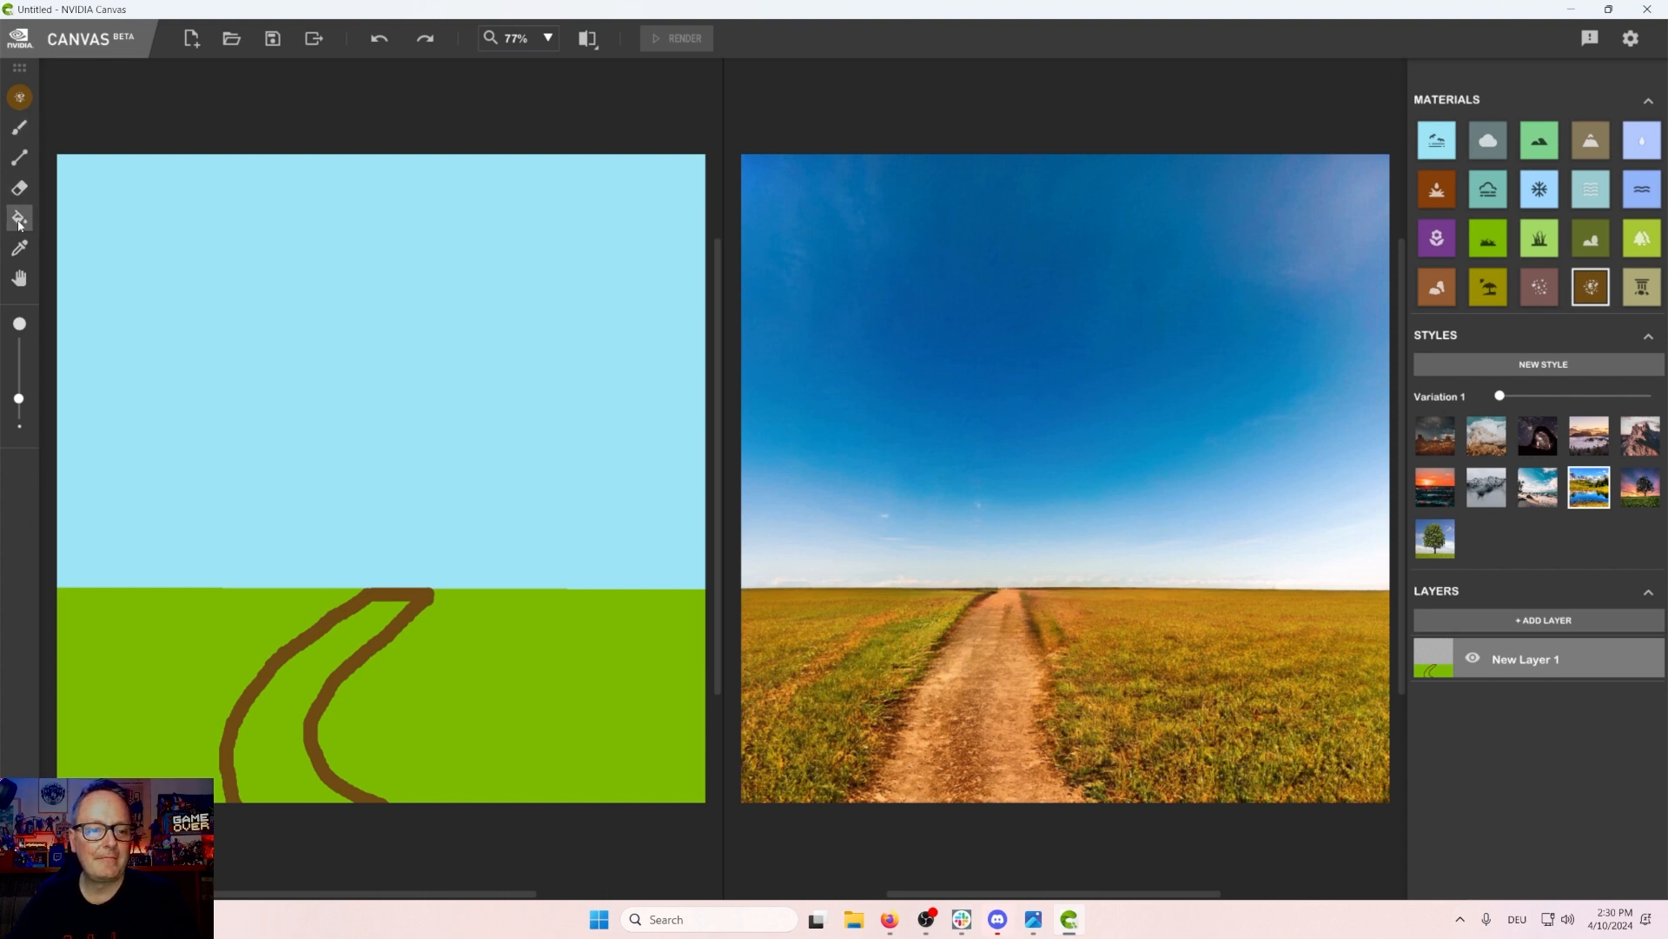
{"action": "left_click", "coordinate": [339, 640]}
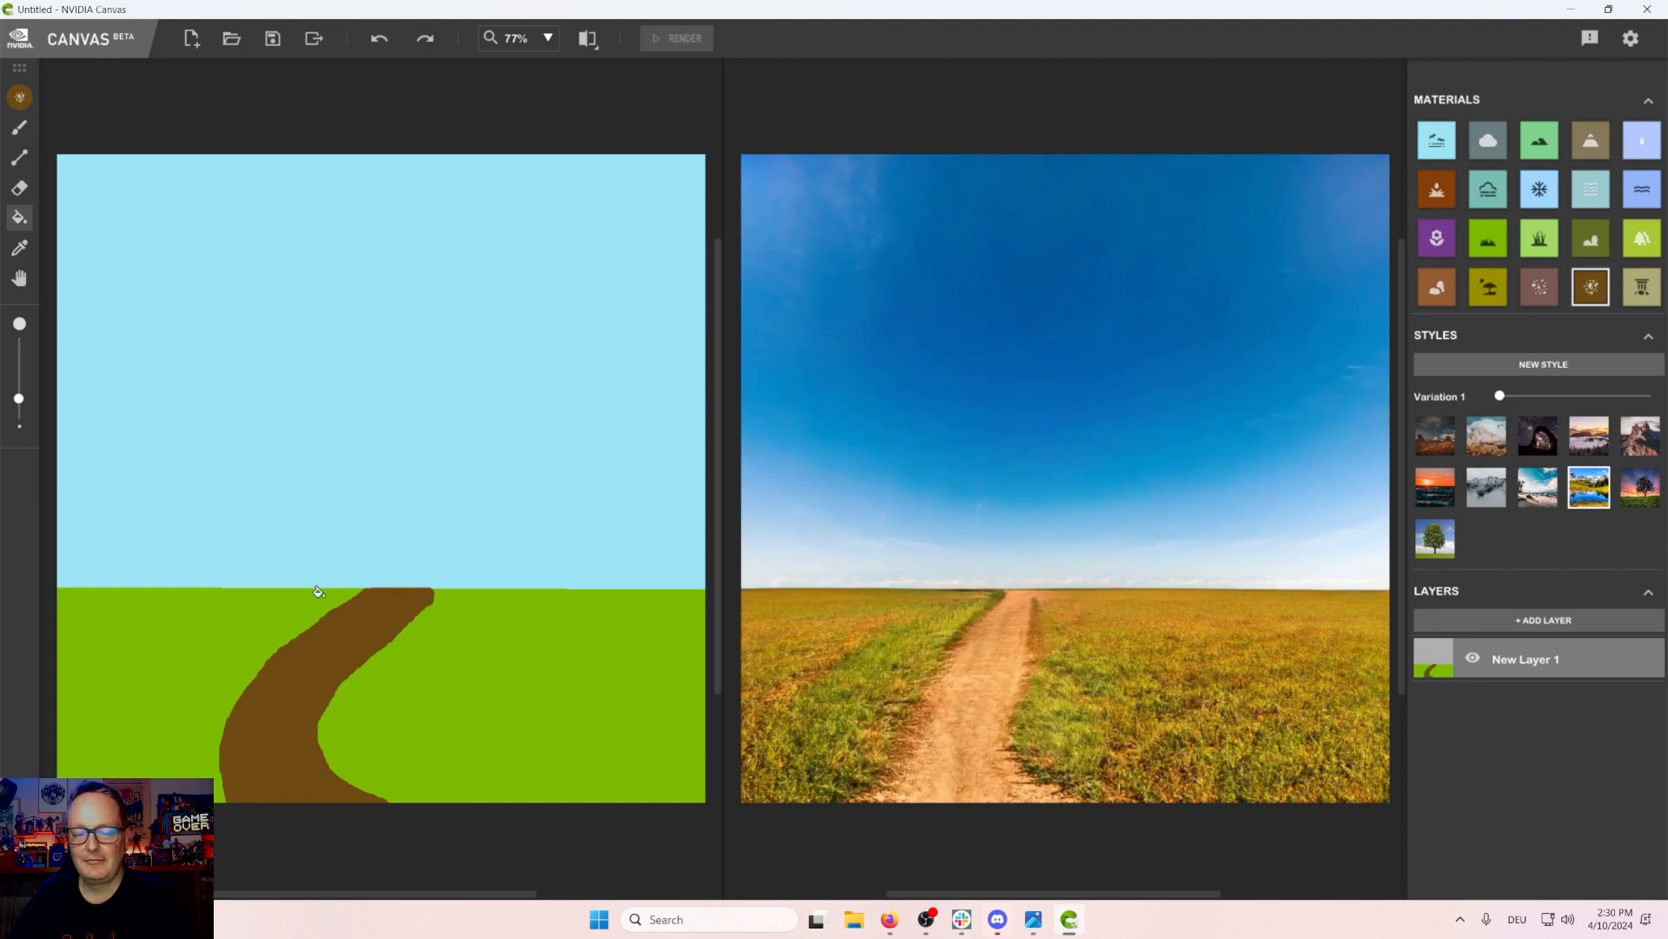
{"action": "key", "text": "ctrl+z"}
{"action": "key", "text": "ctrl+z"}
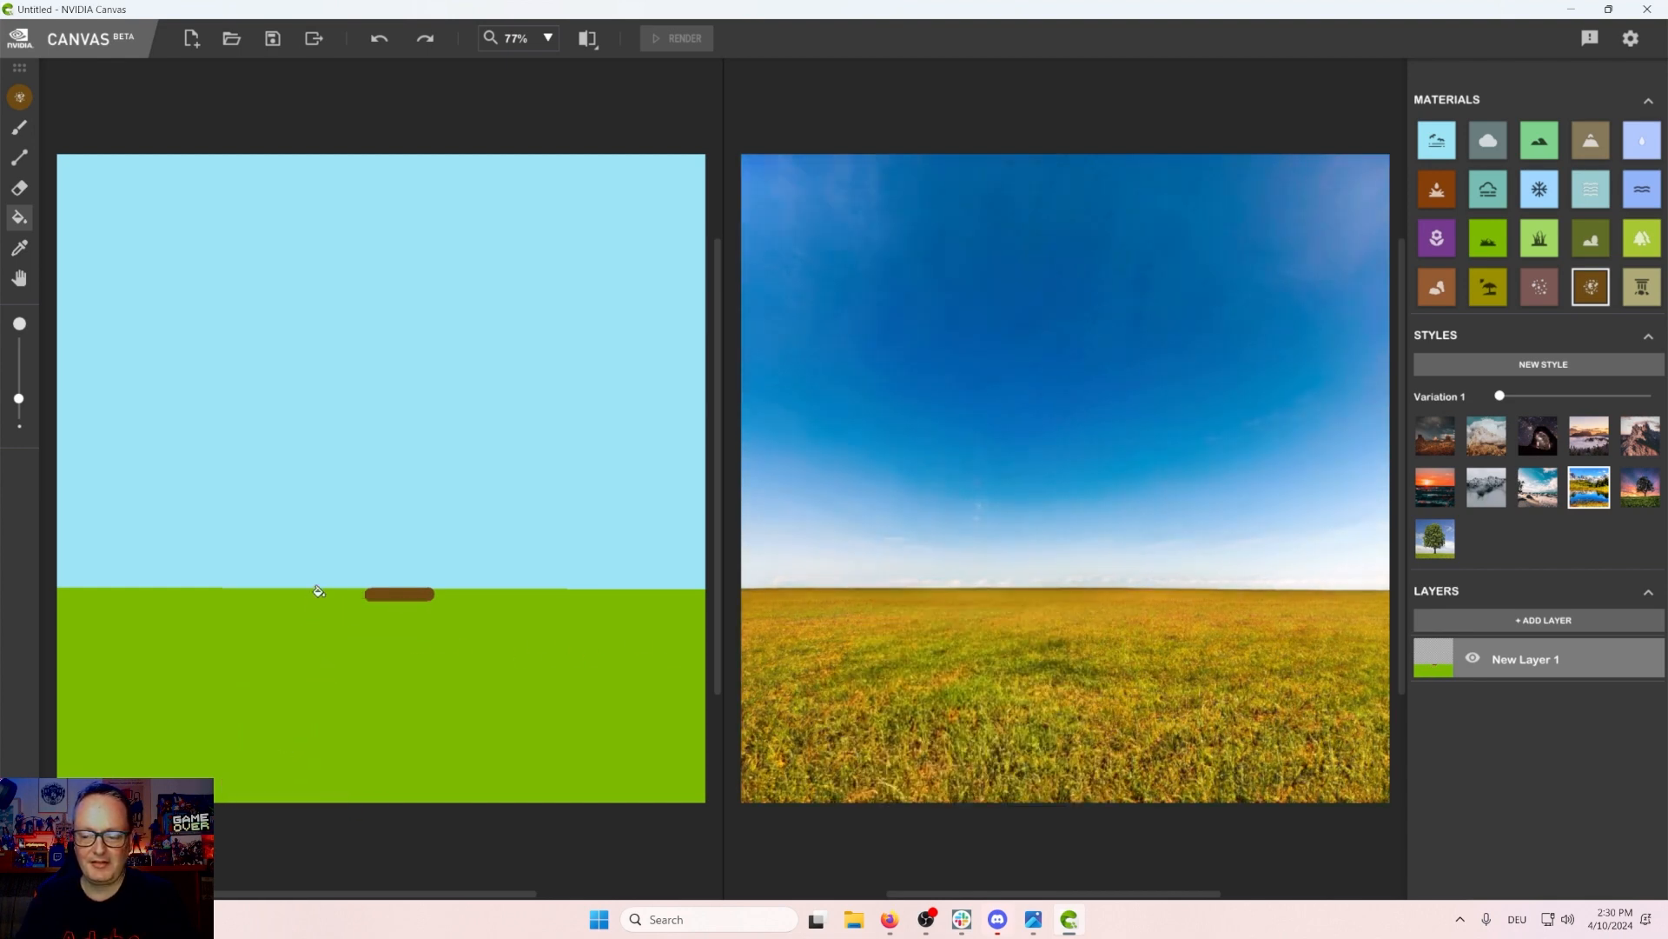
{"action": "key", "text": "ctrl+z"}
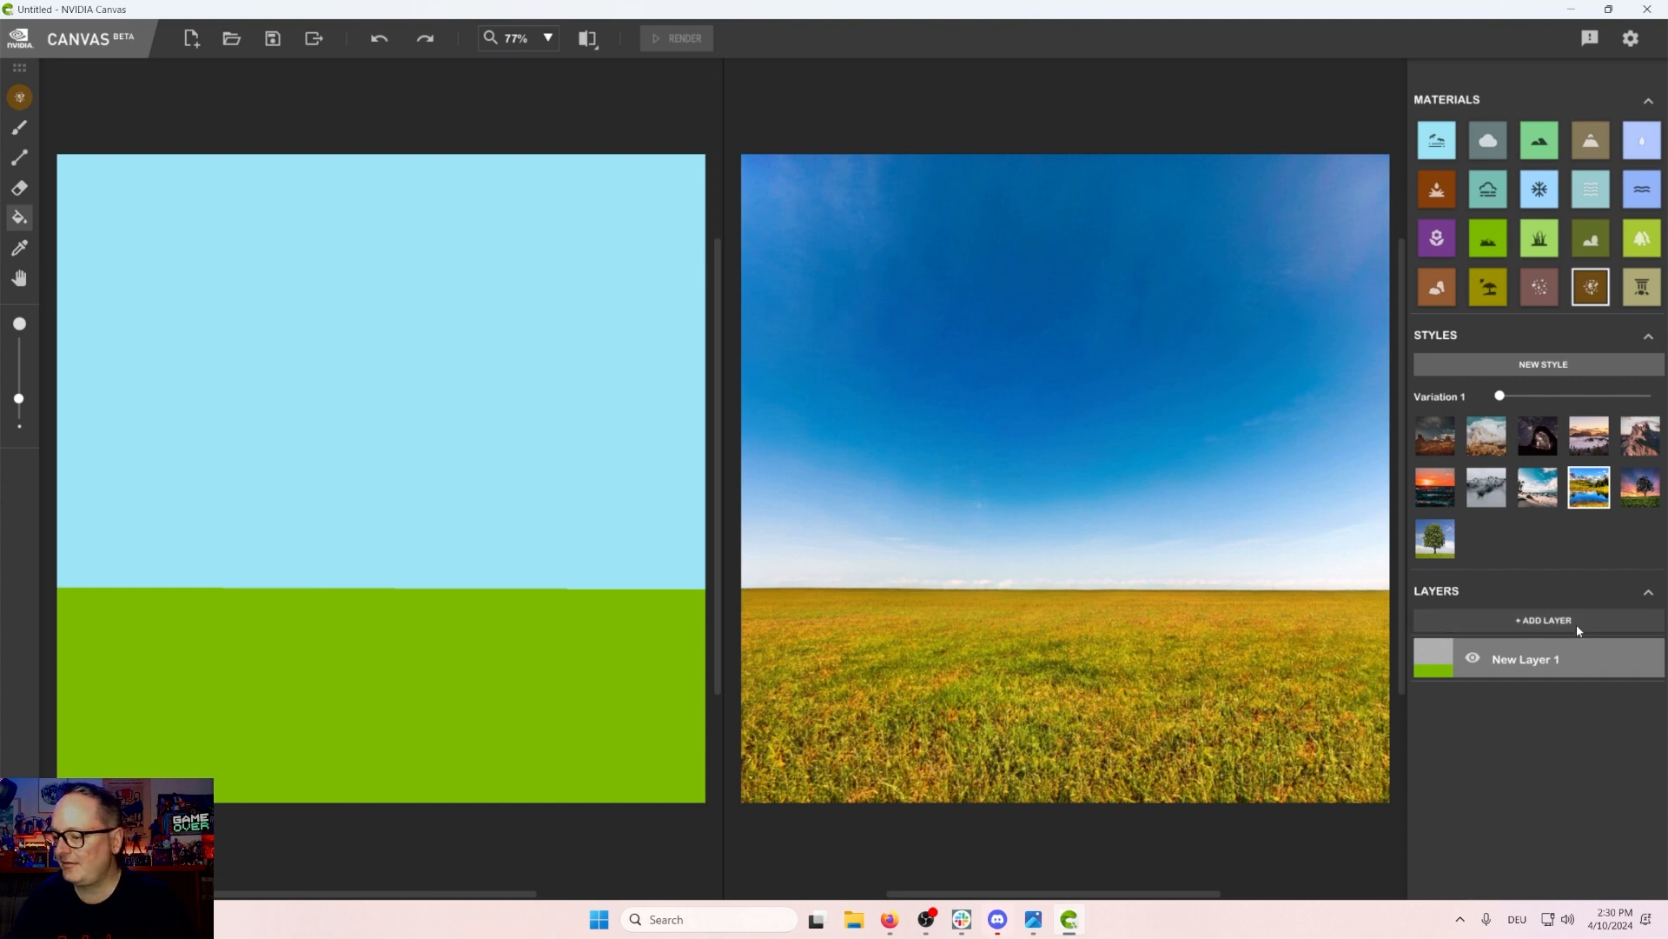
Step: Rename the first layer as grass and add a new layer above it
{"action": "double_click", "coordinate": [1529, 660]}
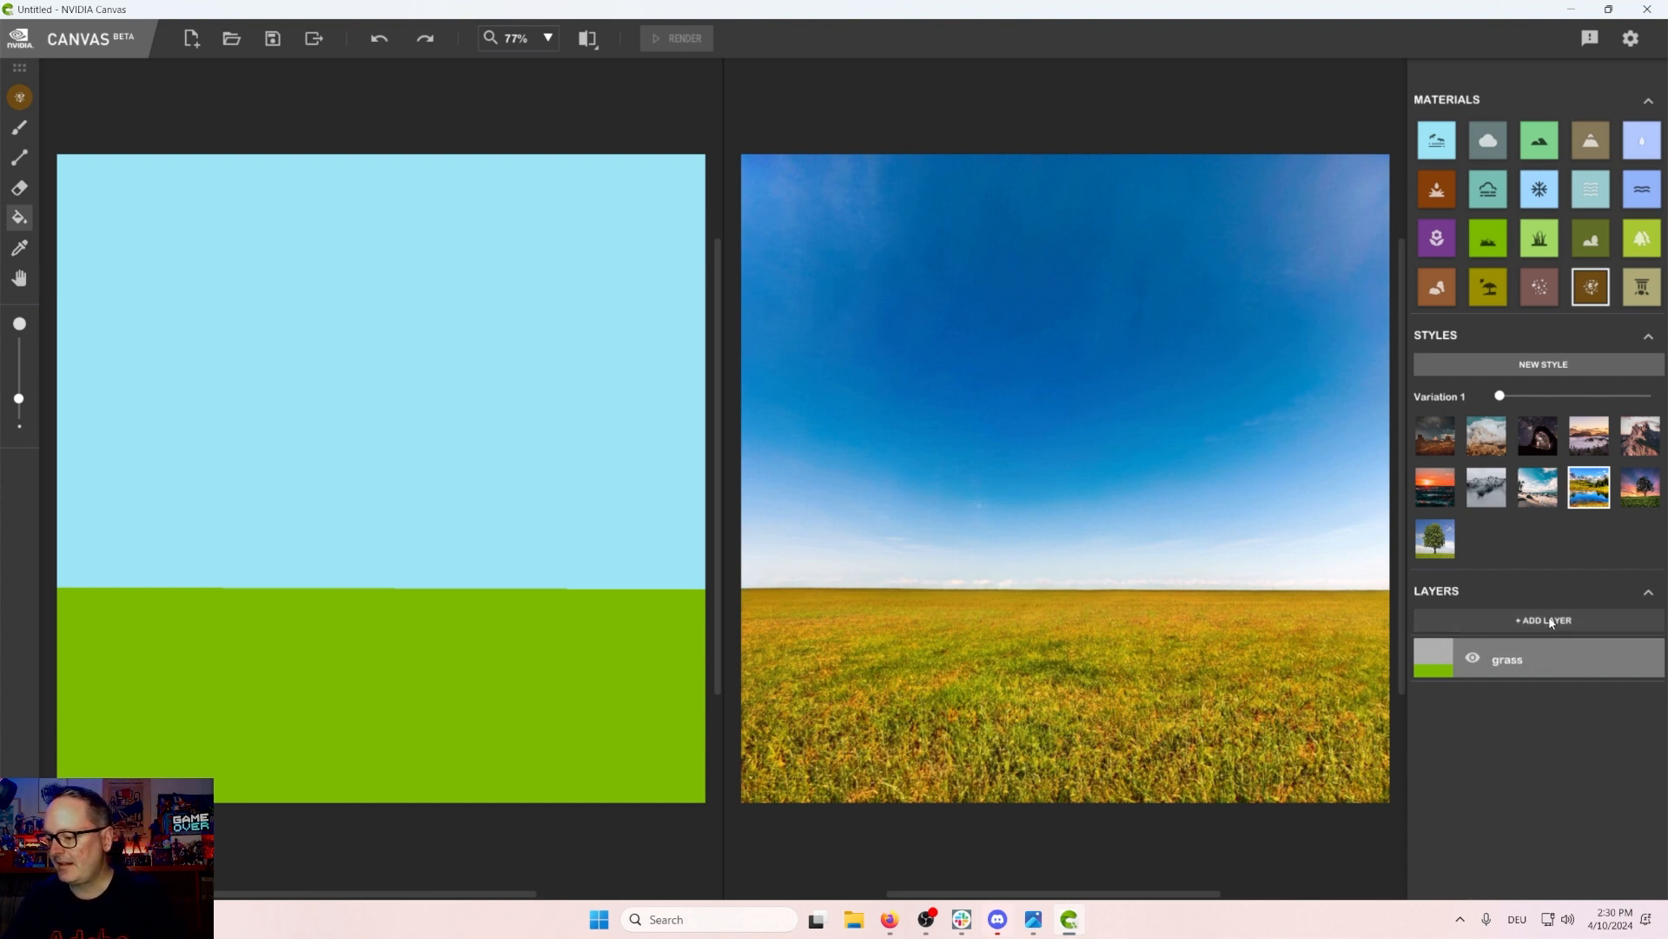
{"action": "left_click", "coordinate": [1544, 620]}
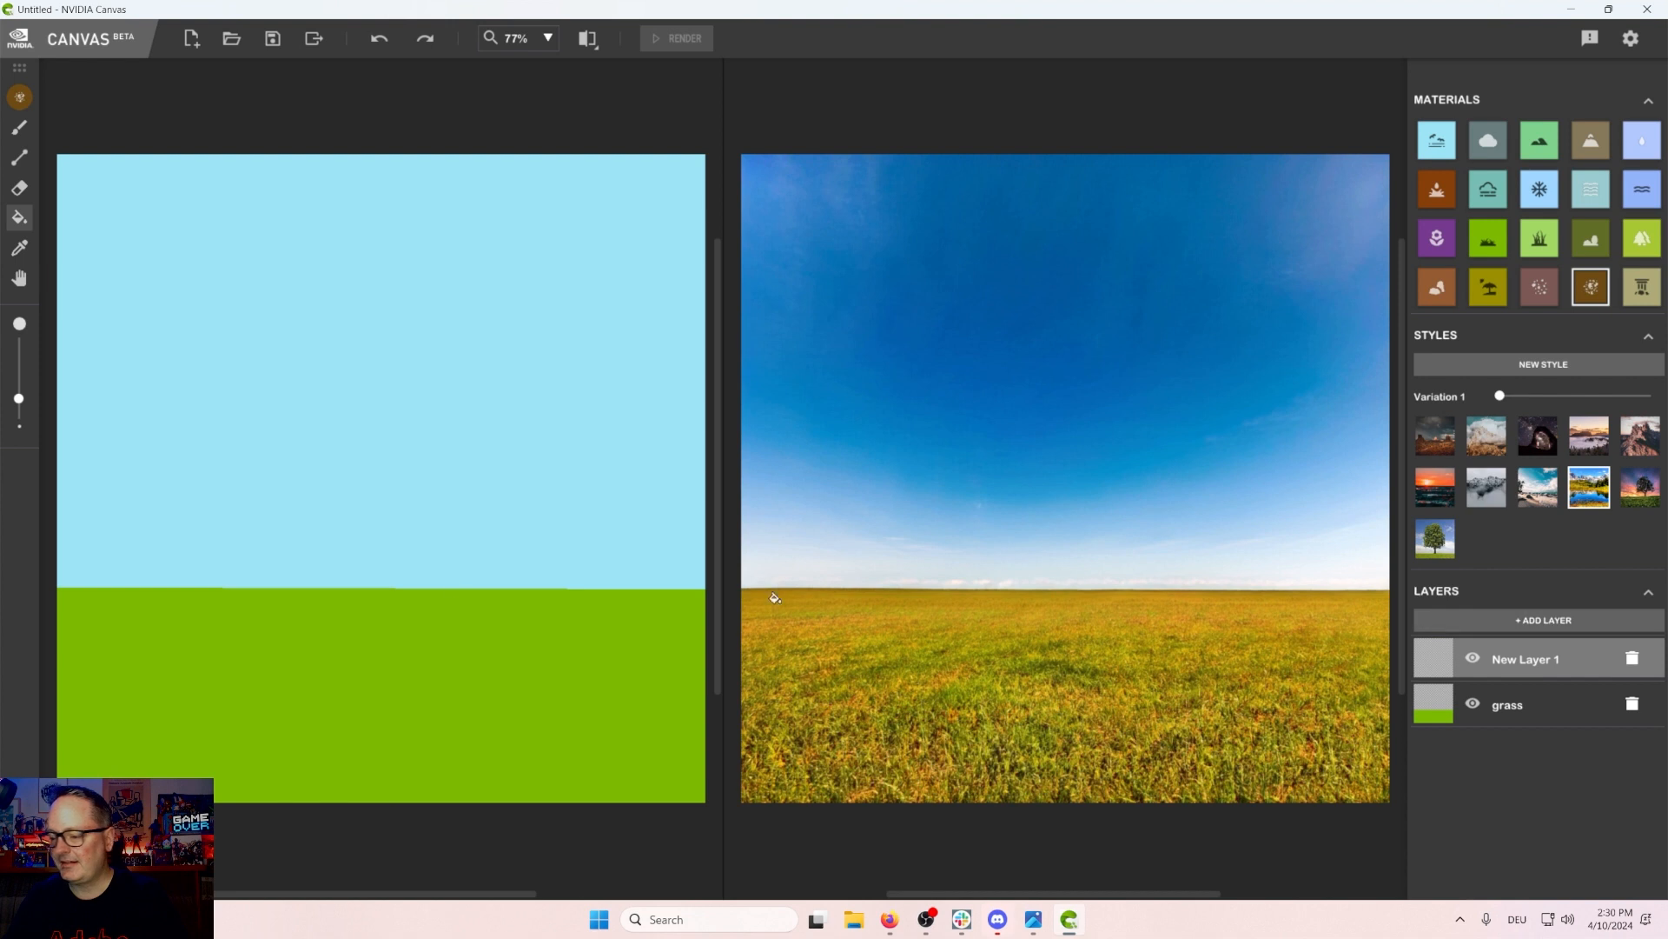
Step: Brush two curved edges of a dirt path running from the horizon to the canvas bottom
{"action": "left_click", "coordinate": [19, 127]}
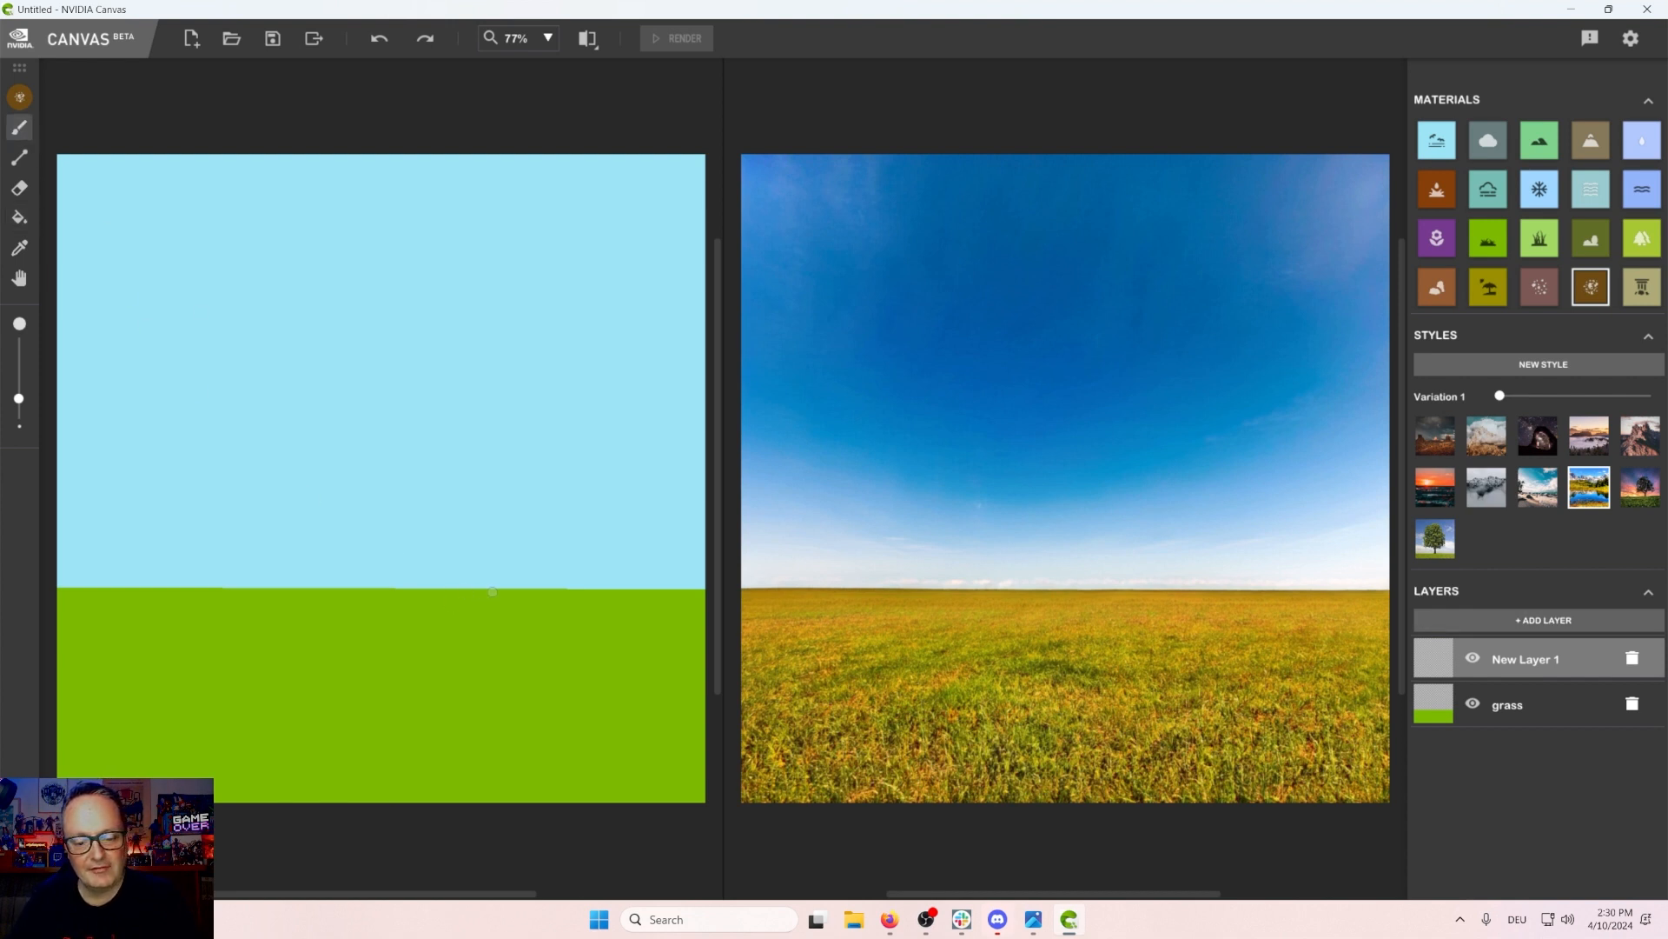
{"action": "mouse_move", "coordinate": [512, 591]}
{"action": "left_mouse_down"}
{"action": "mouse_move", "coordinate": [381, 628]}
{"action": "mouse_move", "coordinate": [261, 716]}
{"action": "mouse_move", "coordinate": [230, 774]}
{"action": "mouse_move", "coordinate": [260, 822]}
{"action": "left_mouse_up"}
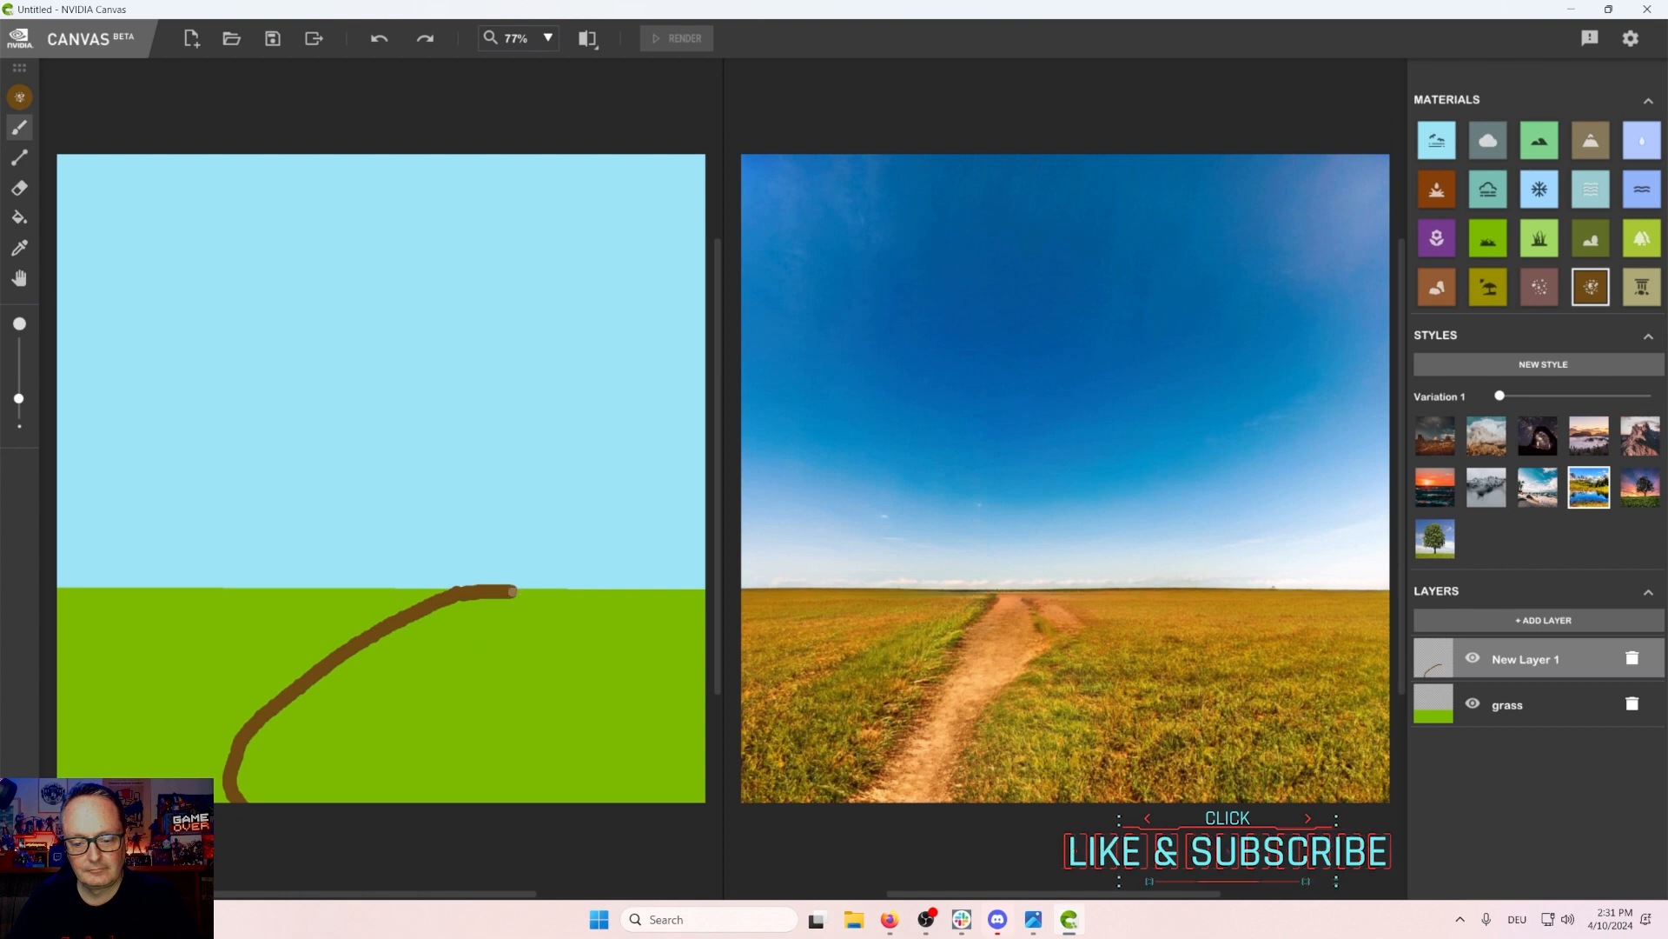
{"action": "mouse_move", "coordinate": [512, 592]}
{"action": "left_mouse_down"}
{"action": "mouse_move", "coordinate": [387, 717]}
{"action": "mouse_move", "coordinate": [409, 777]}
{"action": "mouse_move", "coordinate": [464, 818]}
{"action": "left_mouse_up"}
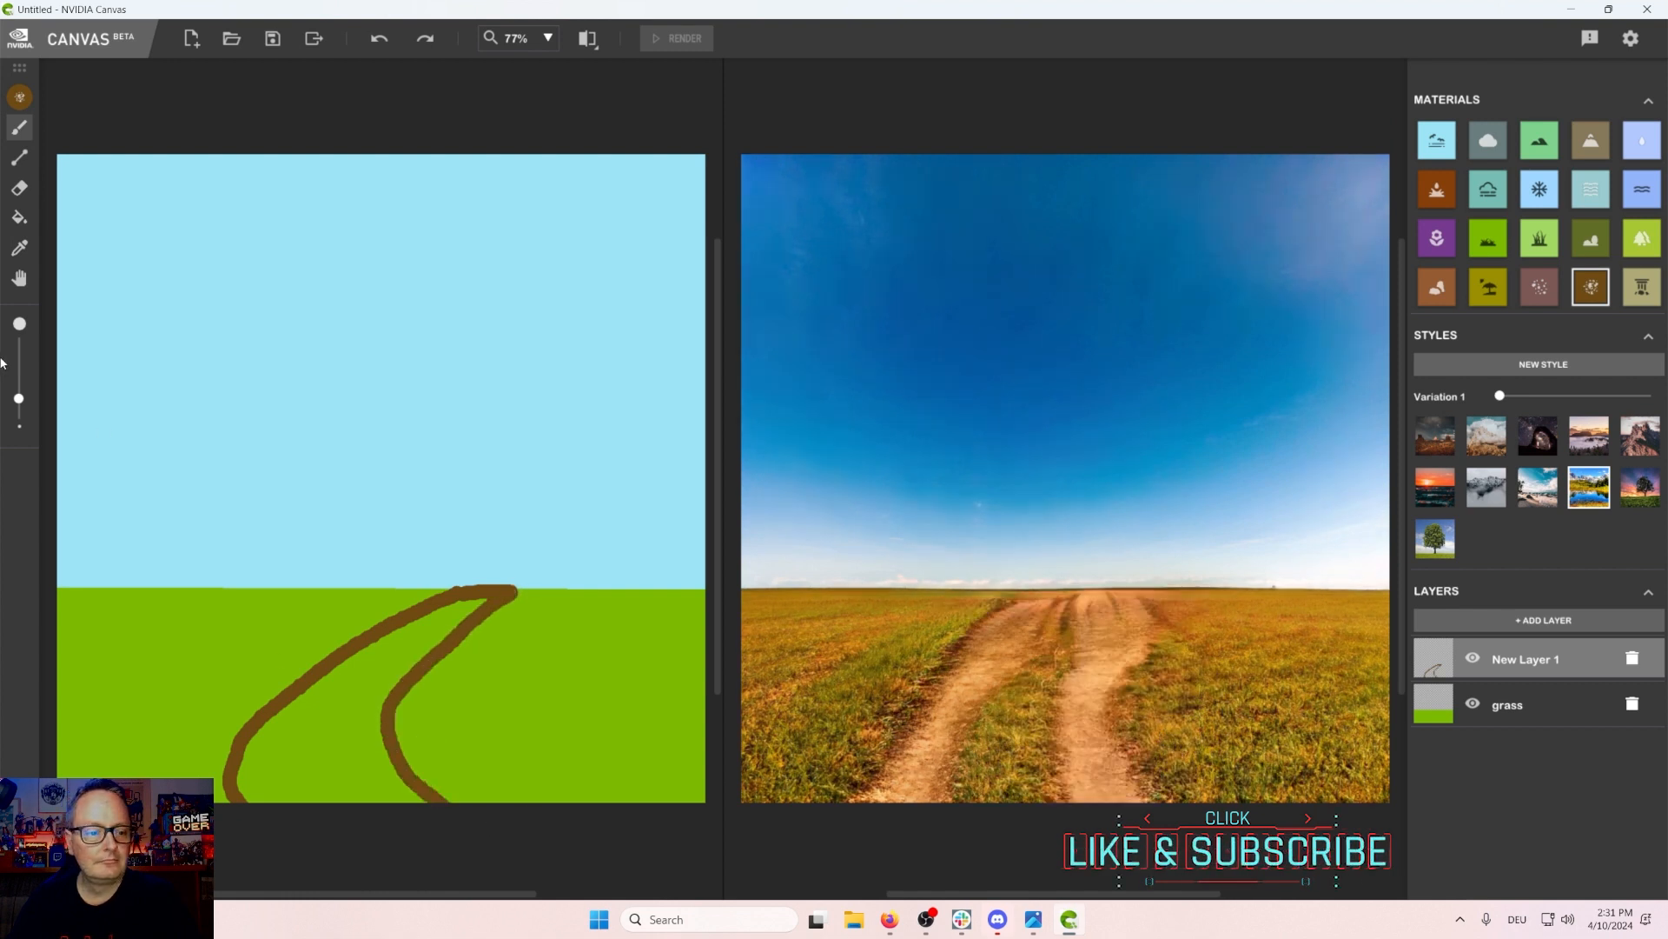
Step: Fill the inside of the path with dirt and rename its layer as dirt path
{"action": "left_click", "coordinate": [19, 217]}
{"action": "left_click", "coordinate": [344, 714]}
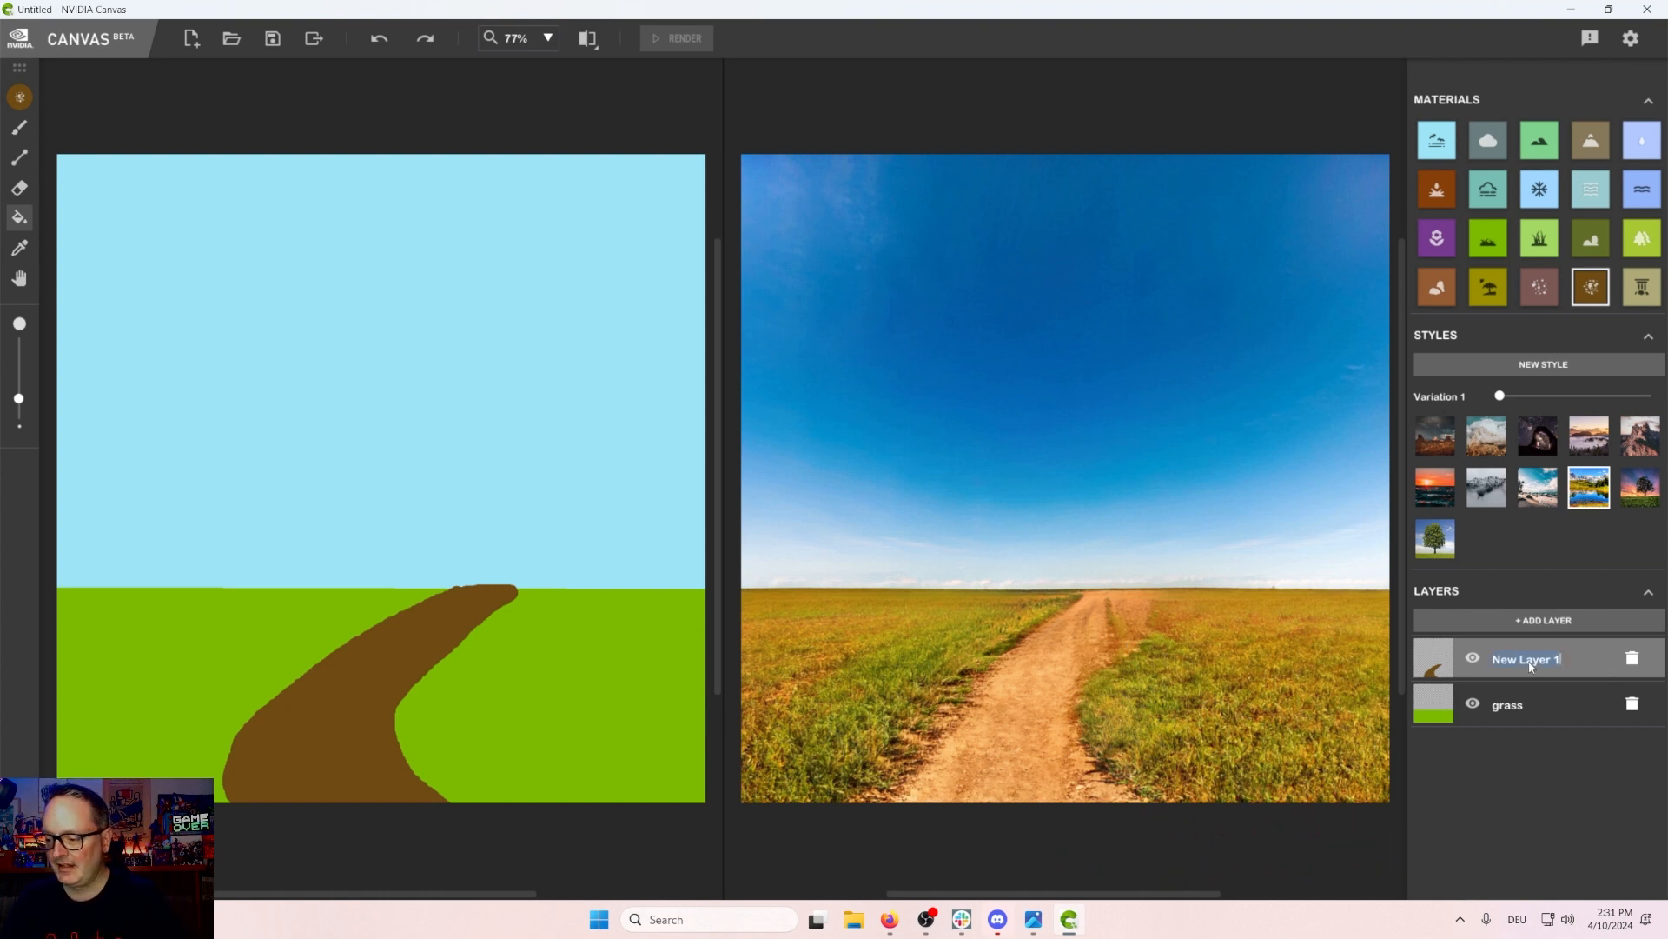
{"action": "type", "text": "path"}
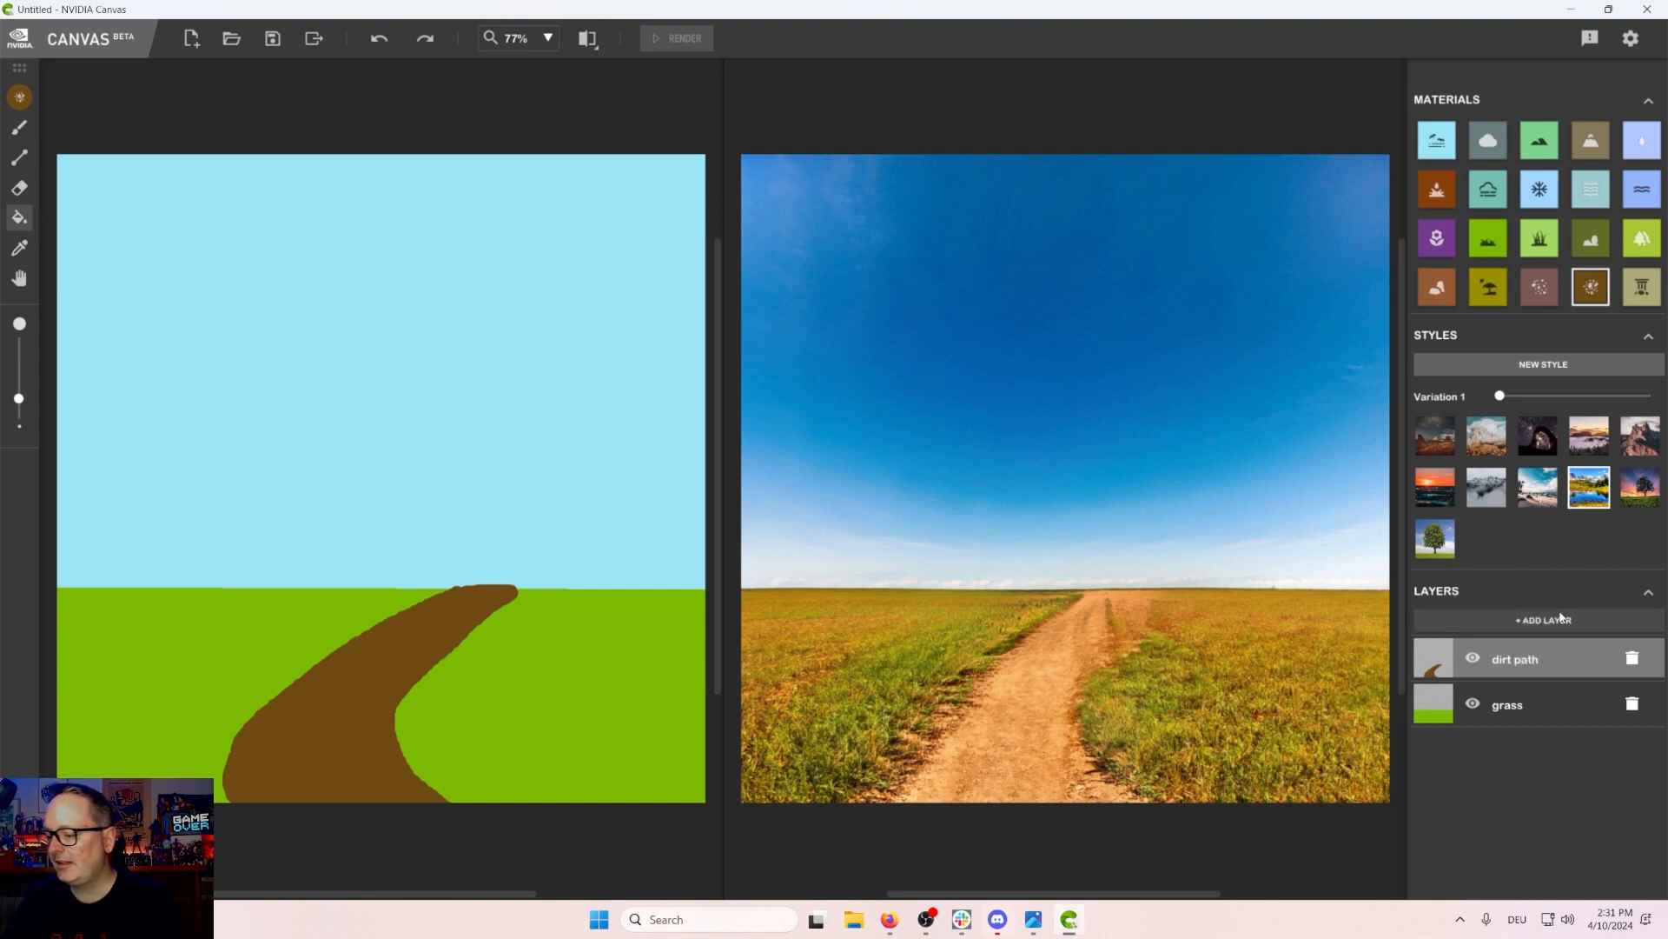
Step: Try the sunset style, then switch back to the blue-sky style
{"action": "left_click", "coordinate": [1450, 444]}
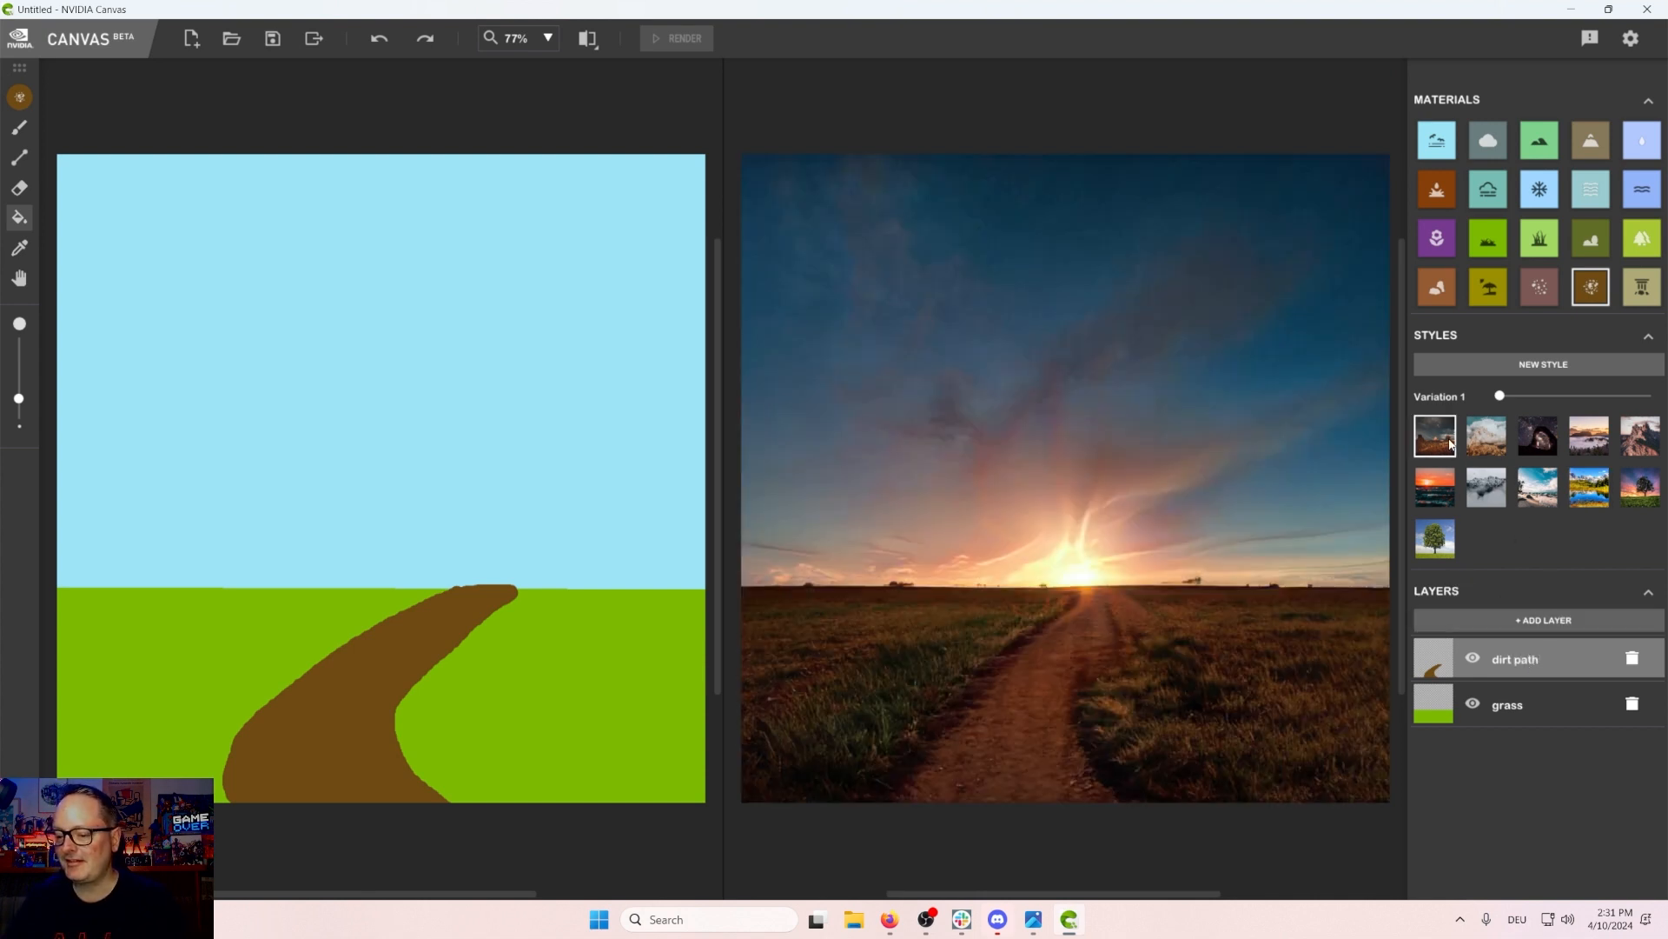
{"action": "left_click", "coordinate": [1588, 489]}
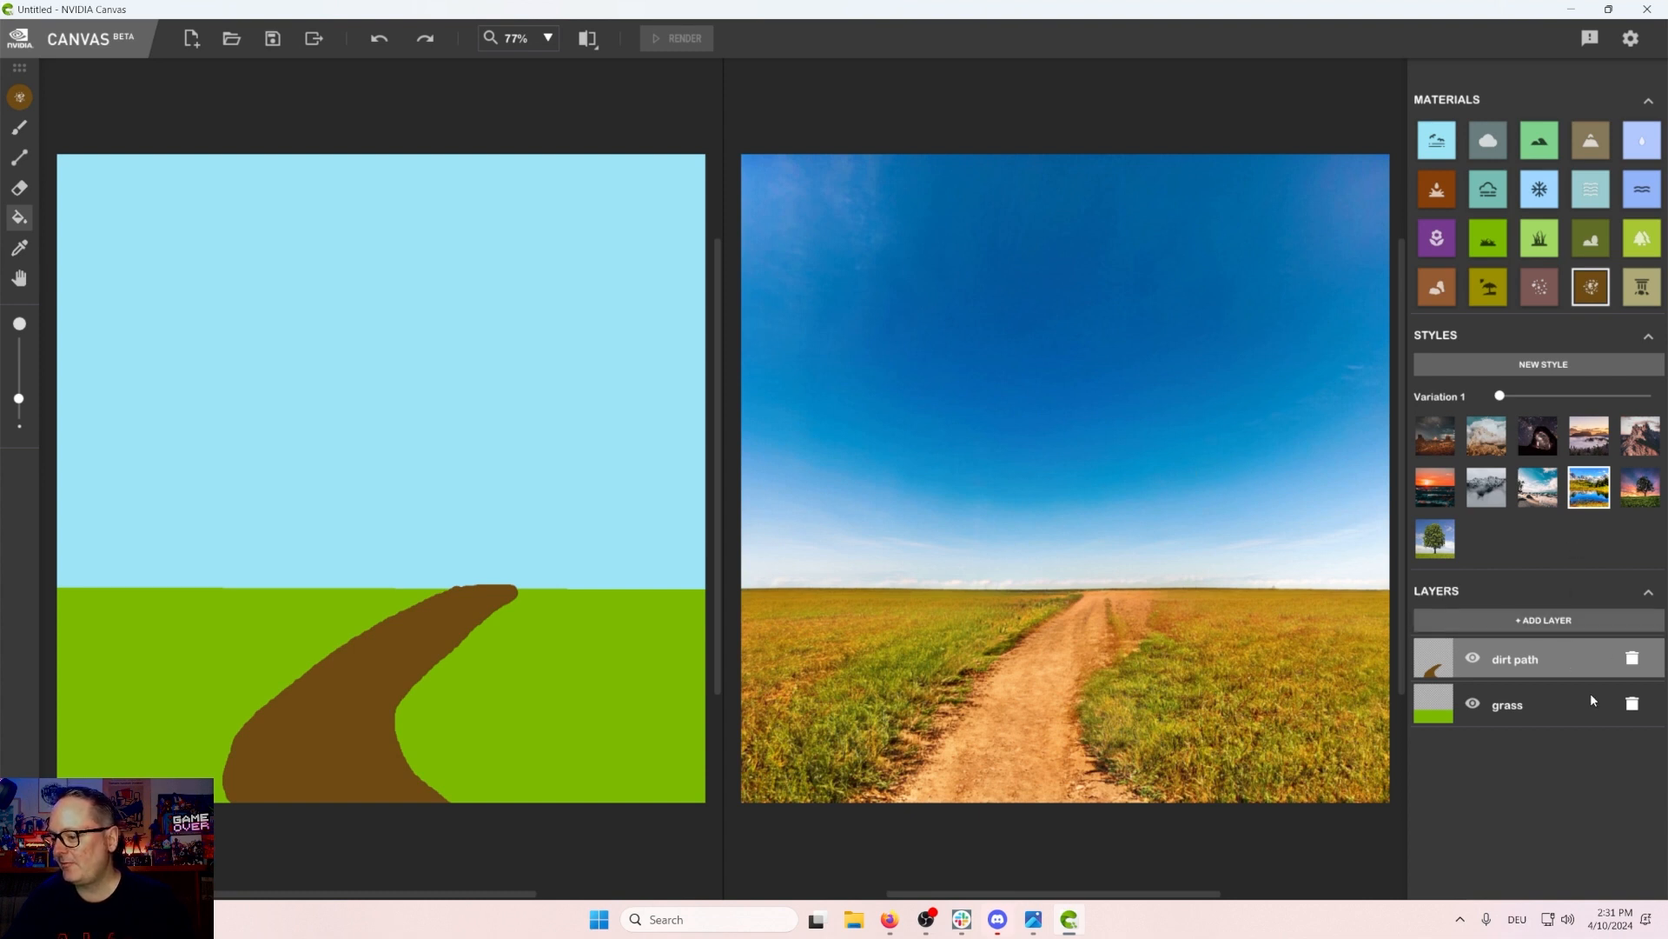
Step: Add a new layer and paint a light tall-grass hill on the left side along the horizon
{"action": "left_click", "coordinate": [1551, 624]}
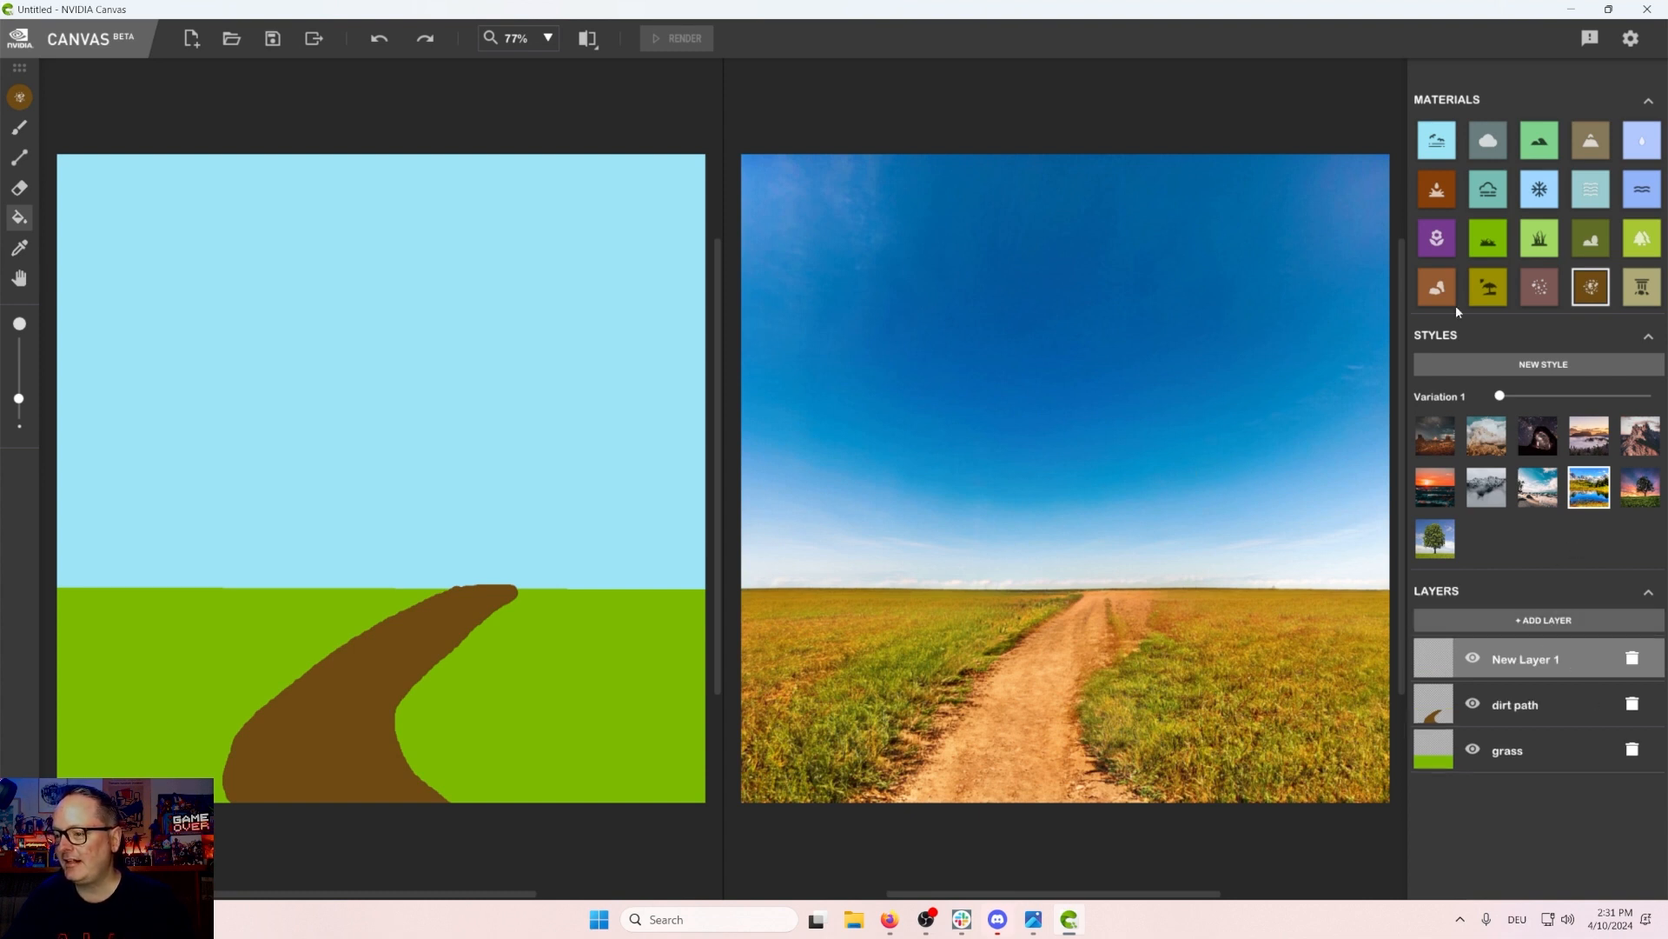
{"action": "left_click", "coordinate": [1541, 253]}
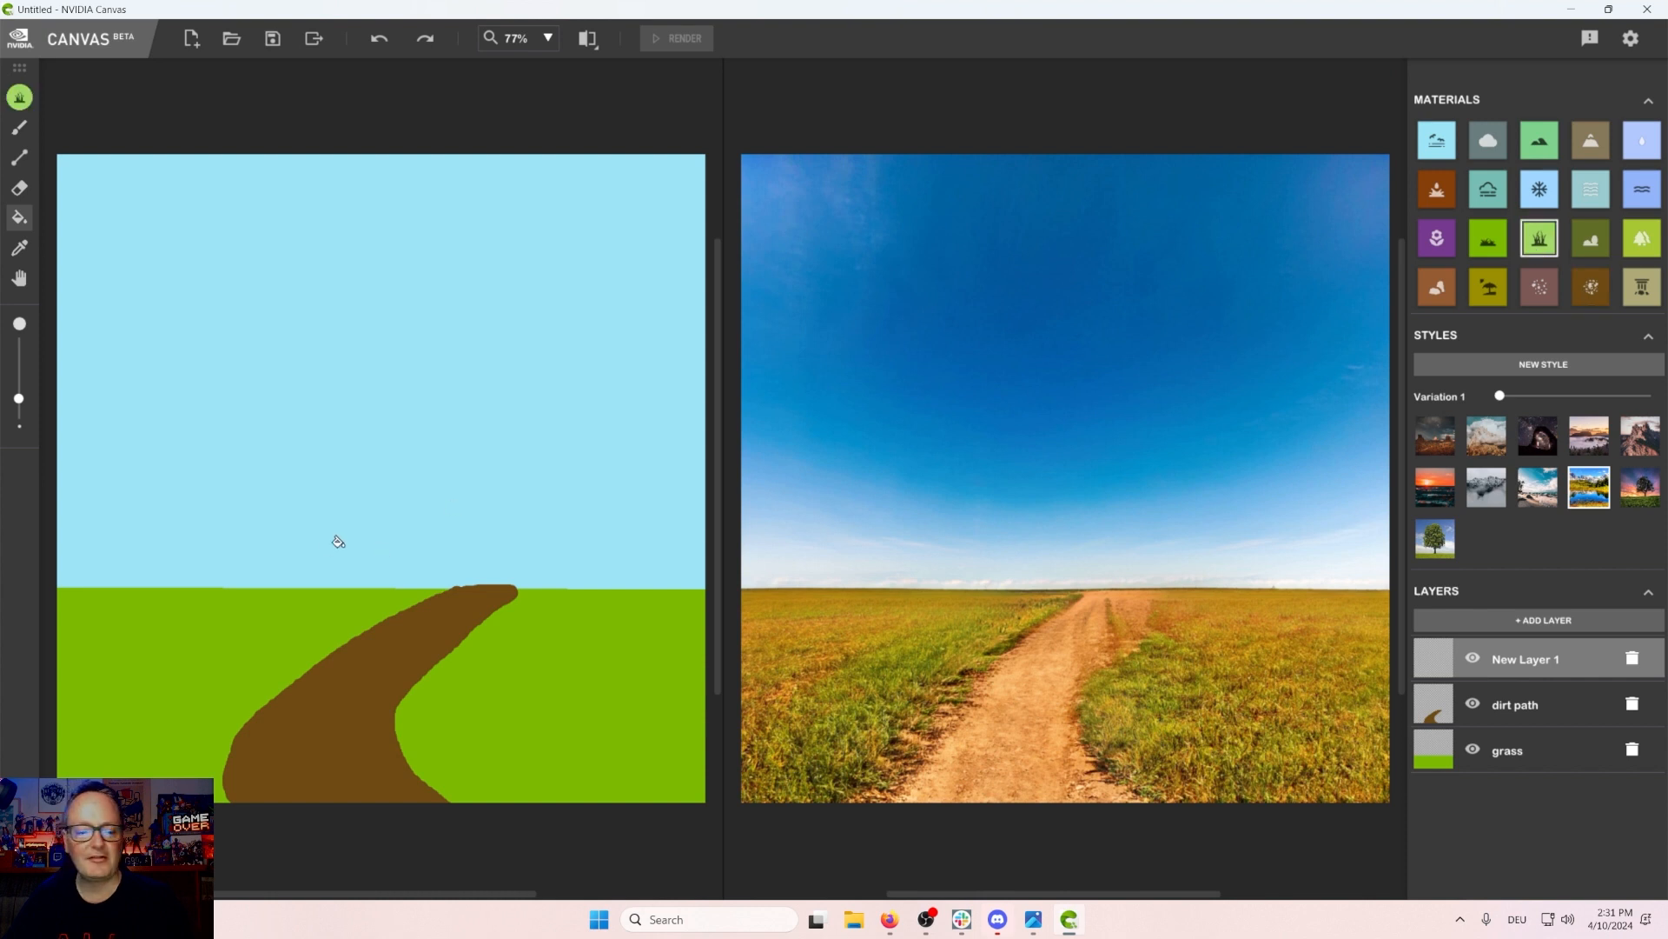
{"action": "left_click", "coordinate": [19, 126]}
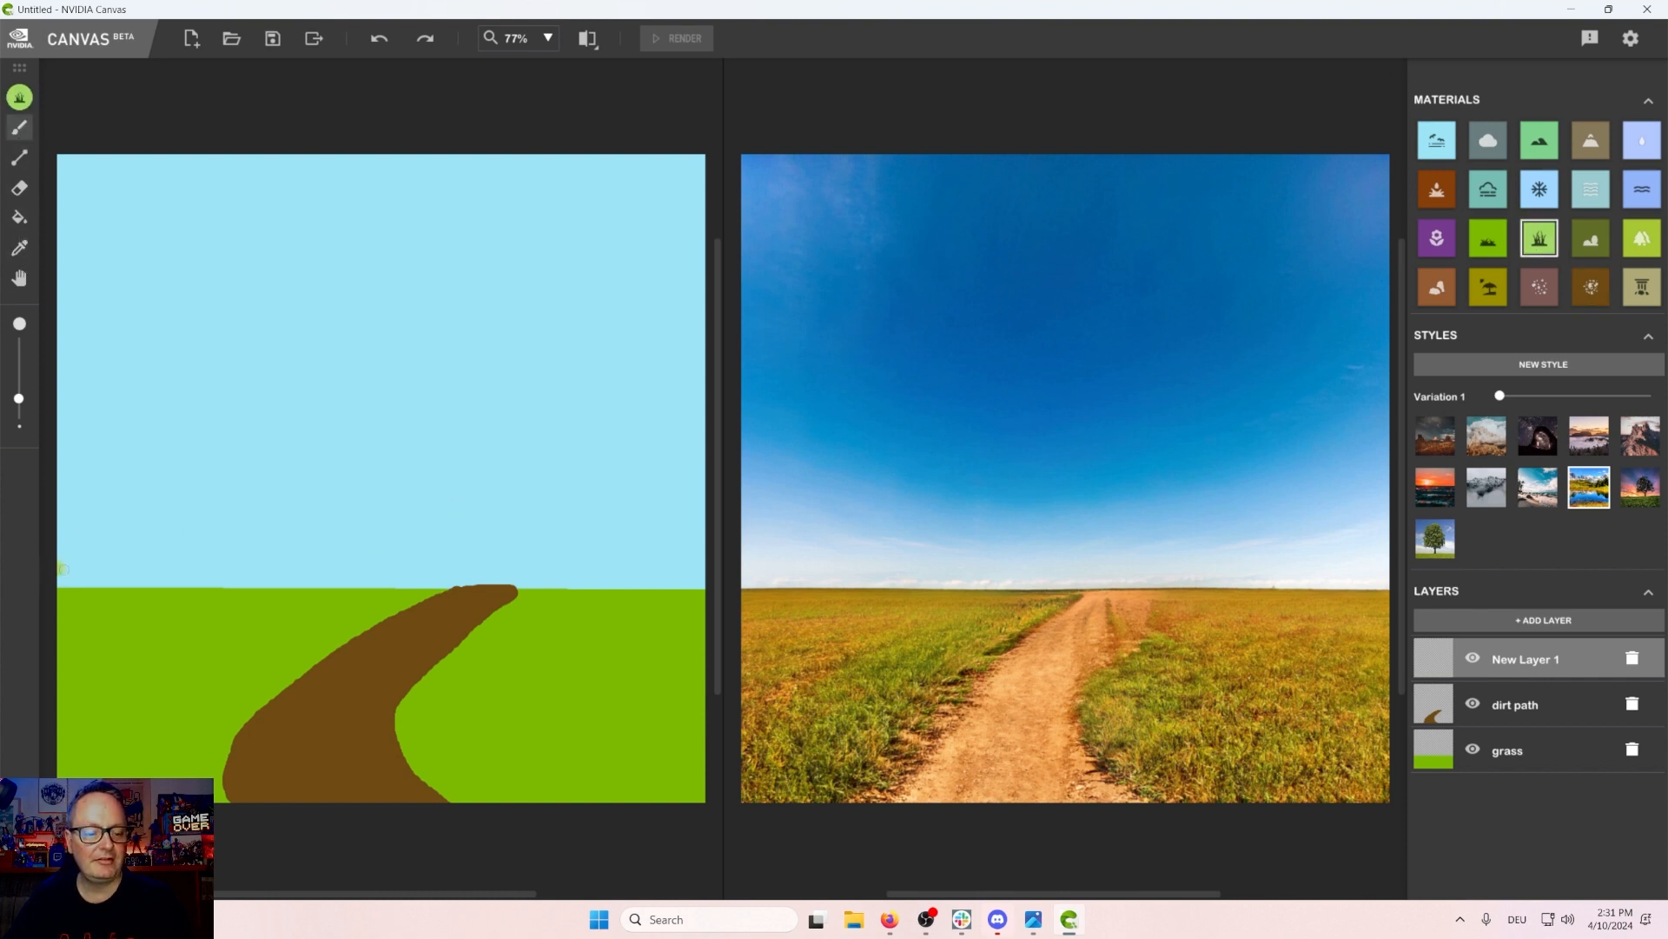
{"action": "mouse_move", "coordinate": [63, 568]}
{"action": "left_mouse_down"}
{"action": "mouse_move", "coordinate": [387, 573]}
{"action": "mouse_move", "coordinate": [235, 631]}
{"action": "mouse_move", "coordinate": [162, 764]}
{"action": "left_mouse_up"}
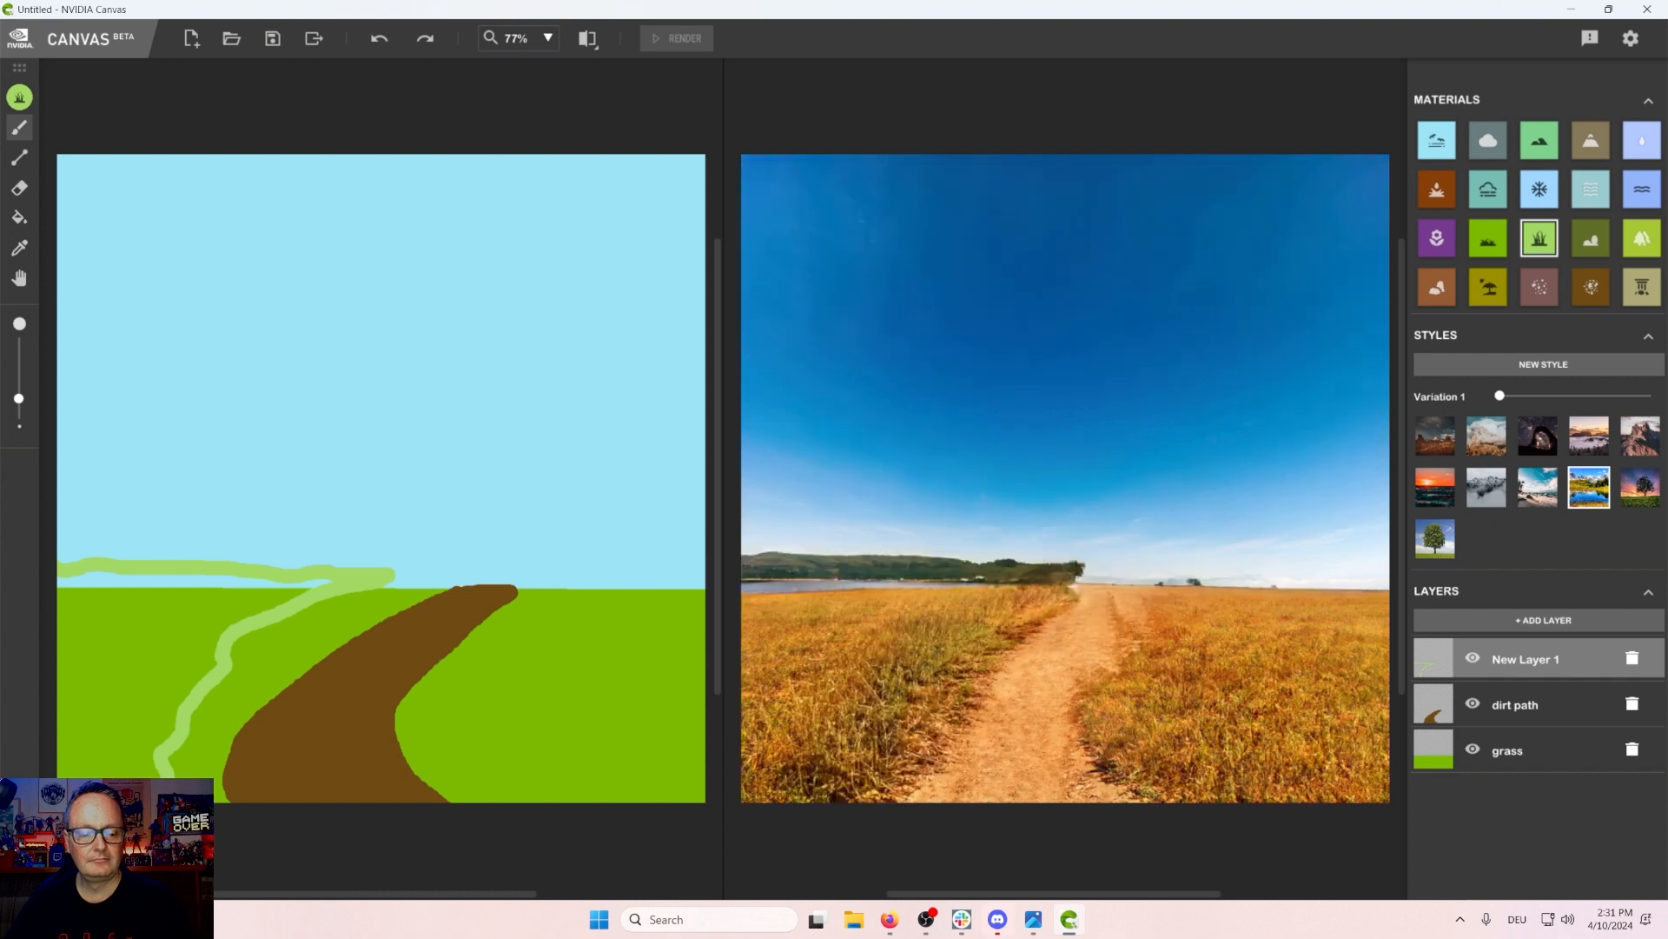
{"action": "left_click", "coordinate": [20, 215]}
{"action": "left_click", "coordinate": [161, 617]}
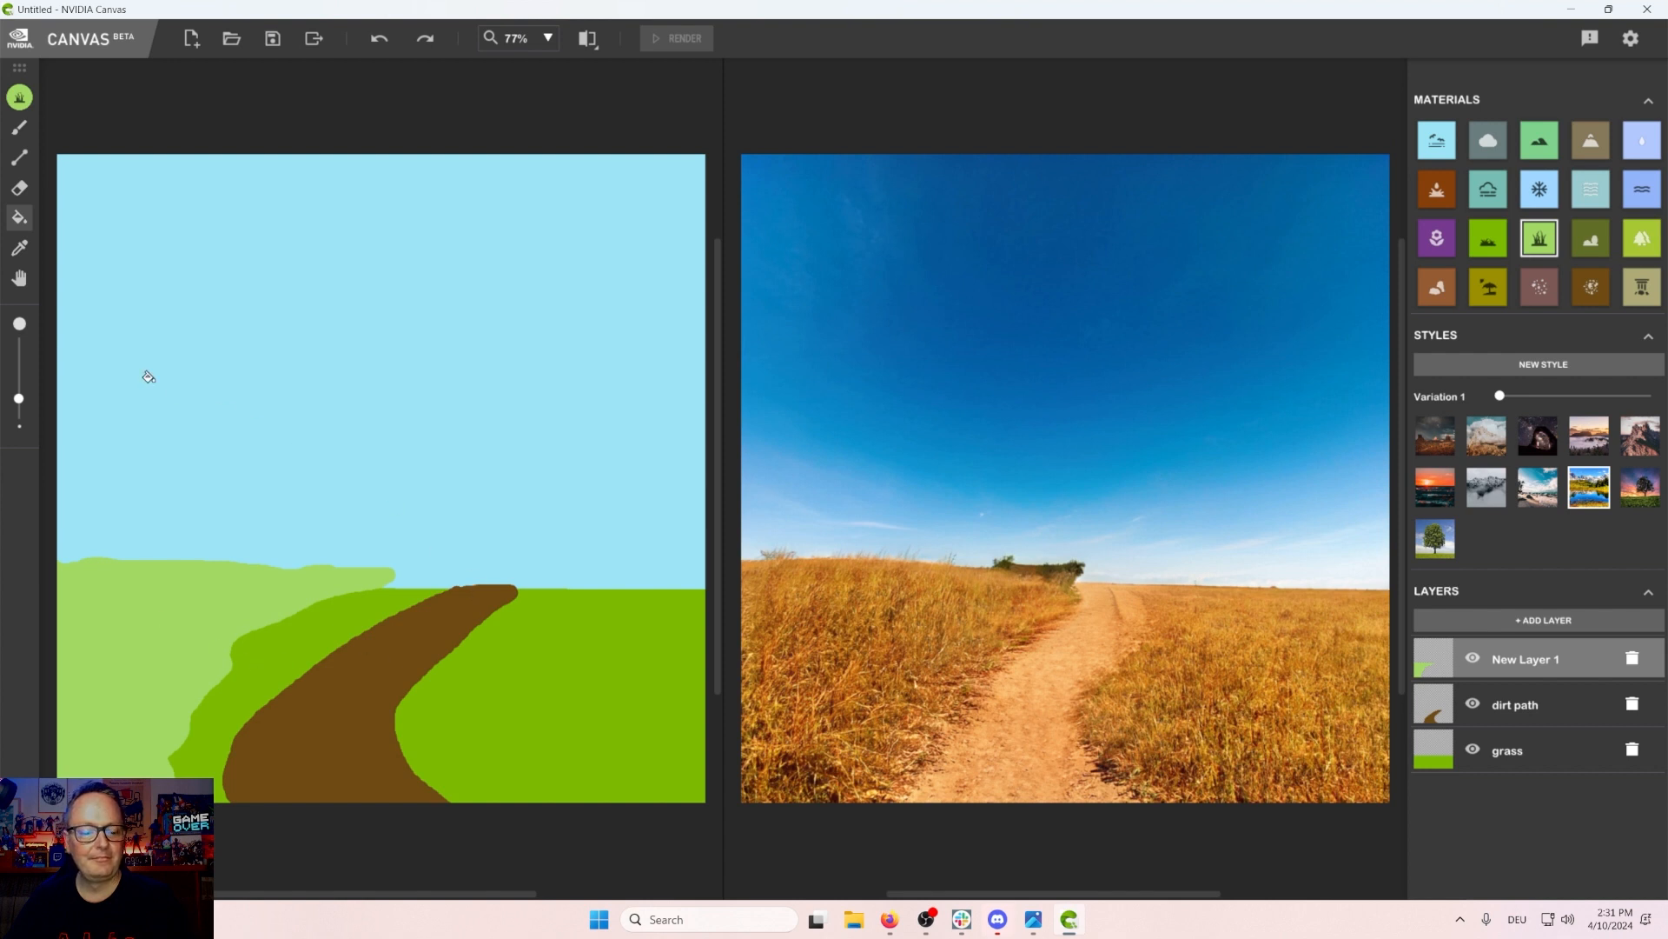
Step: Erase a small part of the hill's upper right edge
{"action": "left_click", "coordinate": [19, 188]}
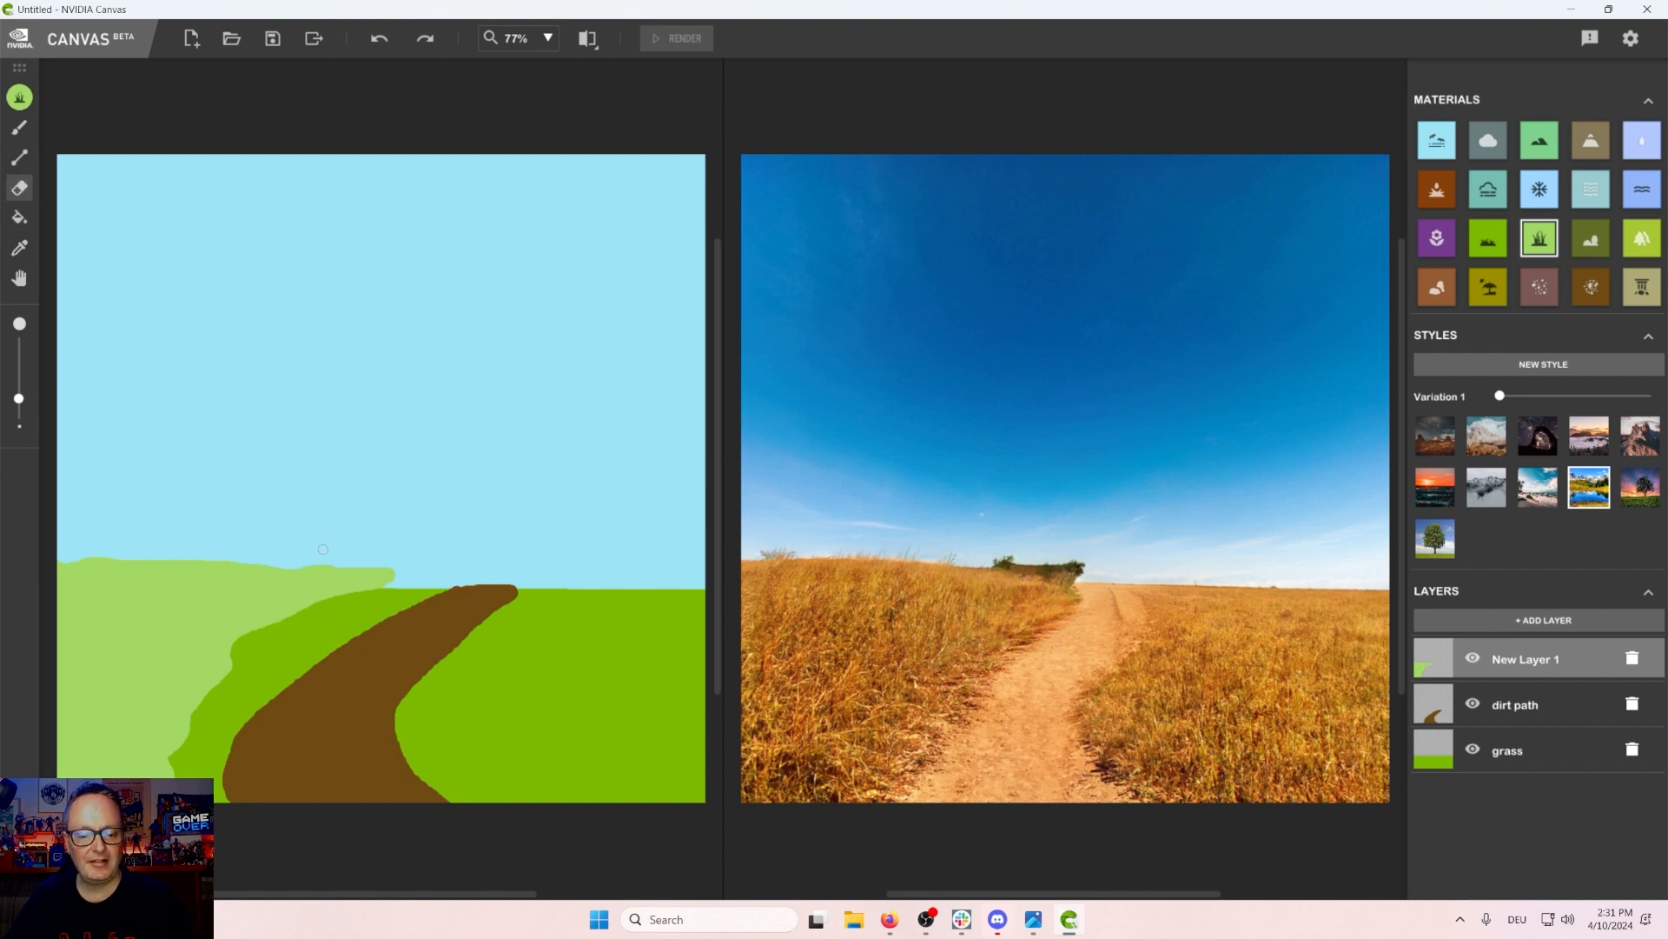
{"action": "left_click_drag", "start_coordinate": [343, 563], "coordinate": [394, 582]}
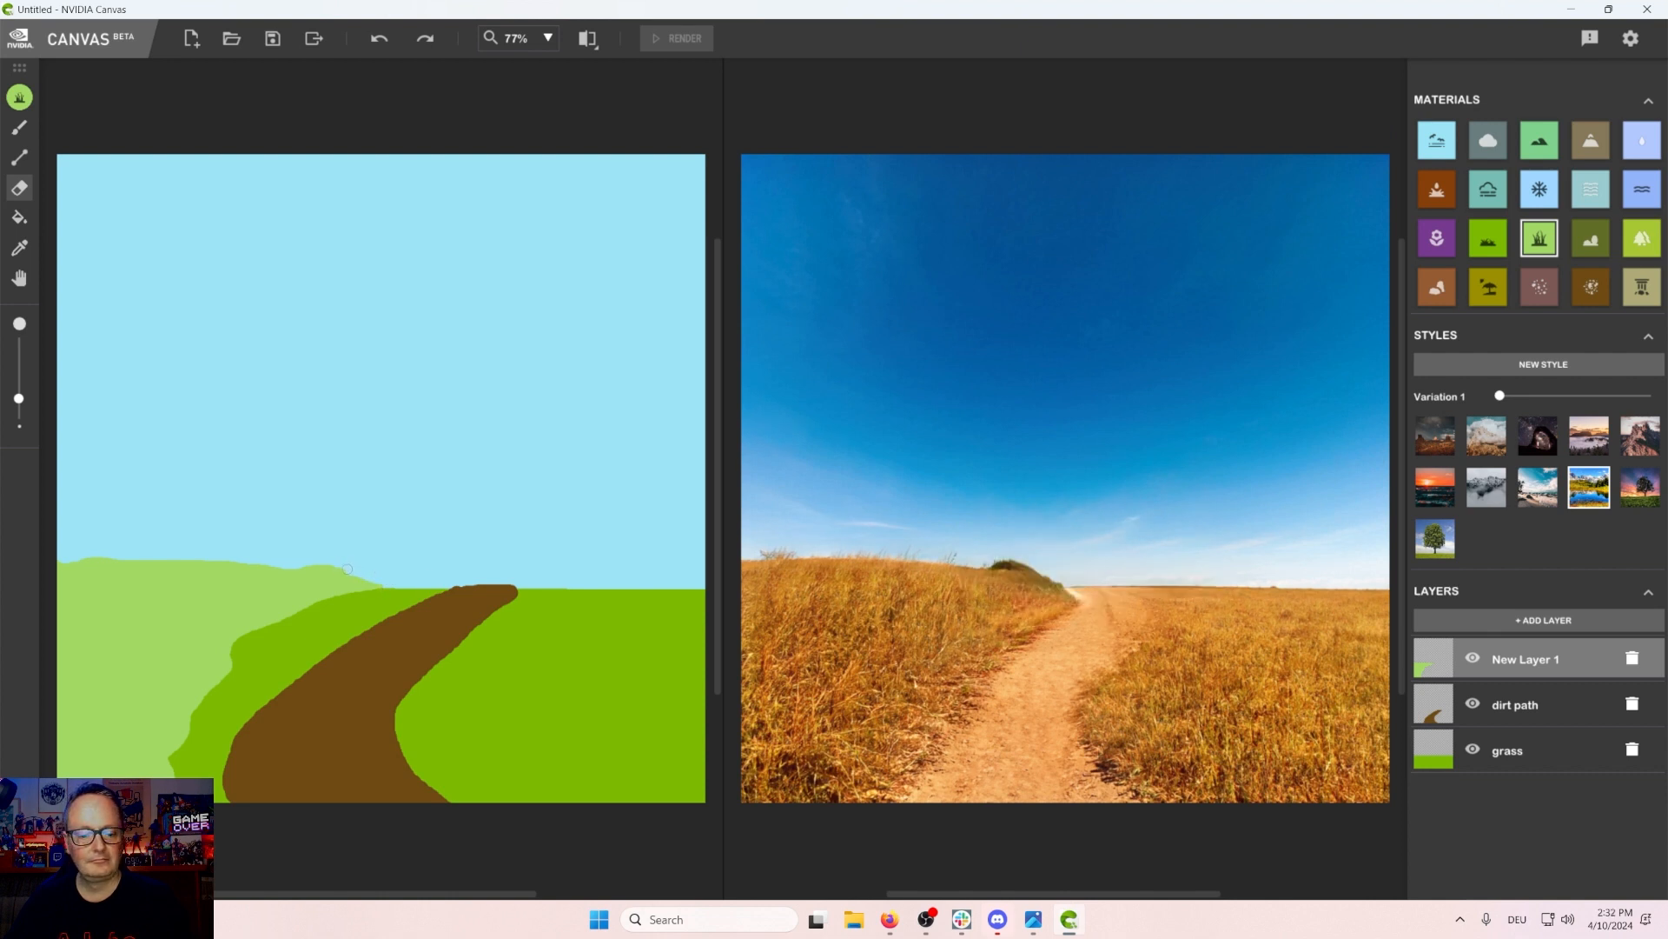
Step: Trim the left hill's edge further and paint a light tall-grass patch on the right side beside the path
{"action": "left_click_drag", "start_coordinate": [347, 569], "coordinate": [280, 563]}
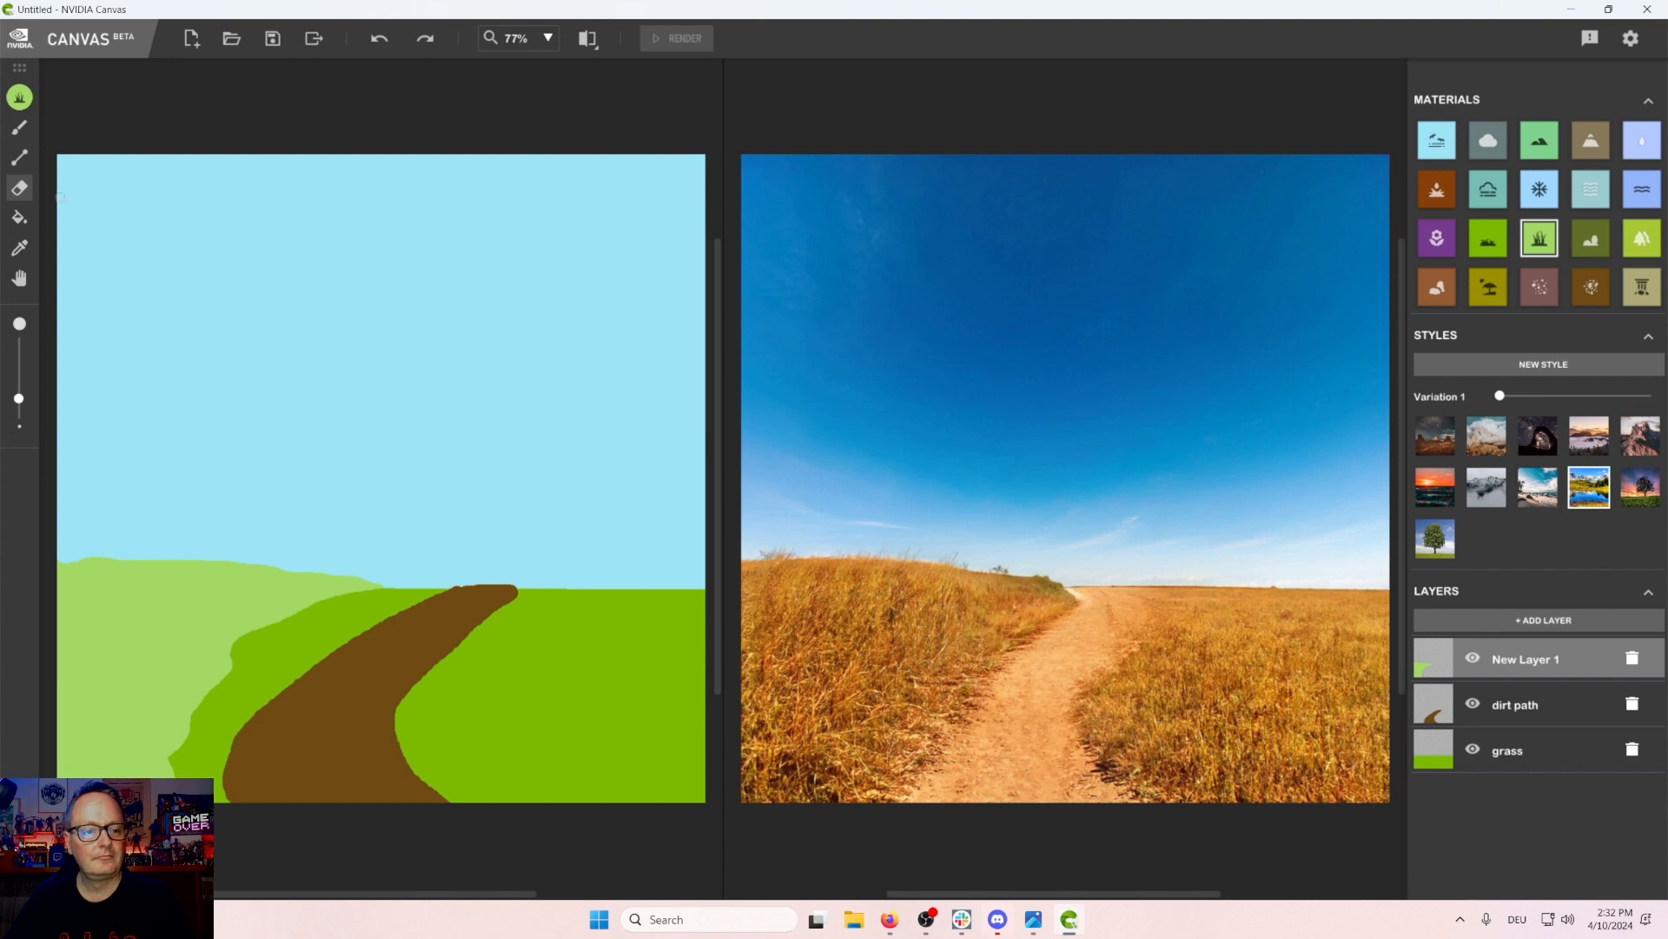
{"action": "left_click", "coordinate": [19, 126]}
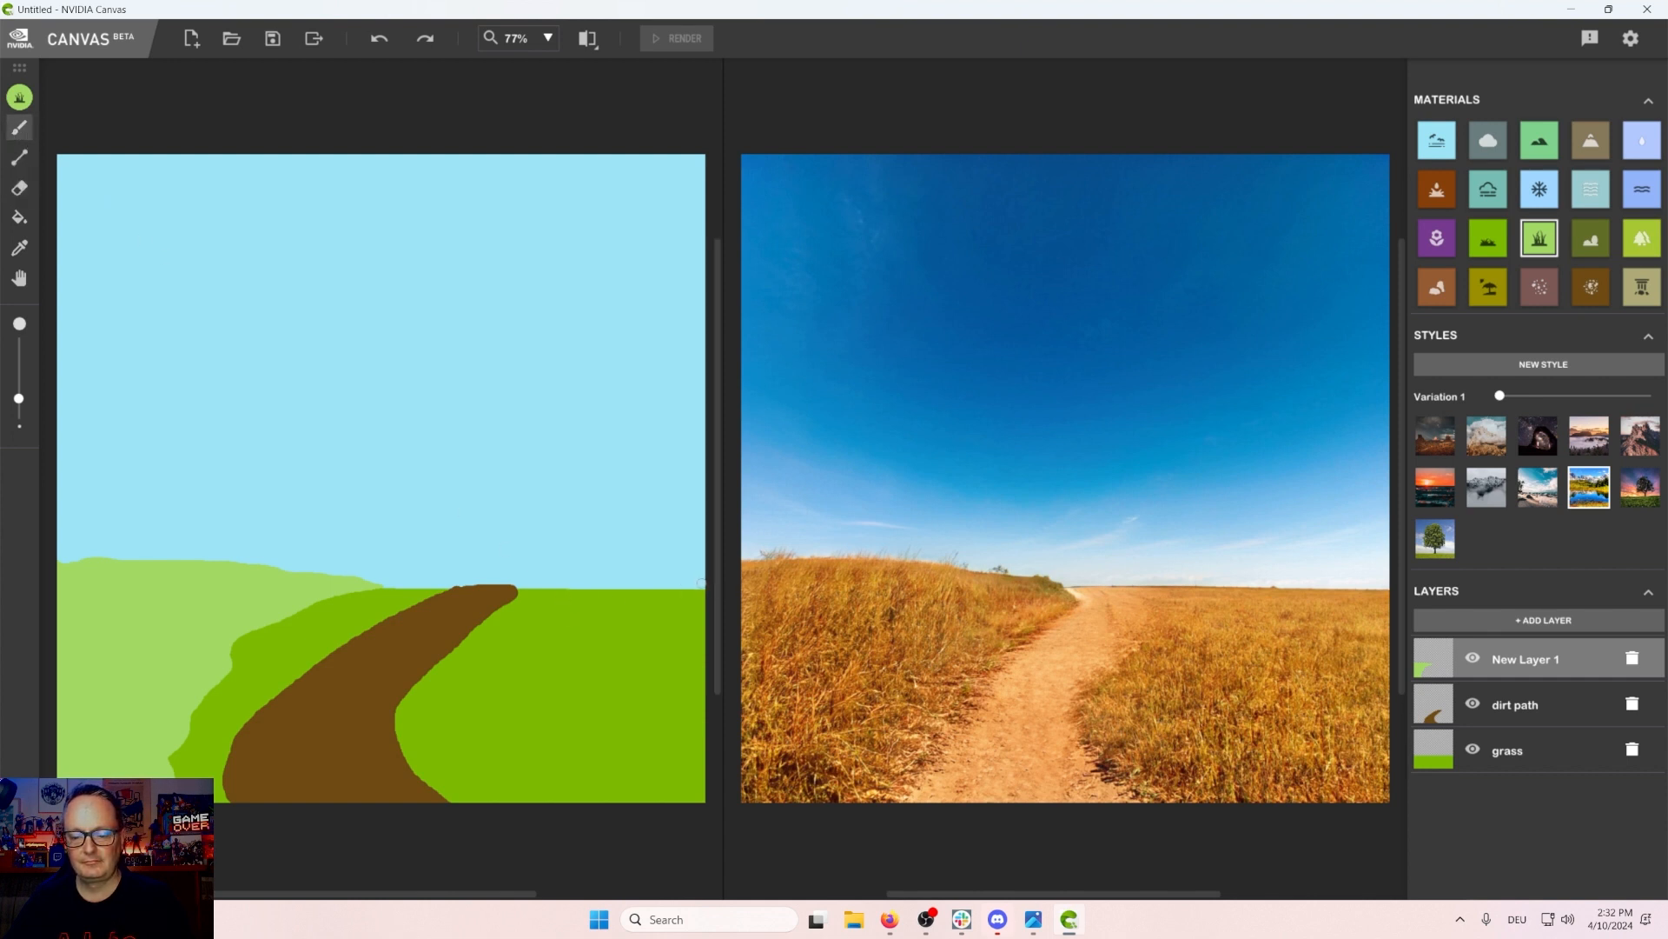
{"action": "mouse_move", "coordinate": [701, 583]}
{"action": "left_mouse_down"}
{"action": "mouse_move", "coordinate": [580, 597]}
{"action": "mouse_move", "coordinate": [501, 704]}
{"action": "mouse_move", "coordinate": [503, 738]}
{"action": "mouse_move", "coordinate": [621, 829]}
{"action": "left_mouse_up"}
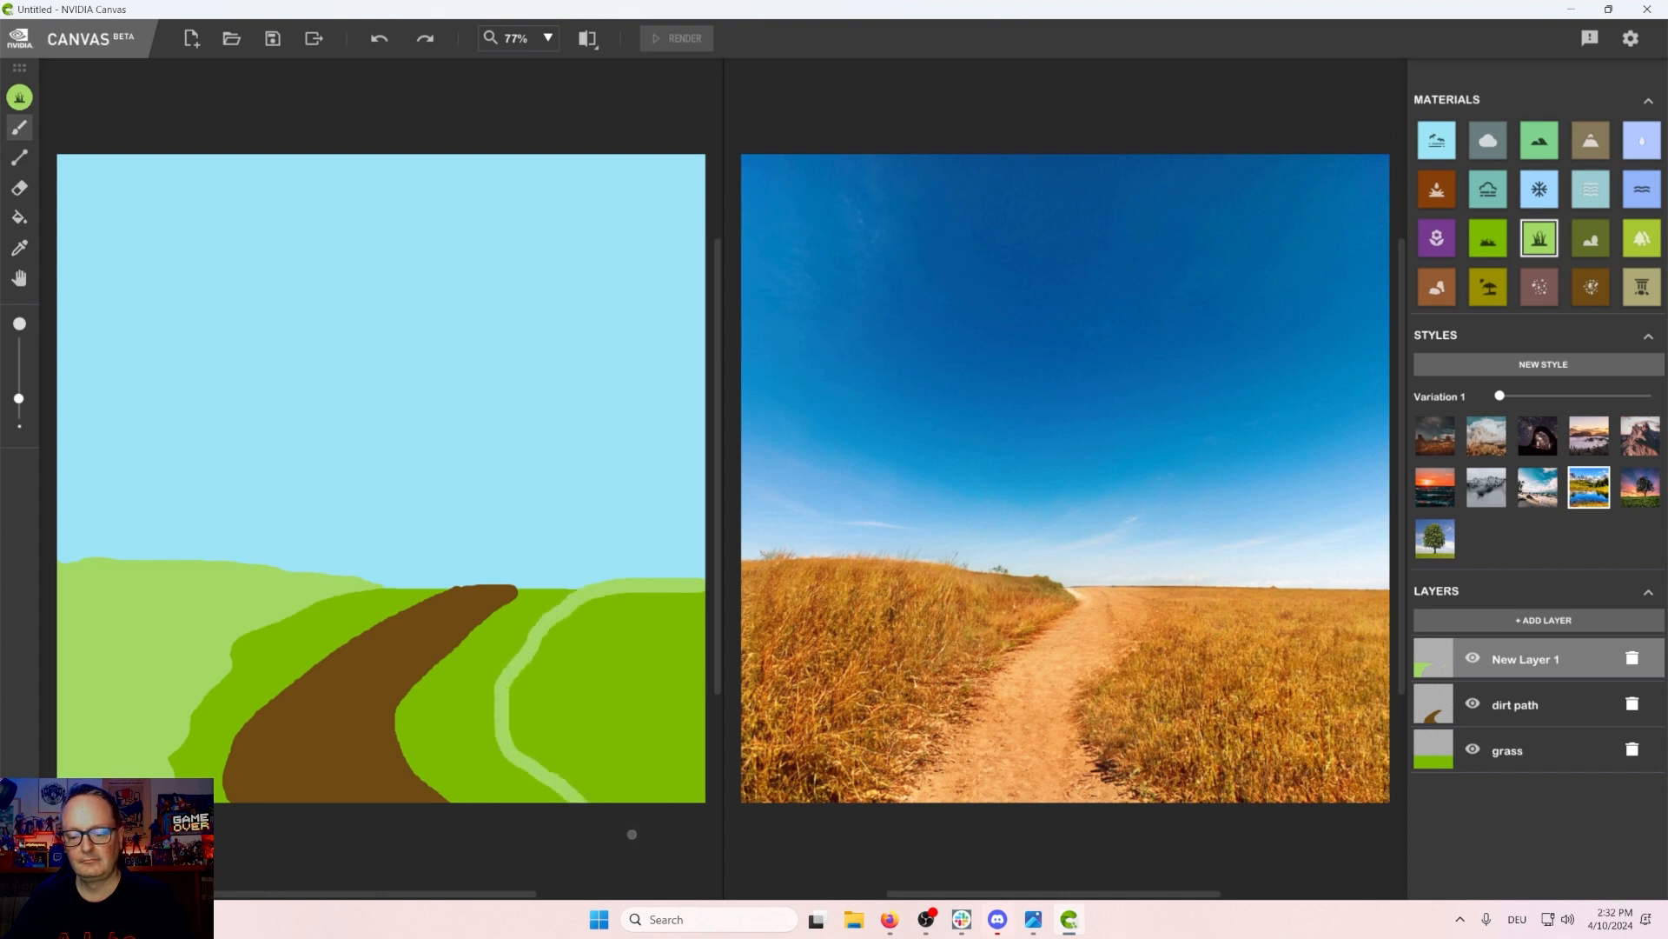
{"action": "left_click", "coordinate": [19, 217]}
{"action": "left_click", "coordinate": [603, 711]}
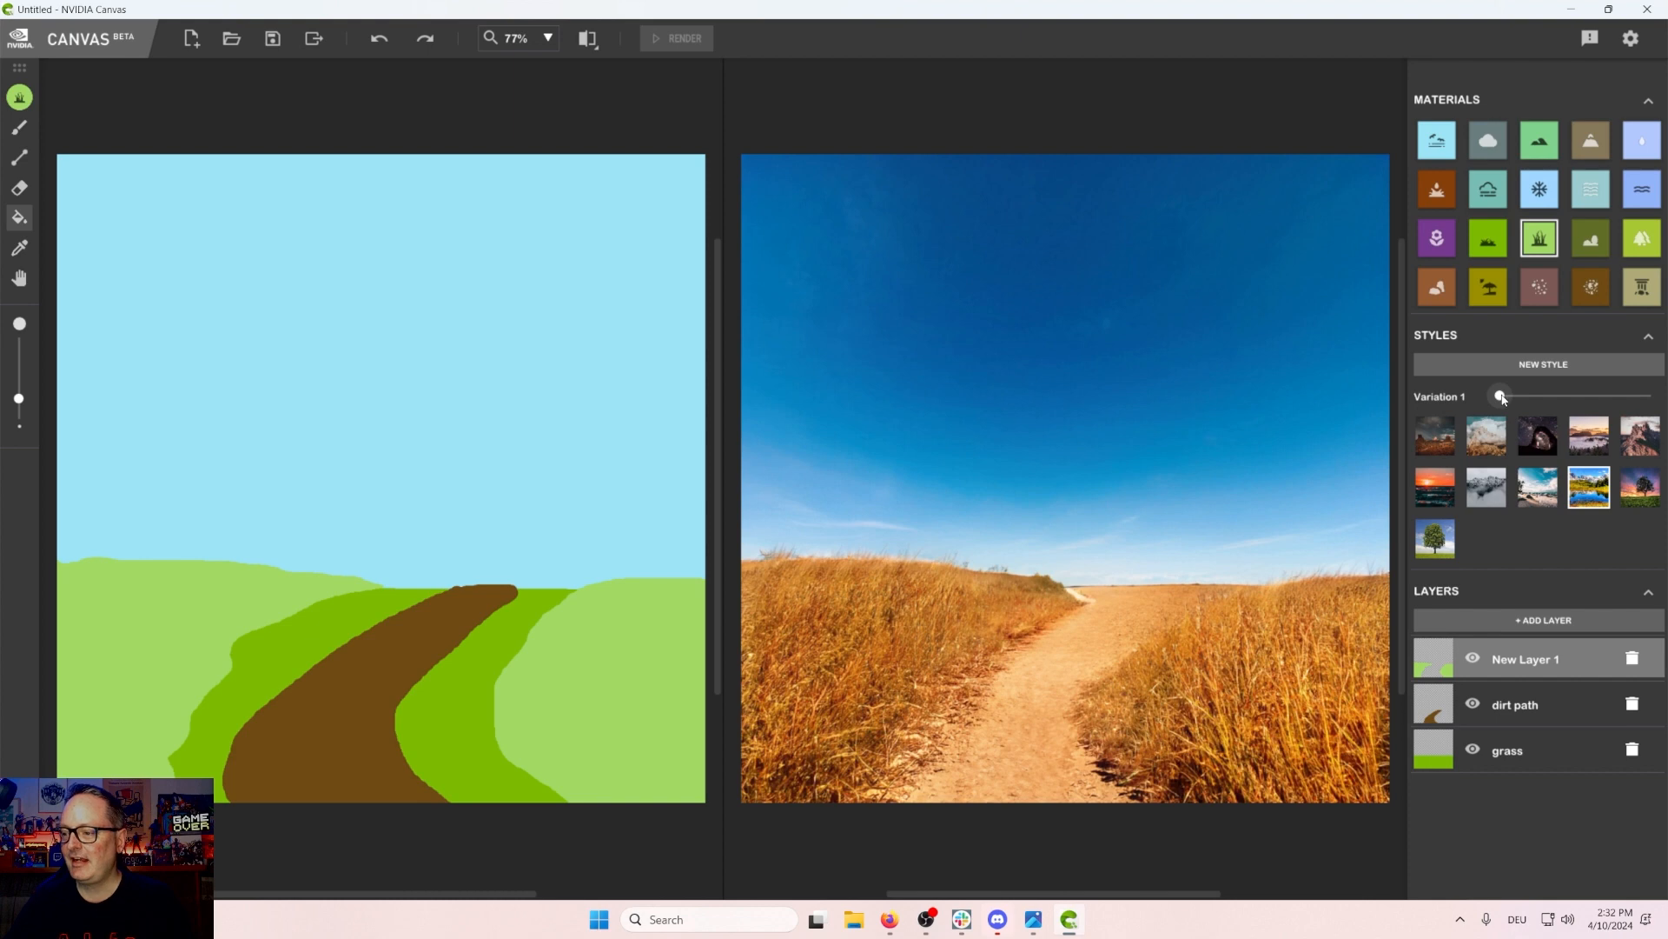
Step: Try style variation 8, then return to variation 1
{"action": "left_click_drag", "start_coordinate": [1501, 397], "coordinate": [1617, 402]}
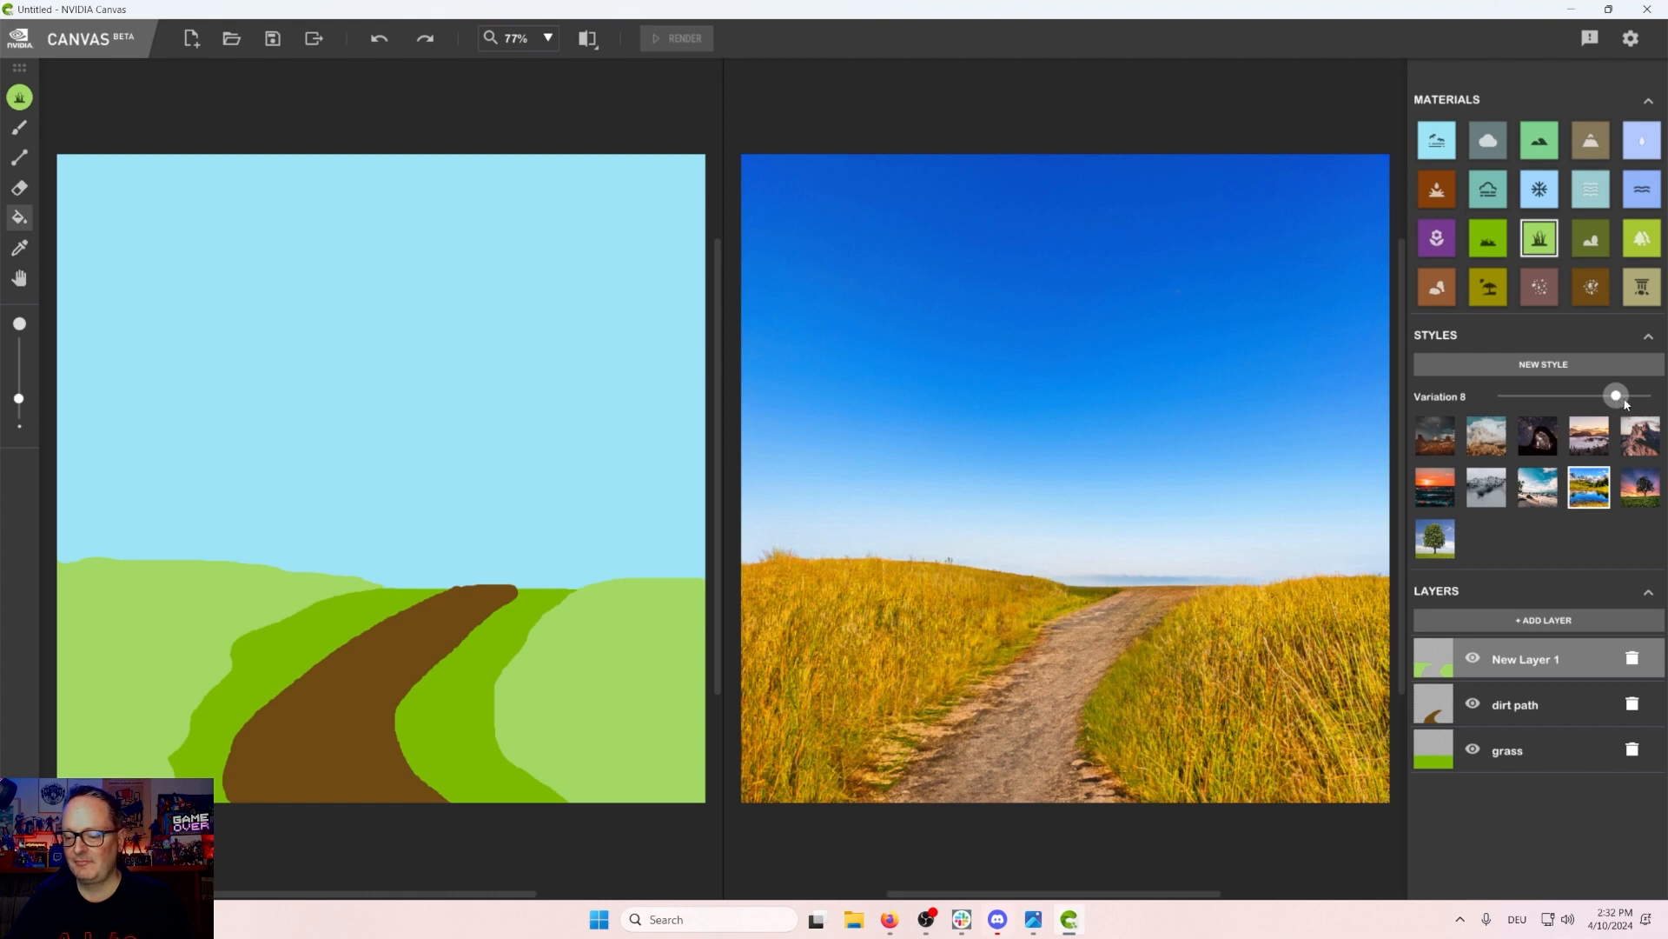
{"action": "left_click_drag", "start_coordinate": [1627, 404], "coordinate": [1391, 395]}
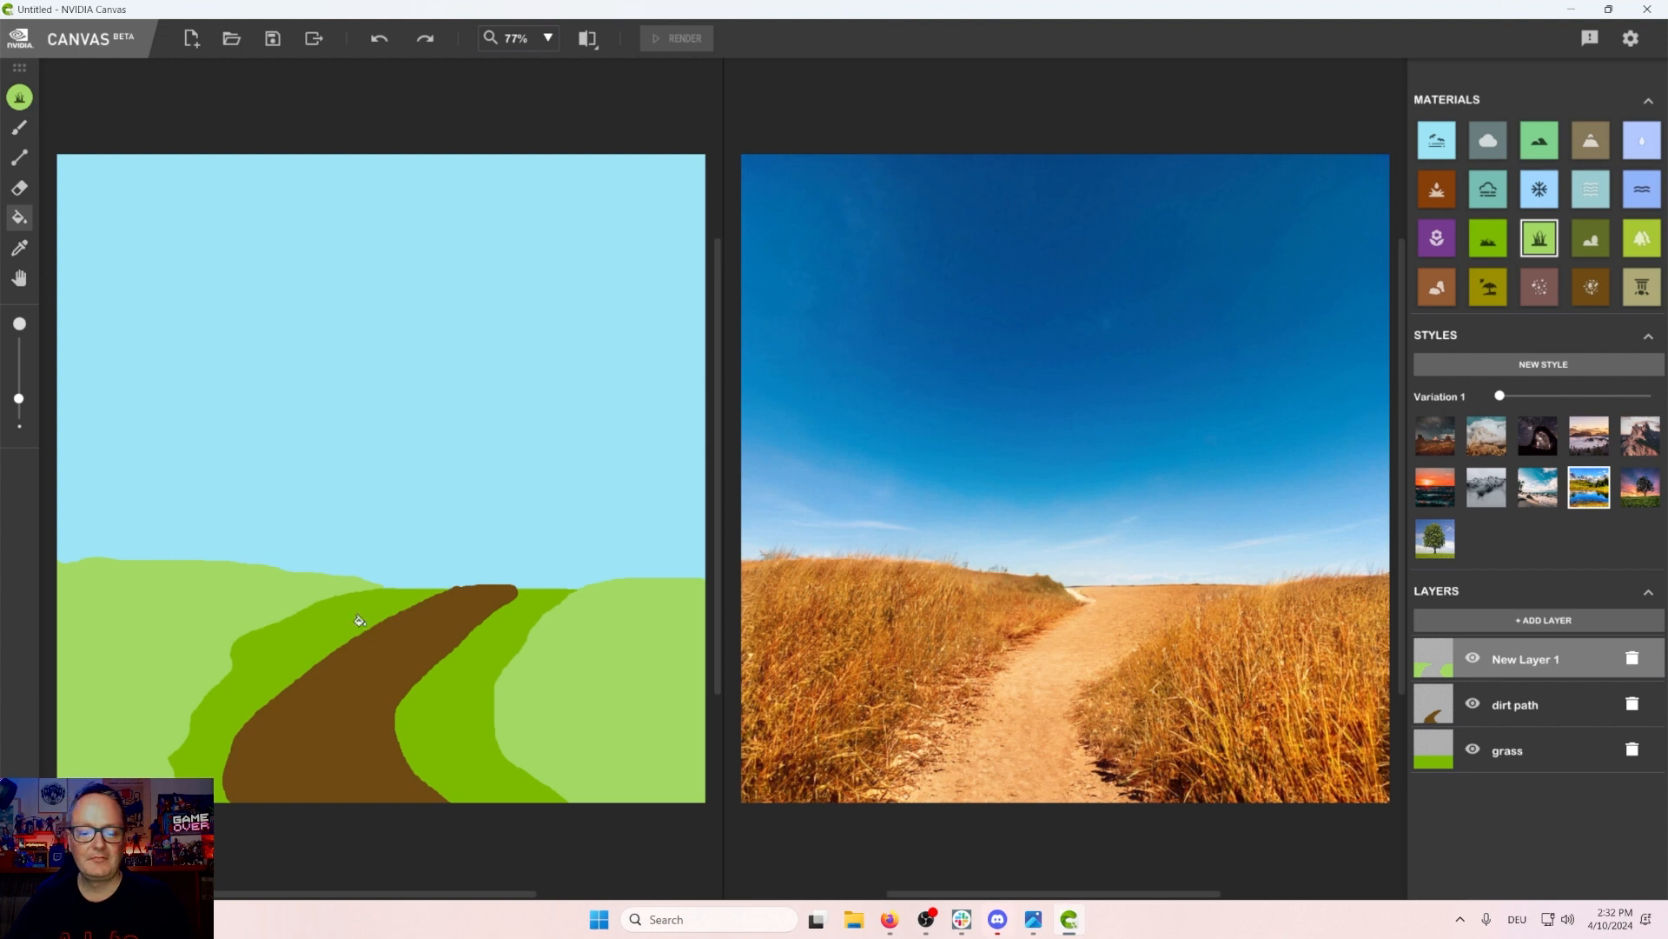
Step: Rename the tall-grass layer as straw
{"action": "double_click", "coordinate": [1519, 661]}
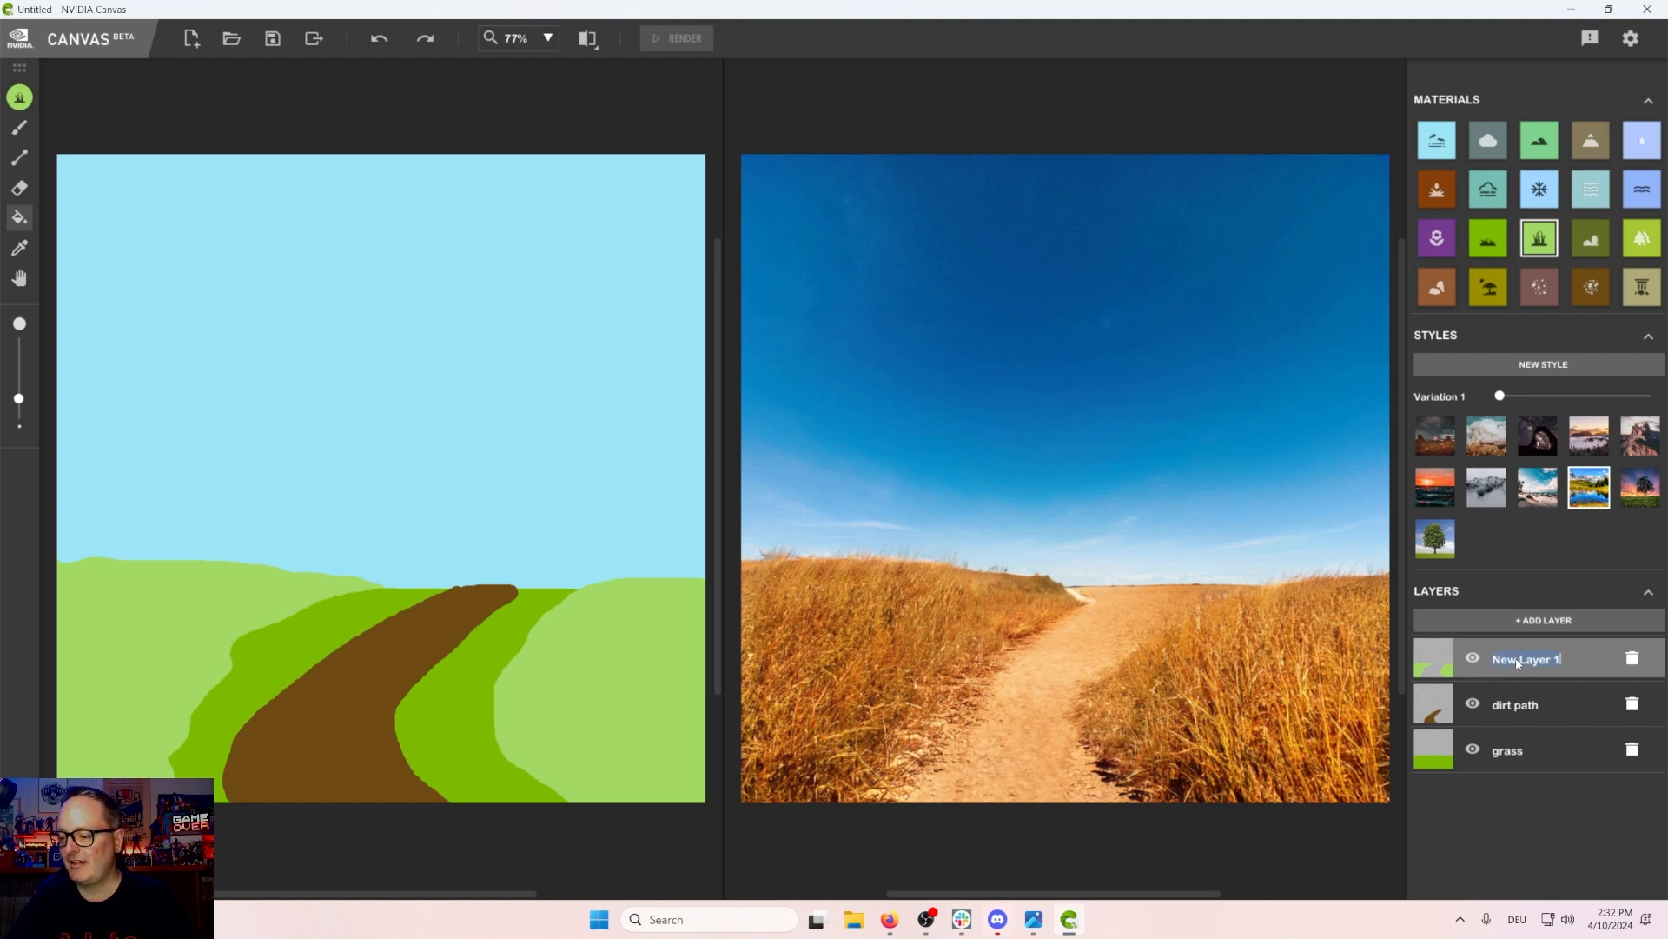
{"action": "type", "text": "straw"}
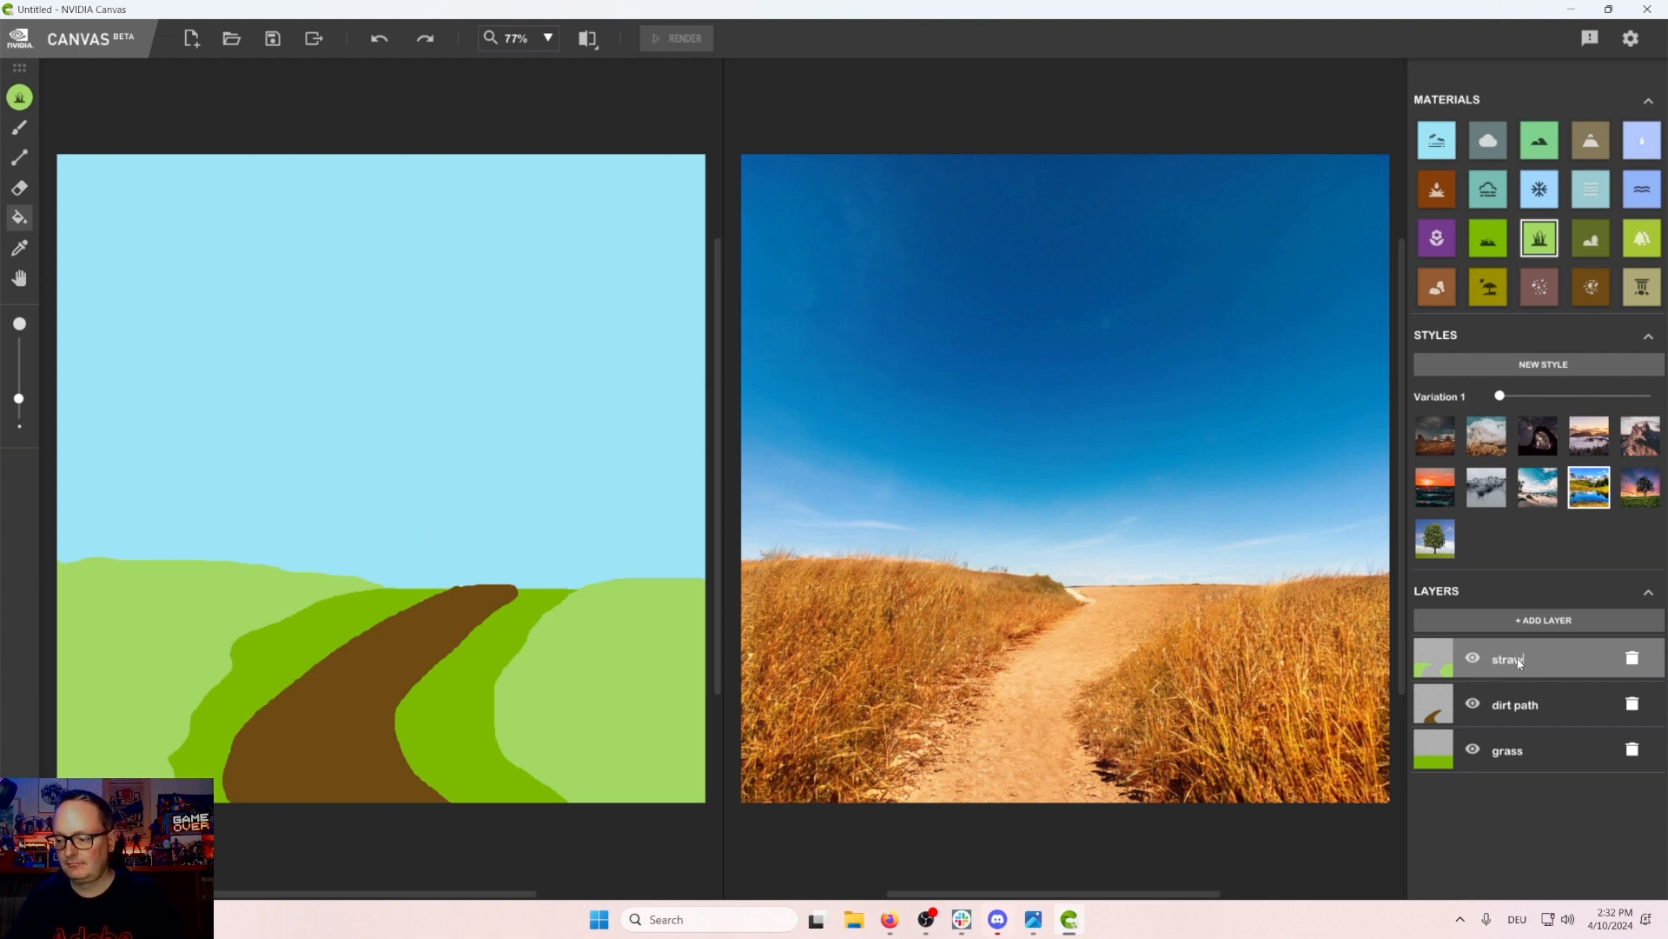
Step: Add a new layer, move it to the bottom of the layer stack, and pick the mountain material with the brush
{"action": "left_click", "coordinate": [1532, 623]}
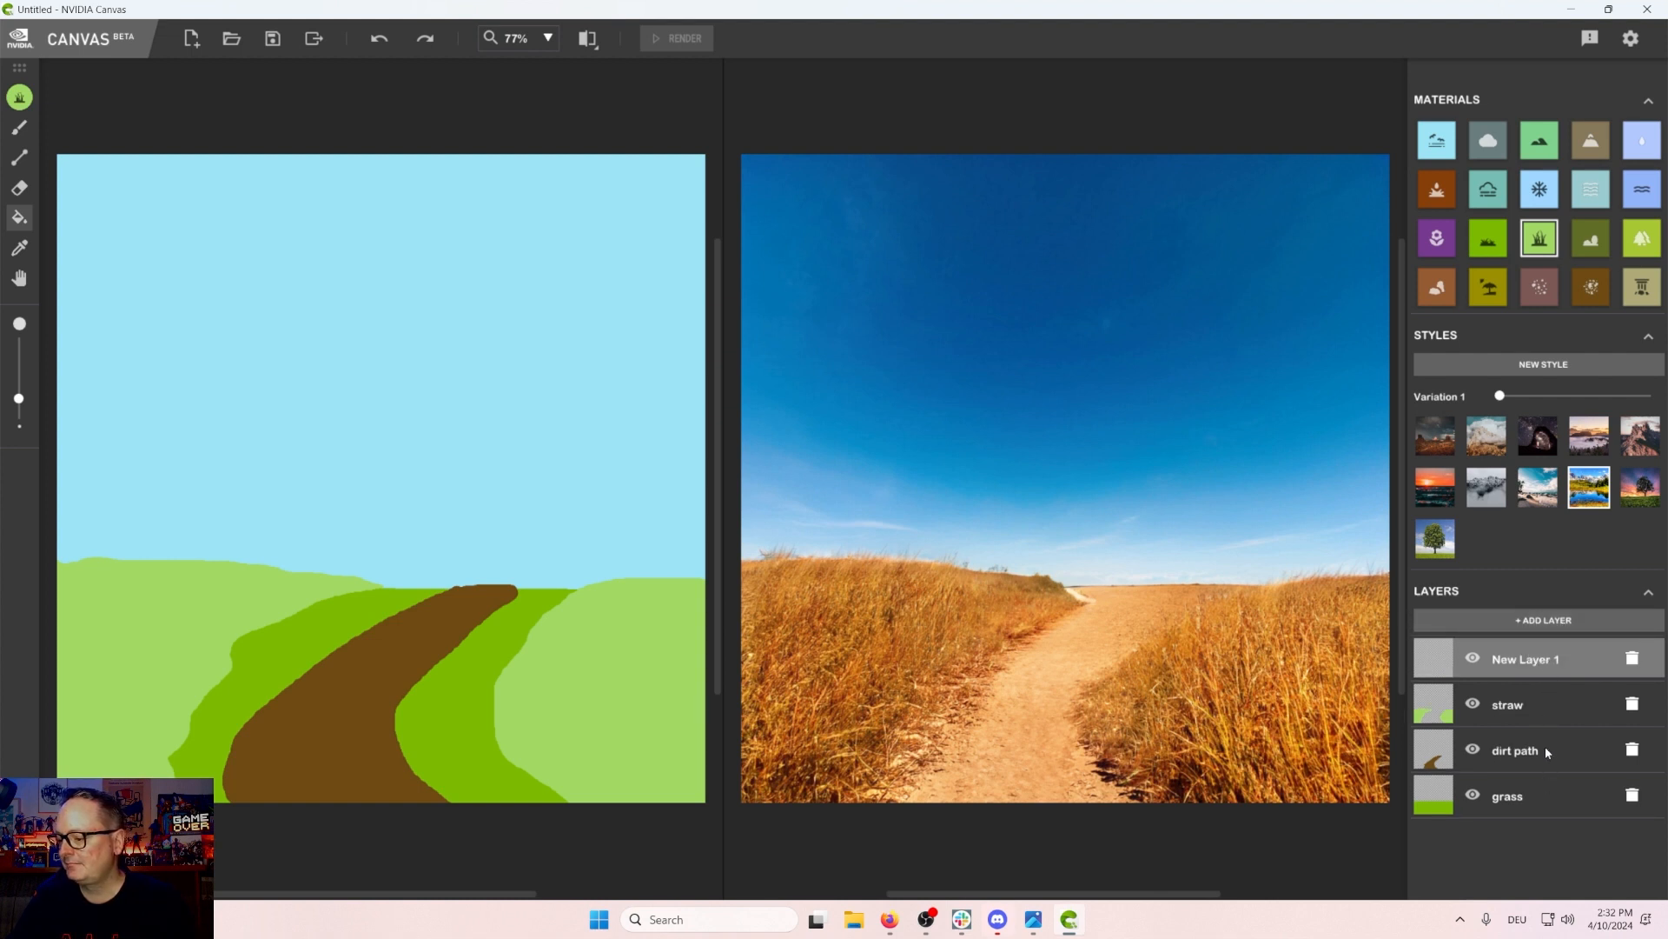
{"action": "left_click_drag", "start_coordinate": [1551, 655], "coordinate": [1525, 785]}
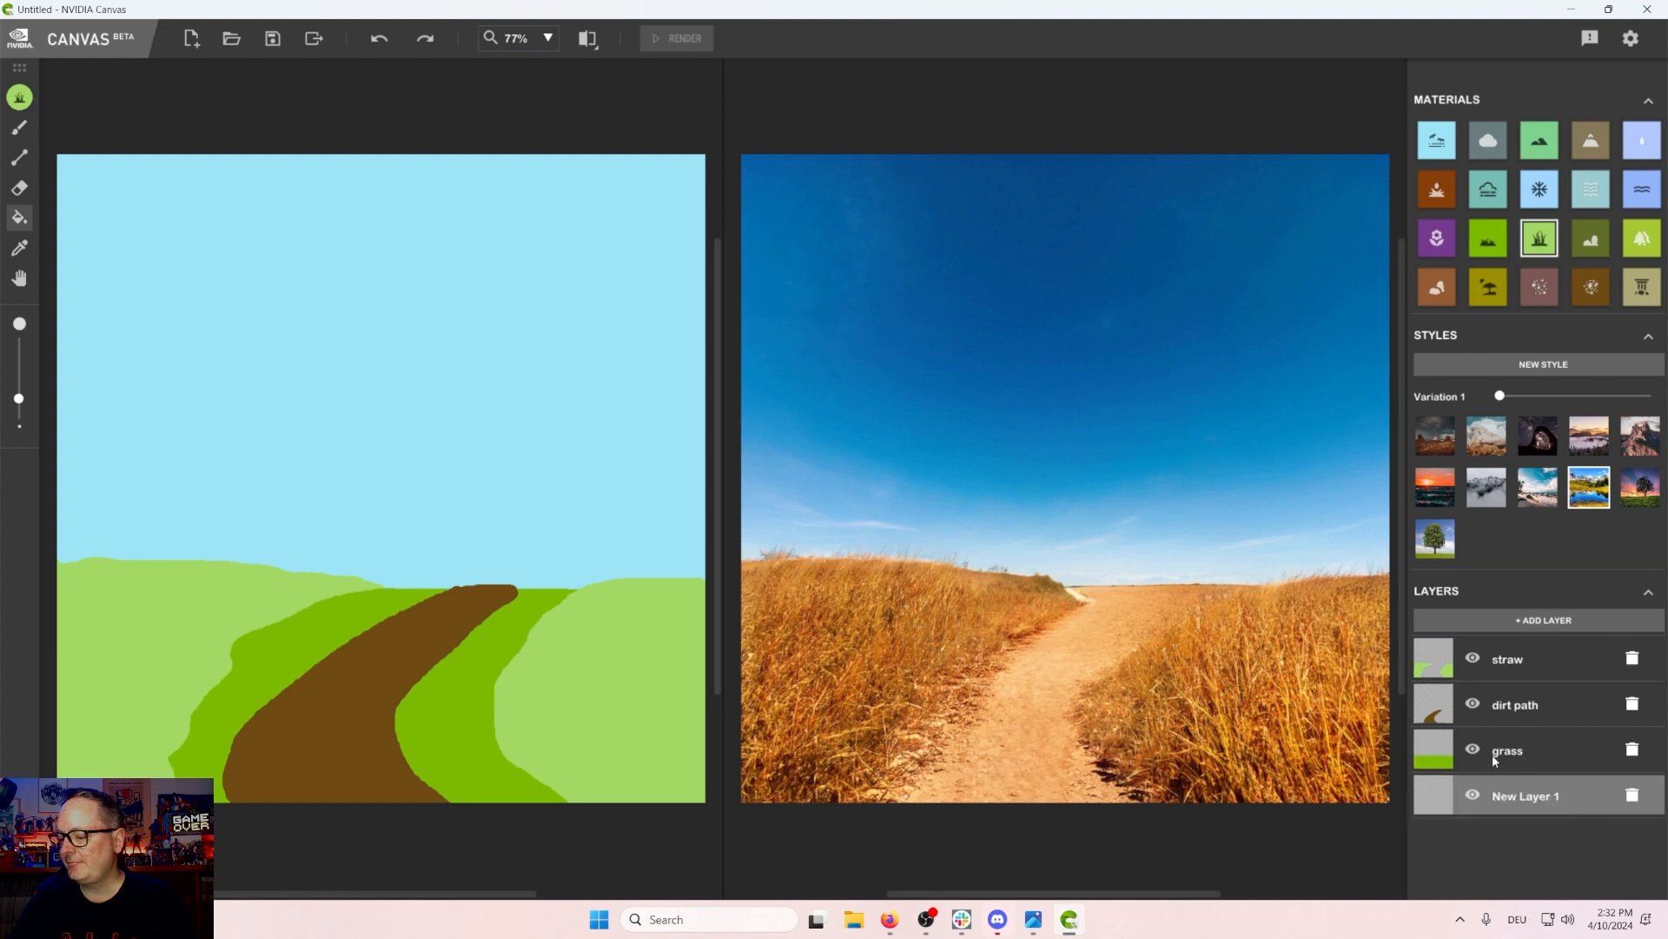
{"action": "left_click", "coordinate": [1530, 145]}
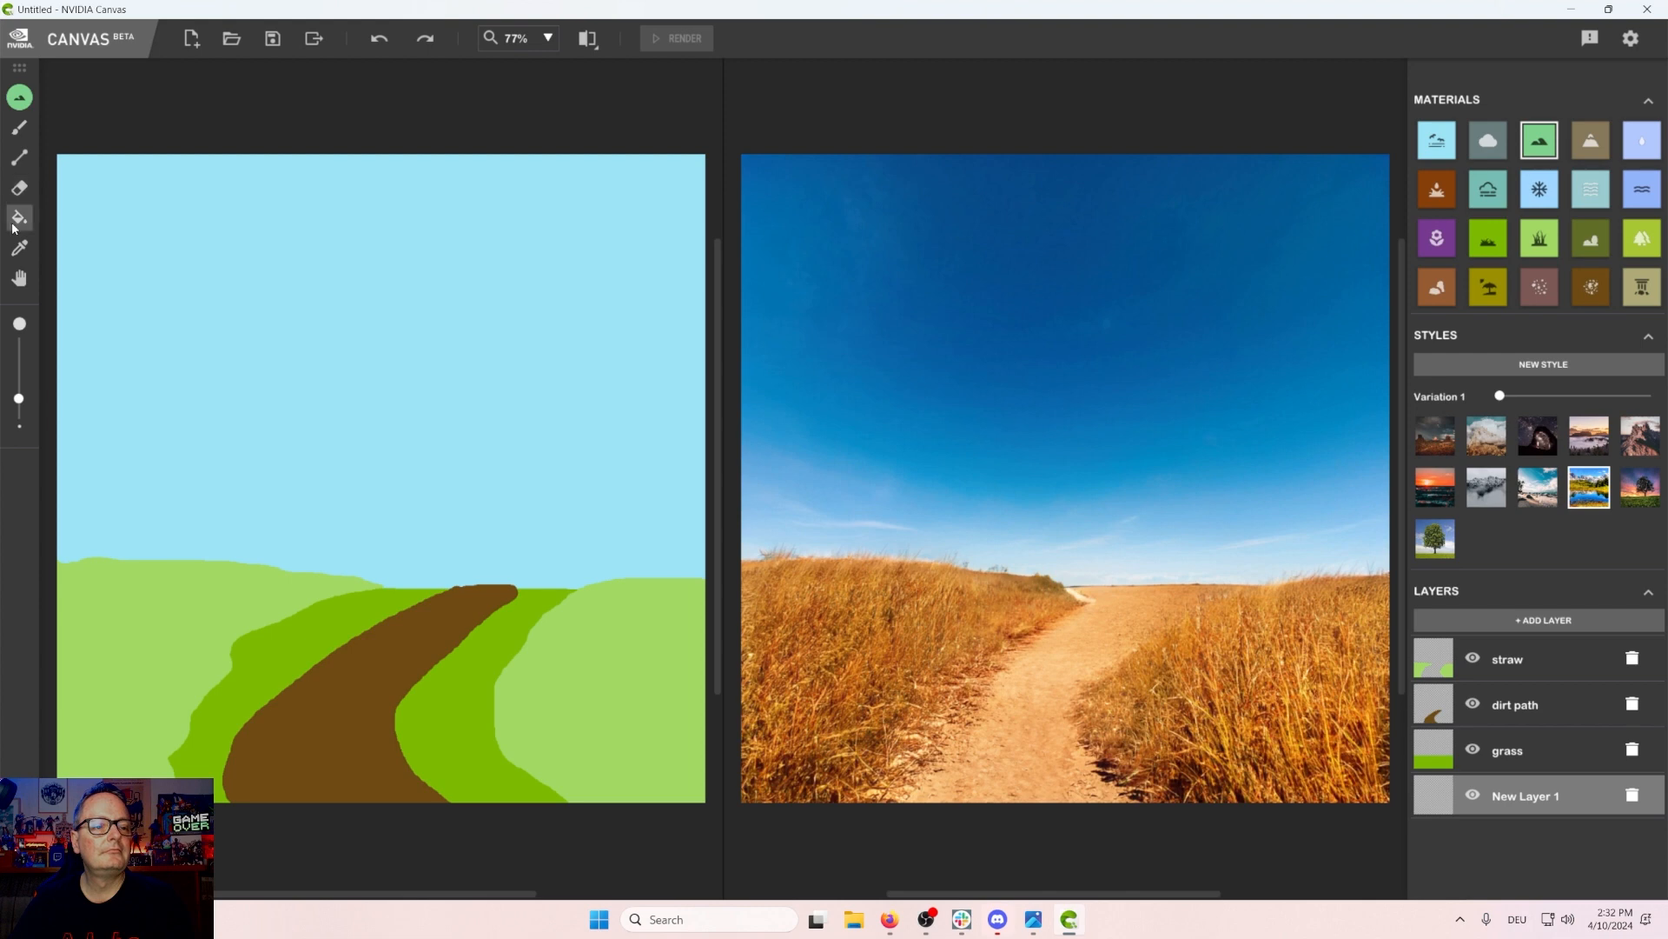
{"action": "left_click", "coordinate": [16, 135]}
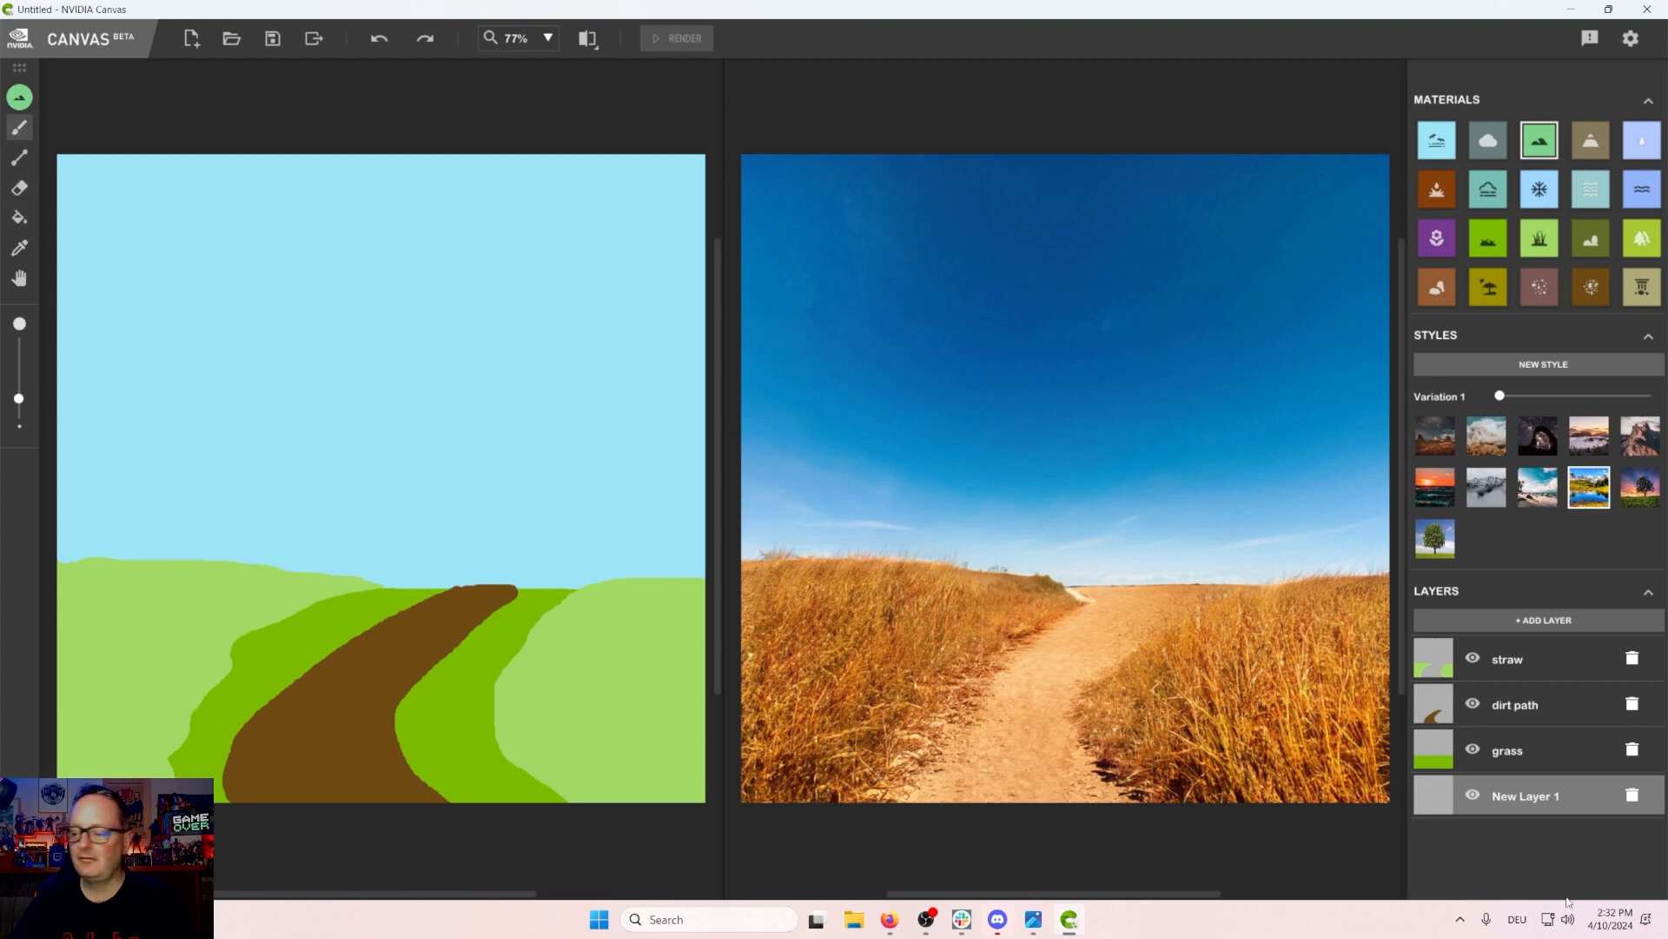
Step: Hide the straw and dirt path layers, leaving grass visible
{"action": "left_click", "coordinate": [1471, 748]}
{"action": "left_click", "coordinate": [1472, 705]}
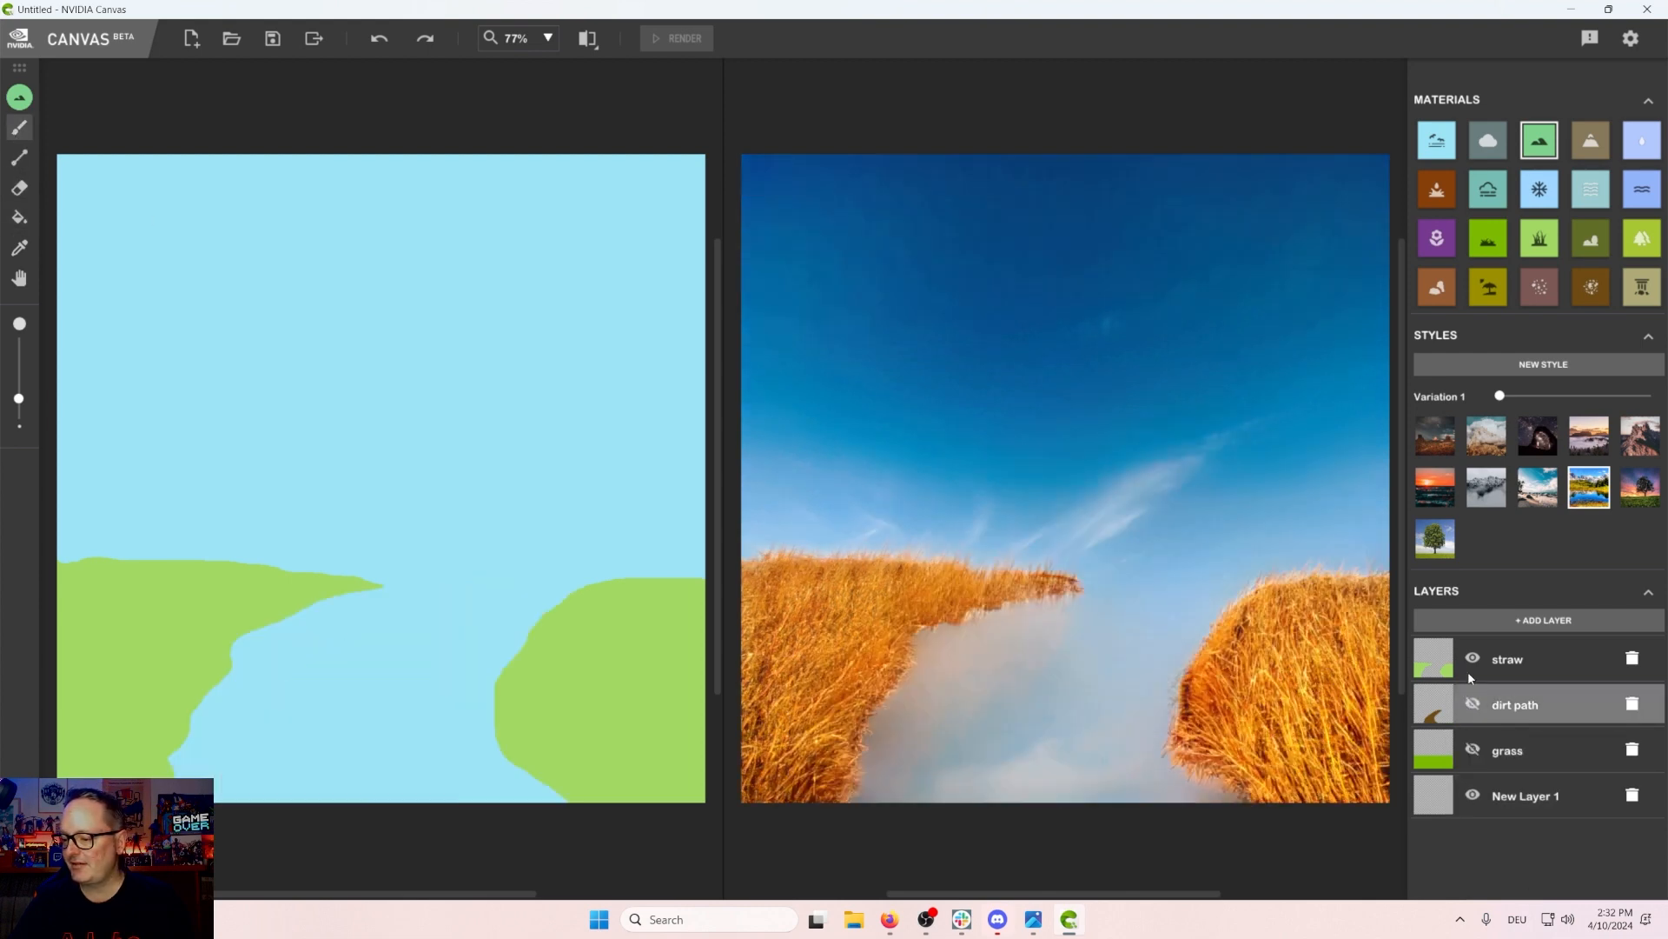
{"action": "left_click", "coordinate": [1468, 661]}
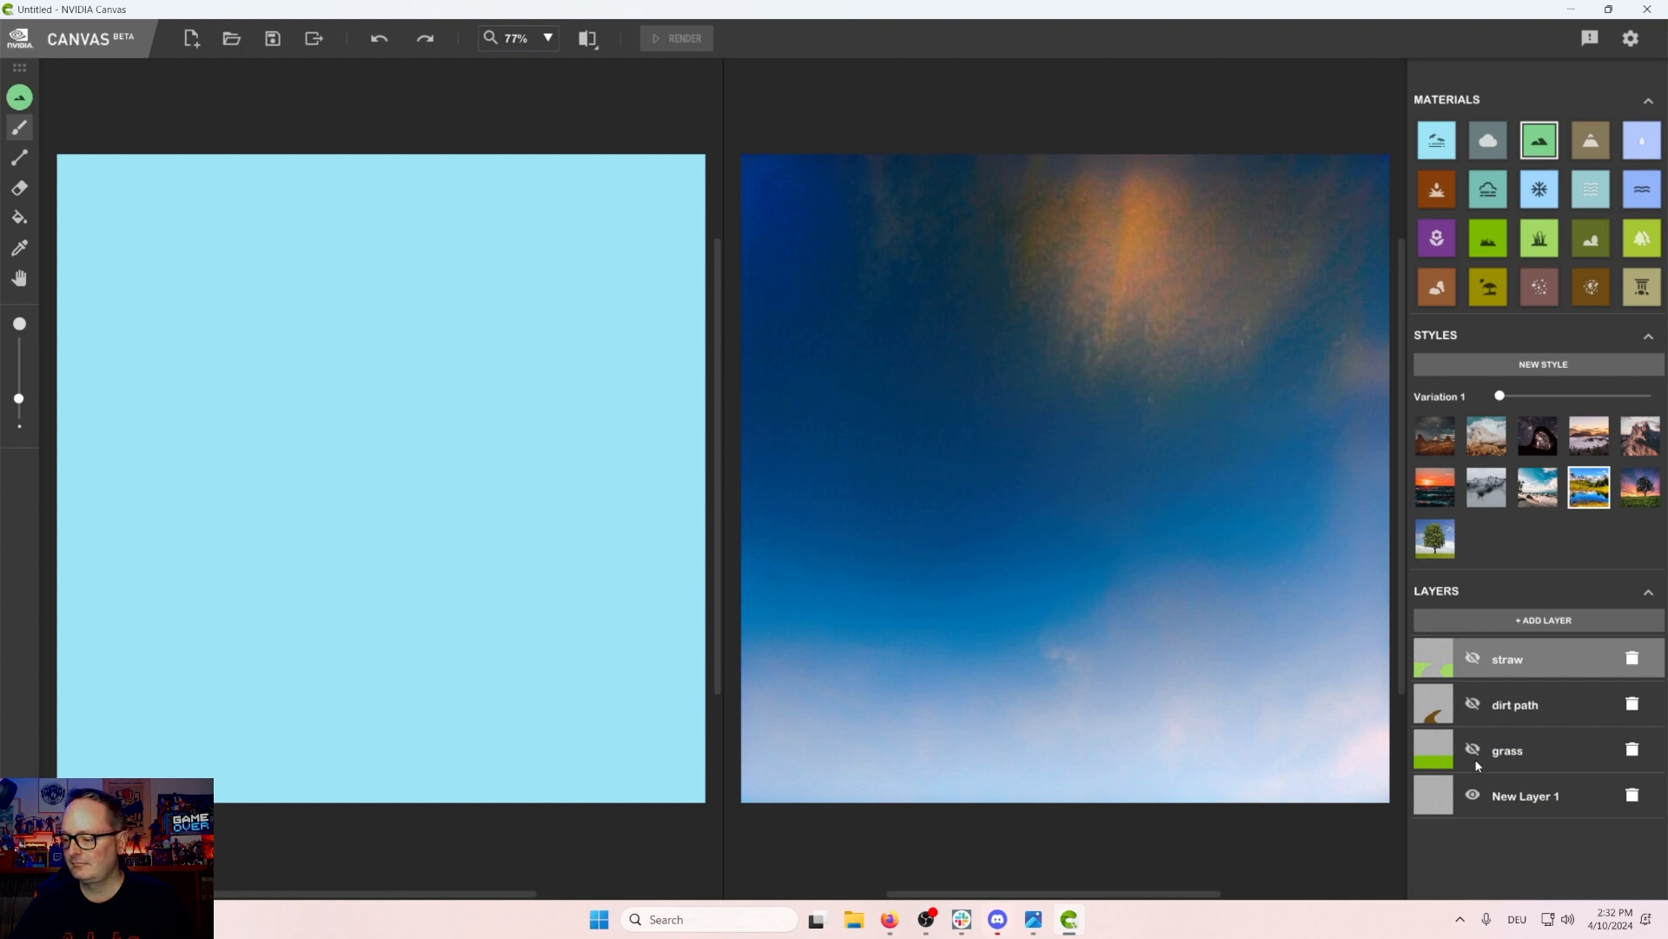
{"action": "left_click", "coordinate": [1473, 751]}
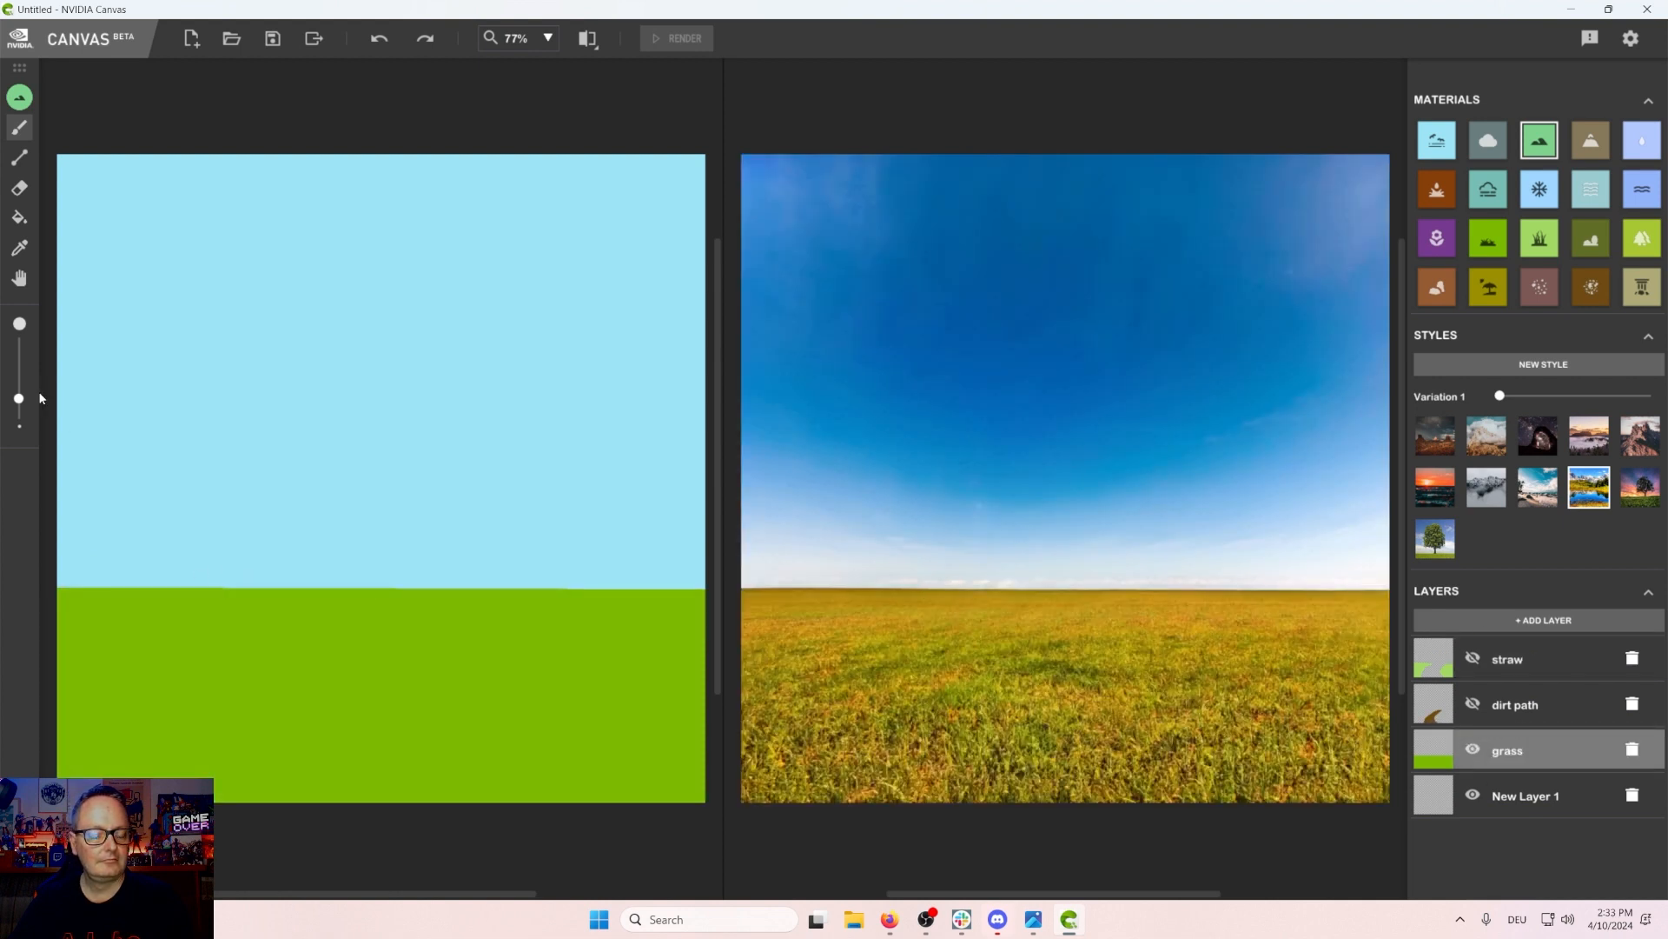
{"action": "mouse_move", "coordinate": [52, 478]}
{"action": "left_mouse_down"}
{"action": "mouse_move", "coordinate": [97, 427]}
{"action": "mouse_move", "coordinate": [139, 426]}
{"action": "mouse_move", "coordinate": [243, 496]}
{"action": "mouse_move", "coordinate": [263, 537]}
{"action": "left_mouse_up"}
{"action": "mouse_move", "coordinate": [341, 584]}
{"action": "left_mouse_down"}
{"action": "mouse_move", "coordinate": [146, 653]}
{"action": "mouse_move", "coordinate": [47, 655]}
{"action": "left_mouse_up"}
{"action": "left_click", "coordinate": [18, 219]}
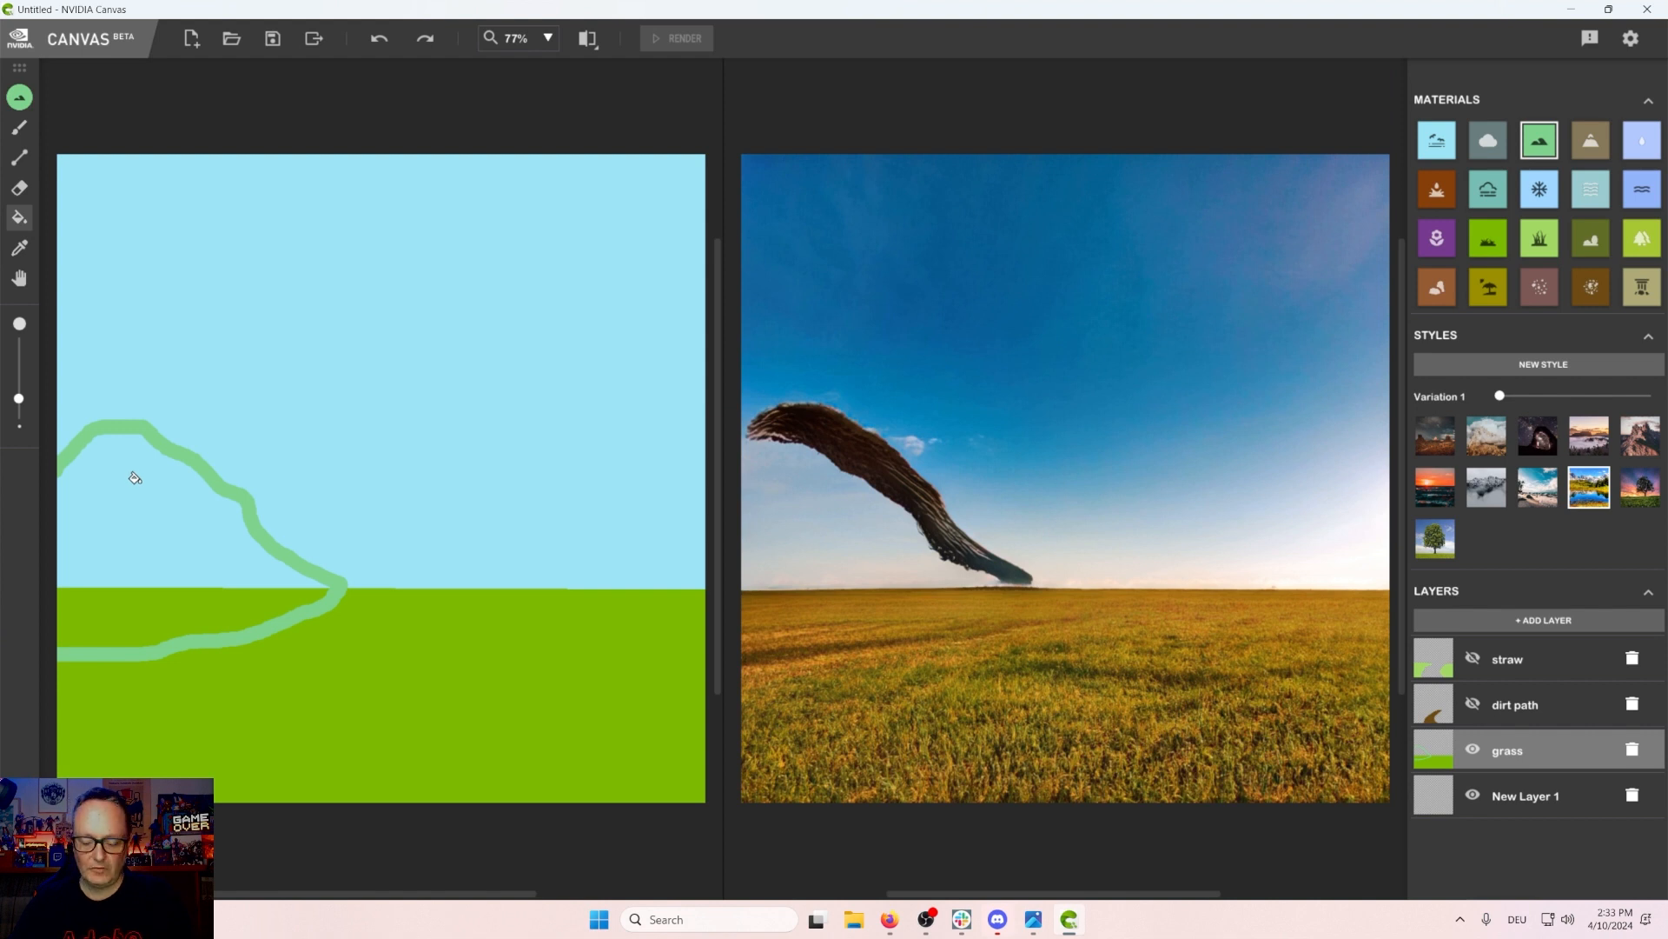
{"action": "key", "text": "ctrl+z"}
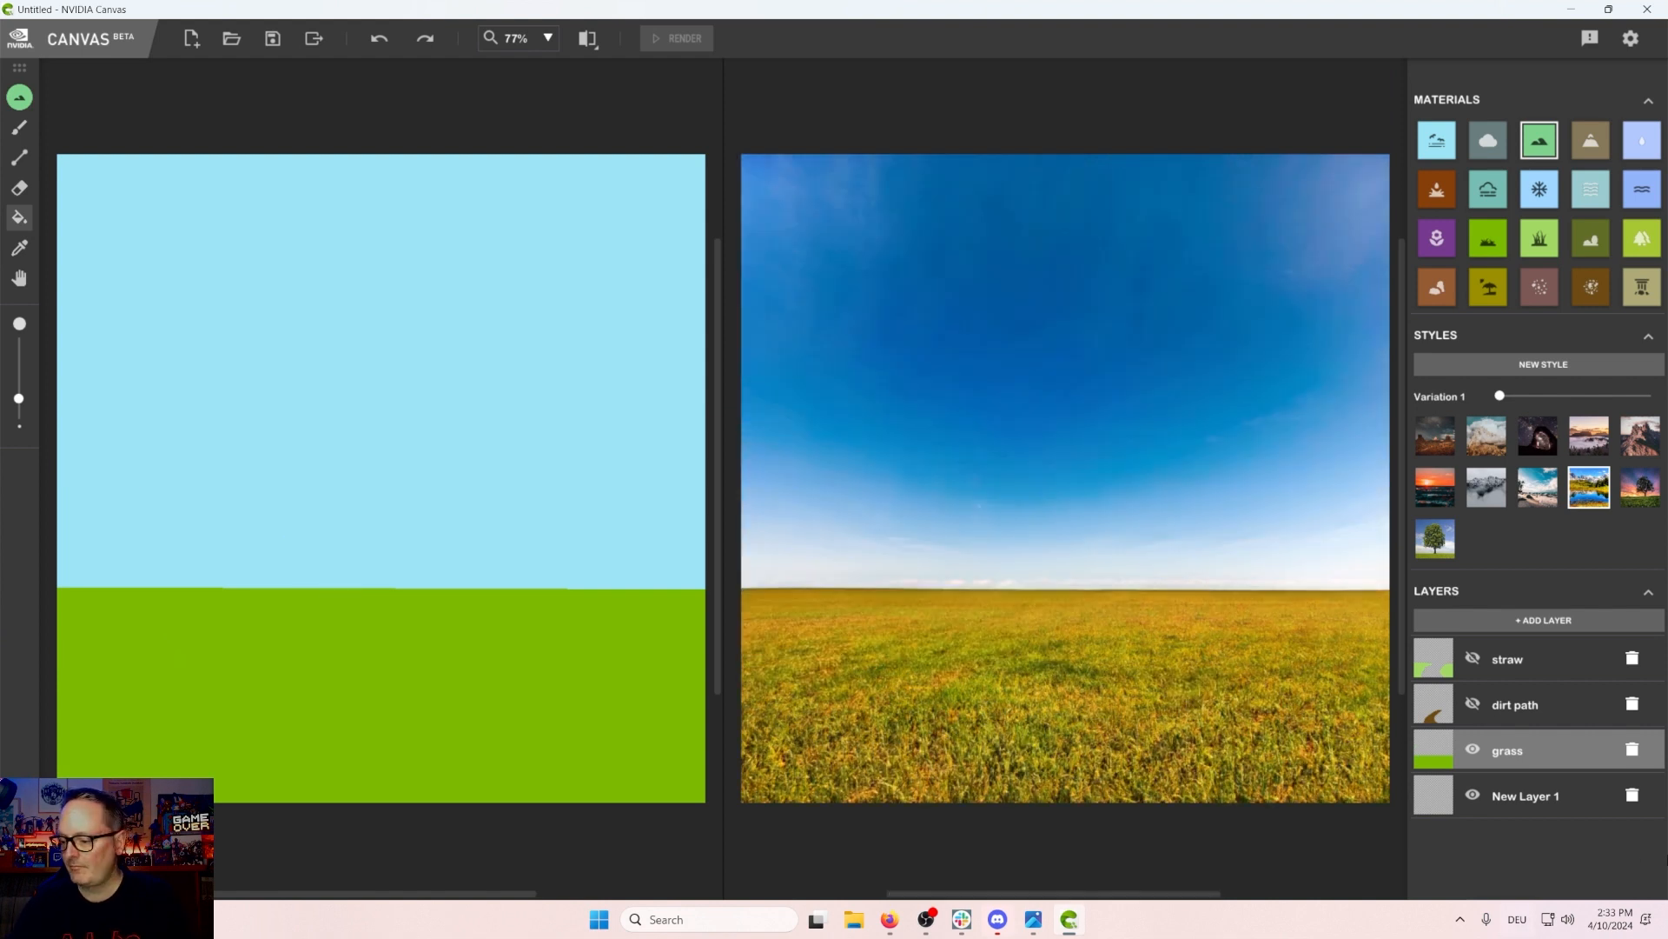
Step: Paint a filled mountain rising from the left horizon on the bottom layer
{"action": "left_click", "coordinate": [1594, 800]}
{"action": "left_click", "coordinate": [30, 131]}
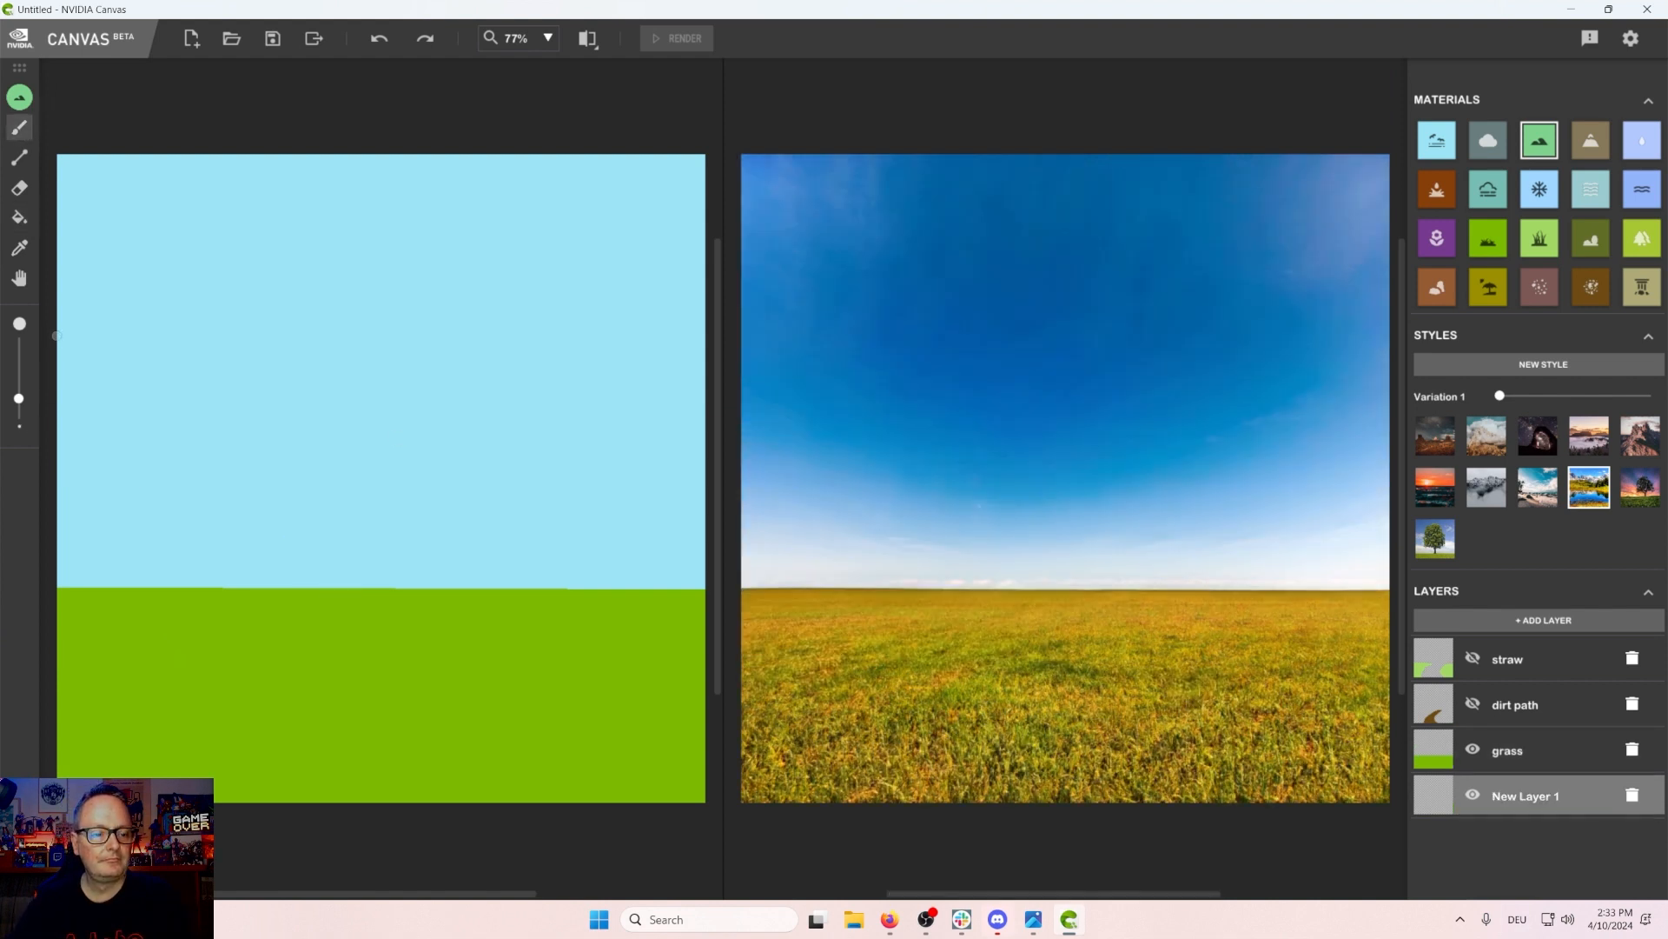
{"action": "mouse_move", "coordinate": [44, 465]}
{"action": "left_mouse_down"}
{"action": "mouse_move", "coordinate": [115, 421]}
{"action": "mouse_move", "coordinate": [317, 570]}
{"action": "mouse_move", "coordinate": [297, 600]}
{"action": "mouse_move", "coordinate": [314, 575]}
{"action": "mouse_move", "coordinate": [346, 597]}
{"action": "left_mouse_up"}
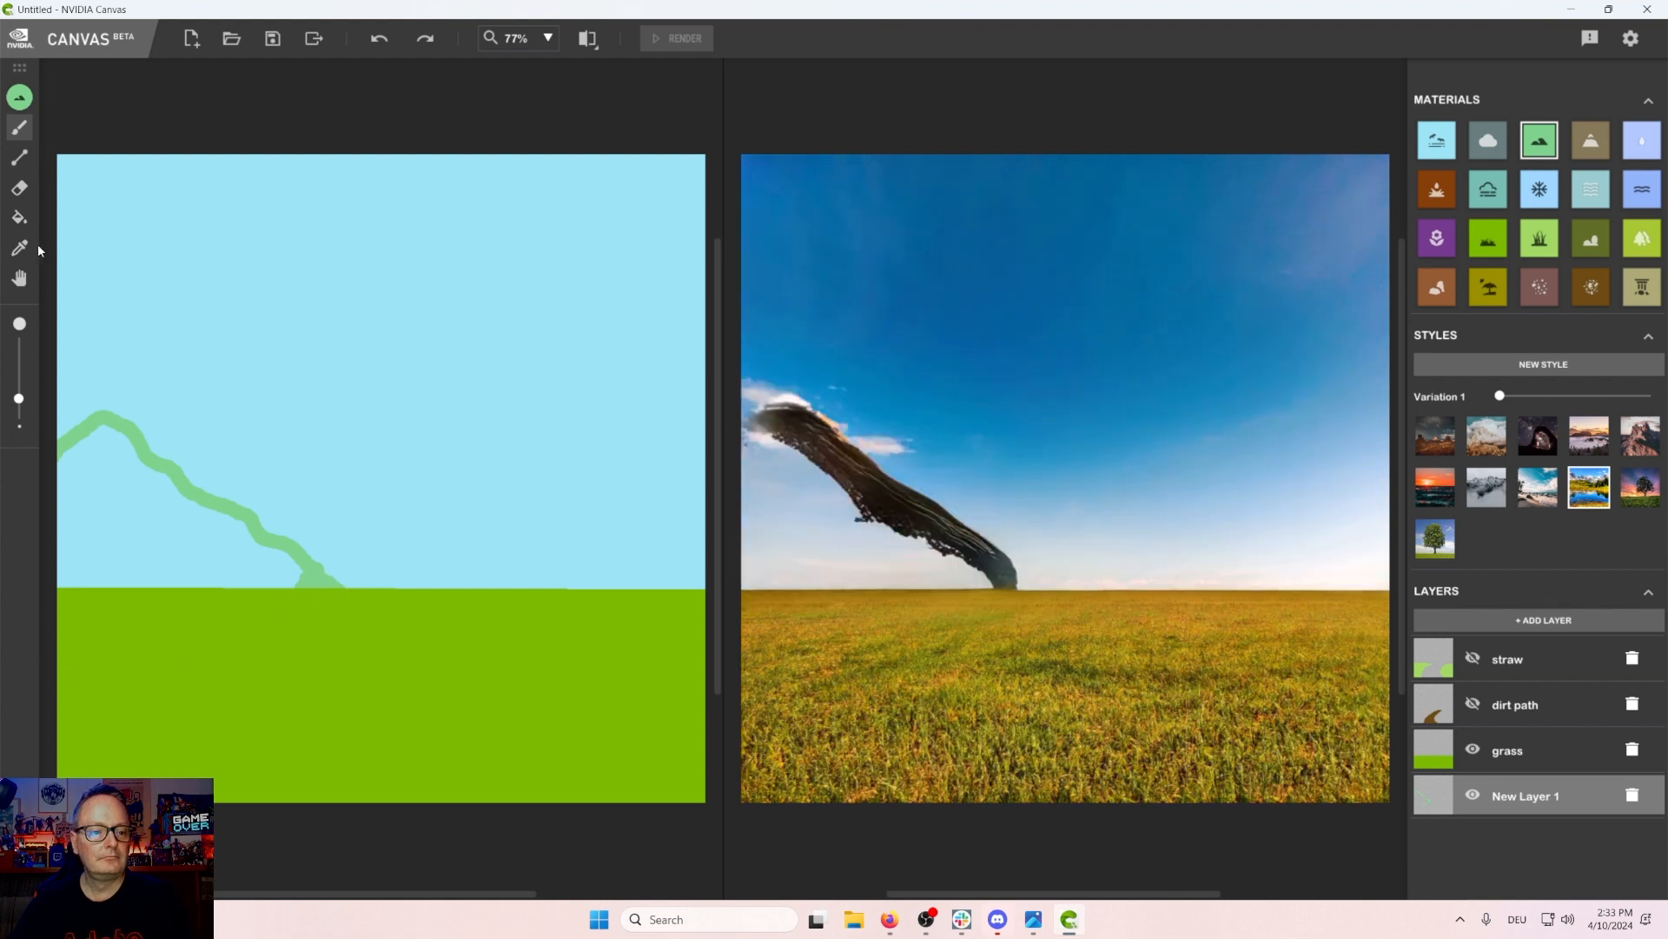
{"action": "left_click", "coordinate": [20, 217]}
{"action": "left_click", "coordinate": [99, 479]}
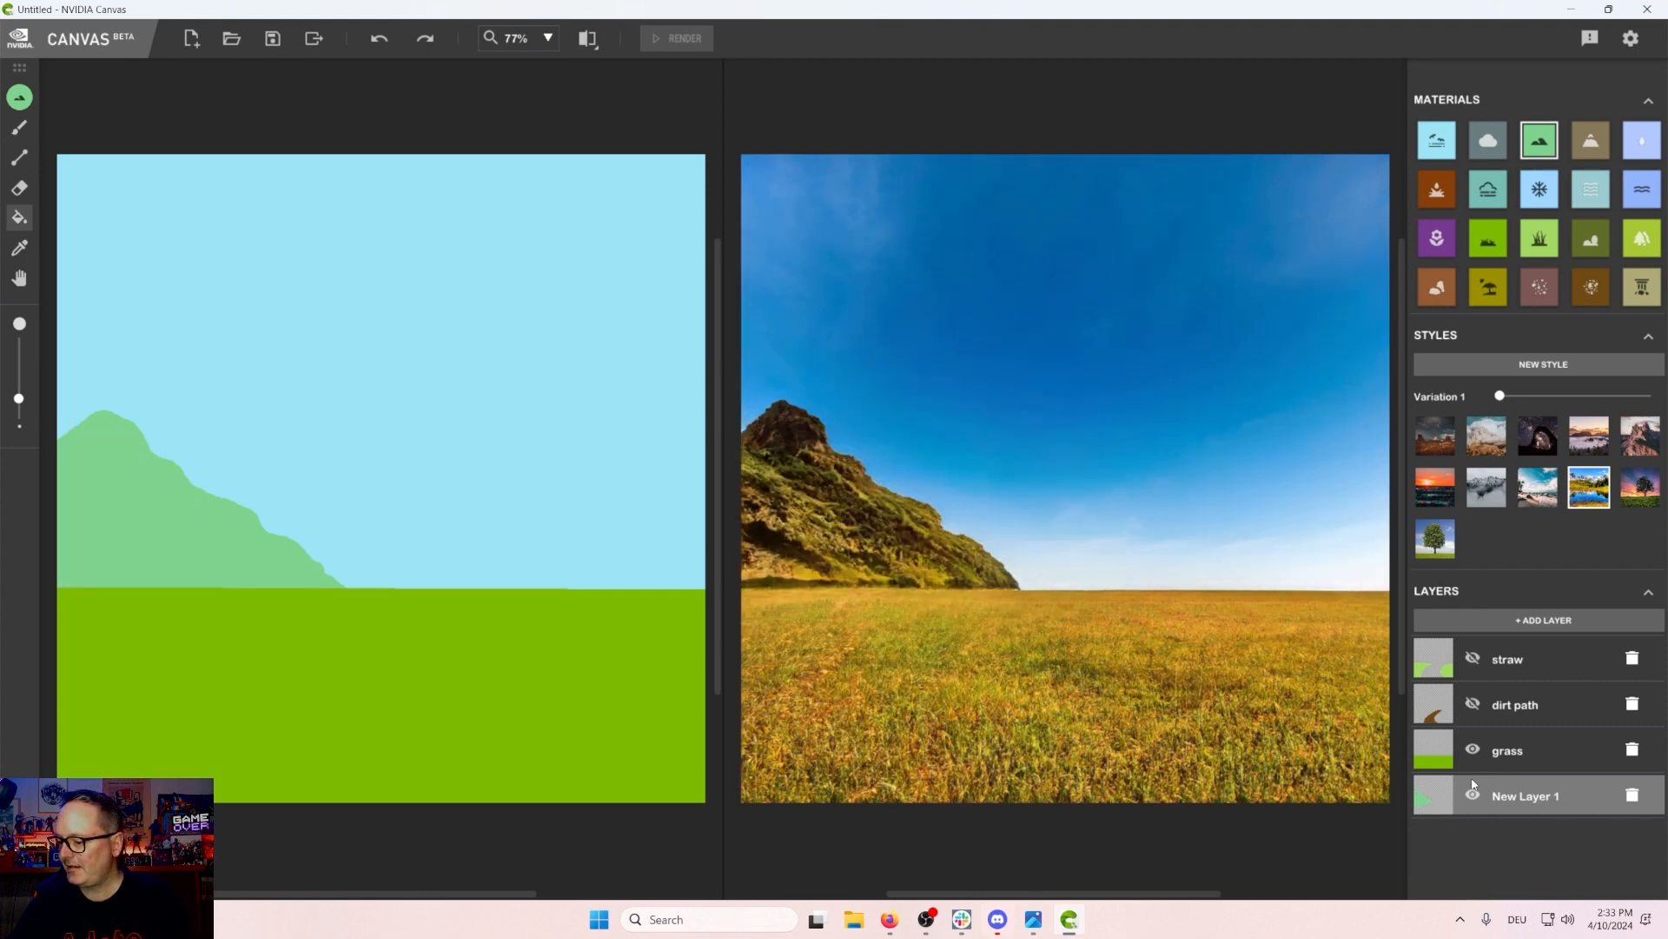
Step: Show the dirt path layer and sketch a mountain outline at the right horizon on the bottom layer
{"action": "left_click", "coordinate": [1471, 705]}
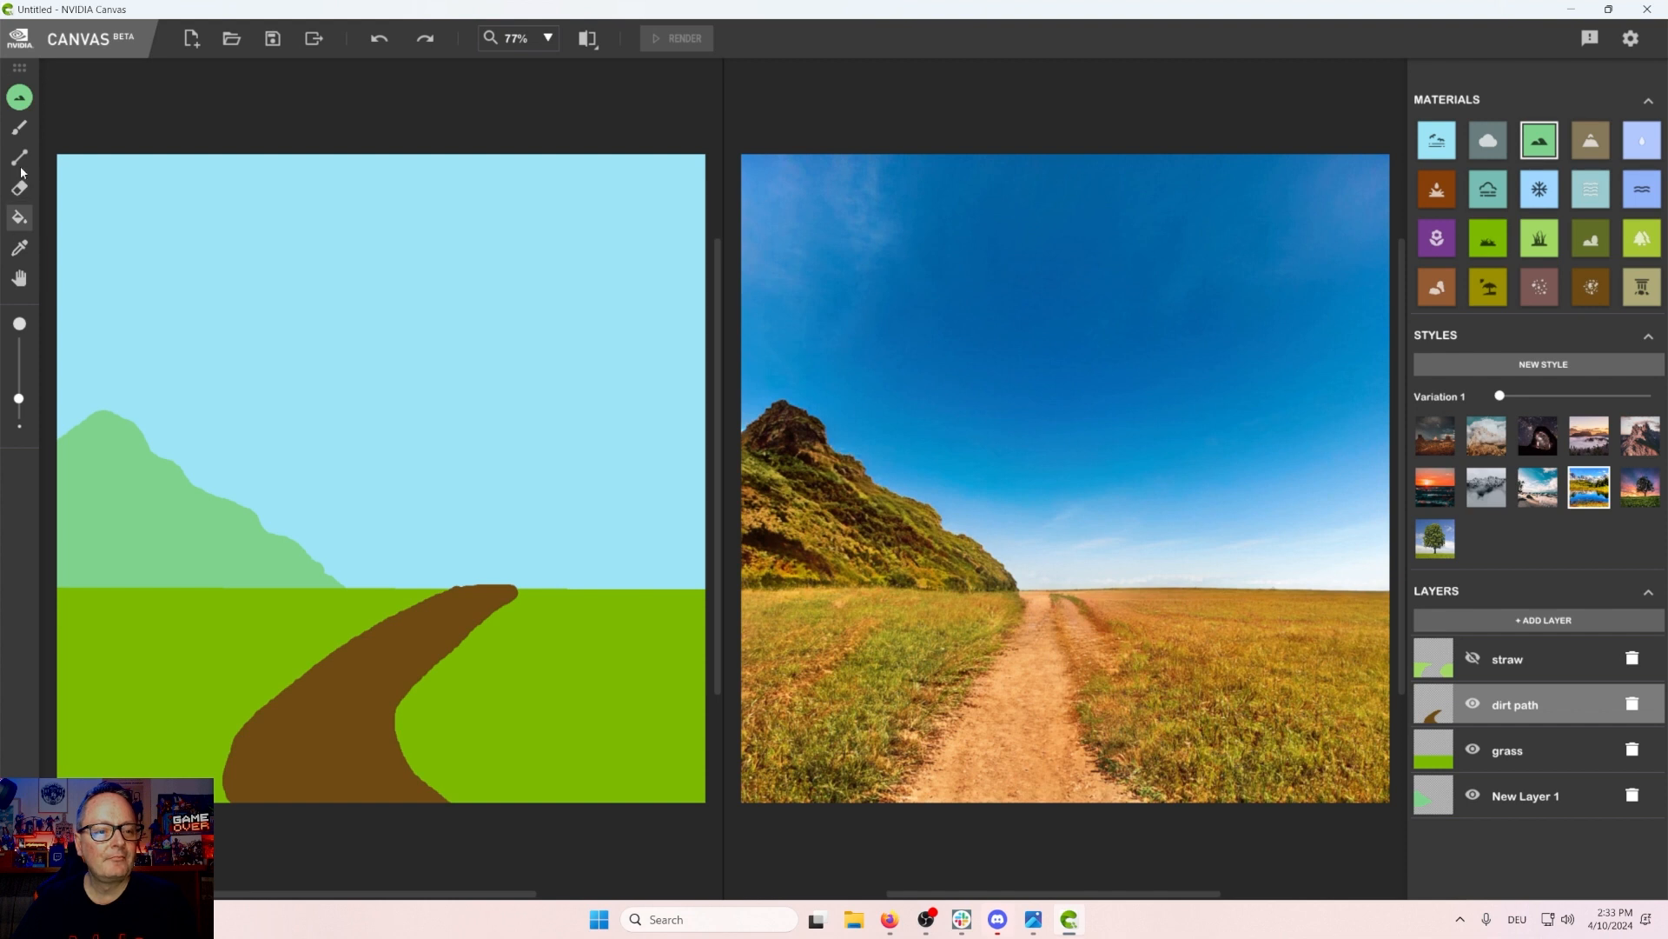
{"action": "left_click", "coordinate": [19, 128]}
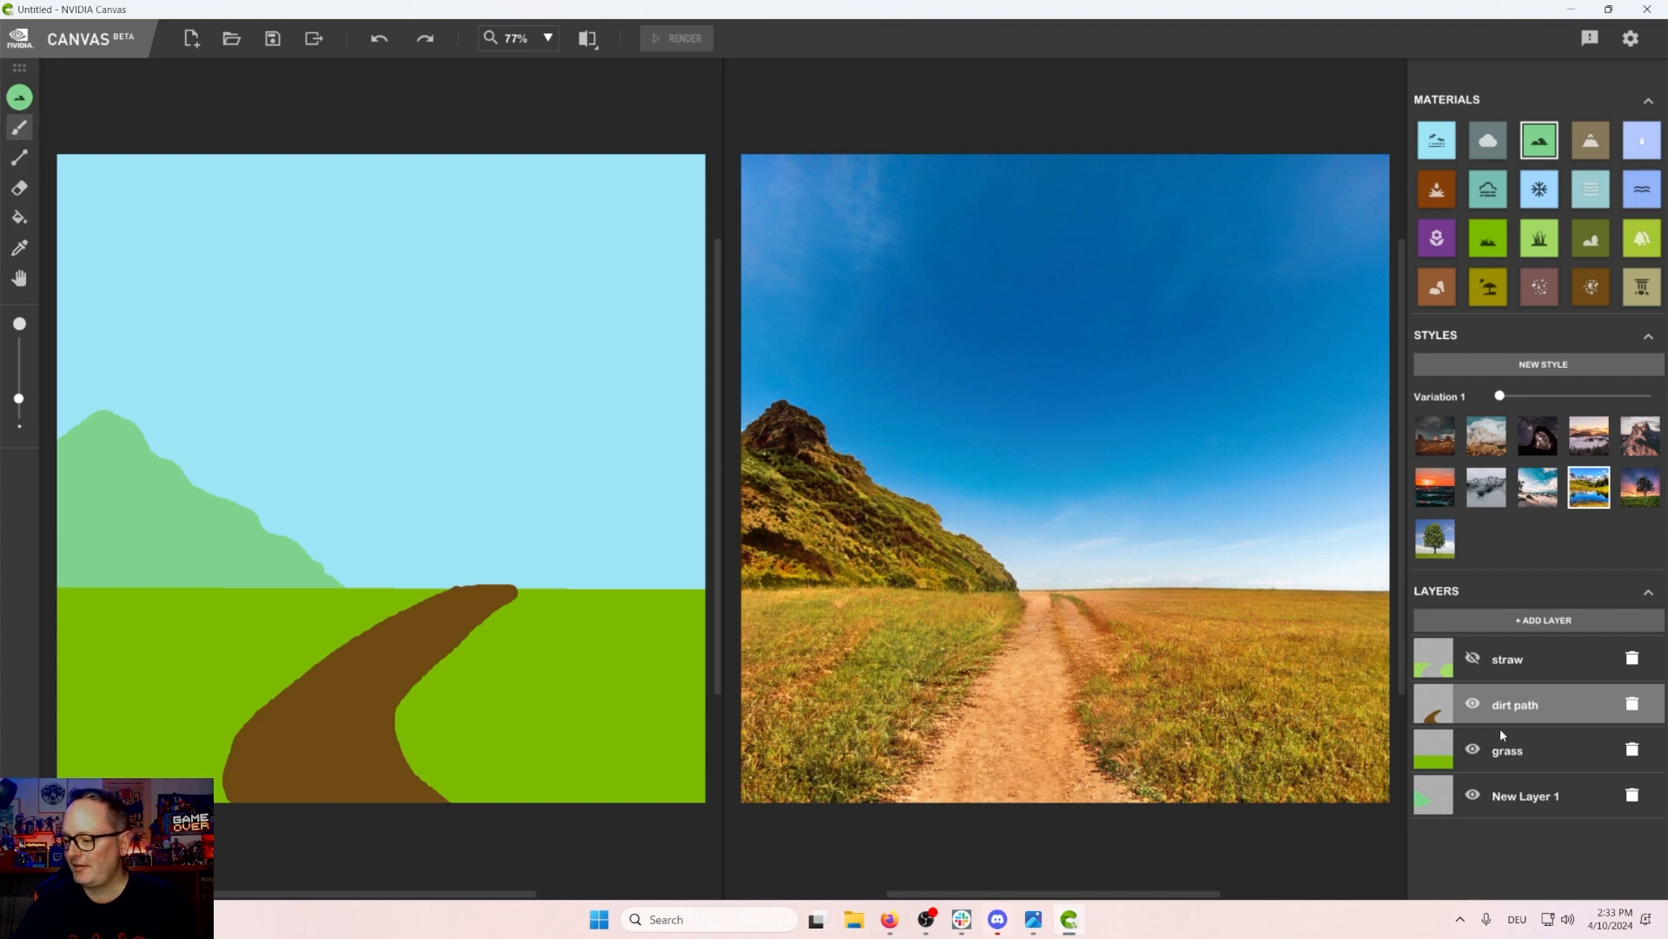
{"action": "left_click", "coordinate": [1566, 810]}
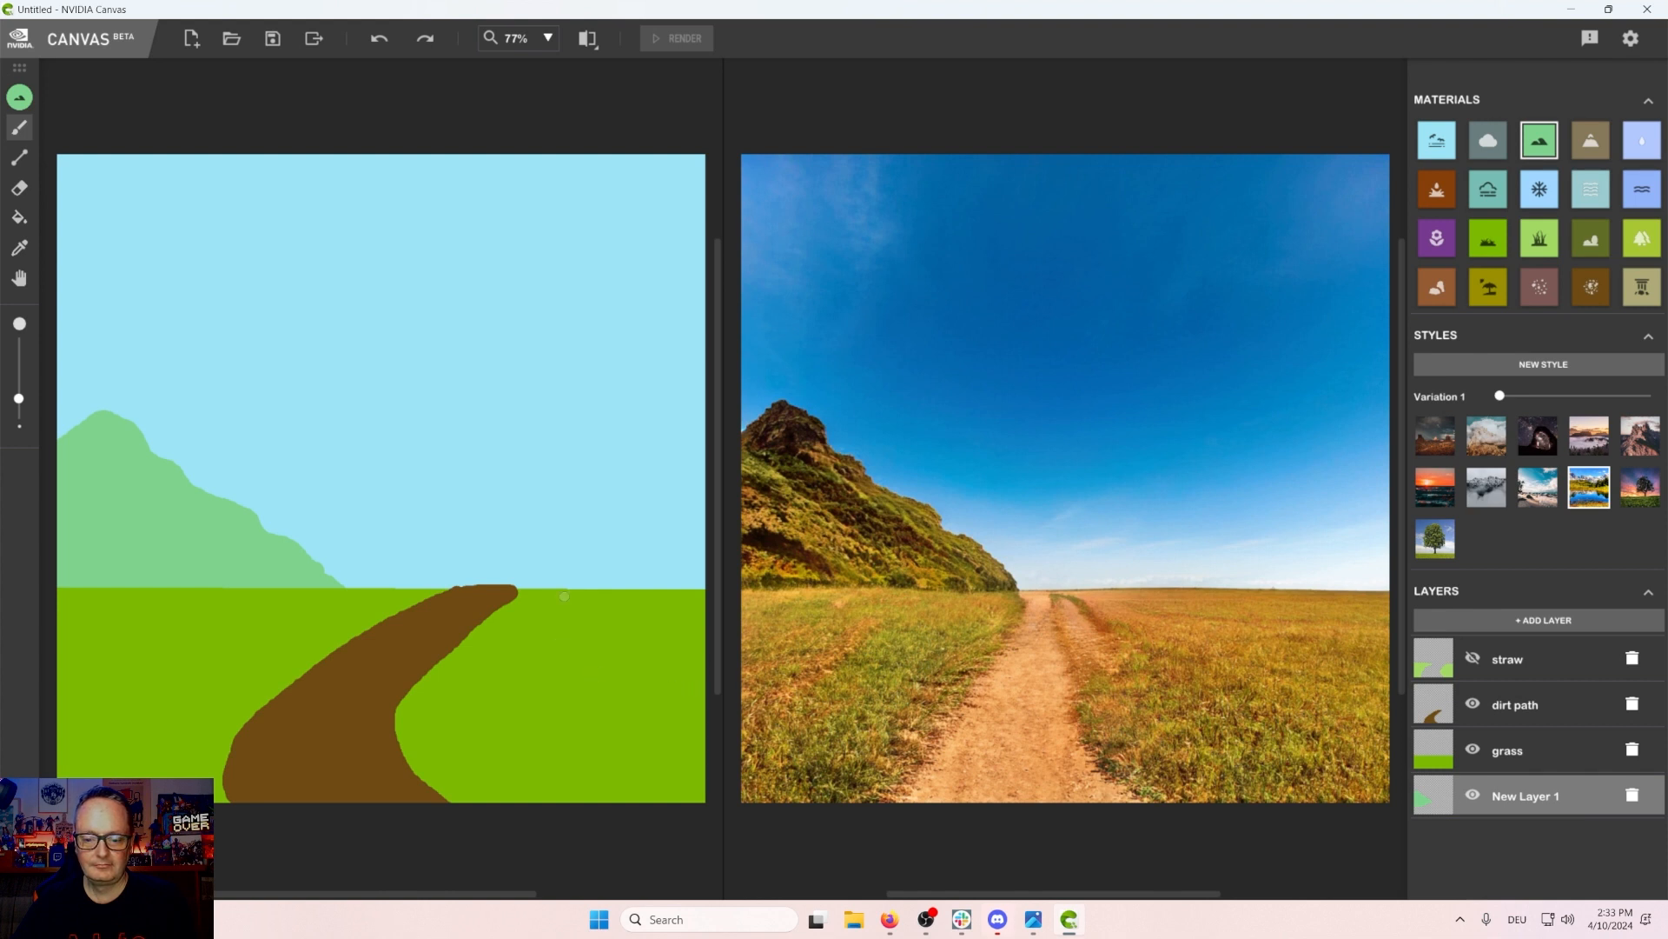
{"action": "mouse_move", "coordinate": [564, 596]}
{"action": "left_mouse_down"}
{"action": "mouse_move", "coordinate": [684, 474]}
{"action": "mouse_move", "coordinate": [714, 491]}
{"action": "mouse_move", "coordinate": [724, 596]}
{"action": "left_mouse_up"}
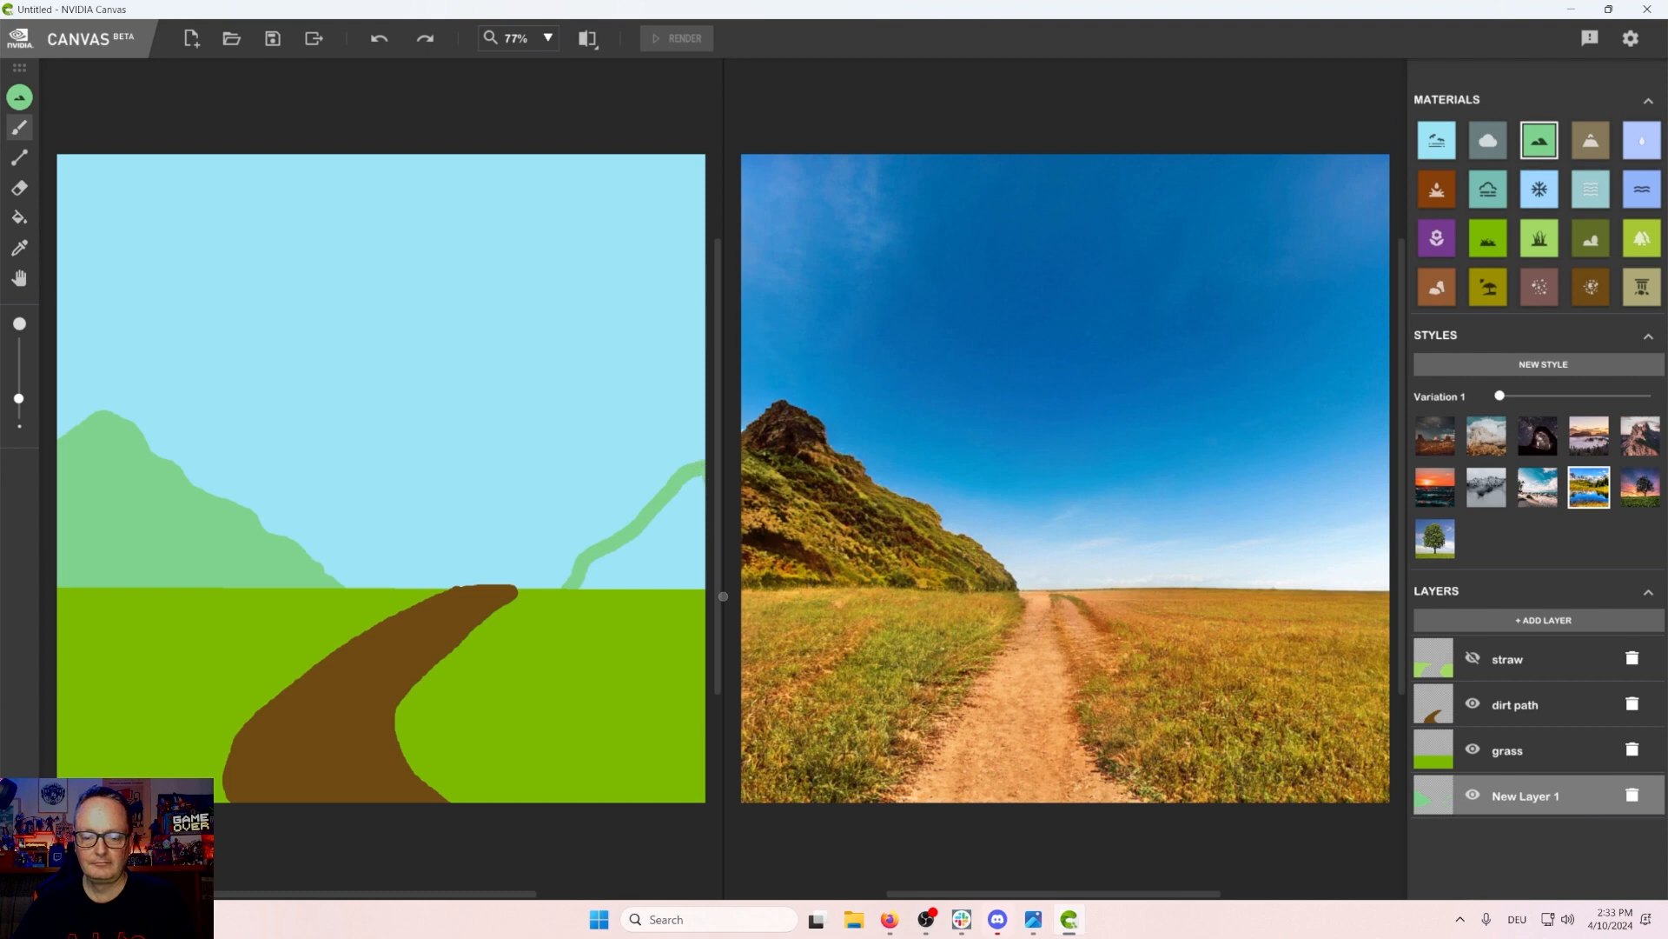
Step: Try filling the right mountain outline, then undo the fill
{"action": "left_click", "coordinate": [26, 217]}
{"action": "left_click", "coordinate": [647, 566]}
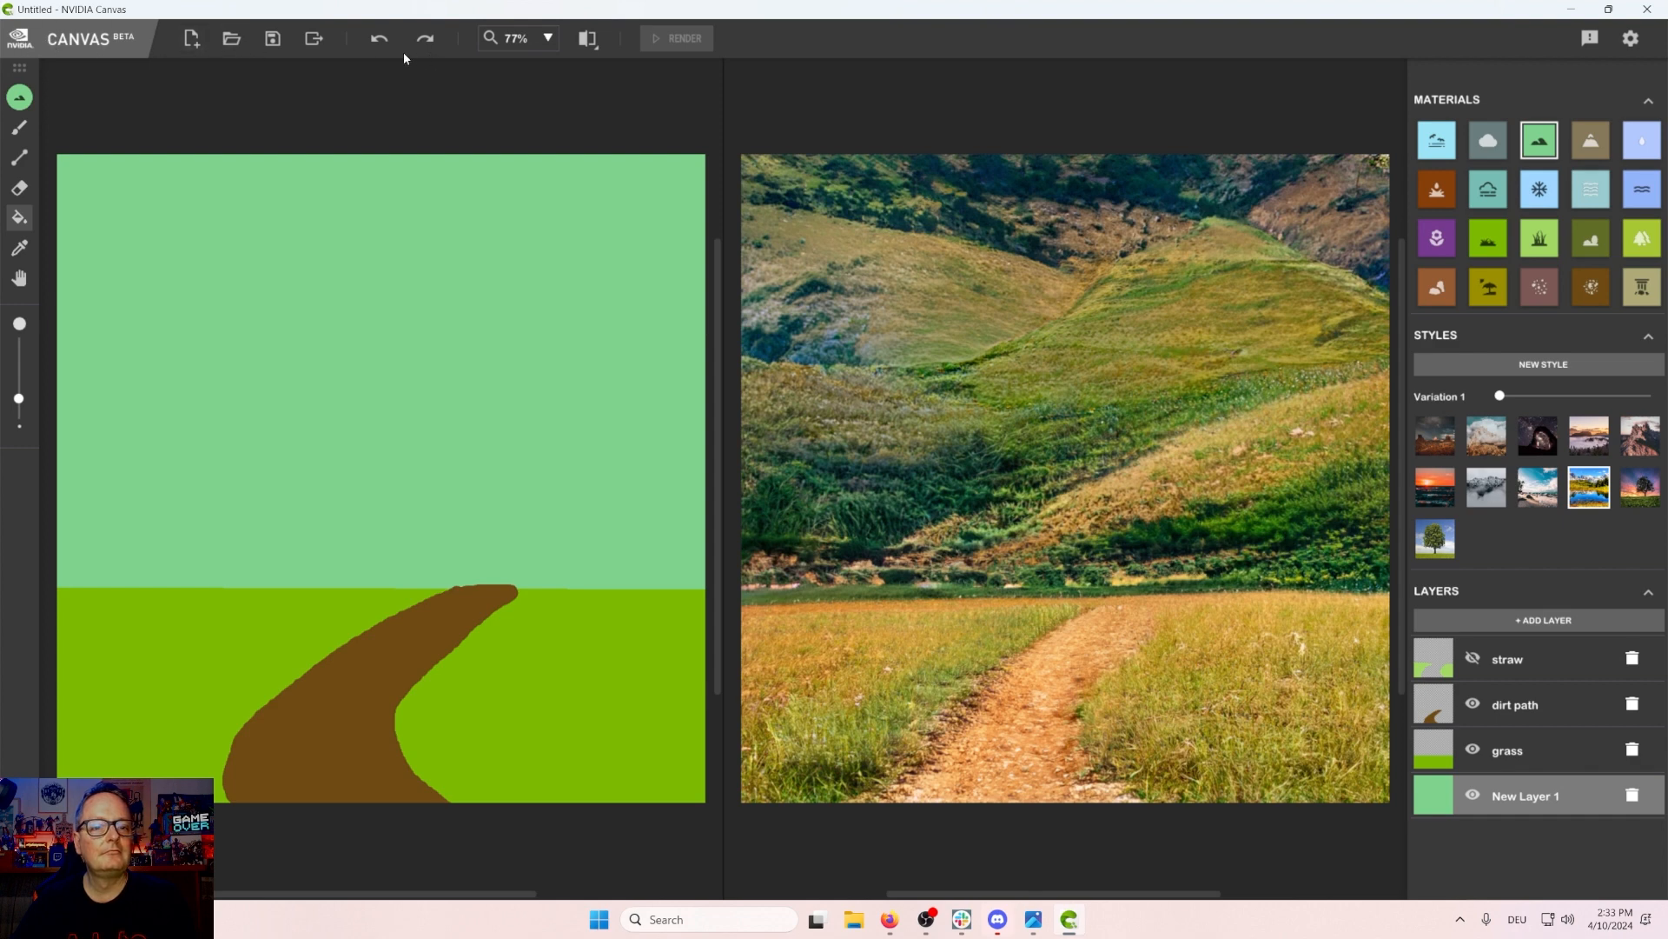
{"action": "left_click", "coordinate": [380, 38]}
Step: Hide the grass layer
{"action": "left_click", "coordinate": [1473, 749]}
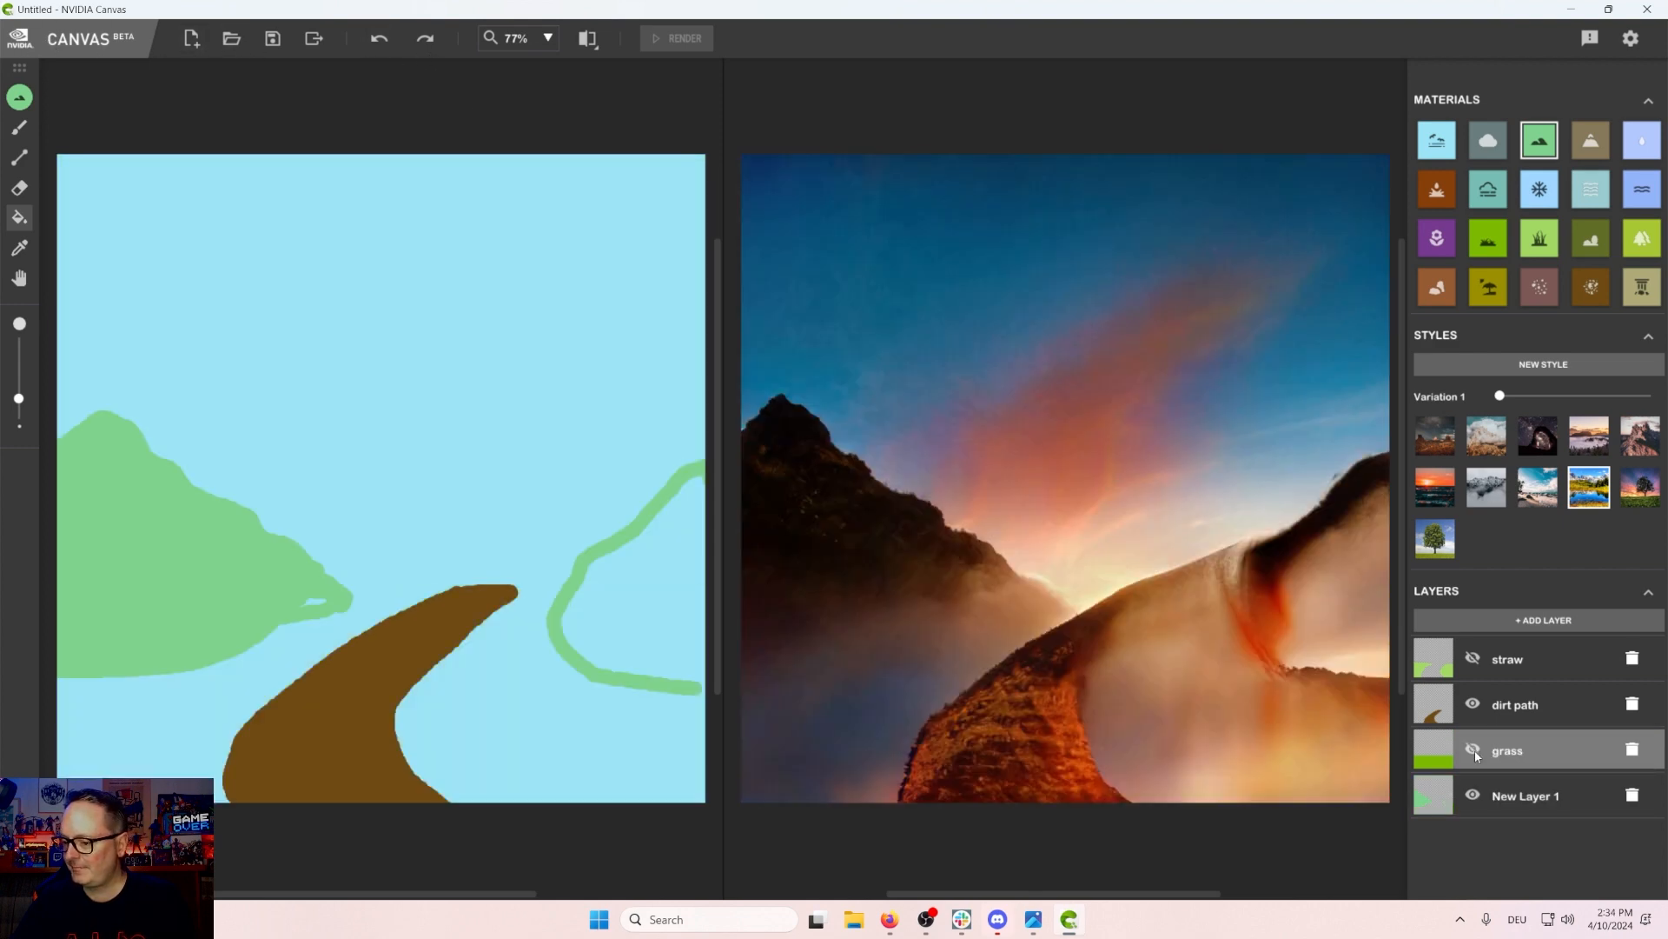
{"action": "left_click", "coordinate": [1473, 749]}
{"action": "left_click", "coordinate": [1474, 749]}
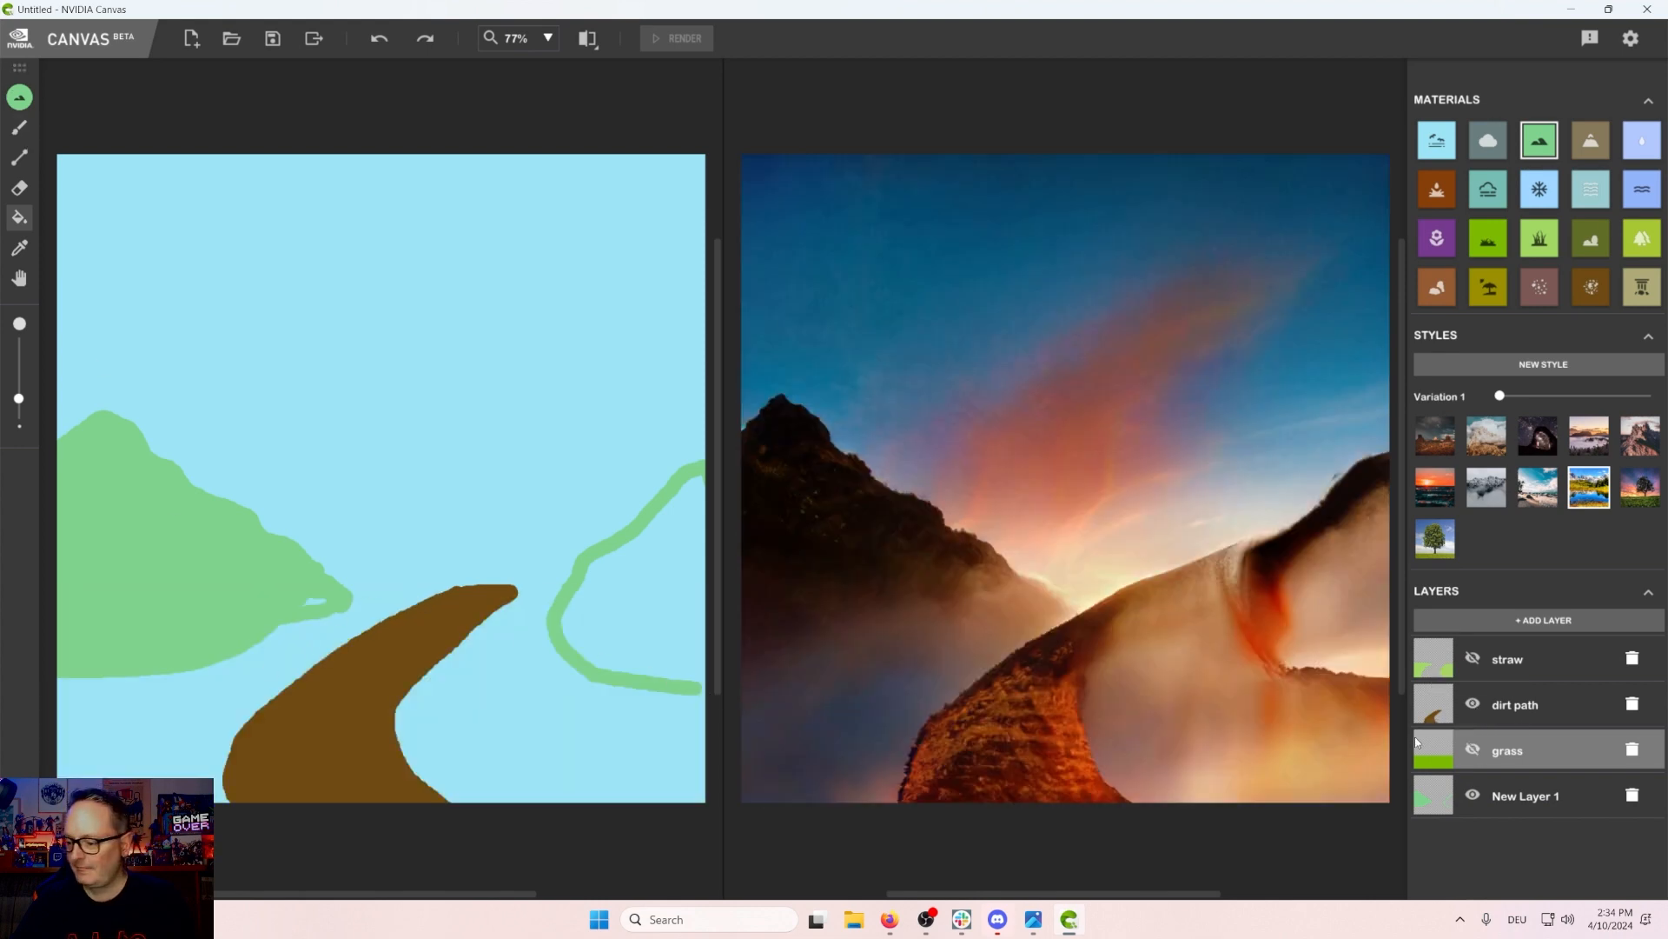
Step: Close the right mountain outline at the canvas edge and fill it on the bottom layer
{"action": "left_click", "coordinate": [1568, 796]}
{"action": "double_click", "coordinate": [1570, 799]}
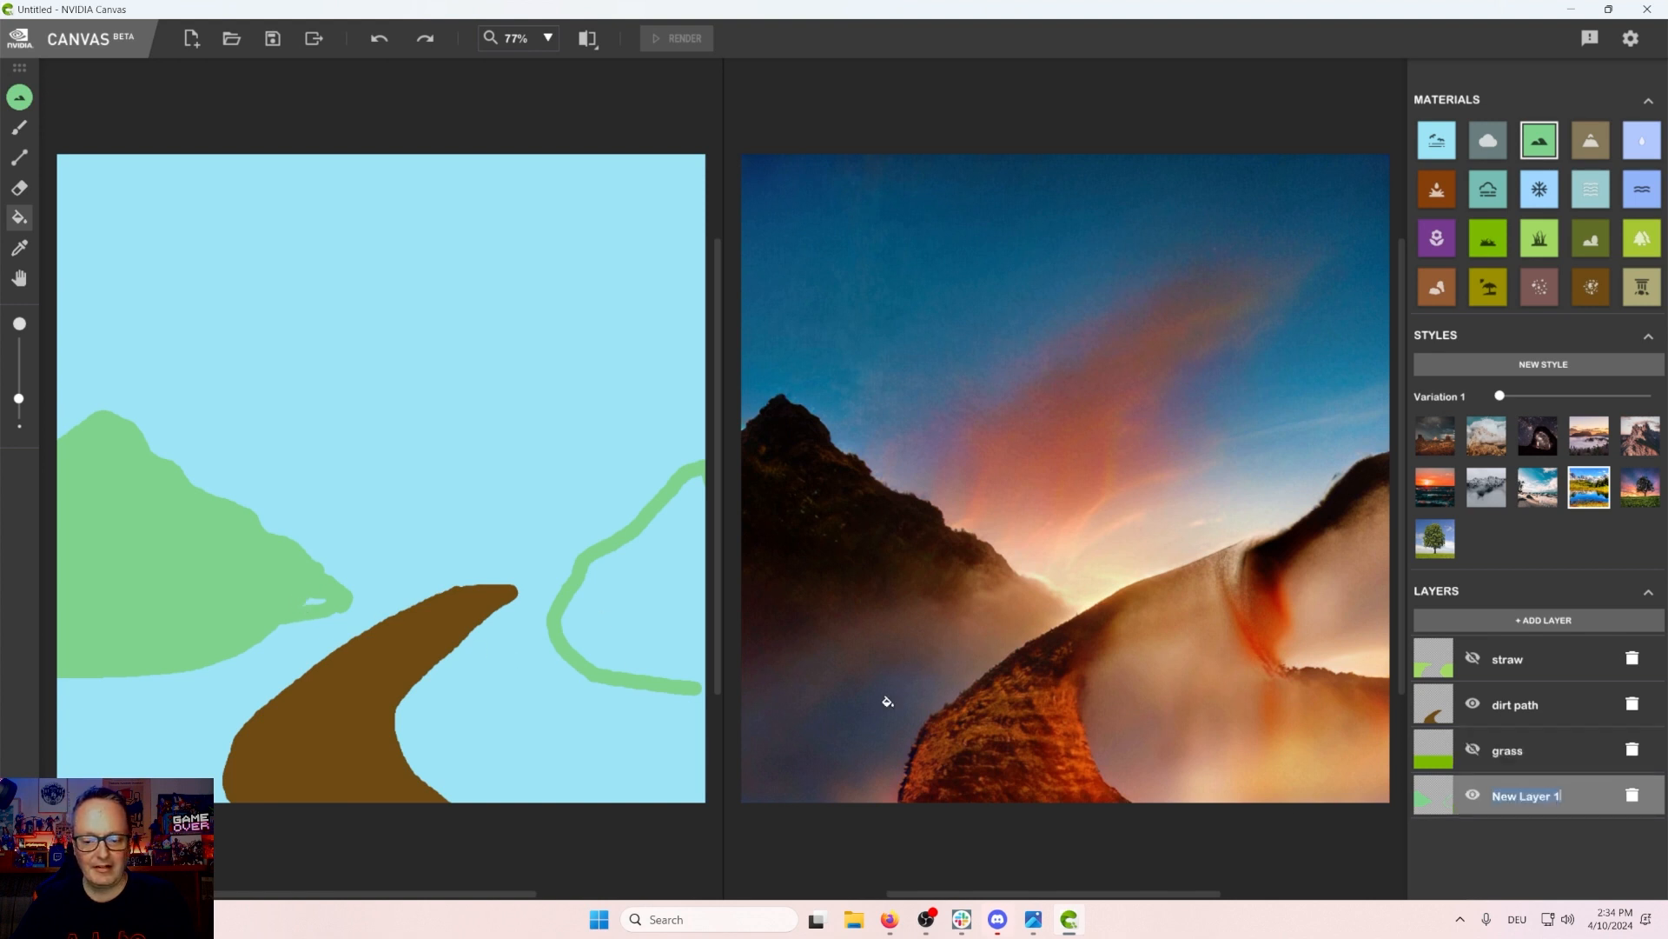
{"action": "left_click", "coordinate": [21, 130]}
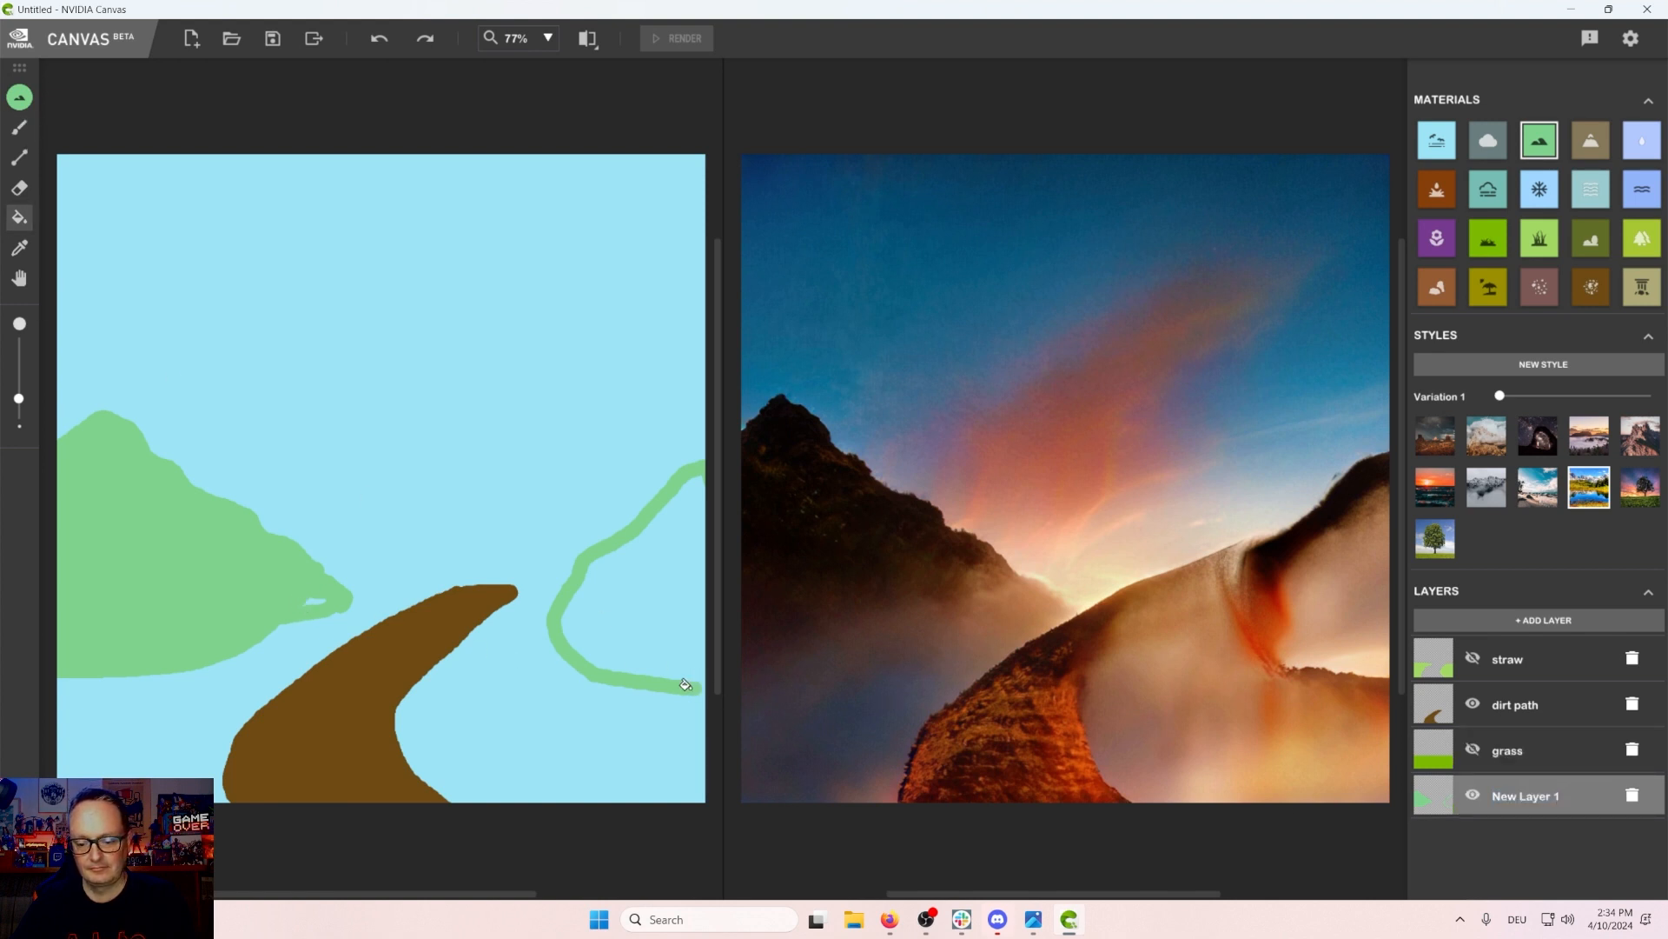
{"action": "left_click", "coordinate": [19, 127]}
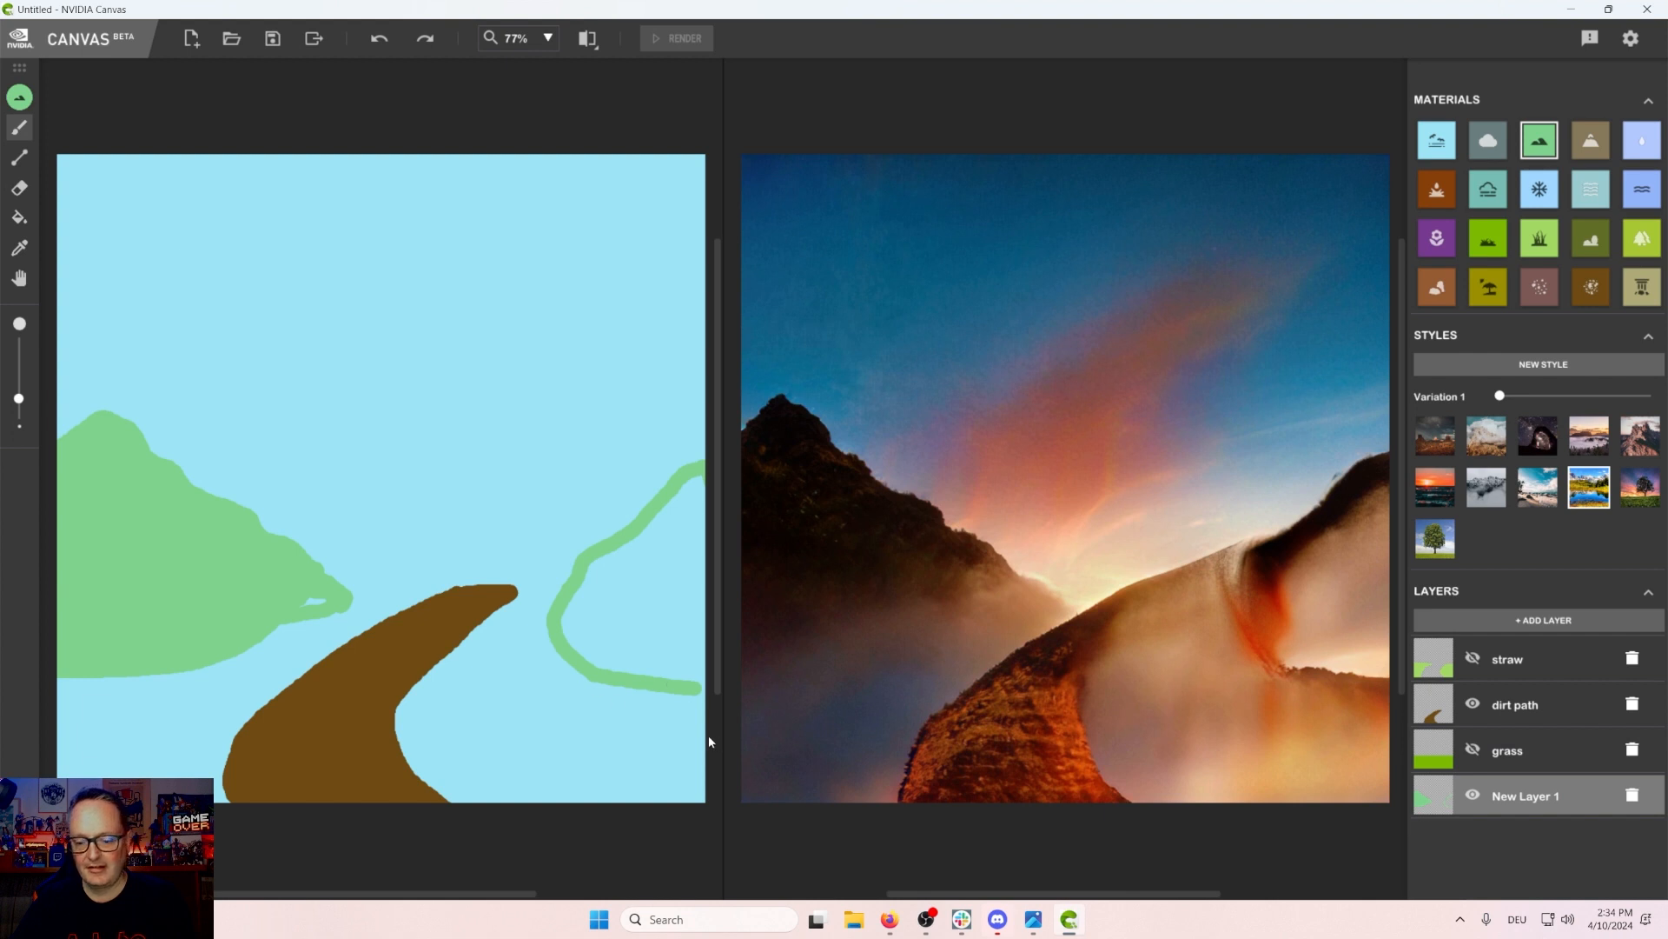
{"action": "left_click_drag", "start_coordinate": [683, 684], "coordinate": [731, 688]}
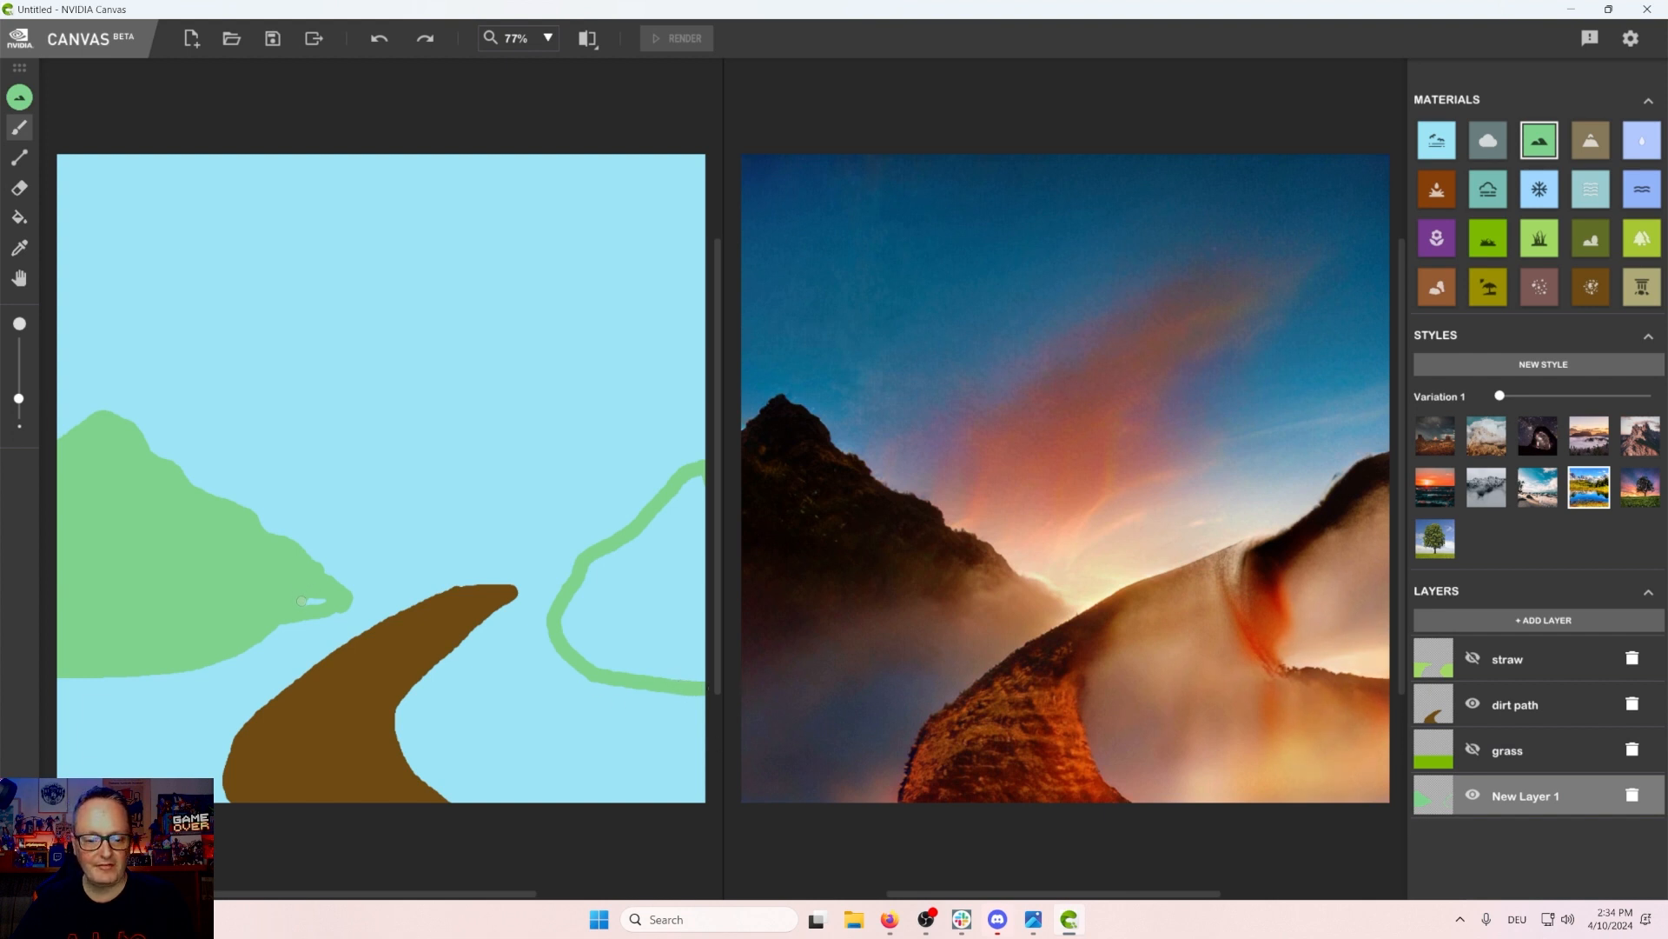
{"action": "left_click", "coordinate": [19, 218]}
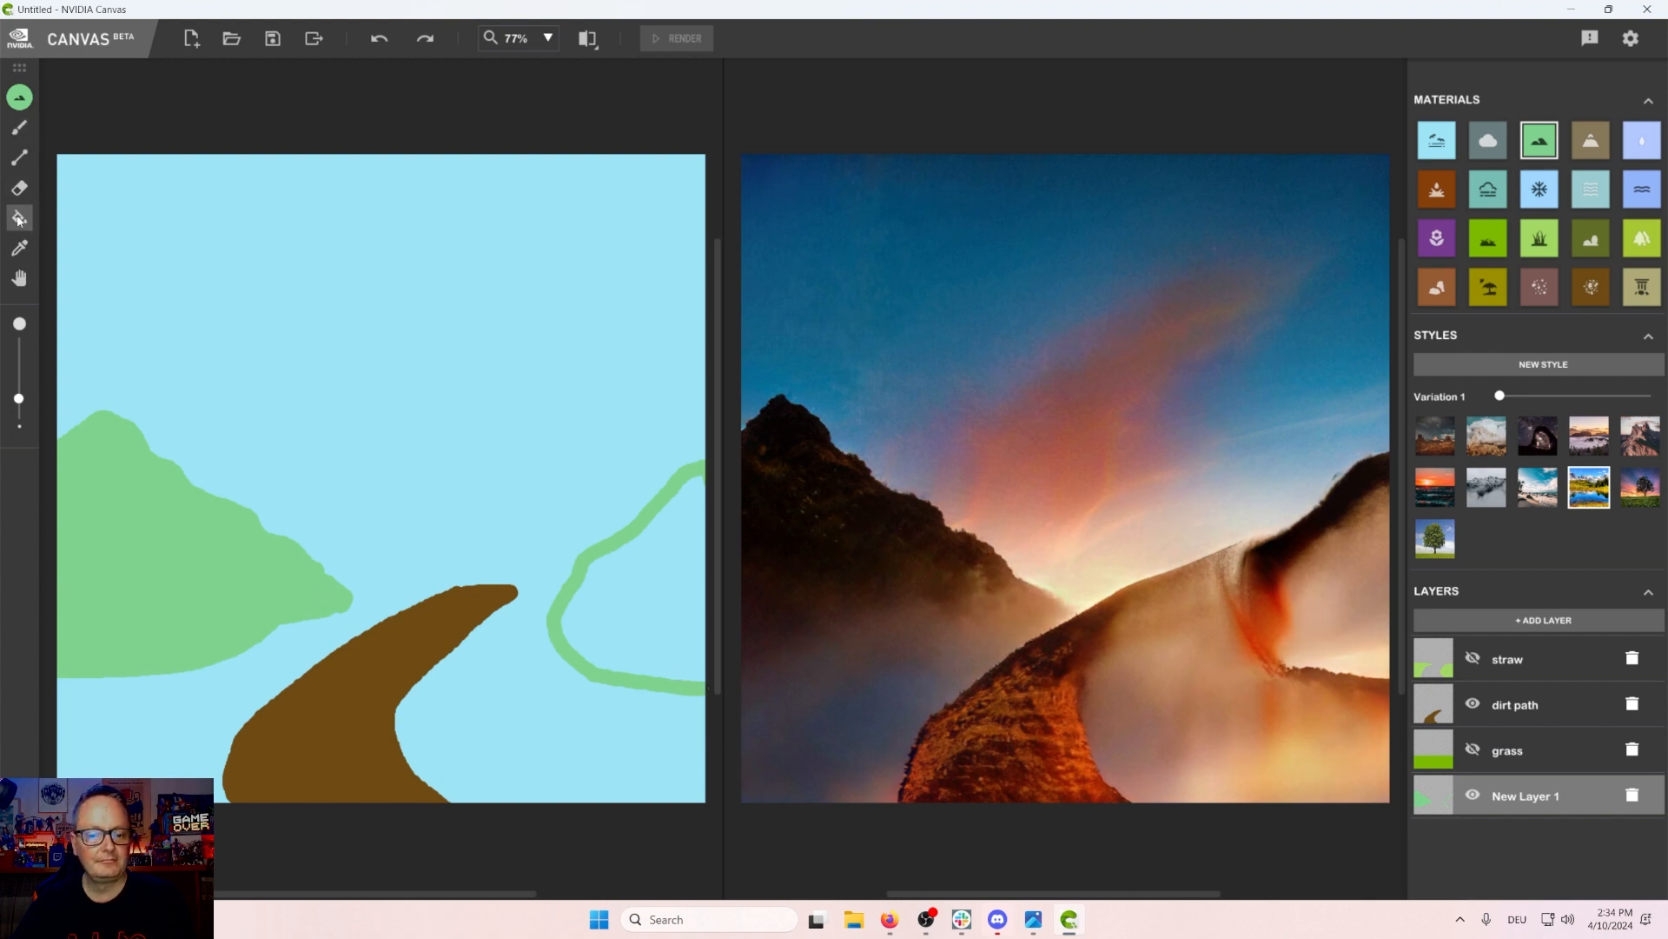
{"action": "left_click", "coordinate": [658, 581]}
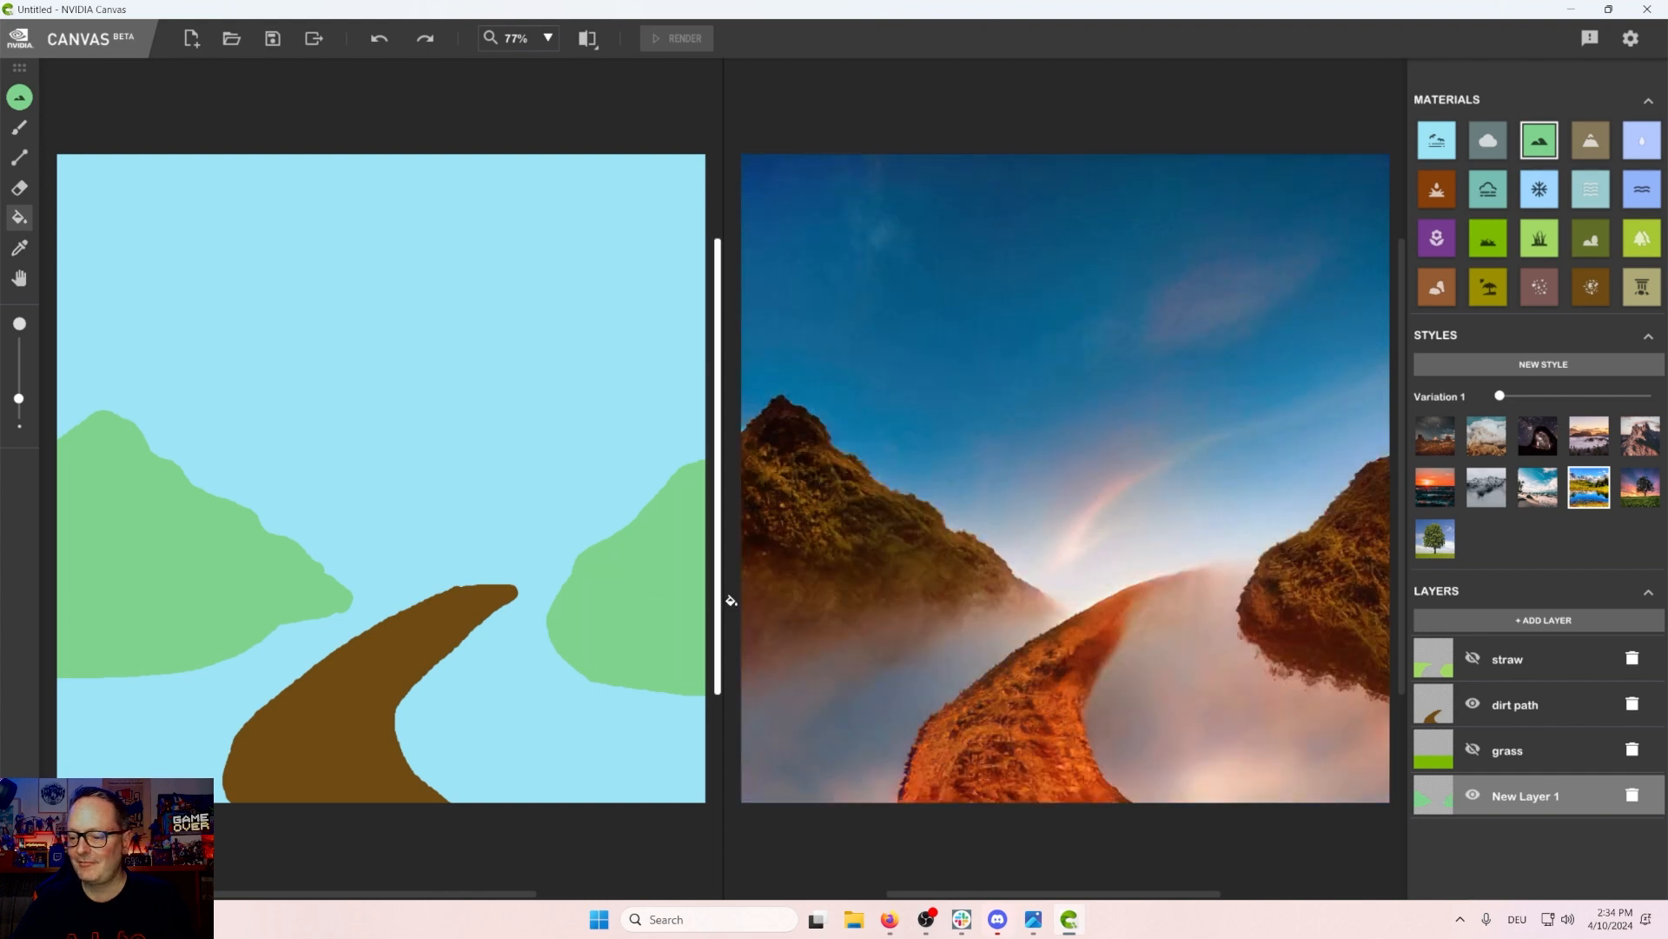
Step: Show the grass layer and toggle the straw layer's visibility on and off again
{"action": "left_click", "coordinate": [1474, 749]}
{"action": "left_click", "coordinate": [1472, 660]}
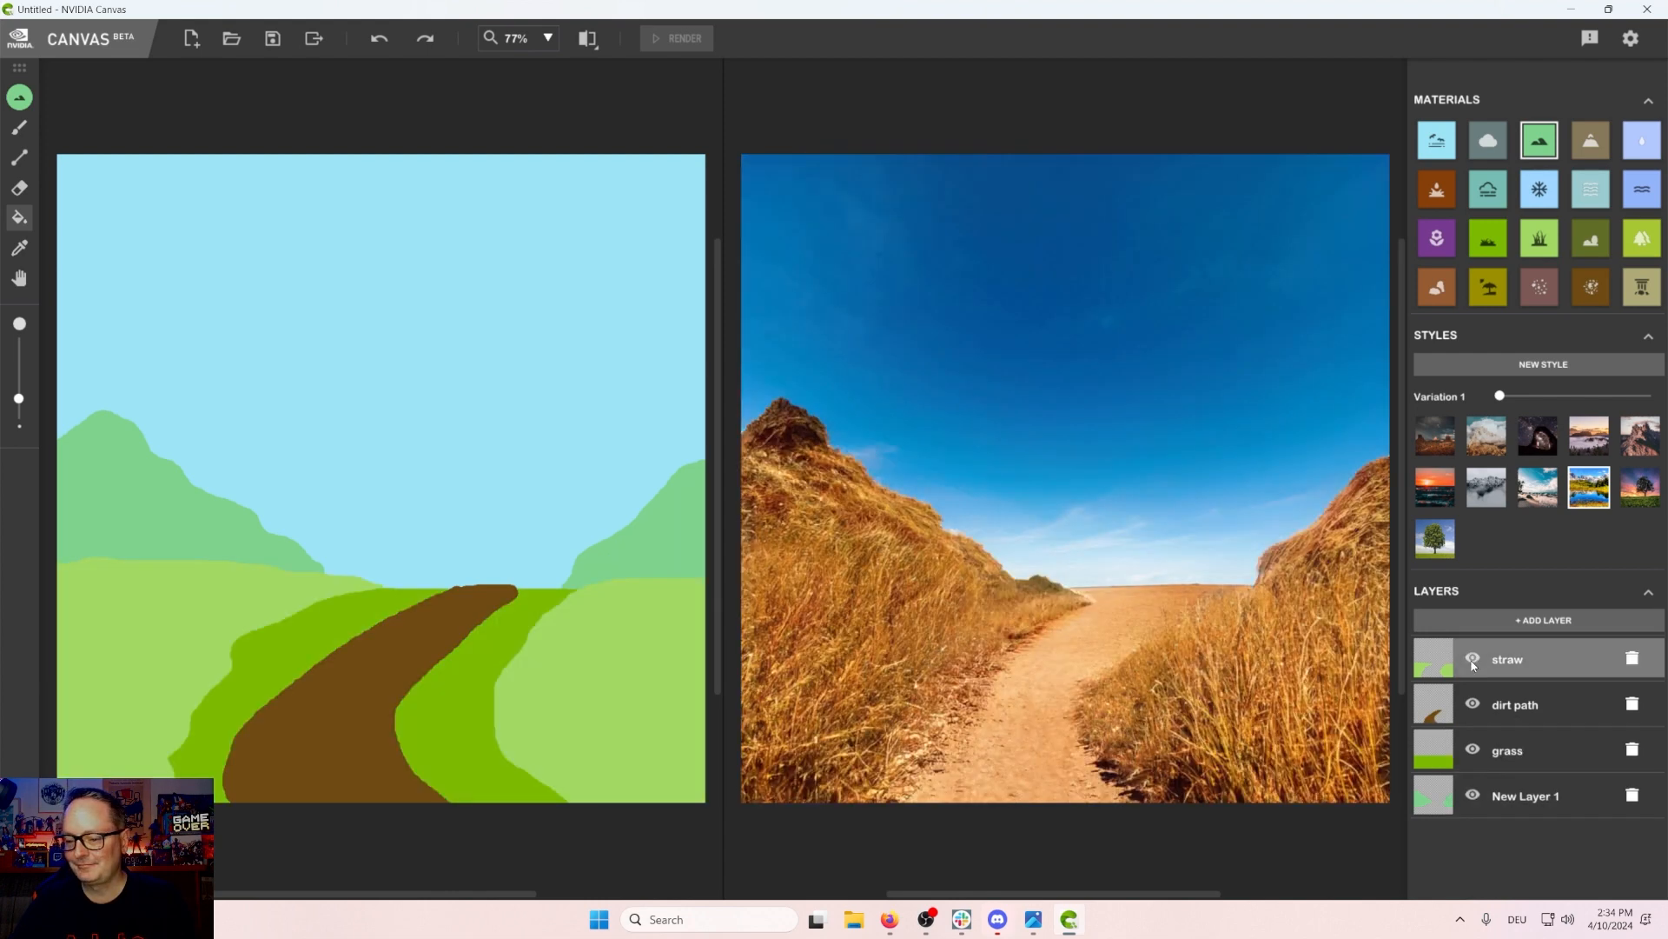
{"action": "left_click", "coordinate": [1472, 661]}
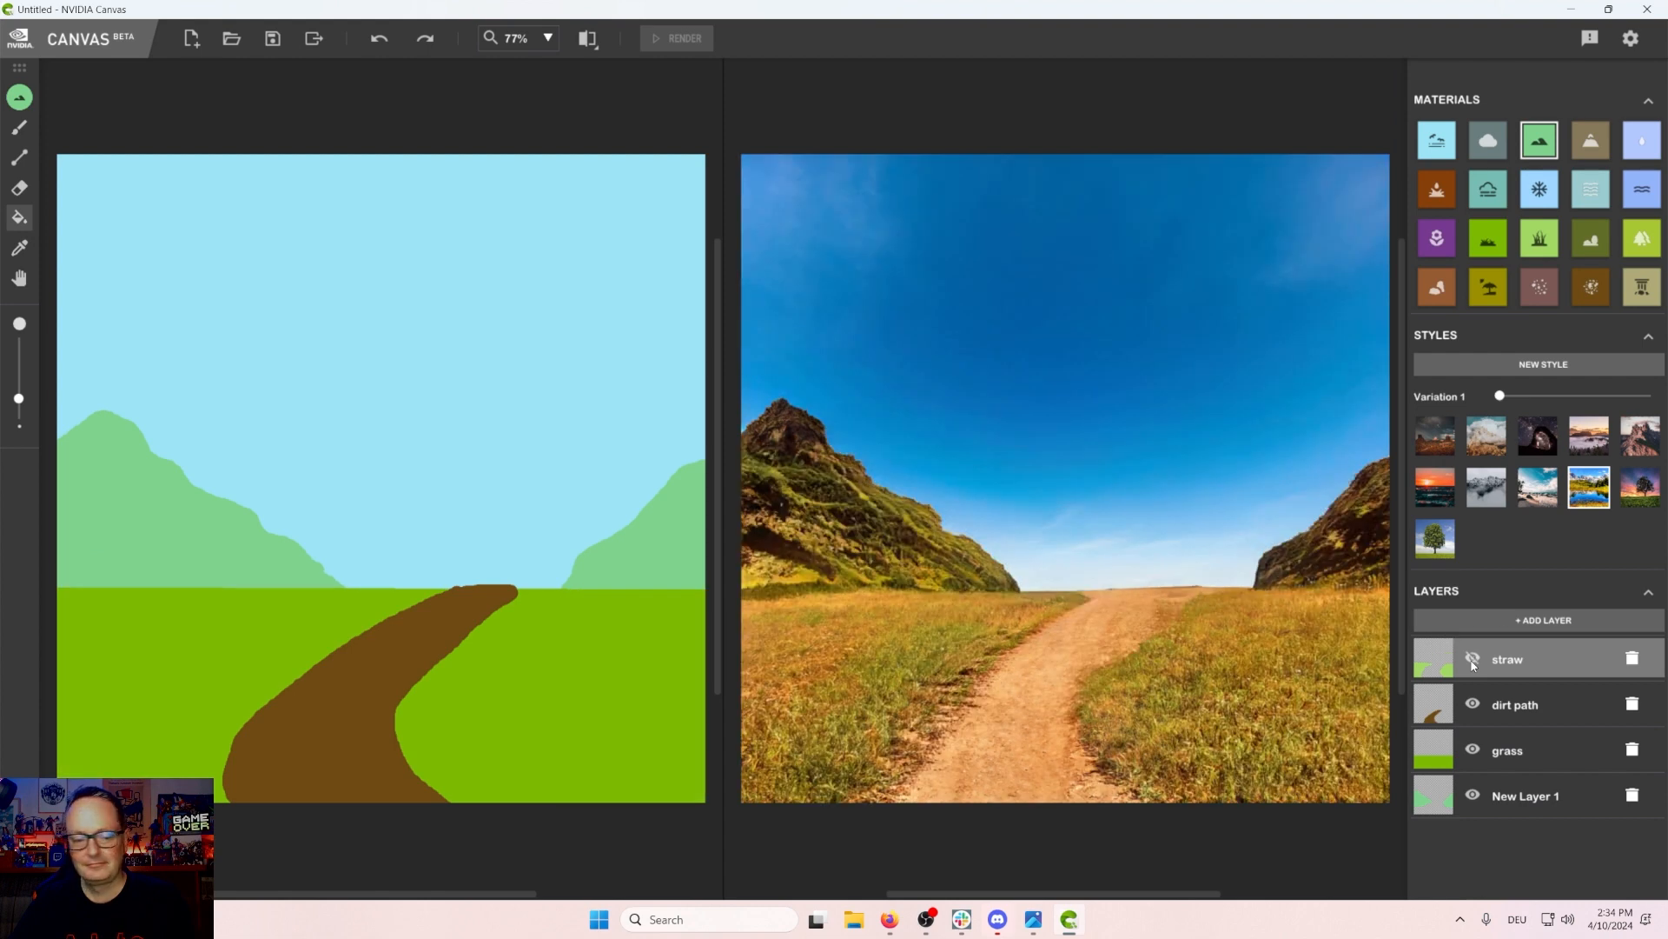
Step: Toggle the straw layer's visibility on and off, then delete the straw layer
{"action": "left_click", "coordinate": [1472, 660]}
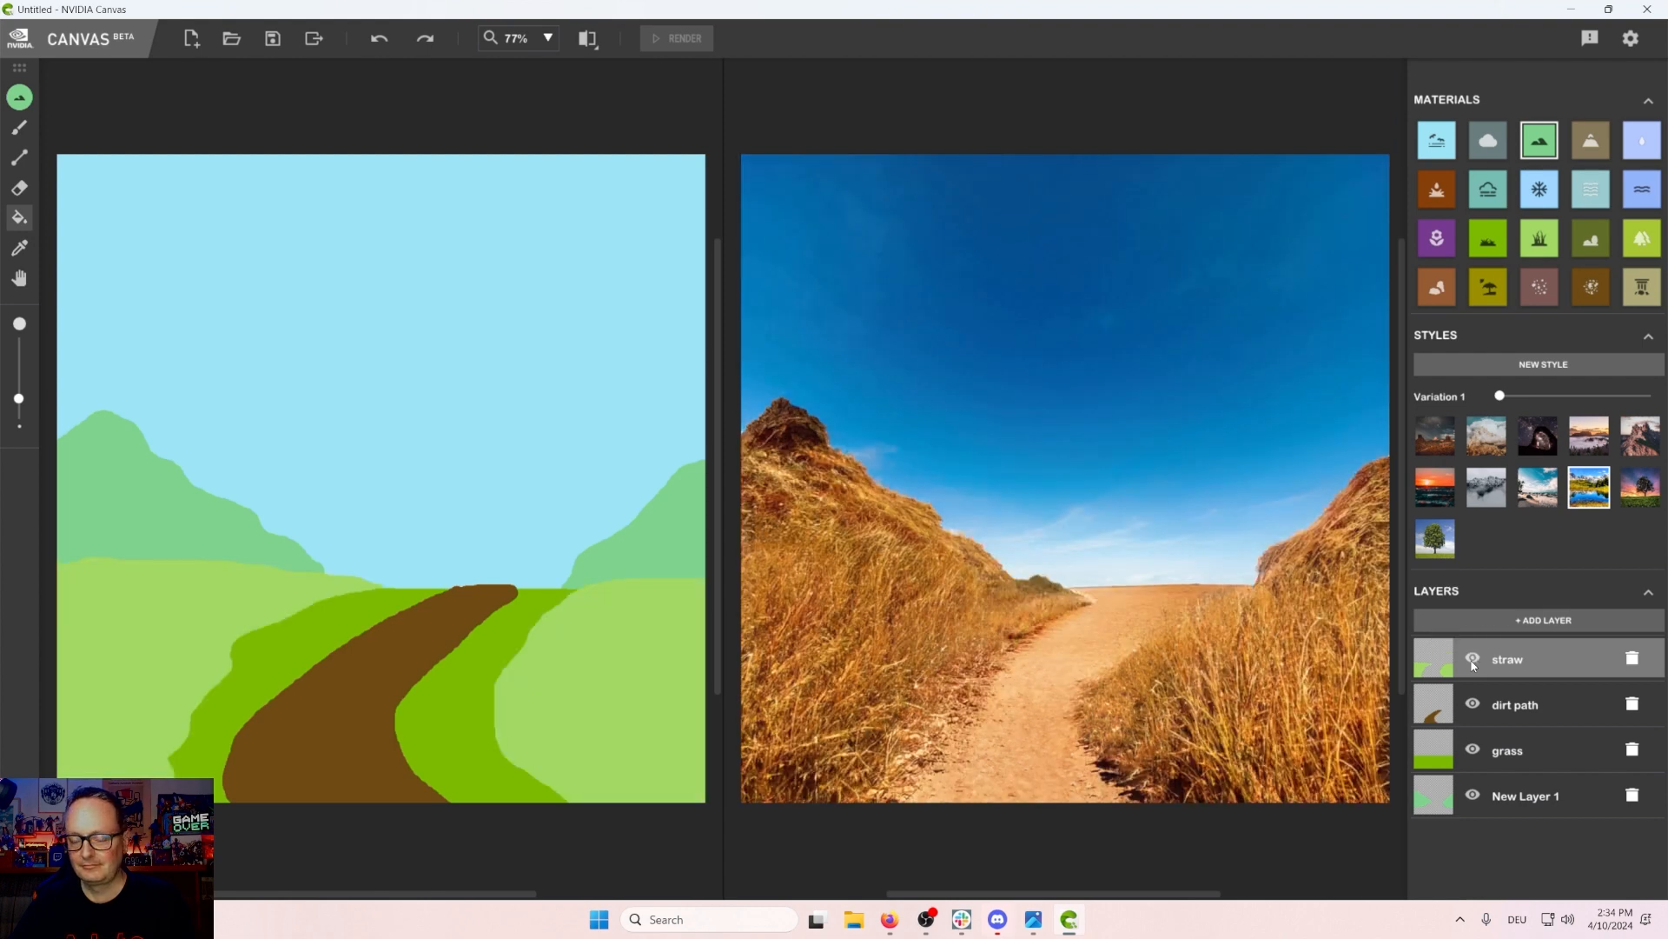
{"action": "left_click", "coordinate": [1472, 660]}
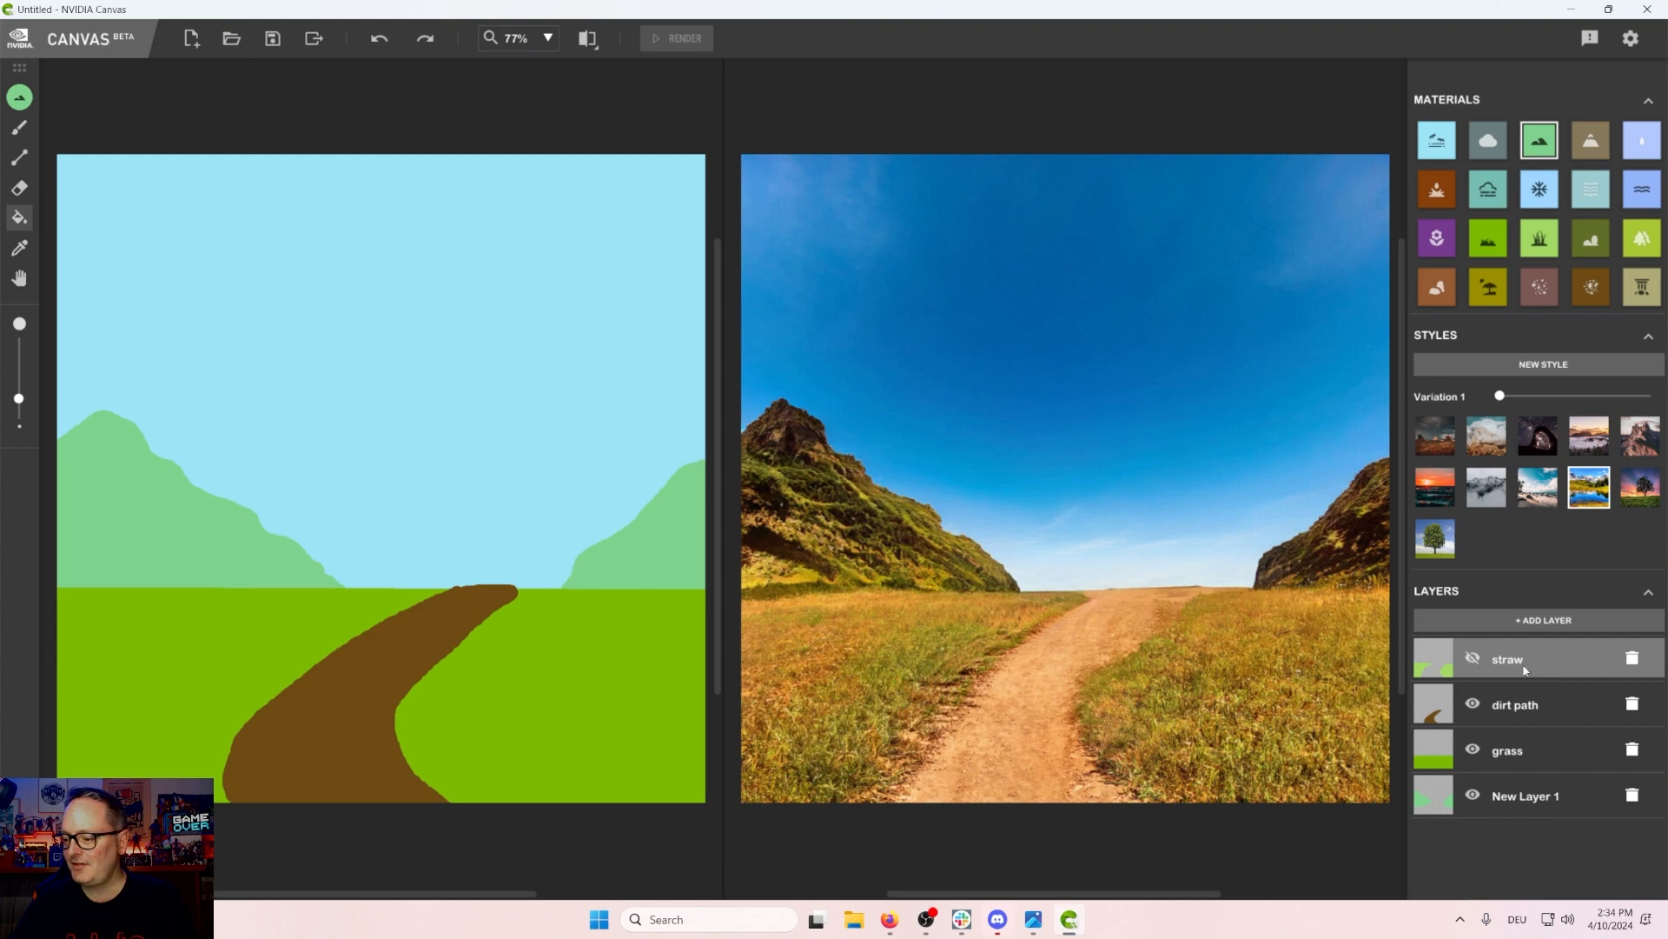
{"action": "left_click", "coordinate": [1631, 658]}
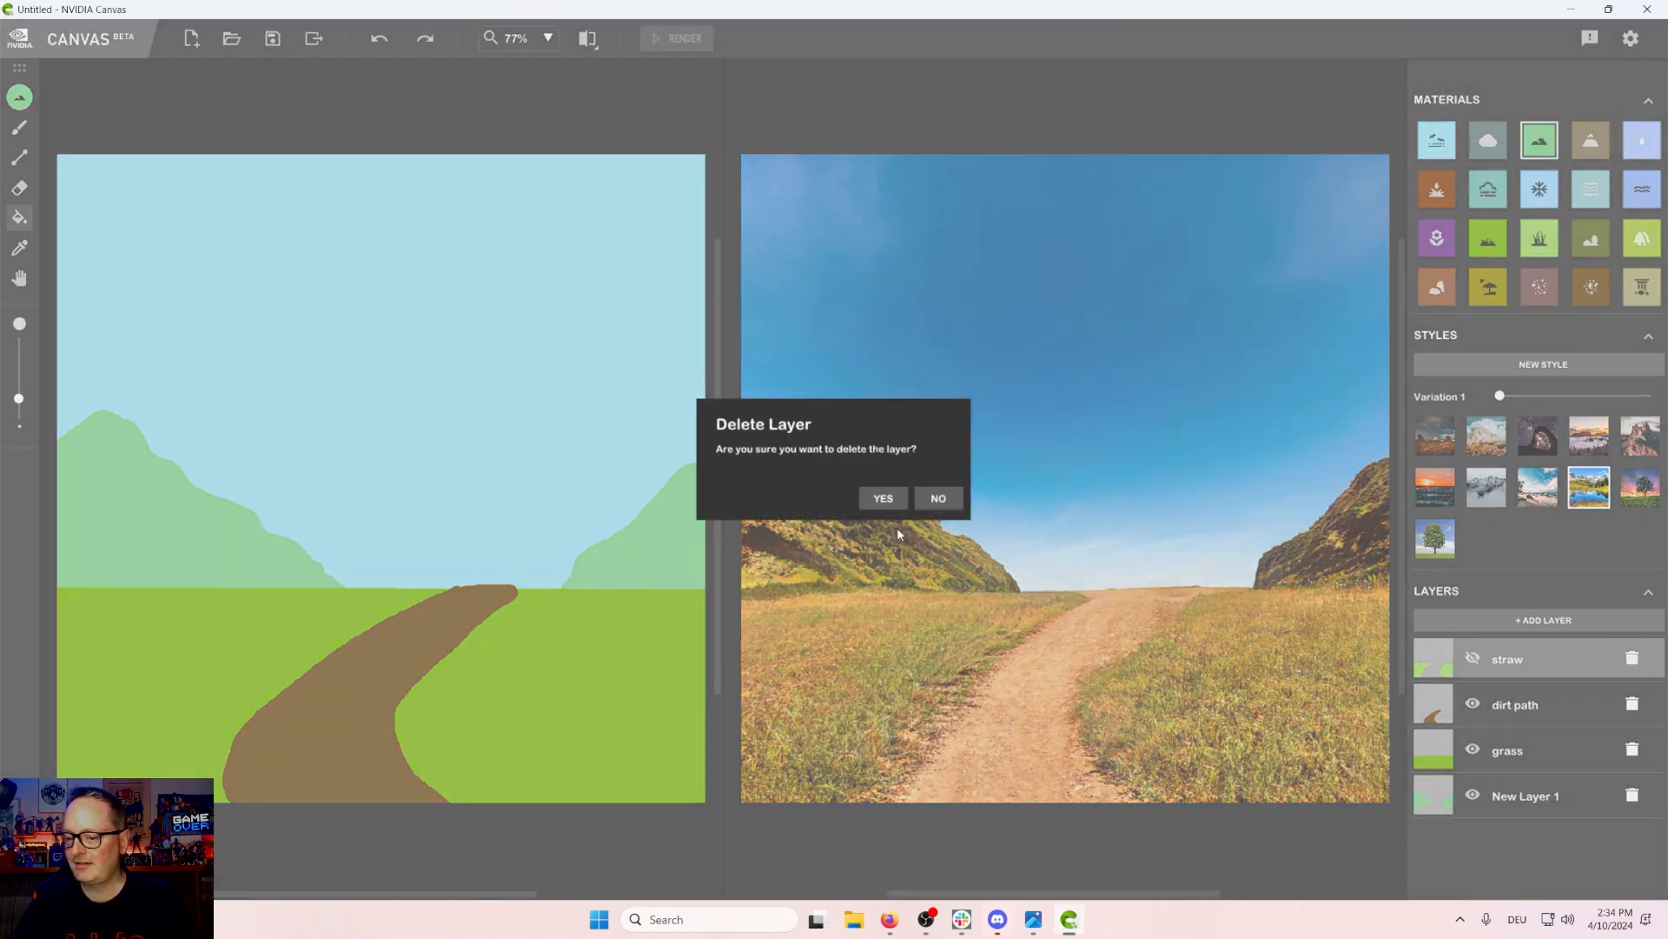
{"action": "left_click", "coordinate": [882, 499]}
Step: Add a new layer and paint a filled straw patch in the canvas's lower-left corner
{"action": "left_click", "coordinate": [1542, 620]}
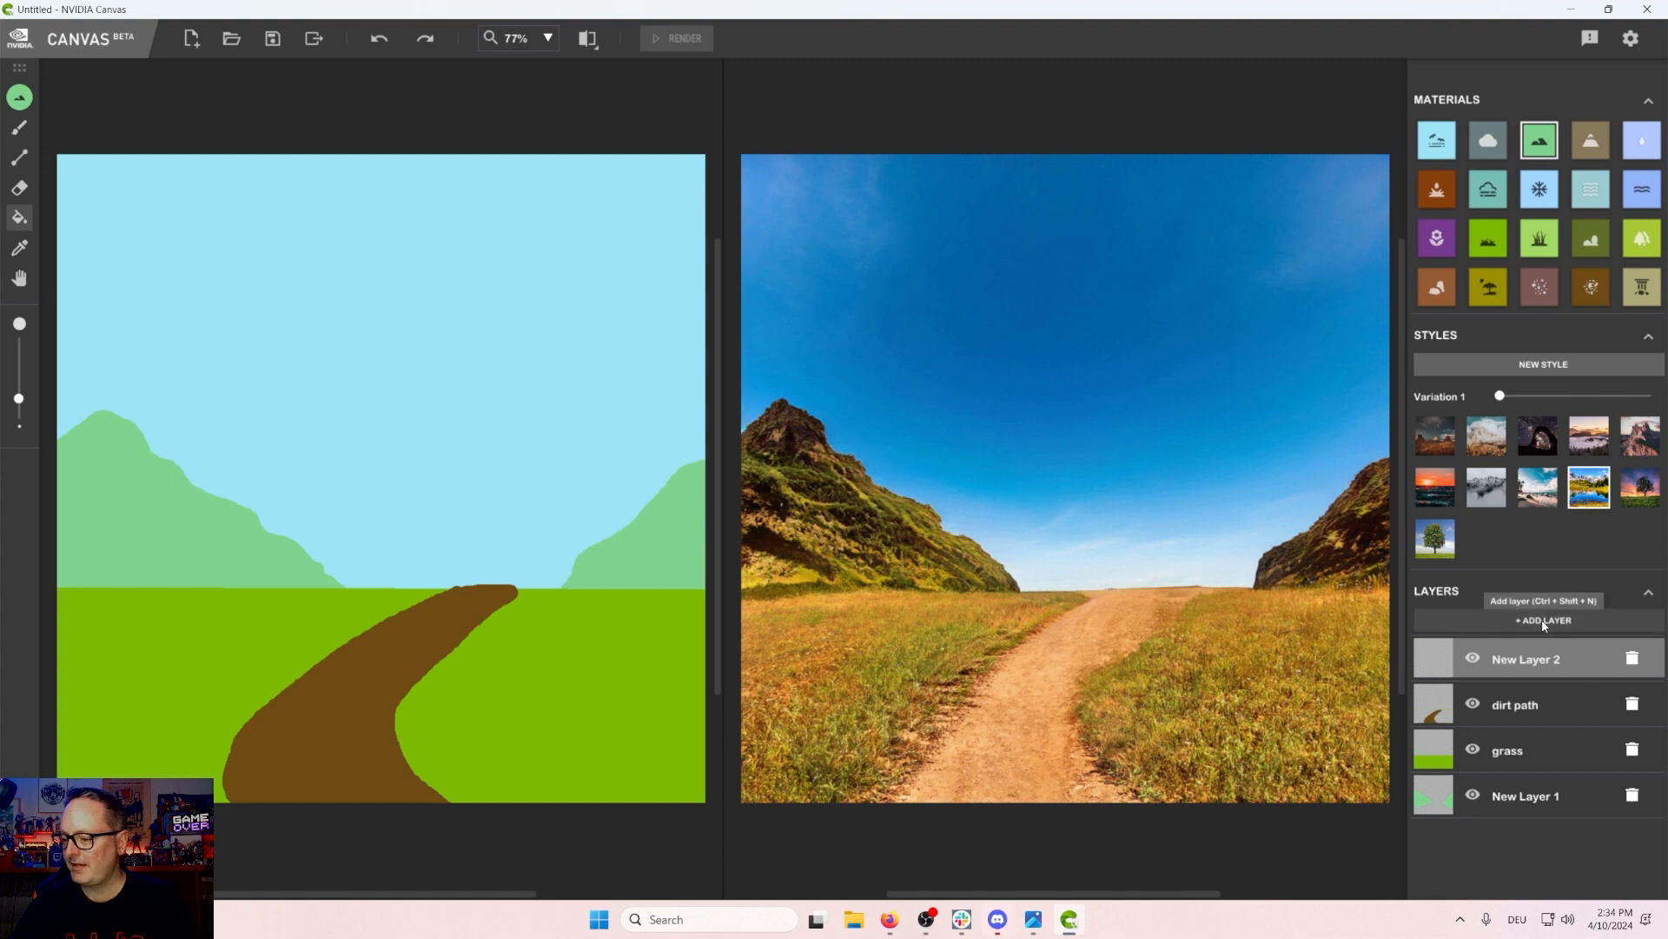
{"action": "left_click", "coordinate": [1536, 228]}
{"action": "left_click", "coordinate": [16, 132]}
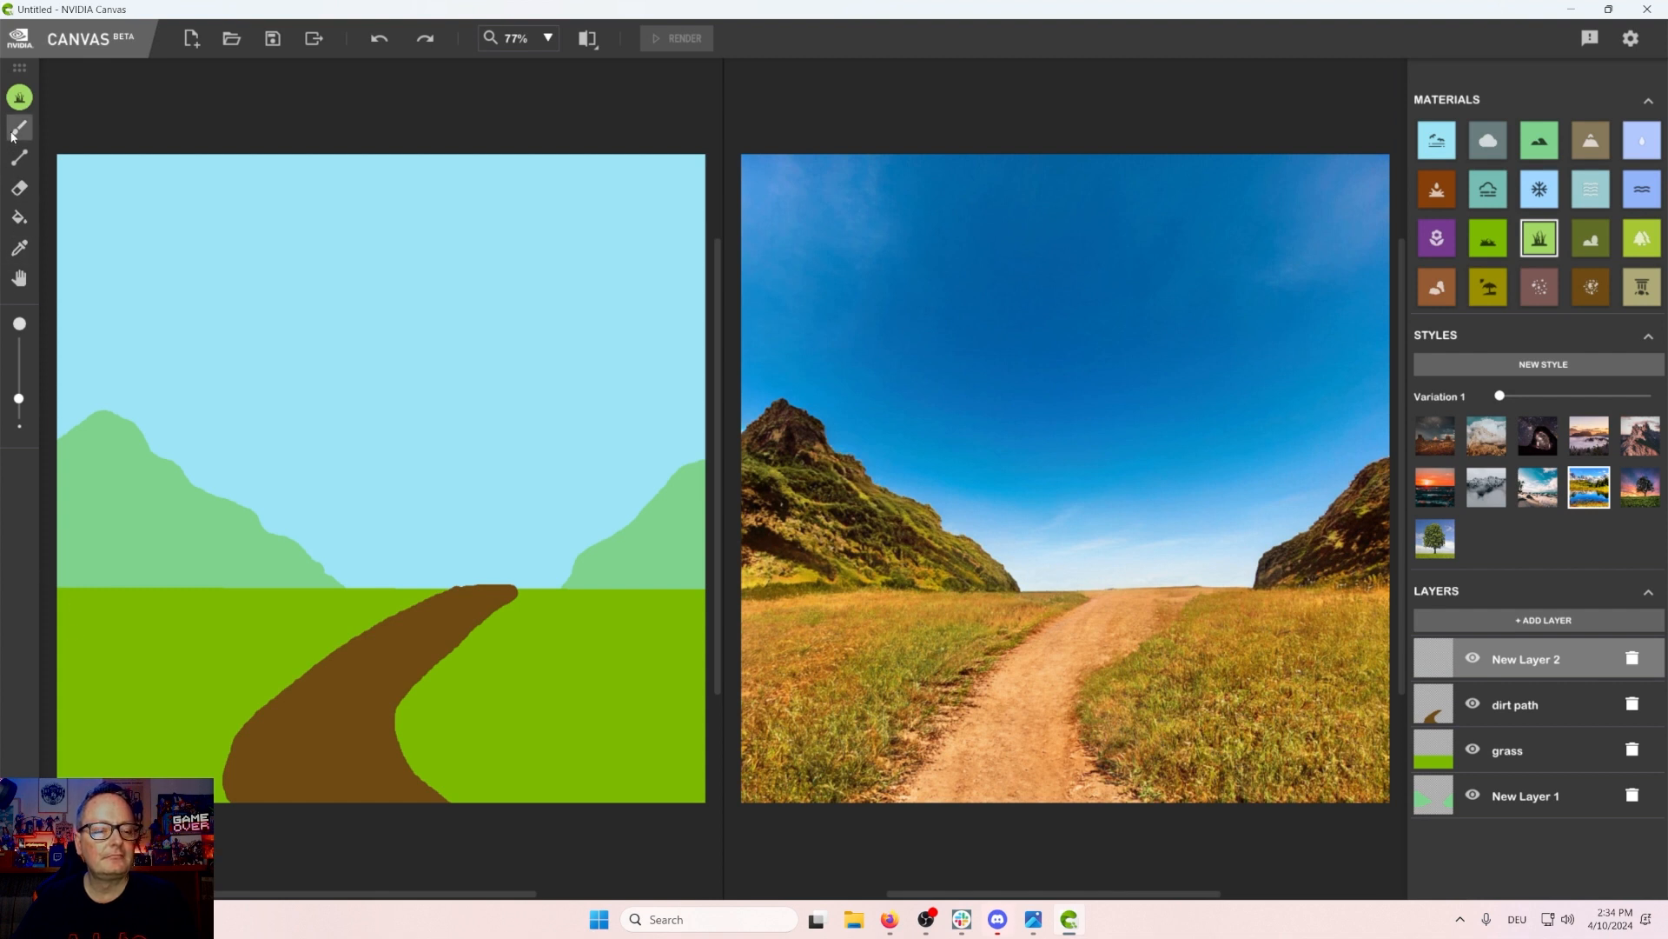
{"action": "mouse_move", "coordinate": [53, 656]}
{"action": "left_mouse_down"}
{"action": "mouse_move", "coordinate": [110, 659]}
{"action": "mouse_move", "coordinate": [106, 776]}
{"action": "left_mouse_up"}
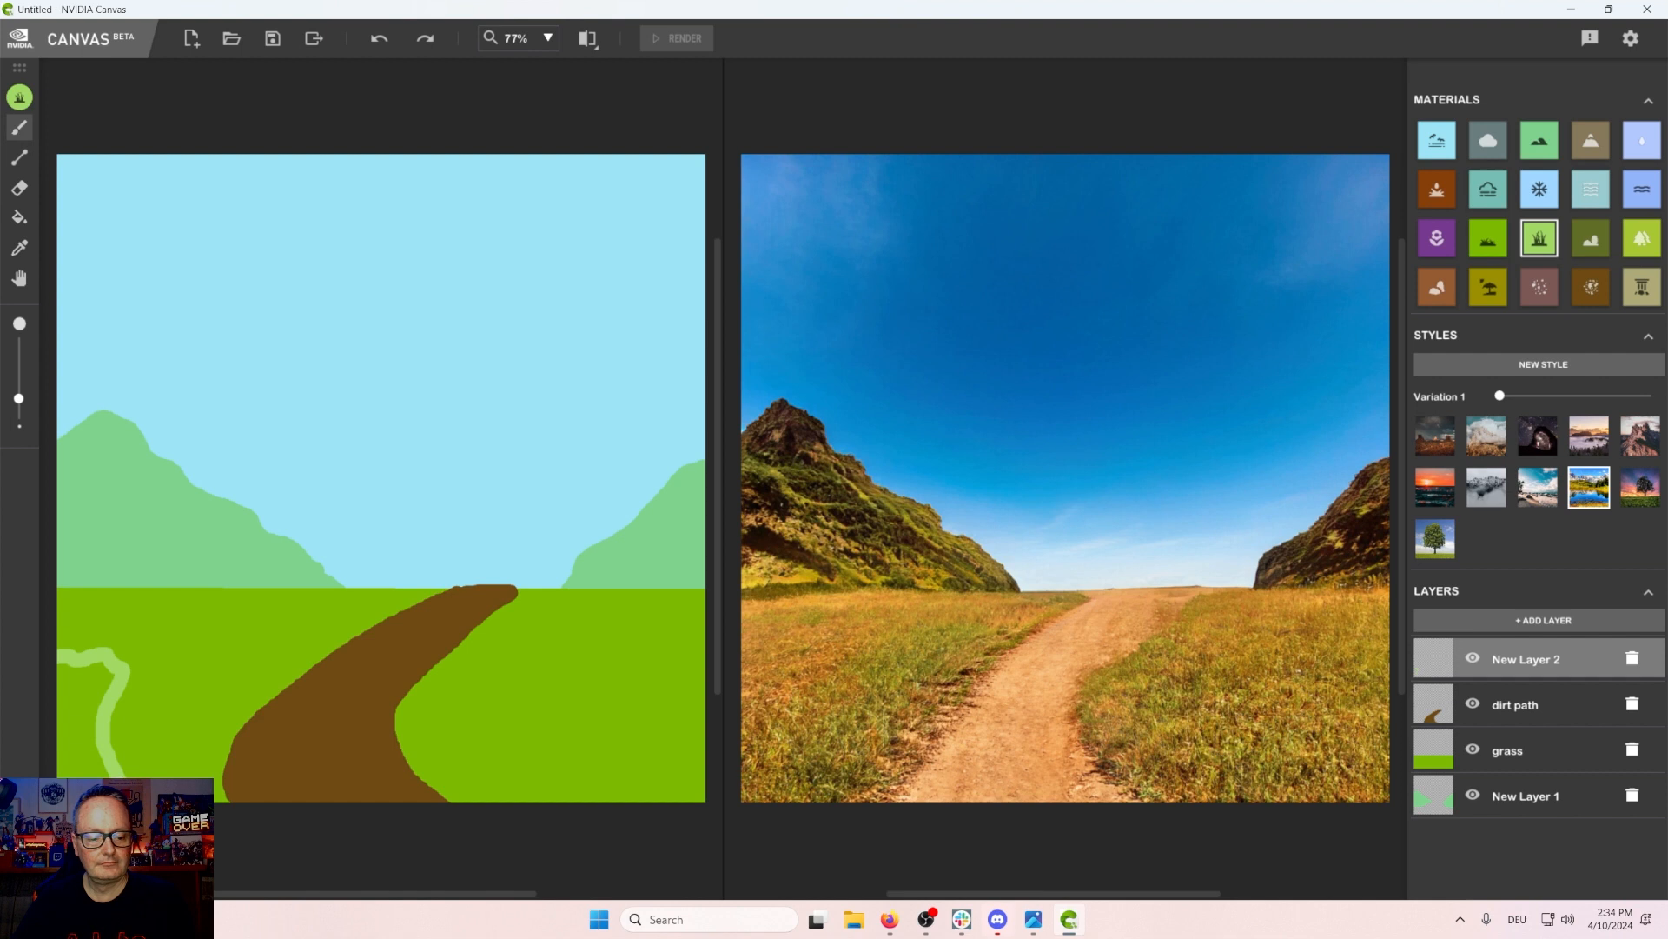
{"action": "left_click", "coordinate": [19, 217]}
{"action": "left_click", "coordinate": [69, 707]}
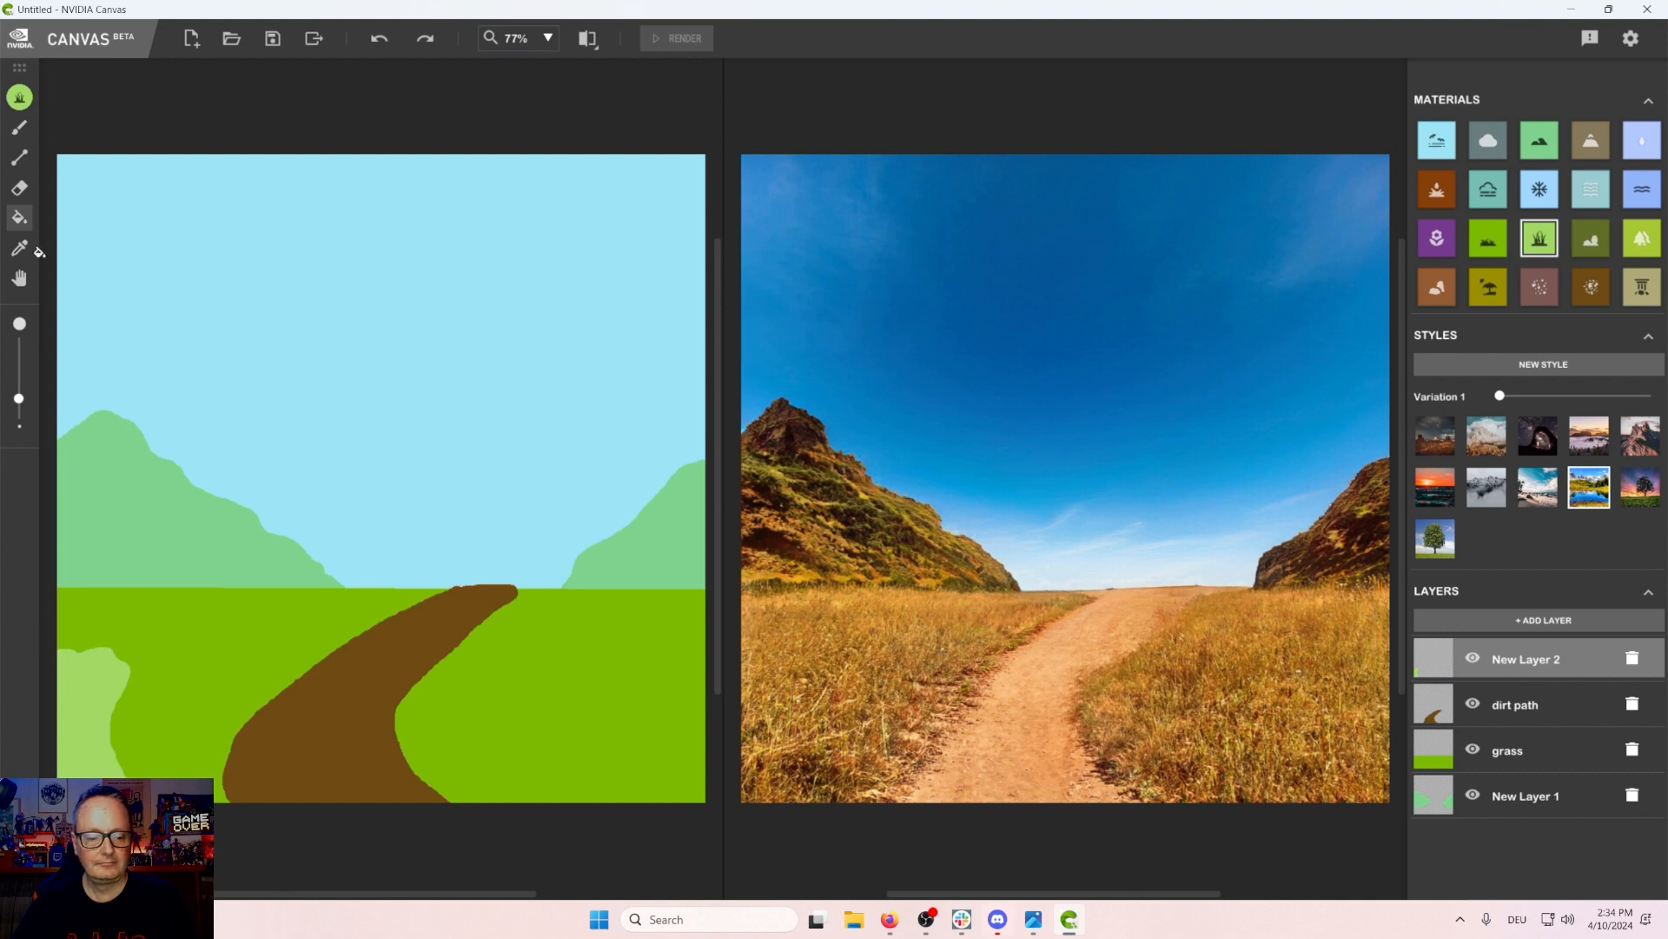
Step: Outline and fill a matching straw patch in the canvas's lower-right corner
{"action": "left_click", "coordinate": [19, 128]}
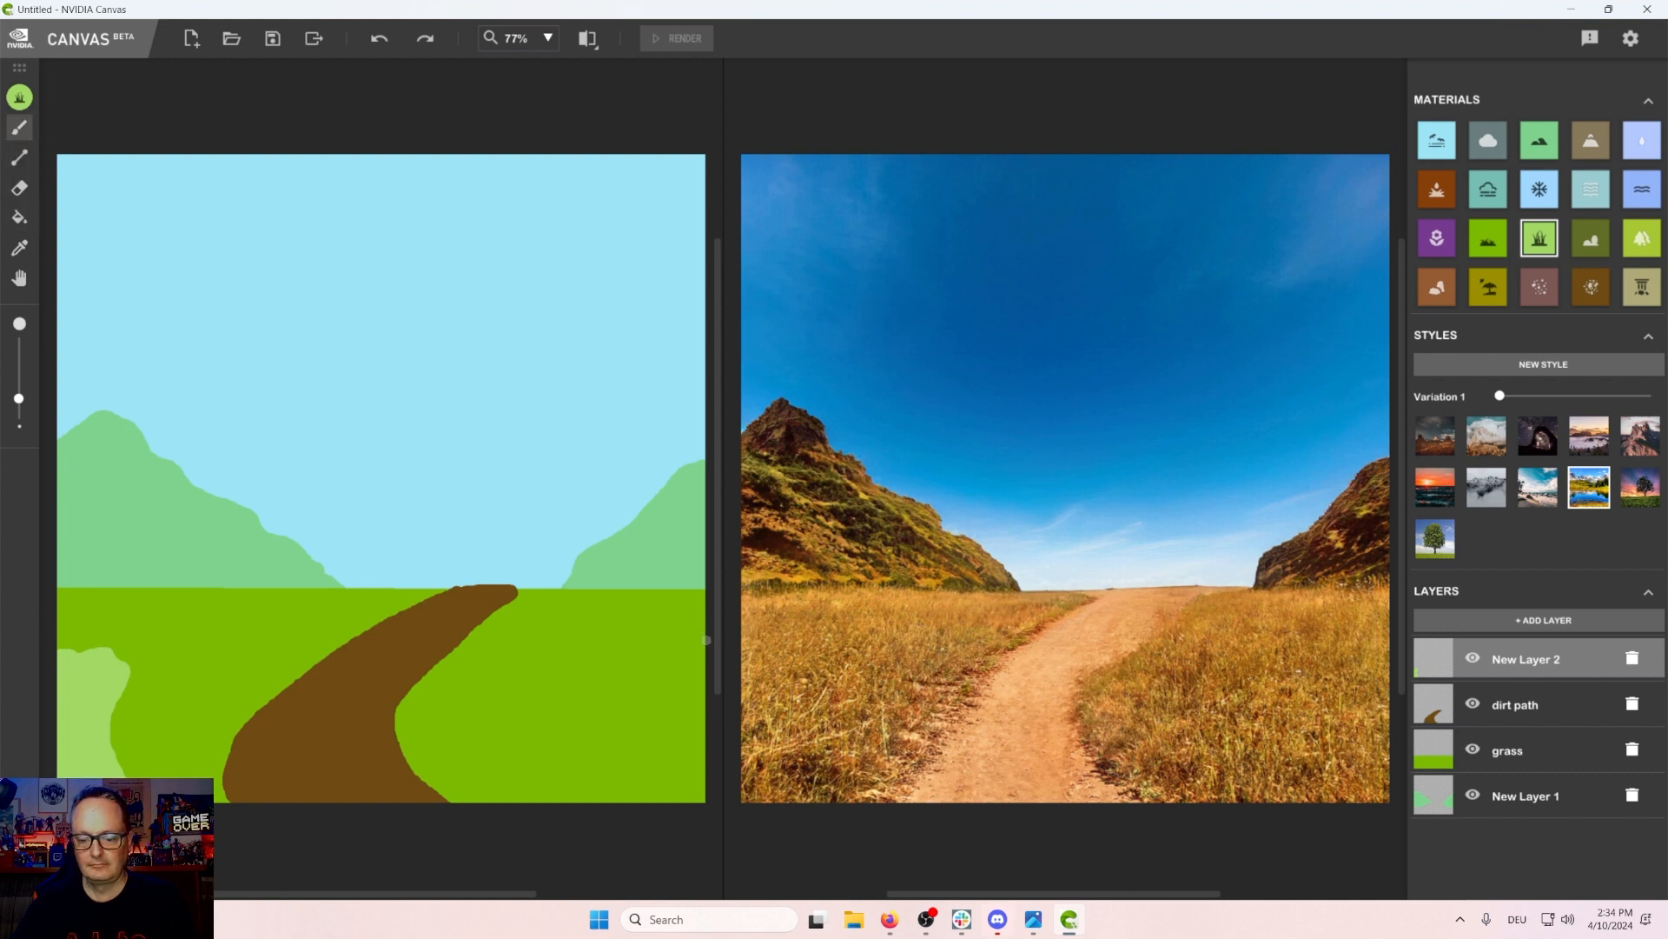
{"action": "mouse_move", "coordinate": [706, 640]}
{"action": "left_mouse_down"}
{"action": "mouse_move", "coordinate": [558, 691]}
{"action": "mouse_move", "coordinate": [560, 749]}
{"action": "mouse_move", "coordinate": [667, 811]}
{"action": "left_mouse_up"}
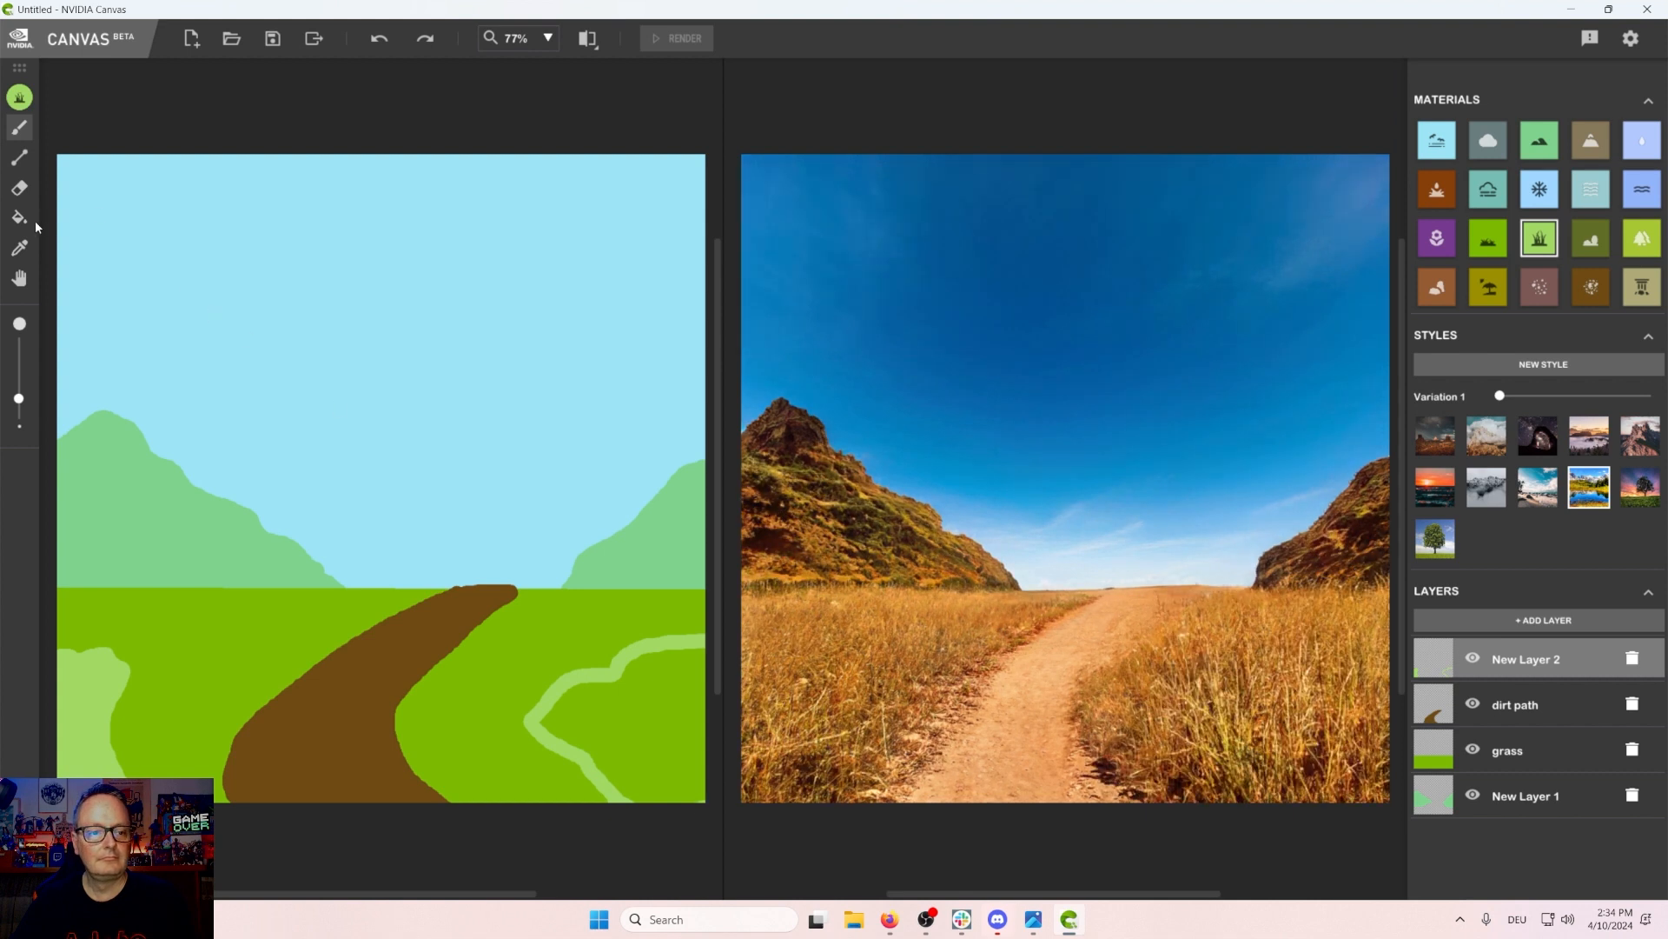
{"action": "left_click", "coordinate": [13, 221]}
{"action": "left_click", "coordinate": [644, 721]}
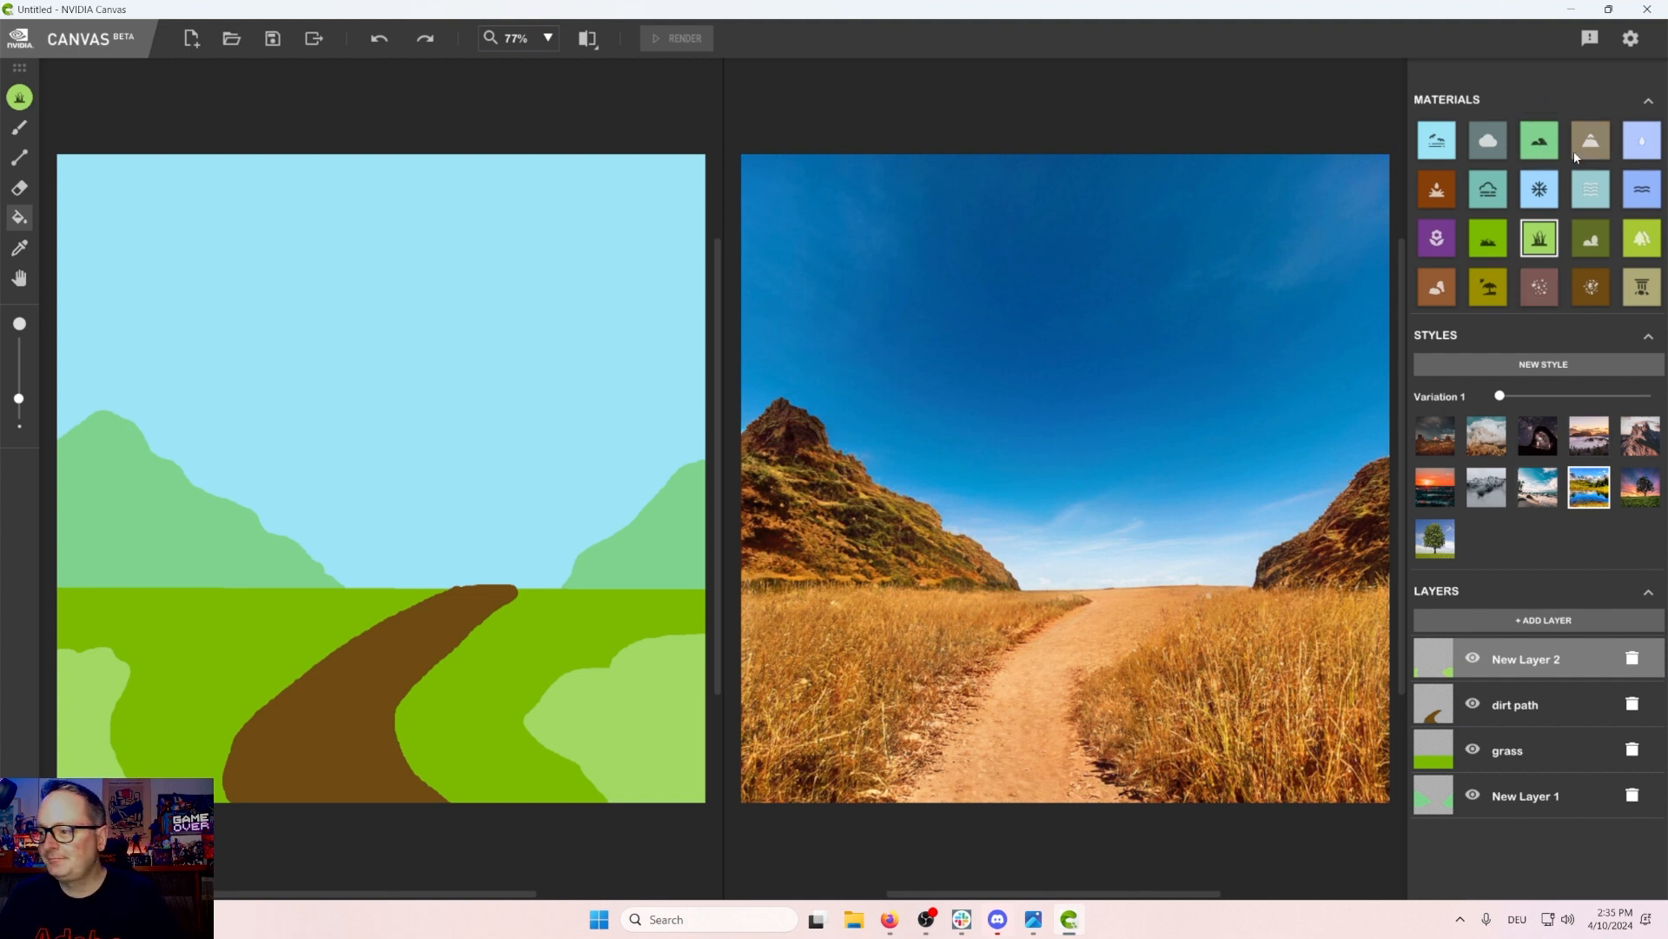
Step: Select the bush material and try renaming the new layer as straw
{"action": "left_click", "coordinate": [1604, 245]}
{"action": "left_click", "coordinate": [1521, 663]}
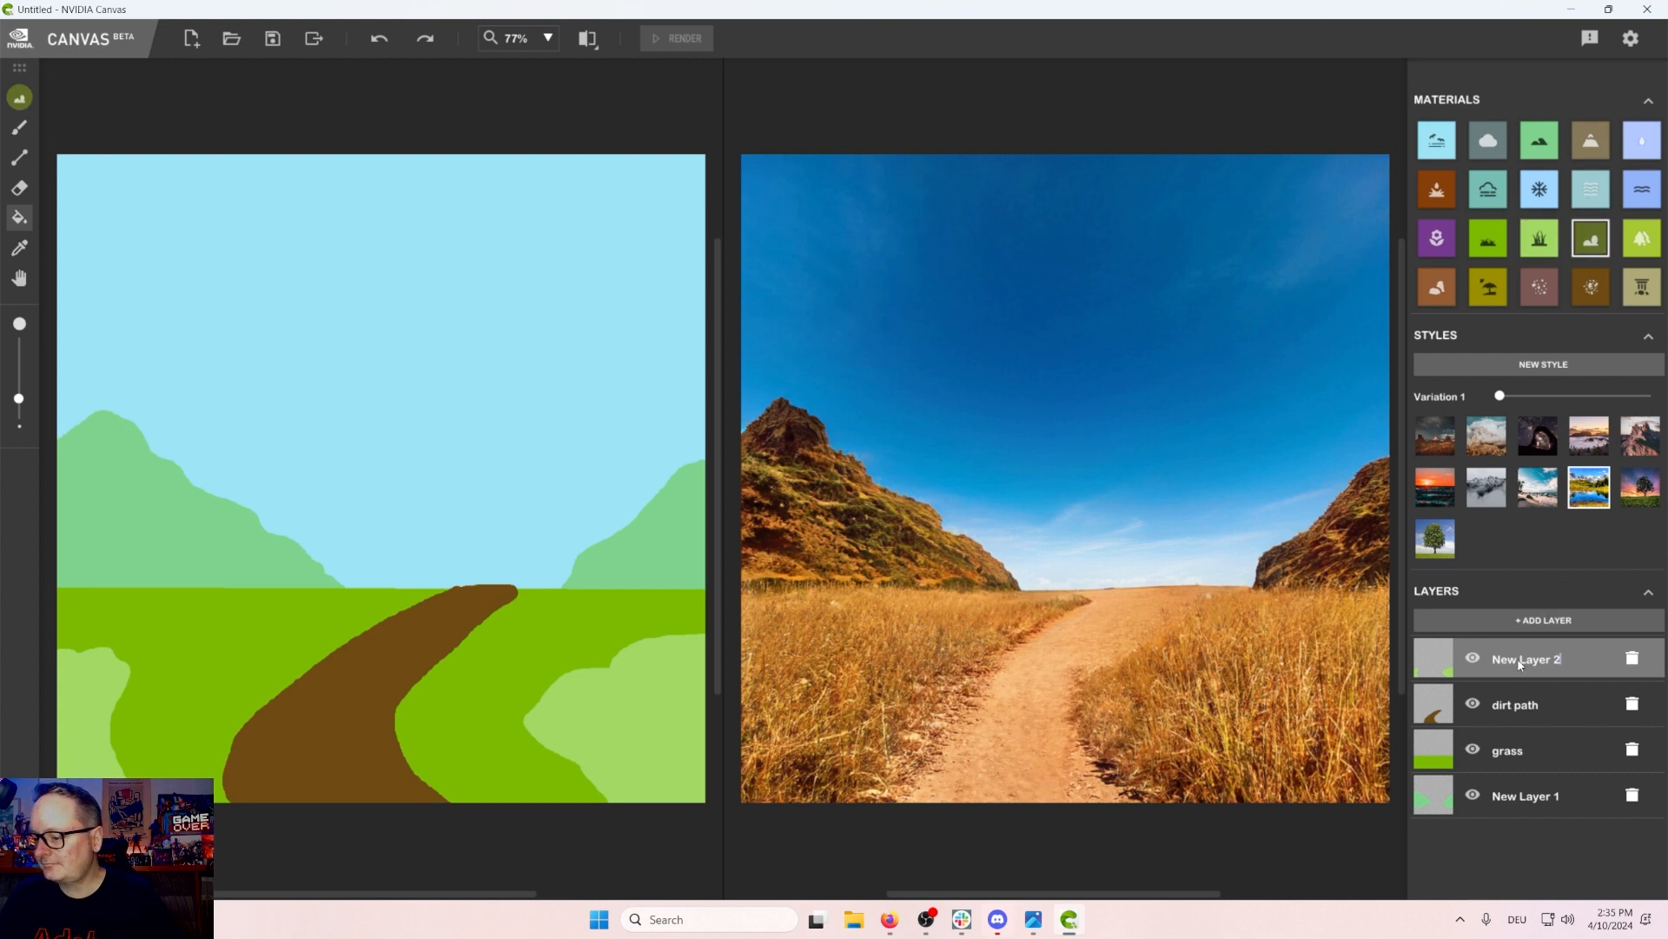
{"action": "key", "text": "Return"}
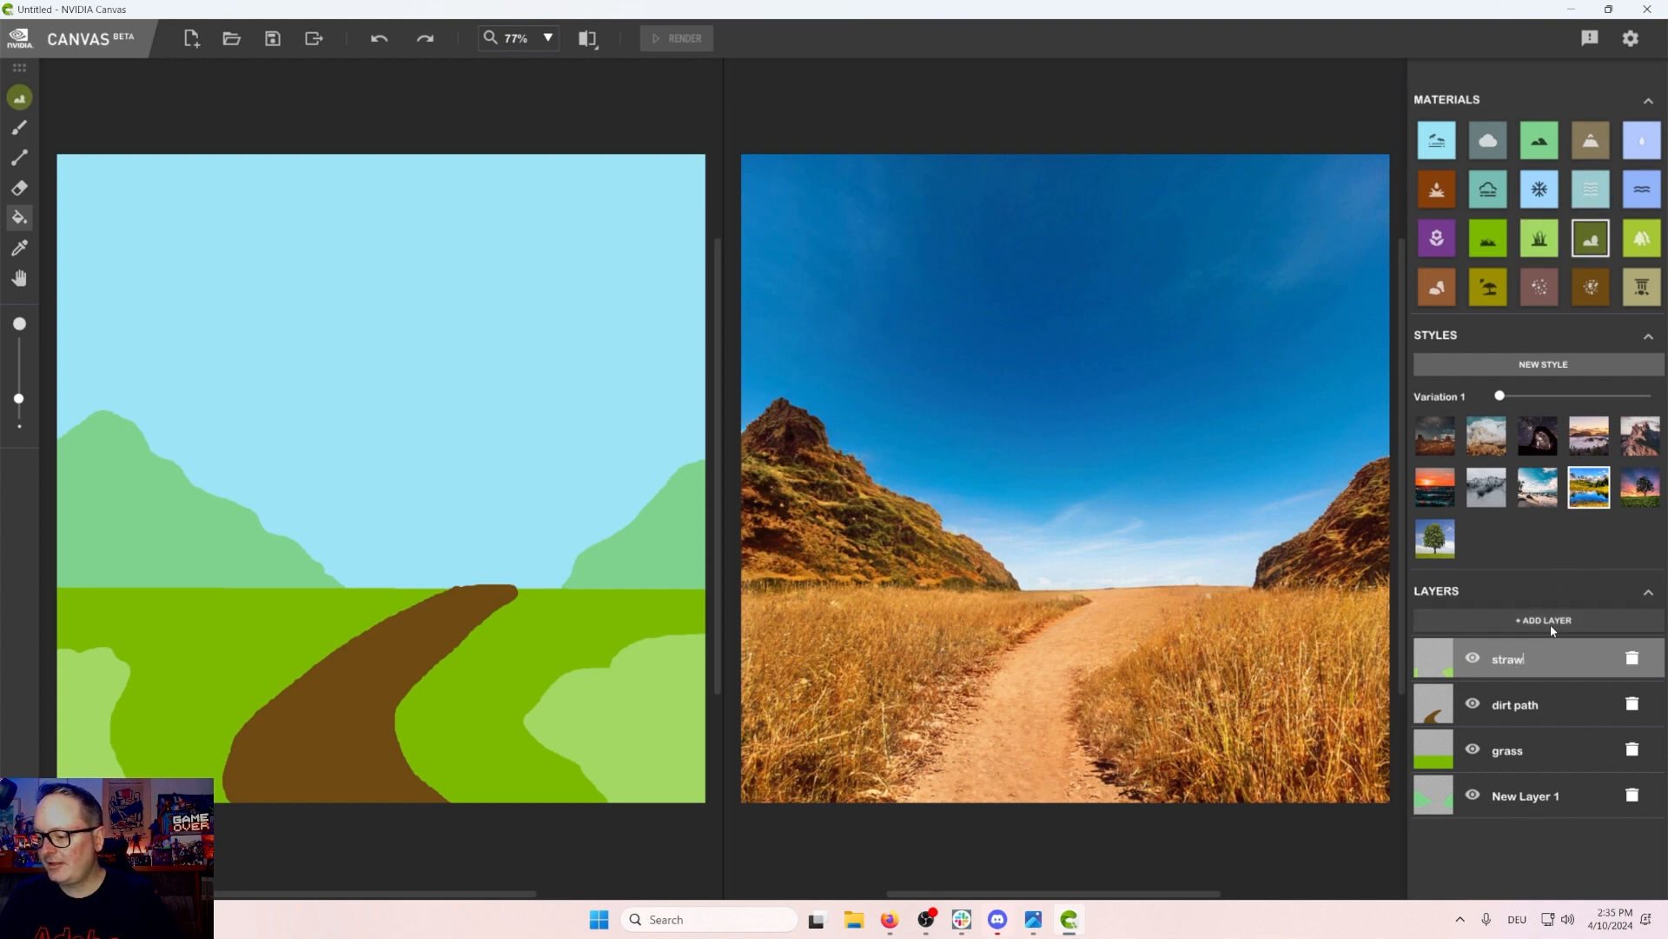
Step: Add another layer named bush and rename the layer beneath it as straw
{"action": "left_click", "coordinate": [1551, 624]}
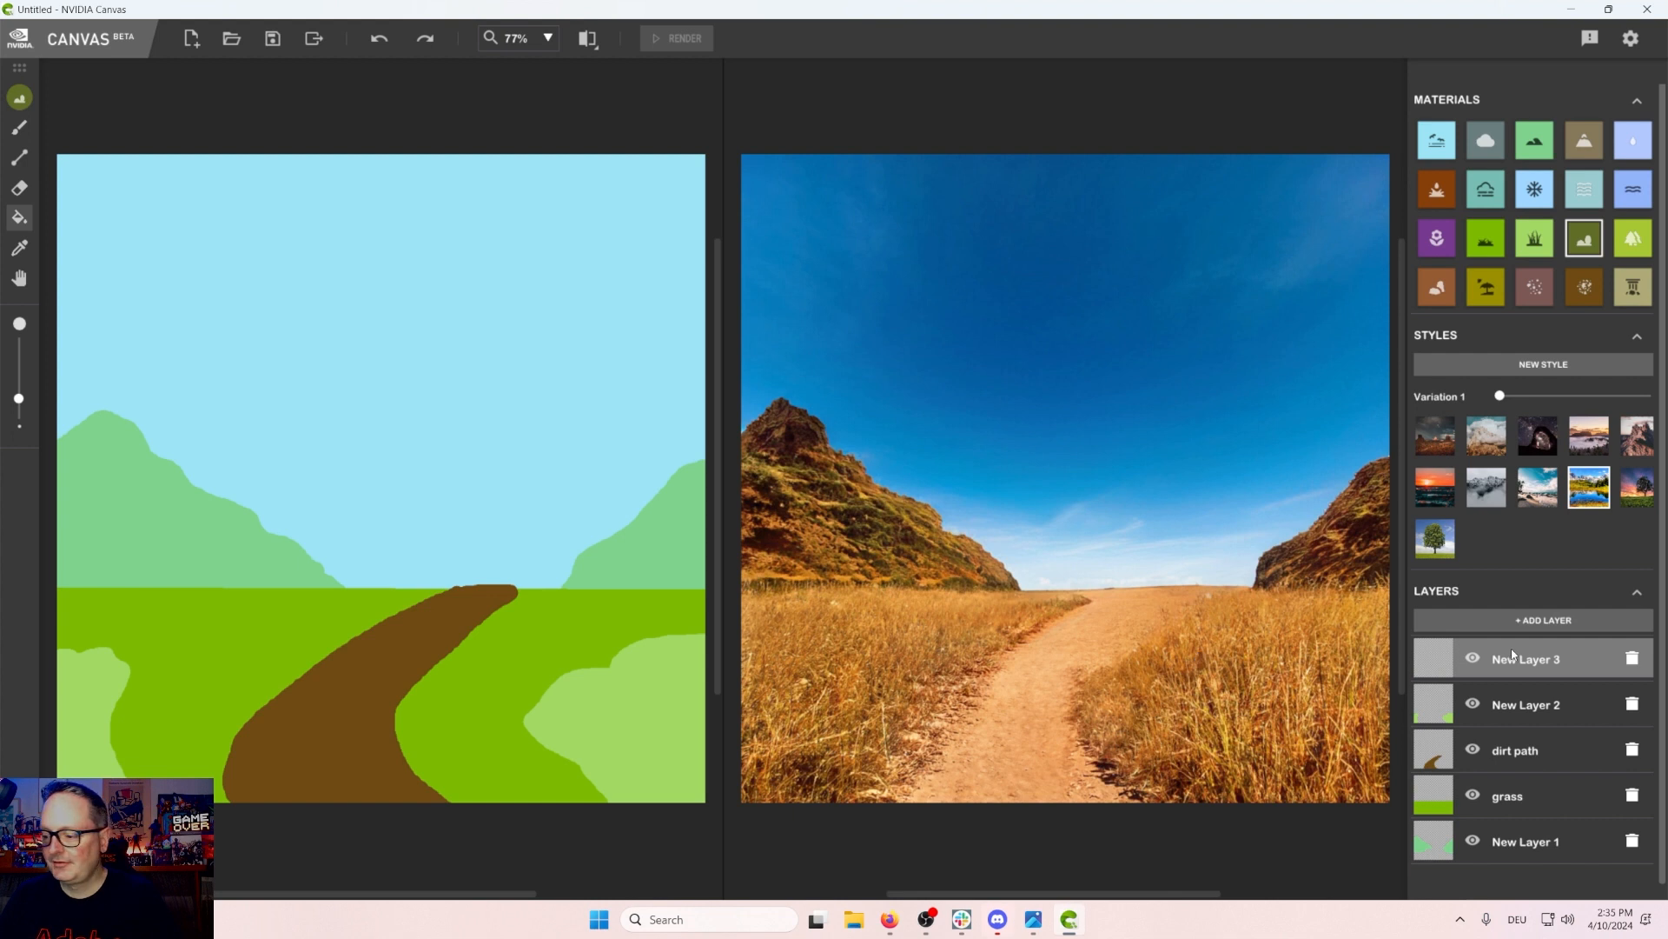
{"action": "double_click", "coordinate": [1513, 707]}
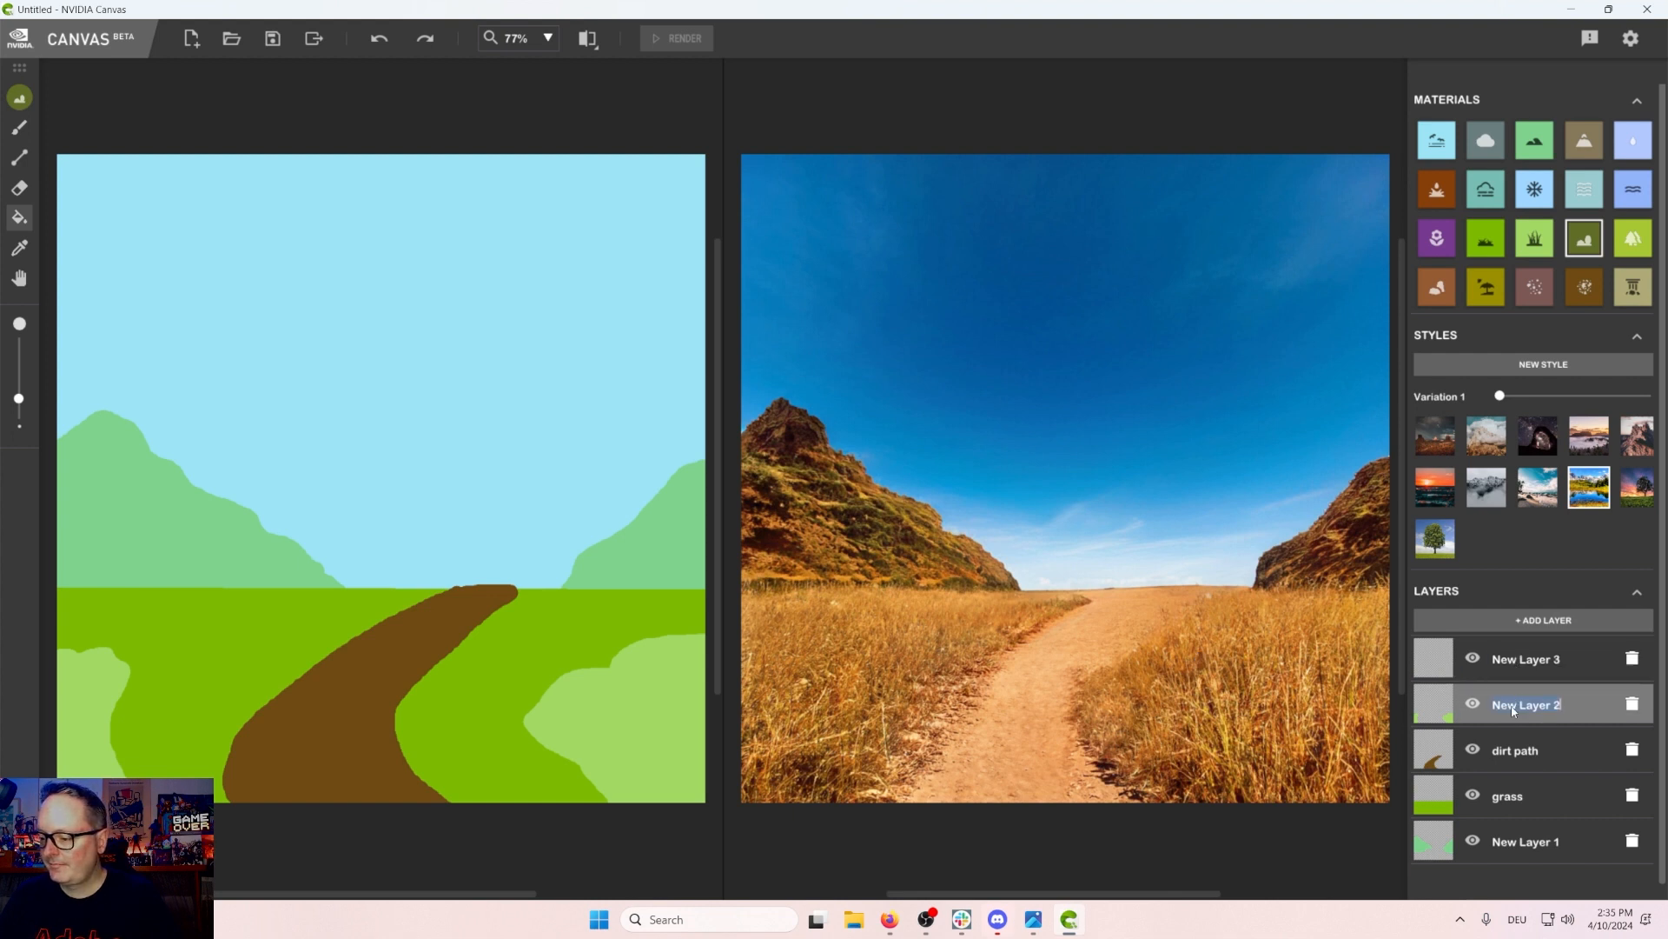
{"action": "type", "text": "straw"}
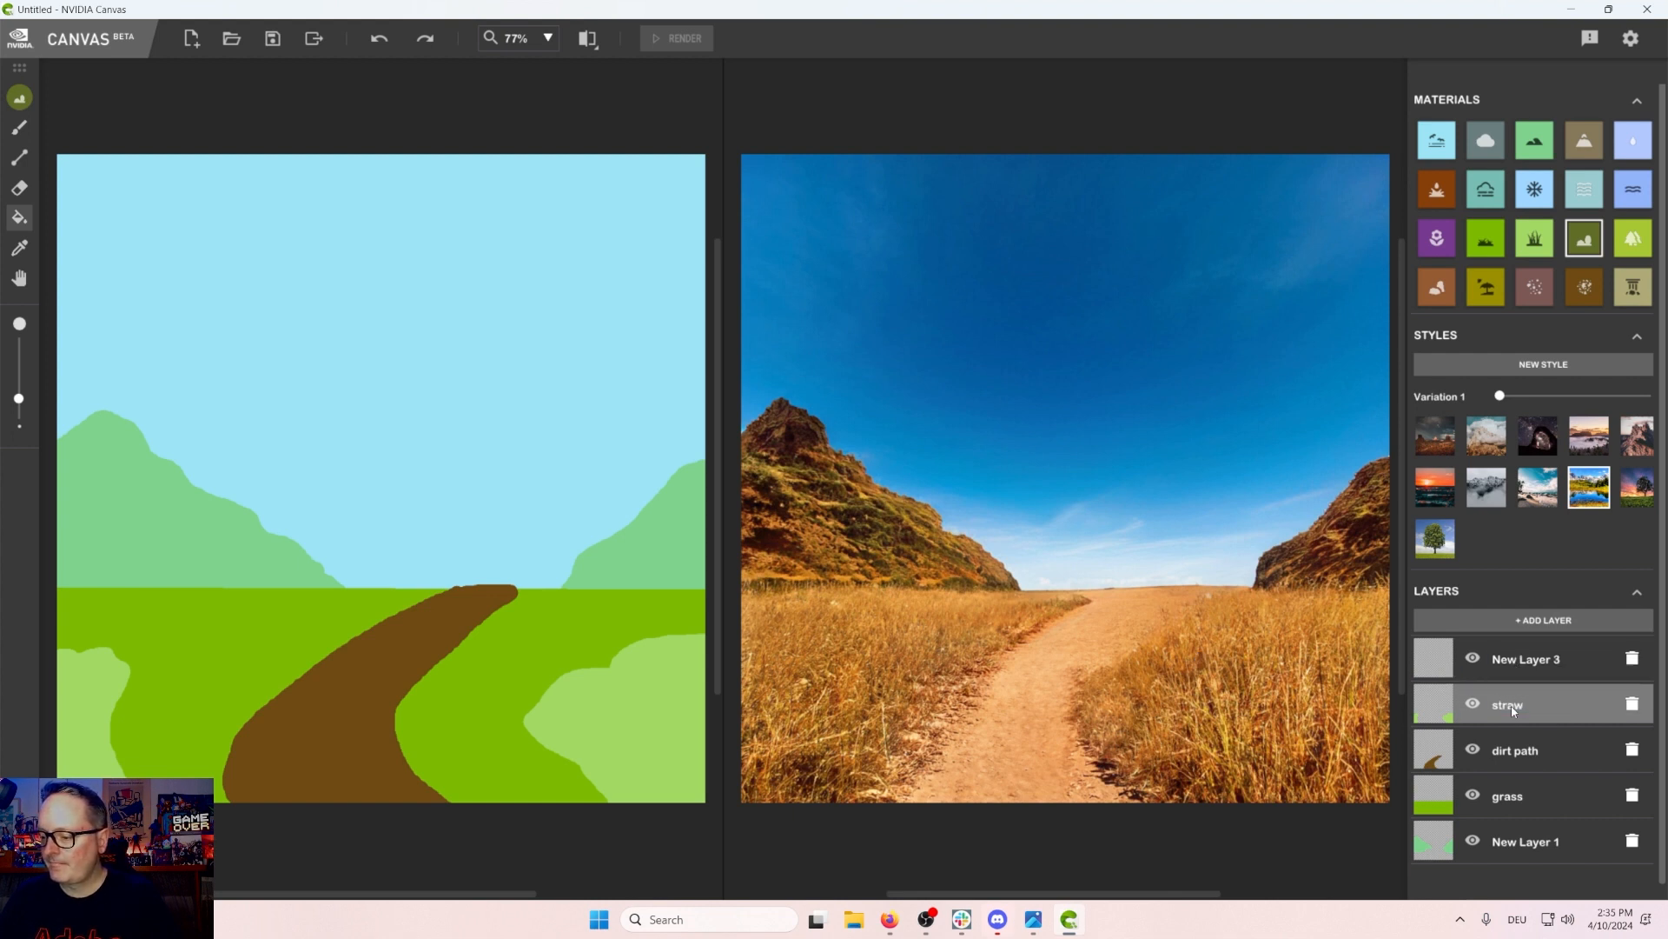
{"action": "double_click", "coordinate": [1524, 661]}
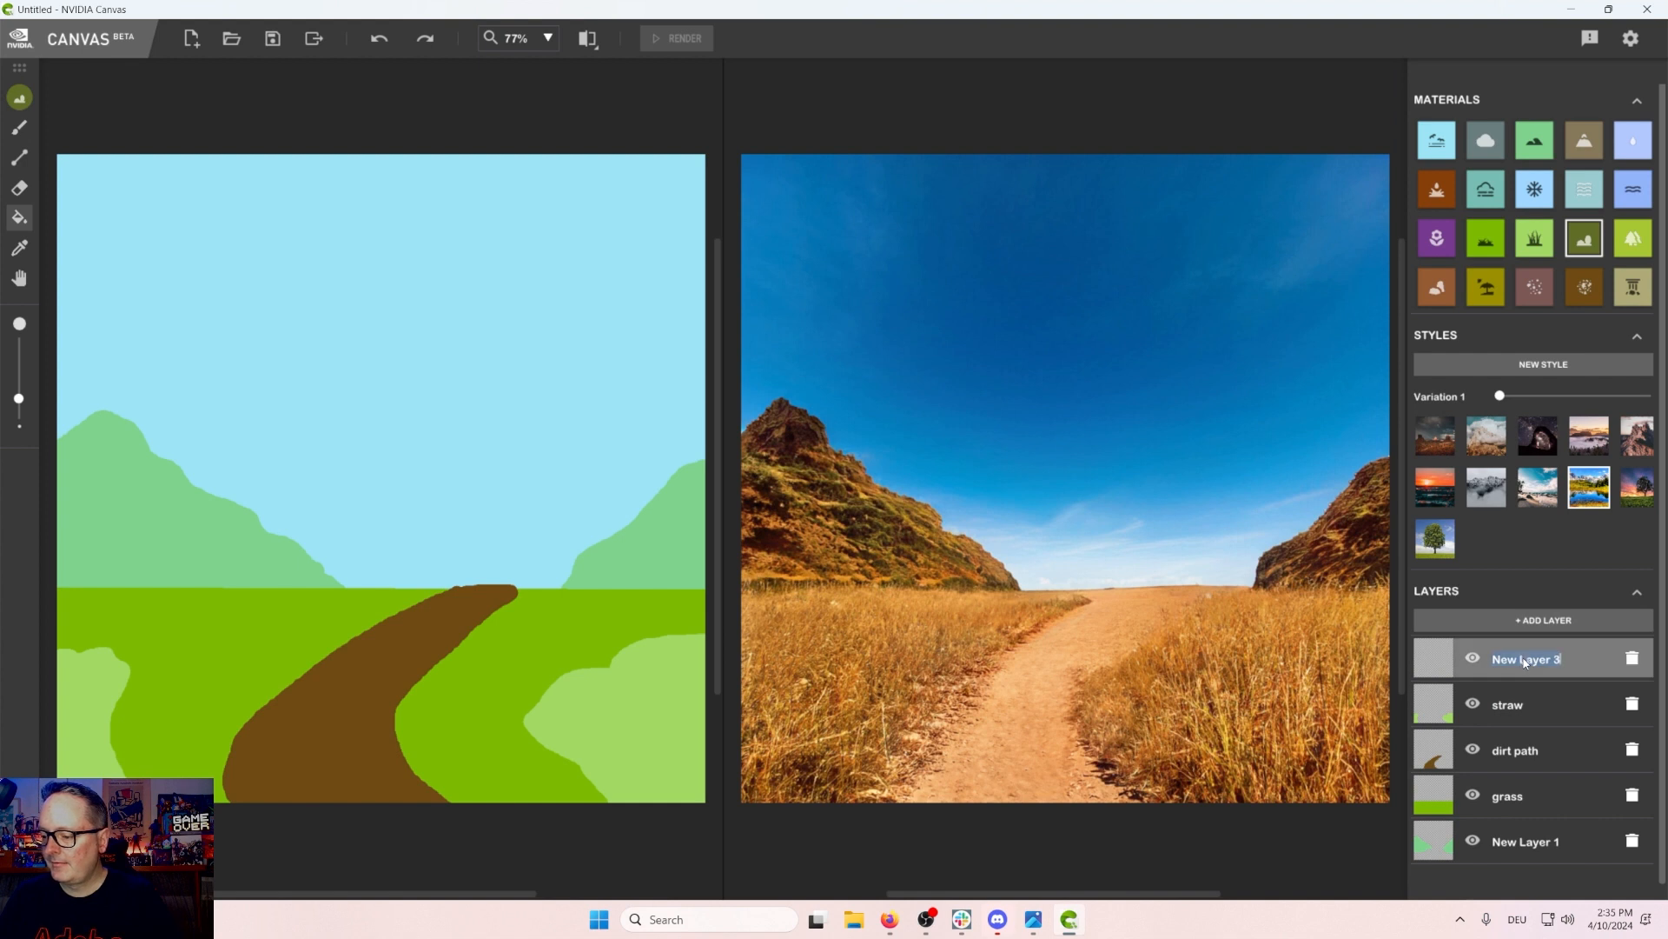
{"action": "type", "text": "bush"}
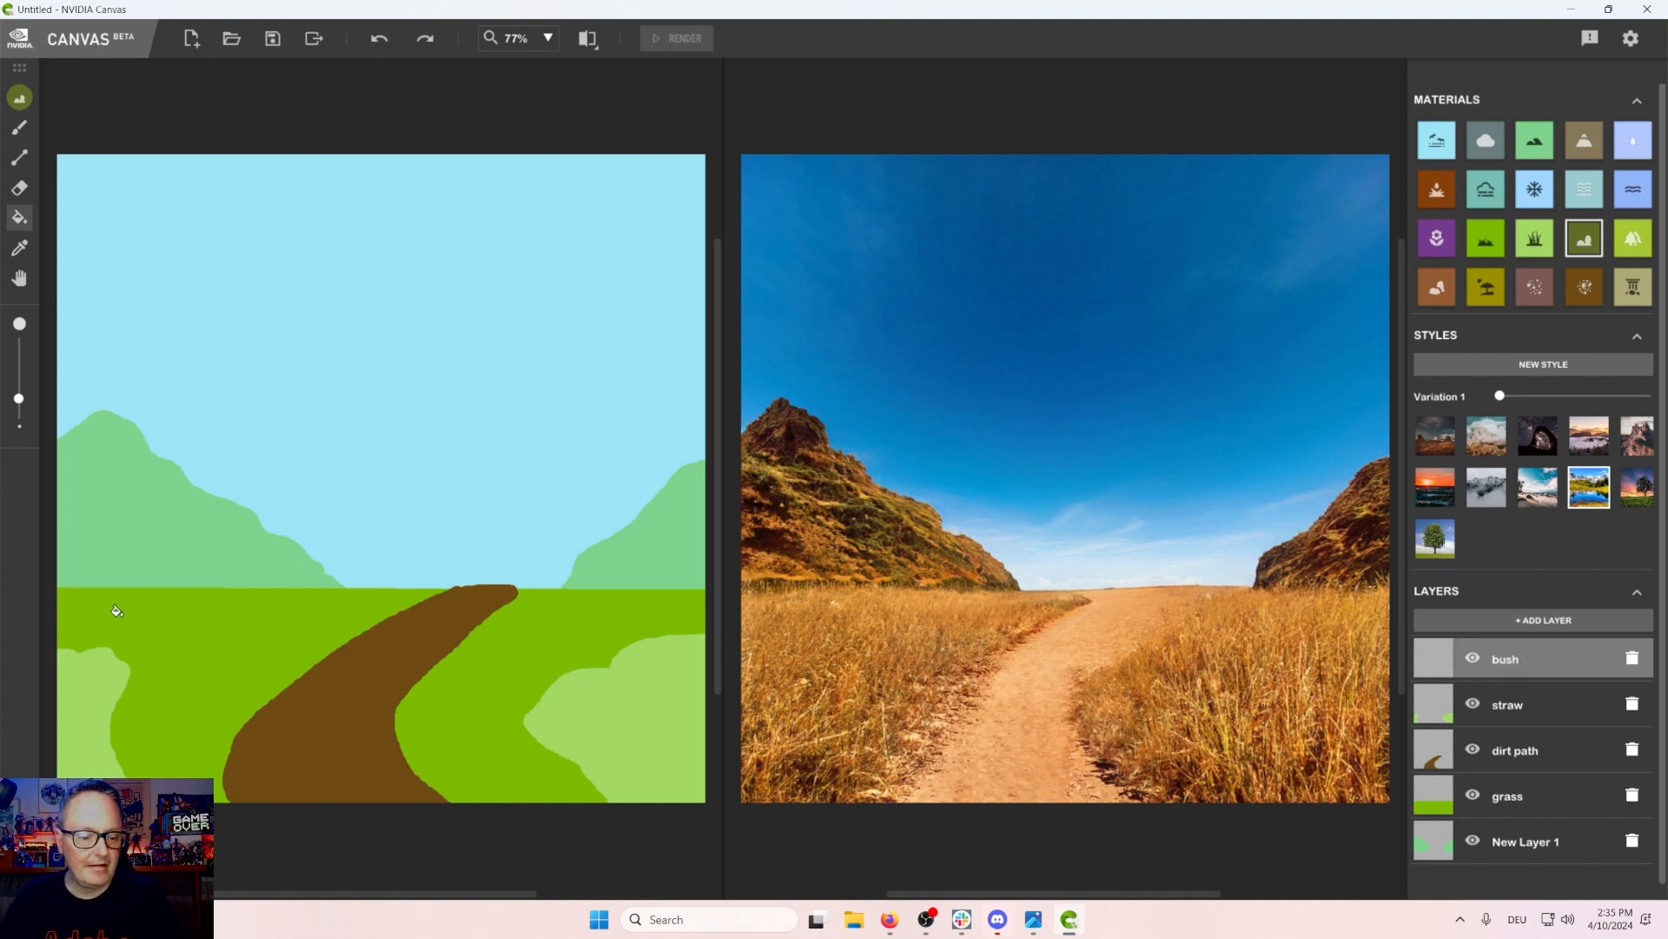
Step: Paint dark bush clumps scattered along both sides of the grass on the bush layer
{"action": "left_click", "coordinate": [19, 128]}
{"action": "mouse_move", "coordinate": [121, 591]}
{"action": "left_mouse_down"}
{"action": "mouse_move", "coordinate": [205, 676]}
{"action": "mouse_move", "coordinate": [172, 673]}
{"action": "mouse_move", "coordinate": [174, 659]}
{"action": "mouse_move", "coordinate": [199, 678]}
{"action": "left_mouse_up"}
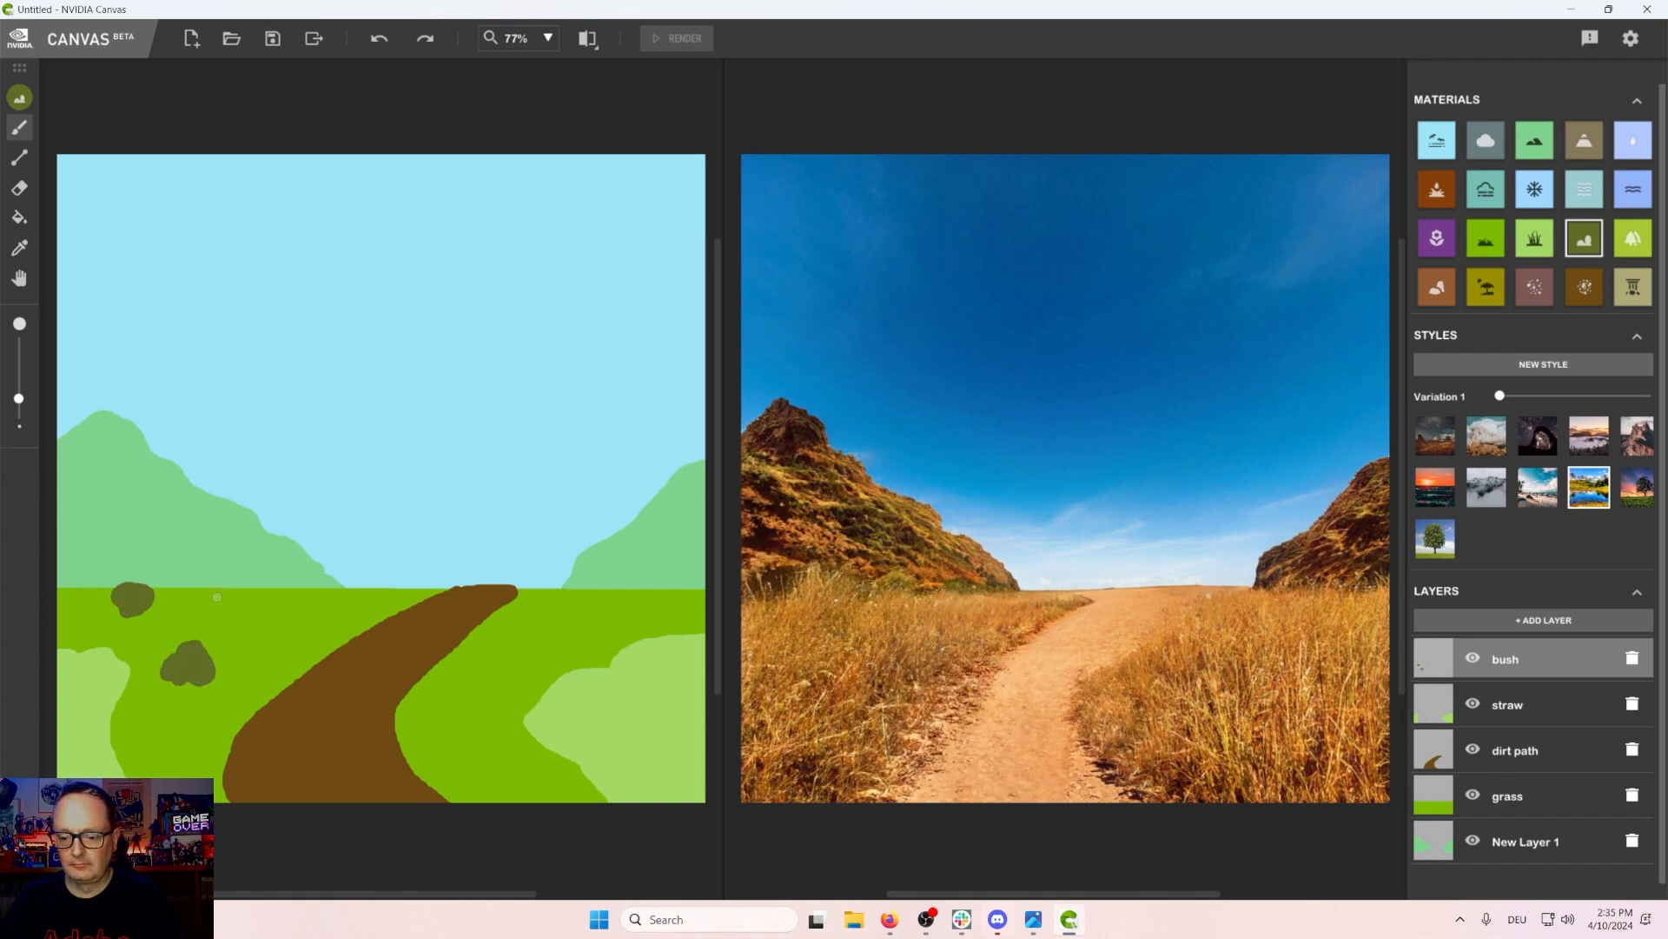
{"action": "left_click_drag", "start_coordinate": [216, 596], "coordinate": [250, 599]}
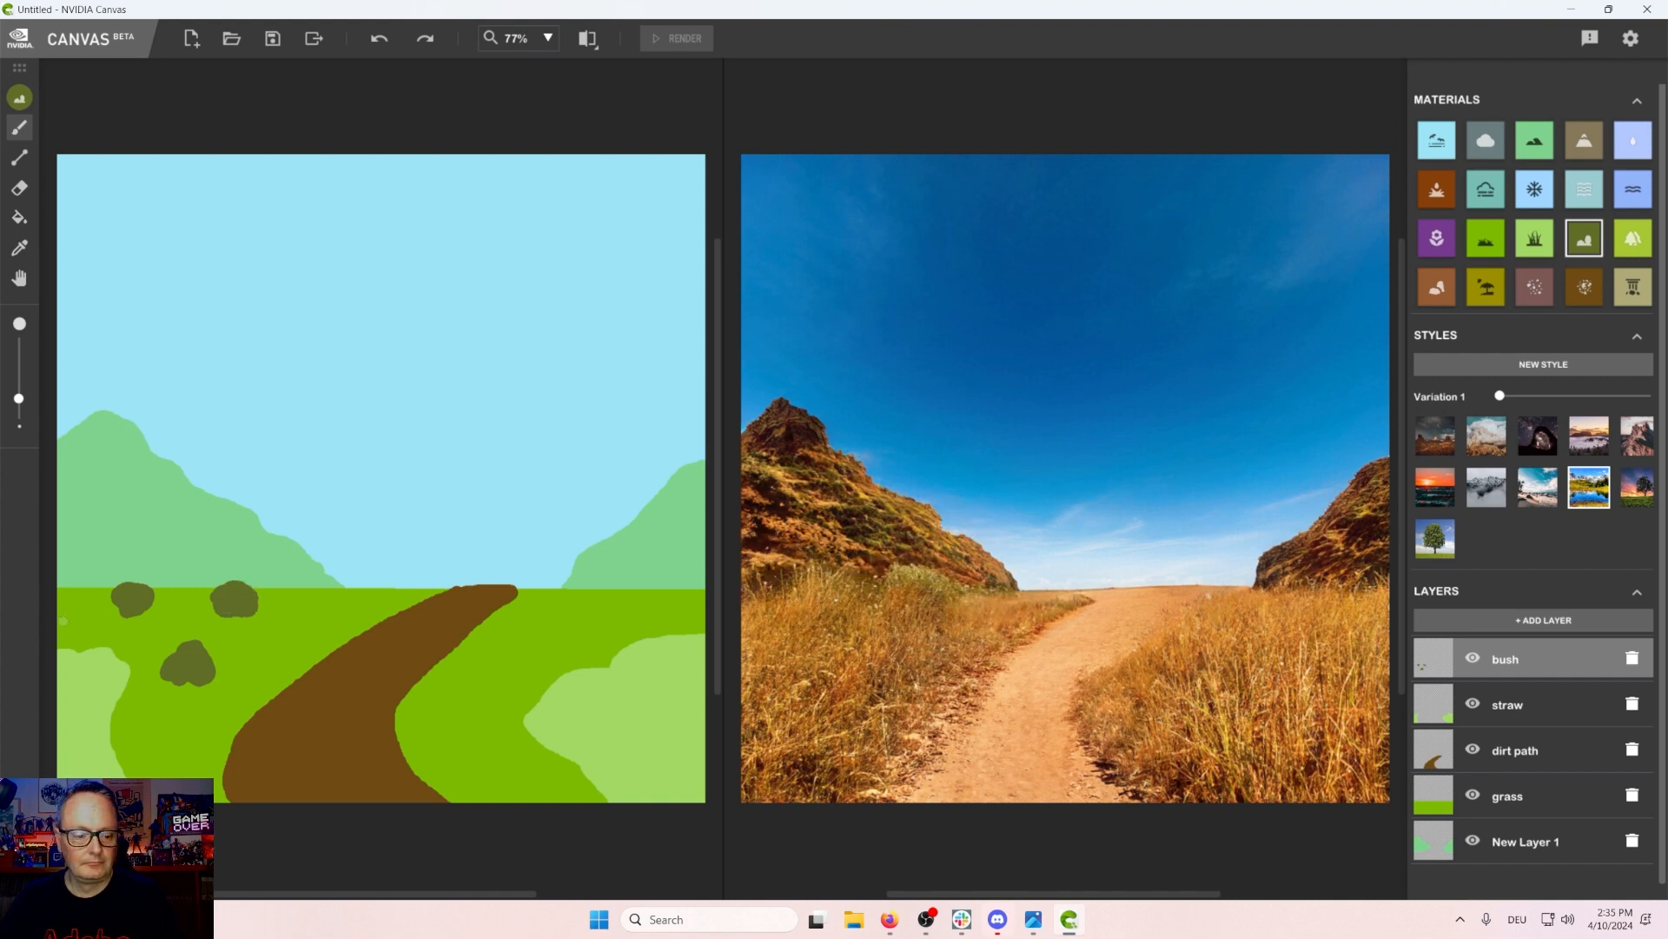
{"action": "left_click_drag", "start_coordinate": [87, 621], "coordinate": [62, 642]}
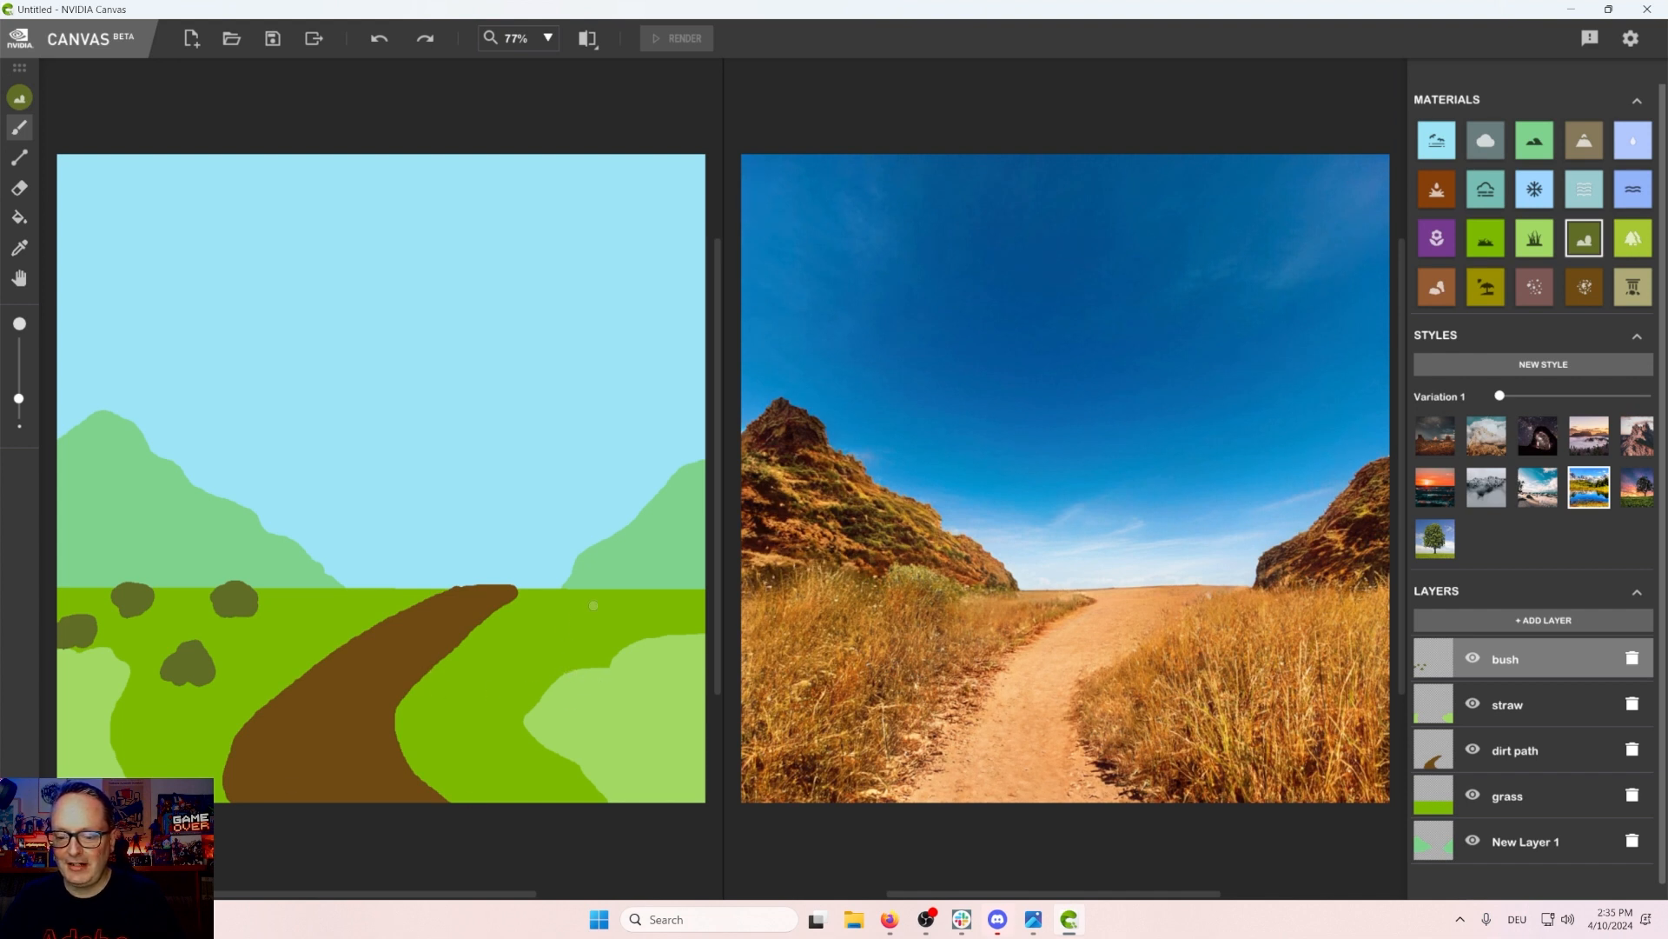
{"action": "mouse_move", "coordinate": [650, 640]}
{"action": "left_mouse_down"}
{"action": "mouse_move", "coordinate": [685, 635]}
{"action": "mouse_move", "coordinate": [671, 624]}
{"action": "mouse_move", "coordinate": [646, 650]}
{"action": "mouse_move", "coordinate": [599, 619]}
{"action": "mouse_move", "coordinate": [577, 627]}
{"action": "mouse_move", "coordinate": [688, 591]}
{"action": "left_mouse_up"}
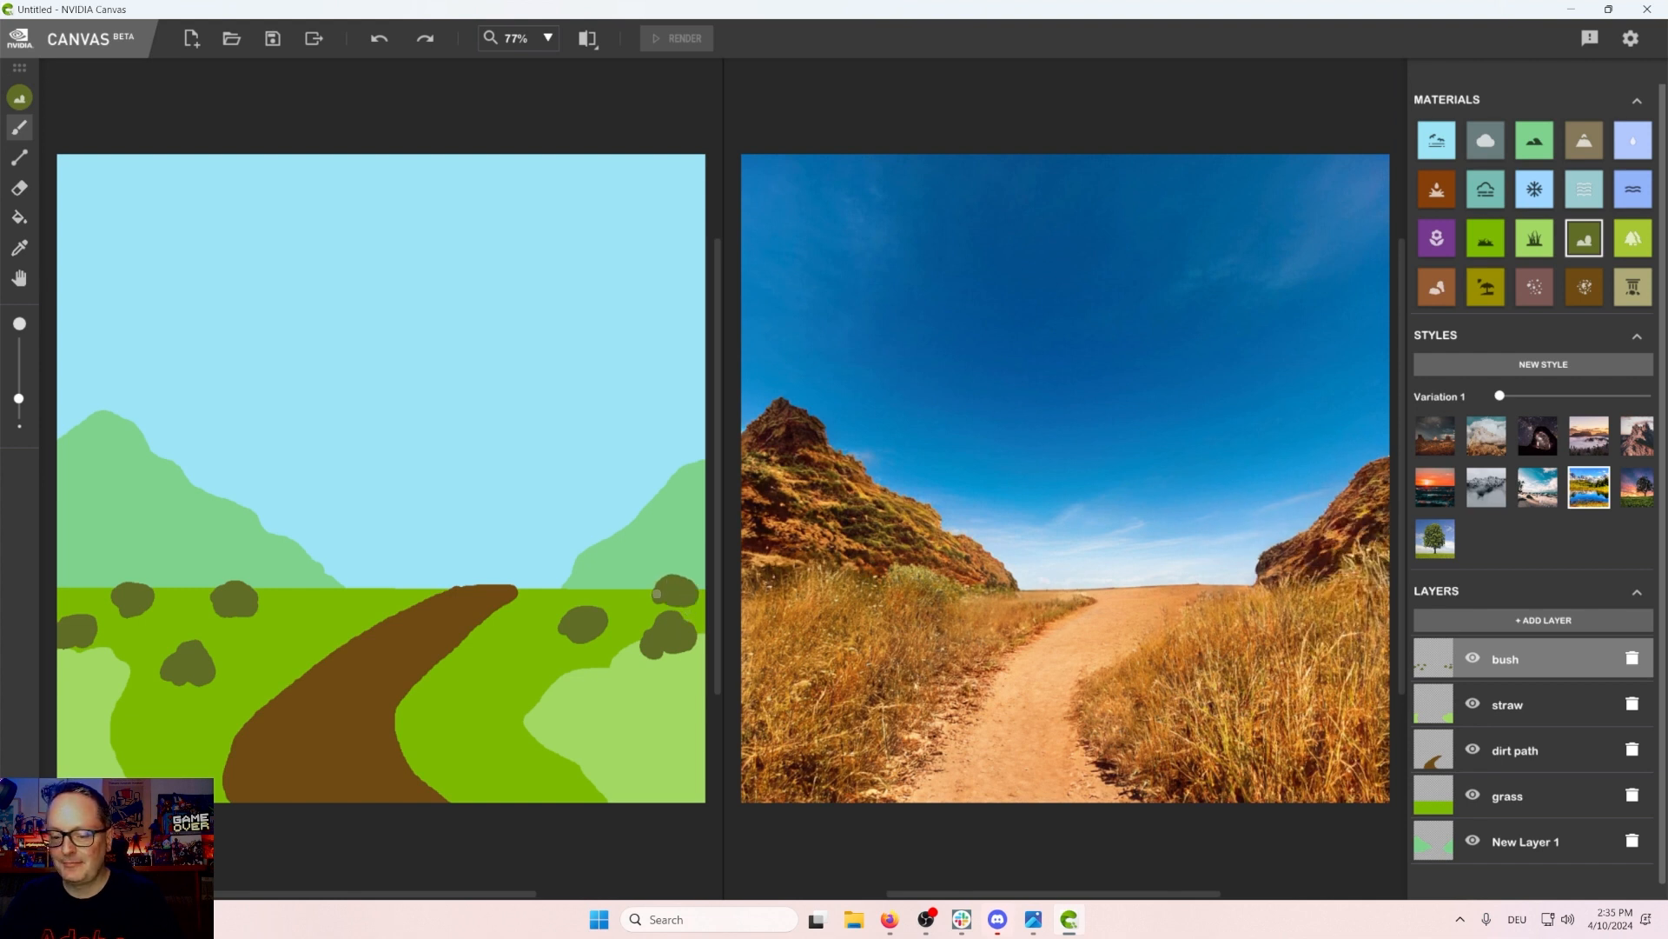
Step: Hide the straw layer and add another new layer
{"action": "left_click", "coordinate": [1472, 705]}
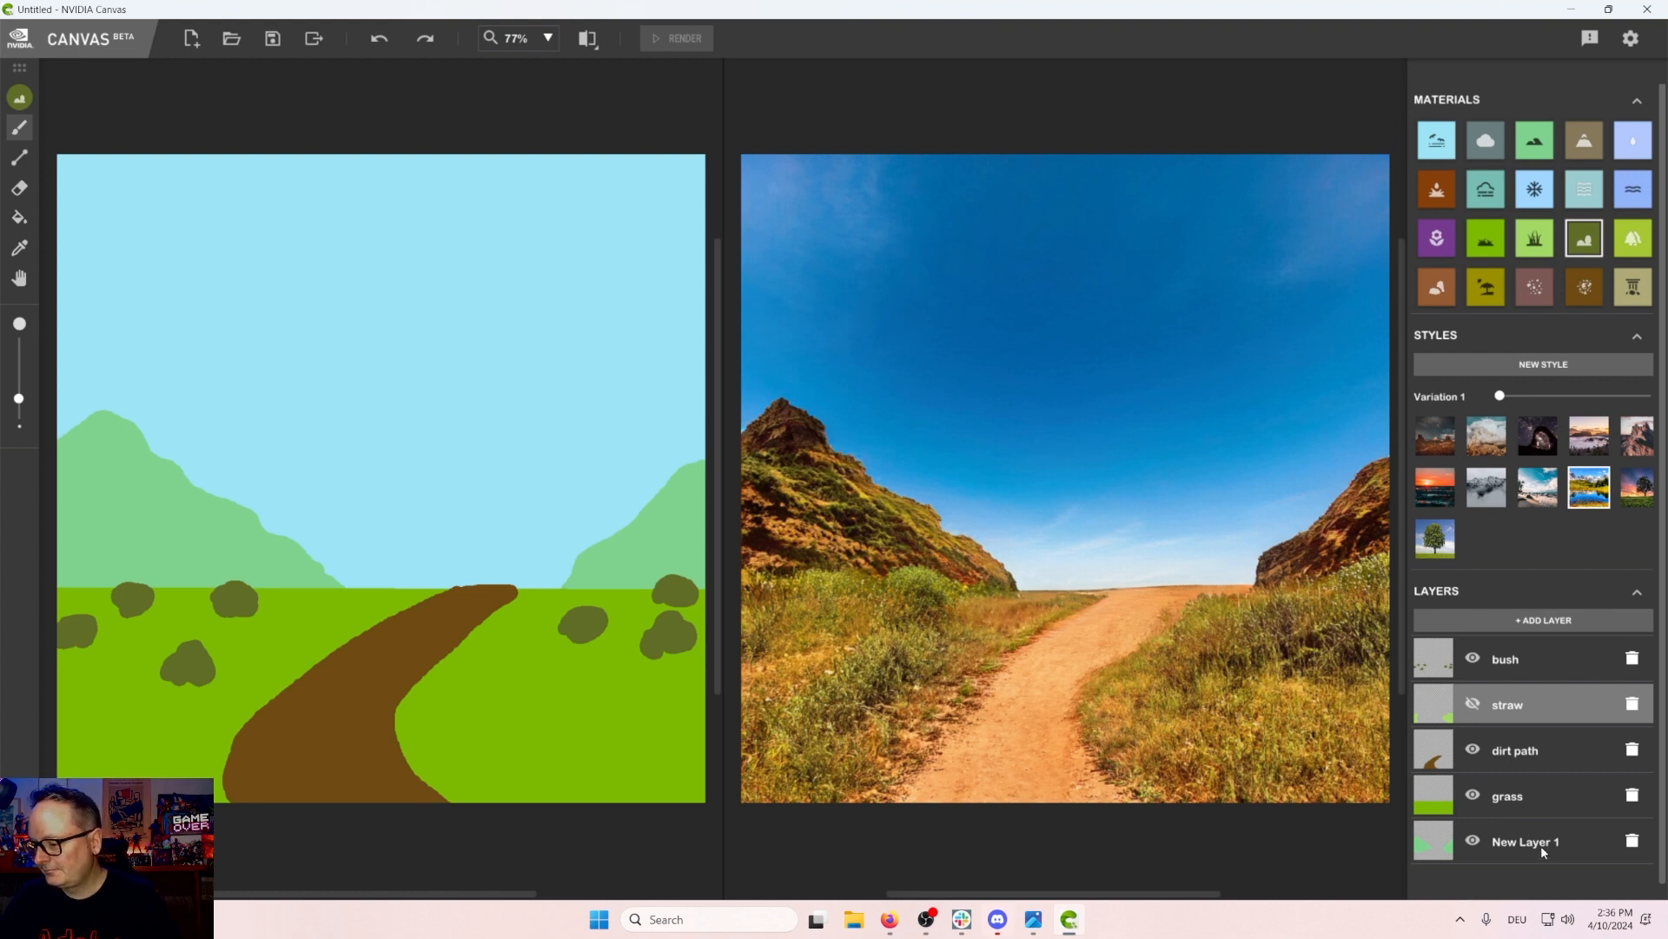
{"action": "left_click", "coordinate": [1546, 622]}
{"action": "scroll", "coordinate": [1555, 648], "scroll_direction": "down", "scroll_amount": 1}
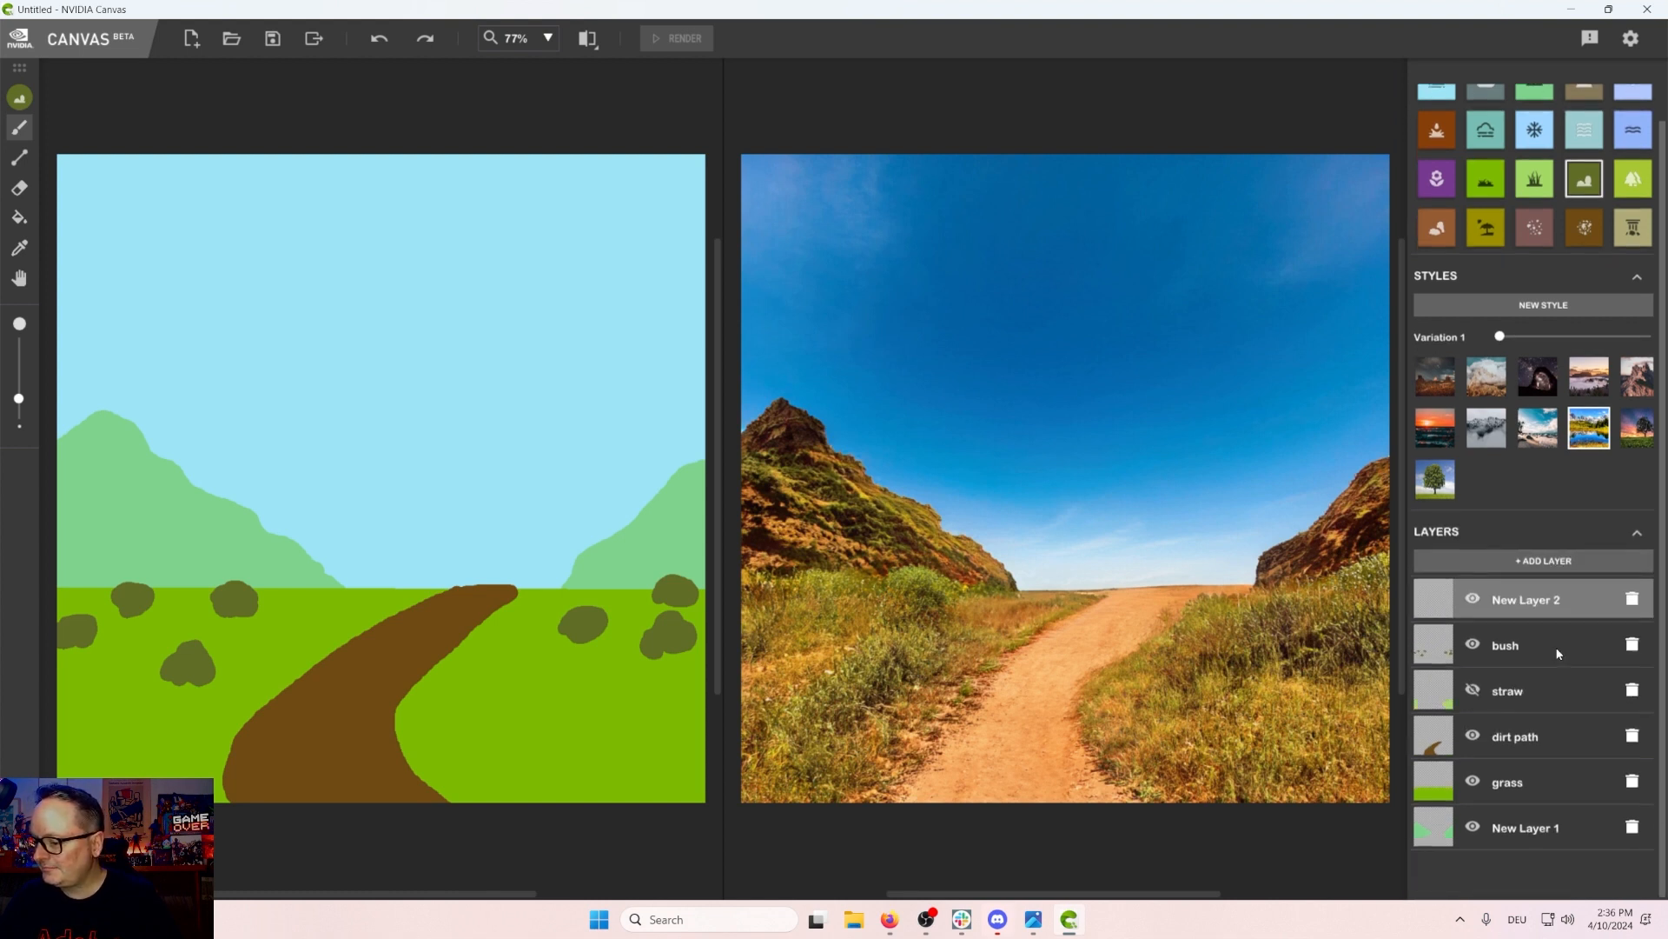
Step: Move the new layer to the bottom of the stack and rename the mountain layer as hill
{"action": "left_click_drag", "start_coordinate": [1523, 611], "coordinate": [1535, 841]}
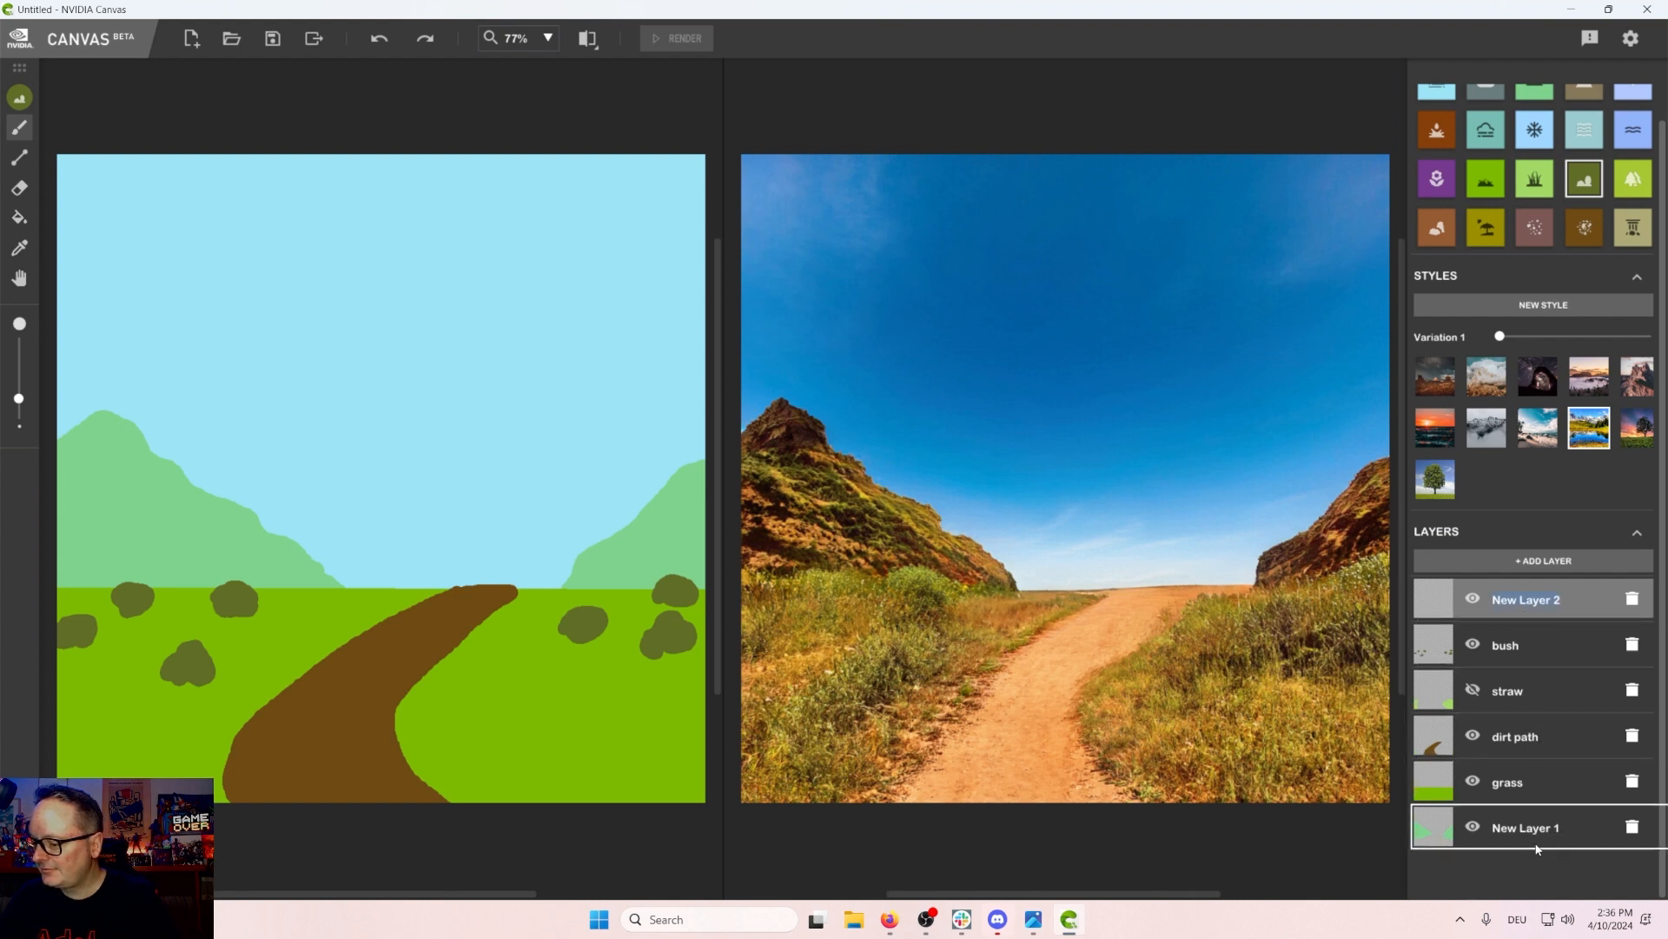
{"action": "left_click", "coordinate": [1529, 784]}
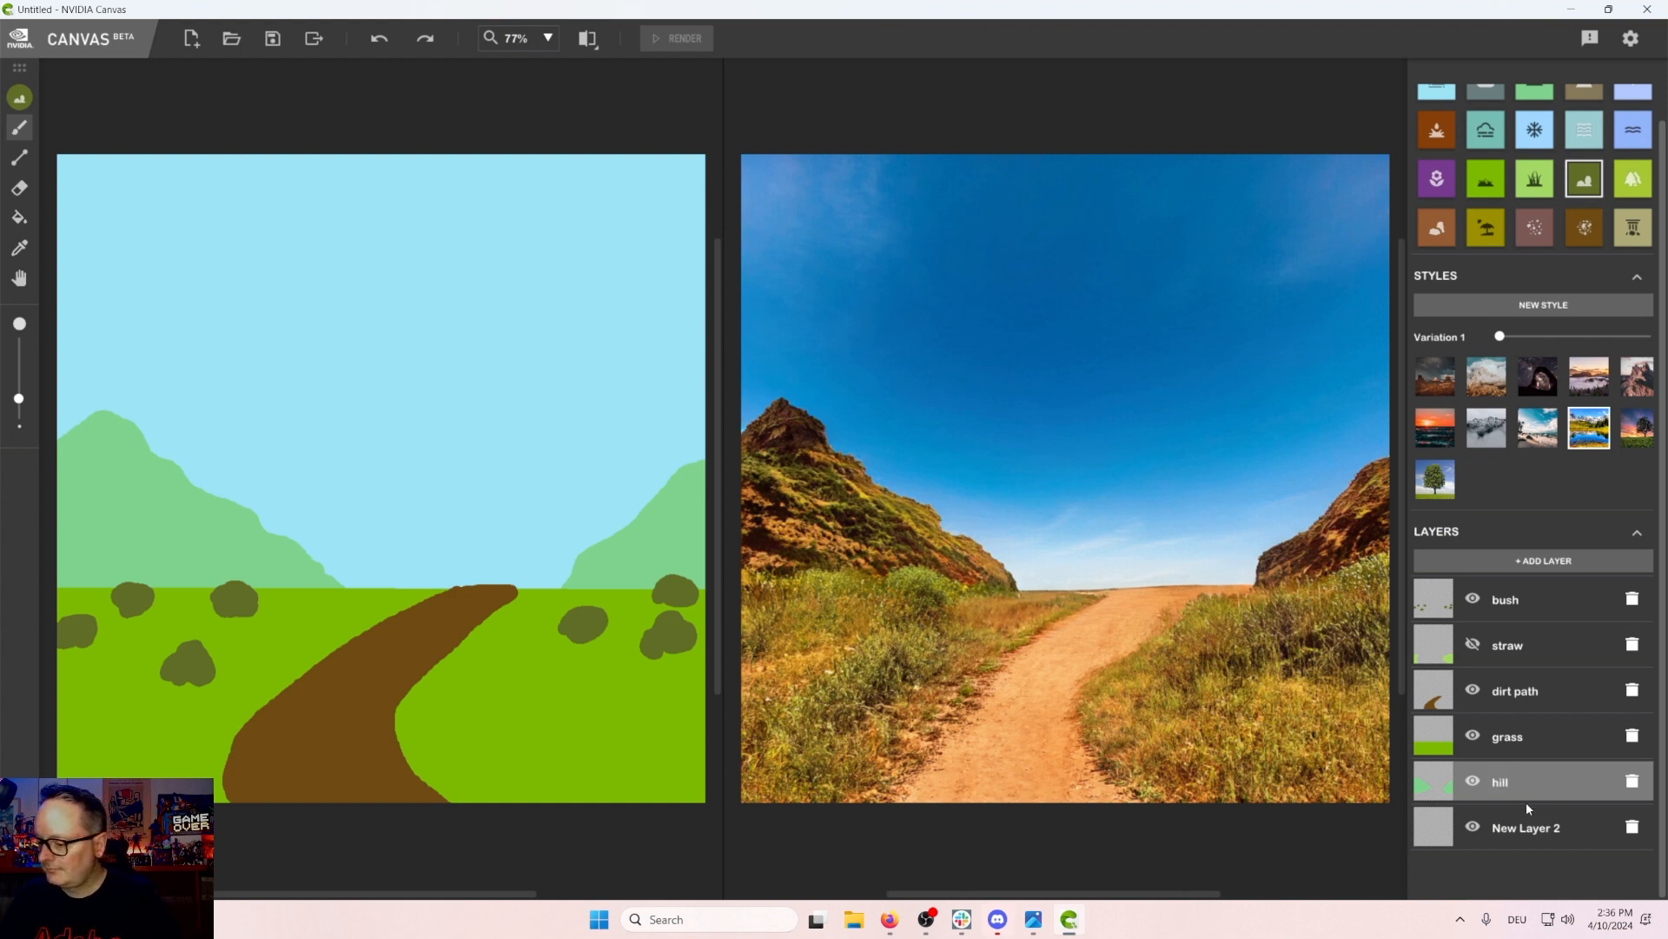
Step: Select a vegetation material and paint a yellow-green fringe along both mountain ridges on the bottom layer
{"action": "left_click", "coordinate": [1524, 826]}
{"action": "scroll", "coordinate": [1603, 287], "scroll_direction": "up", "scroll_amount": 1}
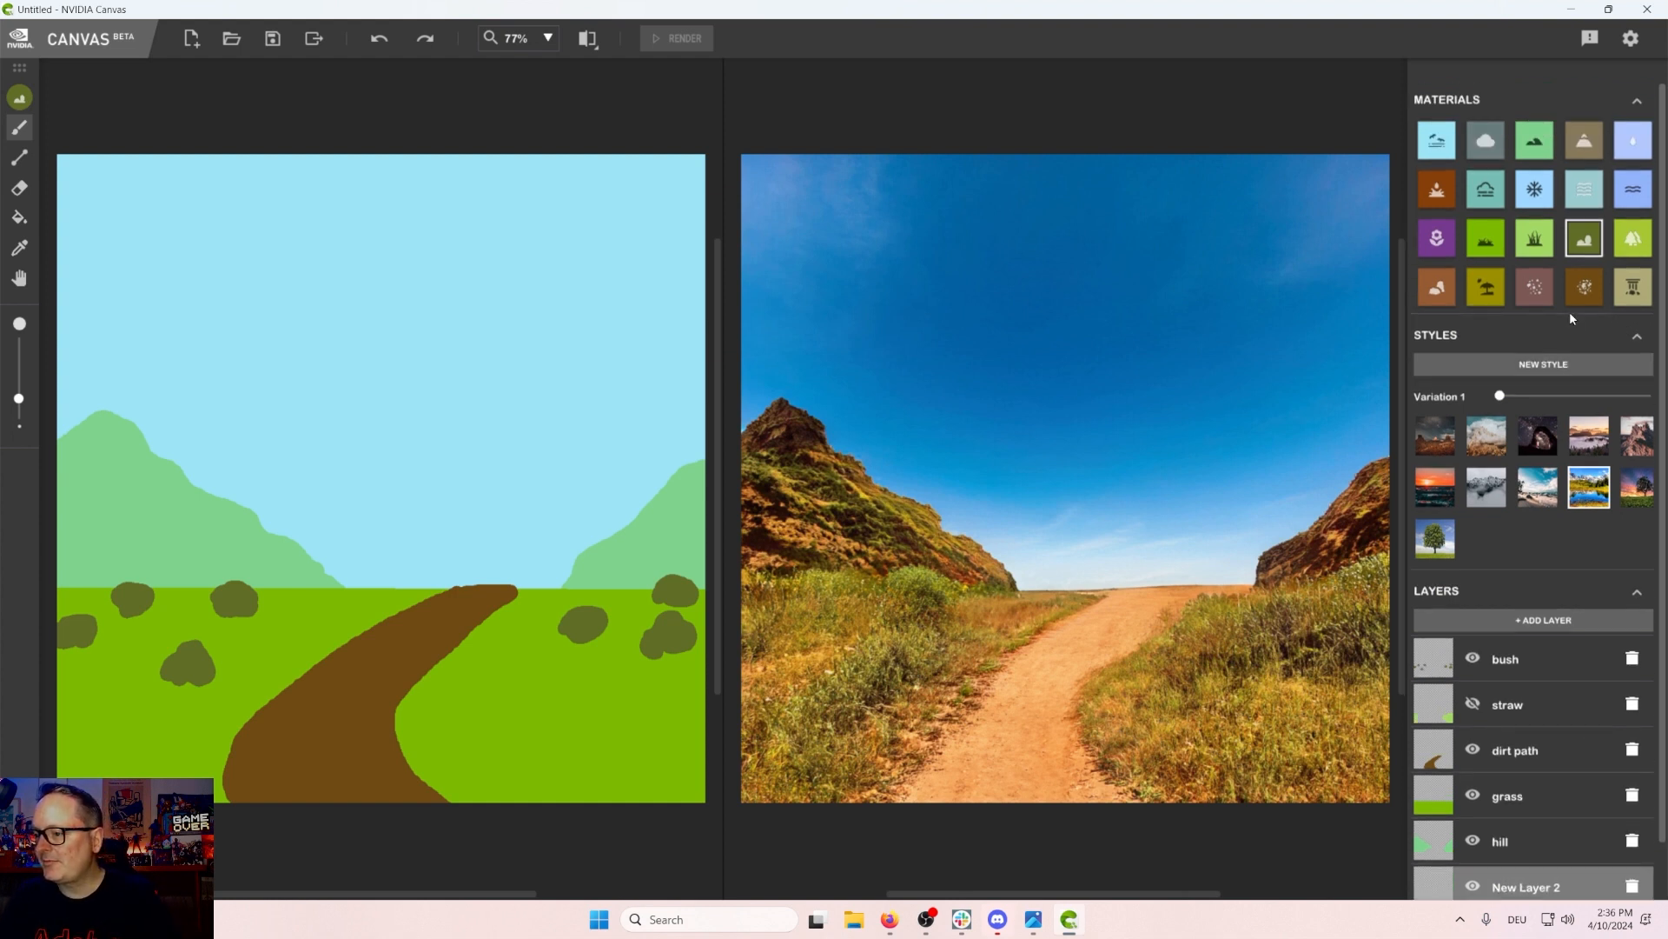
{"action": "left_click", "coordinate": [1633, 238]}
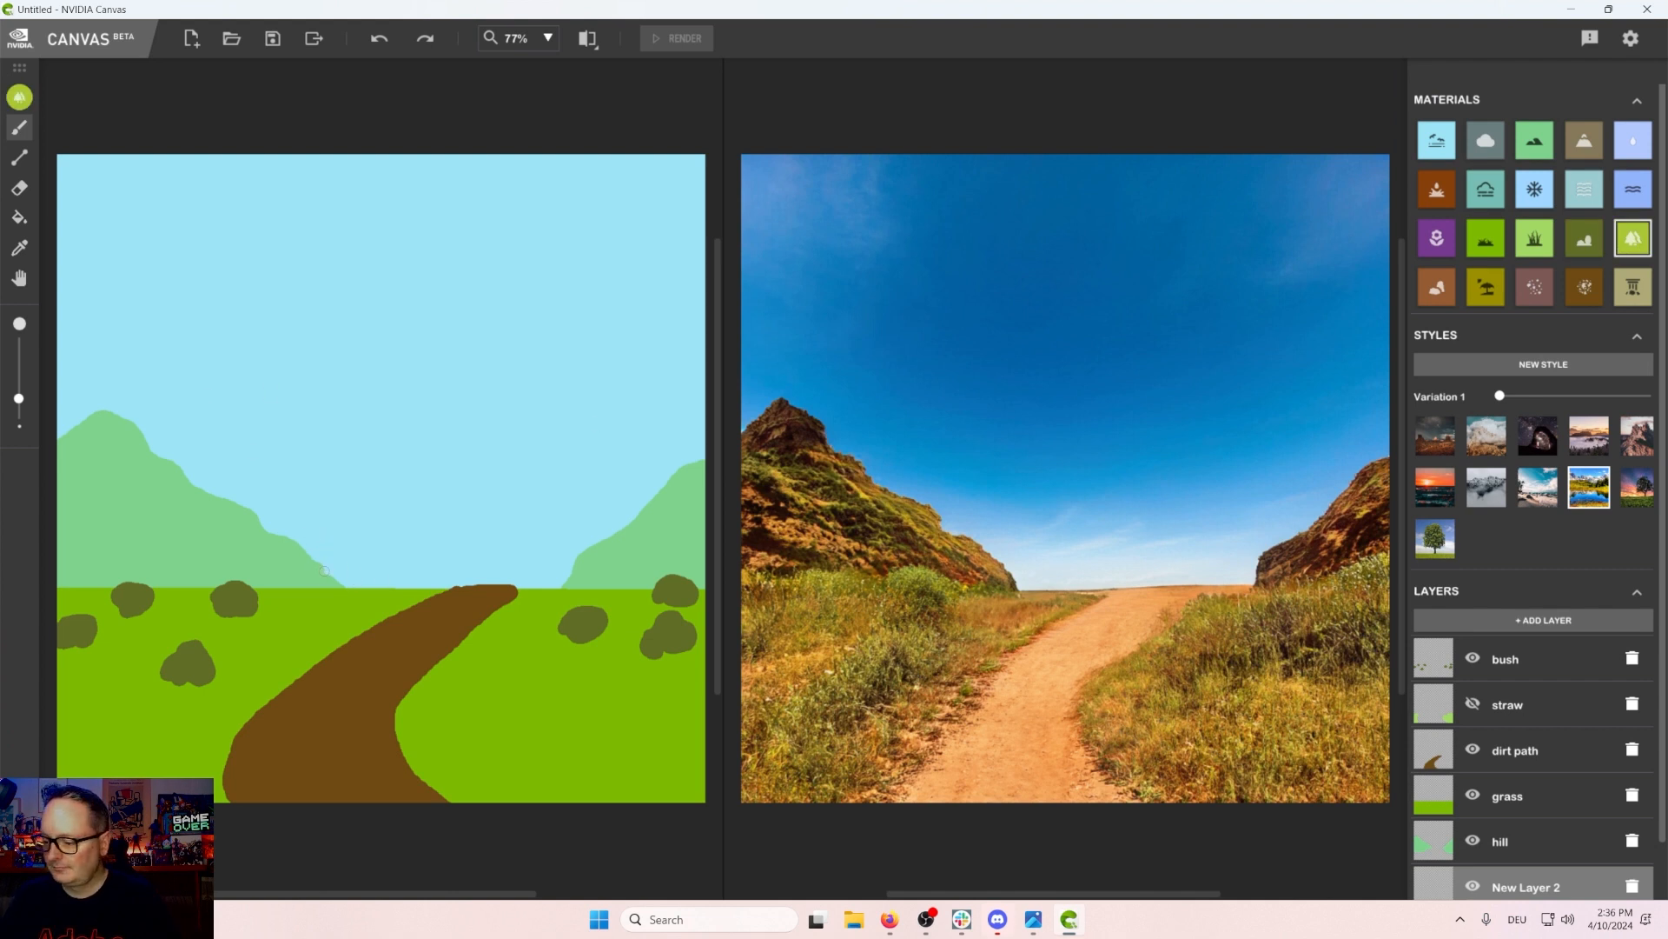
{"action": "mouse_move", "coordinate": [296, 542]}
{"action": "left_mouse_down"}
{"action": "mouse_move", "coordinate": [255, 507]}
{"action": "mouse_move", "coordinate": [223, 507]}
{"action": "mouse_move", "coordinate": [249, 501]}
{"action": "mouse_move", "coordinate": [164, 467]}
{"action": "mouse_move", "coordinate": [146, 426]}
{"action": "mouse_move", "coordinate": [67, 424]}
{"action": "left_mouse_up"}
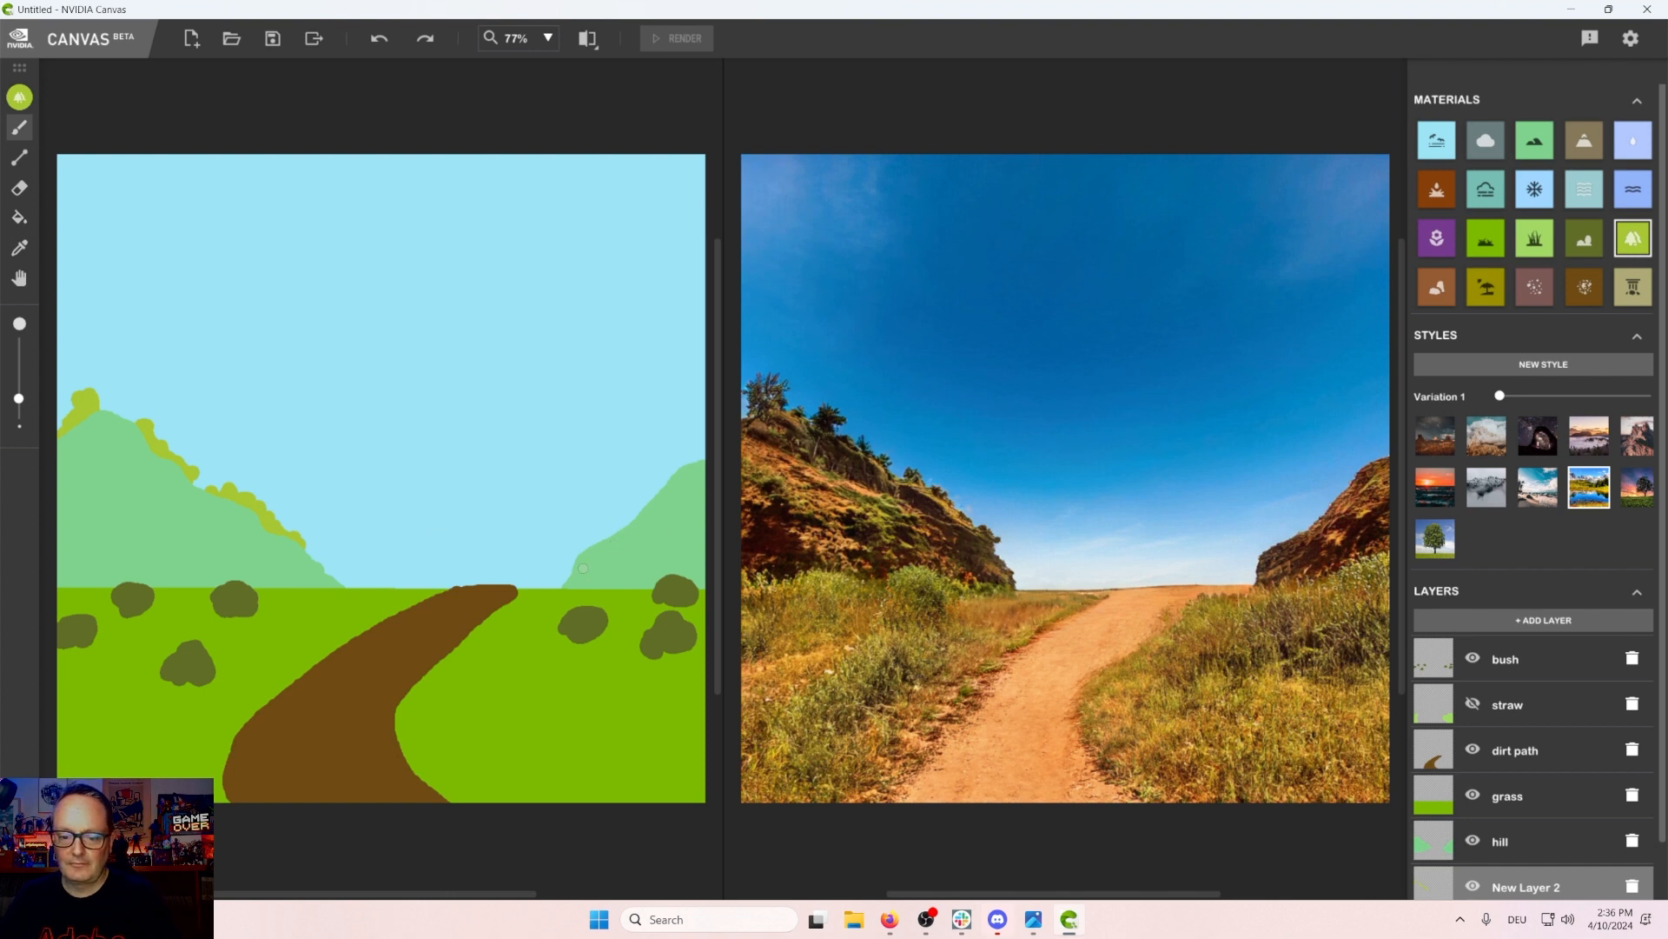
{"action": "left_click_drag", "start_coordinate": [611, 535], "coordinate": [710, 448]}
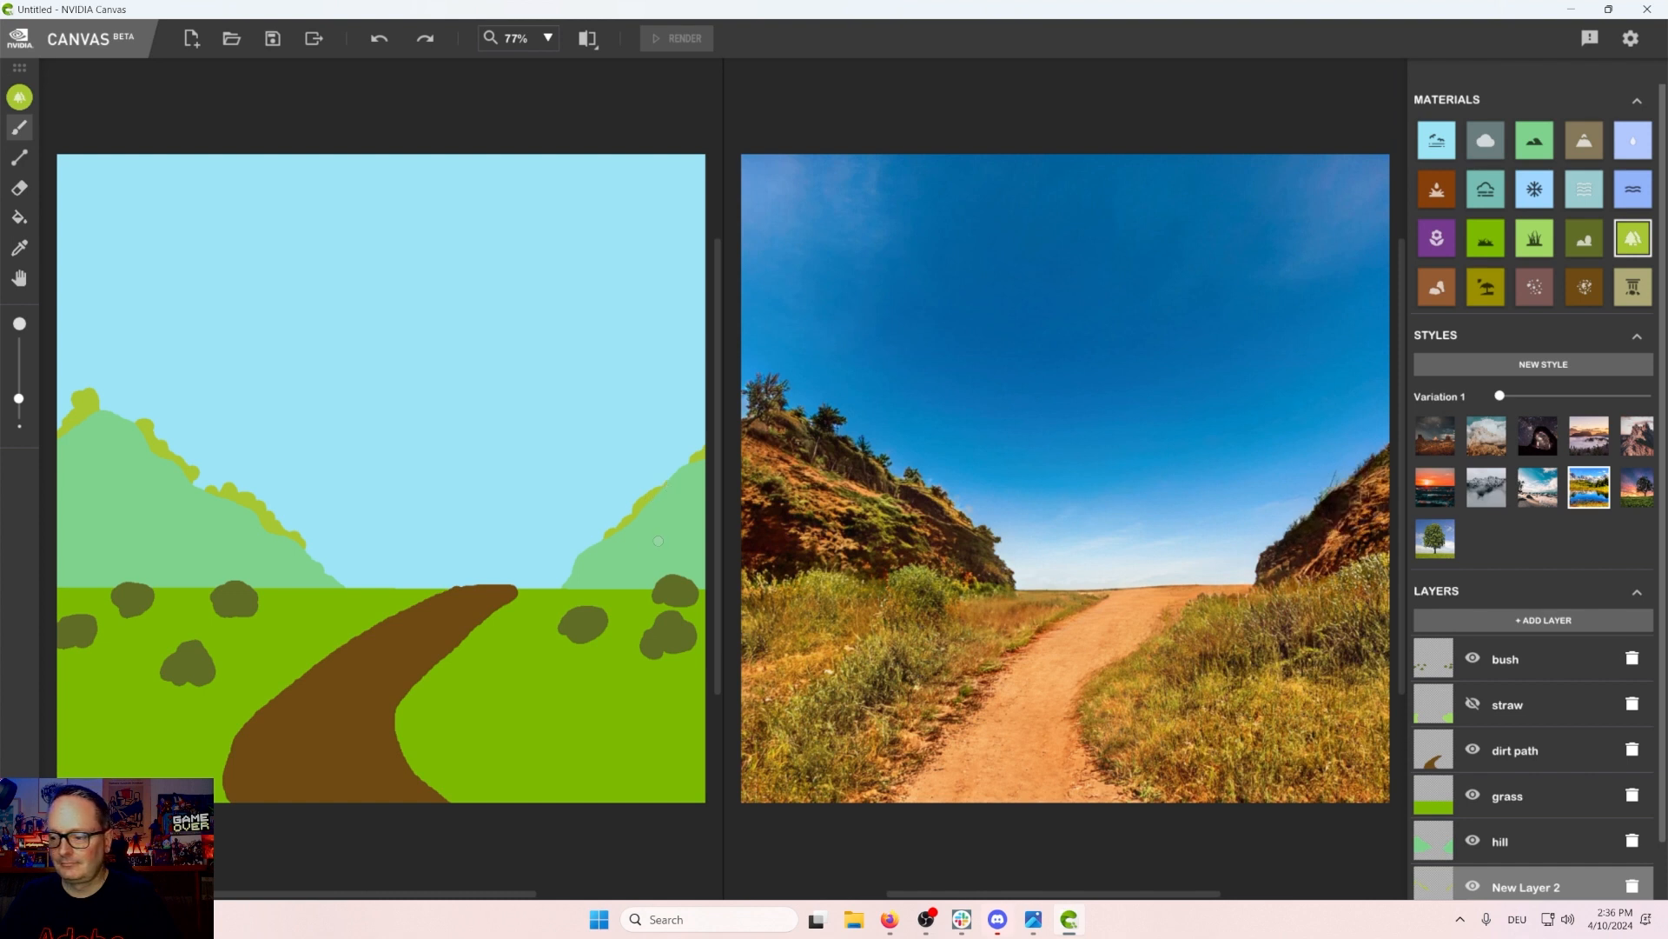
{"action": "left_click_drag", "start_coordinate": [606, 538], "coordinate": [555, 587]}
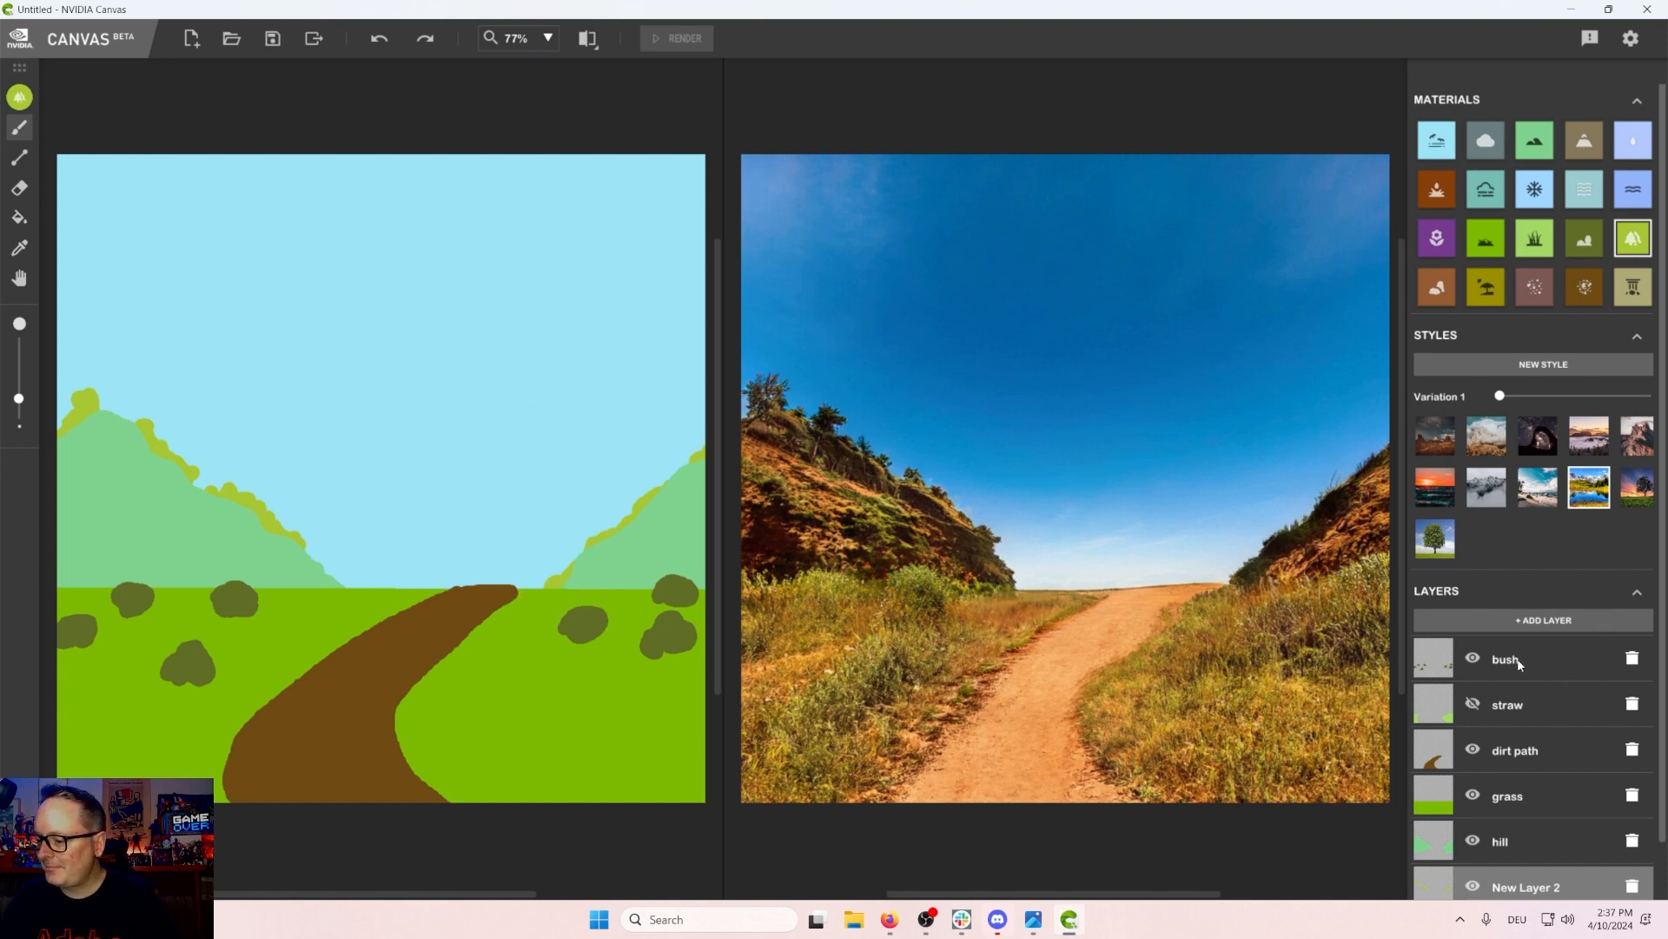
Step: Add a new layer and move it between the grass and hill layers
{"action": "left_click", "coordinate": [1551, 622]}
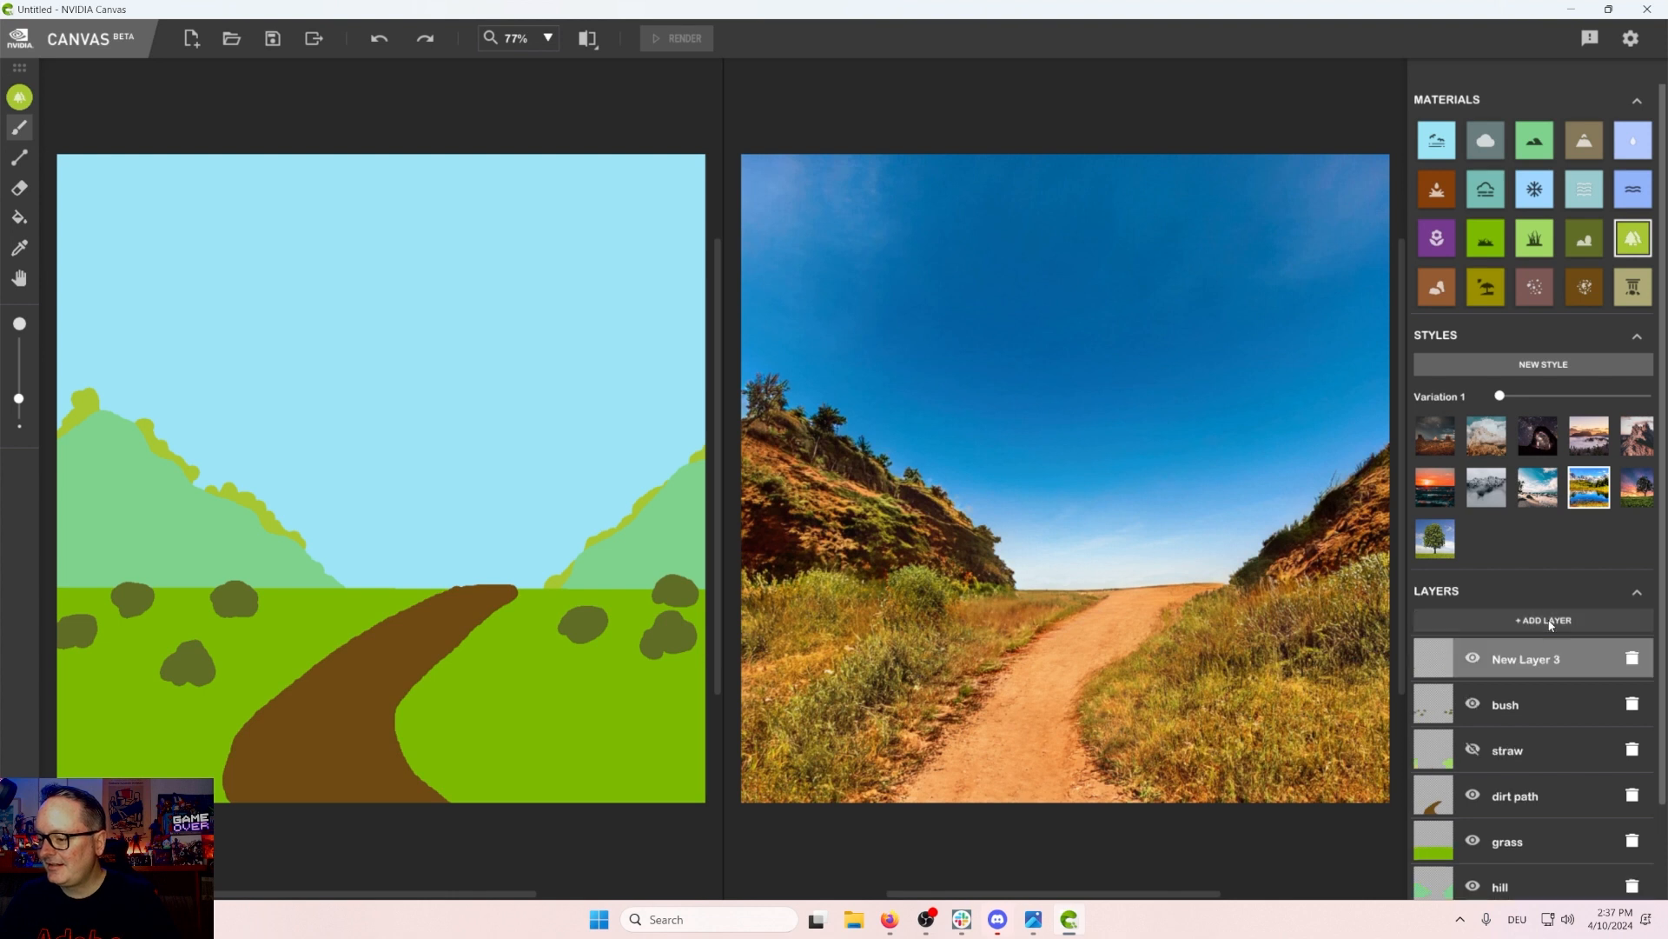
{"action": "scroll", "coordinate": [1564, 687], "scroll_direction": "down", "scroll_amount": 2}
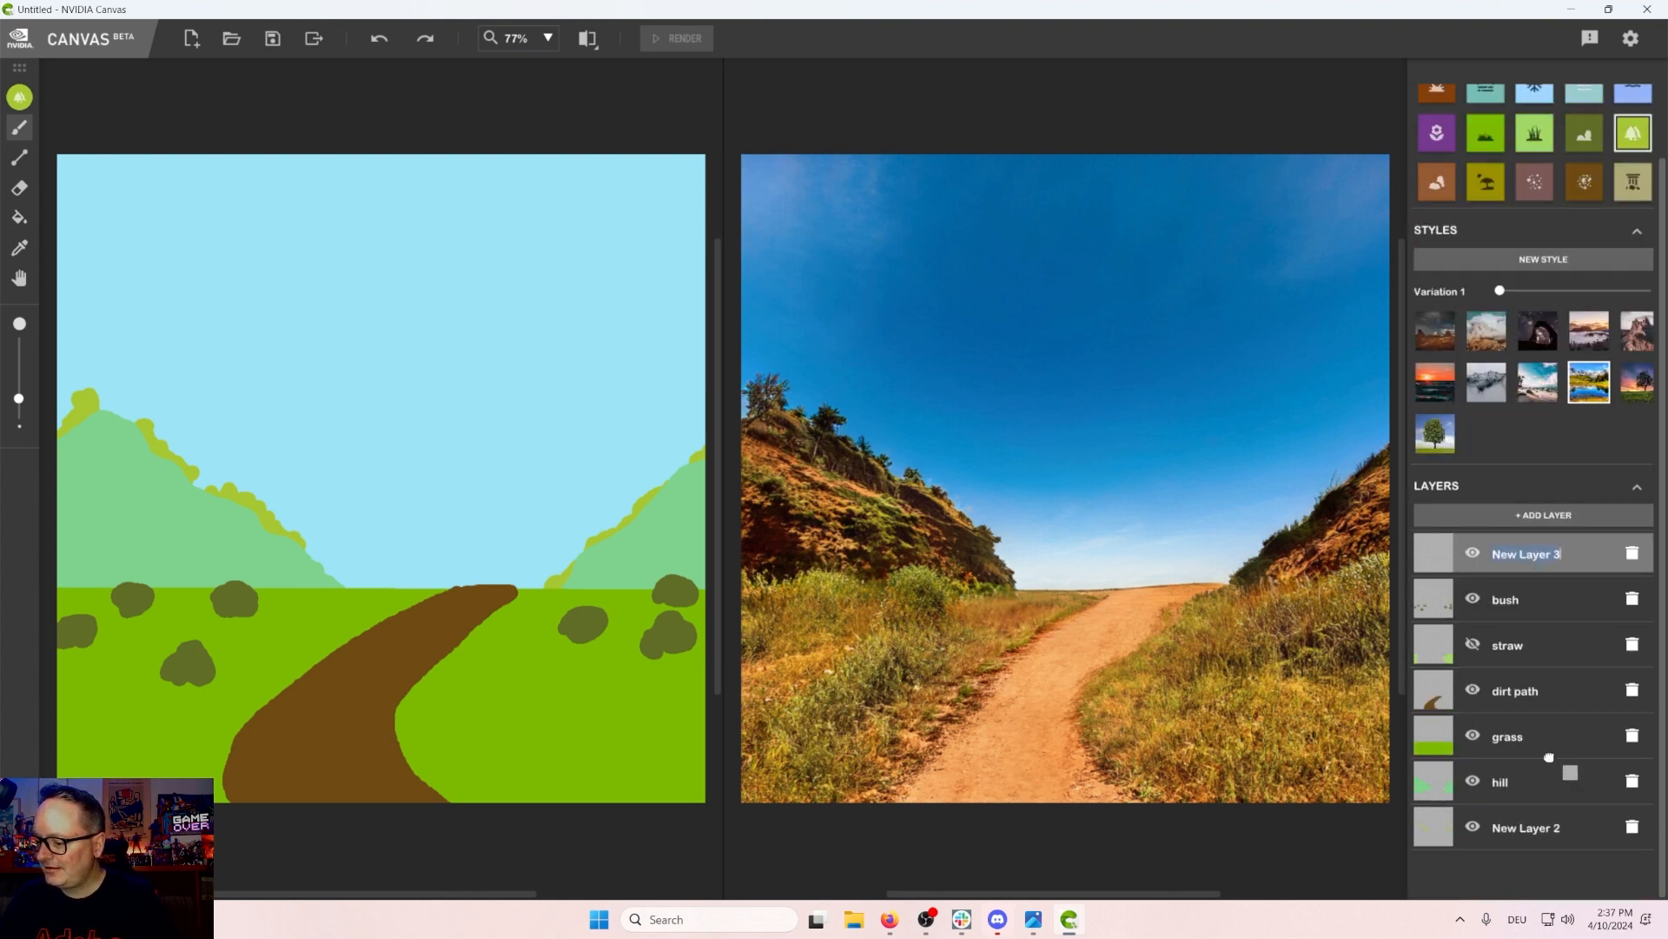
{"action": "left_click_drag", "start_coordinate": [1551, 751], "coordinate": [1552, 752]}
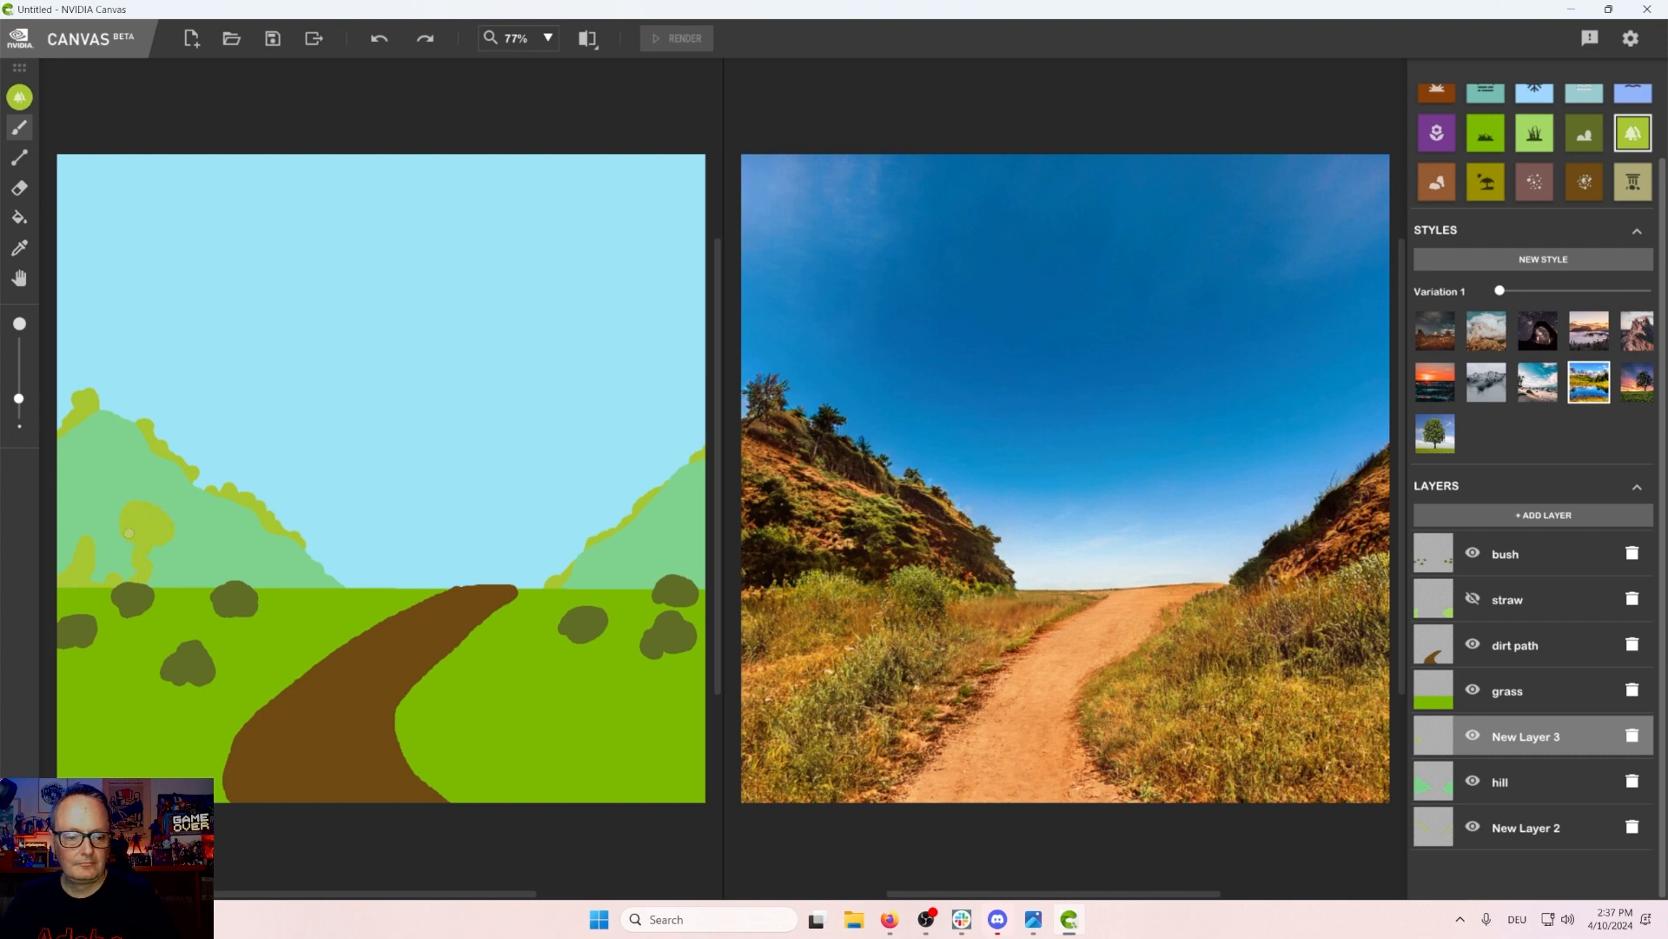
Step: Paint yellow-green plant patches at the base of the left mountain and rename the new layer as plants
{"action": "left_click_drag", "start_coordinate": [147, 539], "coordinate": [146, 590]}
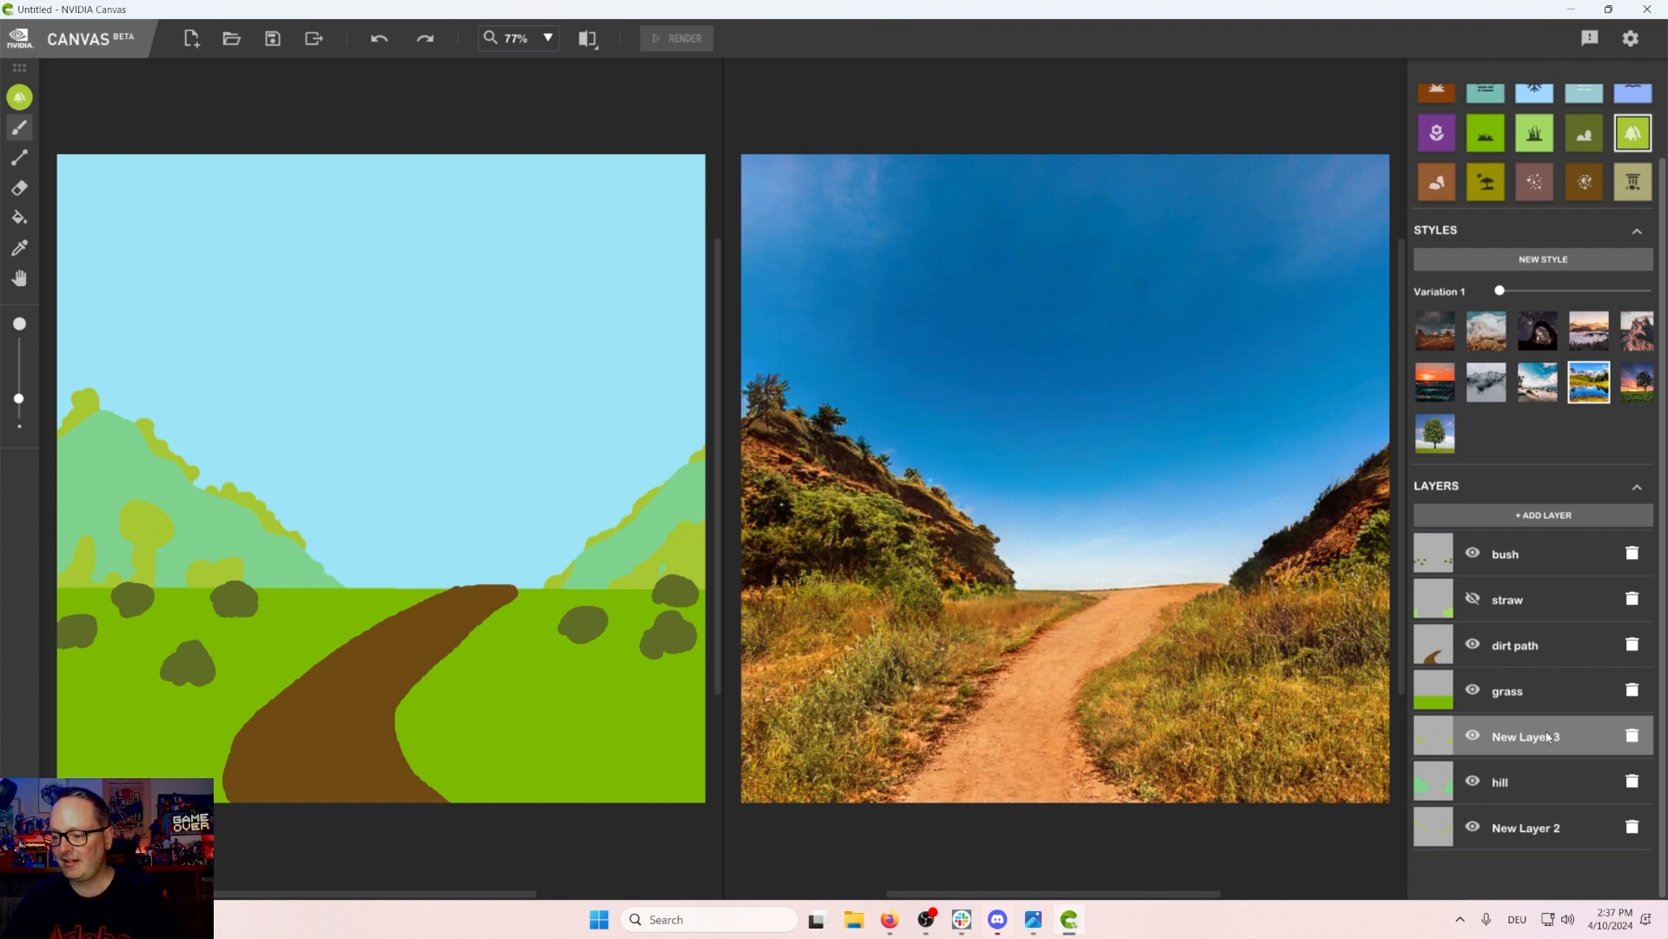
{"action": "type", "text": "plants"}
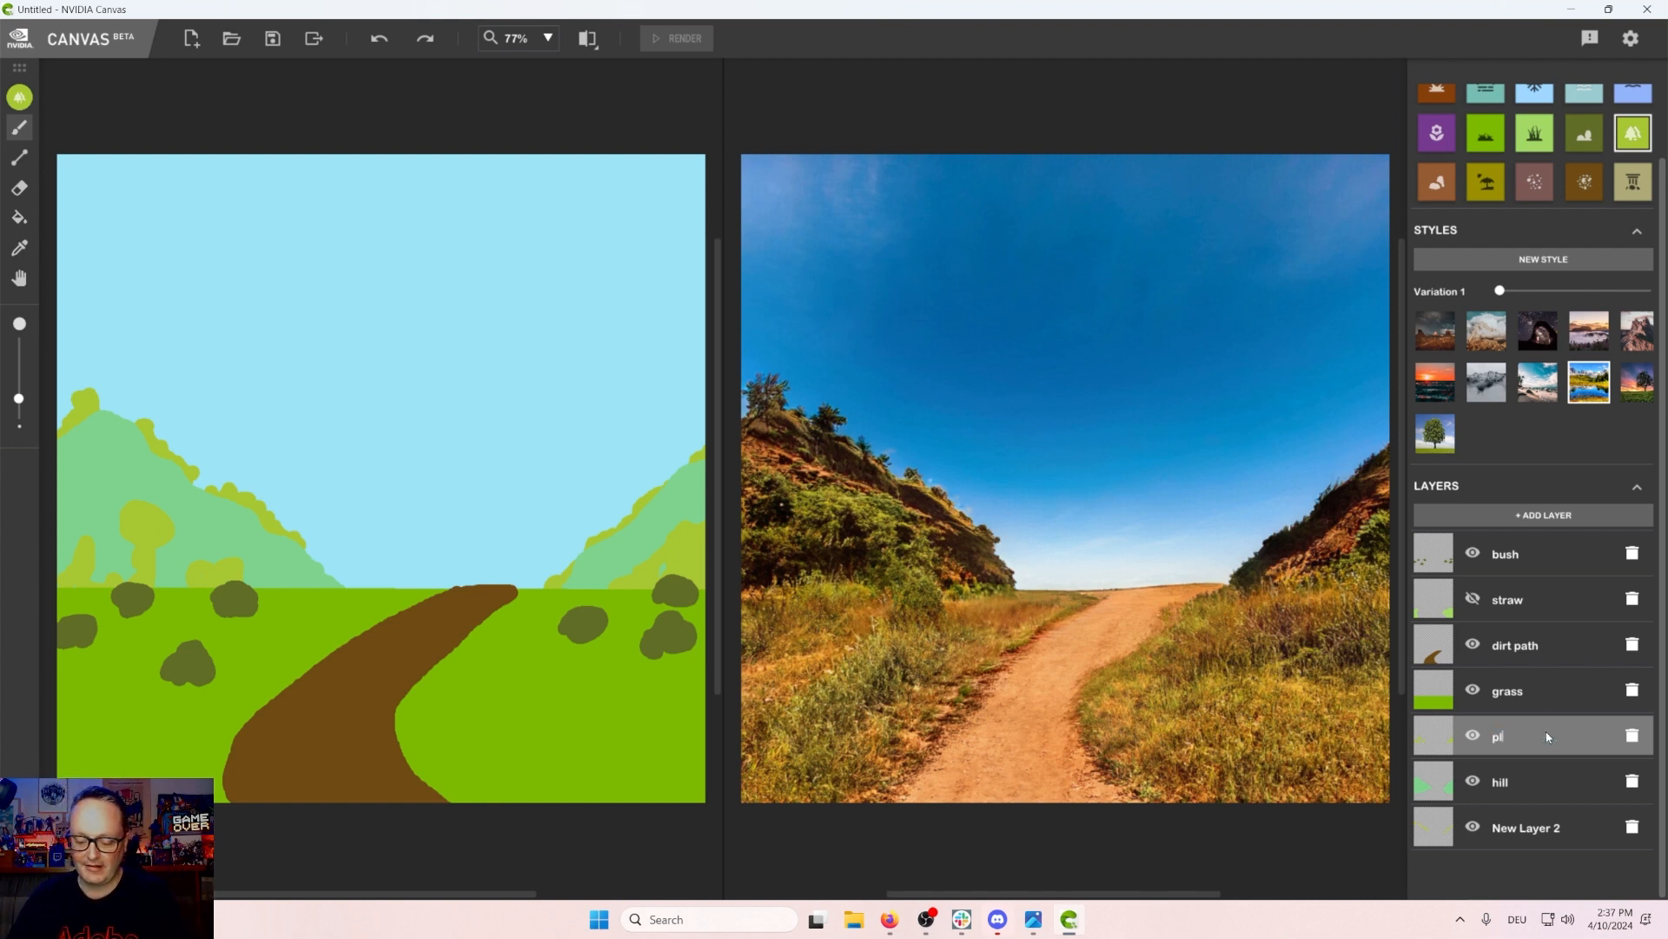
{"action": "key", "text": "BackSpace"}
{"action": "key", "text": "BackSpace"}
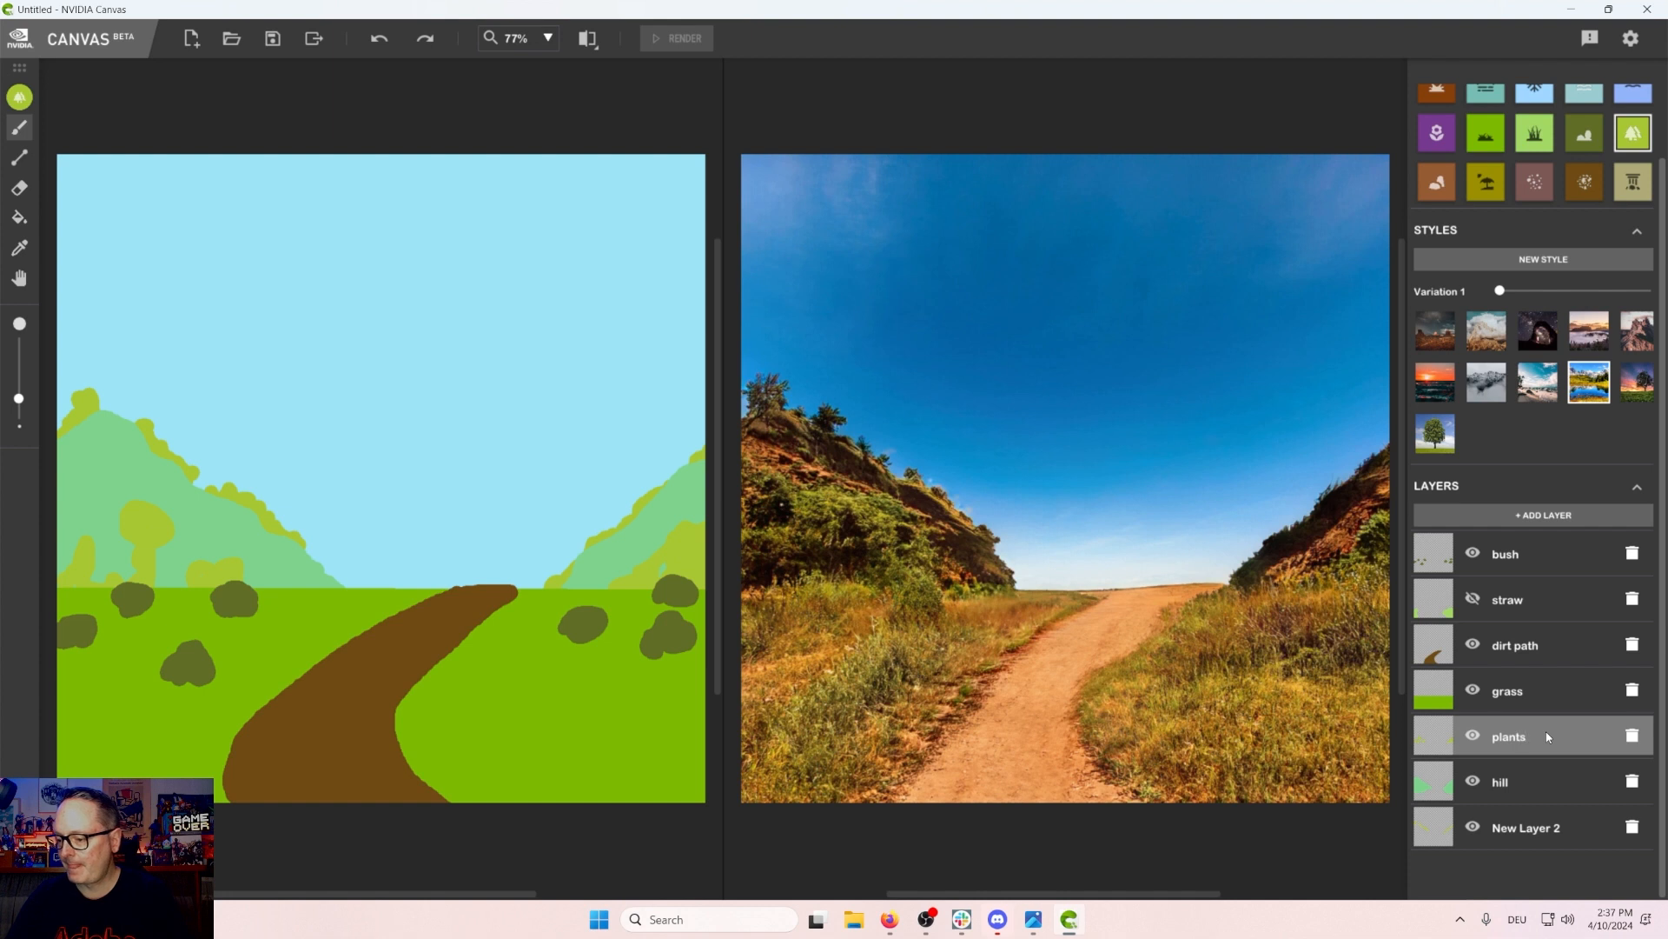
Step: Add a new layer at the top of the stack and paint a tree in the middle of the horizon
{"action": "left_click", "coordinate": [1558, 522]}
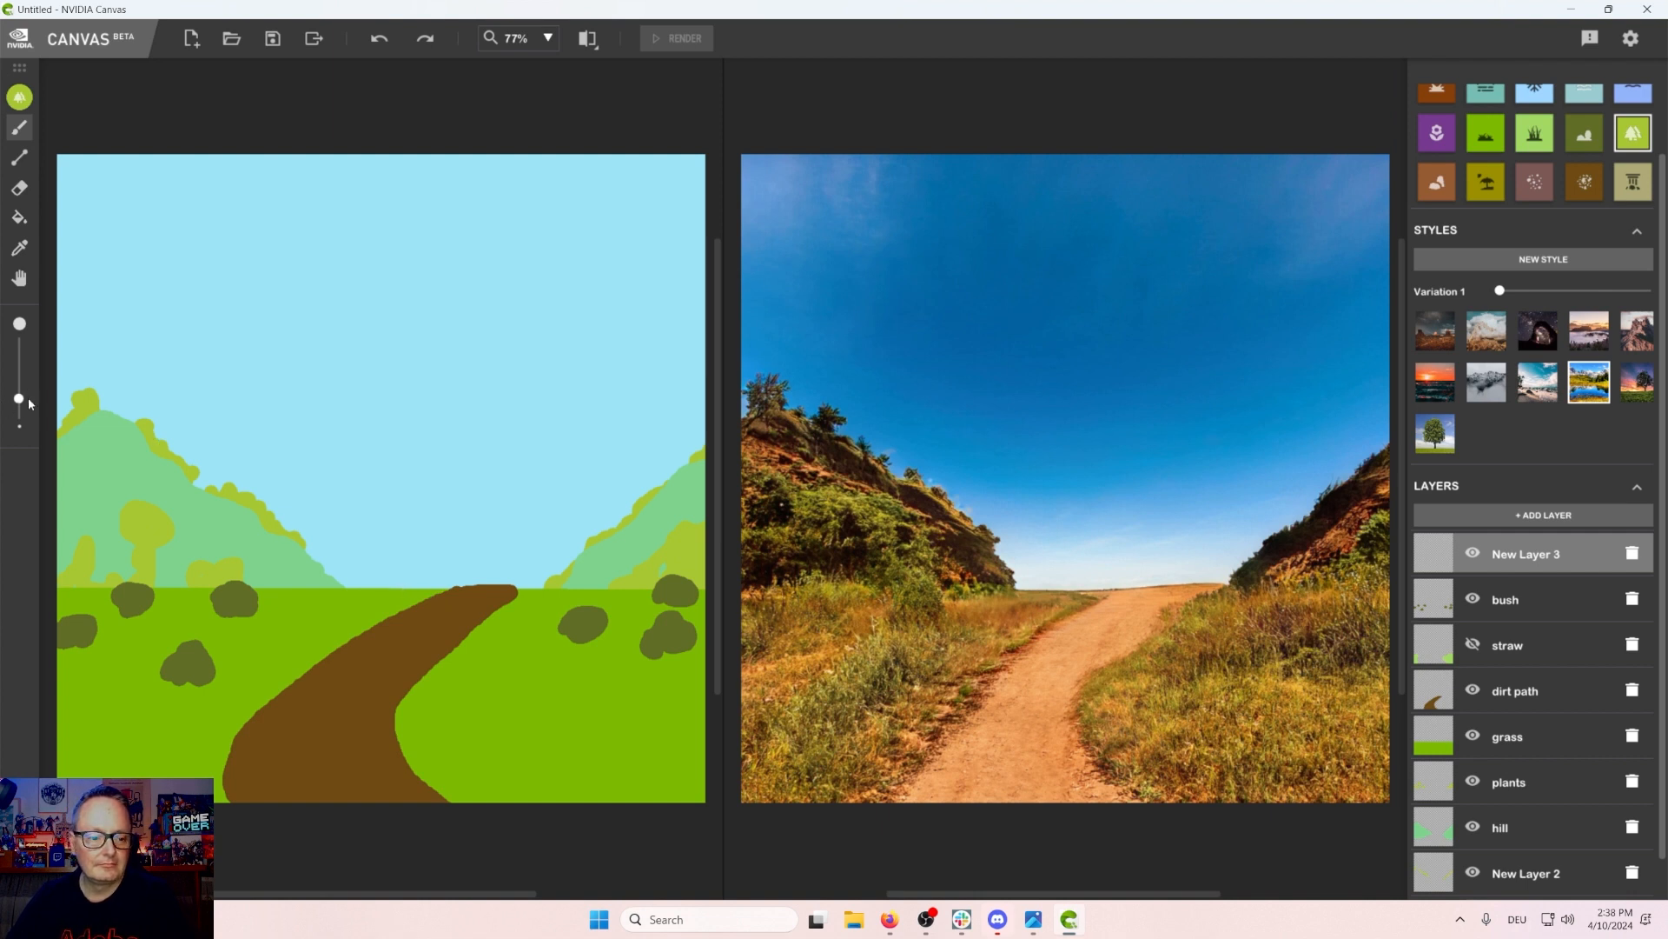
{"action": "left_click_drag", "start_coordinate": [19, 399], "coordinate": [19, 401]}
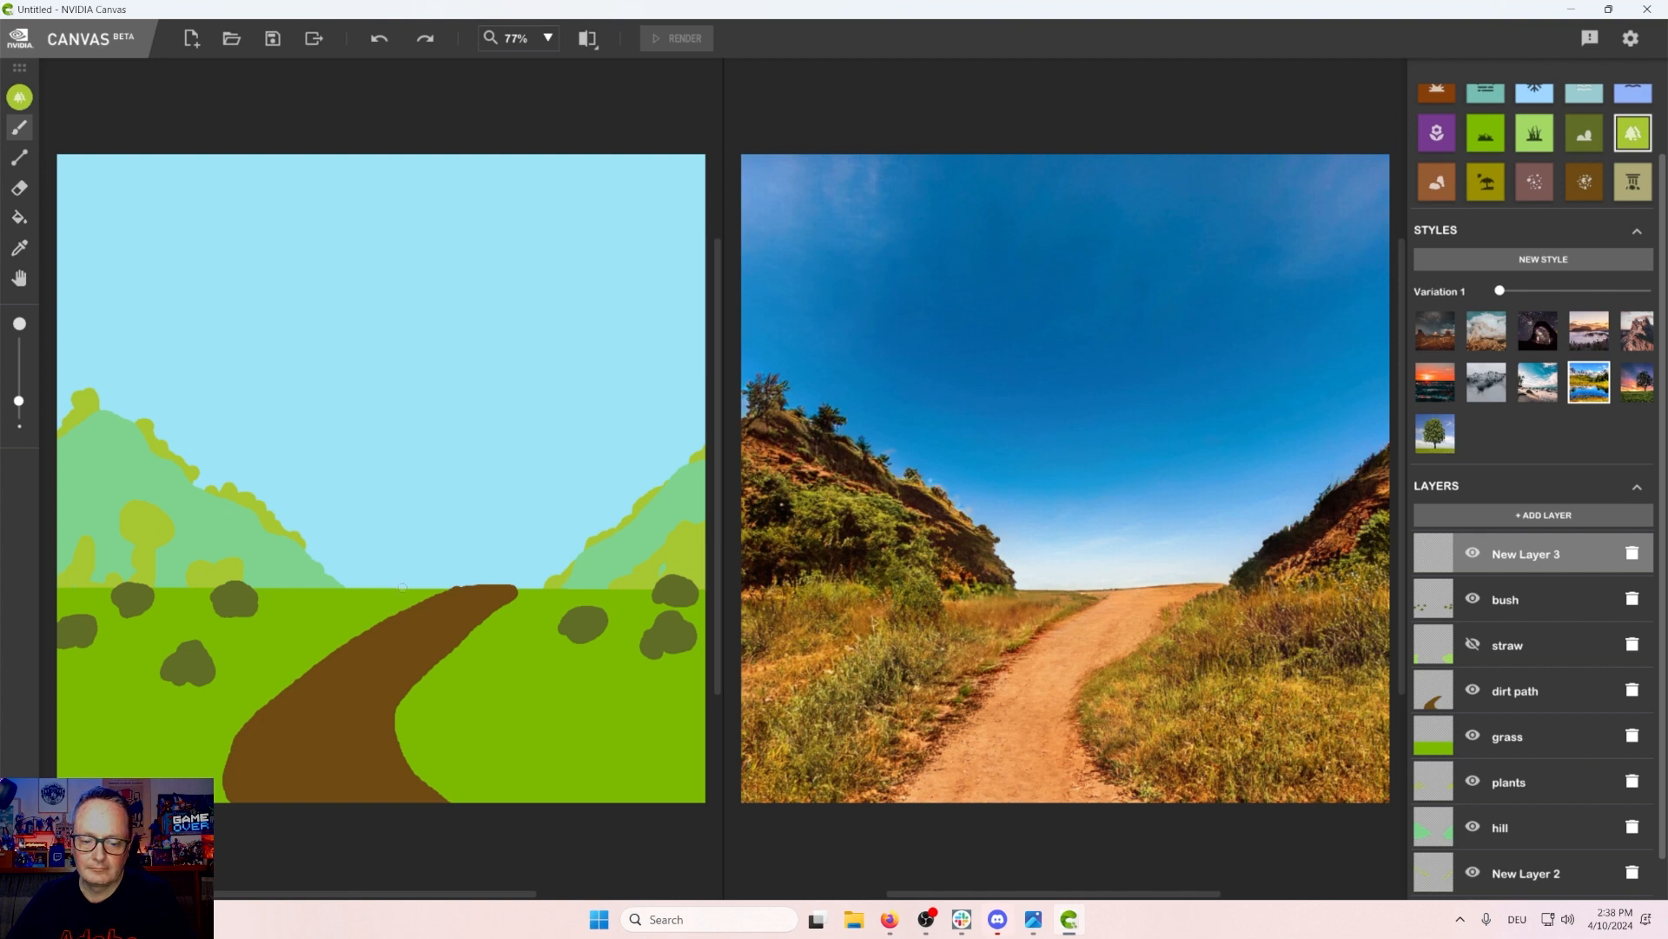
{"action": "mouse_move", "coordinate": [402, 587]}
{"action": "left_mouse_down"}
{"action": "mouse_move", "coordinate": [405, 548]}
{"action": "mouse_move", "coordinate": [433, 533]}
{"action": "mouse_move", "coordinate": [369, 521]}
{"action": "mouse_move", "coordinate": [421, 516]}
{"action": "mouse_move", "coordinate": [407, 486]}
{"action": "mouse_move", "coordinate": [452, 535]}
{"action": "mouse_move", "coordinate": [352, 523]}
{"action": "mouse_move", "coordinate": [388, 494]}
{"action": "mouse_move", "coordinate": [390, 507]}
{"action": "left_mouse_up"}
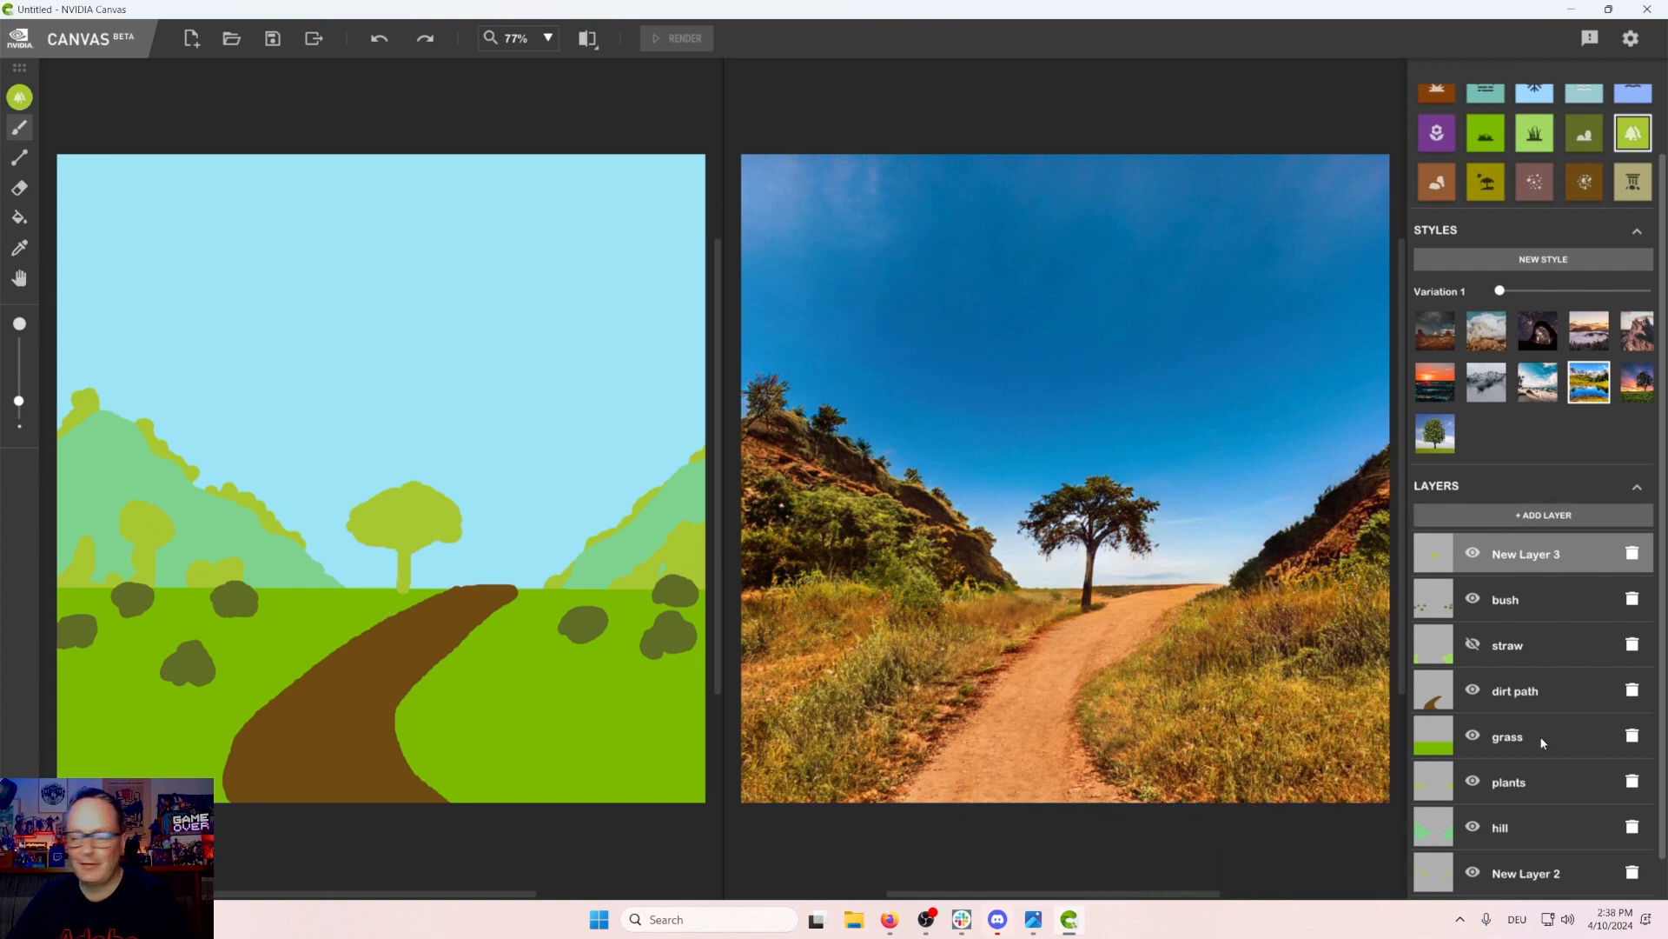
Step: Rename the top layer as tree
{"action": "left_click", "coordinate": [19, 279]}
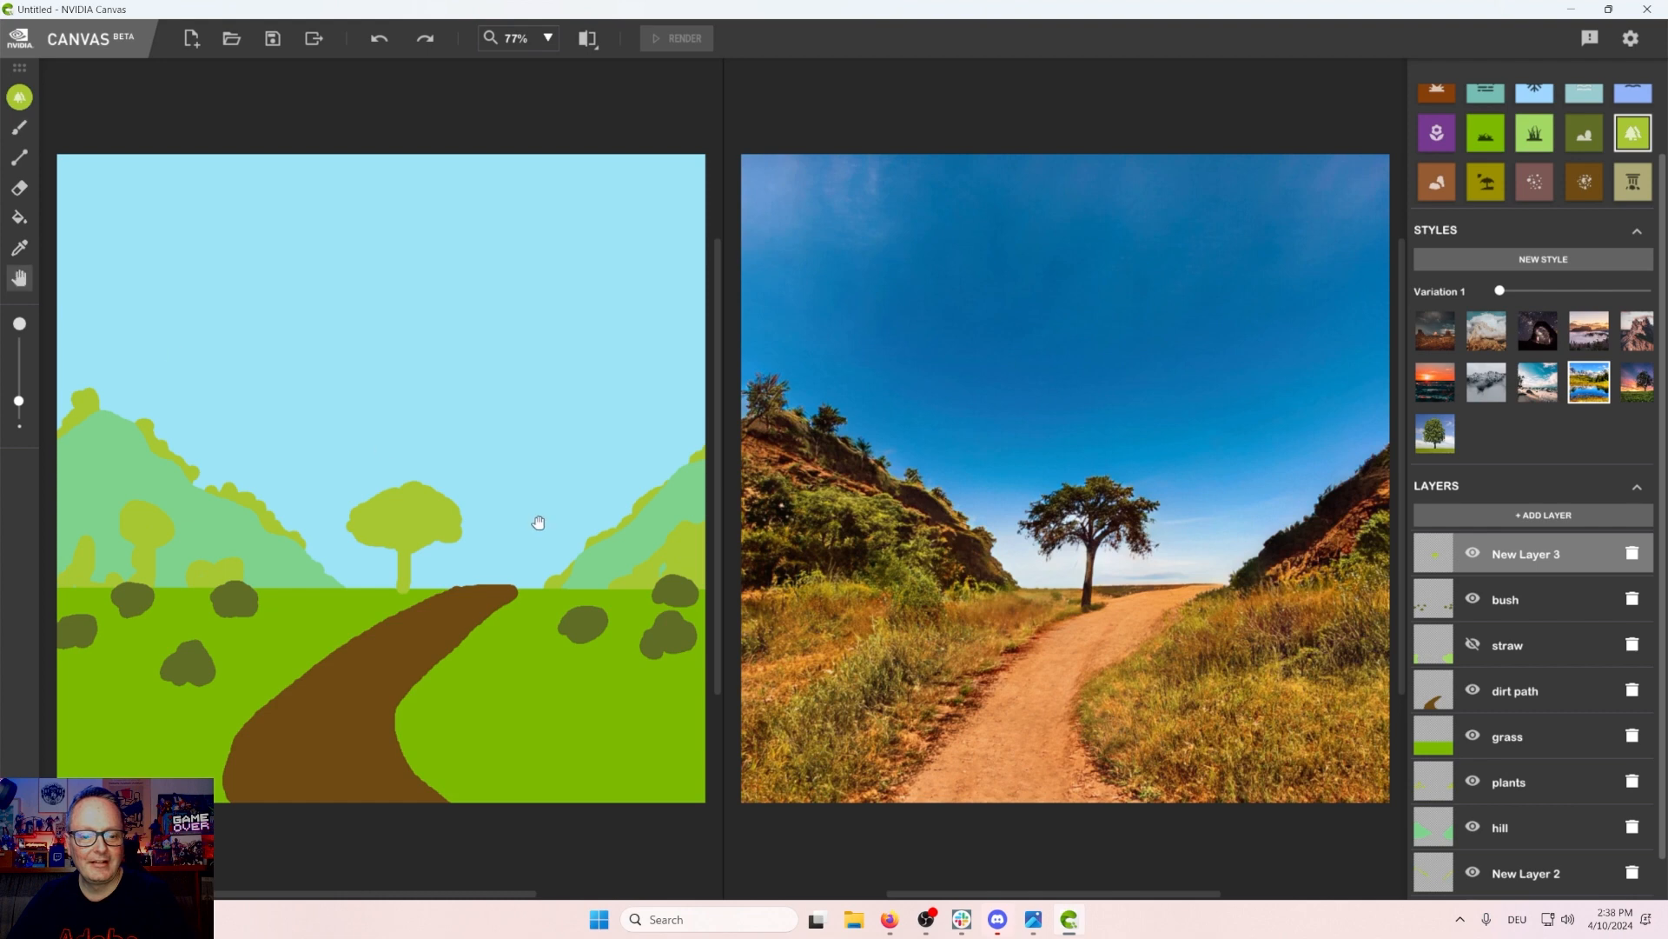
{"action": "mouse_move", "coordinate": [536, 520]}
{"action": "left_mouse_down"}
{"action": "mouse_move", "coordinate": [433, 518]}
{"action": "mouse_move", "coordinate": [523, 522]}
{"action": "left_mouse_up"}
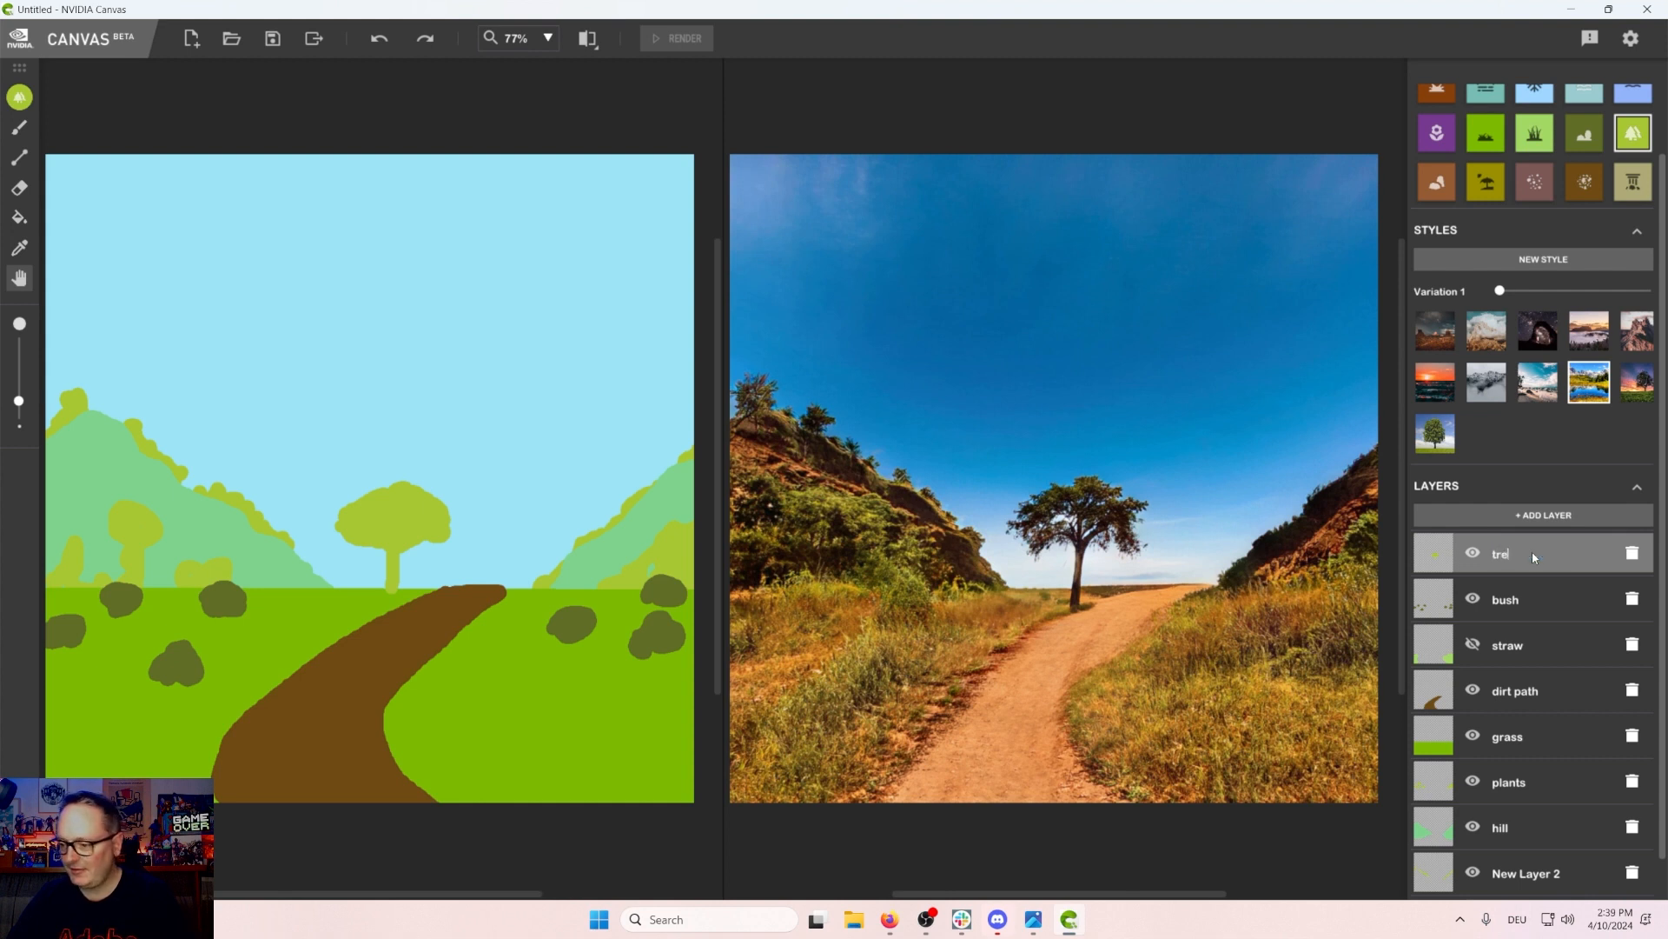
{"action": "type", "text": "e"}
{"action": "key", "text": "Return"}
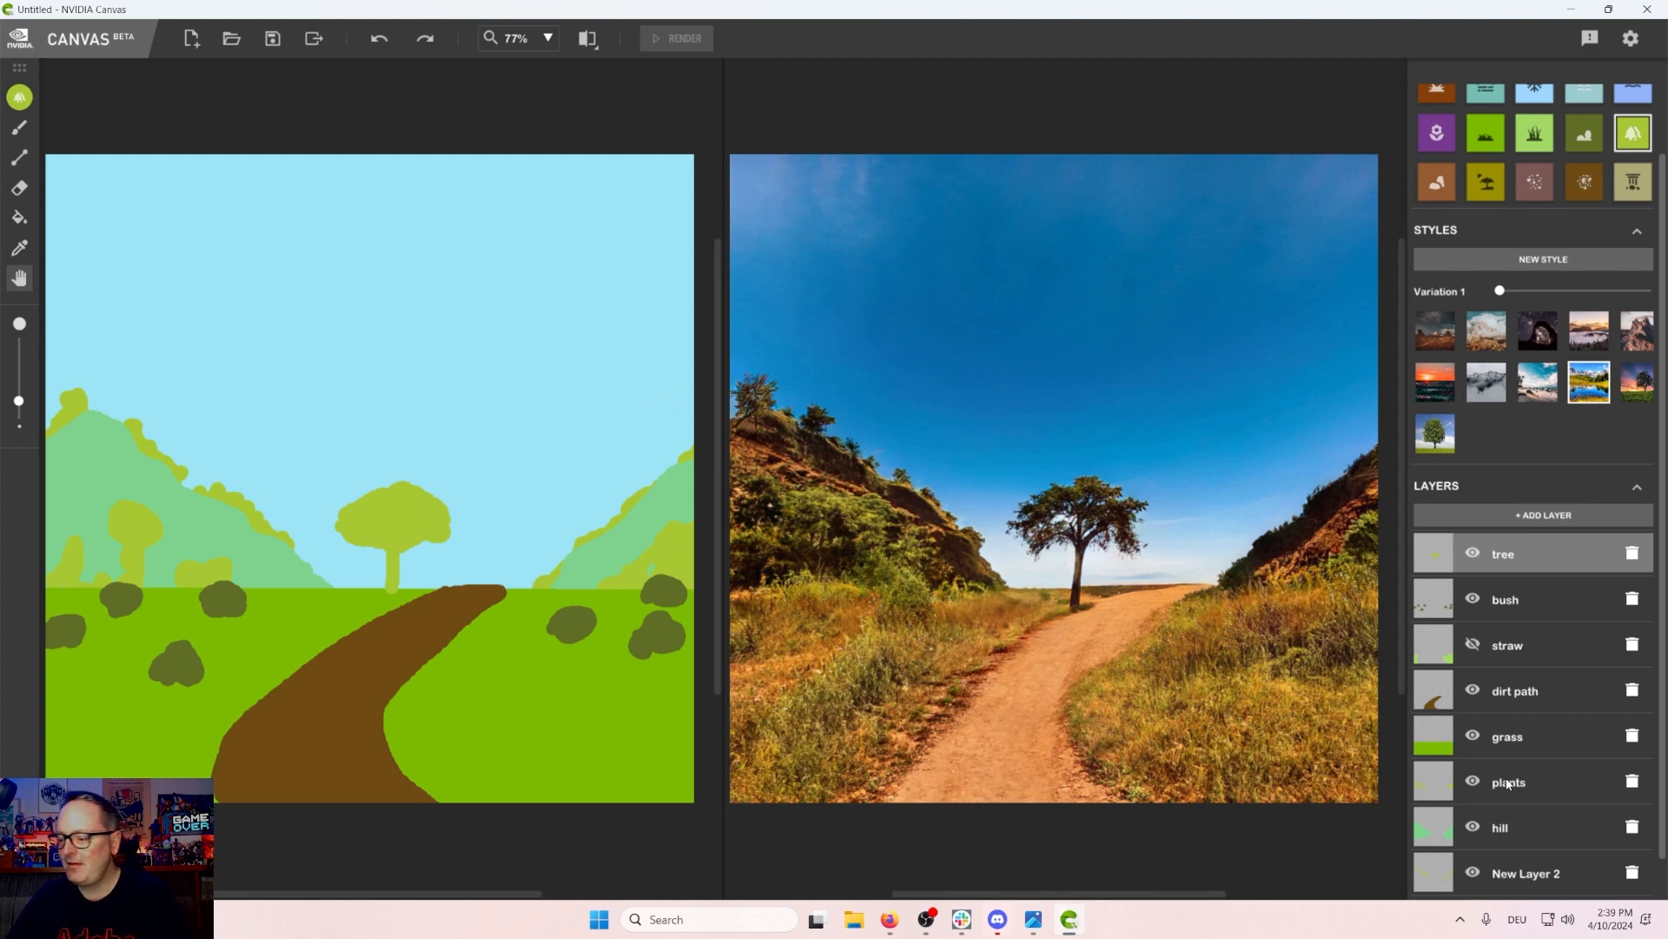
Step: Rename the bottom layer as plants2
{"action": "scroll", "coordinate": [1508, 782], "scroll_direction": "down", "scroll_amount": 1}
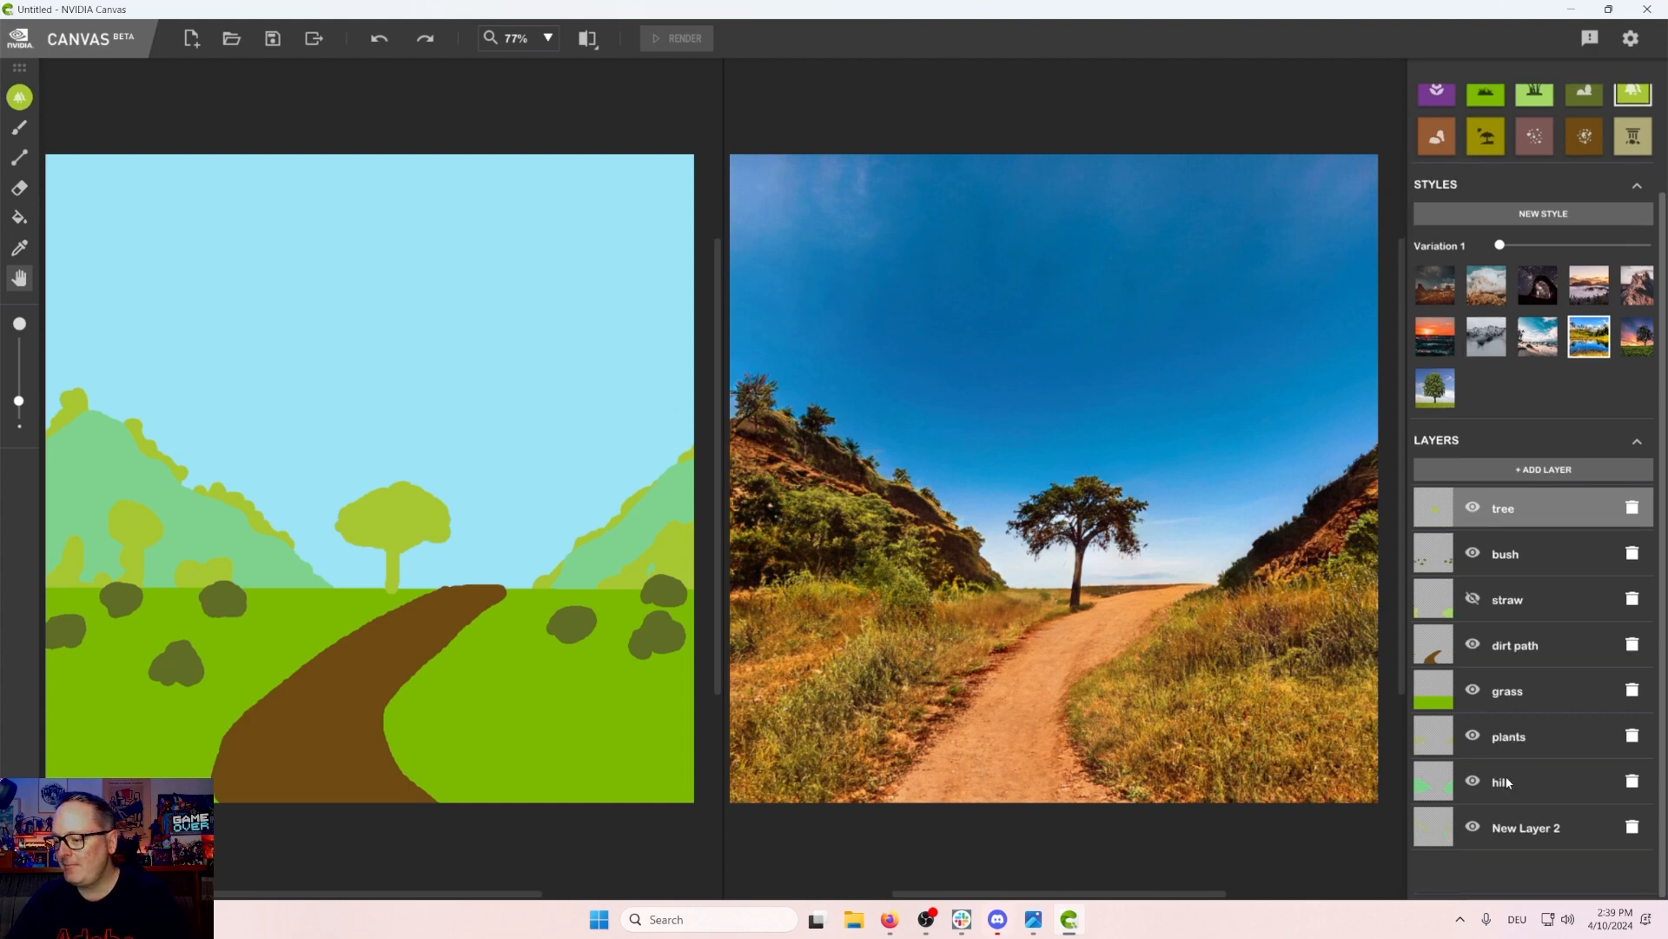
{"action": "left_click", "coordinate": [1472, 831]}
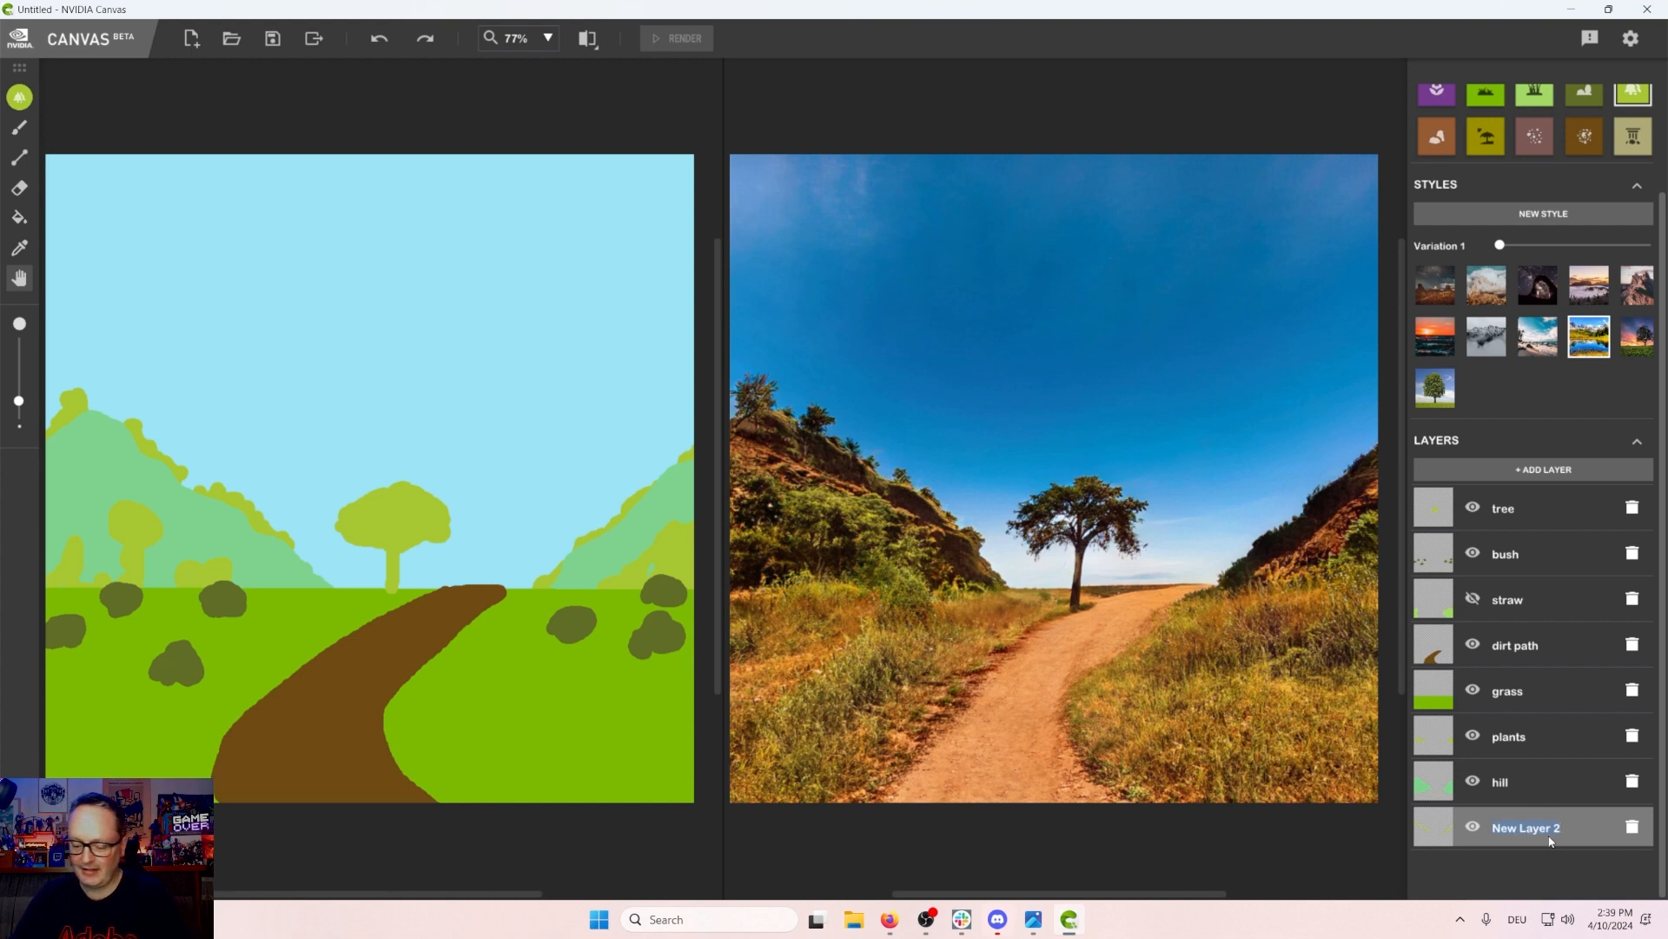
{"action": "type", "text": "plants"}
{"action": "key", "text": "Return"}
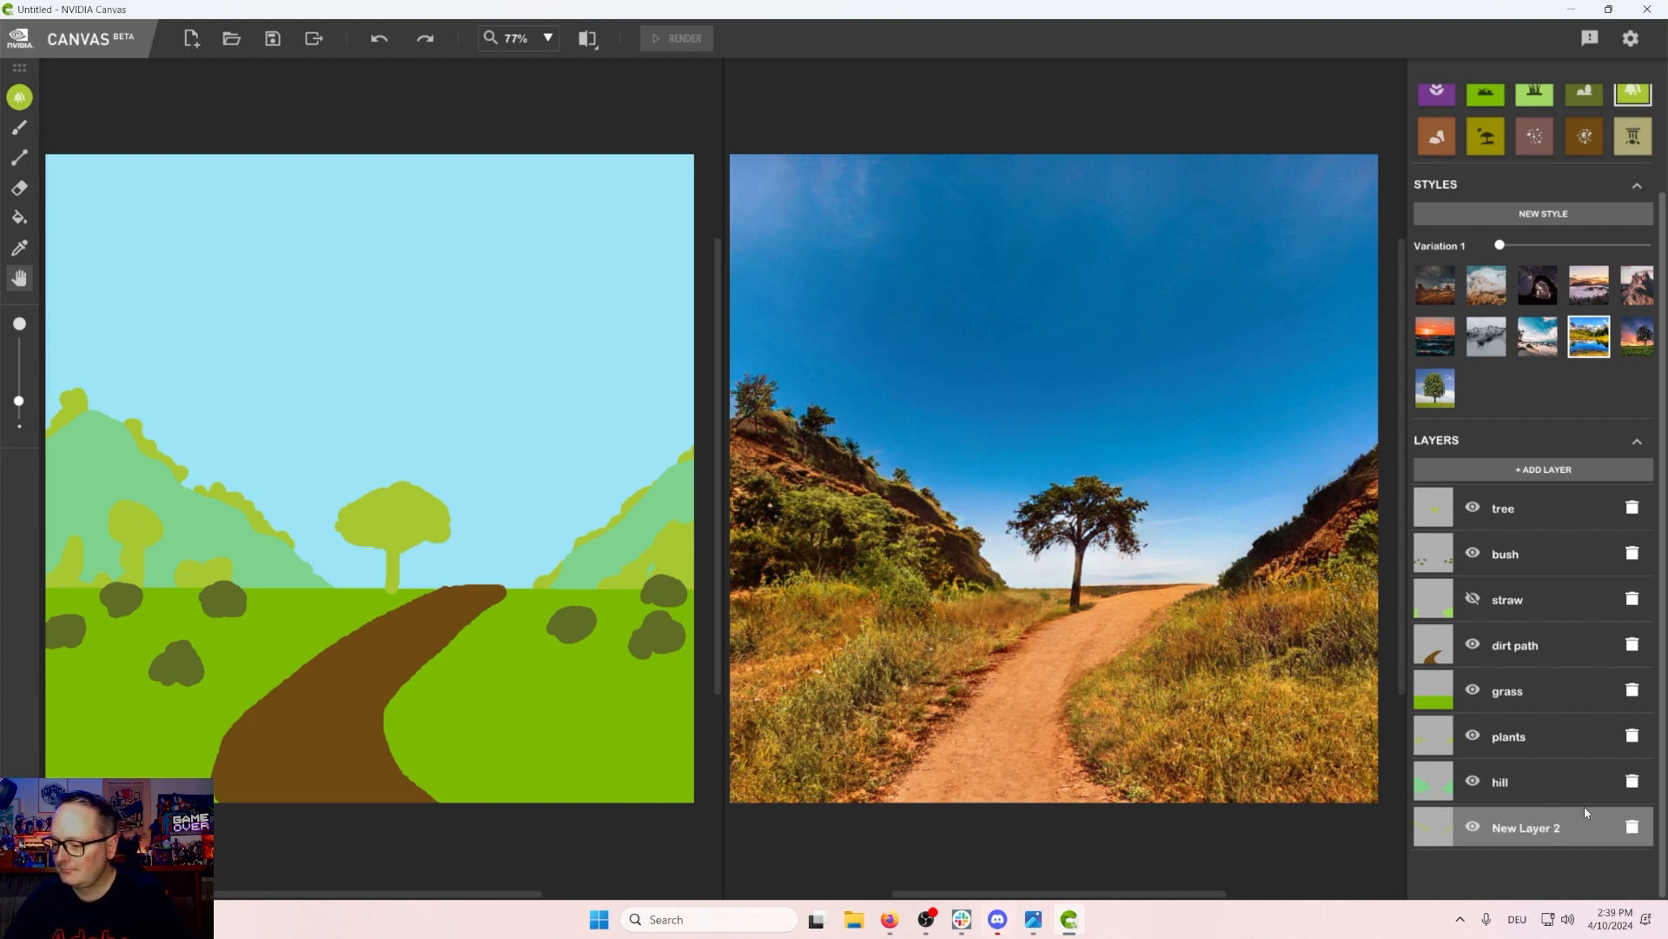
{"action": "double_click", "coordinate": [1556, 829]}
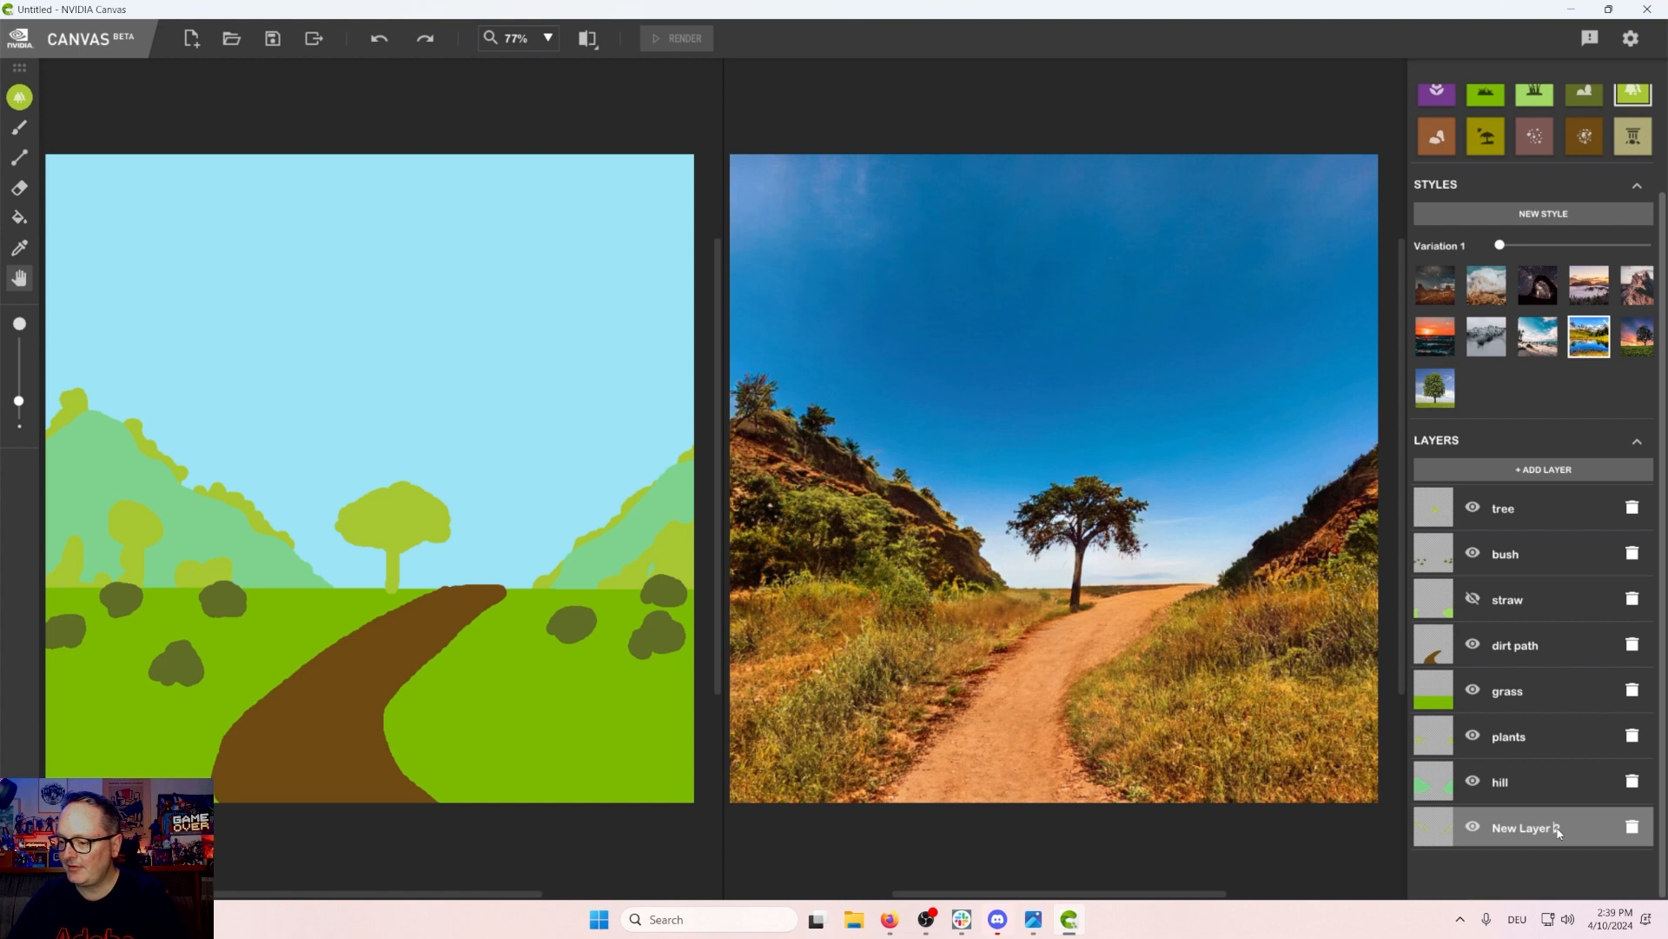
{"action": "double_click", "coordinate": [1561, 827]}
{"action": "type", "text": "plants2"}
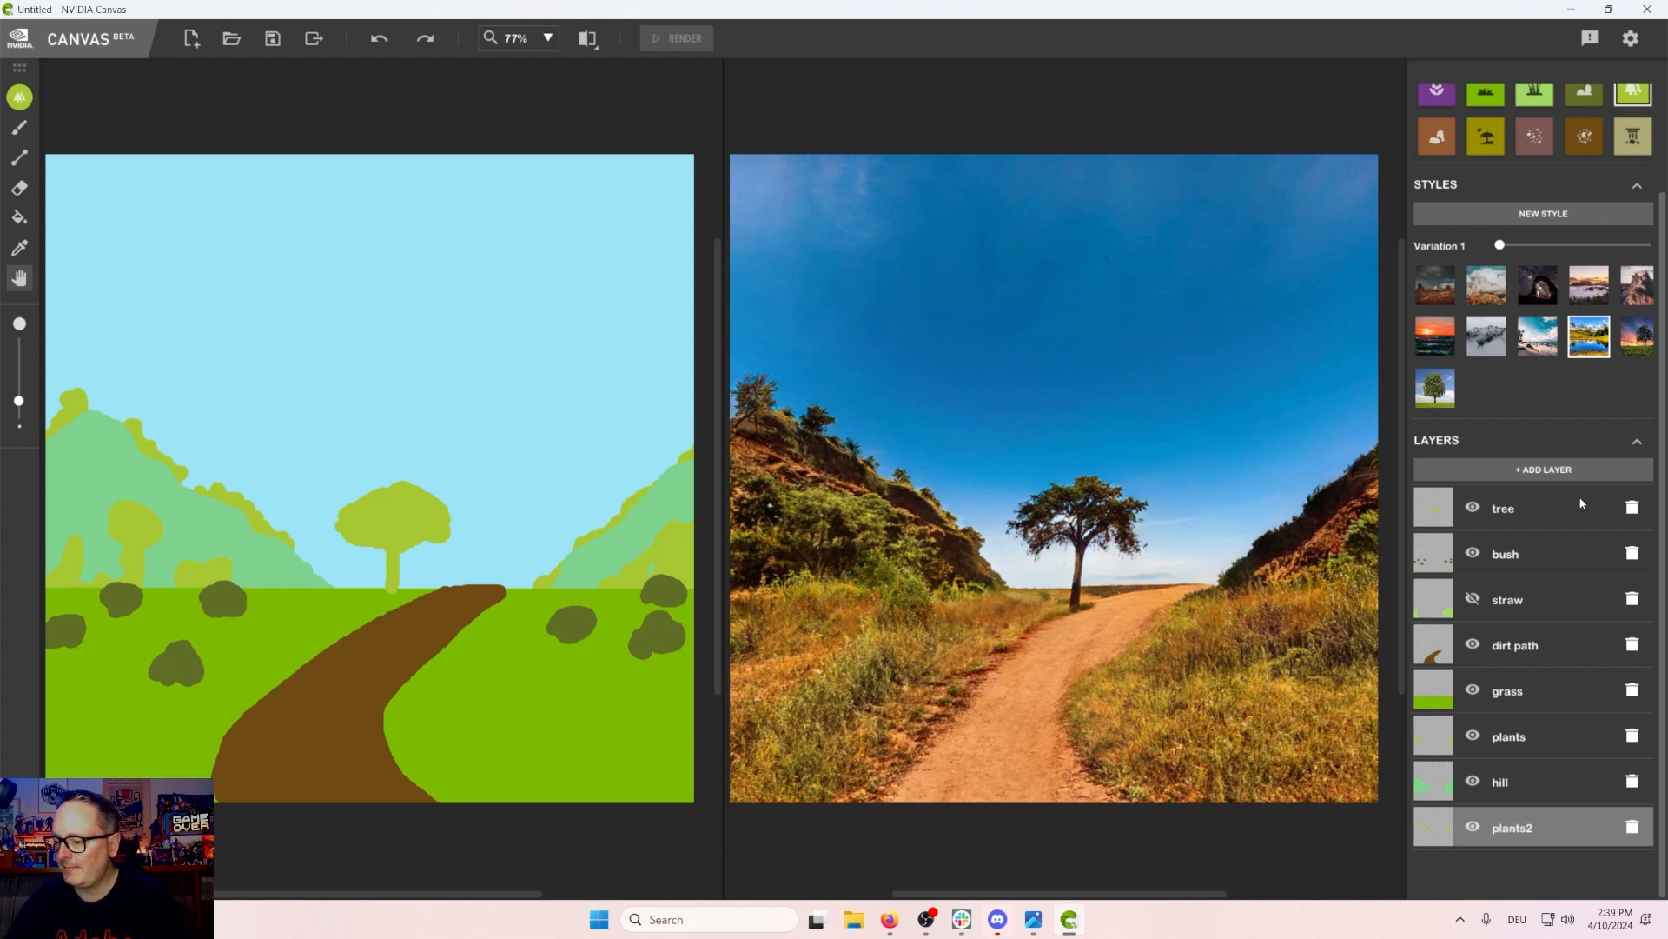
Step: Add a new layer and move it to the bottom of the stack
{"action": "left_click", "coordinate": [1534, 470]}
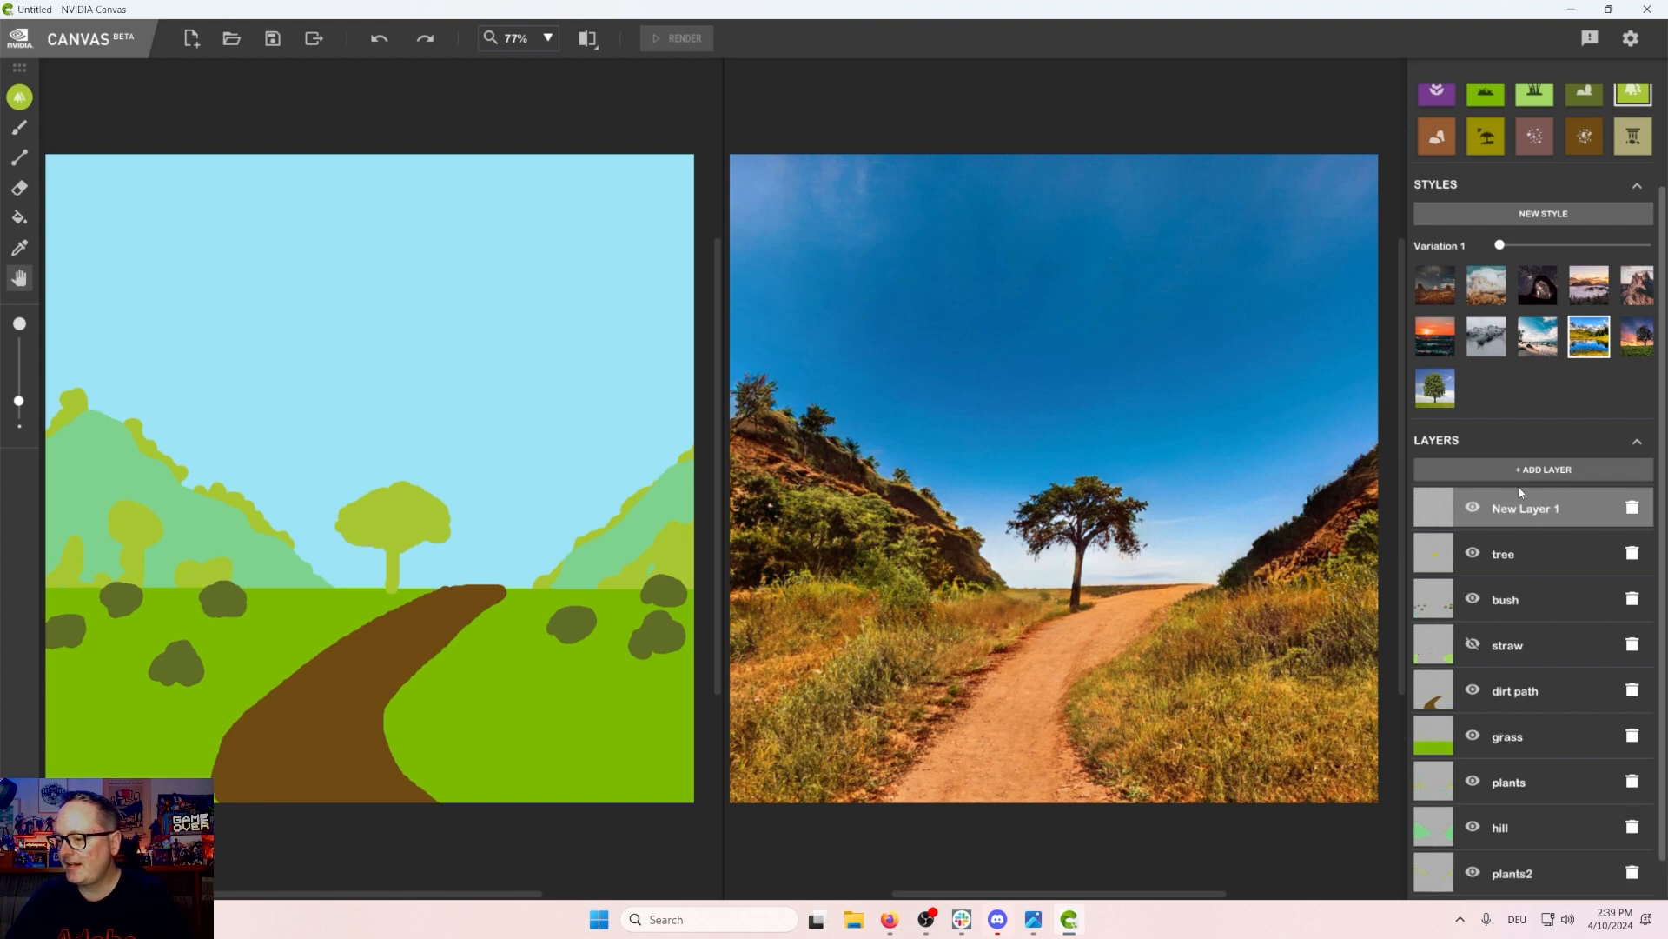
{"action": "double_click", "coordinate": [1534, 510]}
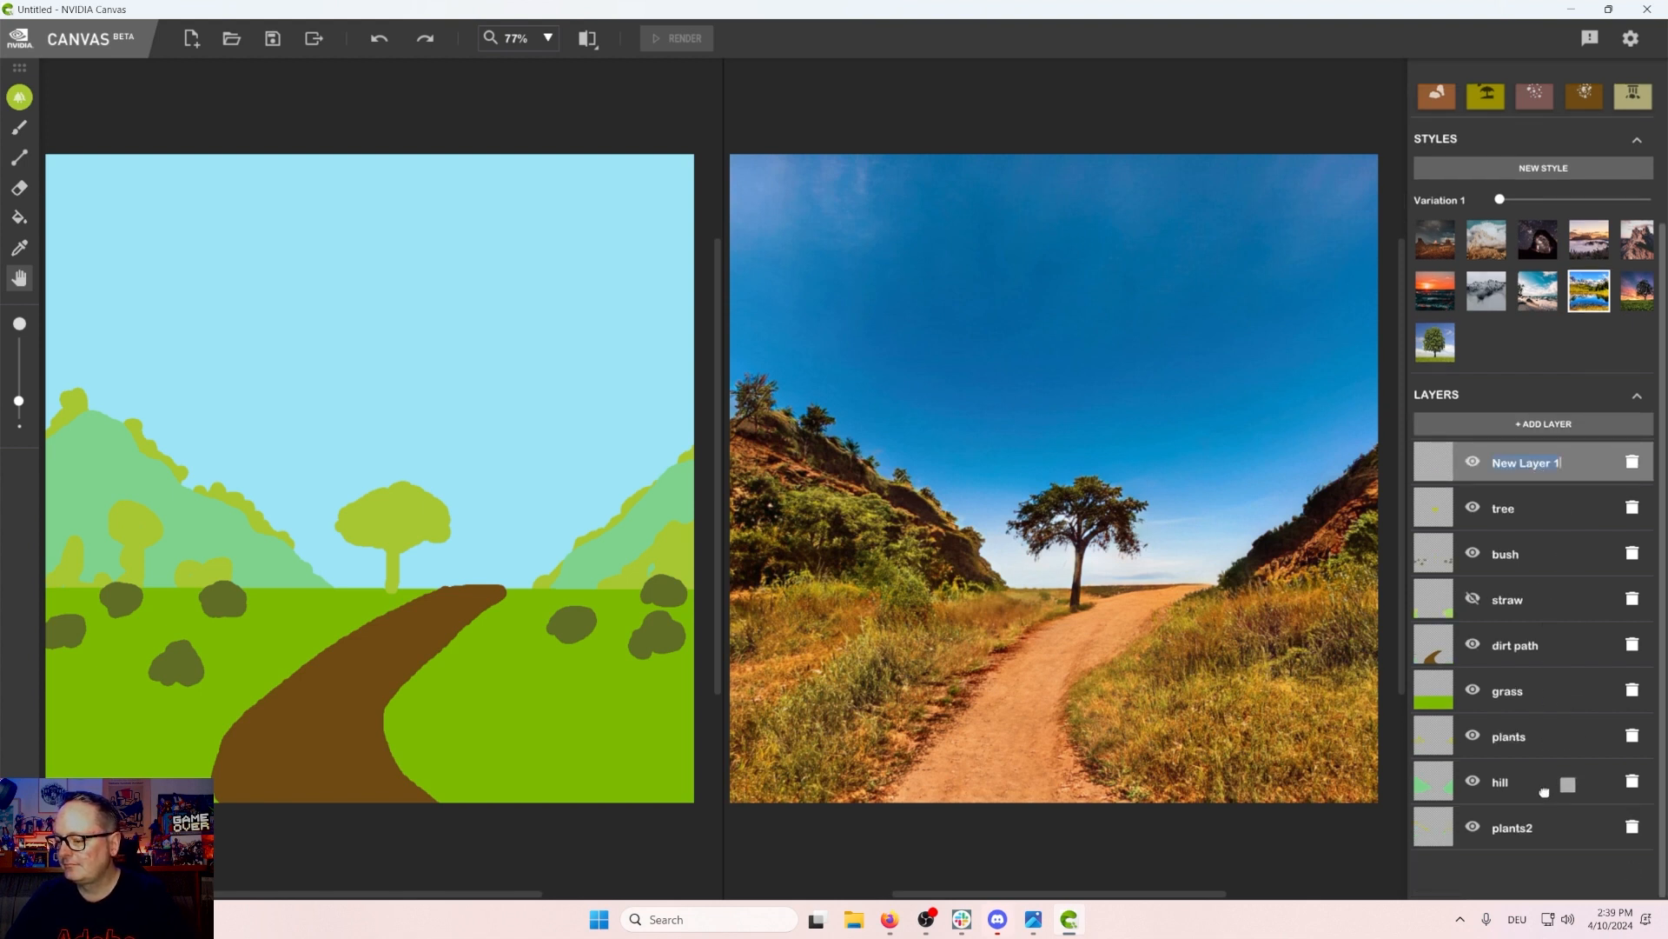
{"action": "left_click_drag", "start_coordinate": [1544, 791], "coordinate": [1540, 838]}
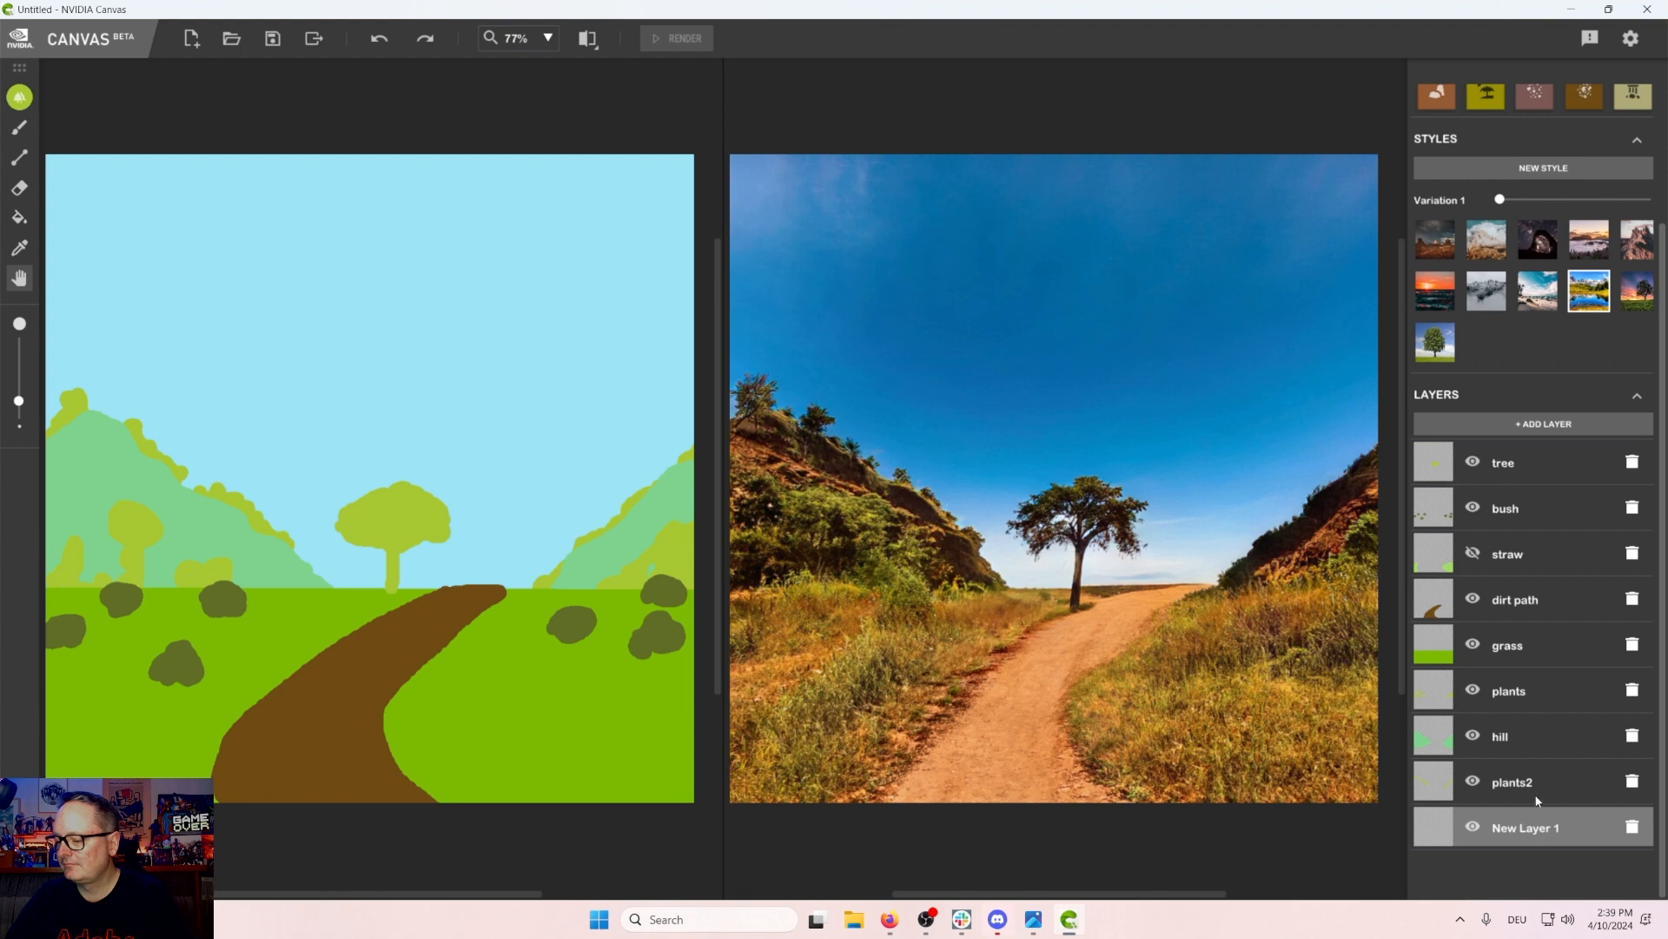
Step: Select the mountain material, outline a tall rocky mountain behind the right hill, and fill it on the bottom layer
{"action": "scroll", "coordinate": [1517, 217], "scroll_direction": "up", "scroll_amount": 3}
{"action": "left_click", "coordinate": [1584, 139]}
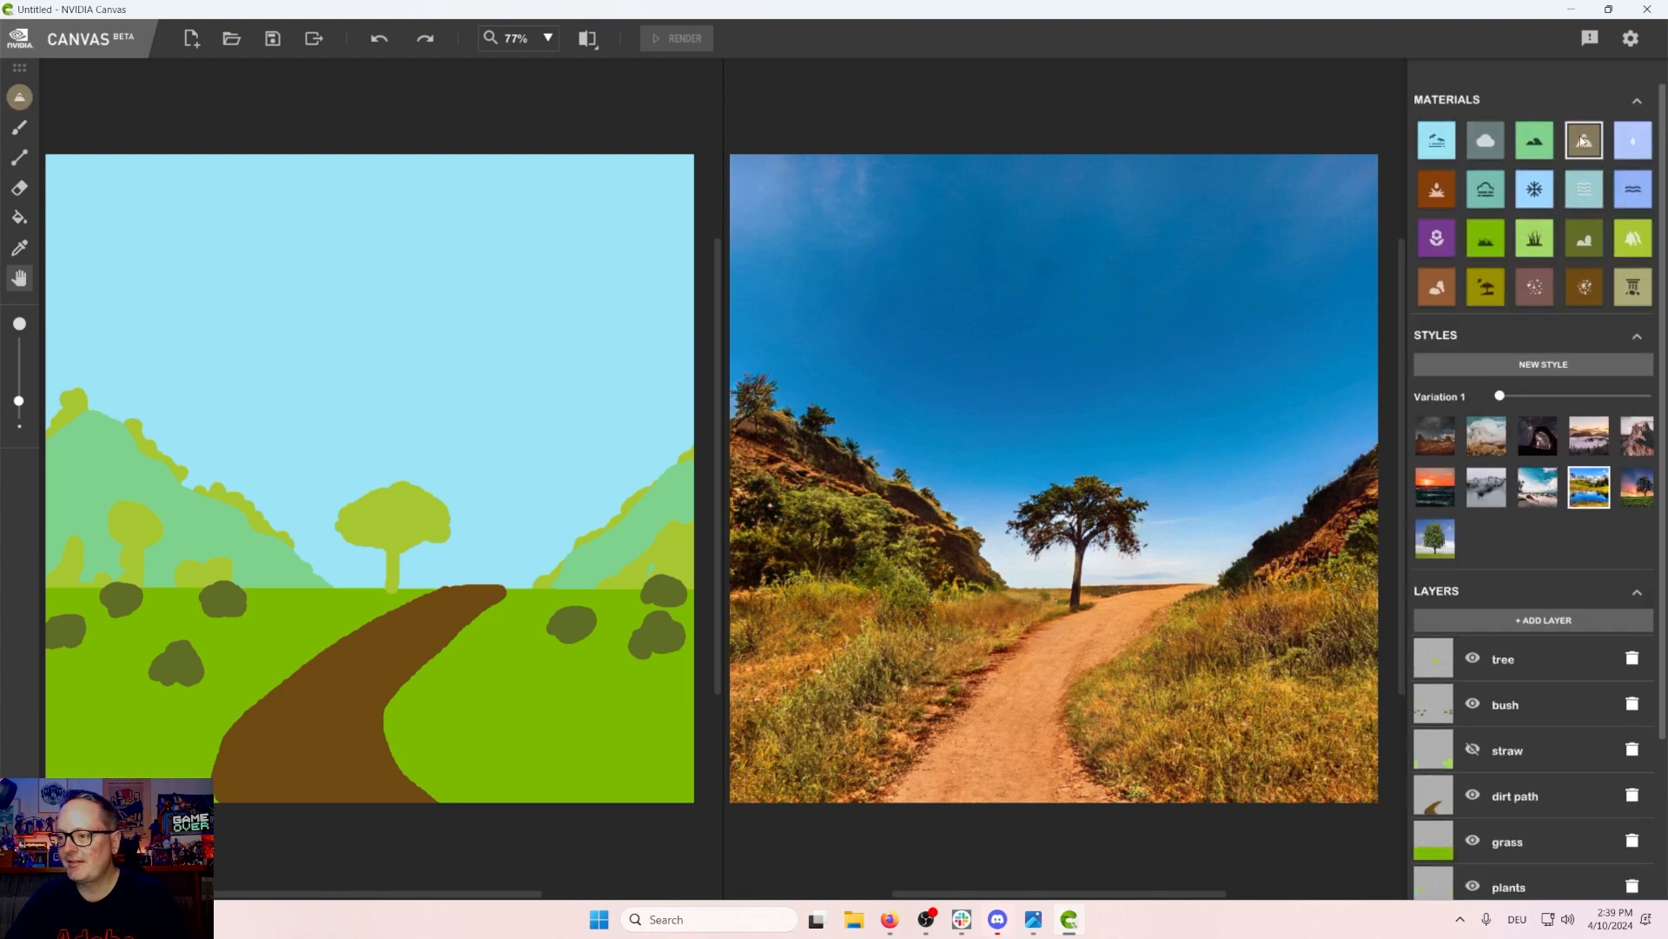
{"action": "left_click", "coordinate": [20, 108]}
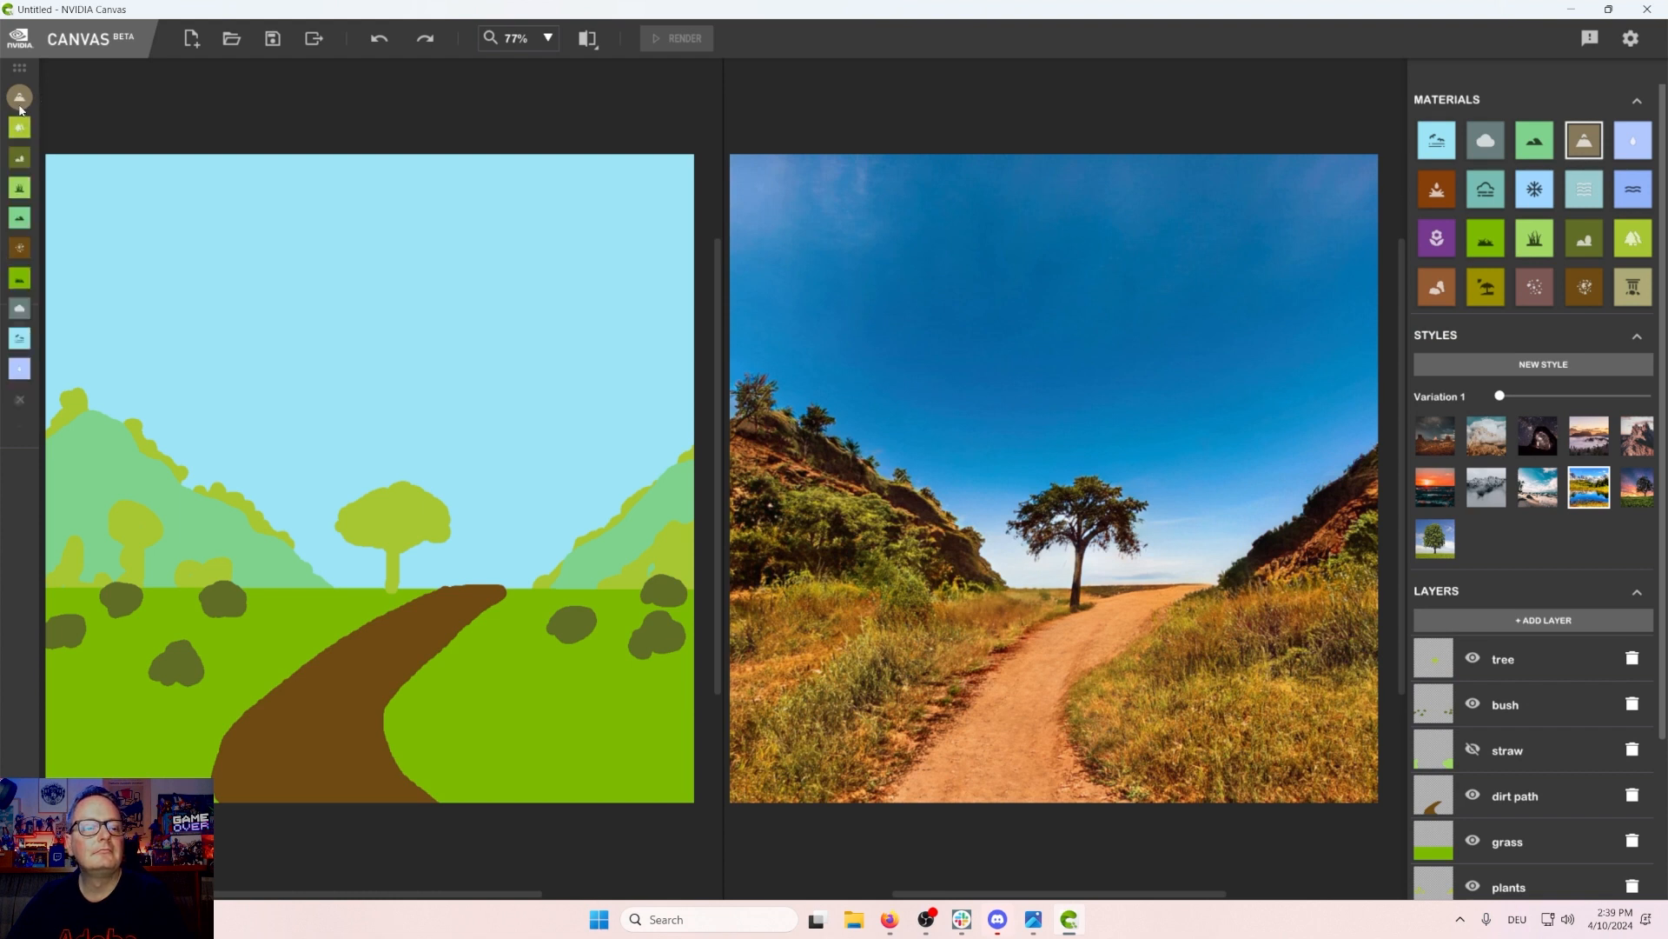
{"action": "left_click", "coordinate": [19, 127]}
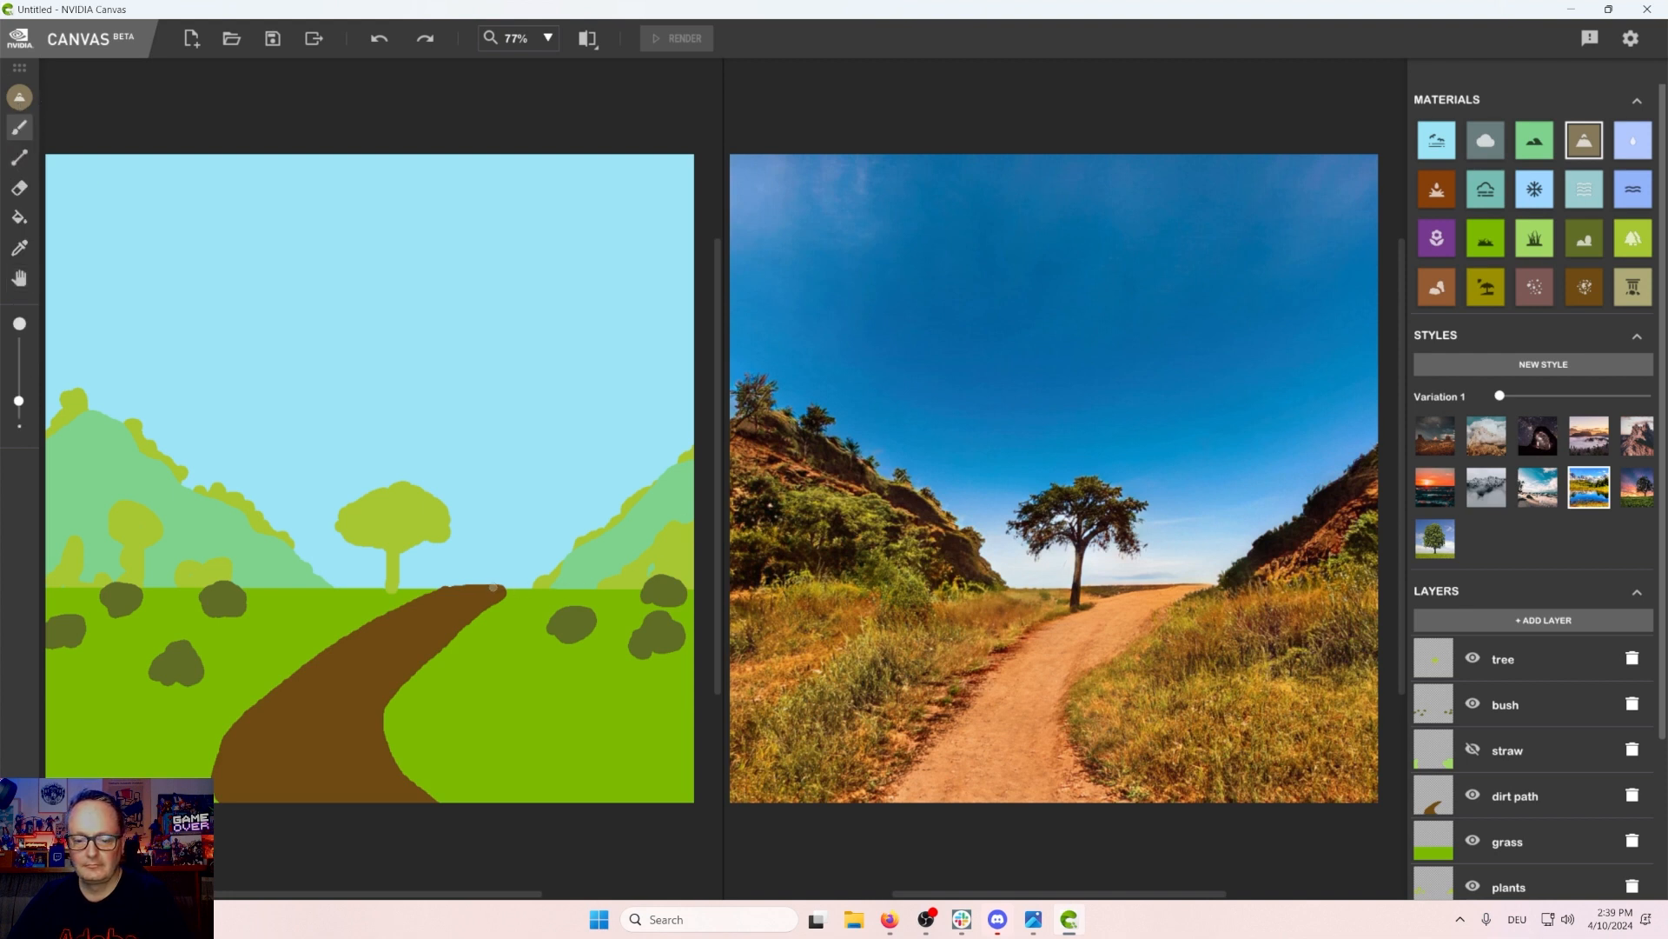
{"action": "left_click_drag", "start_coordinate": [493, 588], "coordinate": [511, 553]}
{"action": "mouse_move", "coordinate": [533, 526]}
{"action": "left_mouse_down"}
{"action": "mouse_move", "coordinate": [663, 347]}
{"action": "mouse_move", "coordinate": [725, 412]}
{"action": "mouse_move", "coordinate": [672, 330]}
{"action": "left_mouse_up"}
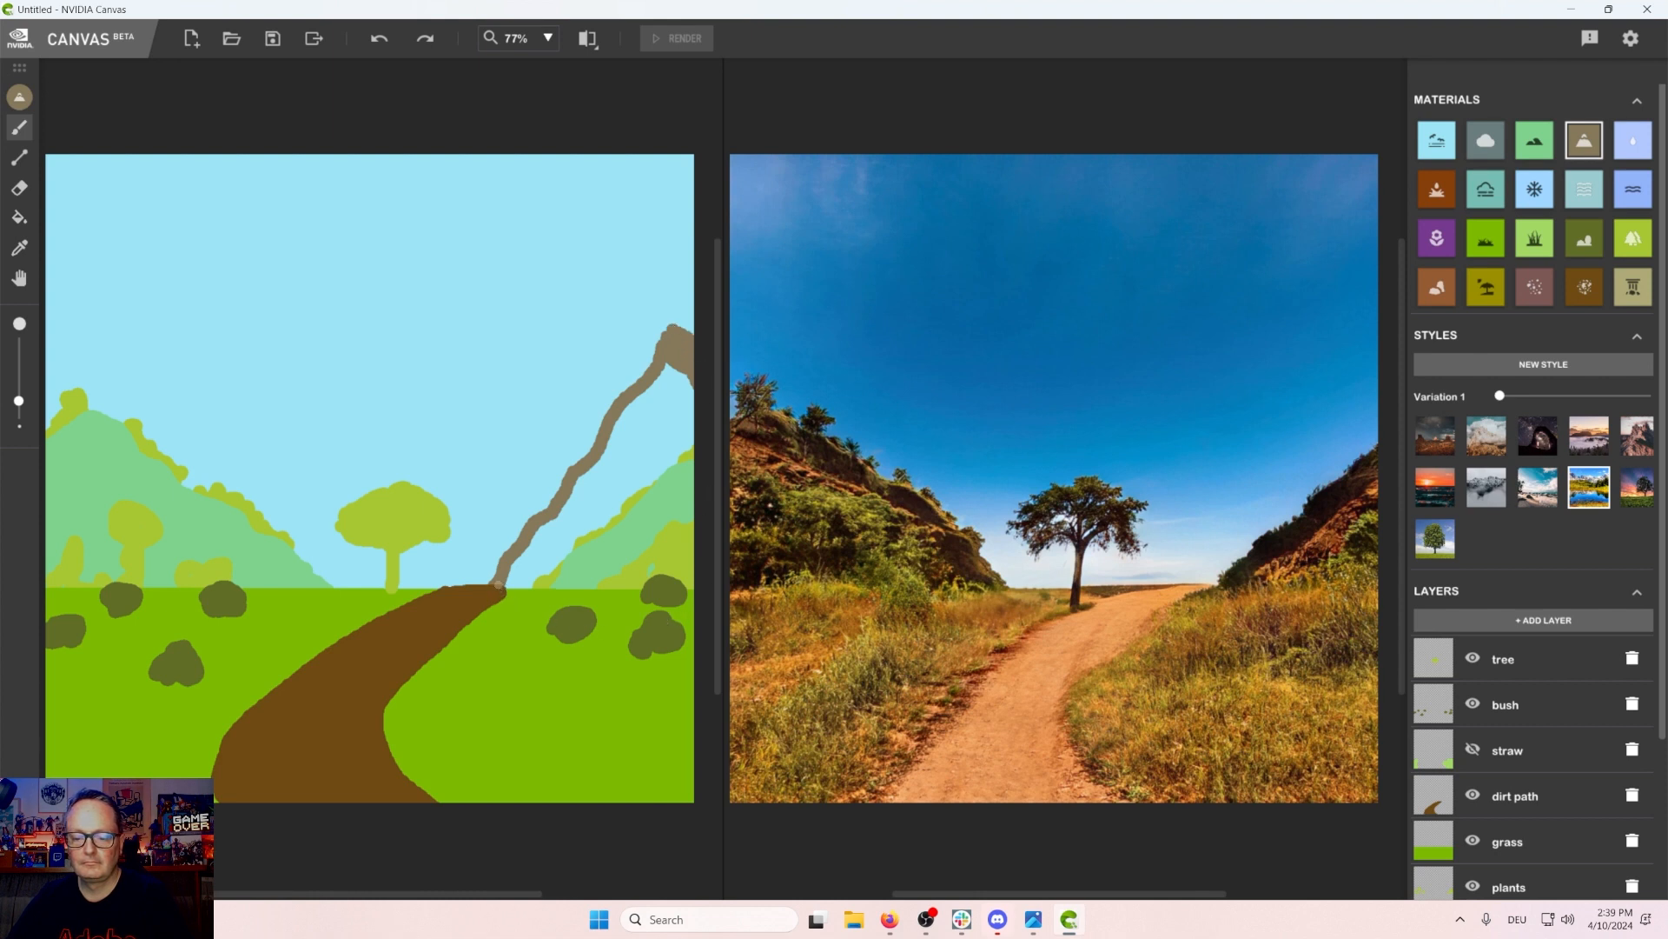
{"action": "left_click", "coordinate": [19, 217]}
{"action": "left_click", "coordinate": [642, 421]}
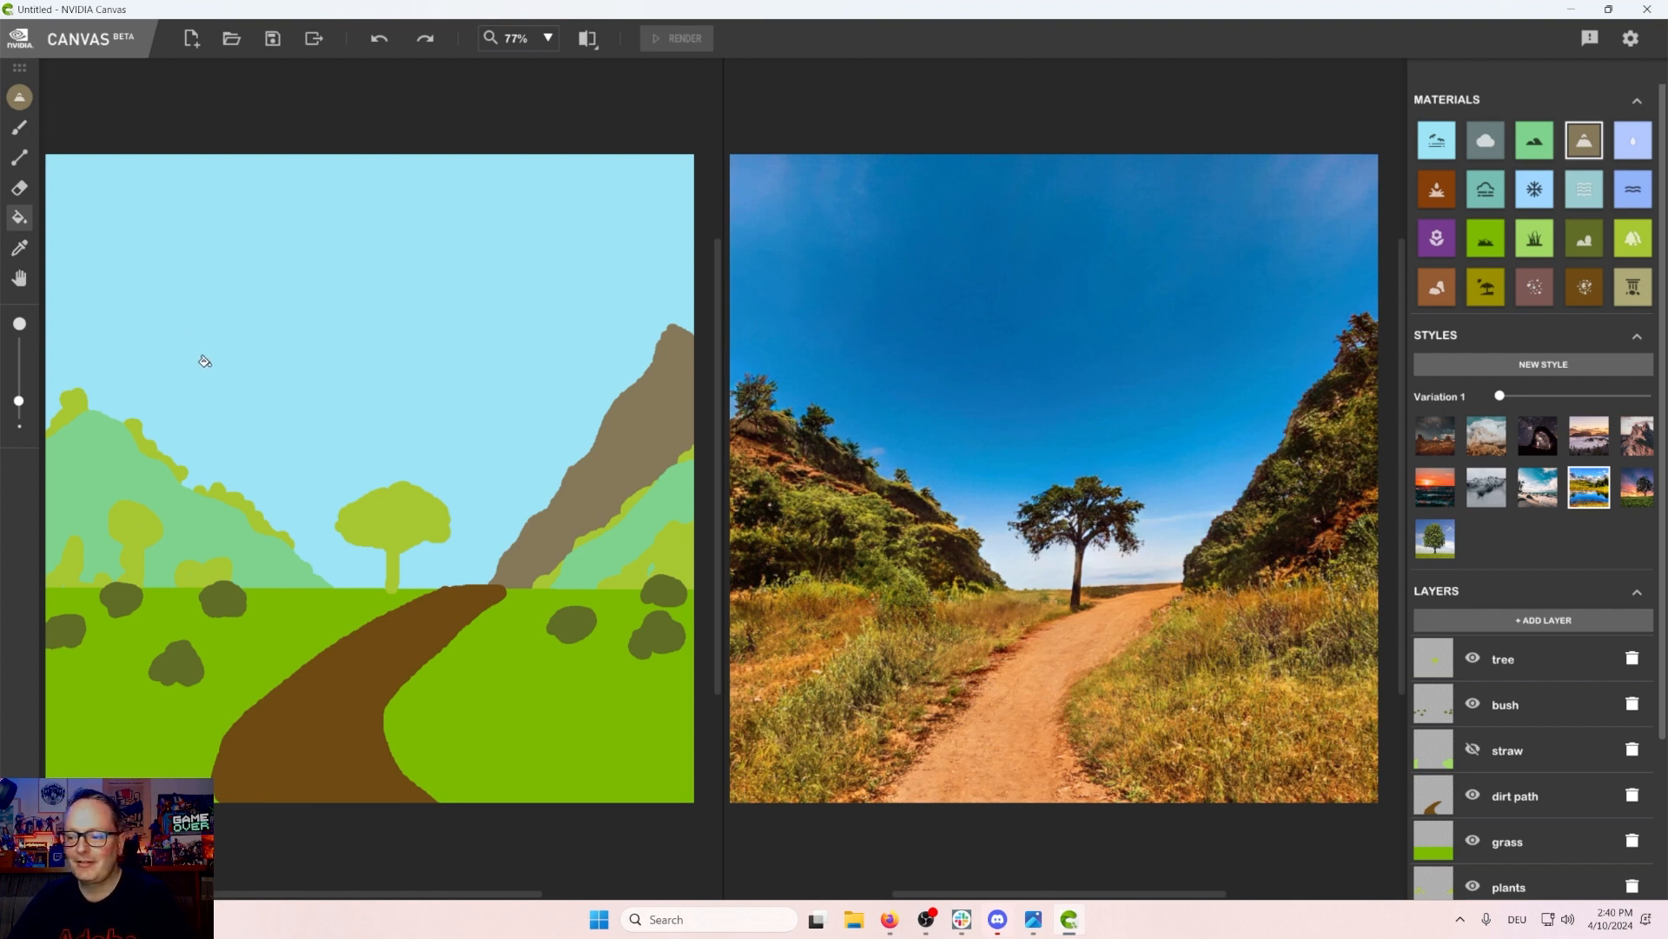
Step: Outline a second rocky mountain rising behind the left hill
{"action": "left_click", "coordinate": [19, 127]}
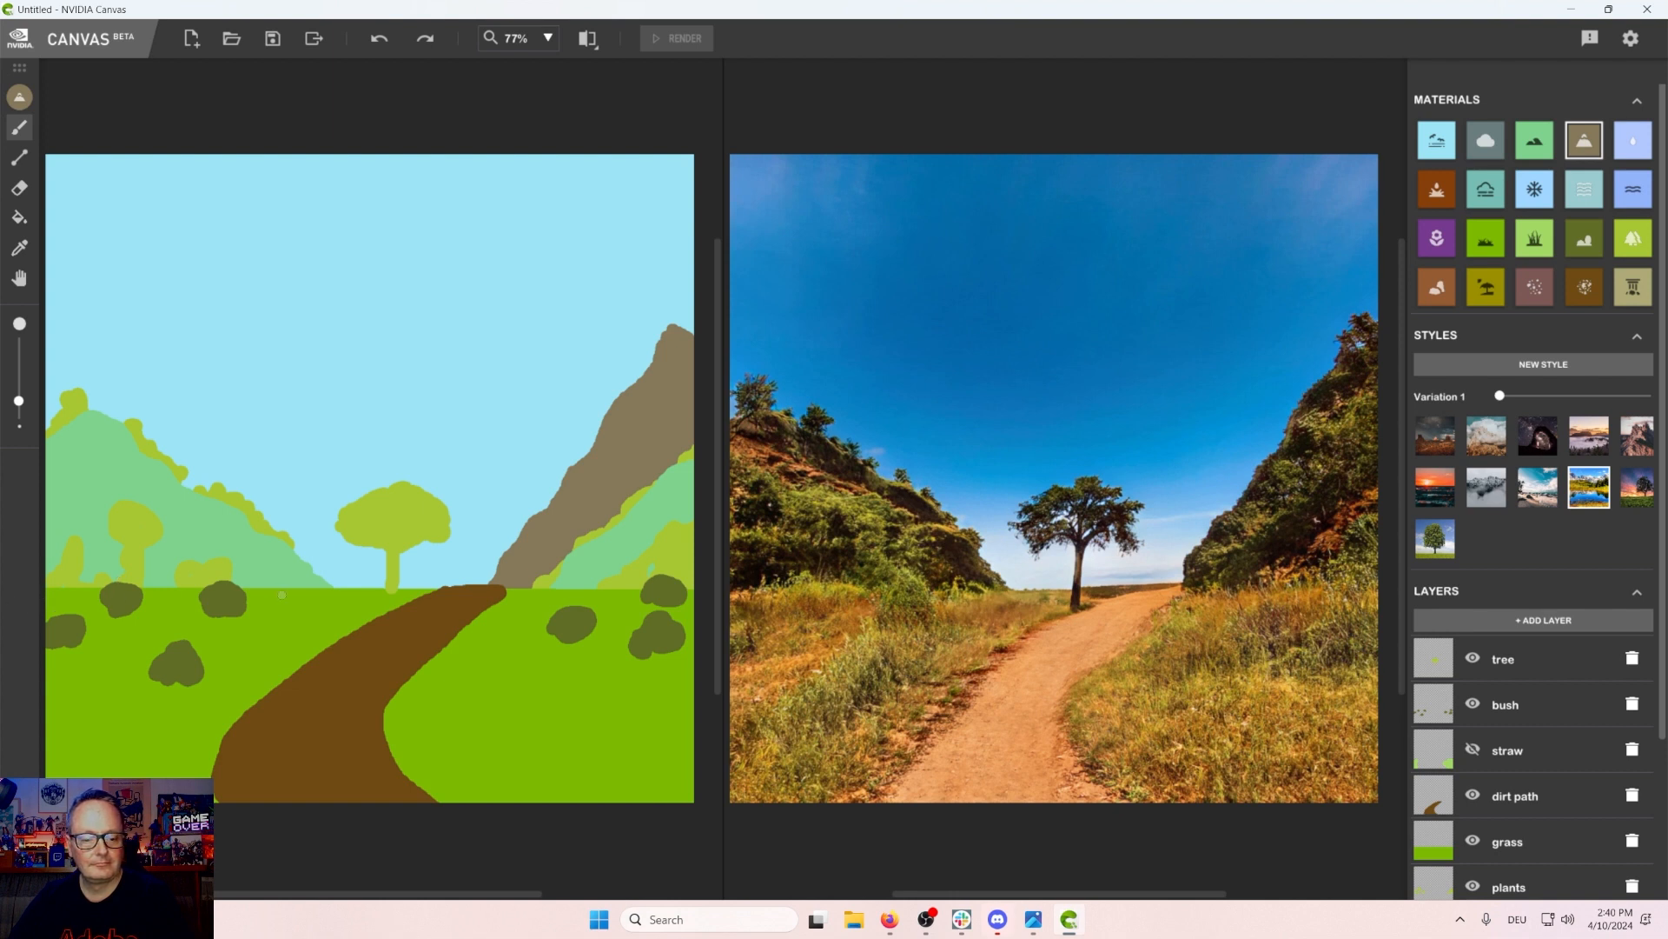
{"action": "mouse_move", "coordinate": [227, 487]}
{"action": "left_mouse_down"}
{"action": "mouse_move", "coordinate": [150, 351]}
{"action": "mouse_move", "coordinate": [88, 389]}
{"action": "mouse_move", "coordinate": [83, 356]}
{"action": "mouse_move", "coordinate": [98, 375]}
{"action": "mouse_move", "coordinate": [48, 309]}
{"action": "mouse_move", "coordinate": [26, 378]}
{"action": "left_mouse_up"}
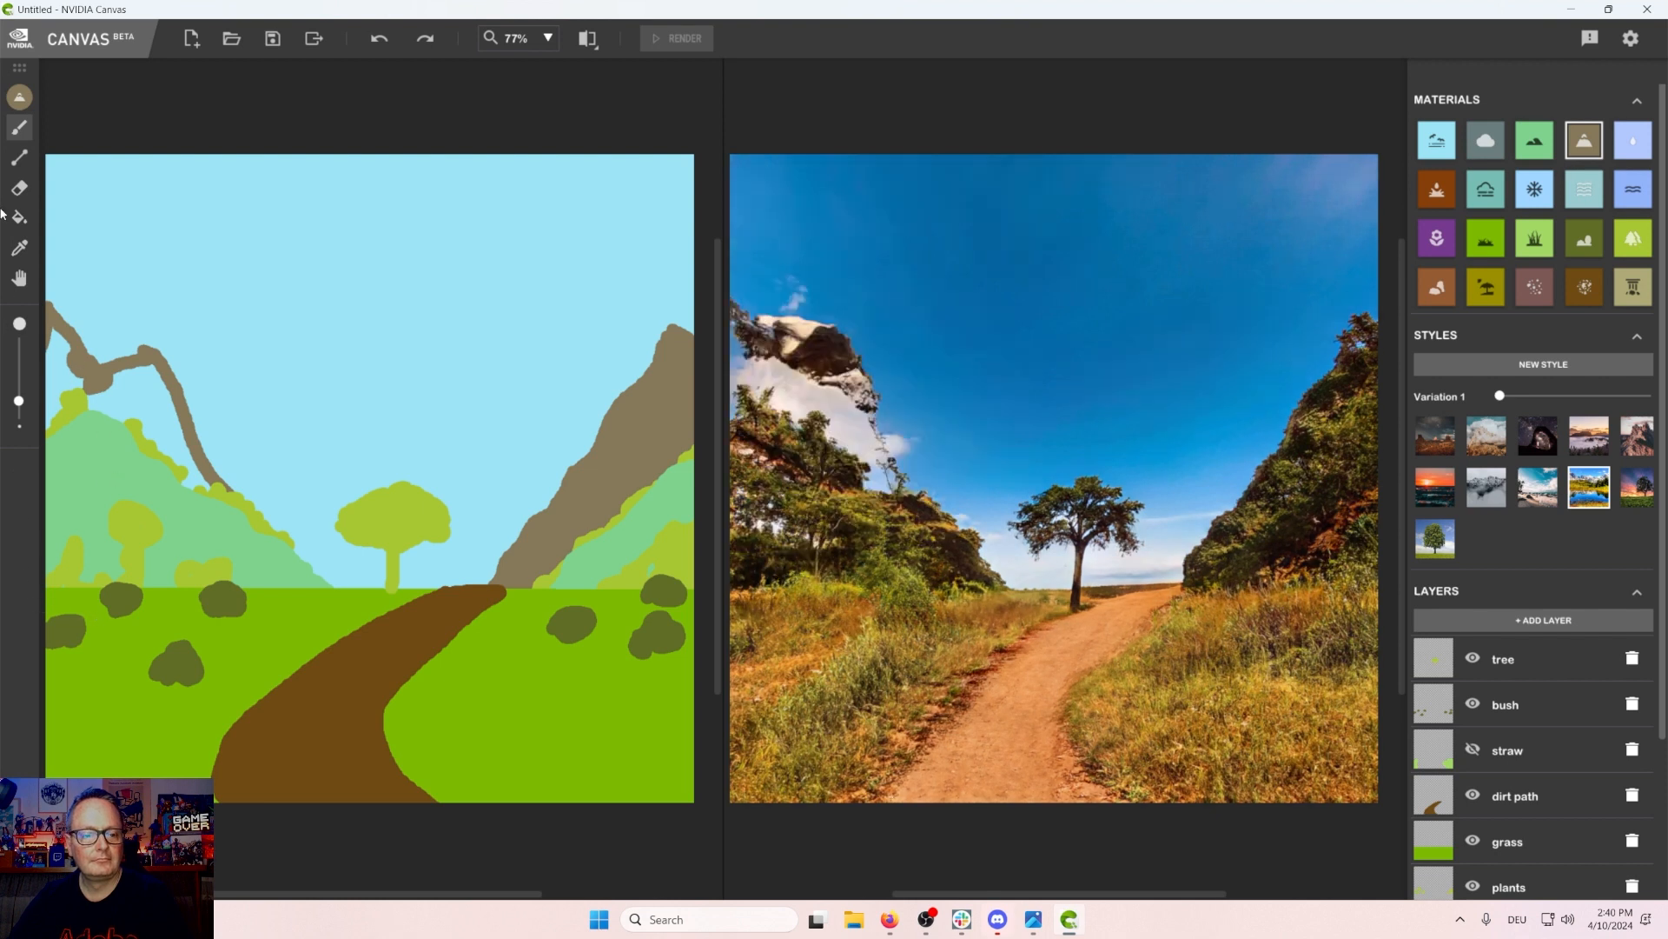
Step: Toggle the visibility of the upper layers to examine the bottom mountain layer on its own
{"action": "left_click", "coordinate": [1473, 841]}
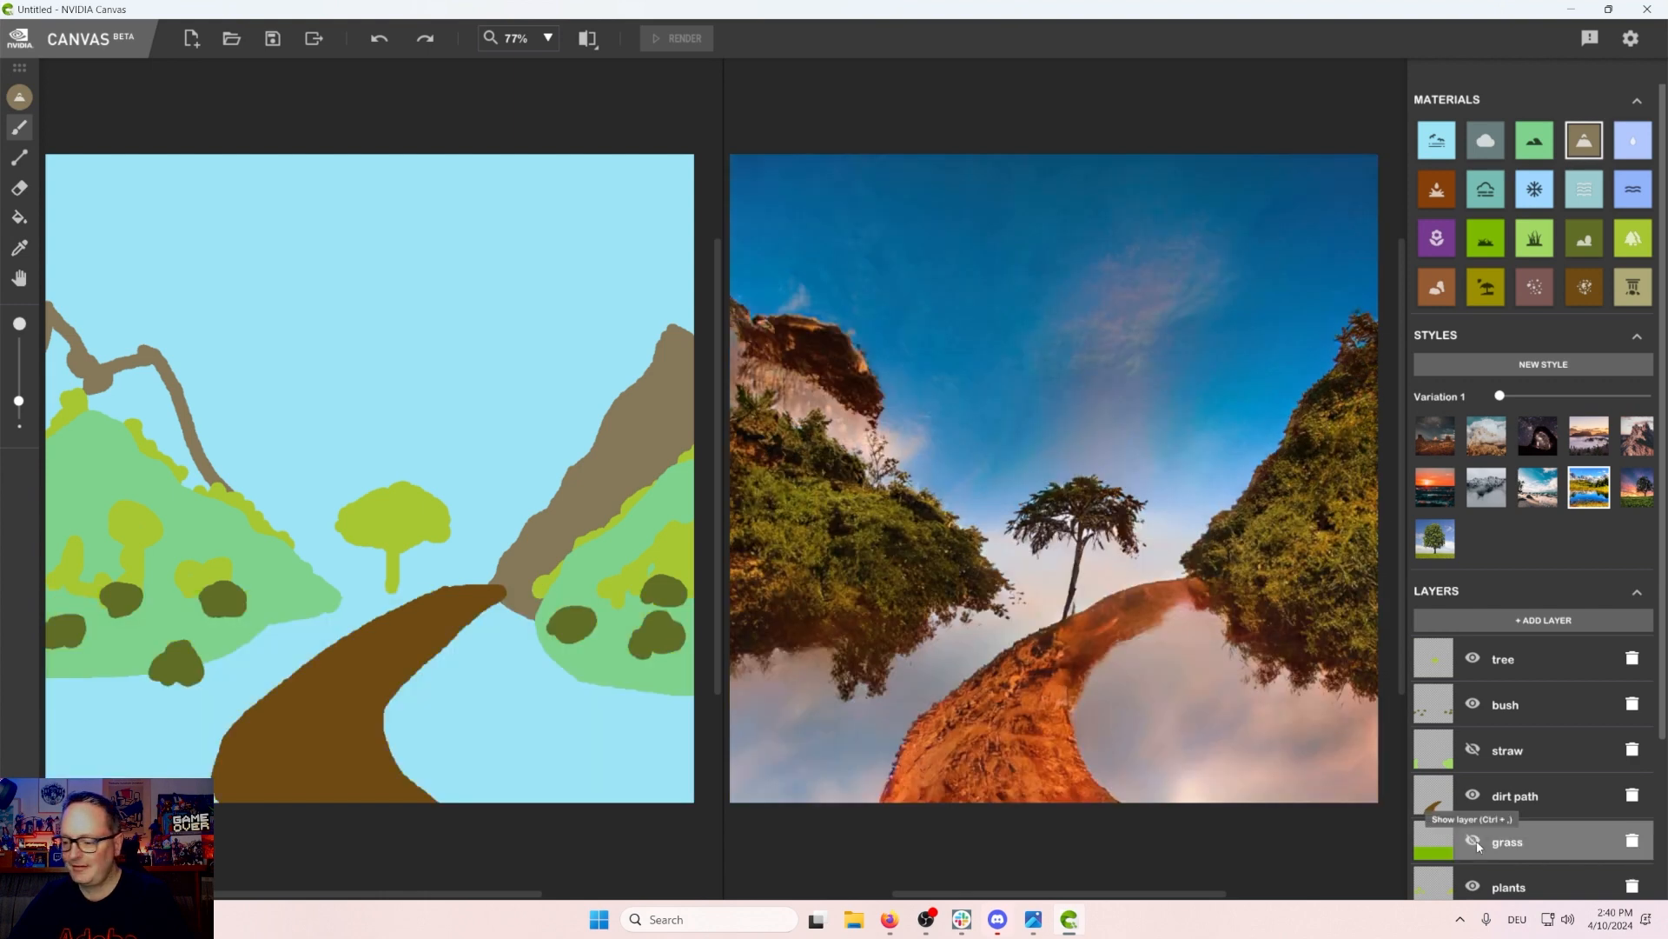
{"action": "left_click", "coordinate": [1477, 841]}
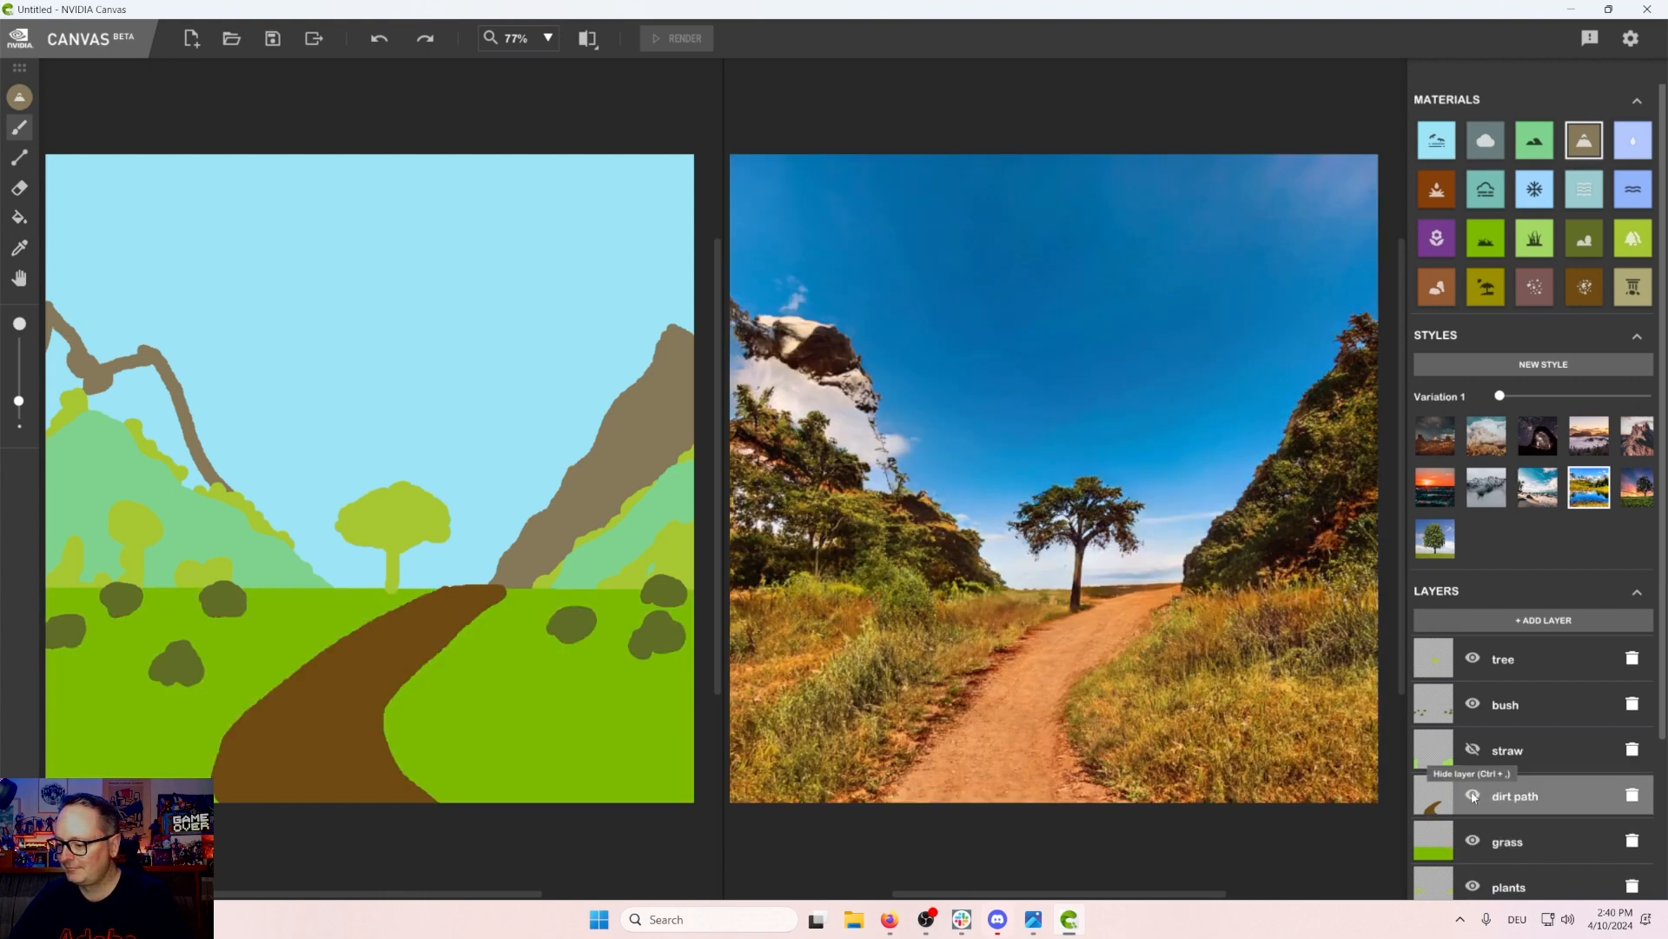
{"action": "left_click", "coordinate": [1473, 796]}
{"action": "left_click", "coordinate": [1473, 841]}
{"action": "left_click", "coordinate": [1473, 704]}
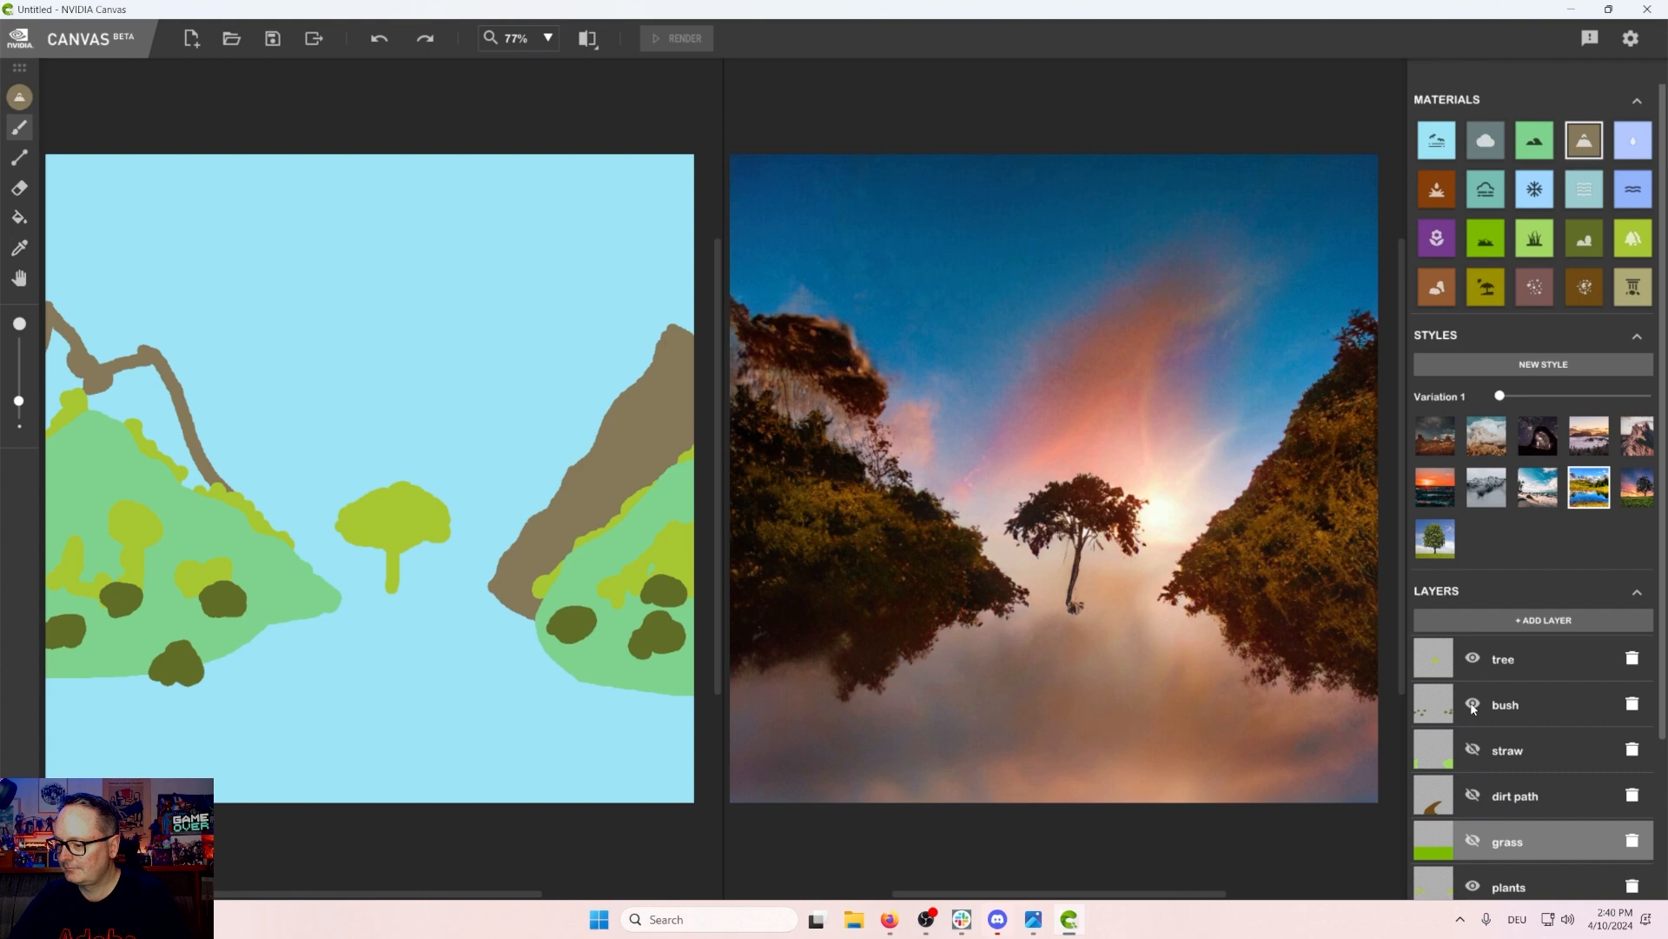
{"action": "left_click", "coordinate": [1471, 659]}
{"action": "scroll", "coordinate": [1506, 817], "scroll_direction": "down", "scroll_amount": 2}
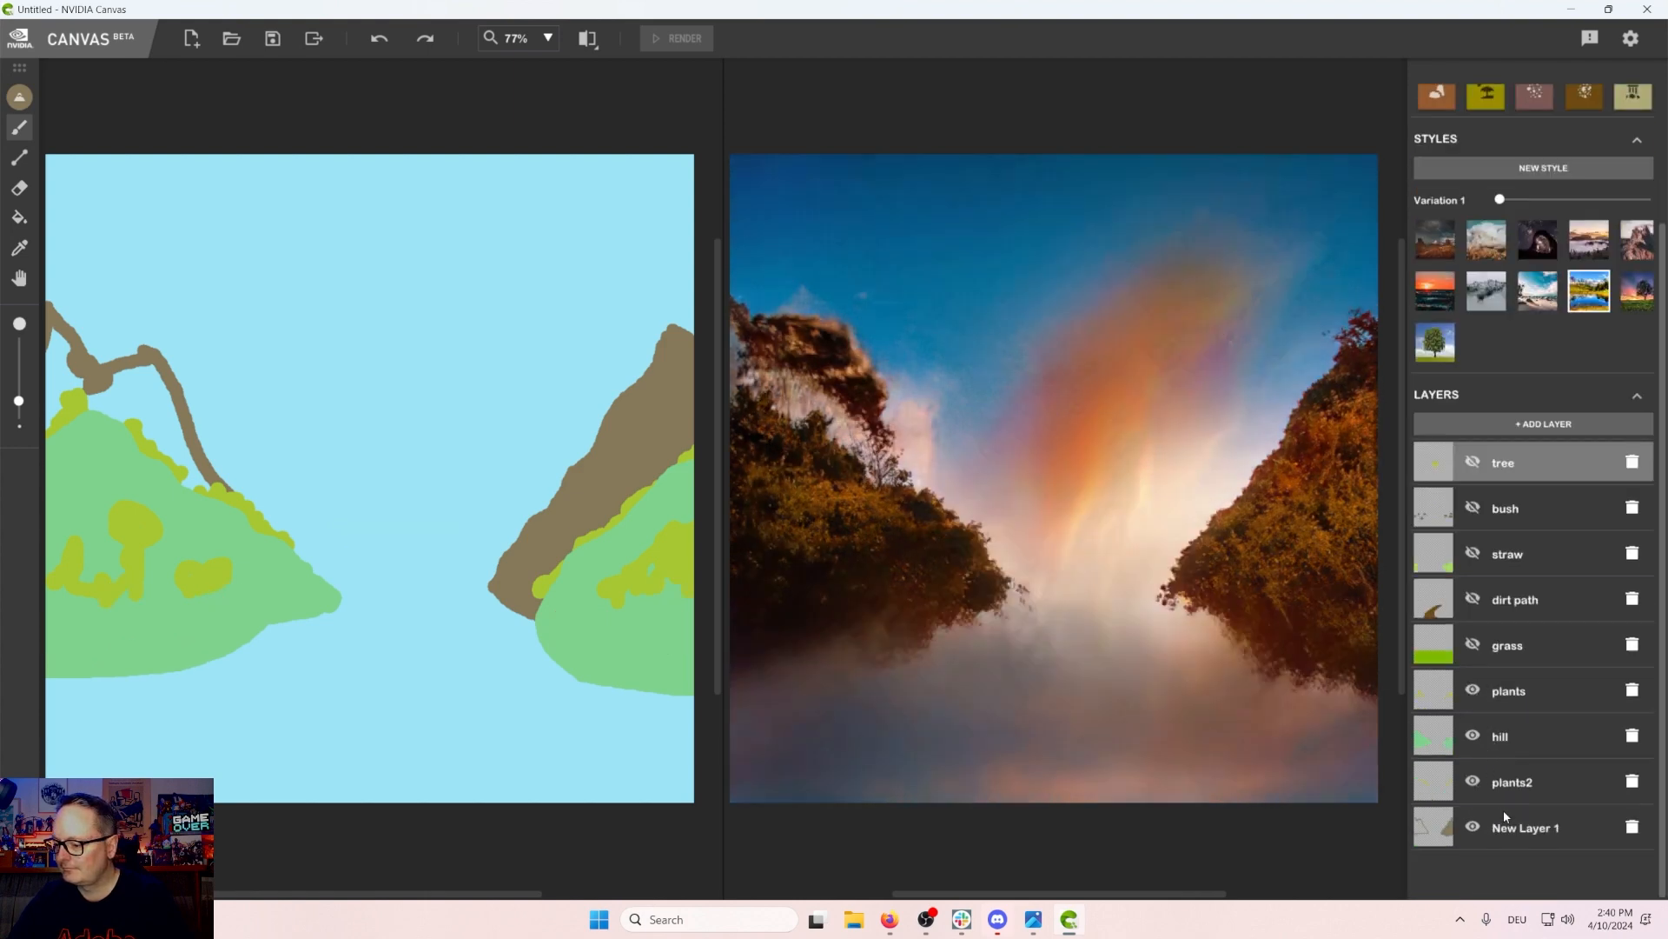
{"action": "left_click", "coordinate": [1473, 736]}
{"action": "left_click", "coordinate": [1473, 691]}
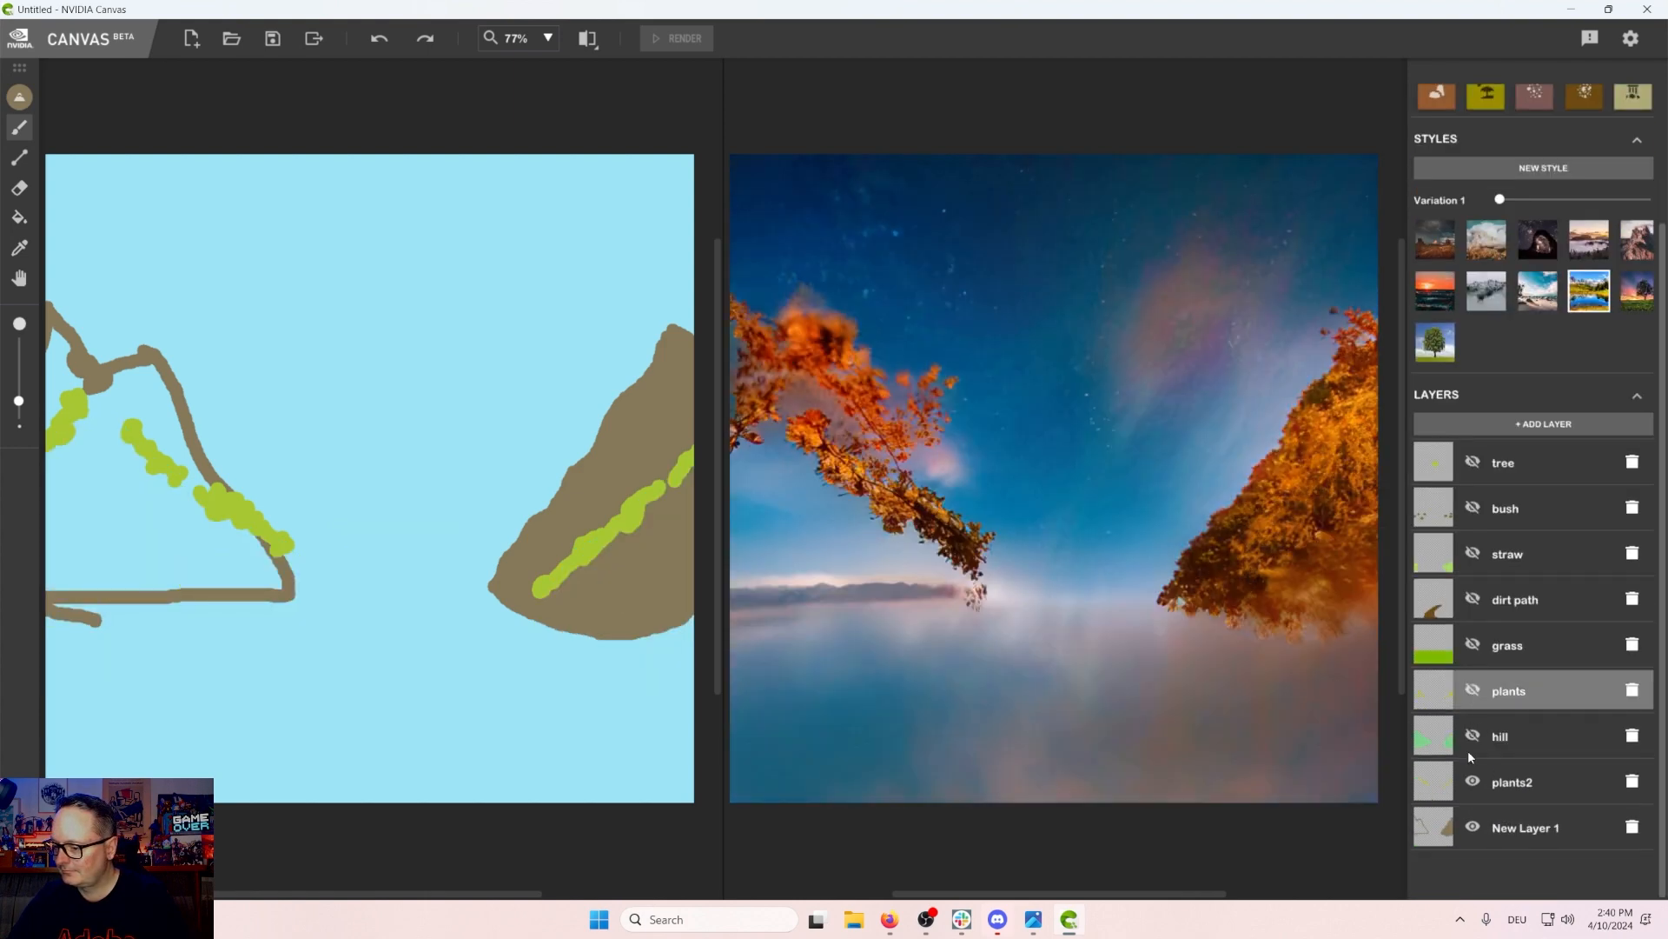
{"action": "left_click", "coordinate": [1473, 781]}
{"action": "left_click", "coordinate": [1474, 739]}
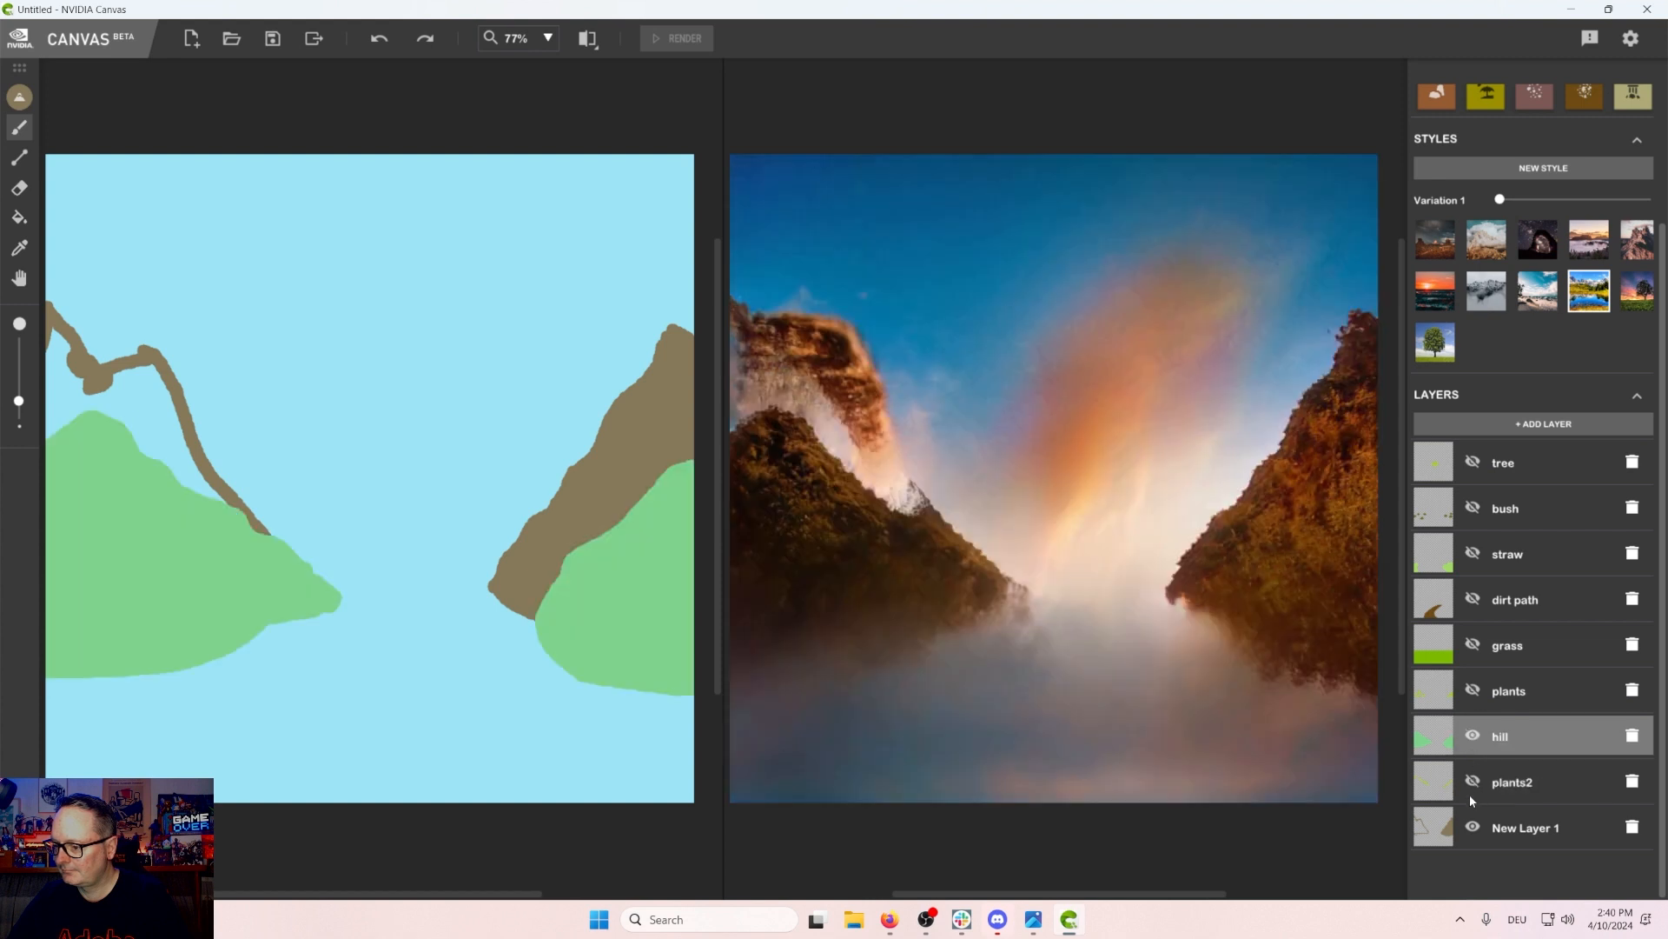
{"action": "left_click", "coordinate": [1473, 736]}
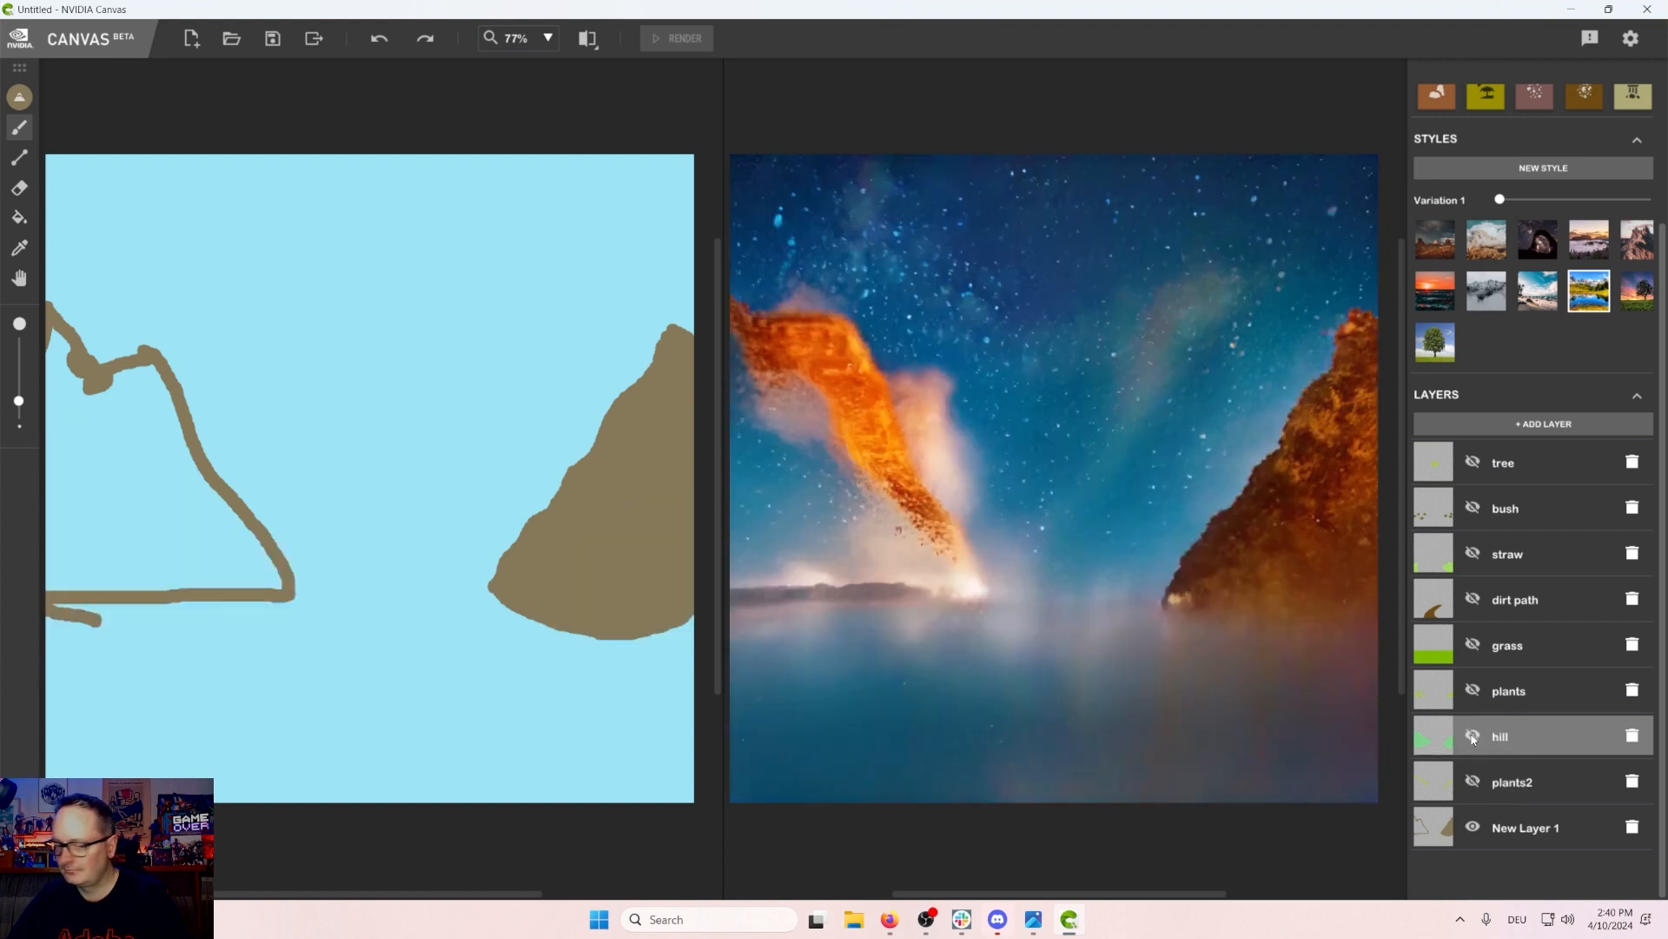
Step: Fill the left mountain outline on the bottom layer and show the plants2 layer again
{"action": "left_click", "coordinate": [20, 218]}
{"action": "left_click", "coordinate": [145, 438]}
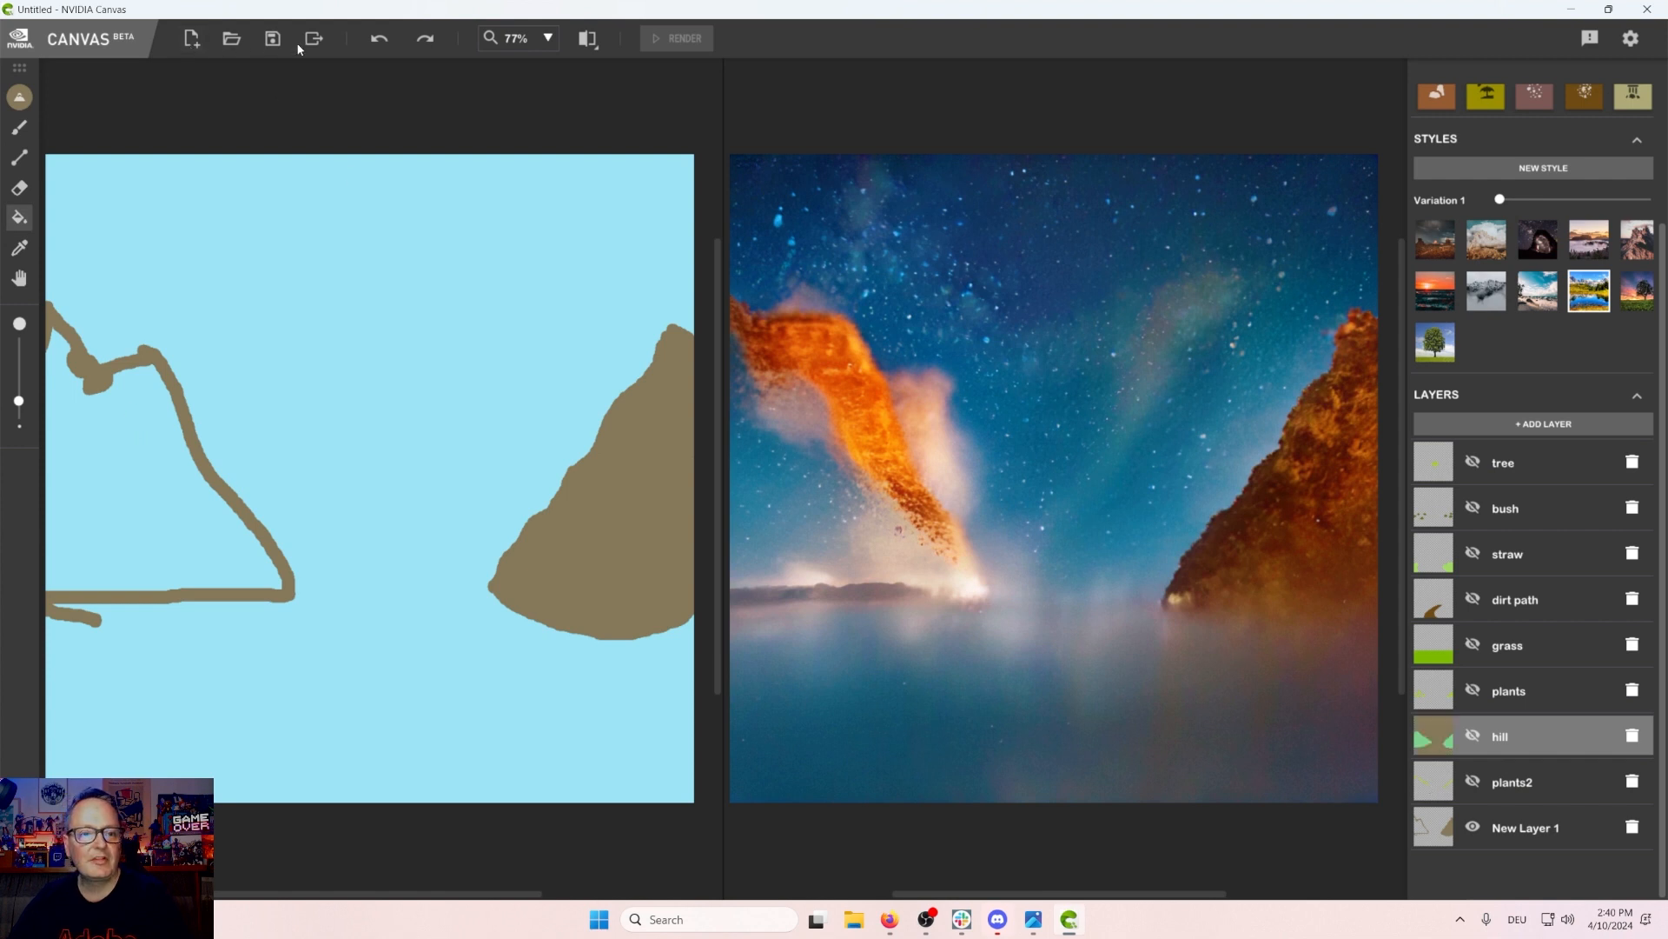
{"action": "left_click", "coordinate": [1533, 824]}
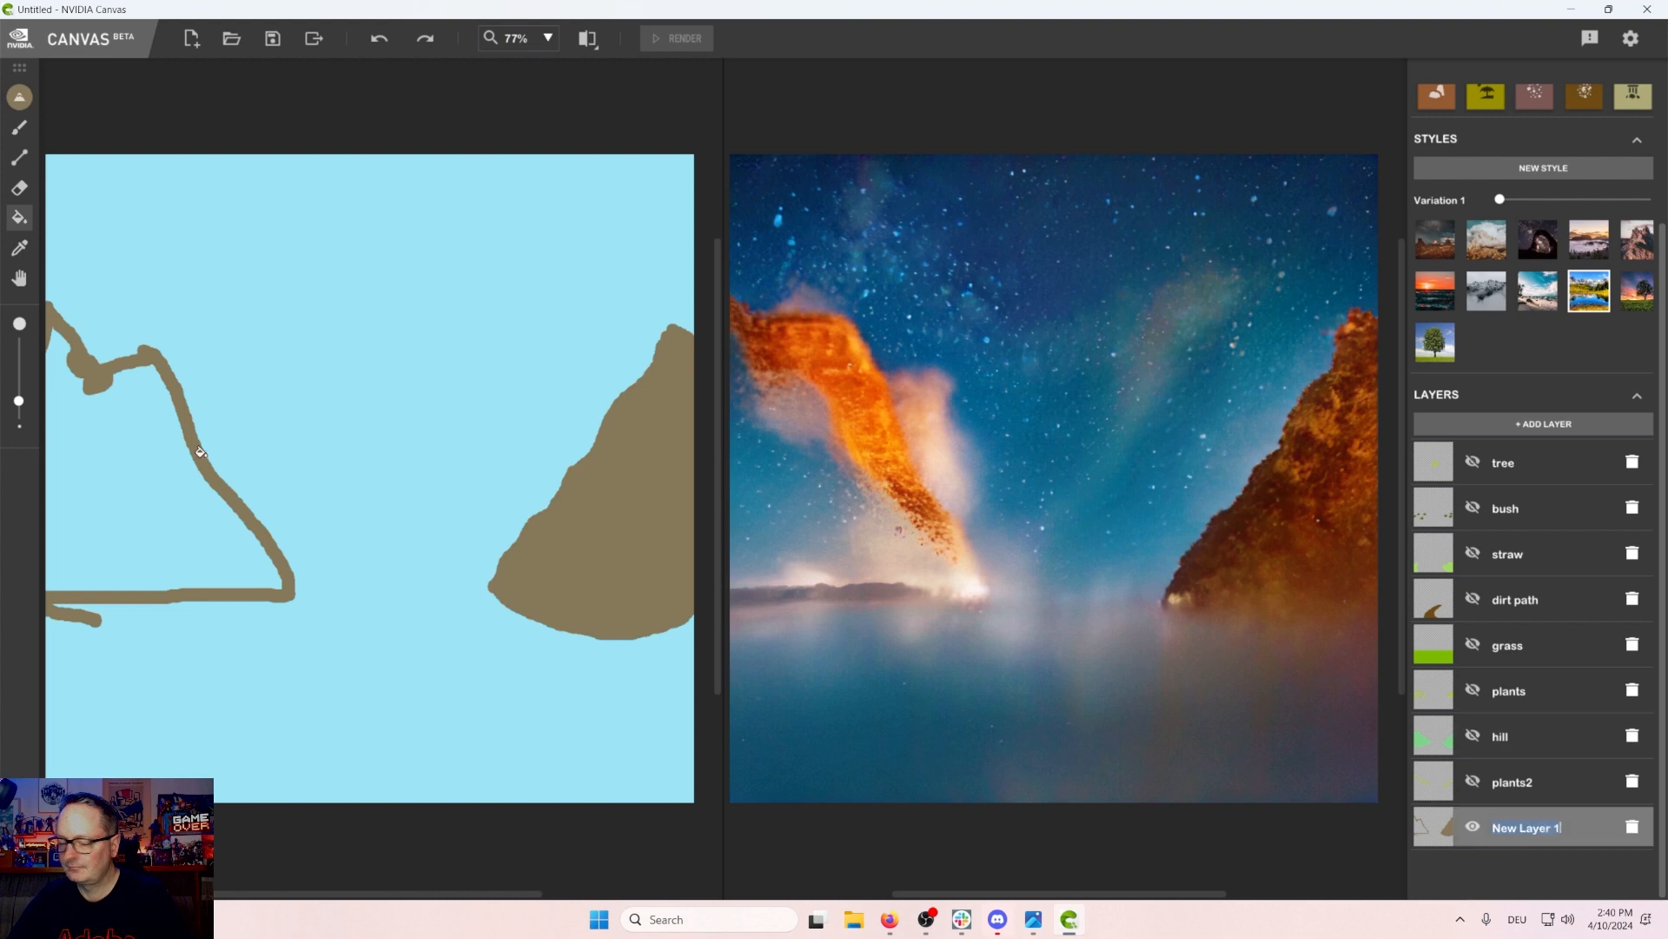
{"action": "left_click", "coordinate": [126, 433]}
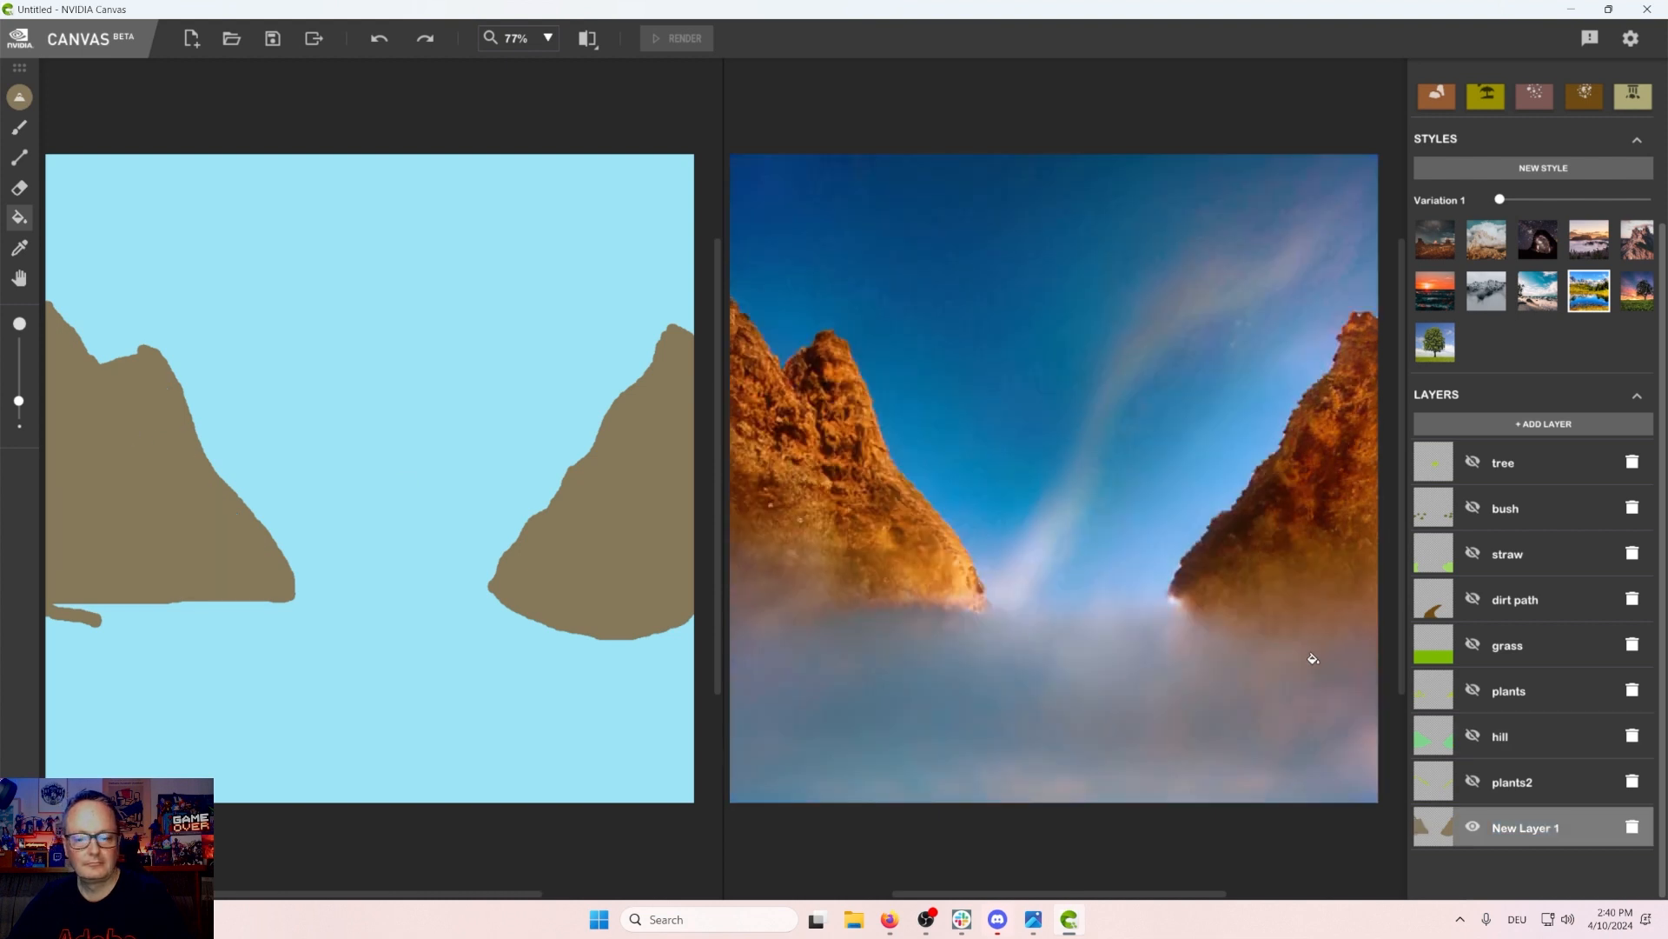
{"action": "left_click", "coordinate": [1472, 781]}
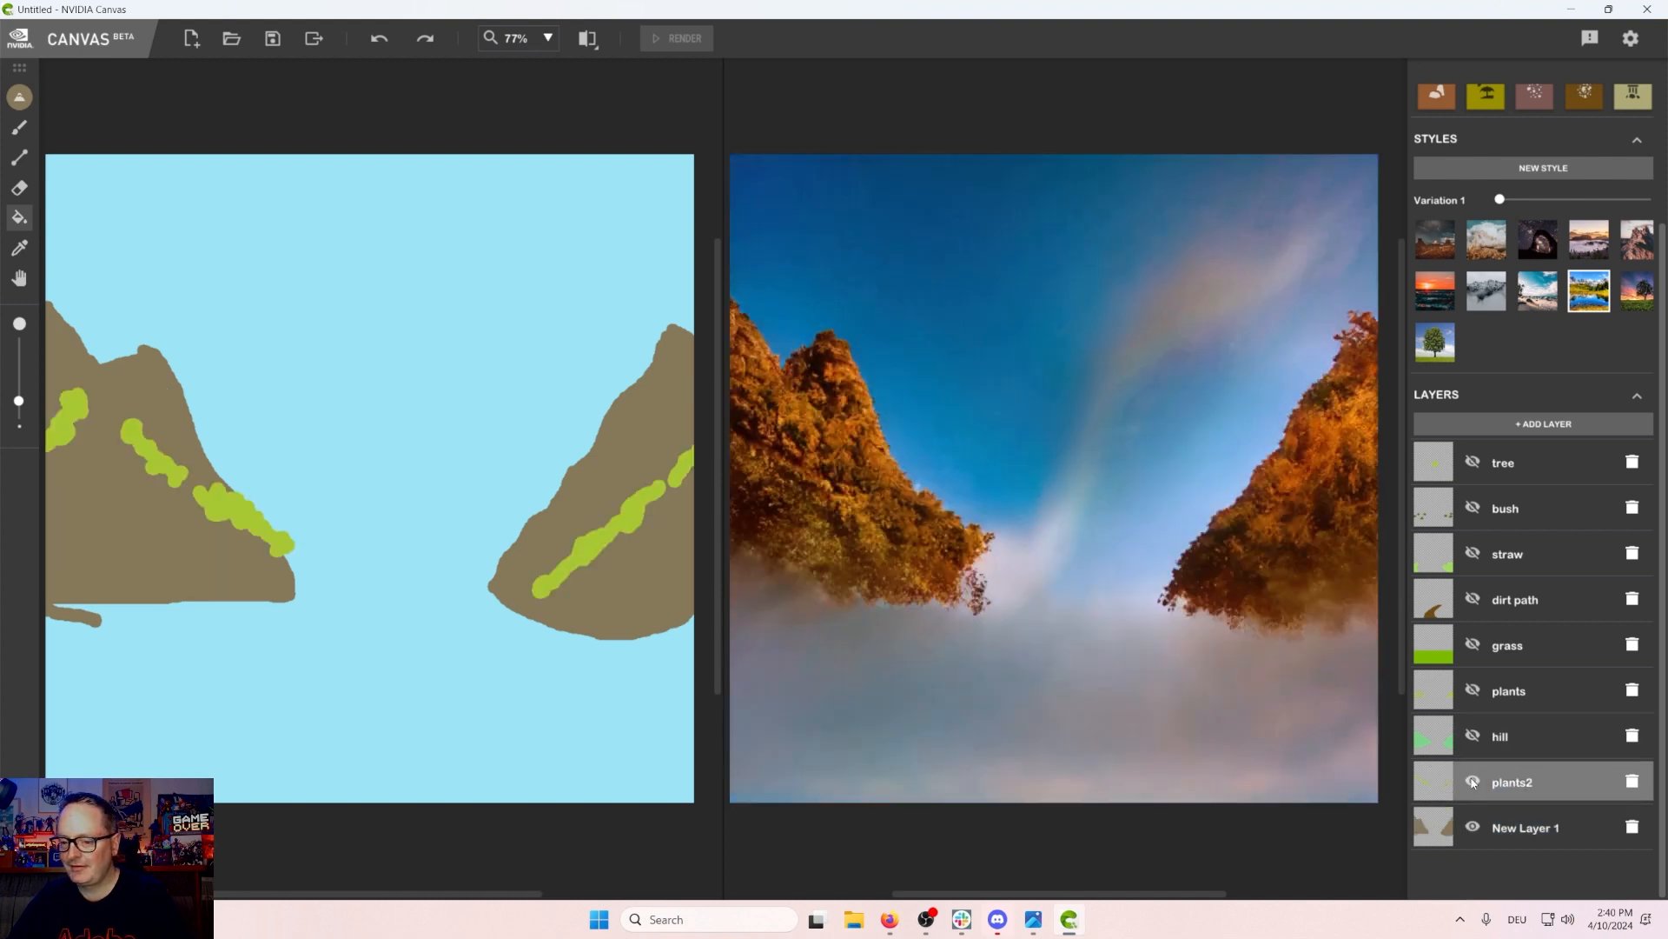
Step: Show the hill, plants, grass, dirt path, bush and tree layers again one at a time, leaving straw hidden
{"action": "left_click", "coordinate": [1474, 737]}
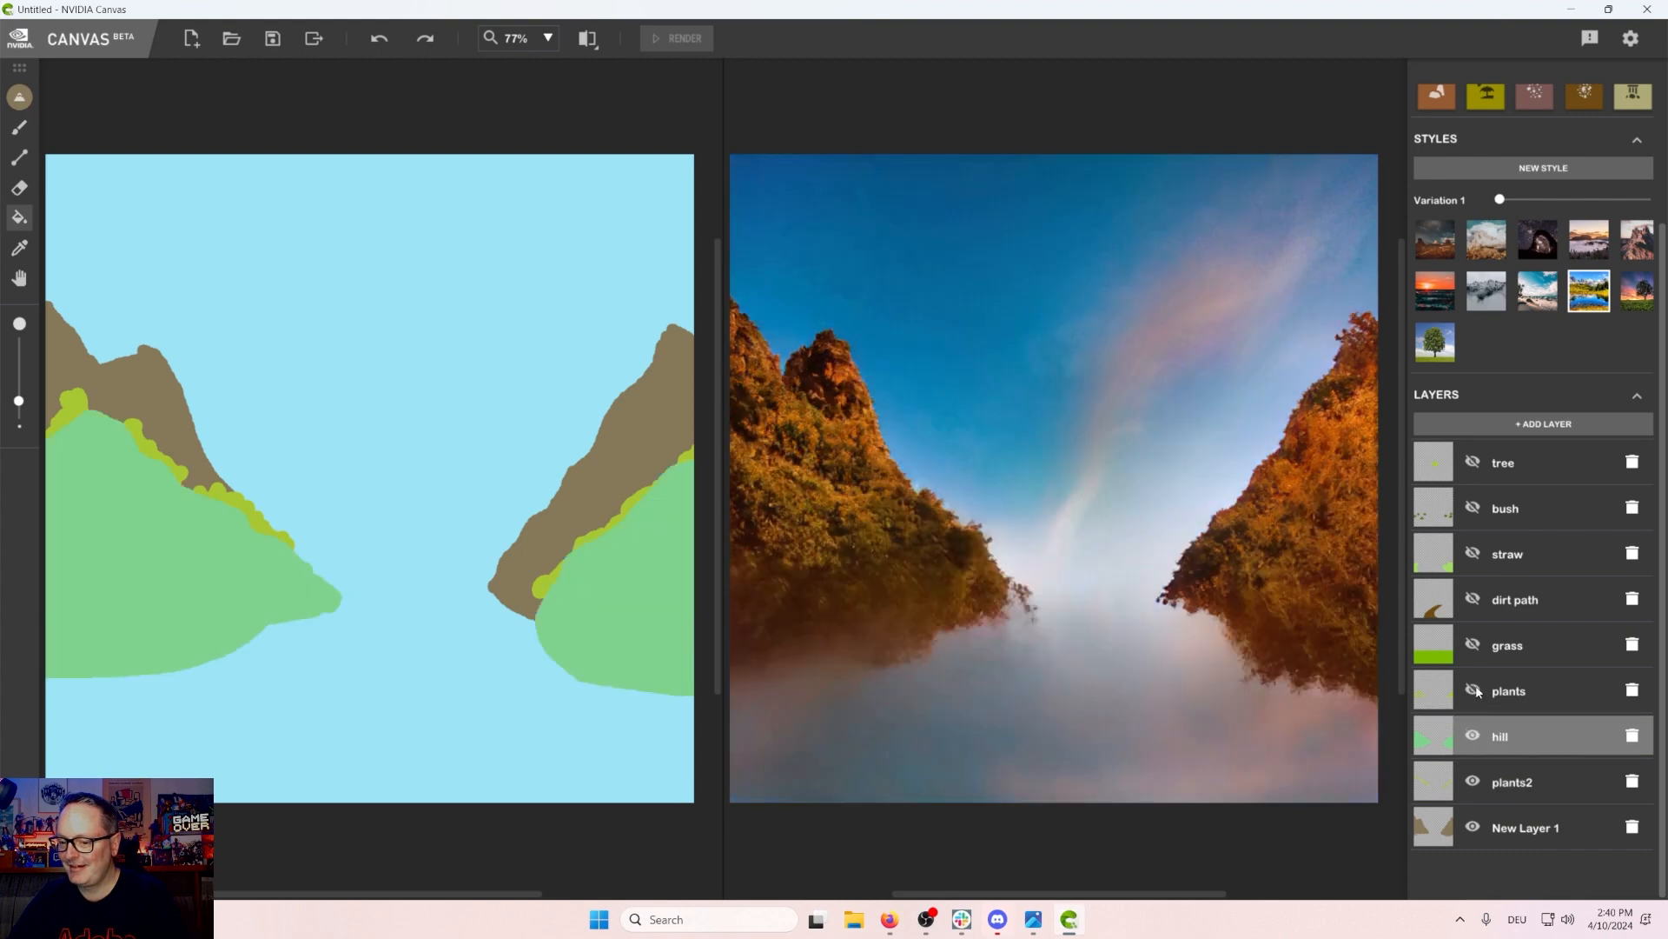
{"action": "left_click", "coordinate": [1474, 690]}
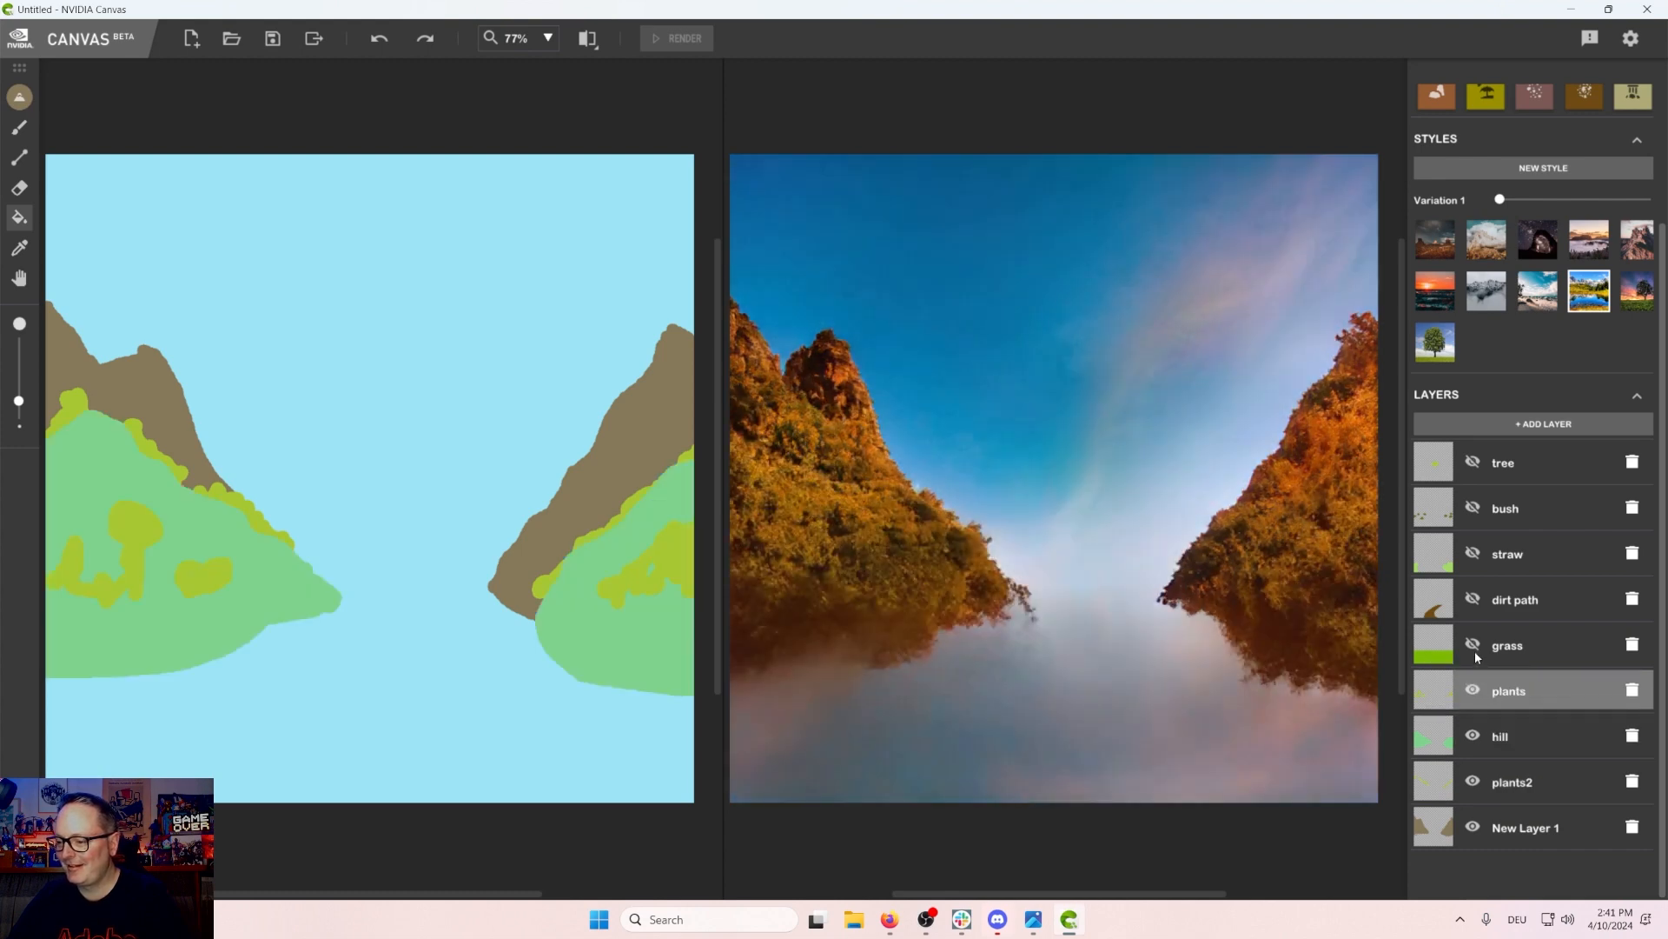
{"action": "left_click", "coordinate": [1473, 648]}
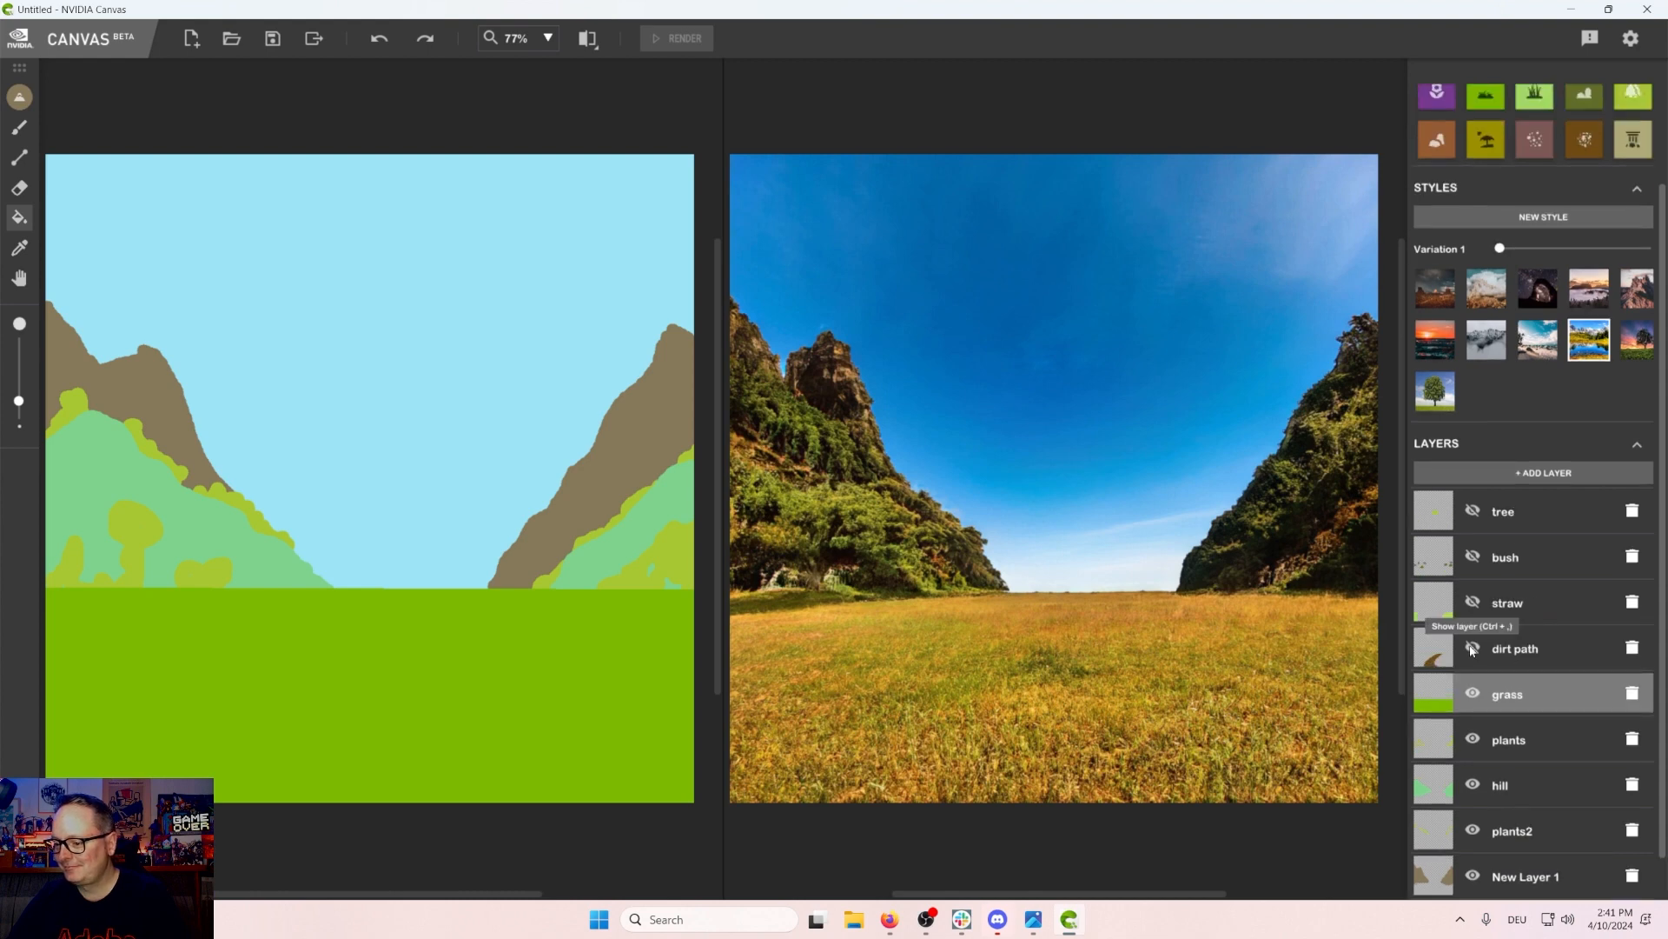
{"action": "left_click", "coordinate": [1473, 649]}
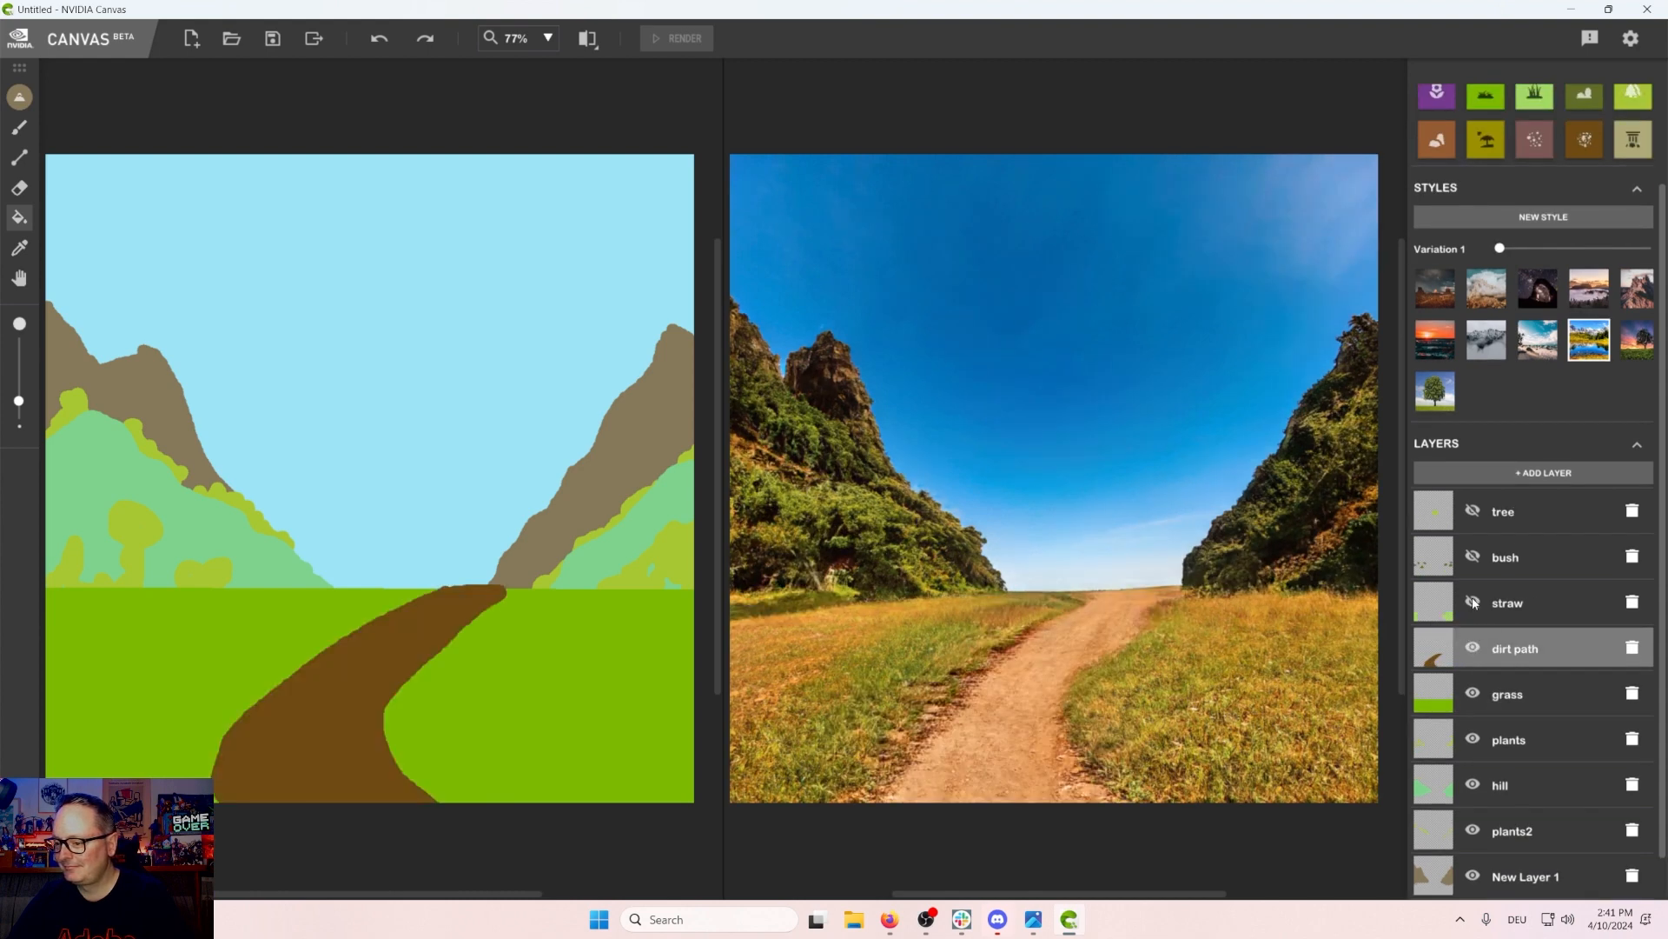
{"action": "left_click", "coordinate": [1473, 603]}
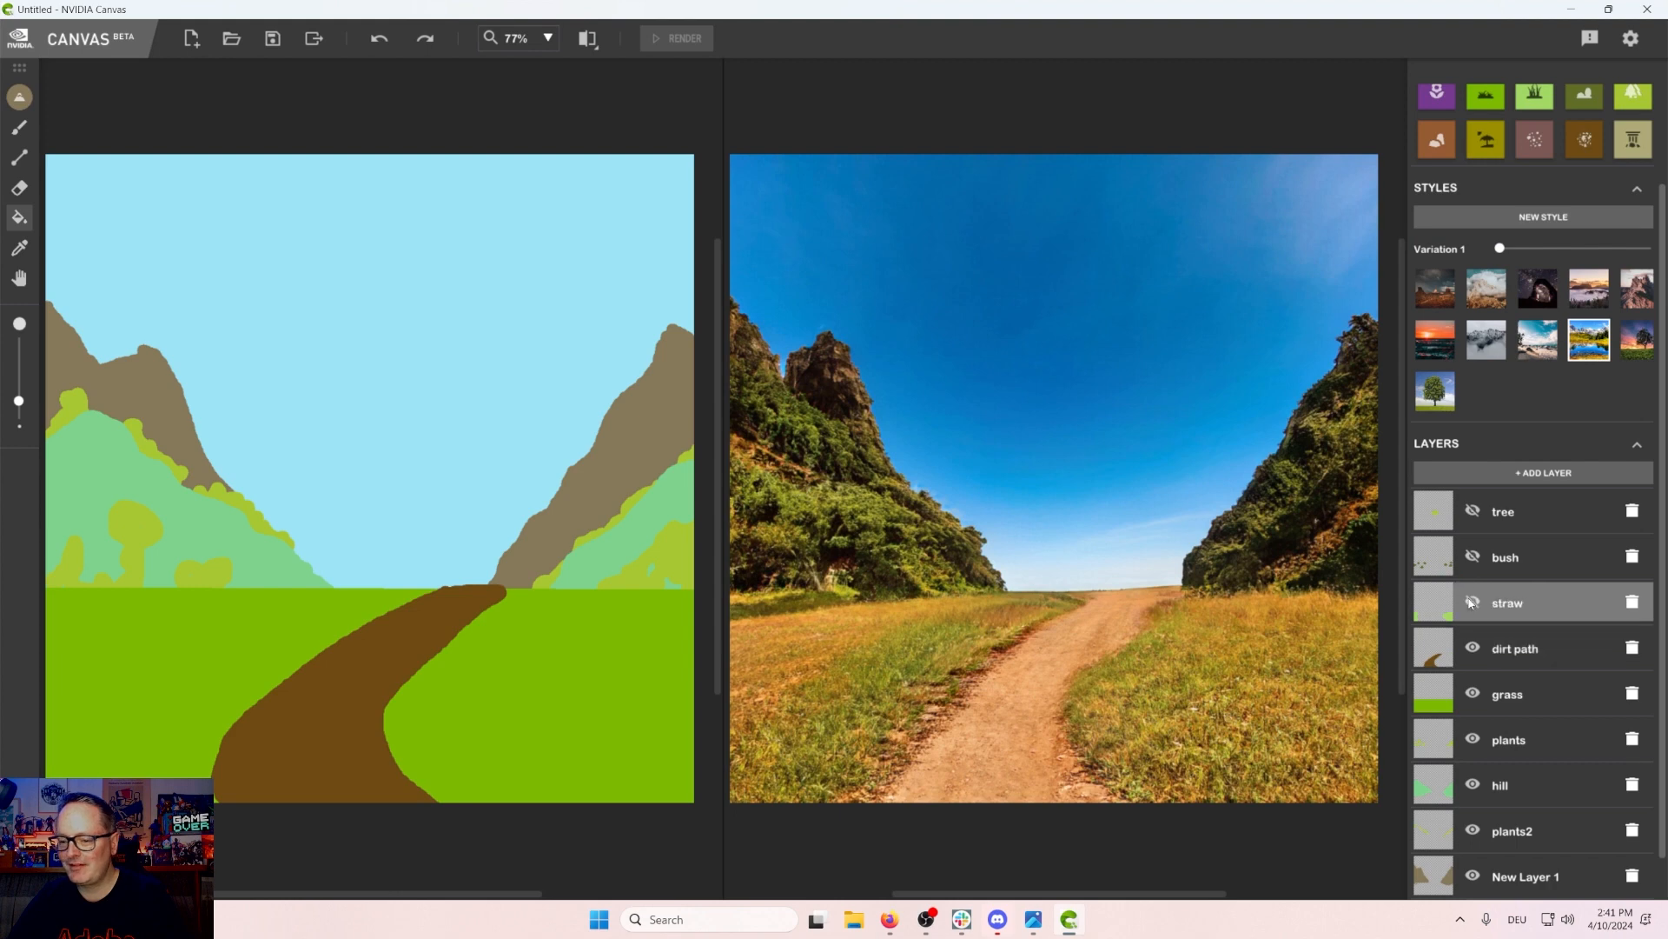
{"action": "left_click", "coordinate": [1472, 602]}
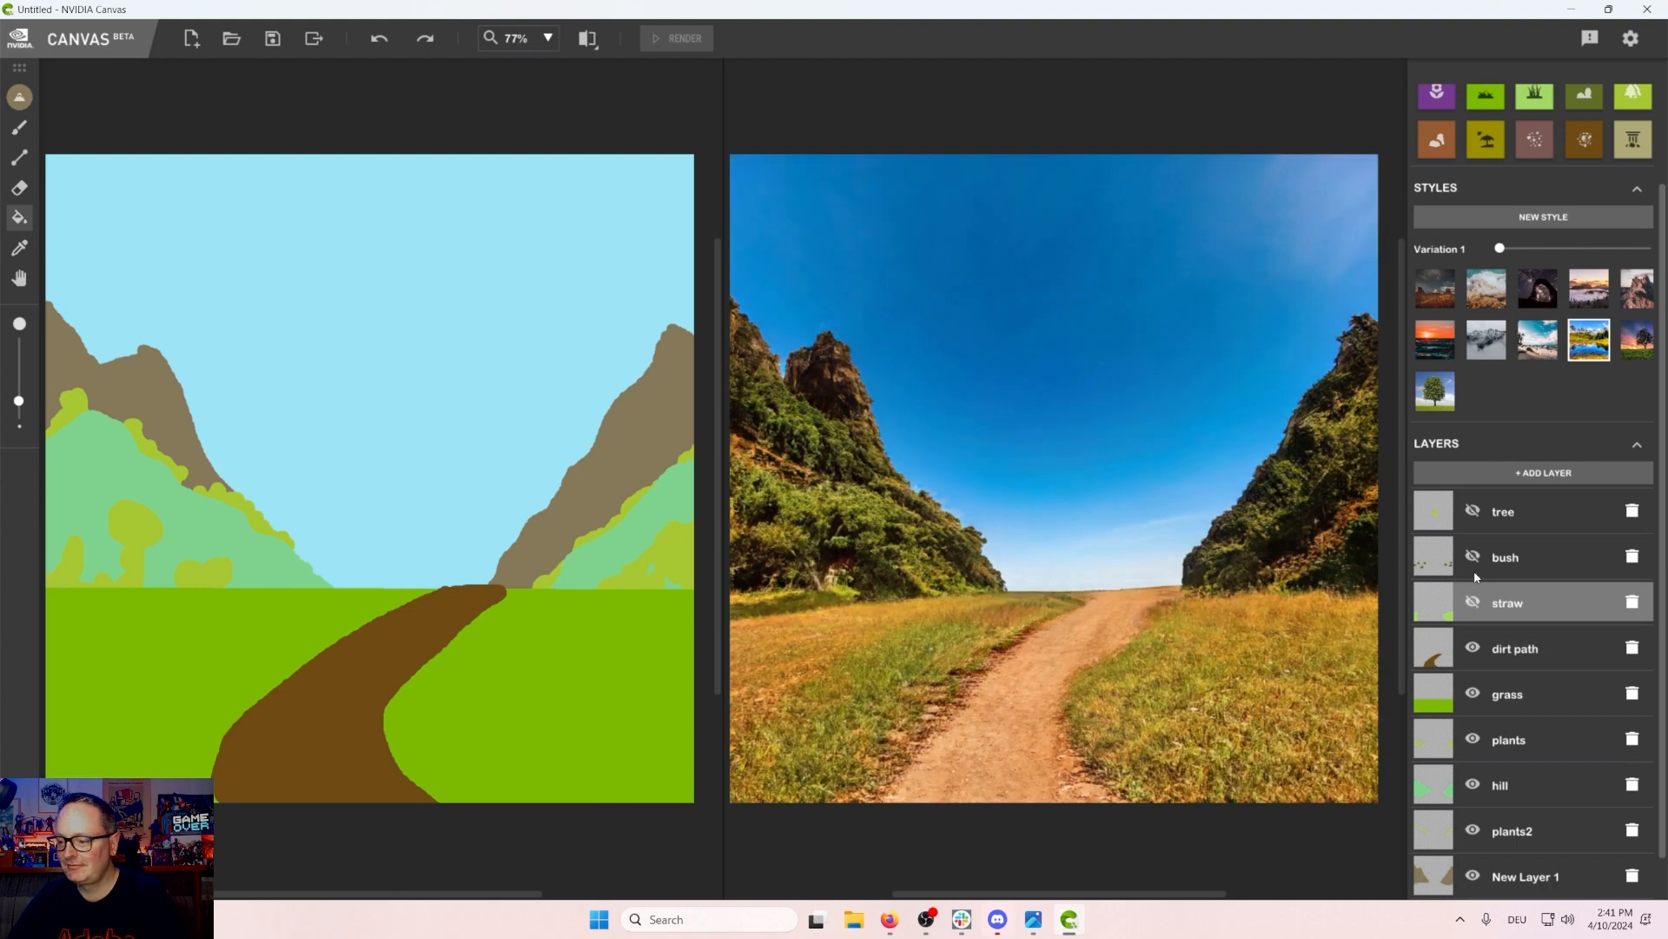
{"action": "left_click", "coordinate": [1475, 558]}
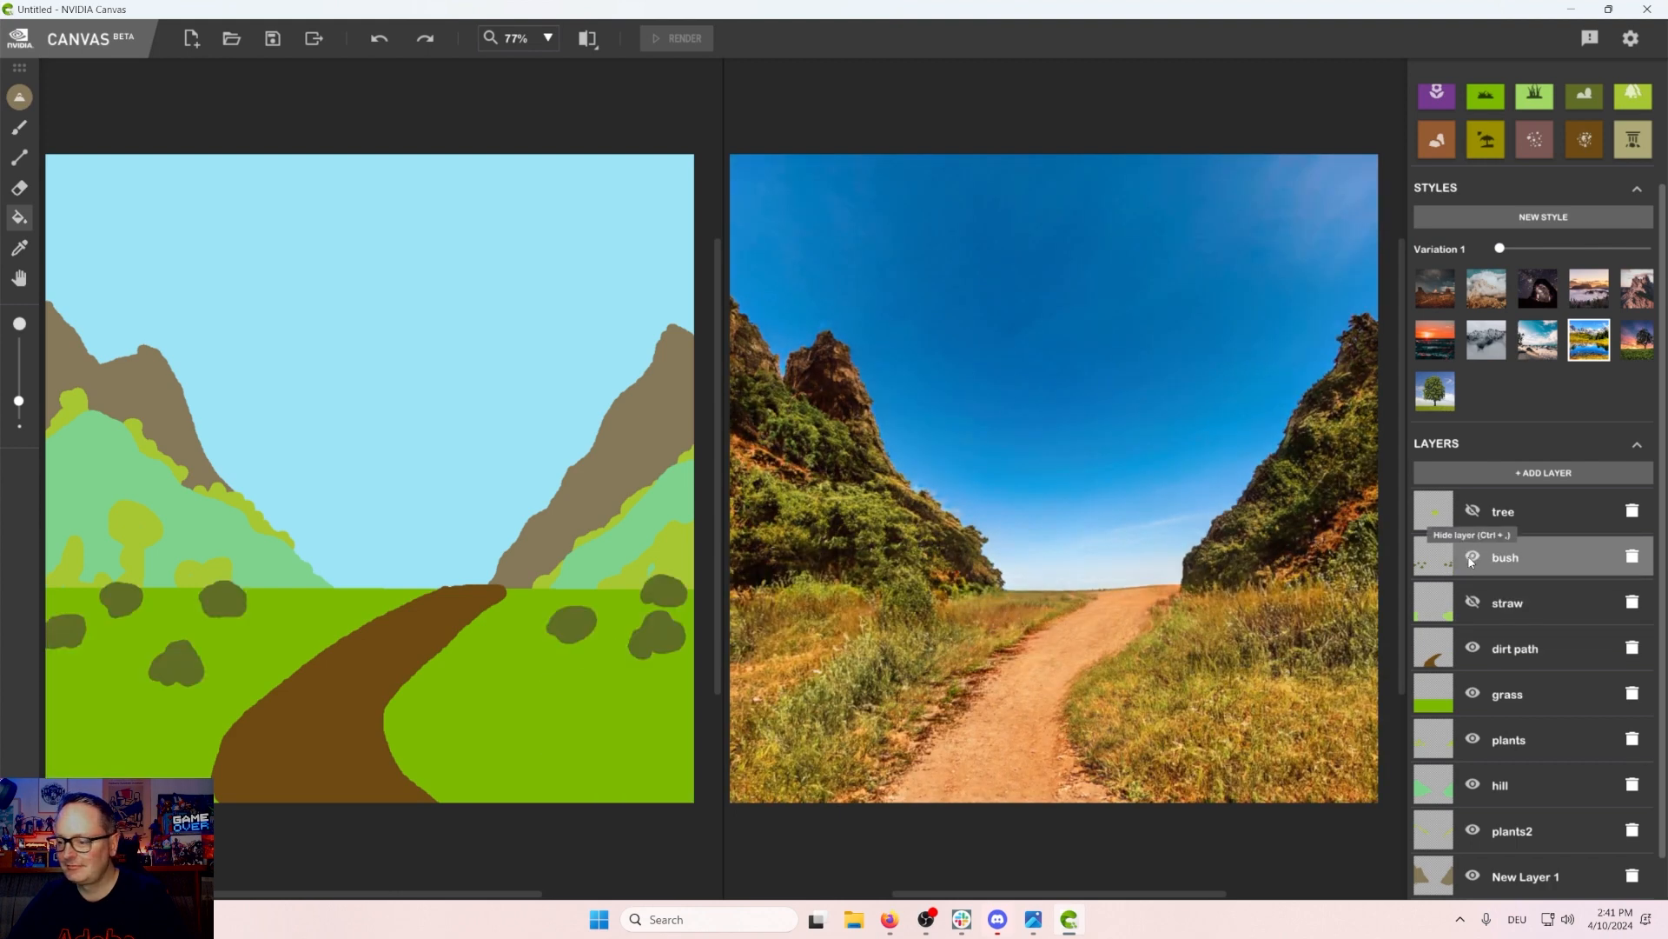
{"action": "scroll", "coordinate": [1467, 576], "scroll_direction": "up", "scroll_amount": 1}
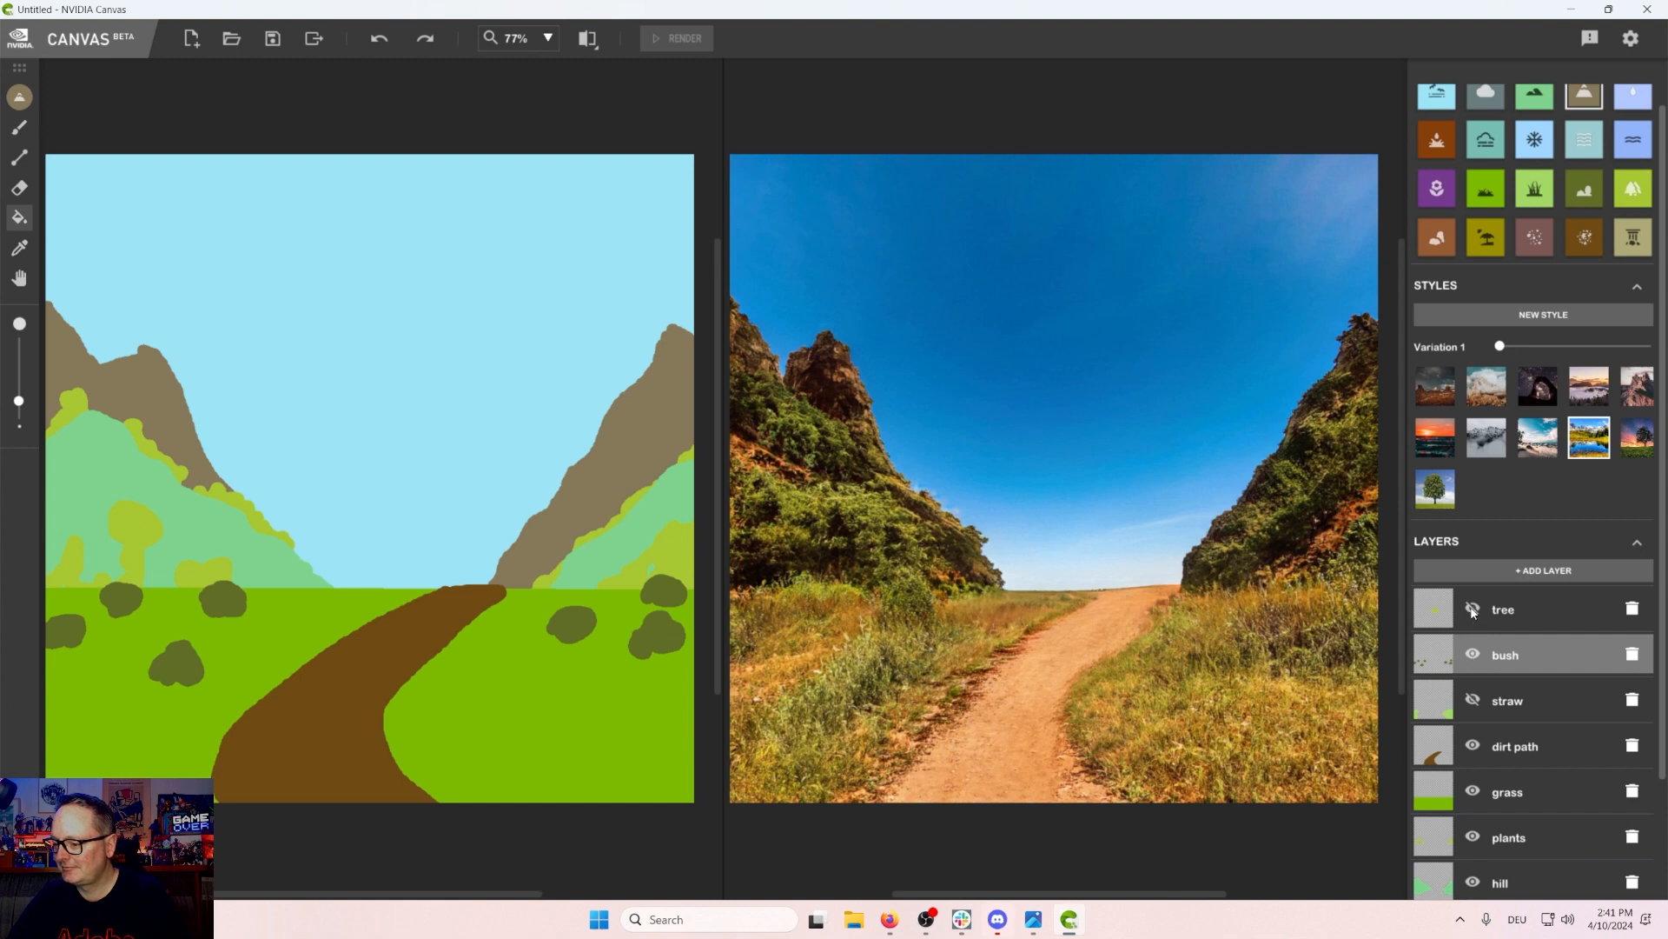
{"action": "left_click", "coordinate": [1473, 611]}
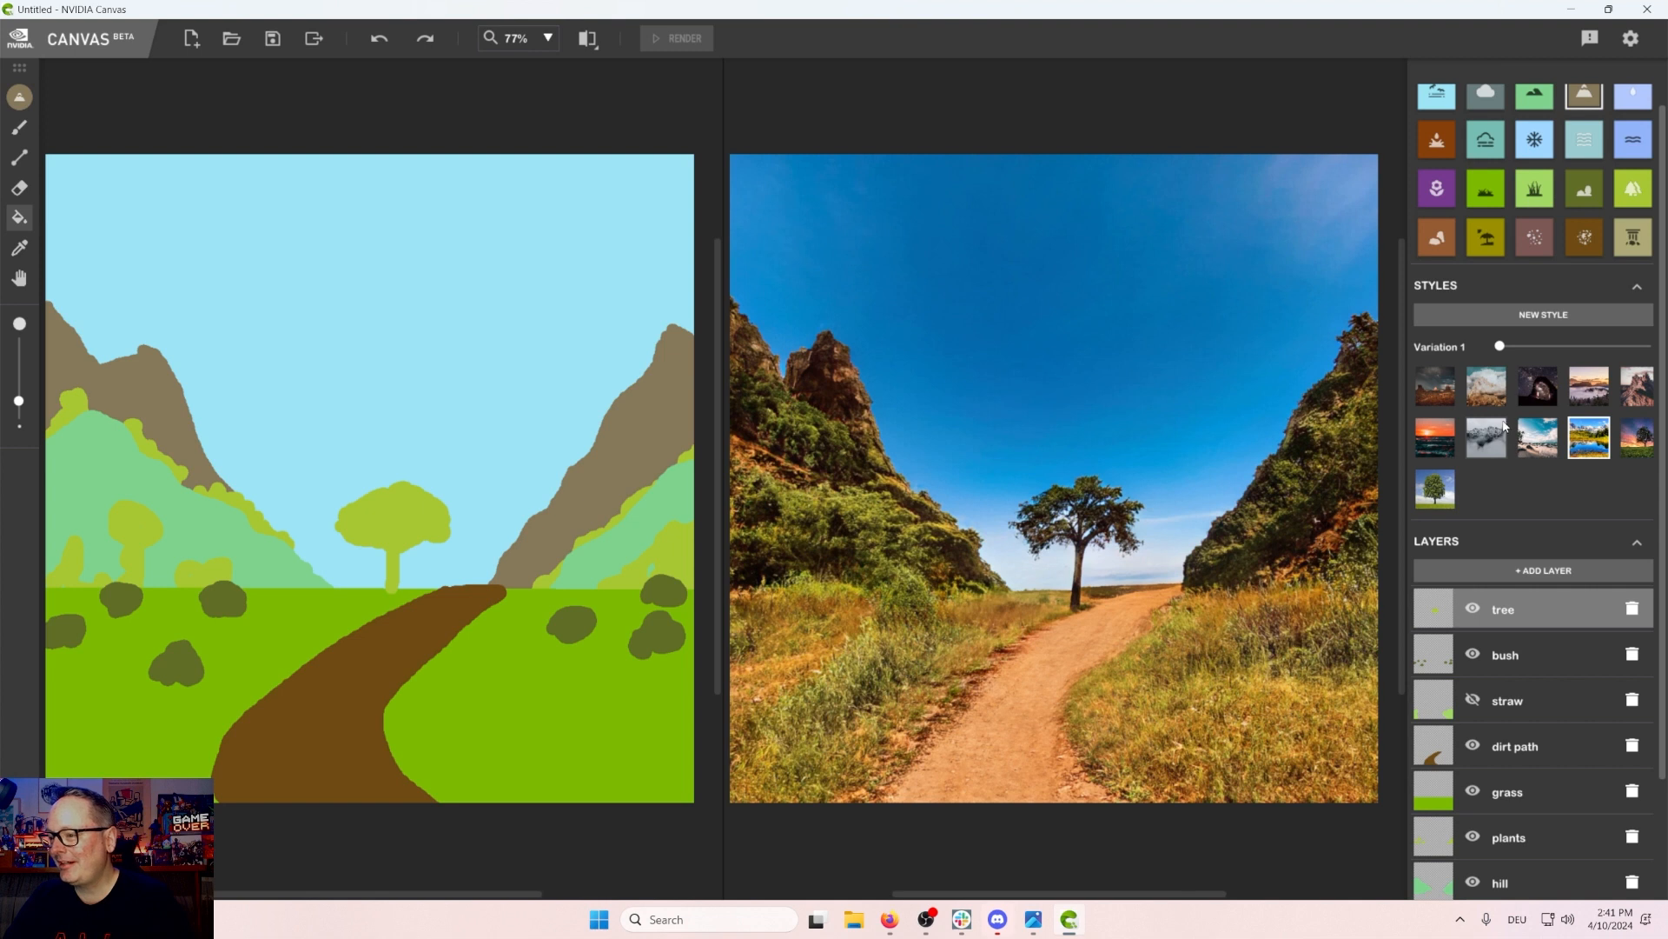
{"action": "scroll", "coordinate": [1504, 425], "scroll_direction": "up", "scroll_amount": 1}
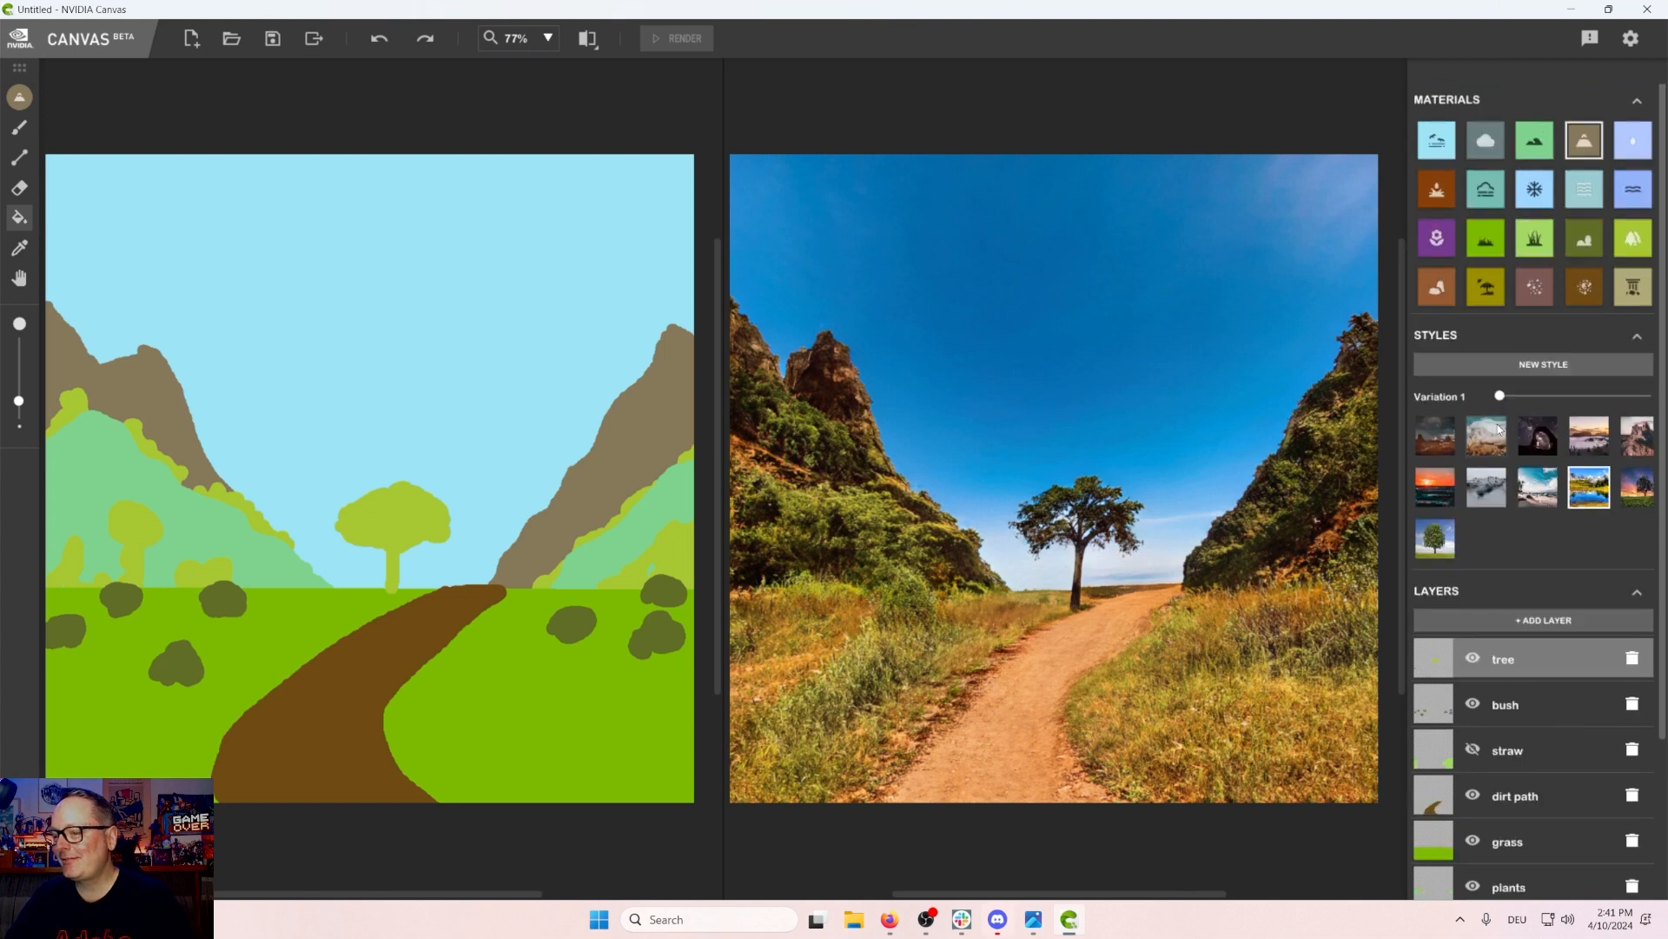
Step: Select the gravel material and brush a few small gravel spots onto the dirt path on the tree layer, undoing the last spot
{"action": "left_click", "coordinate": [1537, 292]}
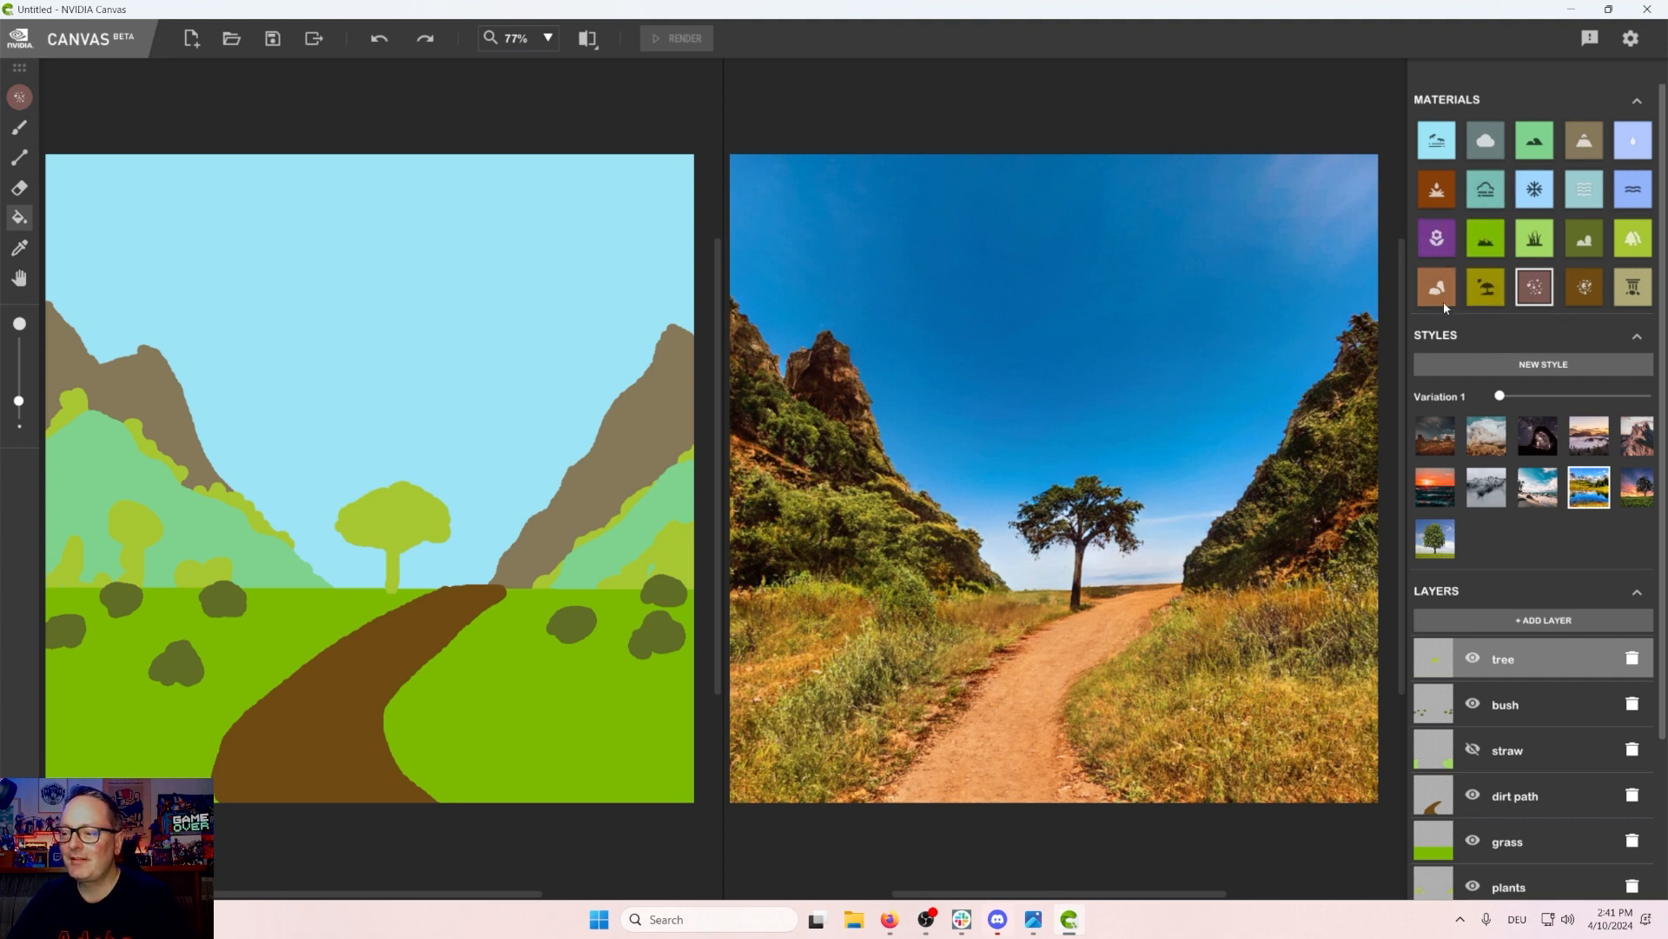
{"action": "left_click", "coordinate": [19, 126]}
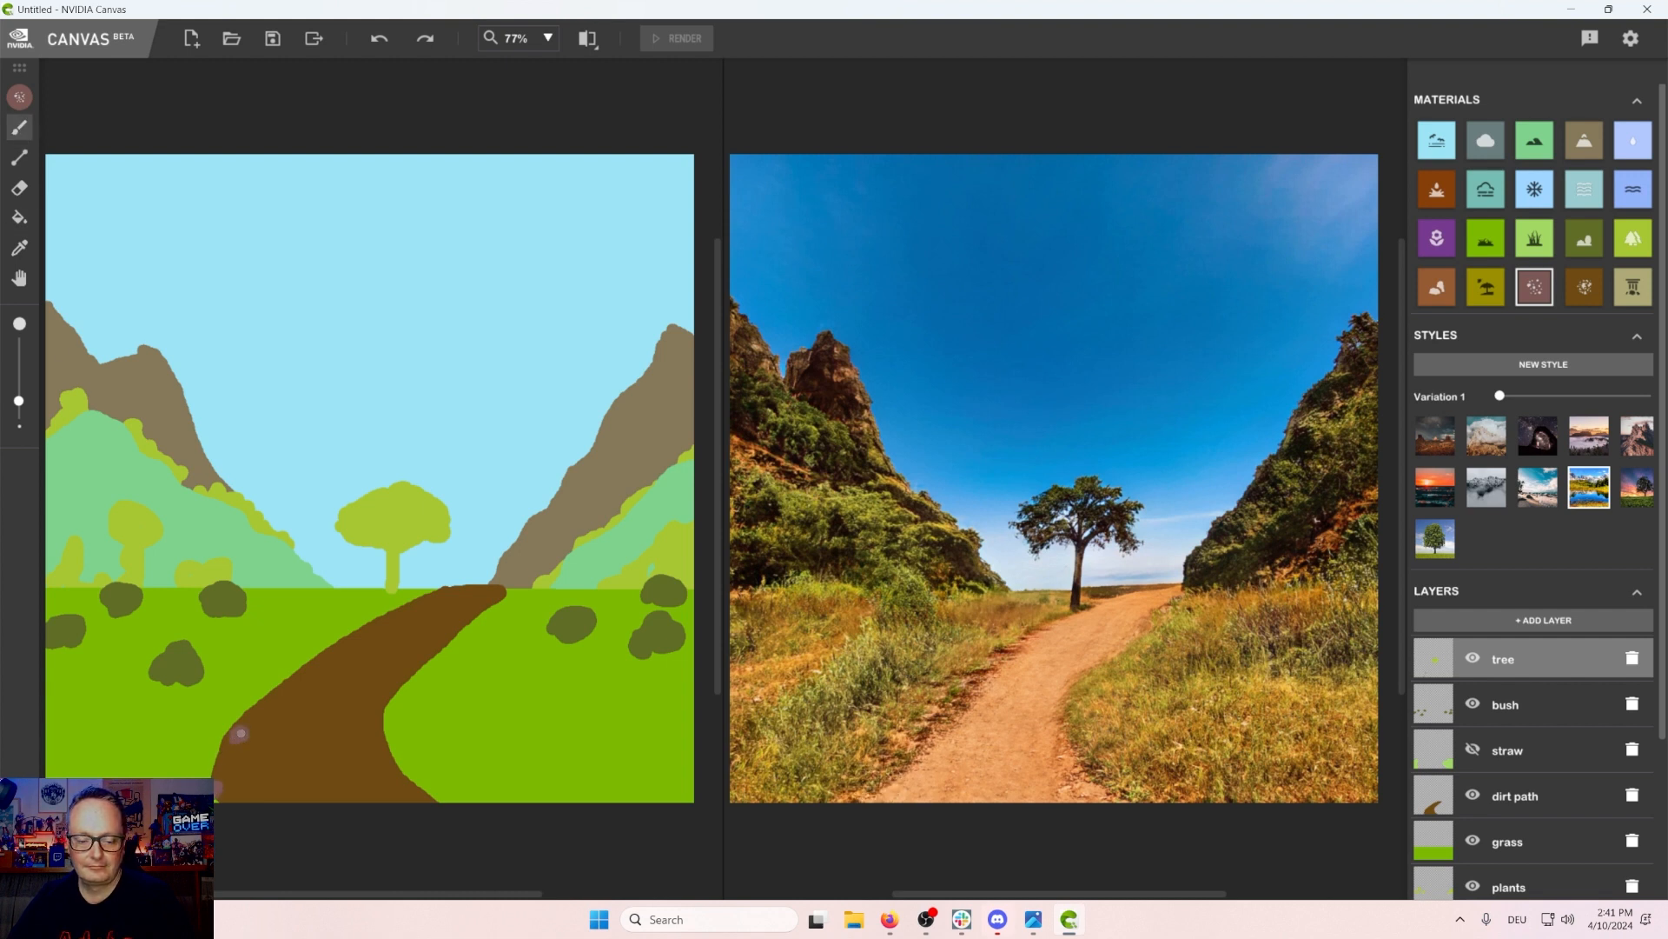
{"action": "left_click_drag", "start_coordinate": [250, 700], "coordinate": [269, 698]}
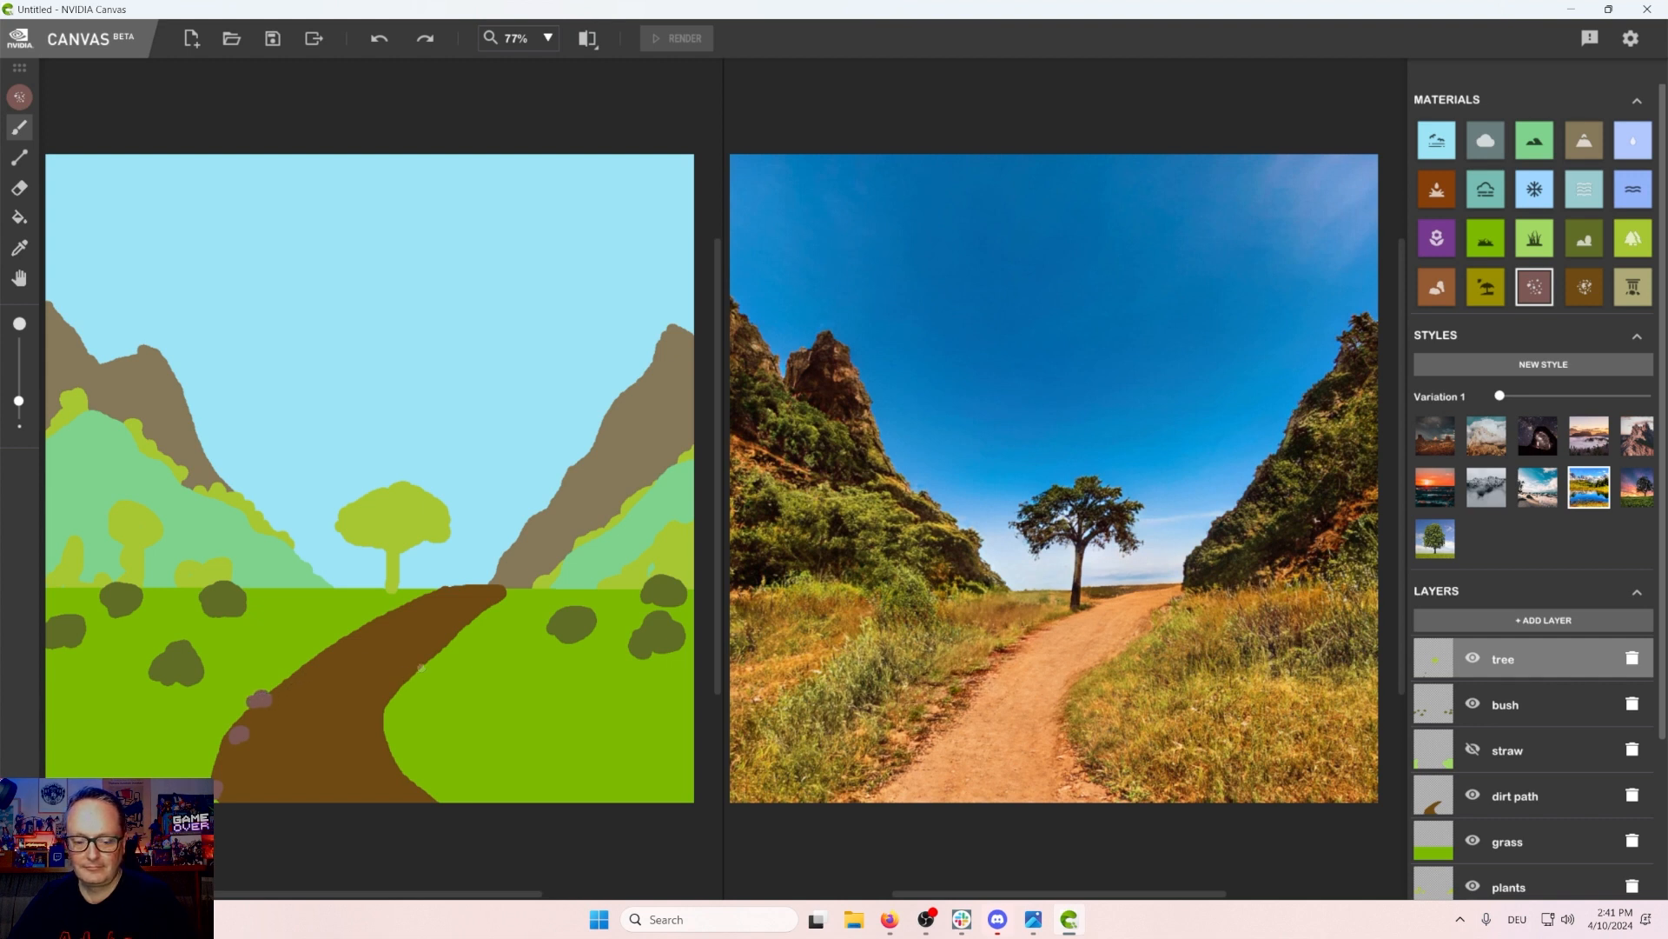
{"action": "left_click_drag", "start_coordinate": [422, 668], "coordinate": [415, 676]}
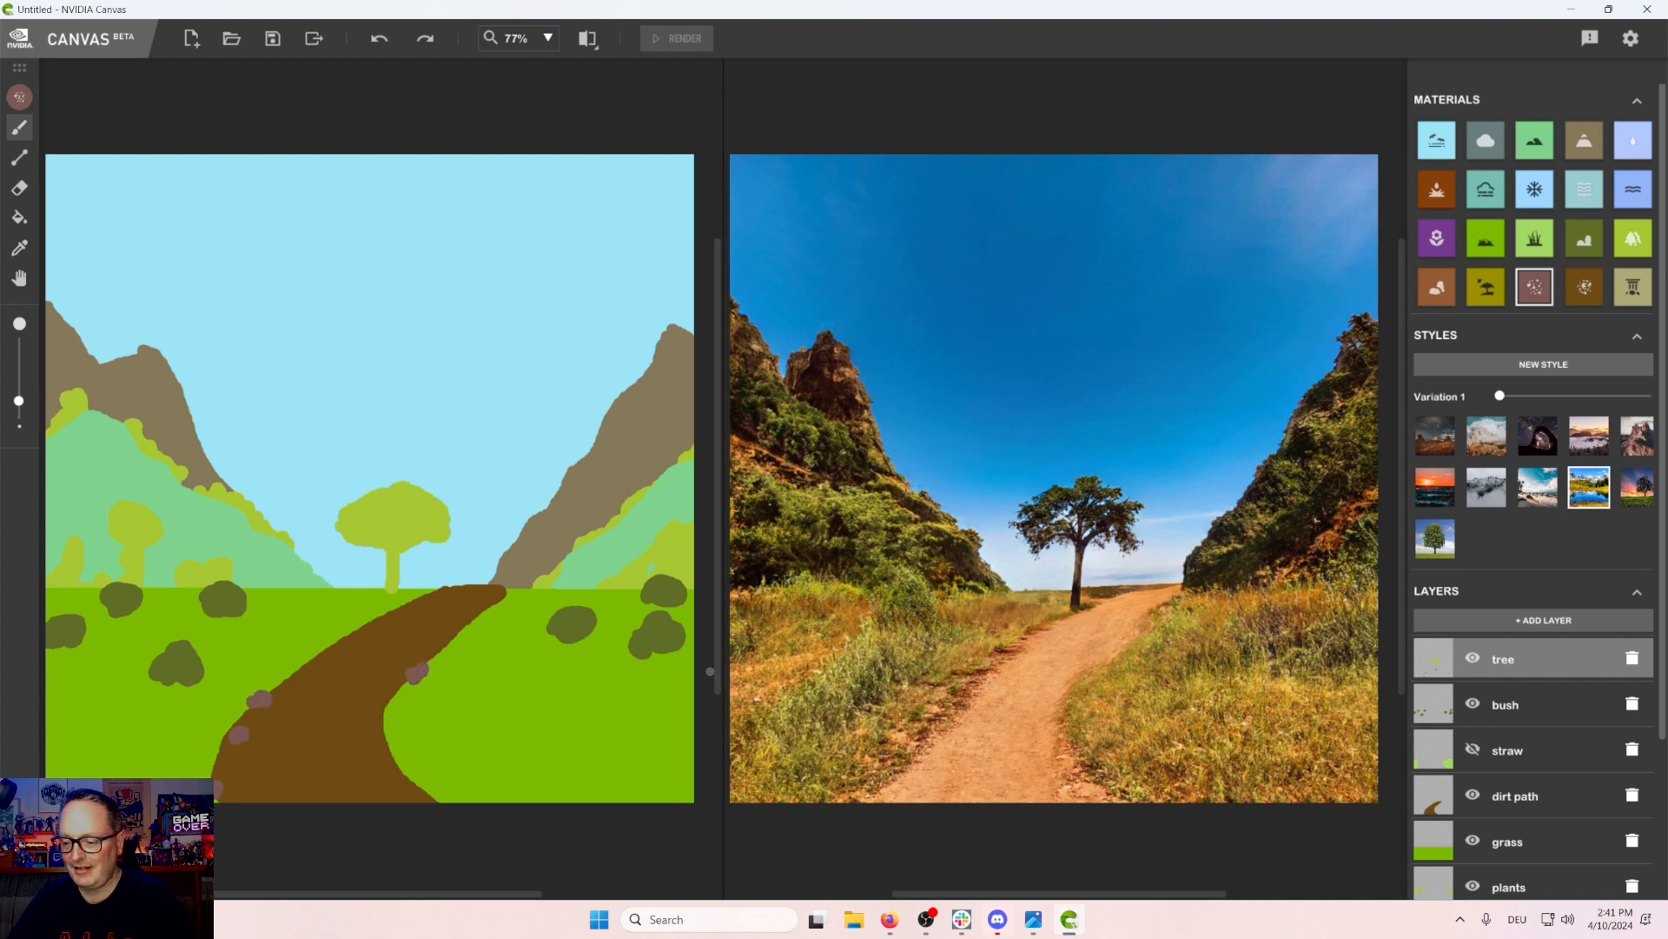
{"action": "left_click", "coordinate": [378, 39]}
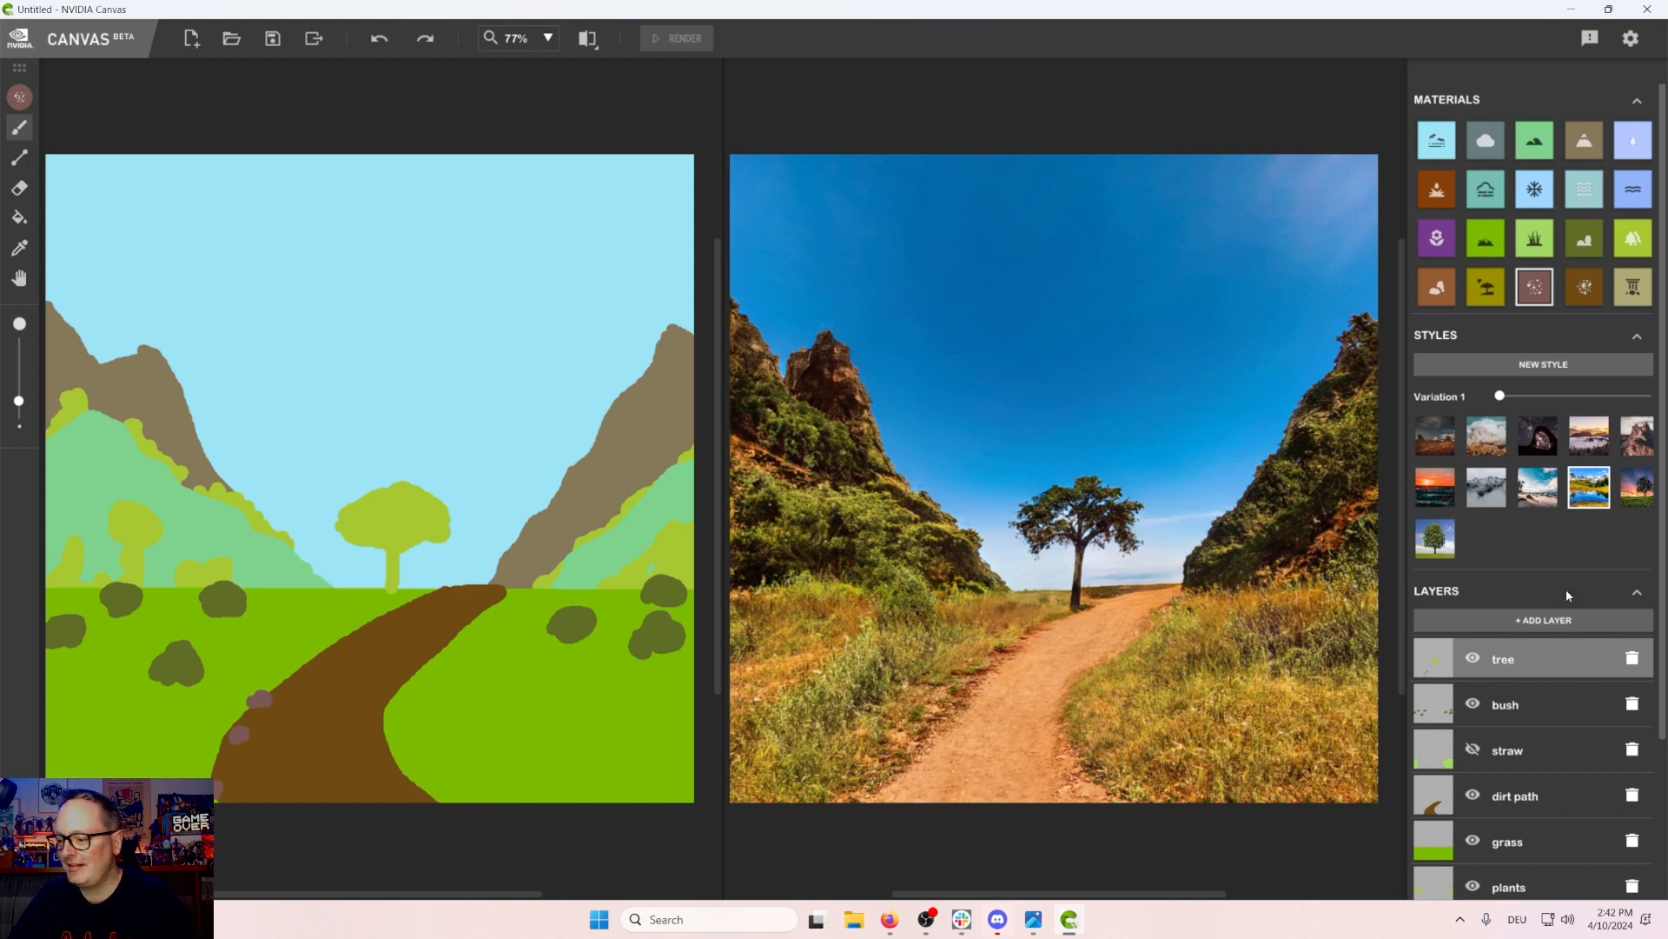
Step: Rename the tree layer to "tree and gravel"
{"action": "double_click", "coordinate": [1514, 661]}
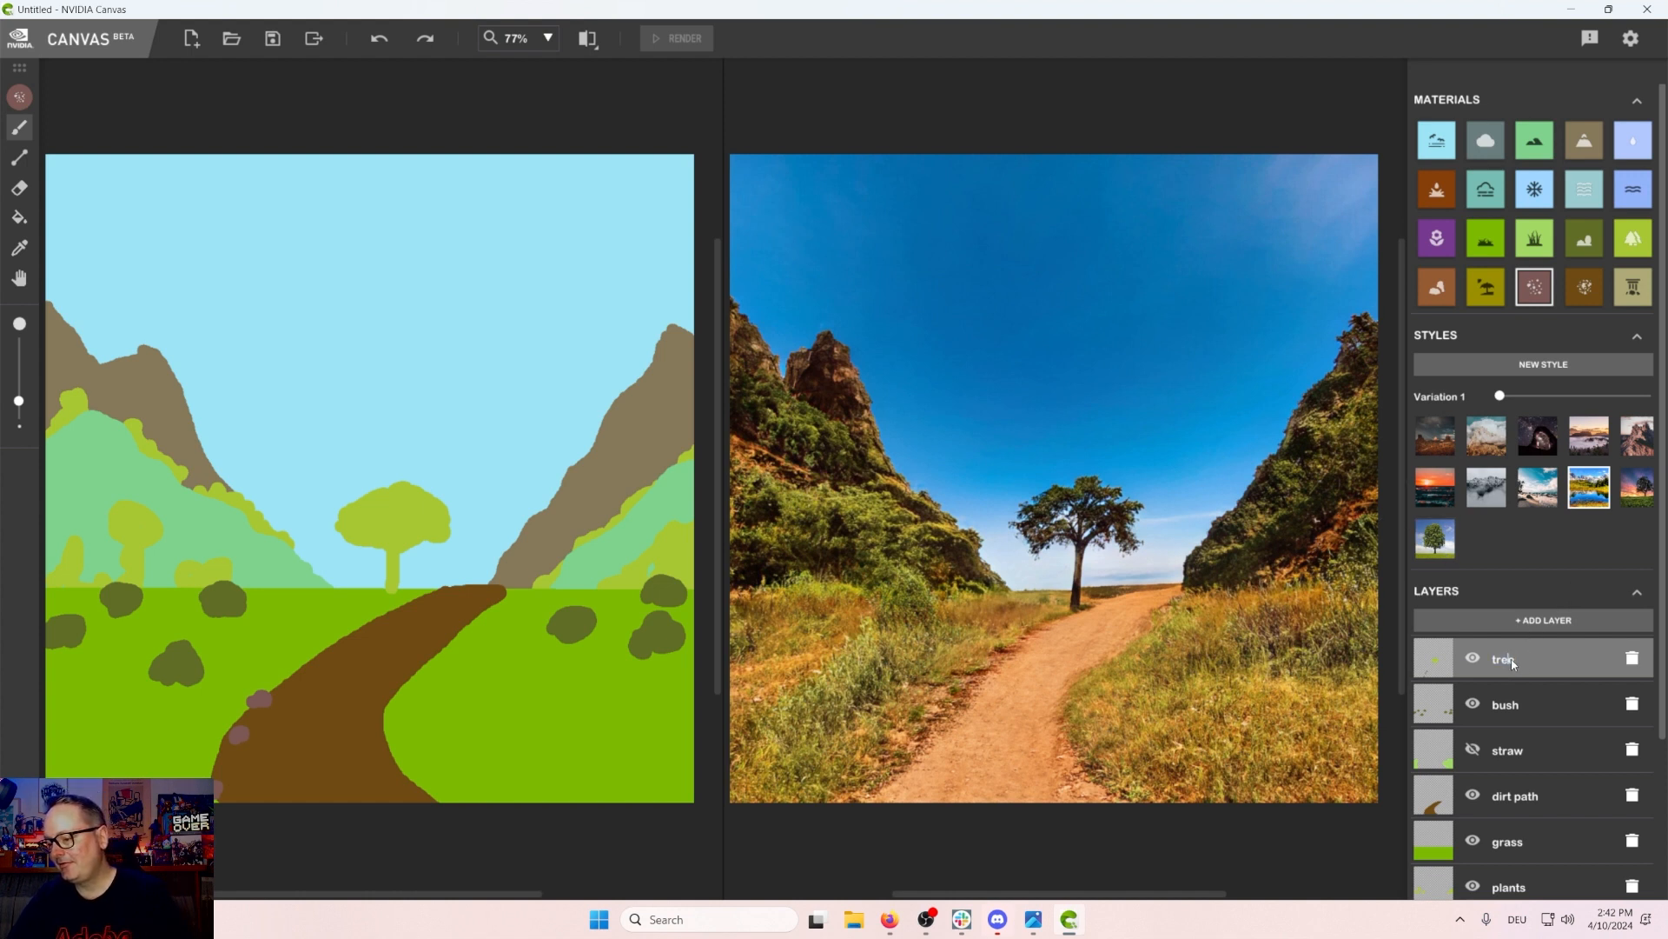
{"action": "left_click", "coordinate": [1520, 660]}
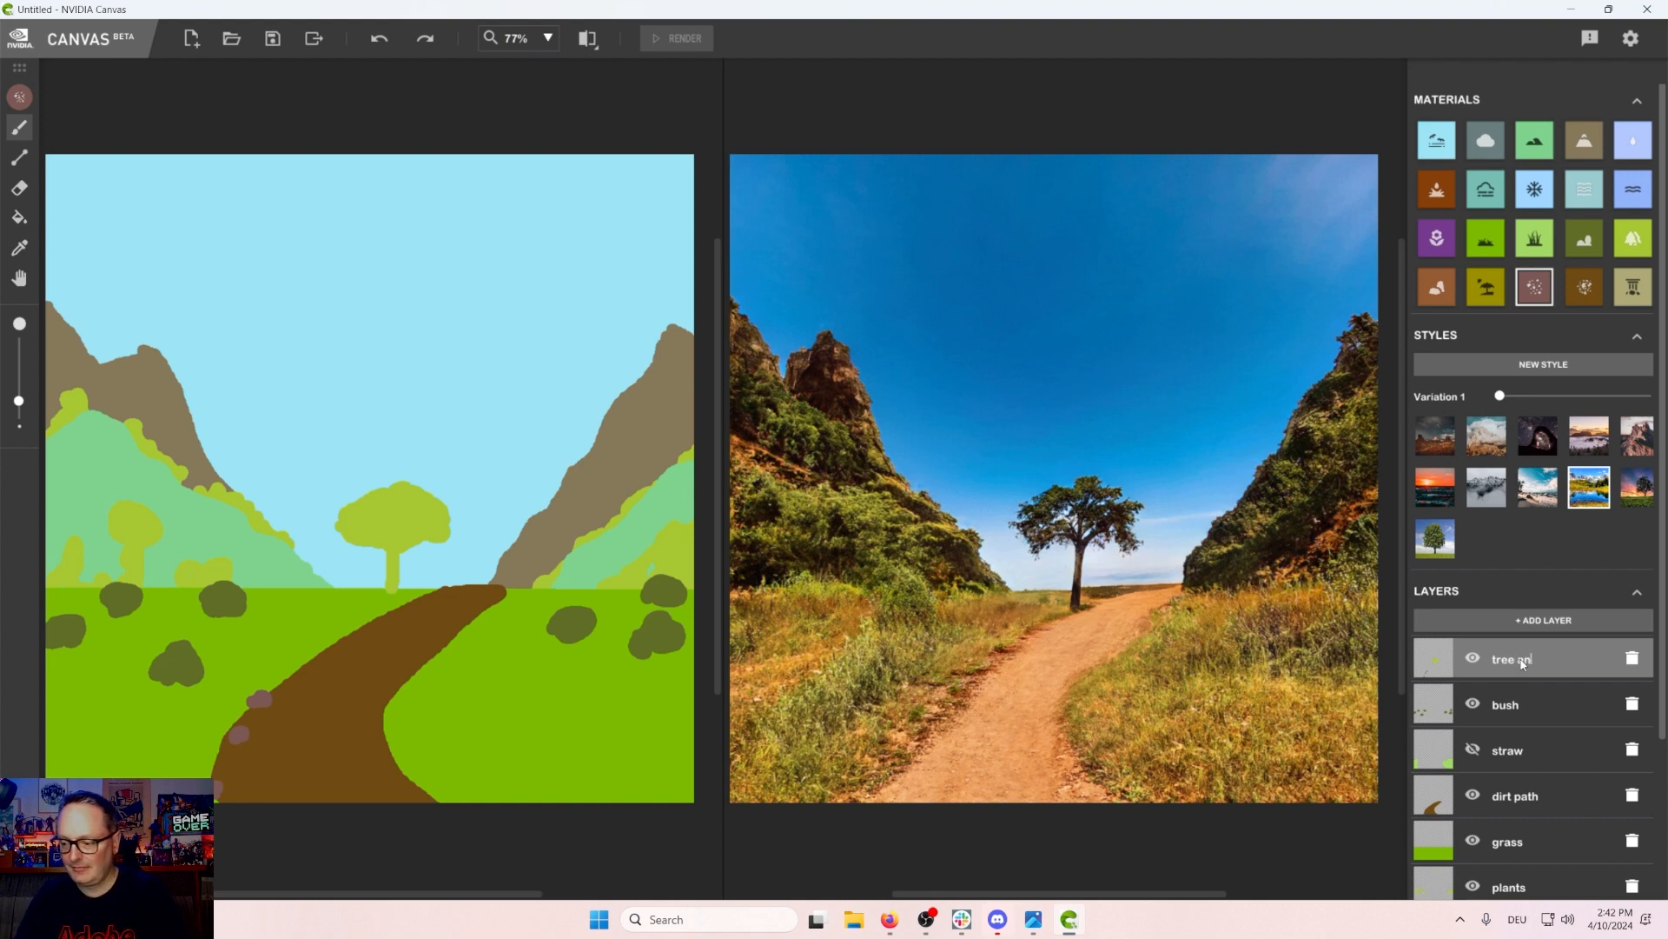
{"action": "type", "text": "and gravel"}
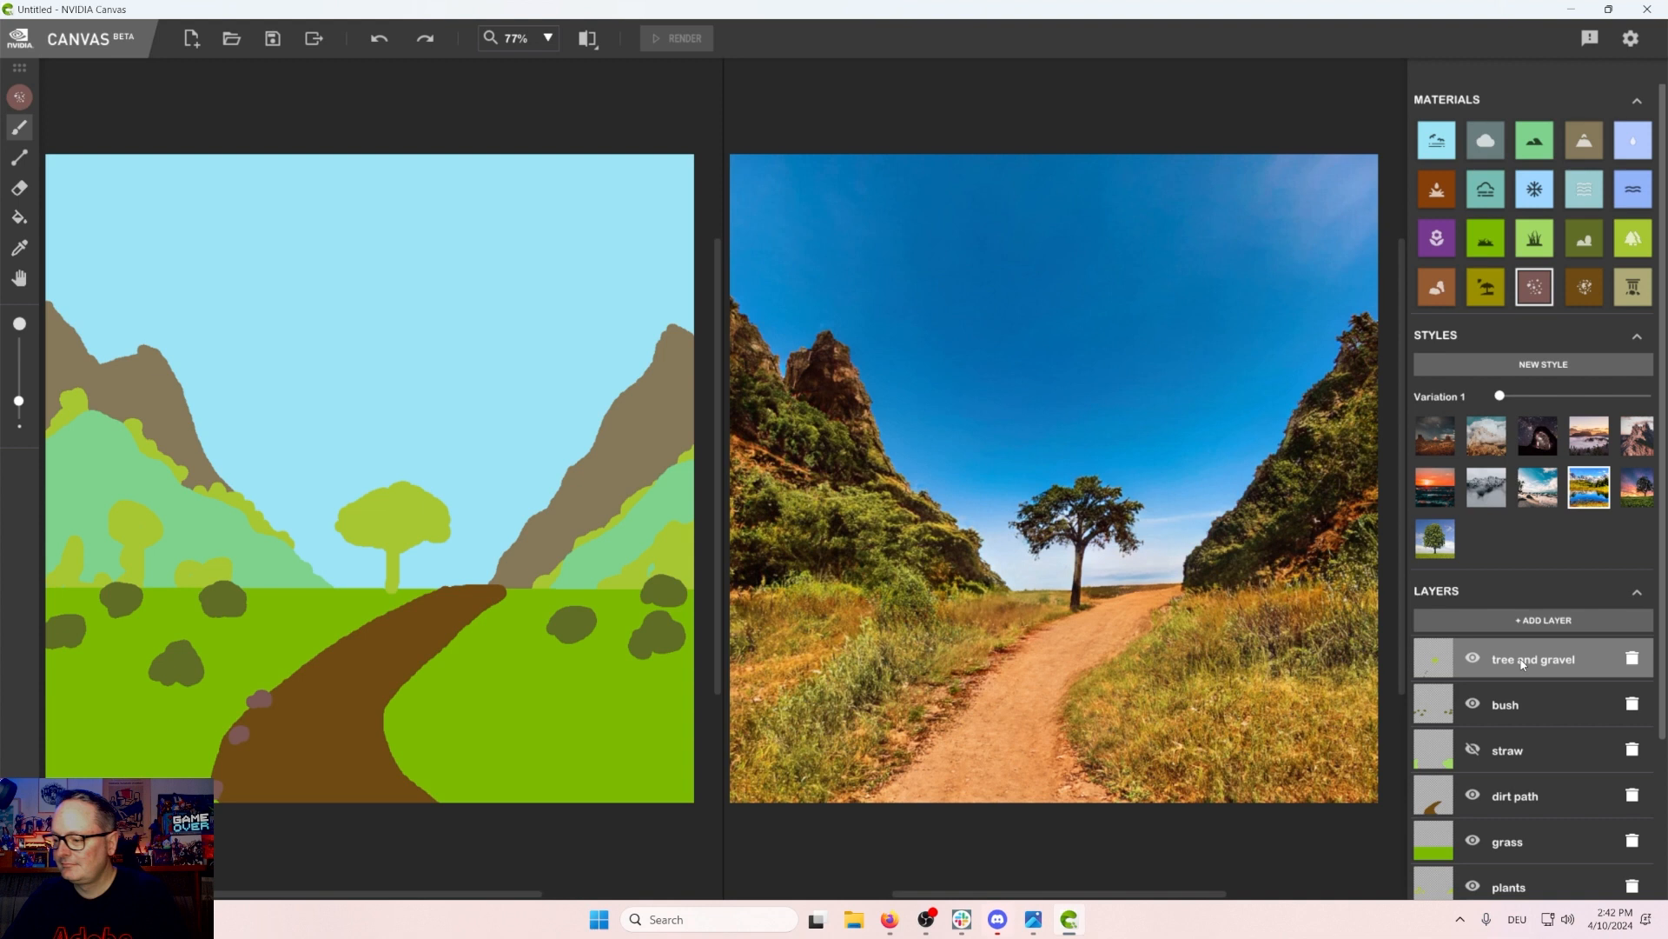
Step: Add a new layer, pick the tall grass material, and paint and fill a grass patch in the canvas's lower-left corner
{"action": "left_click", "coordinate": [1543, 620]}
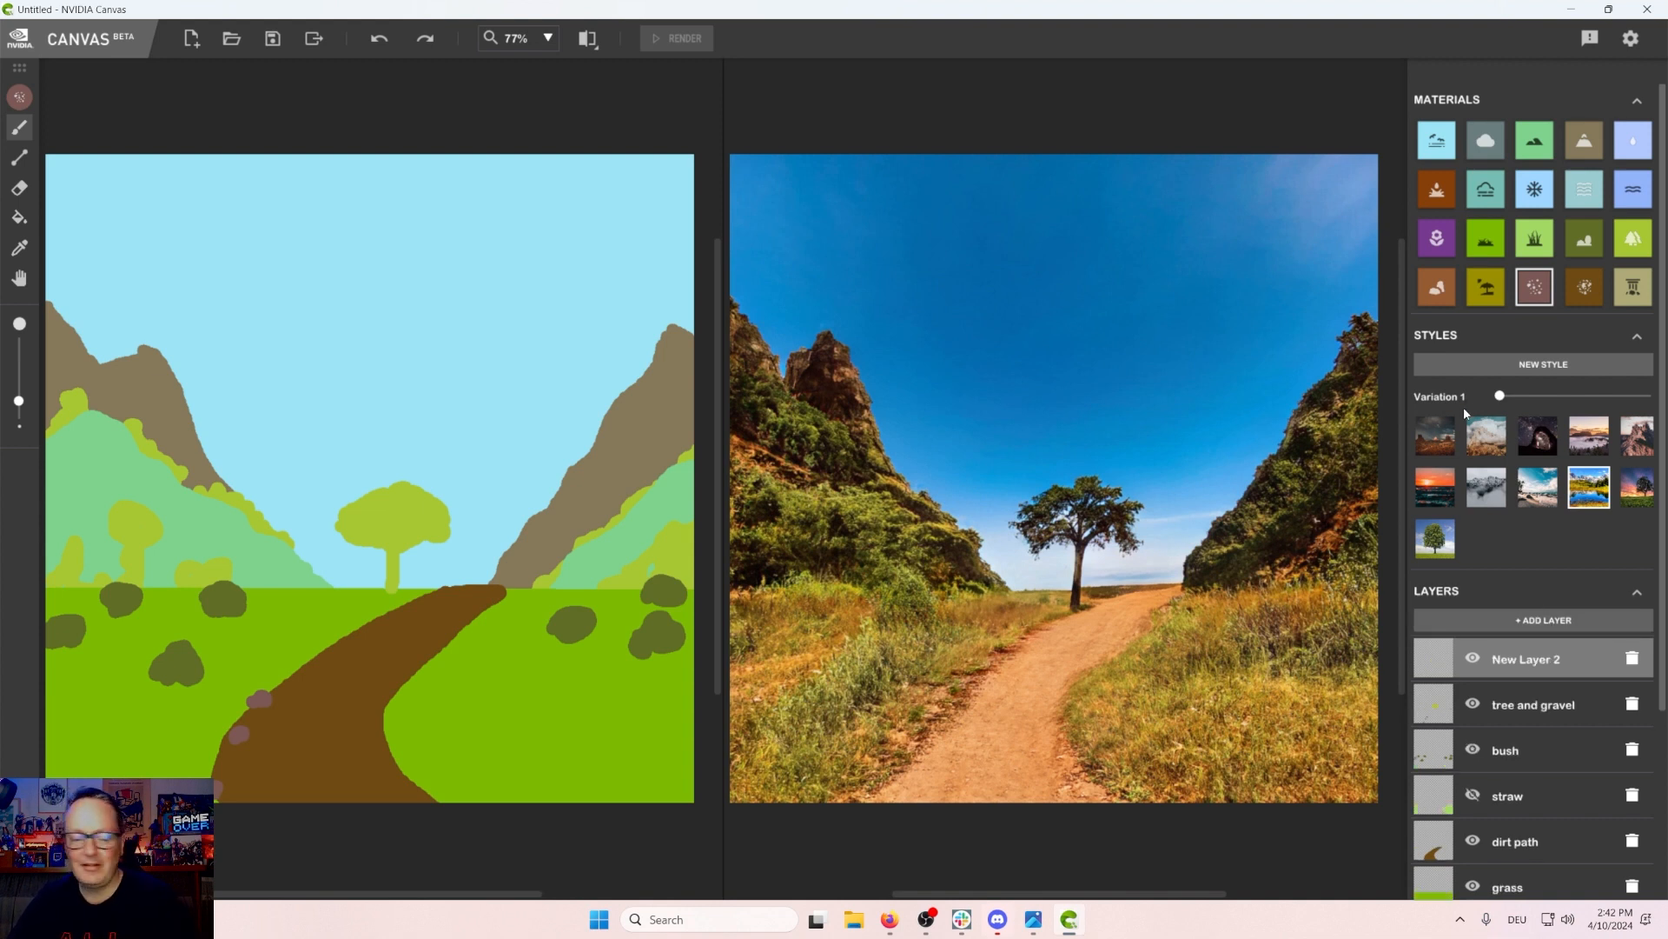
{"action": "left_click", "coordinate": [1531, 249]}
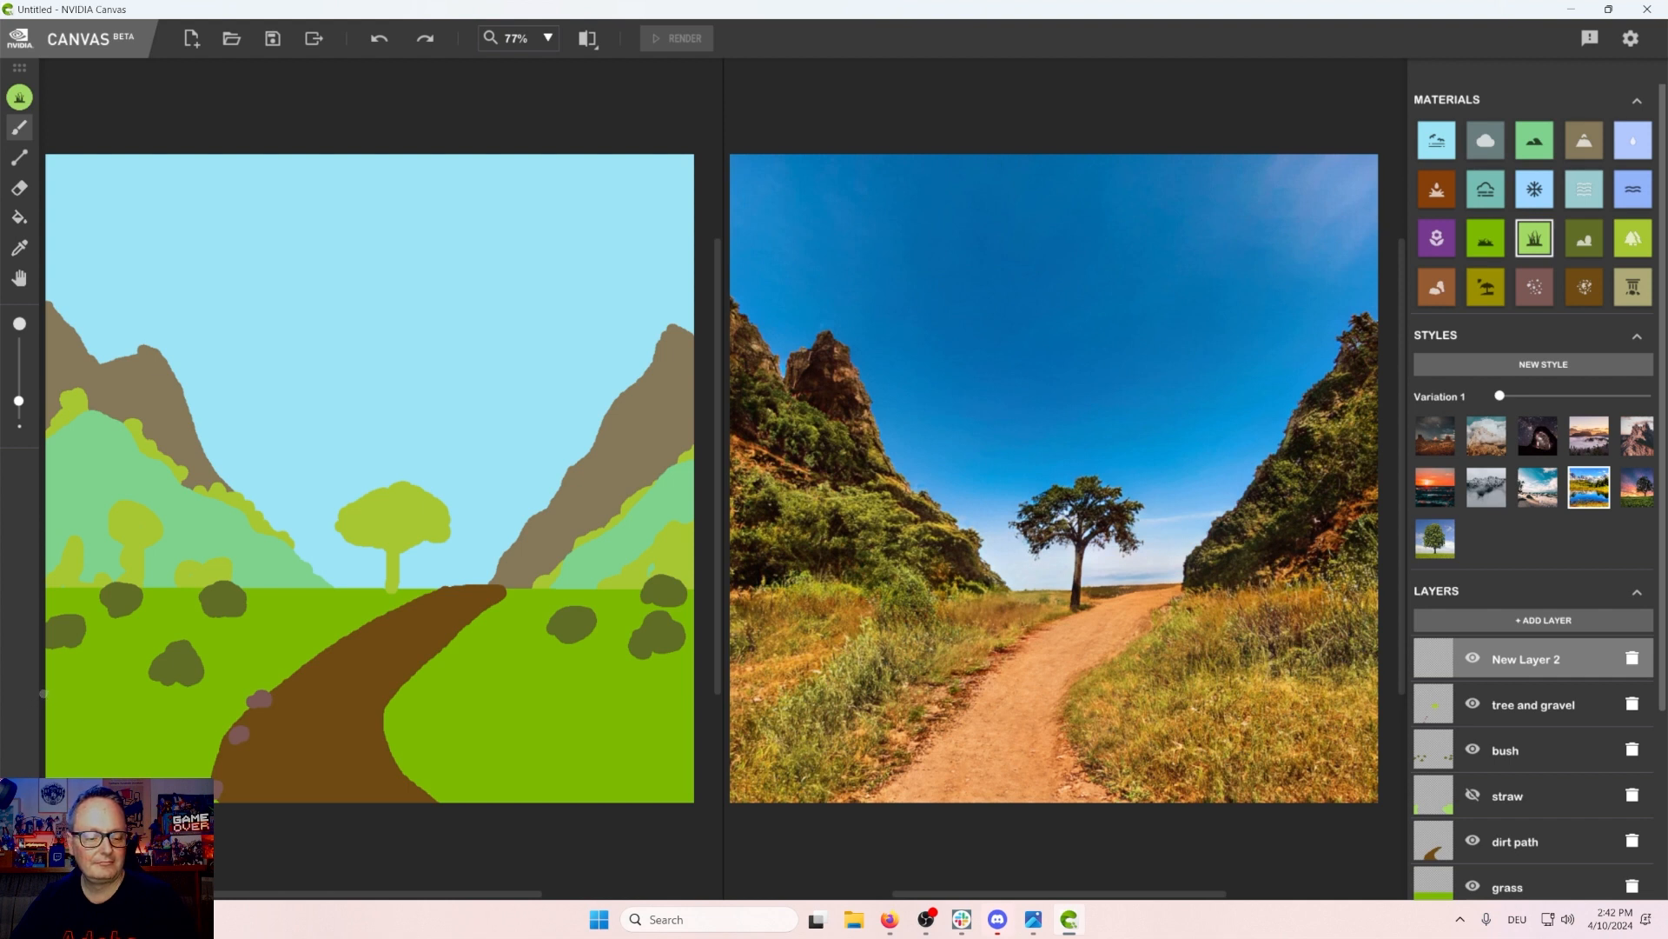
{"action": "left_click_drag", "start_coordinate": [43, 693], "coordinate": [119, 773]}
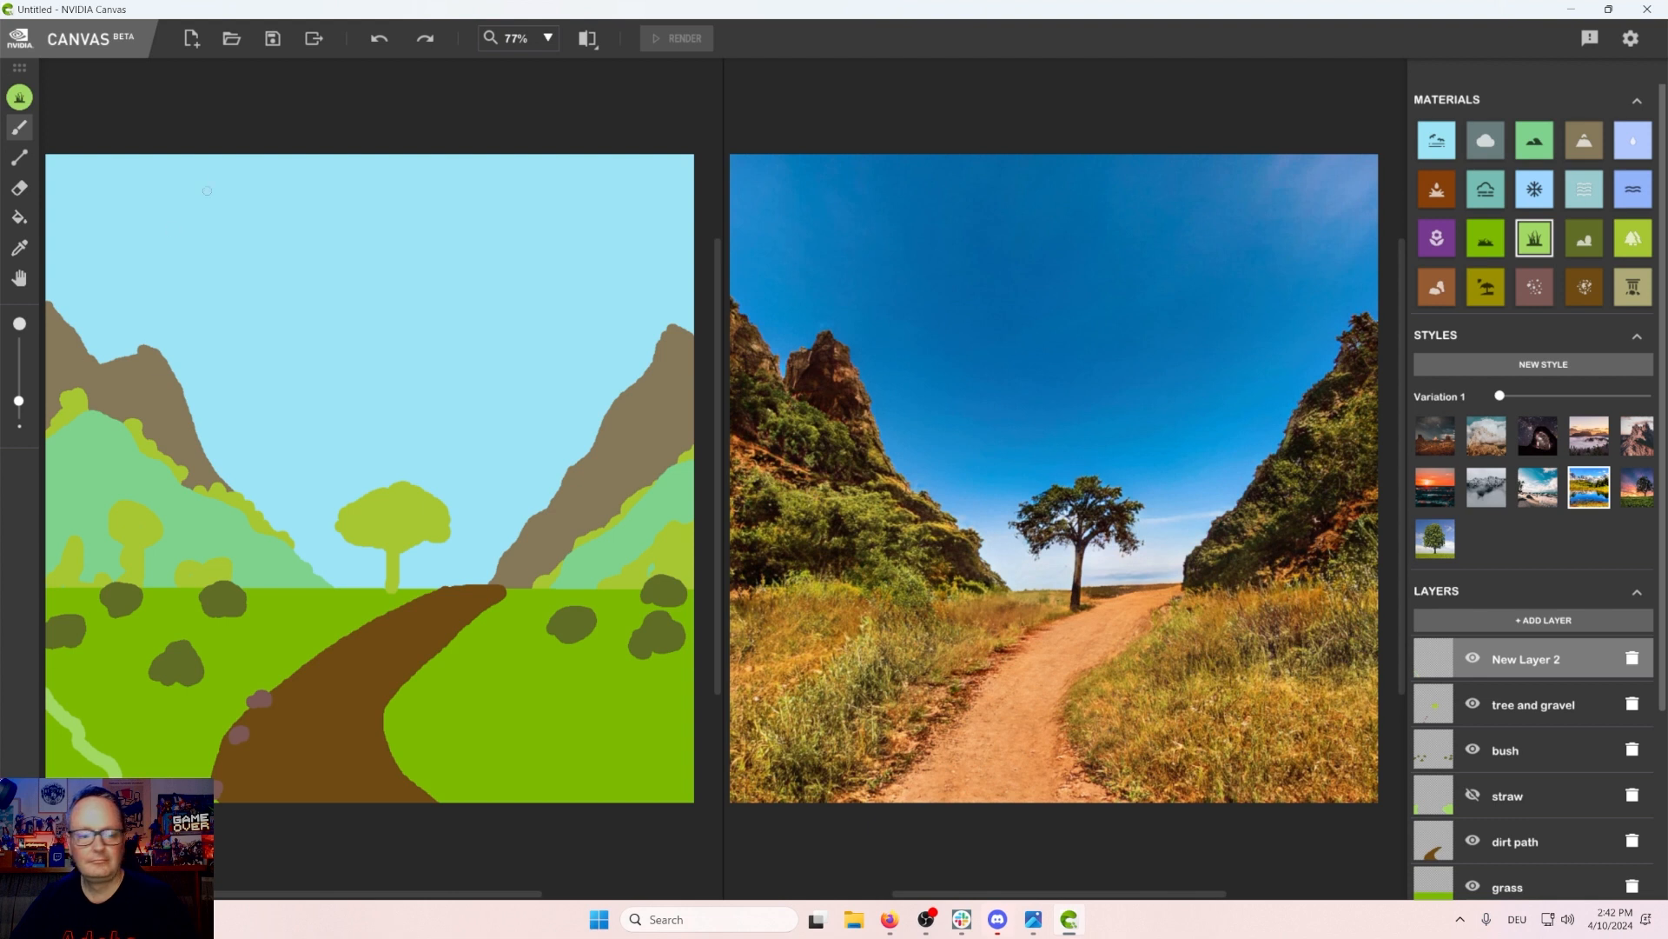
{"action": "left_click", "coordinate": [19, 217]}
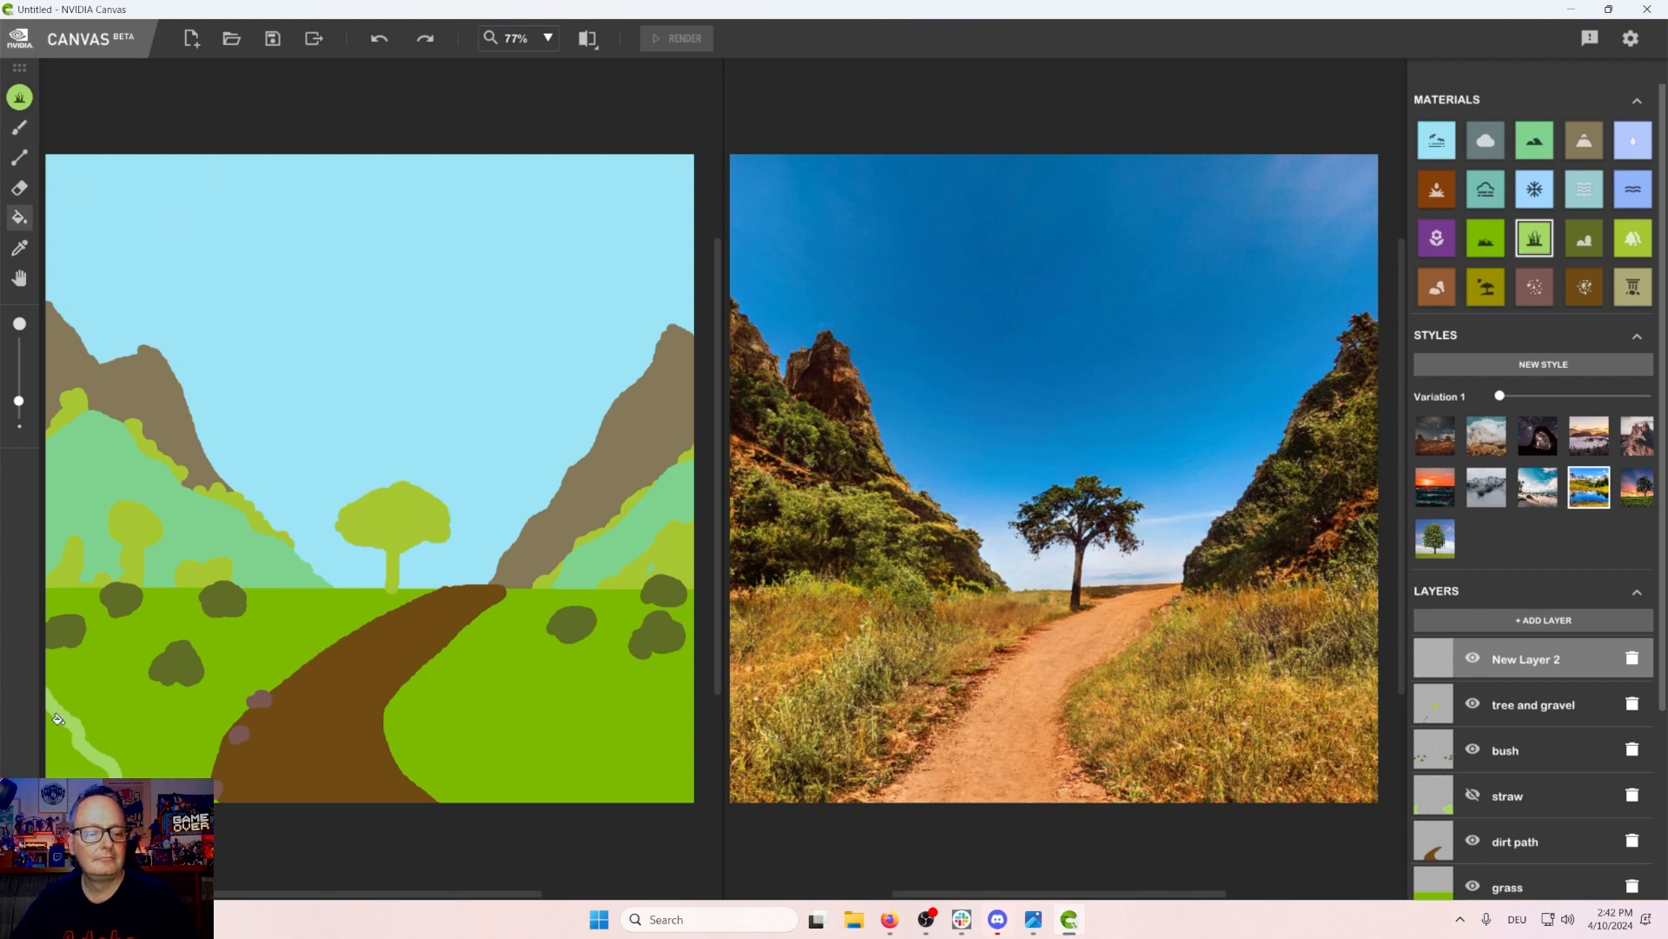
{"action": "left_click", "coordinate": [50, 761]}
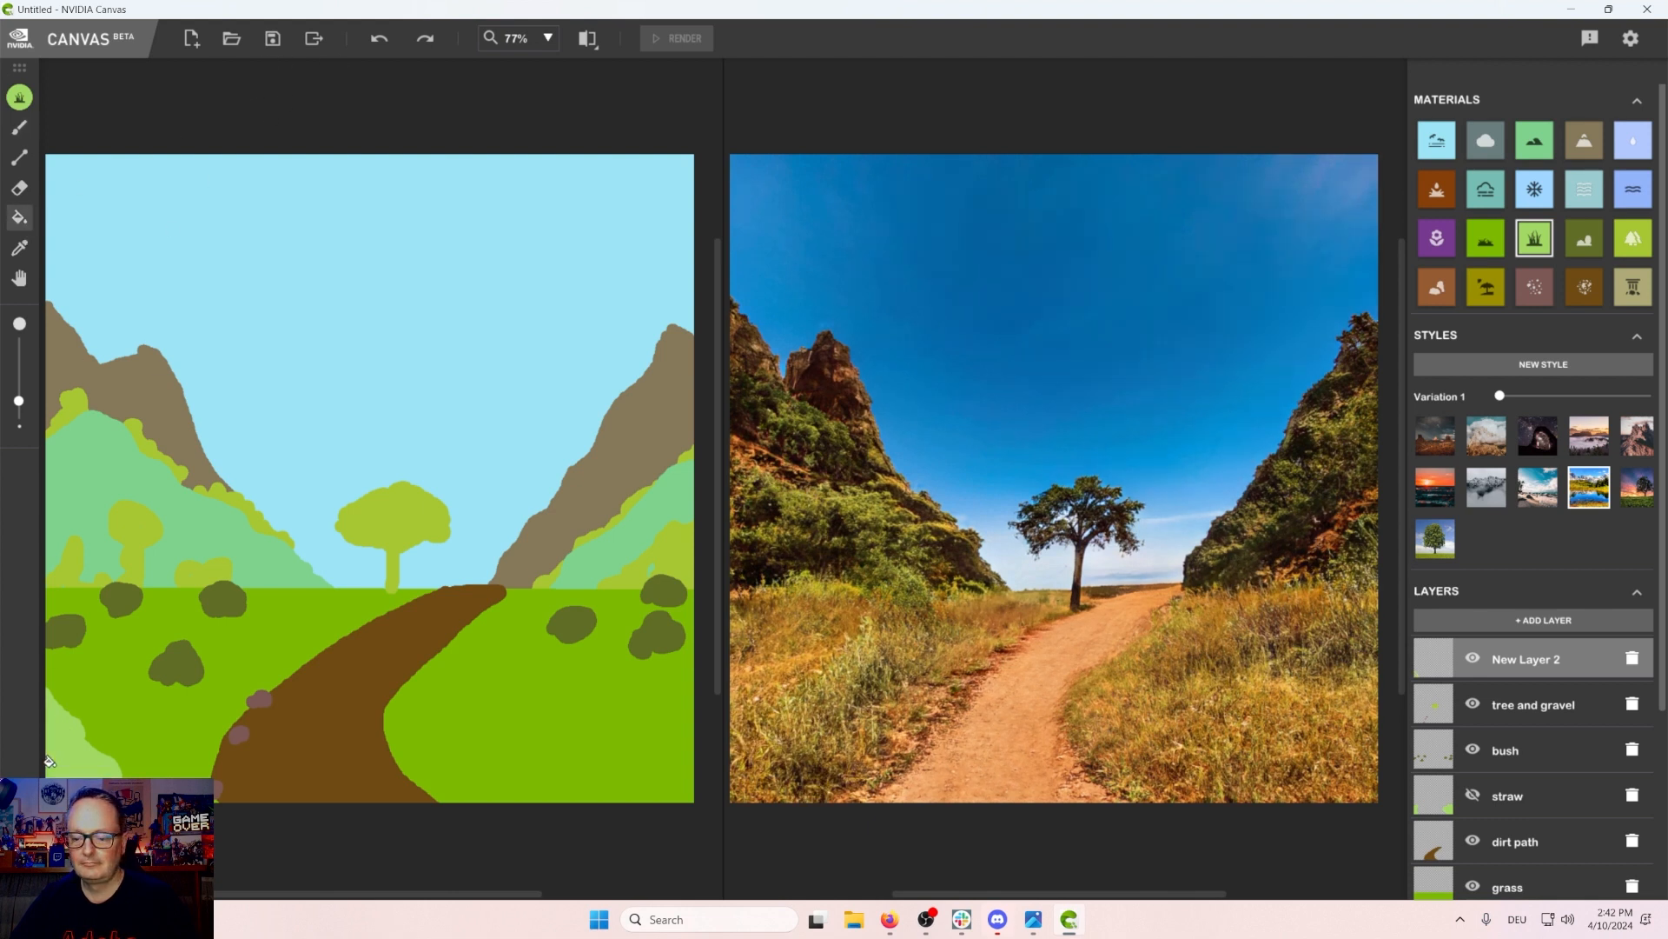
Step: Toggle the new grass layer's visibility repeatedly to compare the render with and without it
{"action": "left_click", "coordinate": [1474, 659]}
{"action": "left_click", "coordinate": [1476, 659]}
{"action": "left_click", "coordinate": [1475, 659]}
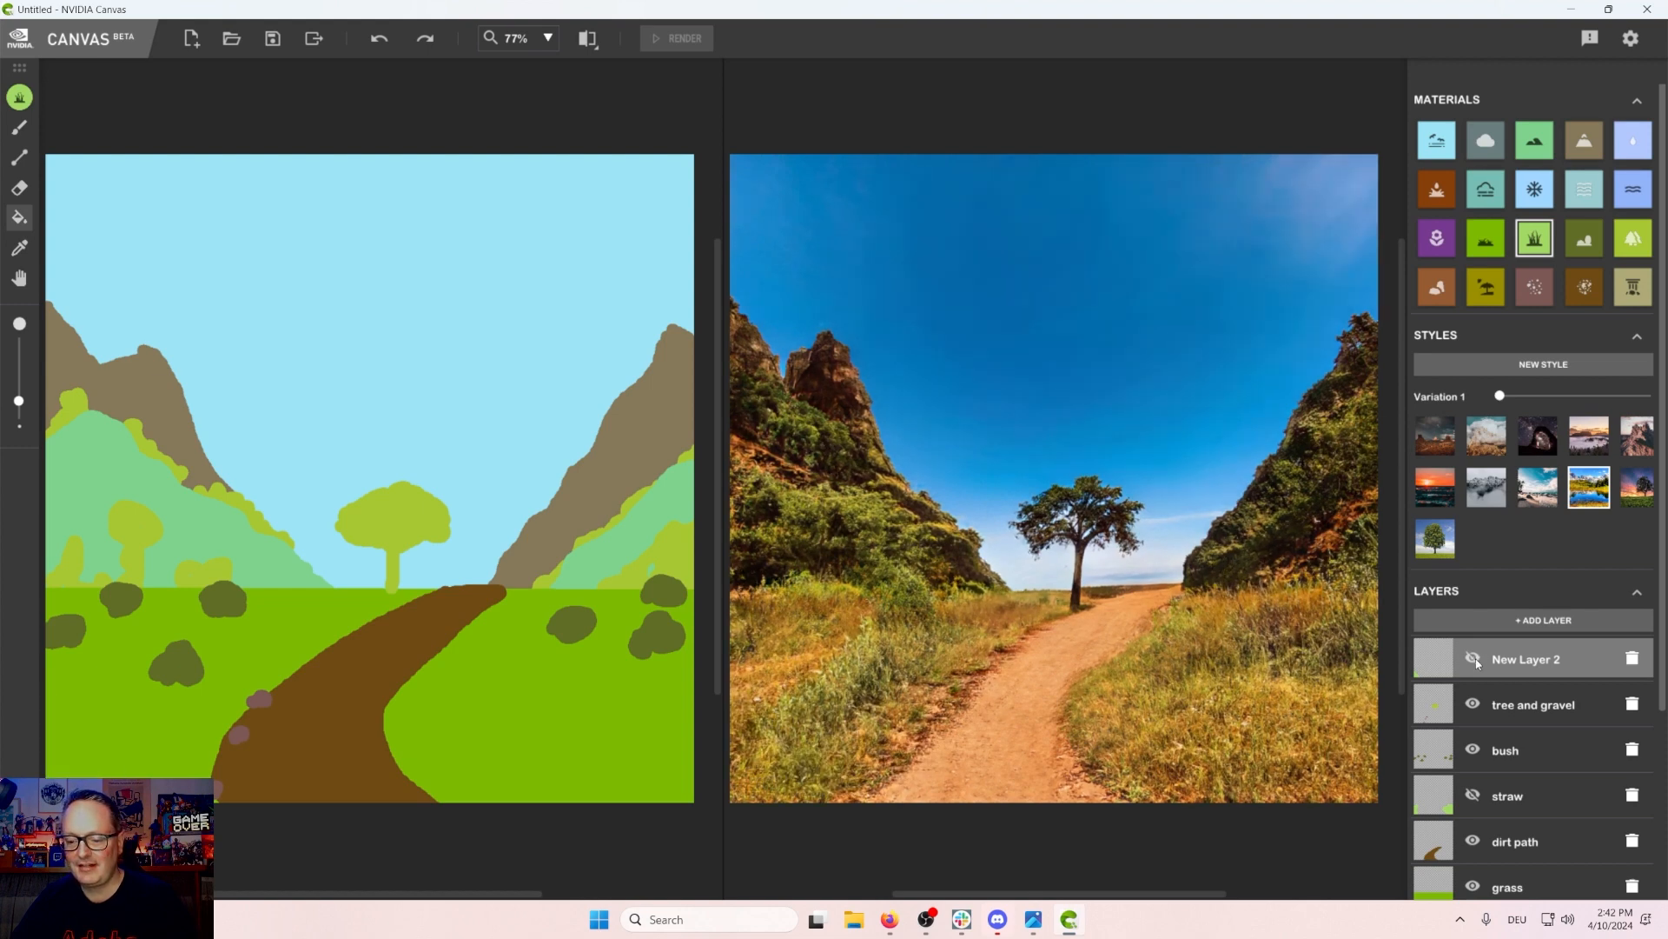
{"action": "left_click", "coordinate": [1475, 660]}
{"action": "left_click", "coordinate": [1474, 659]}
{"action": "left_click", "coordinate": [1475, 659]}
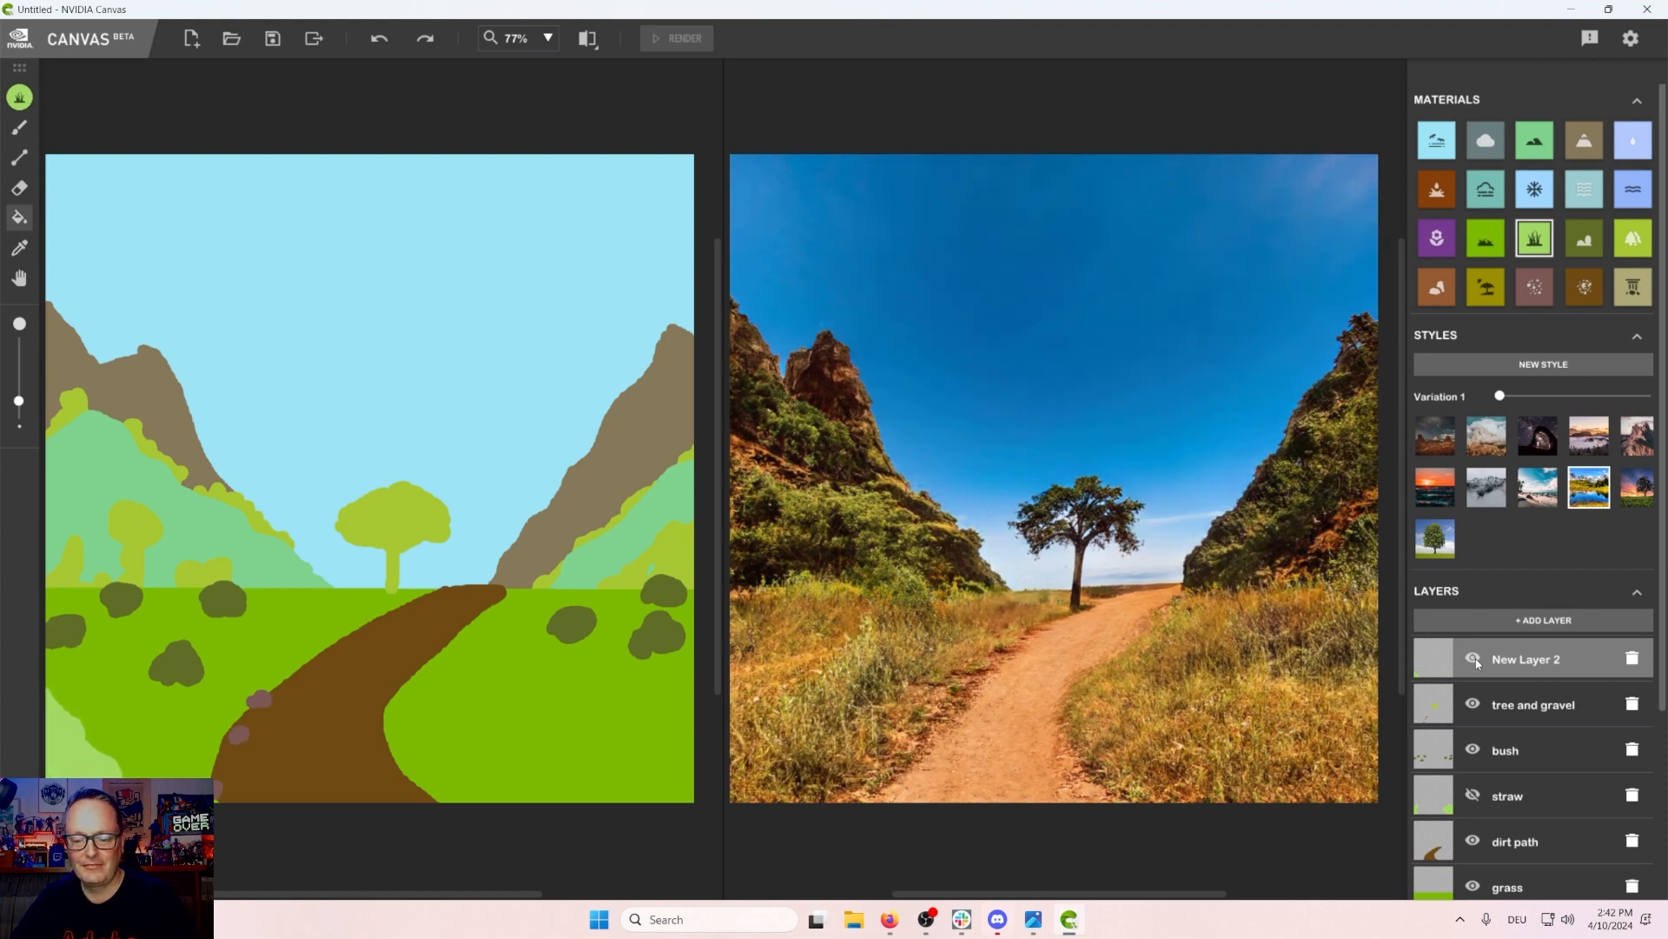
{"action": "left_click", "coordinate": [1474, 660]}
{"action": "left_click", "coordinate": [1475, 659]}
{"action": "left_click", "coordinate": [1475, 662]}
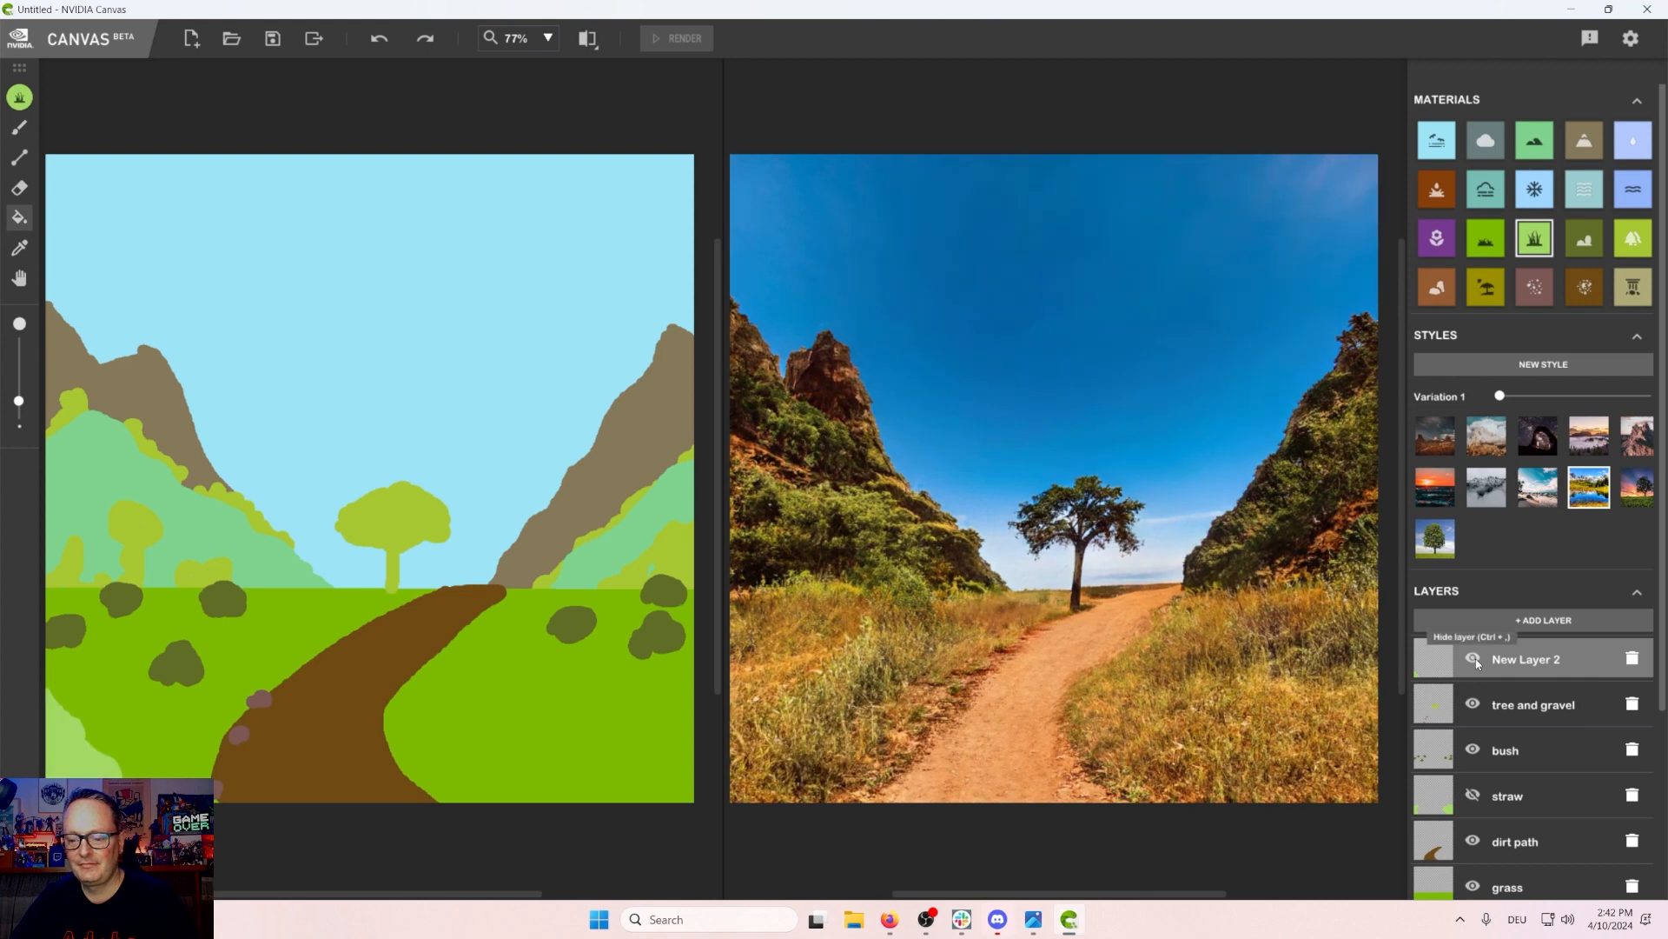
{"action": "left_click", "coordinate": [1475, 659]}
{"action": "left_click", "coordinate": [1474, 659]}
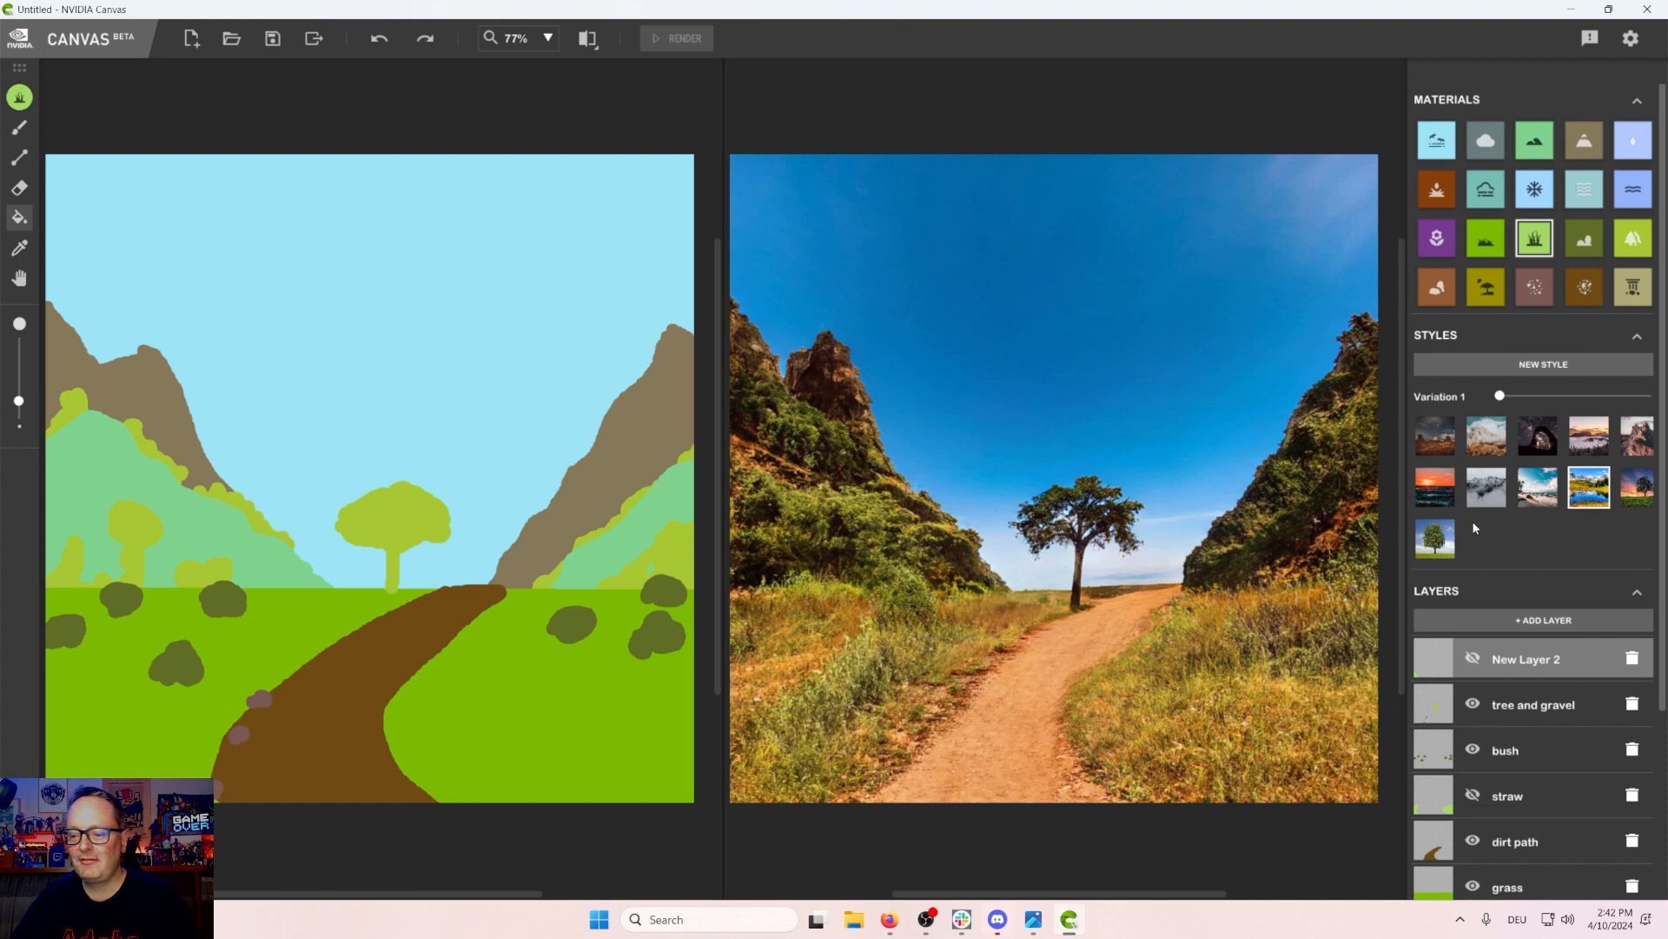
Step: Apply the first style preset and set its variation slider to Variation 8
{"action": "left_click", "coordinate": [1430, 435]}
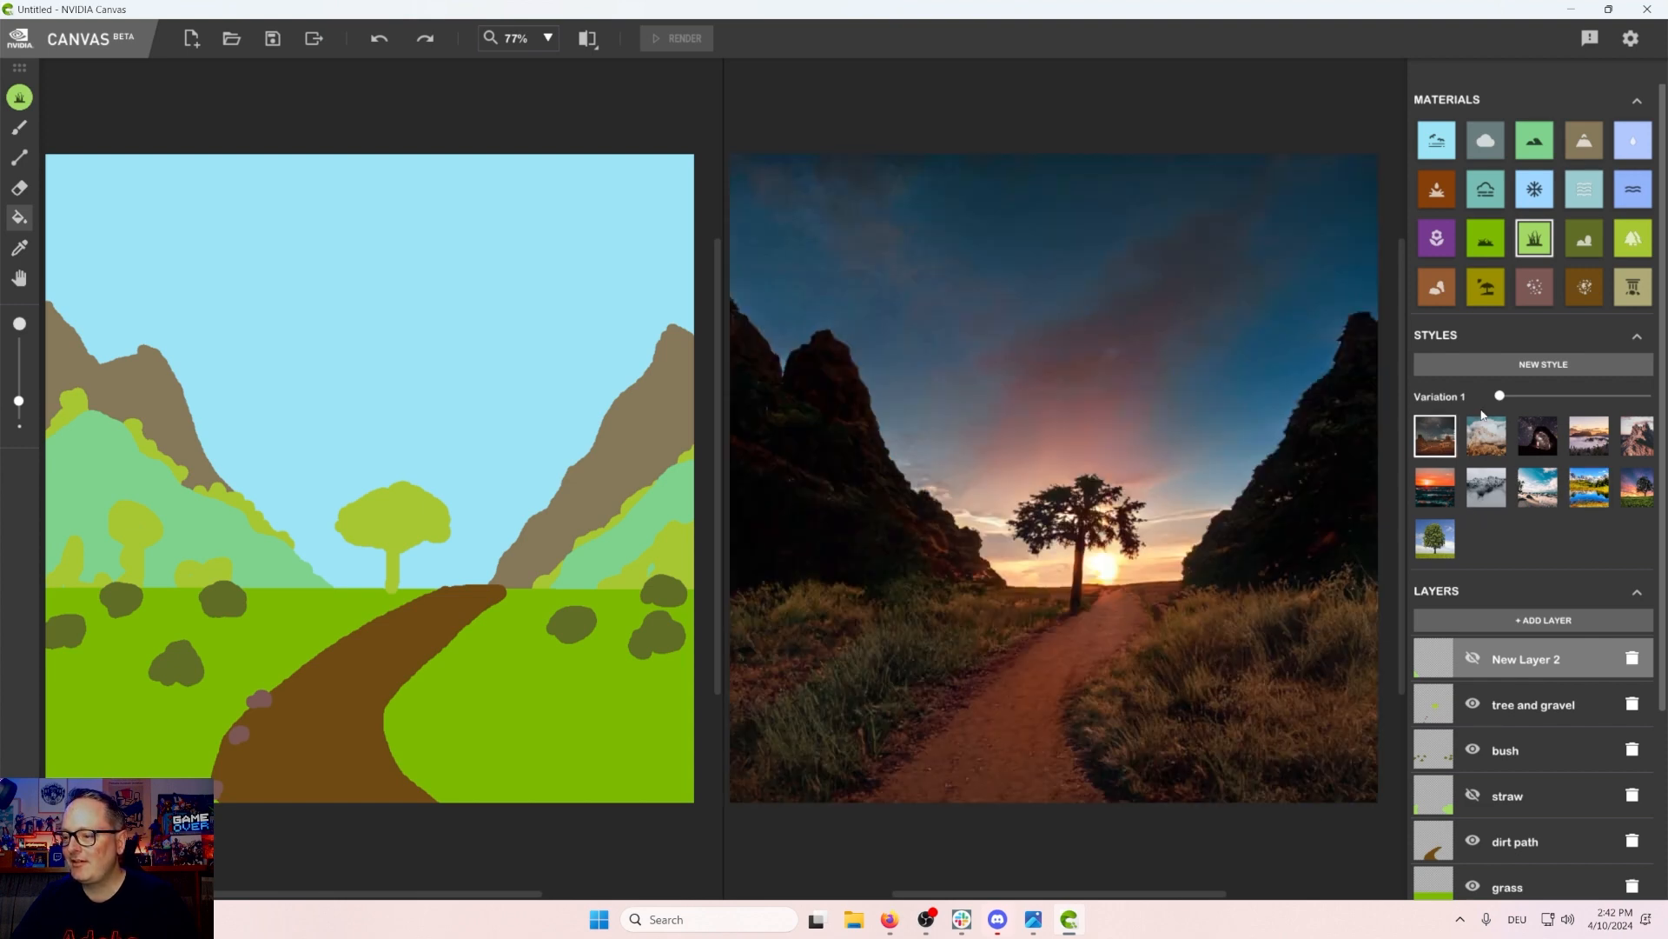
{"action": "left_click_drag", "start_coordinate": [1506, 396], "coordinate": [1516, 397]}
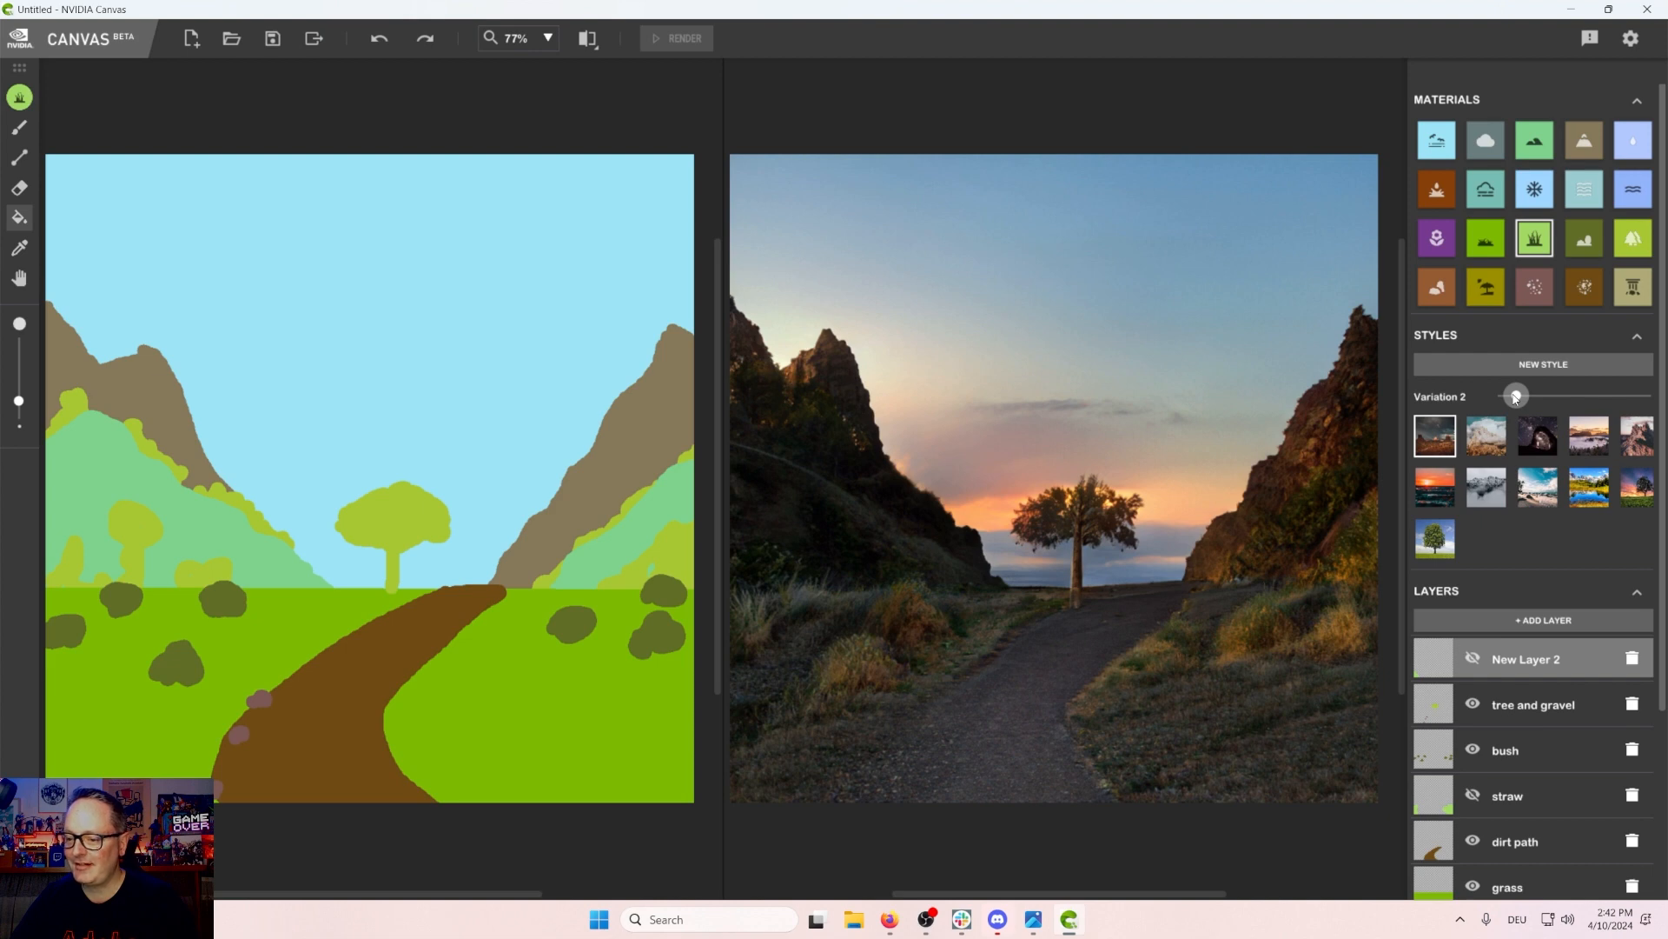
{"action": "left_click_drag", "start_coordinate": [1516, 397], "coordinate": [1554, 400]}
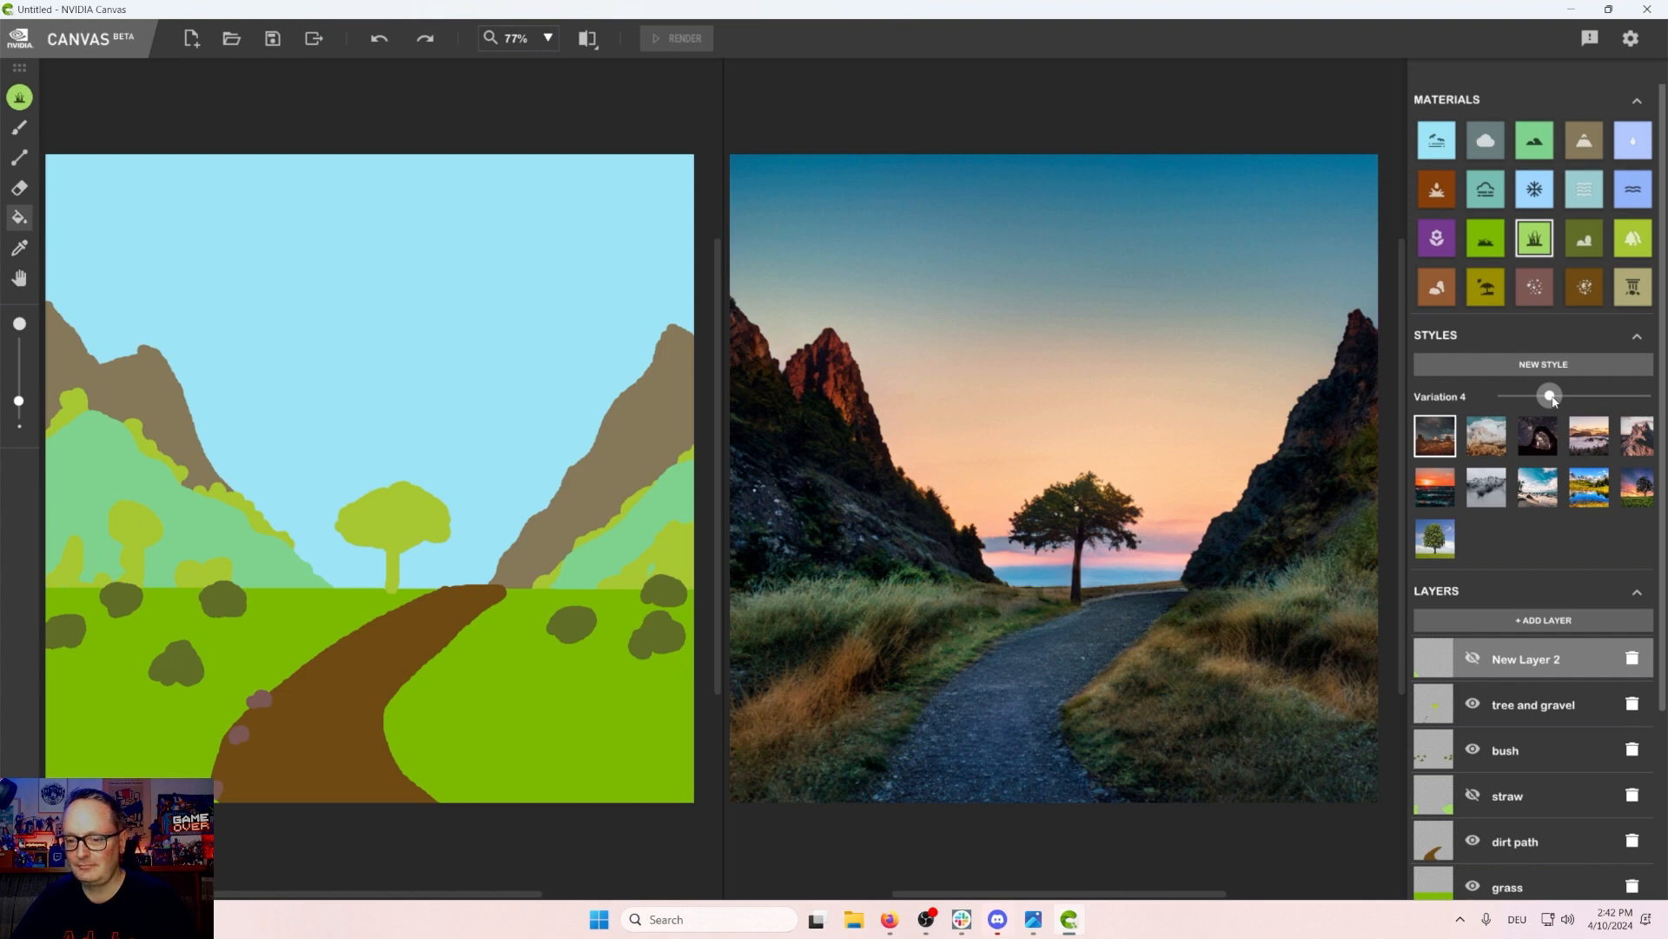
{"action": "left_click_drag", "start_coordinate": [1556, 400], "coordinate": [1617, 401]}
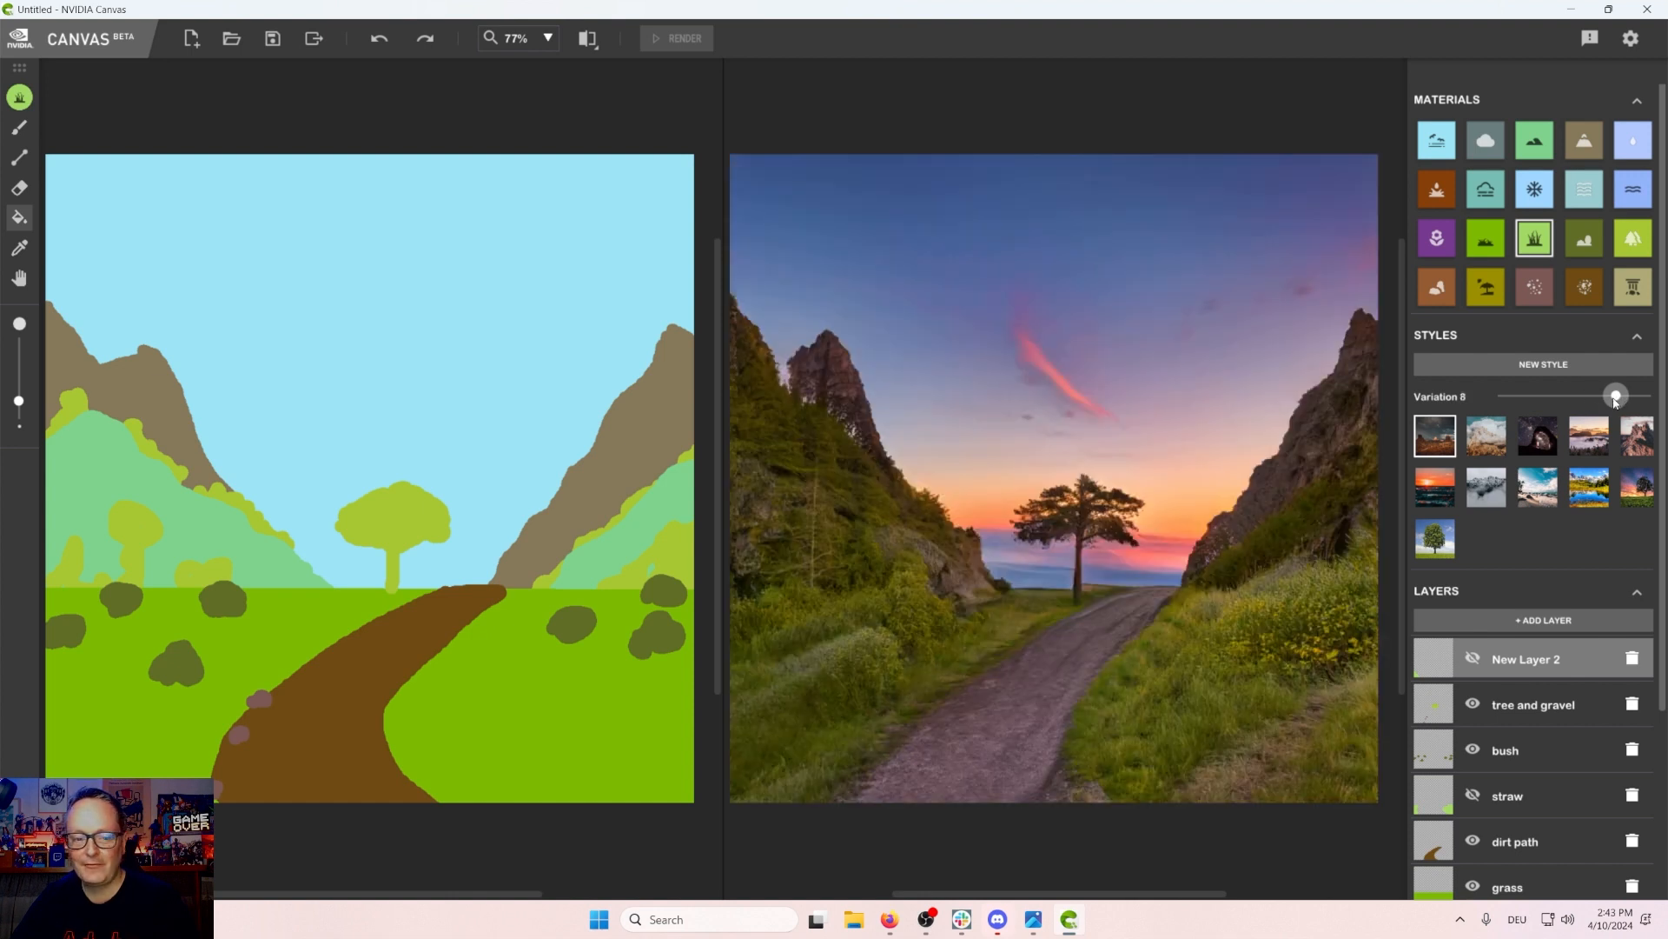
Step: Toggle the bottom mountain layer's visibility to compare the render with and without the mountains
{"action": "scroll", "coordinate": [1601, 860], "scroll_direction": "down", "scroll_amount": 3}
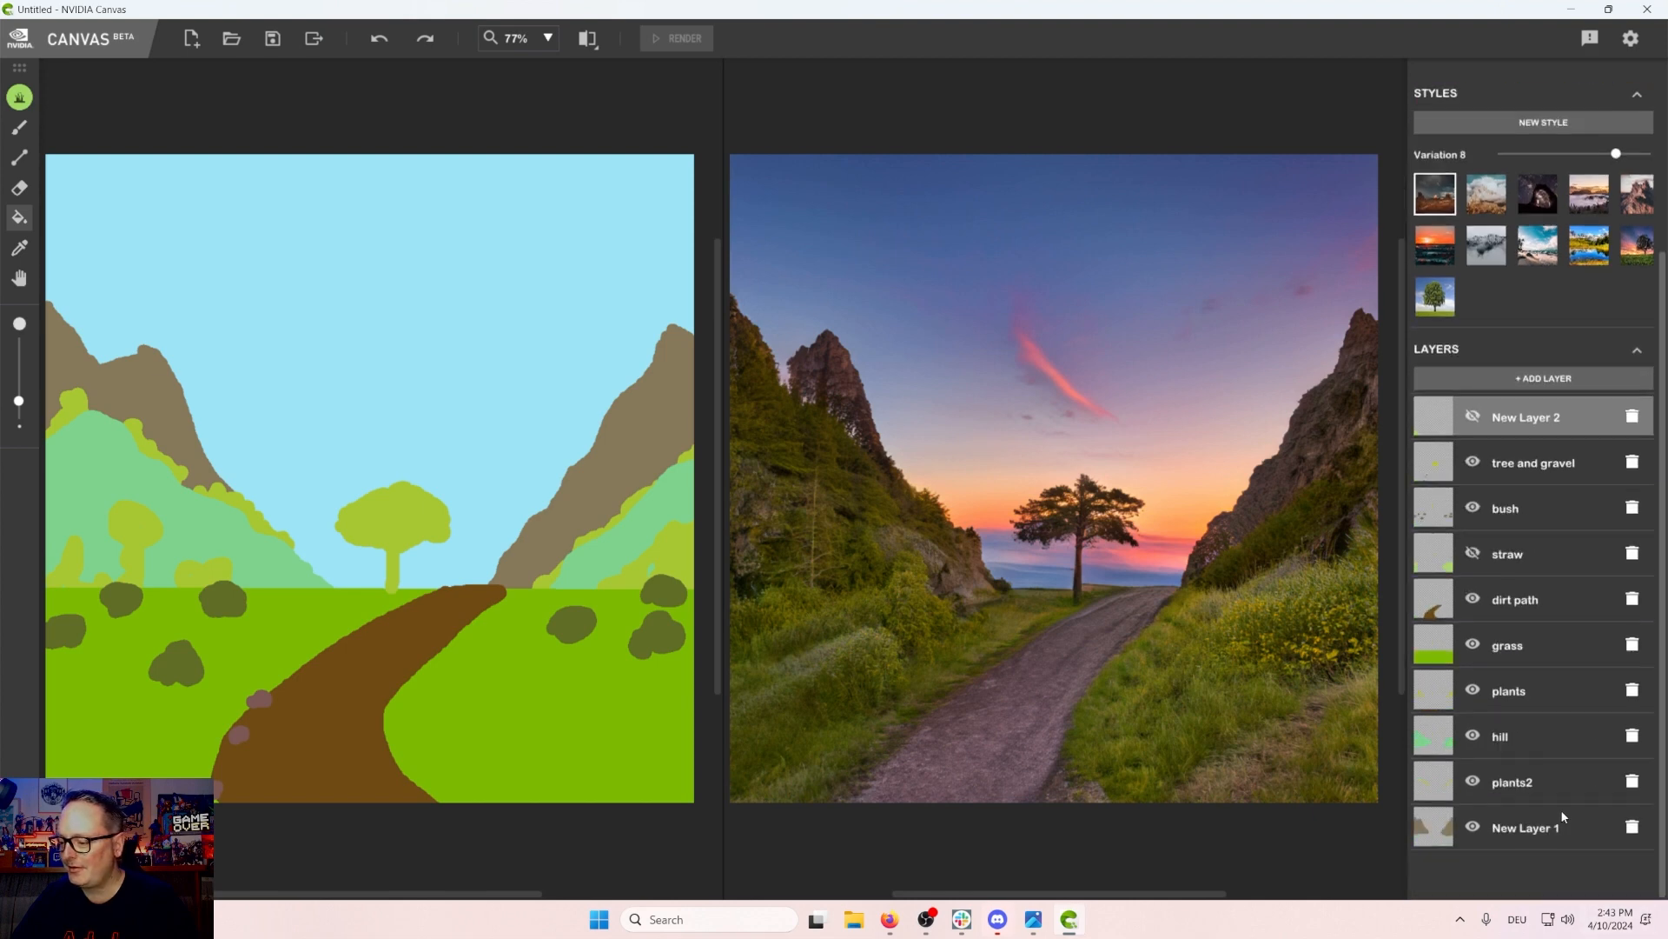
{"action": "left_click", "coordinate": [1472, 830]}
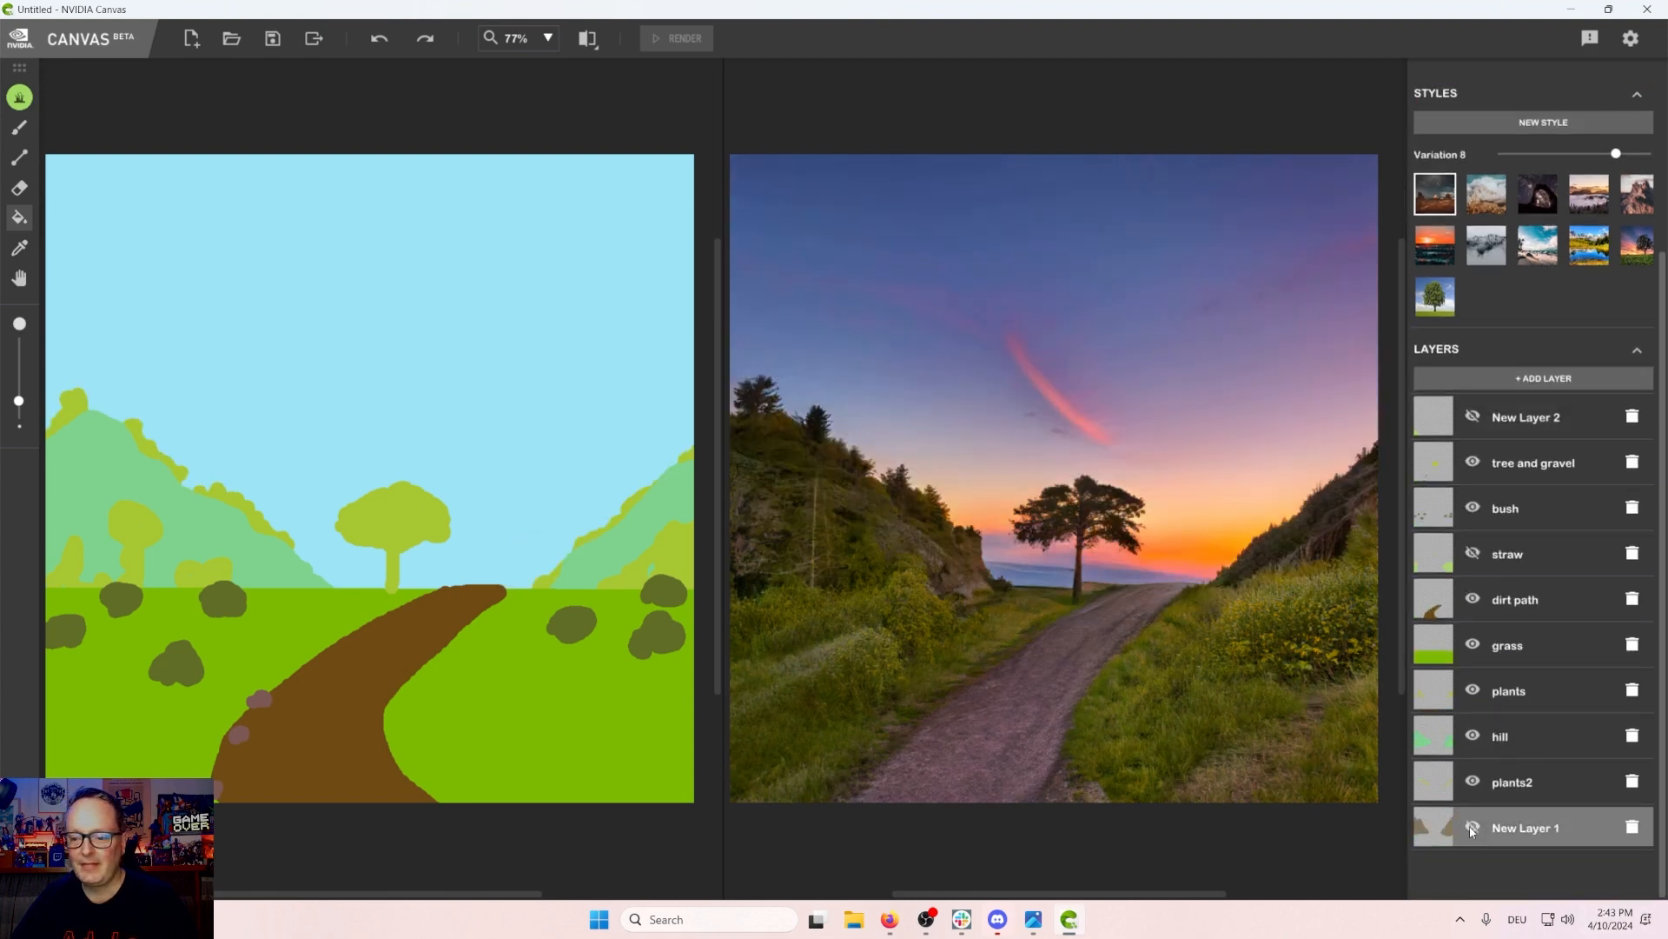
{"action": "left_click", "coordinate": [1471, 828]}
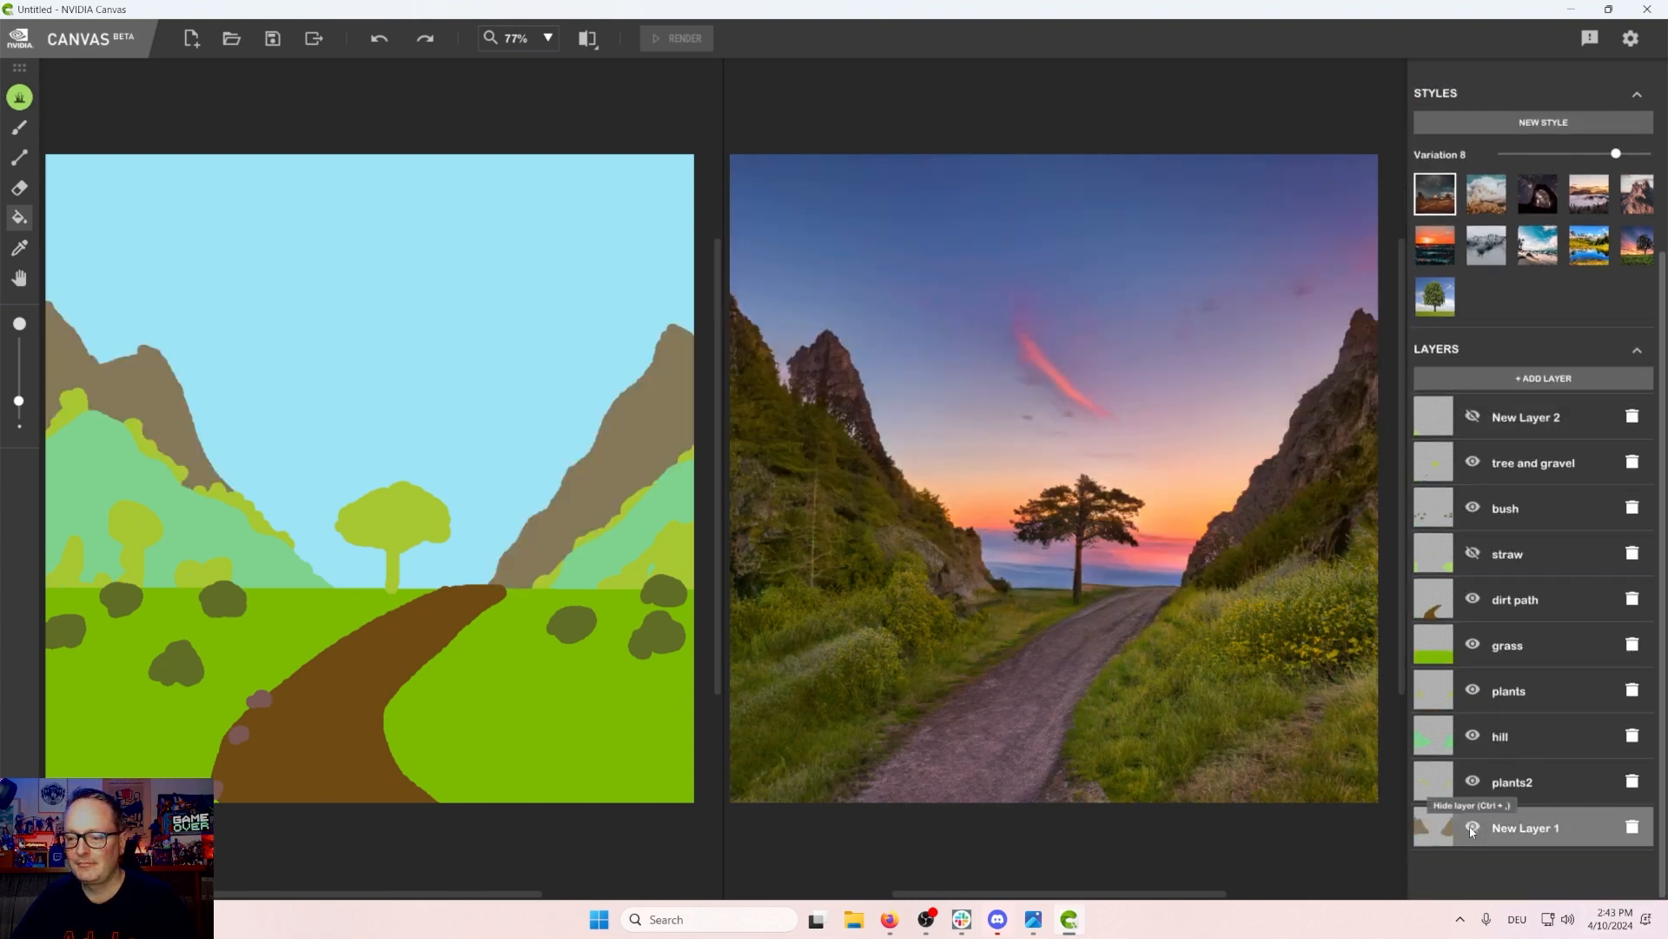
{"action": "left_click", "coordinate": [1471, 828]}
{"action": "left_click", "coordinate": [1472, 828]}
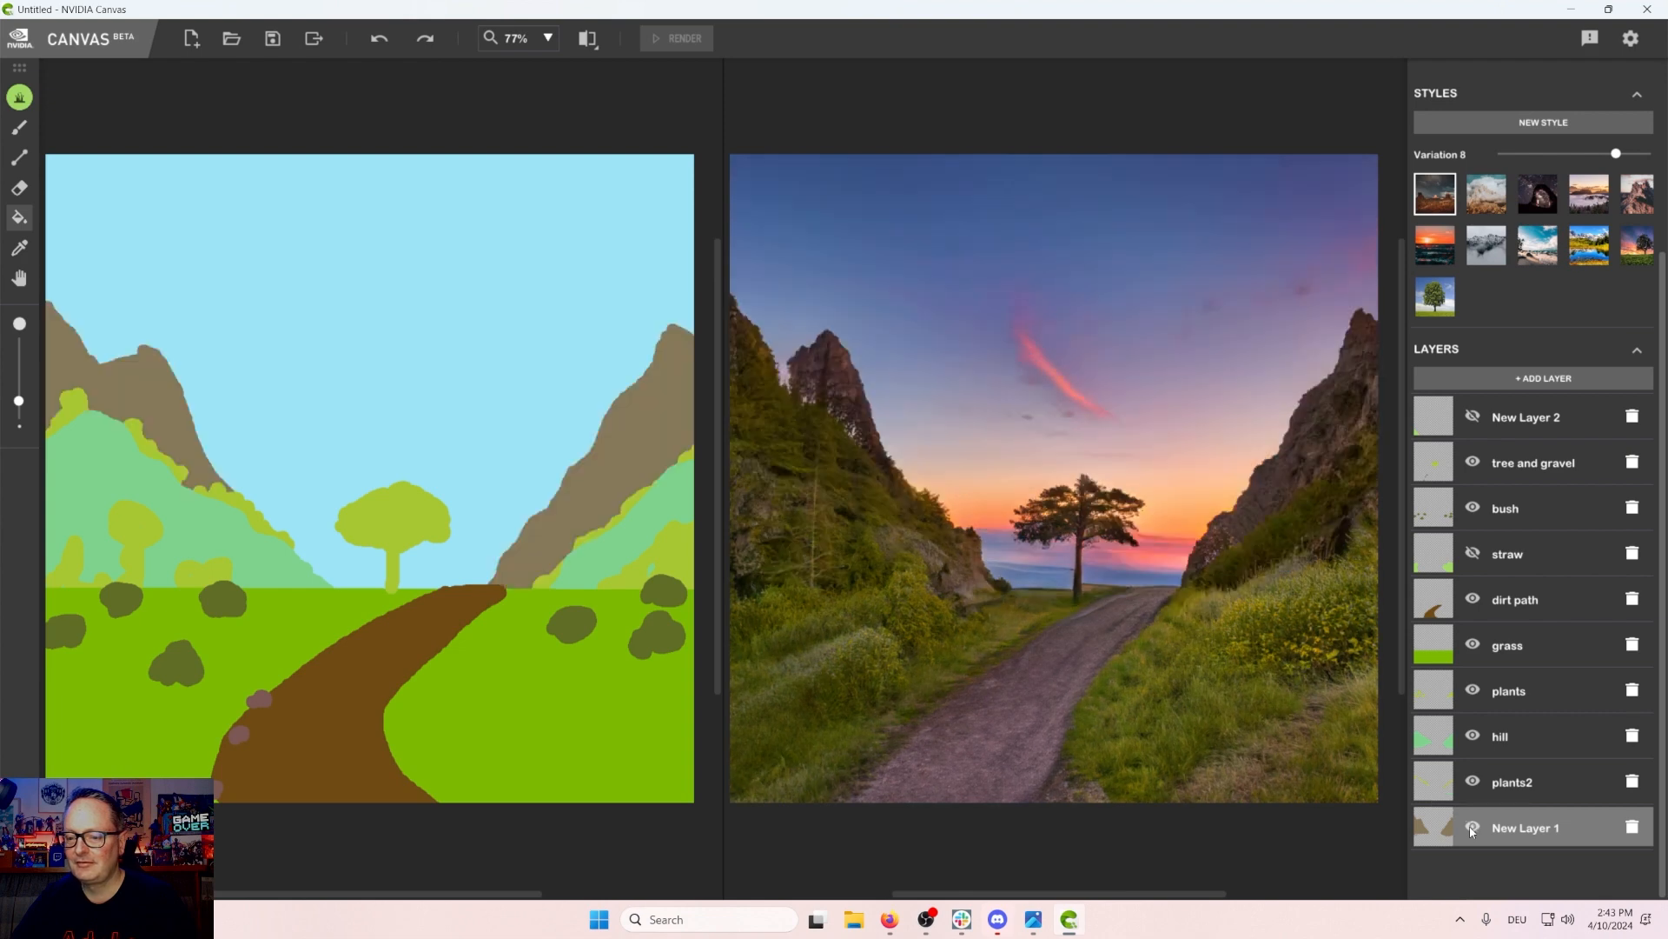
Step: Set the style variation to 10 and try the second style preset
{"action": "scroll", "coordinate": [1499, 587], "scroll_direction": "up", "scroll_amount": 3}
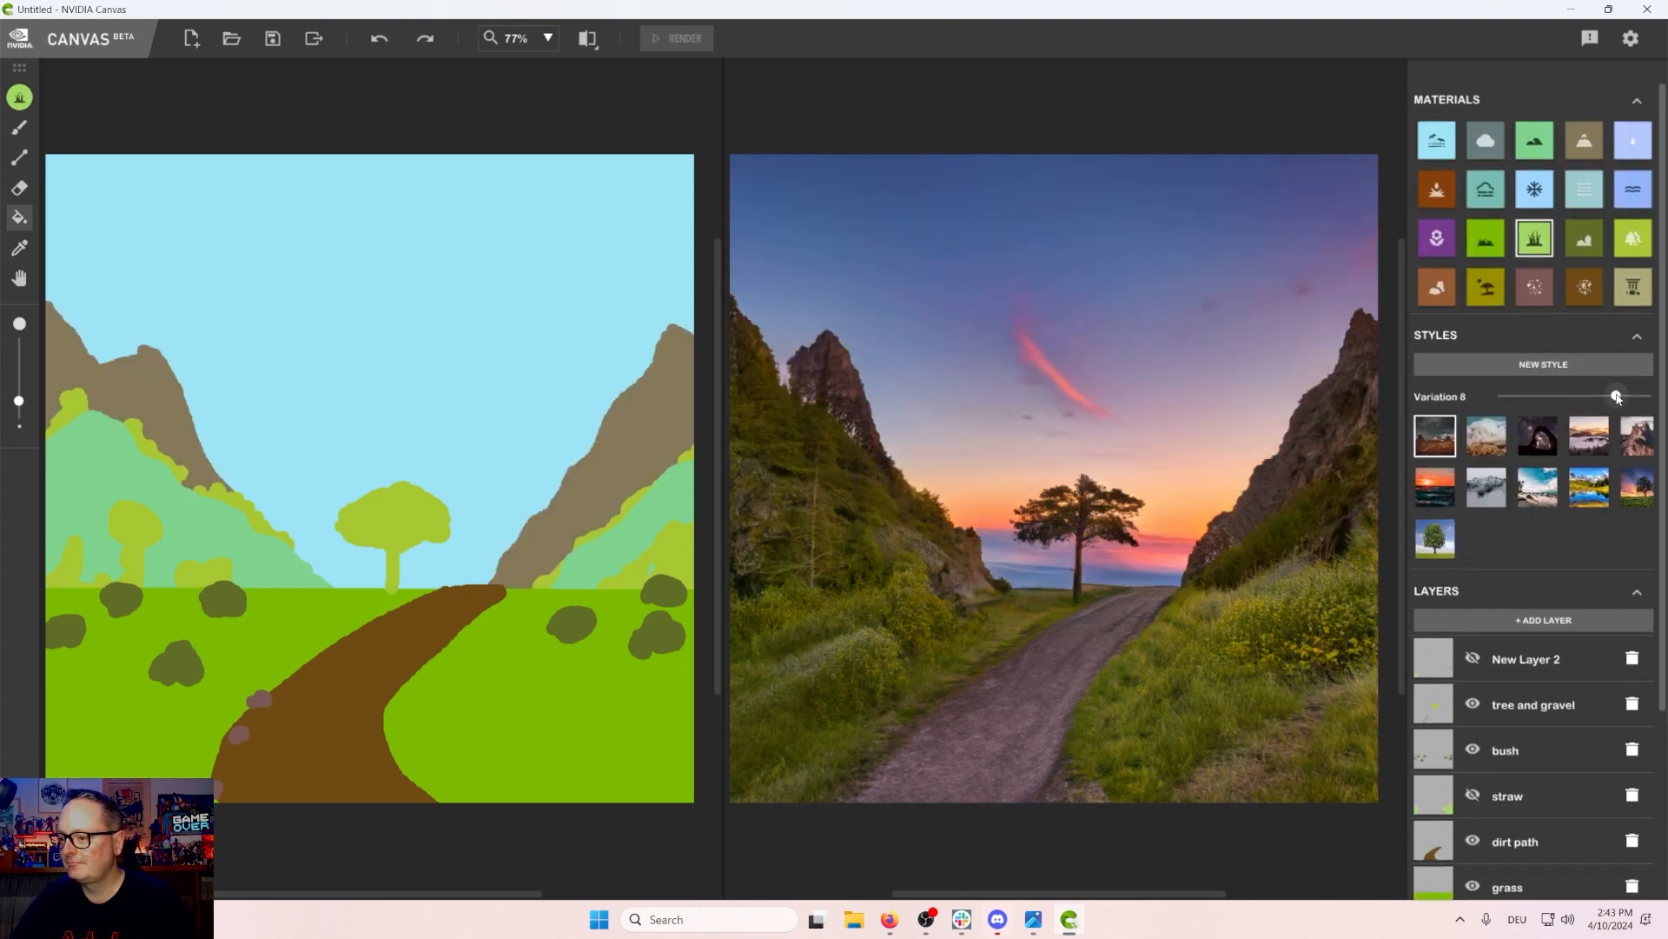
{"action": "left_click_drag", "start_coordinate": [1616, 395], "coordinate": [1649, 396]}
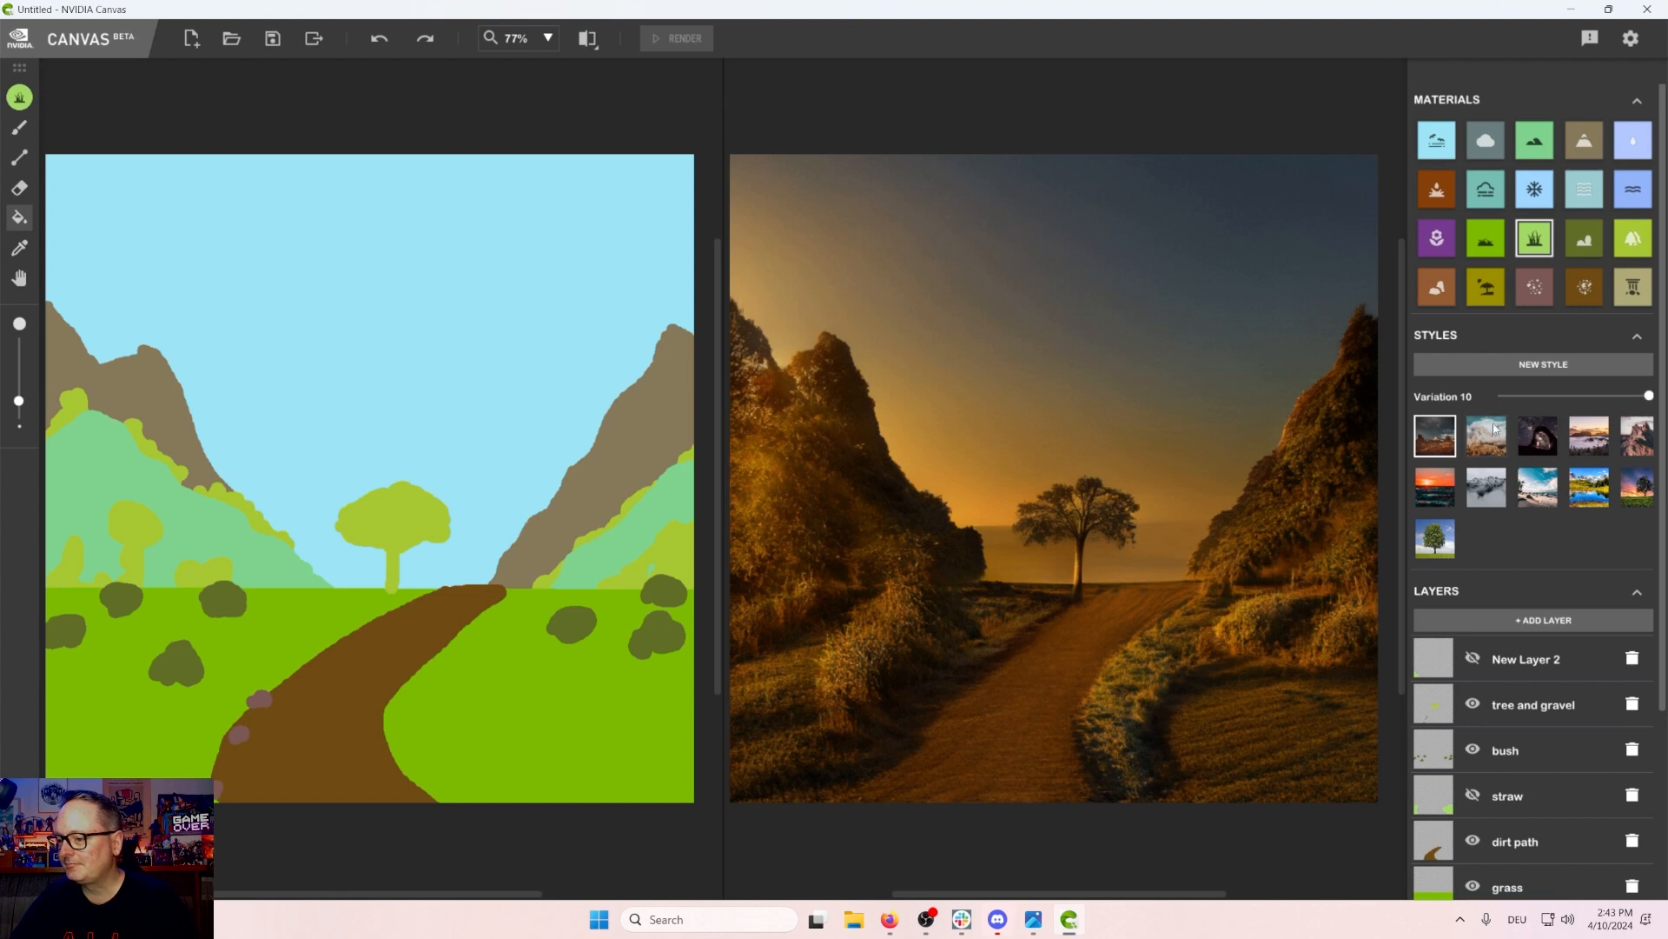
{"action": "scroll", "coordinate": [1545, 591], "scroll_direction": "down", "scroll_amount": 2}
{"action": "scroll", "coordinate": [1546, 564], "scroll_direction": "up", "scroll_amount": 2}
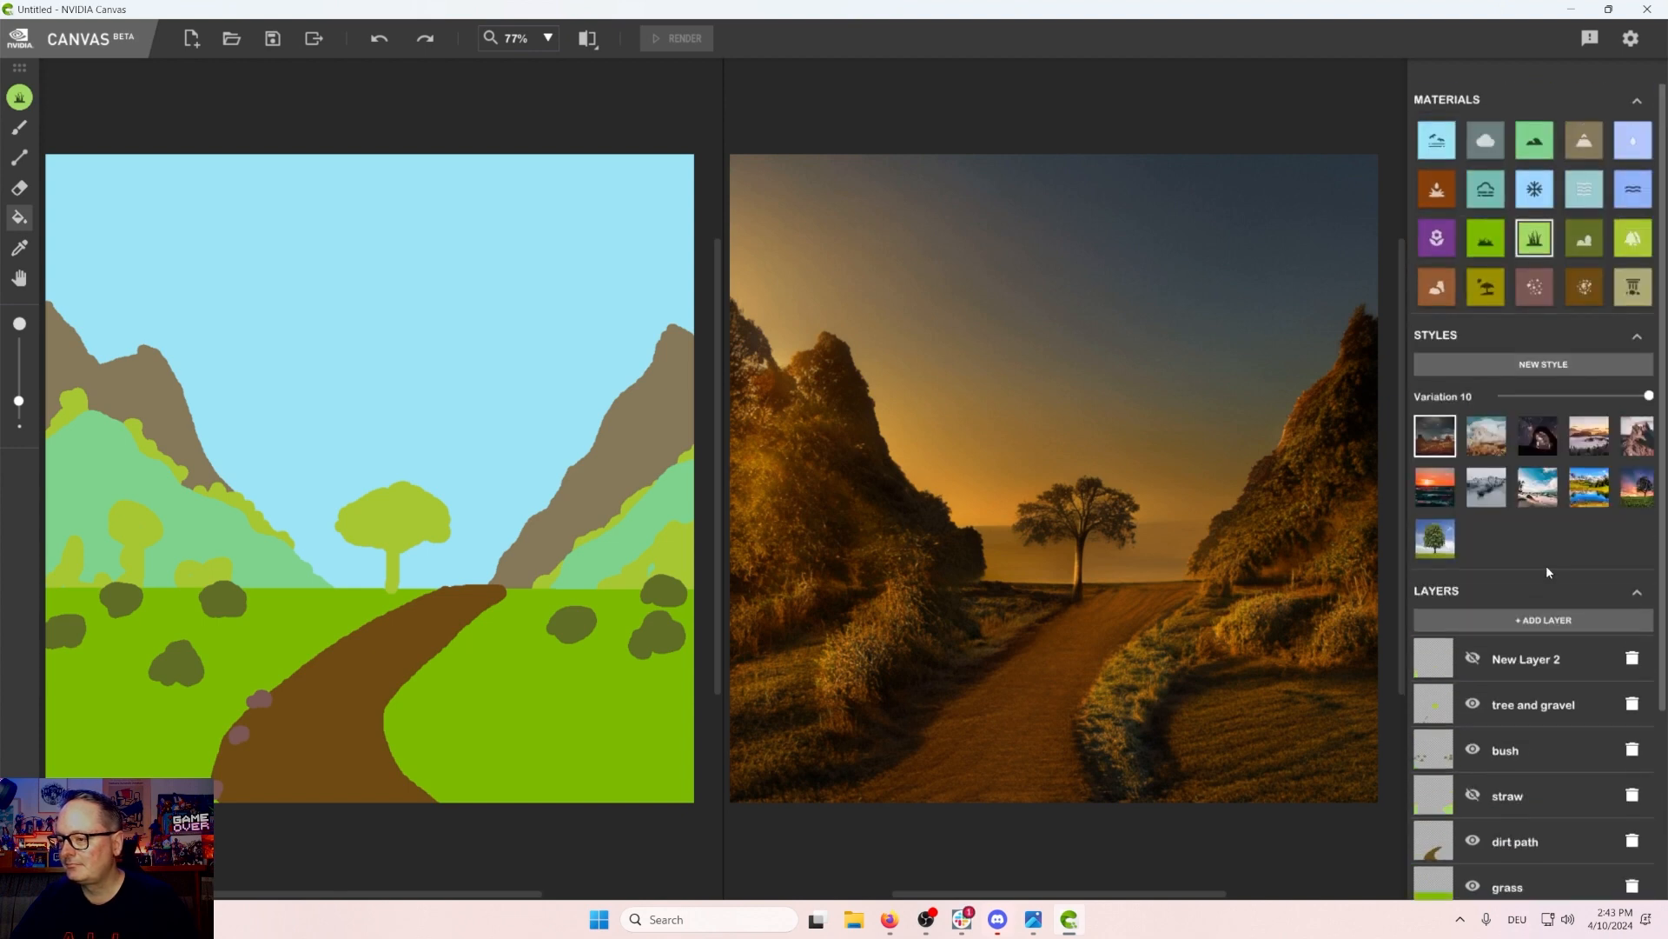
{"action": "left_click", "coordinate": [1502, 432]}
{"action": "mouse_move", "coordinate": [1649, 401]}
{"action": "left_mouse_down"}
{"action": "mouse_move", "coordinate": [1500, 396]}
{"action": "mouse_move", "coordinate": [1649, 395]}
{"action": "left_mouse_up"}
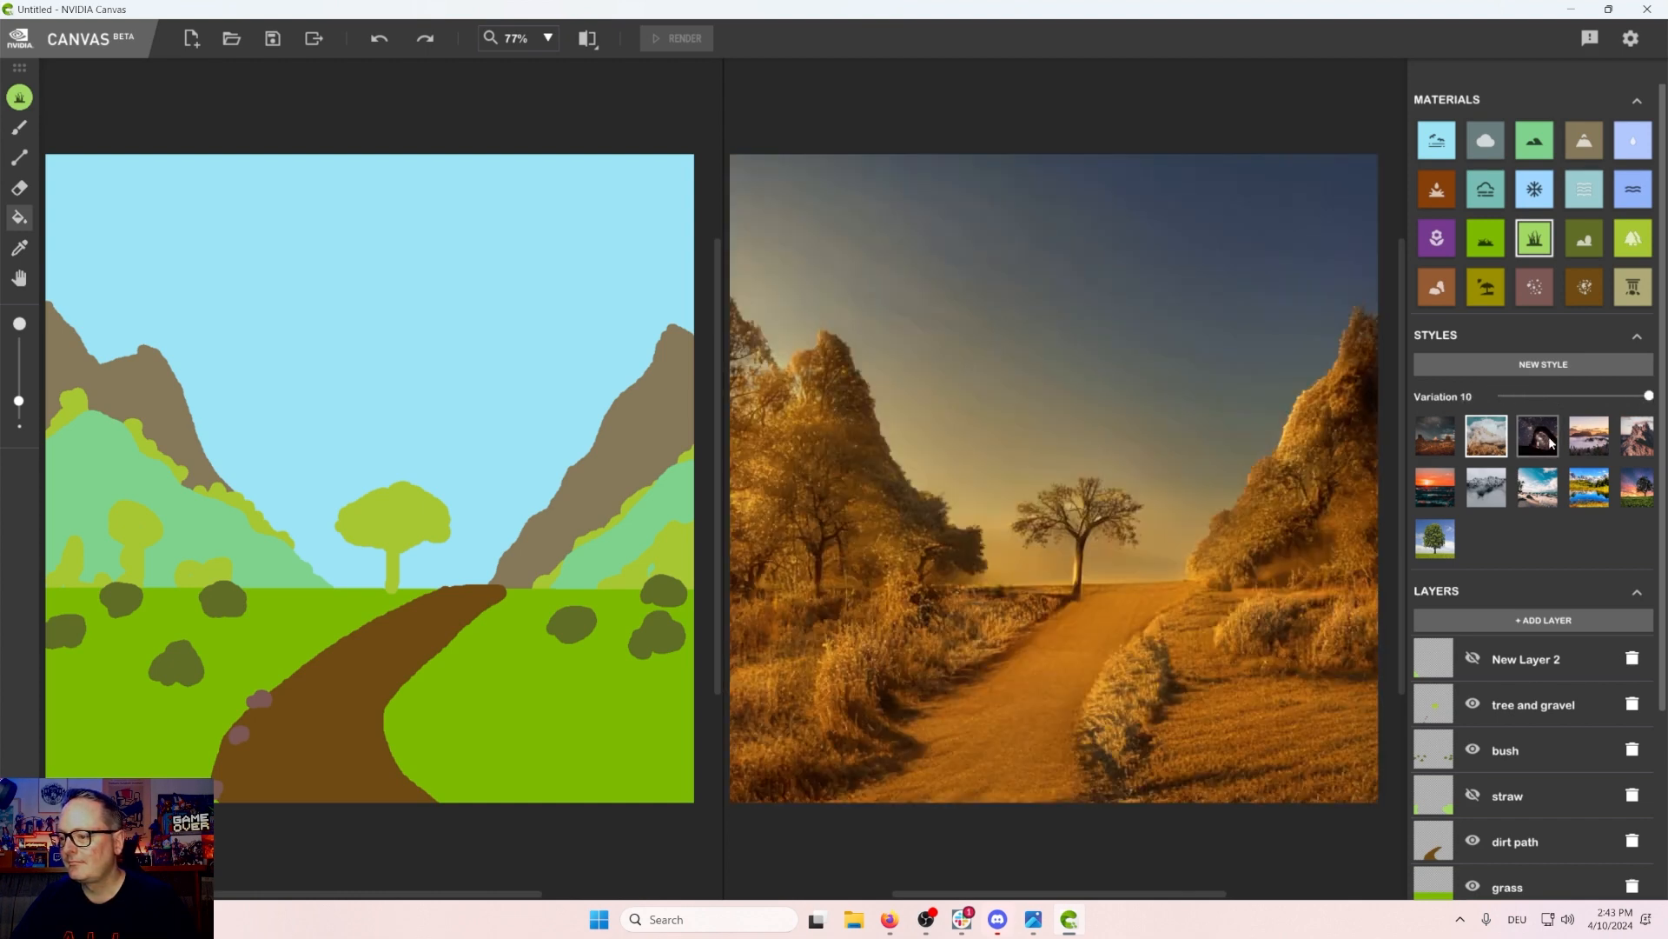
Step: Try the third, fourth and fifth style presets, sliding the fifth one's variation down to 1
{"action": "left_click", "coordinate": [1549, 443]}
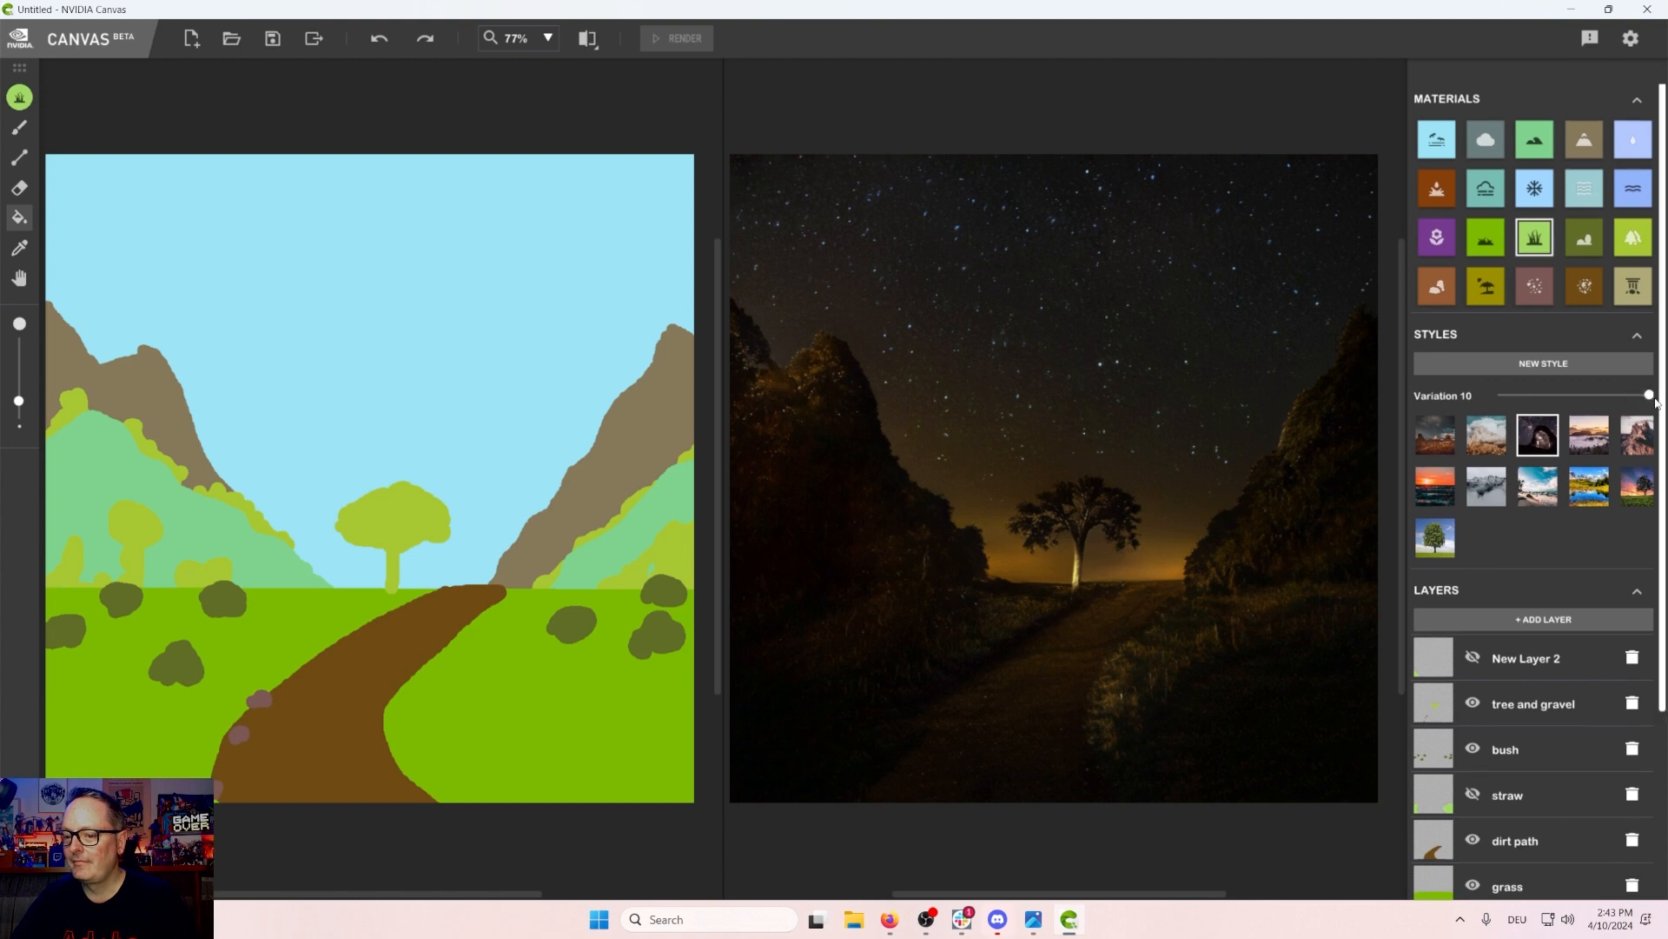
{"action": "mouse_move", "coordinate": [1649, 395]}
{"action": "left_mouse_down"}
{"action": "mouse_move", "coordinate": [1496, 397]}
{"action": "mouse_move", "coordinate": [1648, 397]}
{"action": "left_mouse_up"}
{"action": "left_click", "coordinate": [1588, 437]}
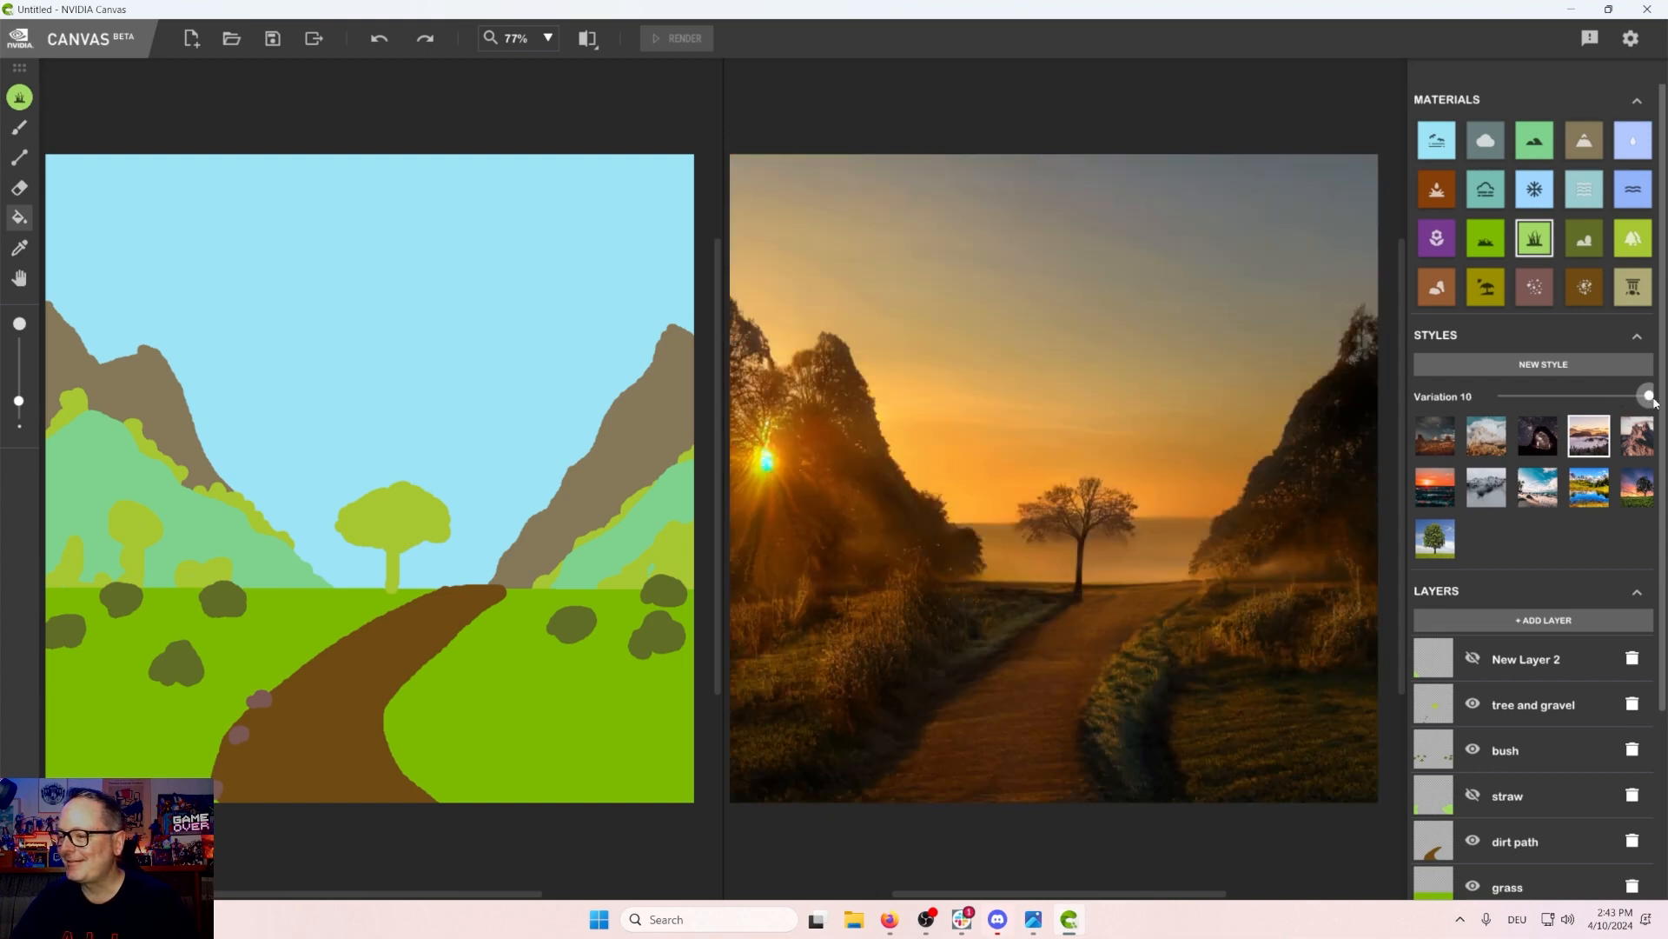
{"action": "left_click", "coordinate": [1632, 450]}
{"action": "left_click_drag", "start_coordinate": [1648, 397], "coordinate": [1532, 392]}
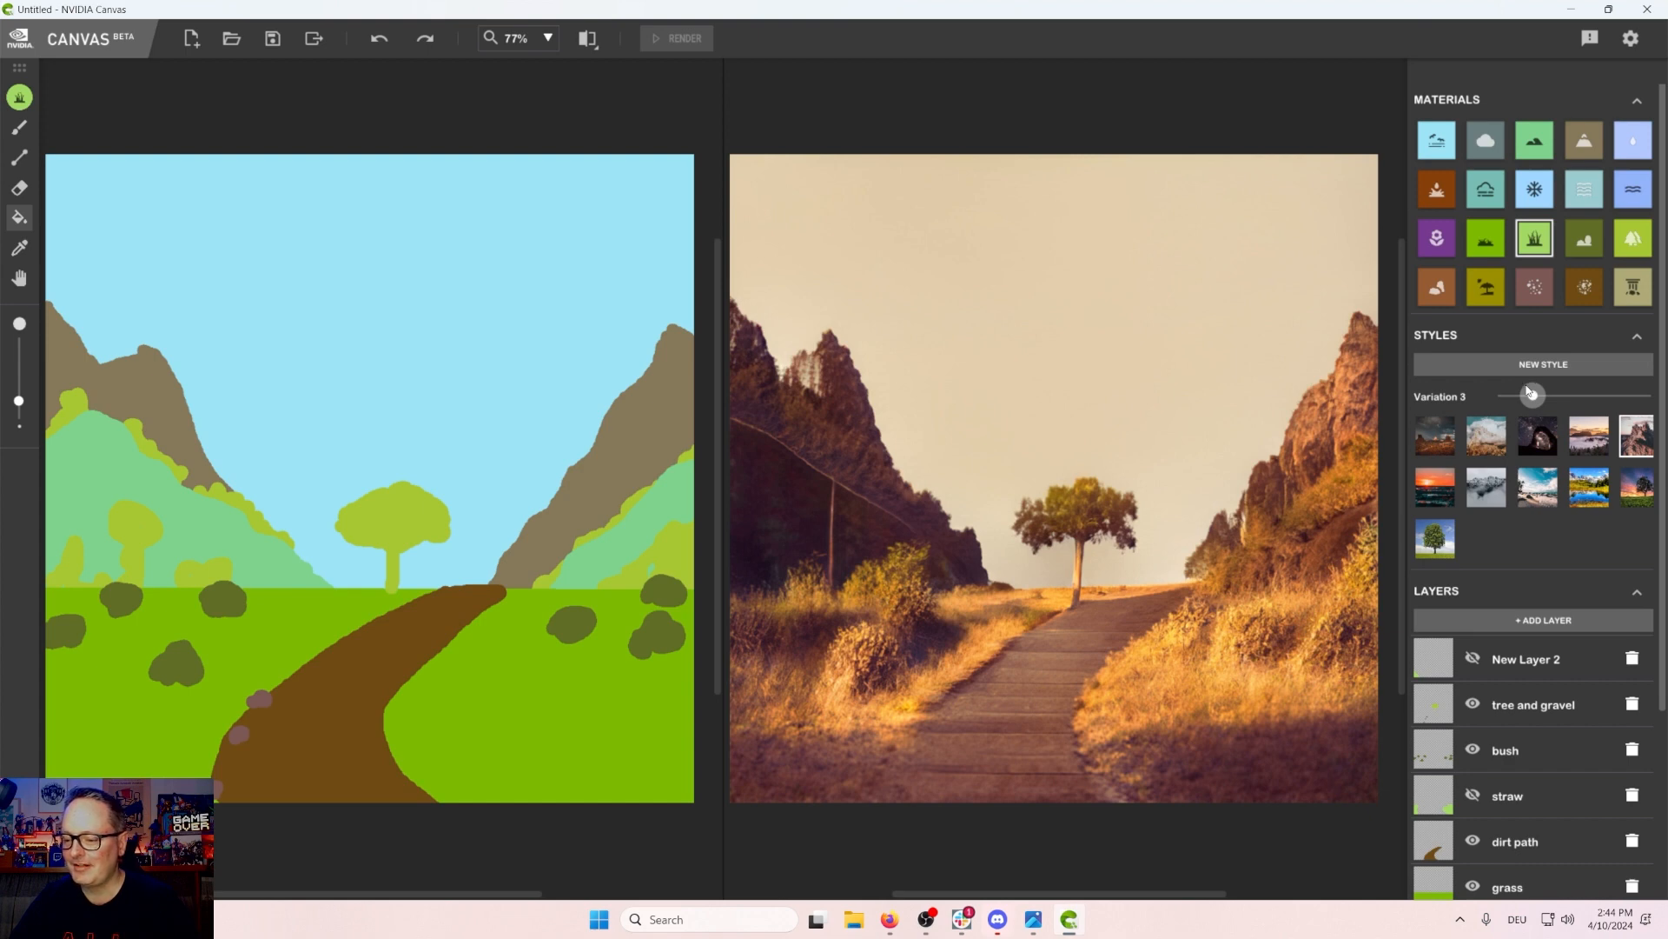
{"action": "left_click_drag", "start_coordinate": [1532, 393], "coordinate": [1500, 393]}
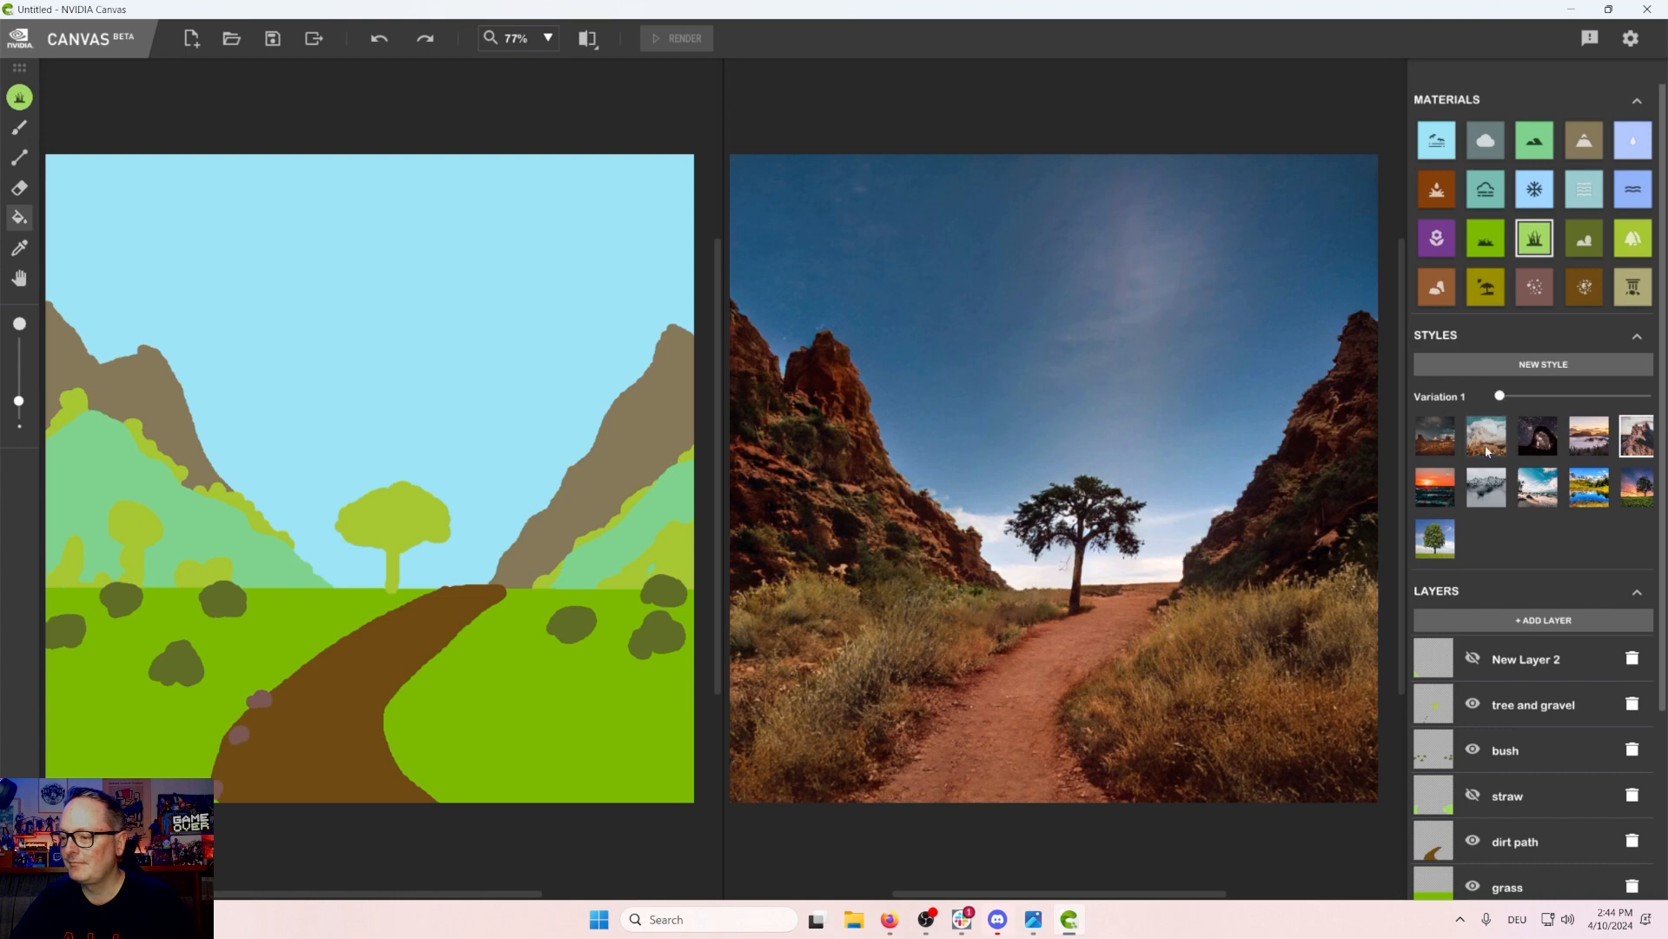
Step: Try the first three presets of the second style row at Variation 10
{"action": "left_click", "coordinate": [1435, 486]}
{"action": "left_click_drag", "start_coordinate": [1505, 404], "coordinate": [1648, 397]}
{"action": "left_click", "coordinate": [1486, 487]}
{"action": "left_click", "coordinate": [1543, 497]}
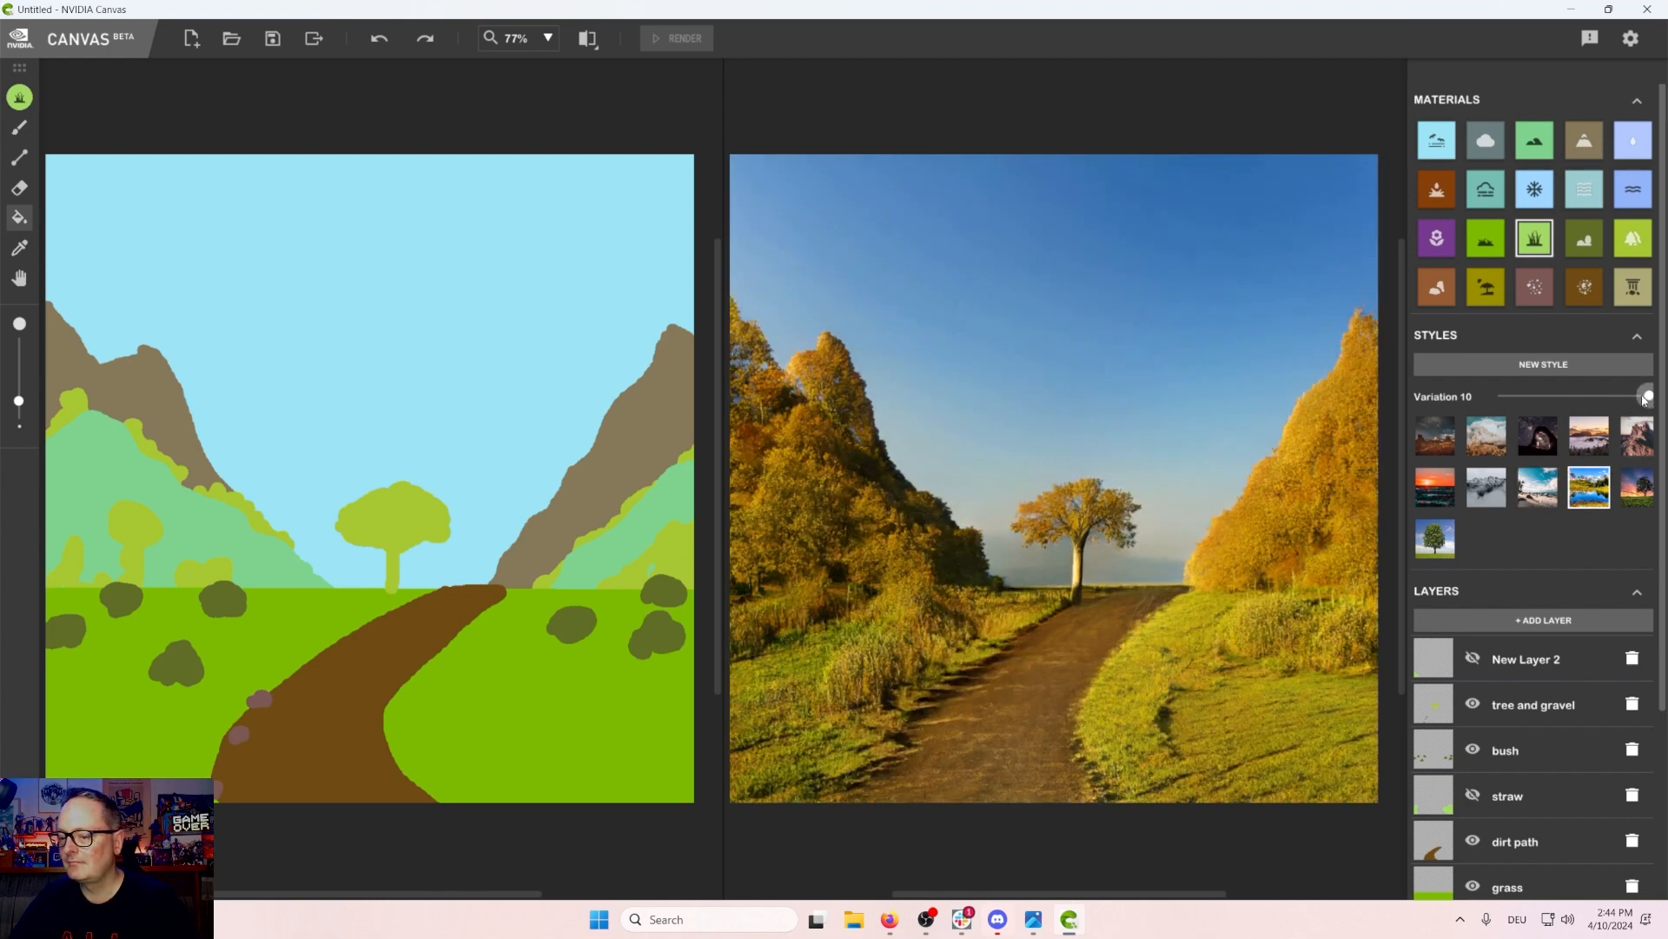
{"action": "mouse_move", "coordinate": [1646, 398]}
{"action": "left_mouse_down"}
{"action": "mouse_move", "coordinate": [1501, 396]}
{"action": "mouse_move", "coordinate": [1645, 398]}
{"action": "left_mouse_up"}
{"action": "scroll", "coordinate": [1494, 609], "scroll_direction": "down", "scroll_amount": 3}
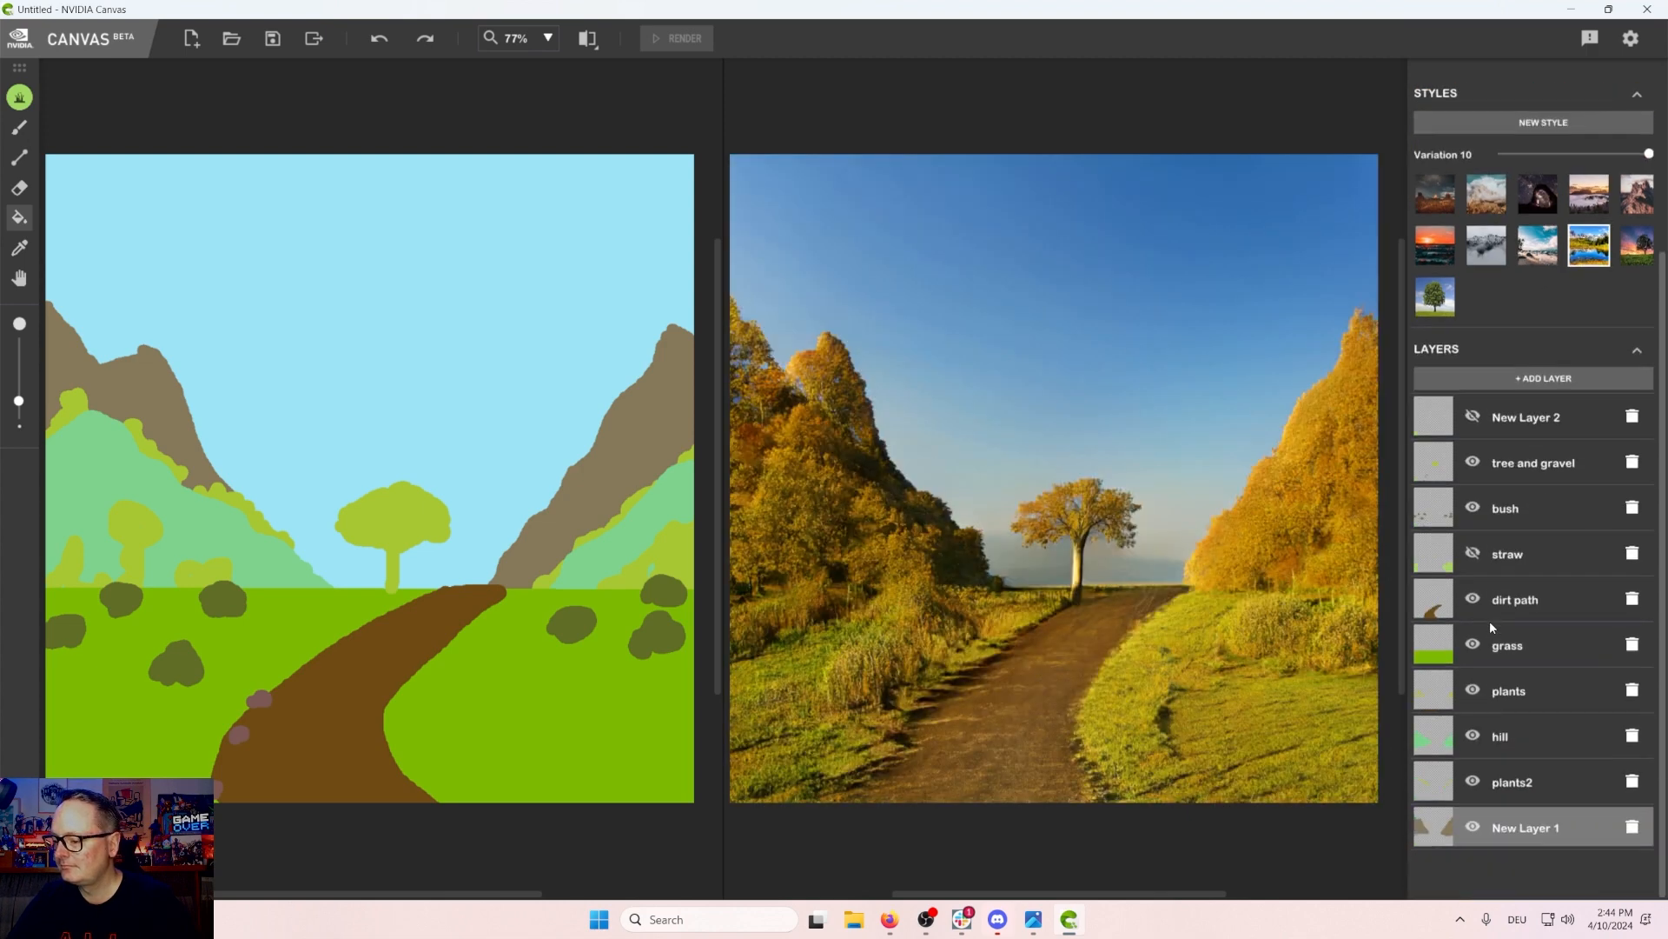
Step: Toggle the hill and tree and gravel layers' visibility to compare the render with and without them
{"action": "left_click", "coordinate": [1472, 737]}
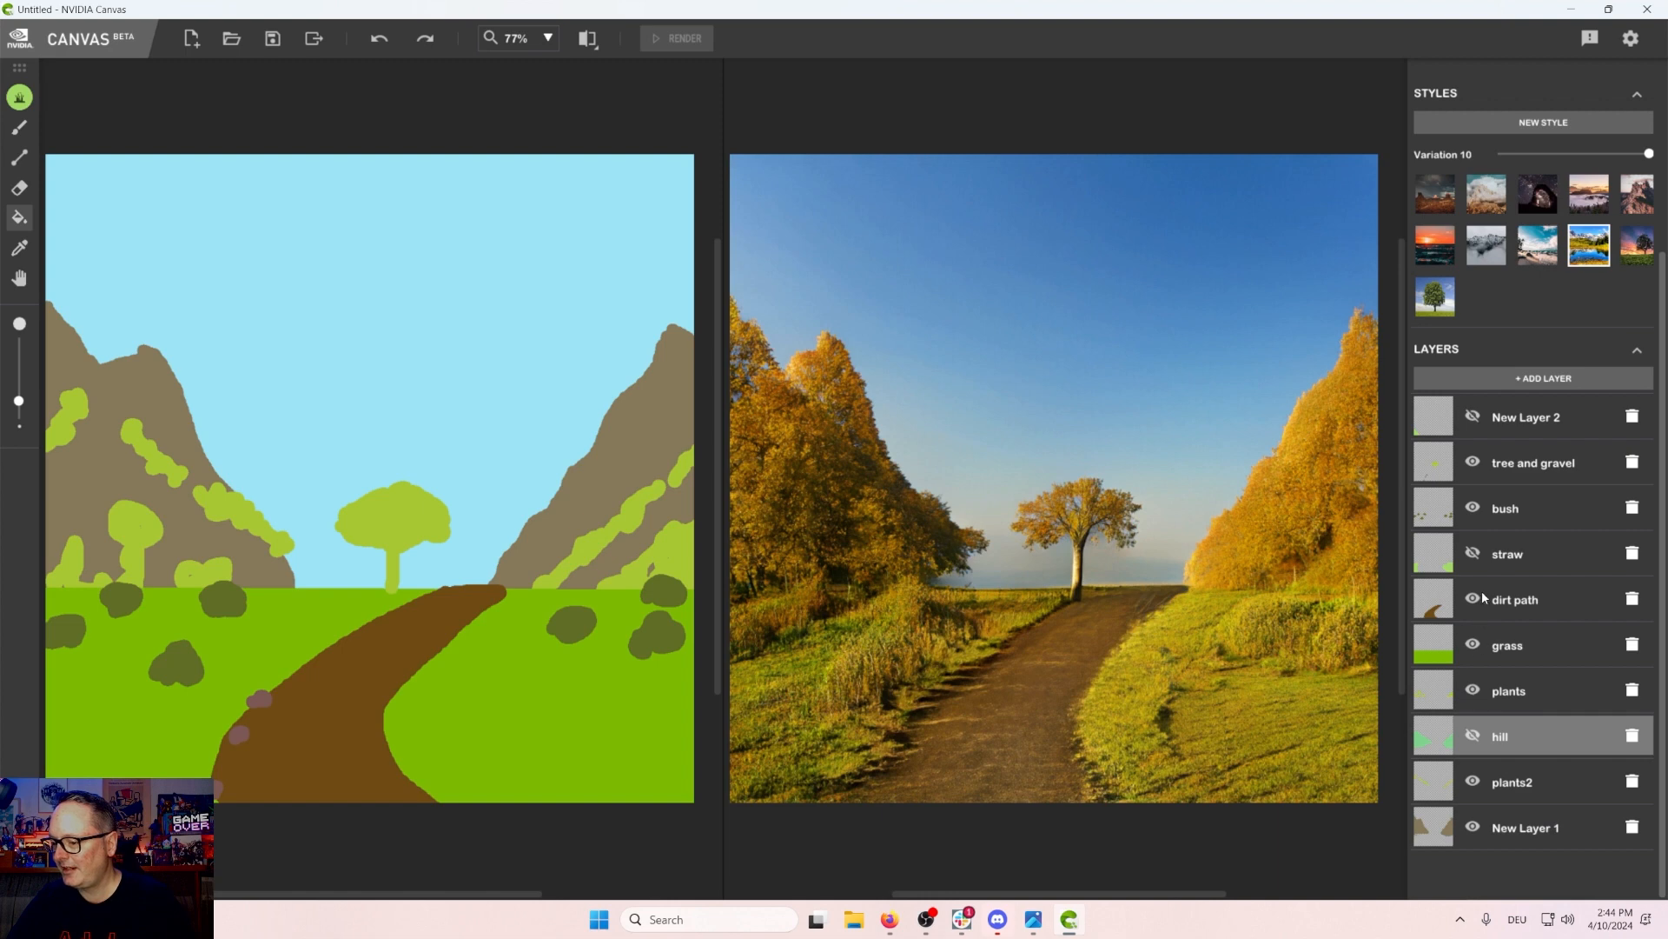
{"action": "scroll", "coordinate": [1479, 471], "scroll_direction": "up", "scroll_amount": 1}
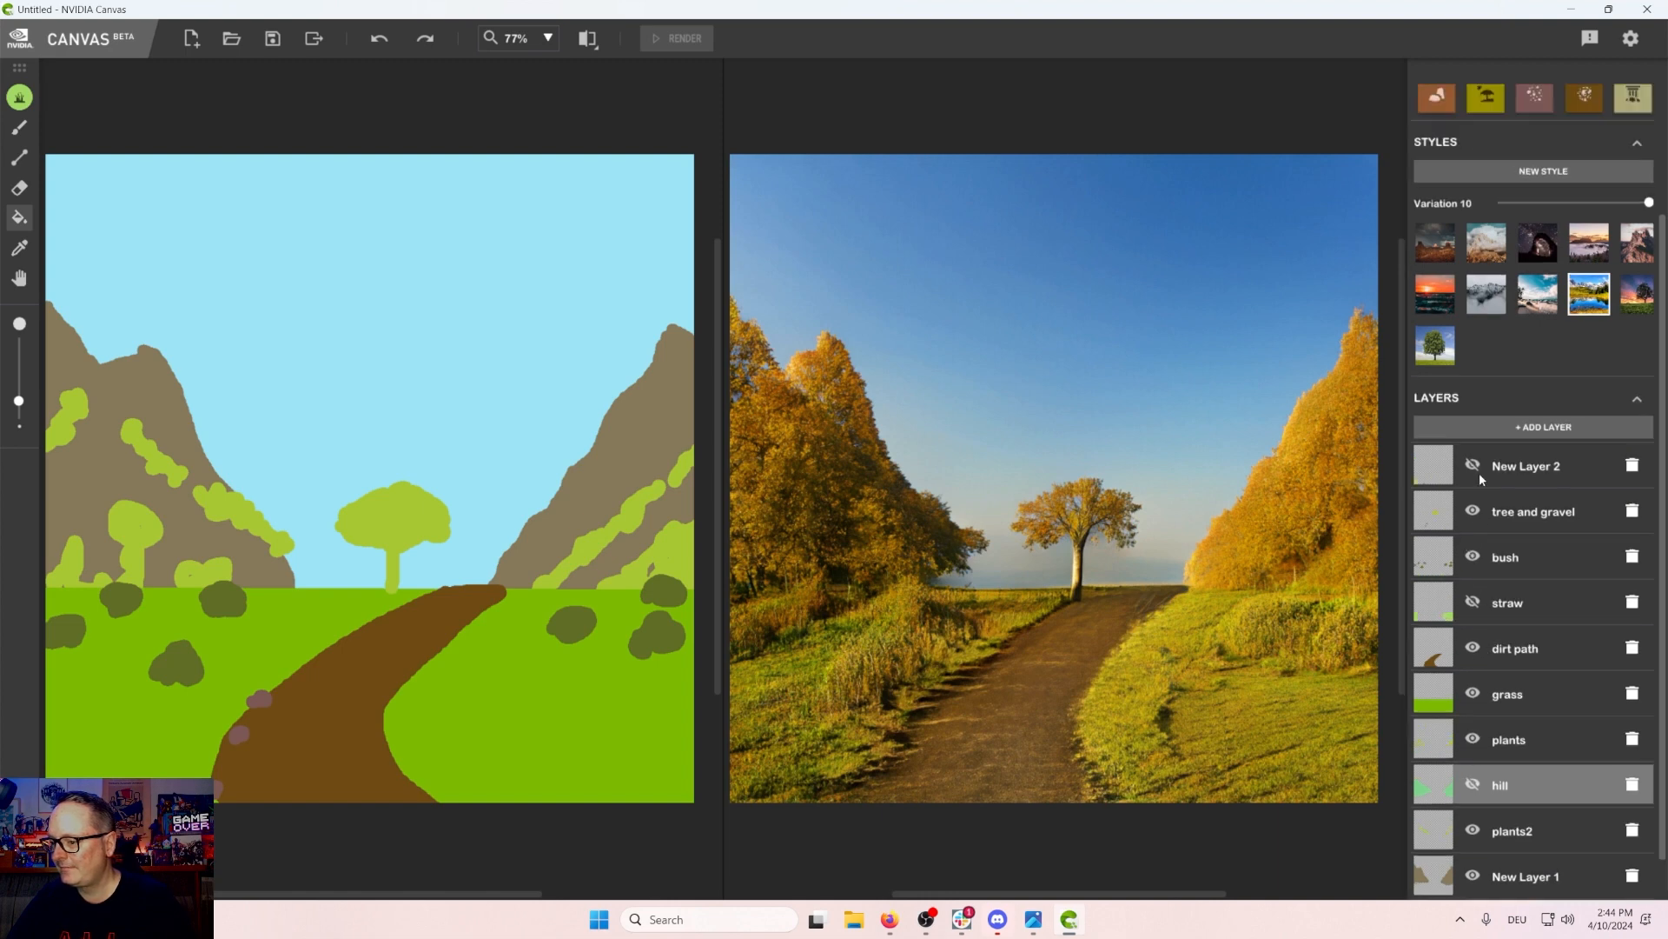
{"action": "left_click", "coordinate": [1473, 512]}
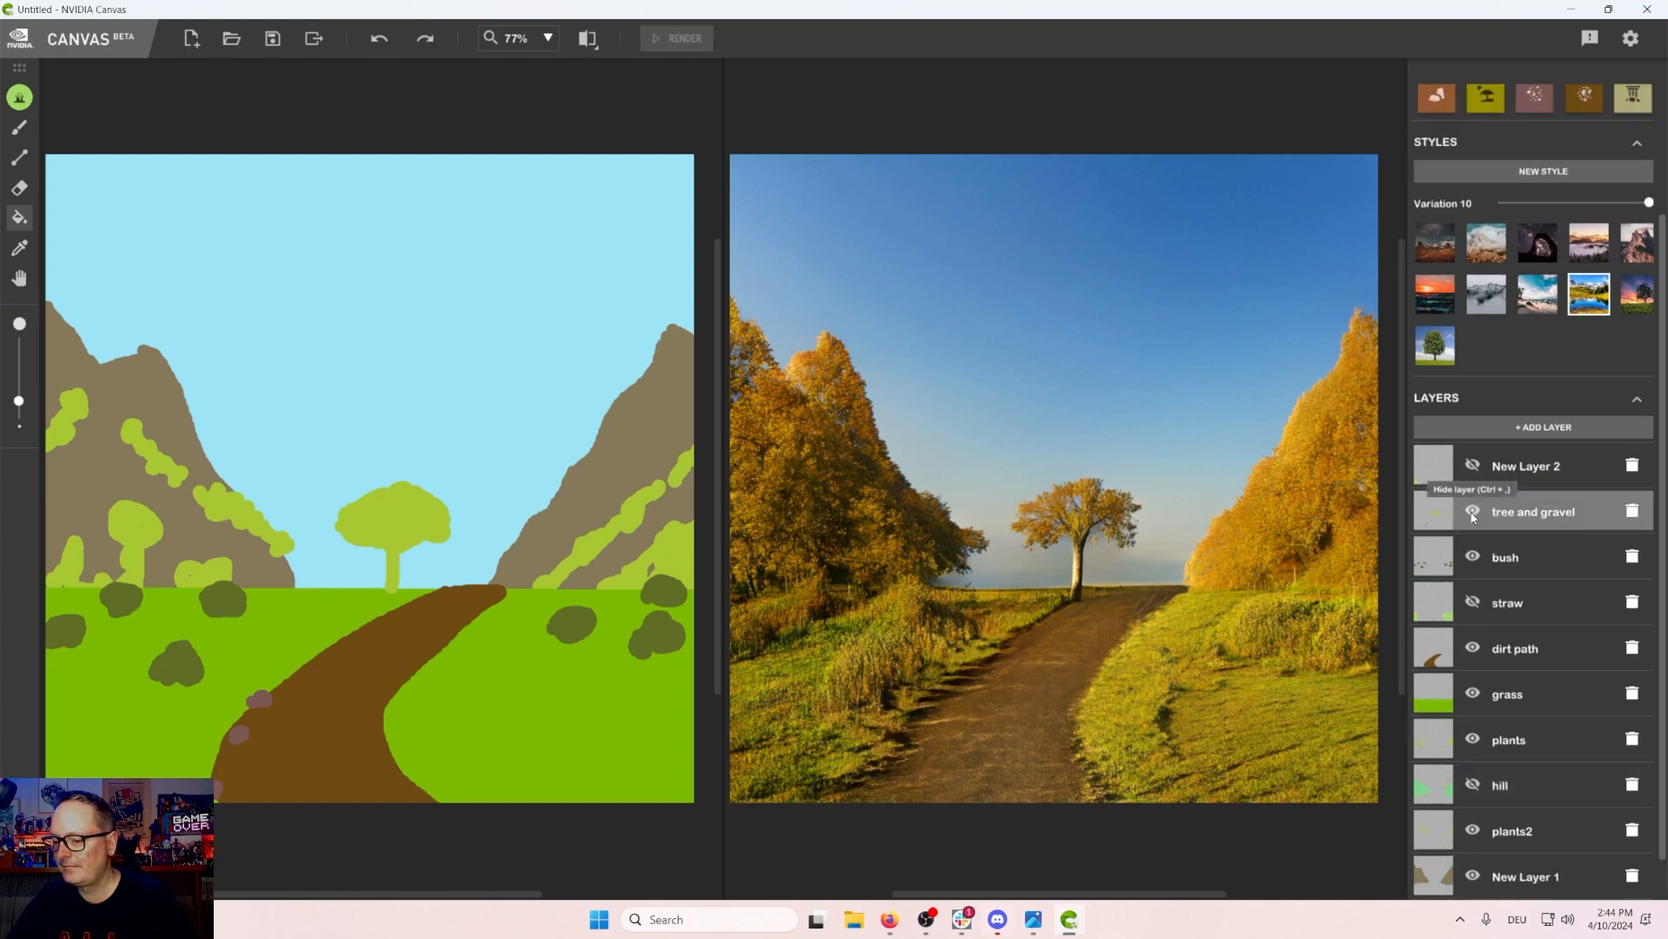
{"action": "left_click", "coordinate": [1473, 512]}
{"action": "scroll", "coordinate": [1473, 518], "scroll_direction": "down", "scroll_amount": 1}
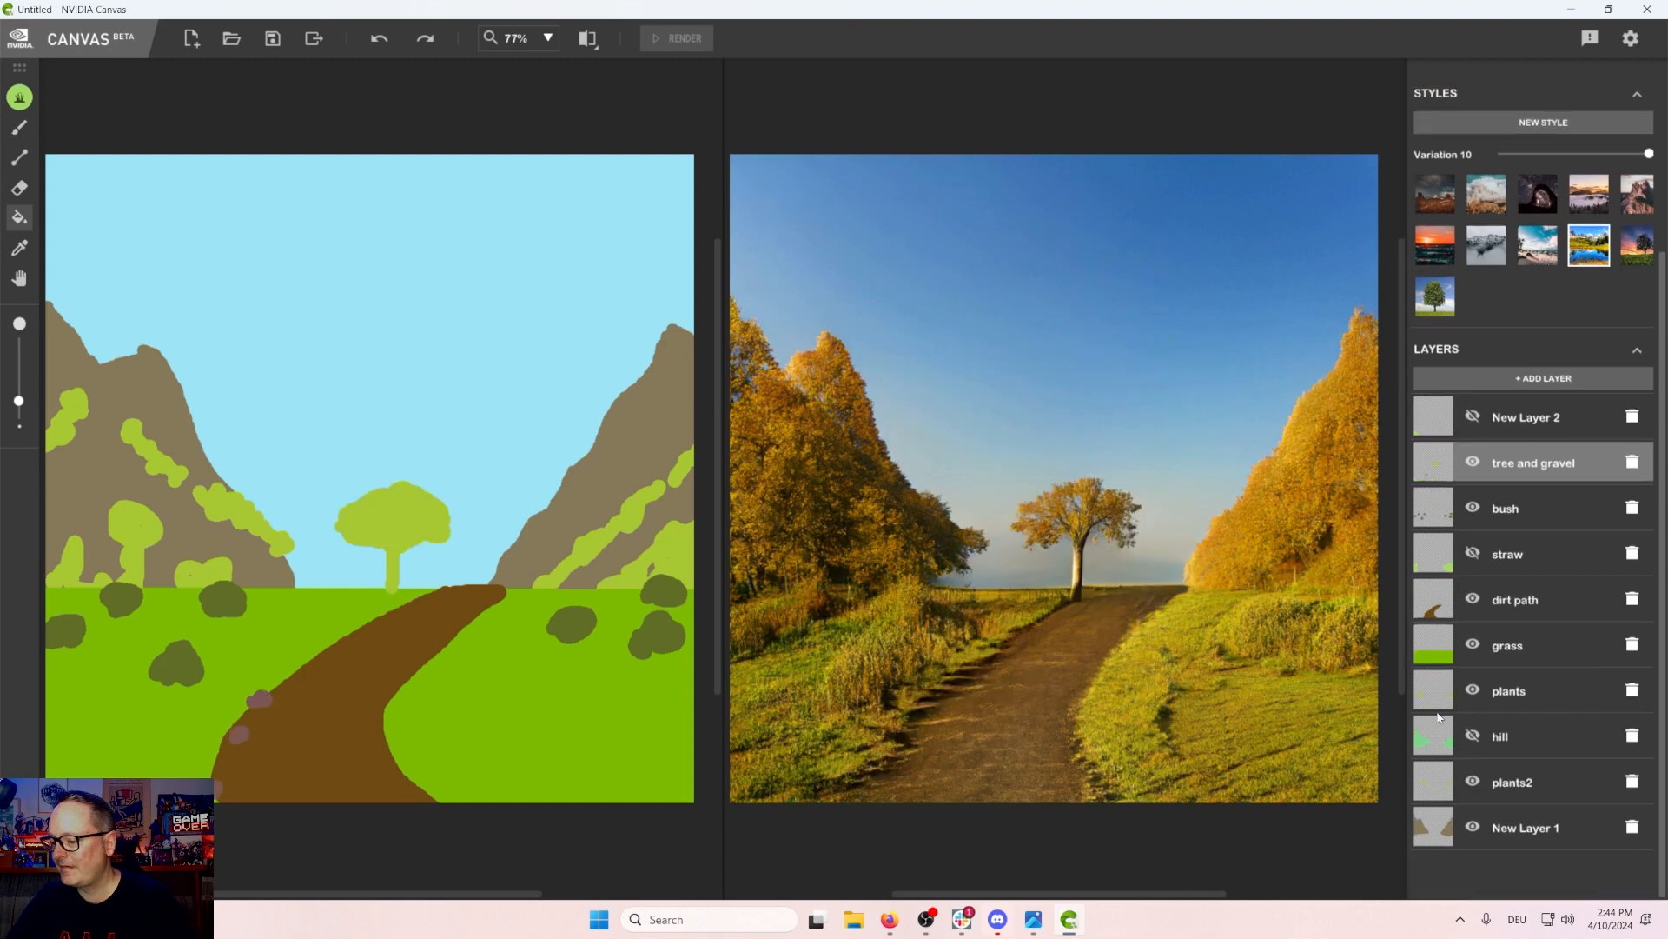
{"action": "left_click", "coordinate": [1473, 738]}
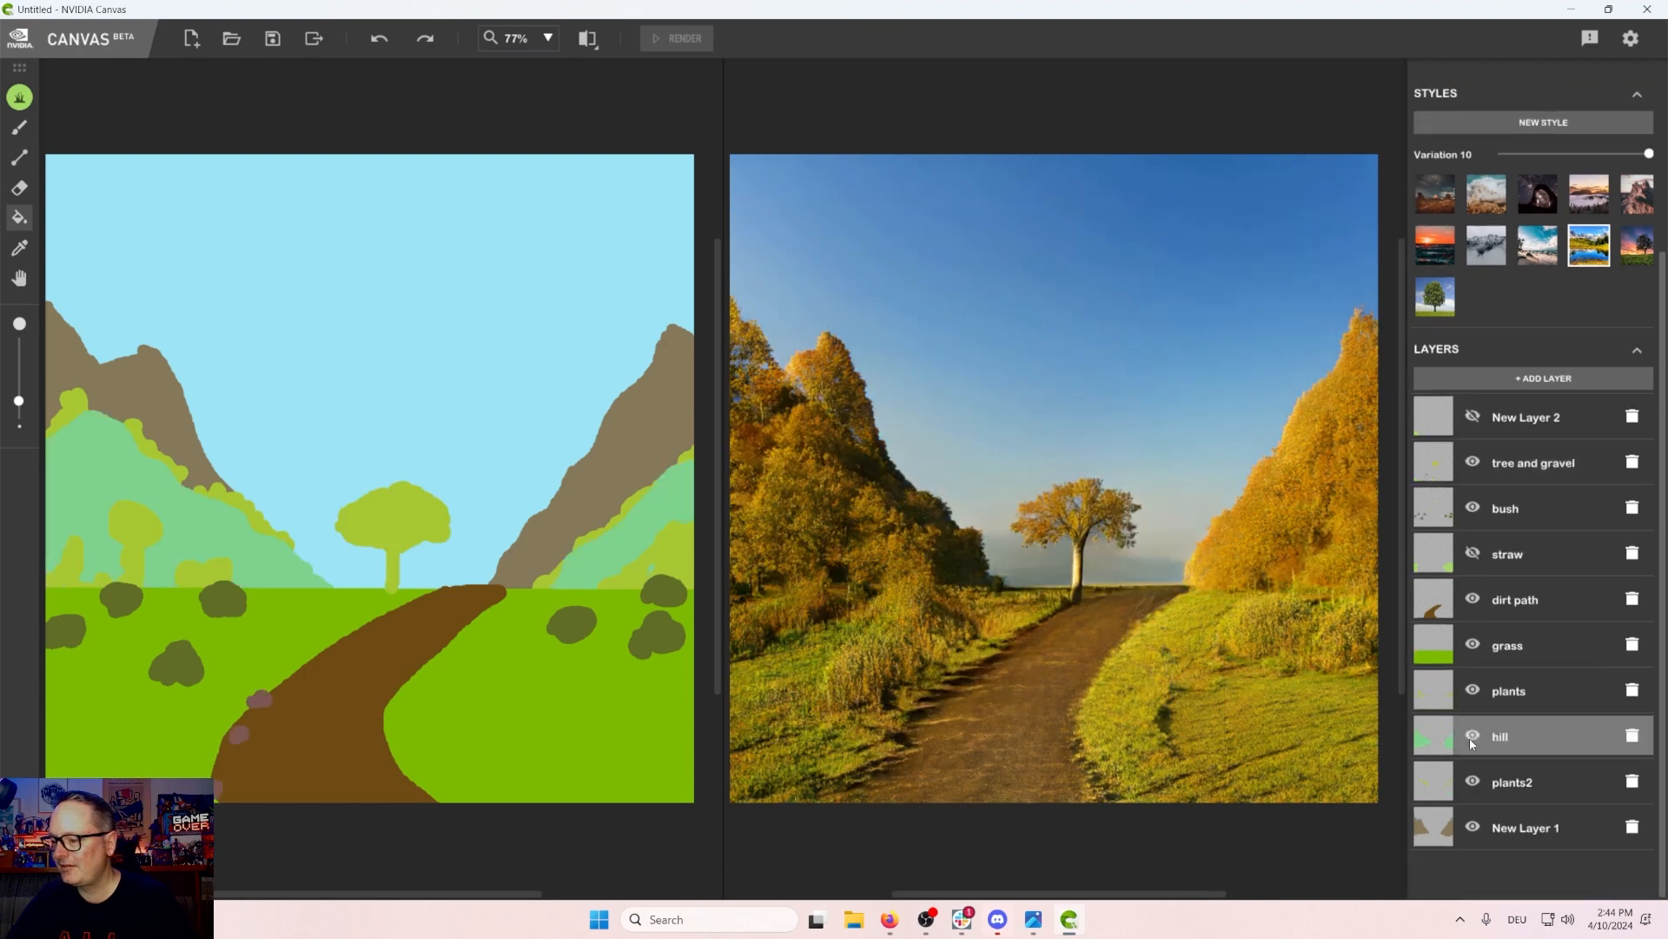
Step: Apply the last preset of the second style row at Variation 8 and hide the bottom mountain layer New Layer 1
{"action": "left_click", "coordinate": [1630, 257]}
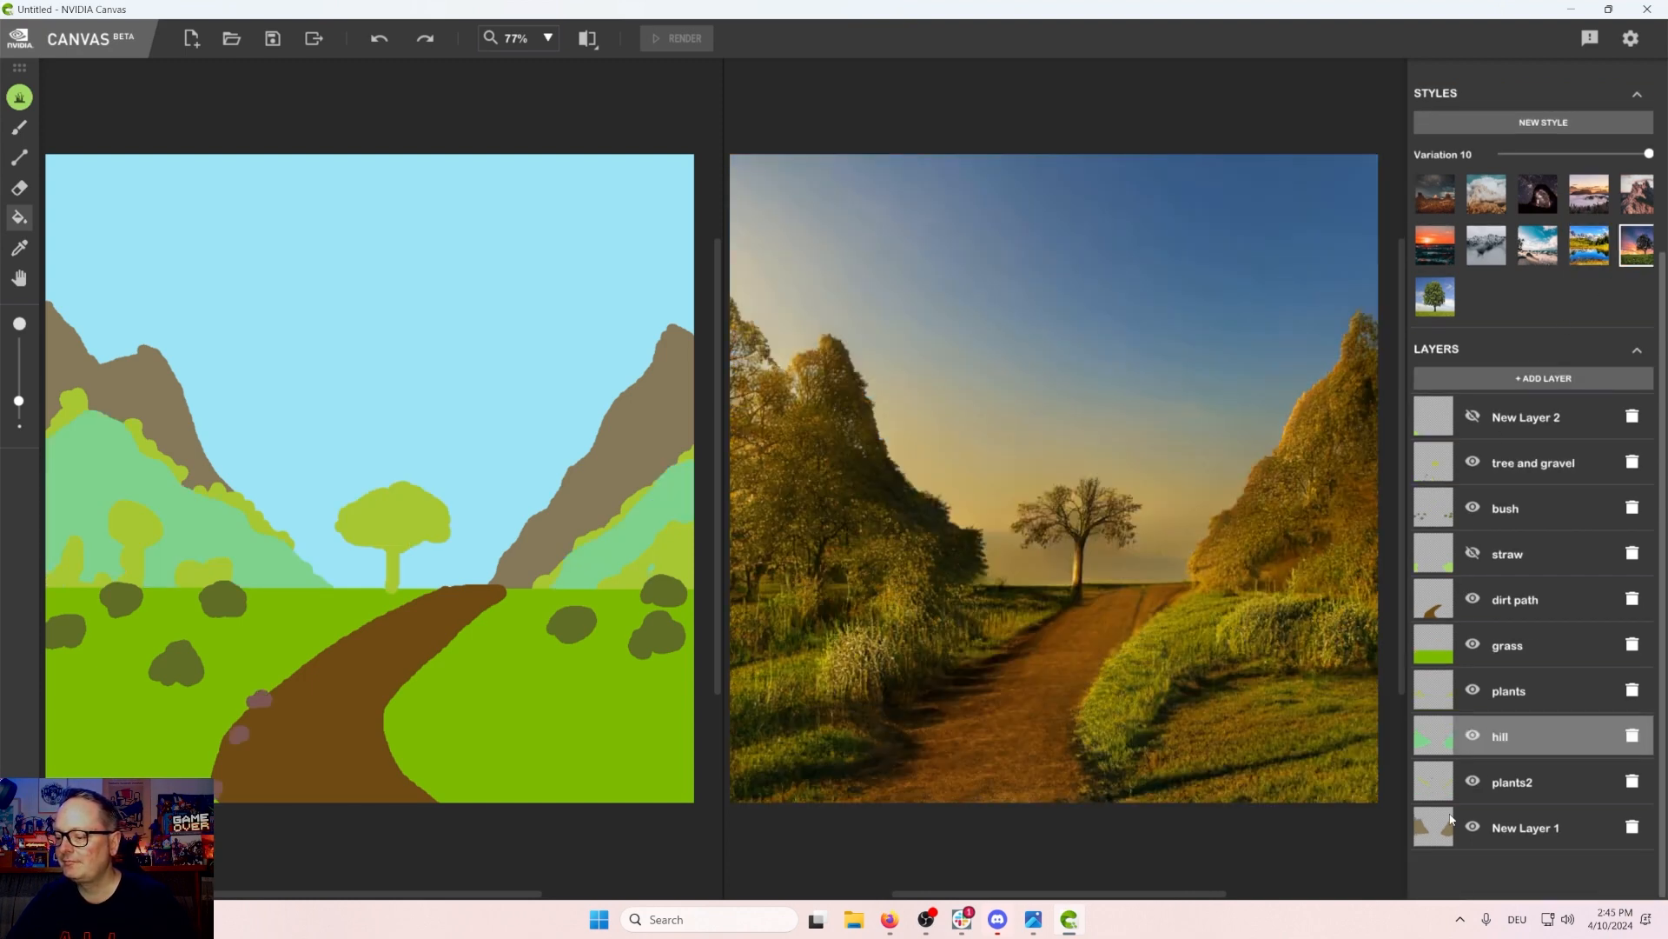
{"action": "left_click", "coordinate": [1475, 828]}
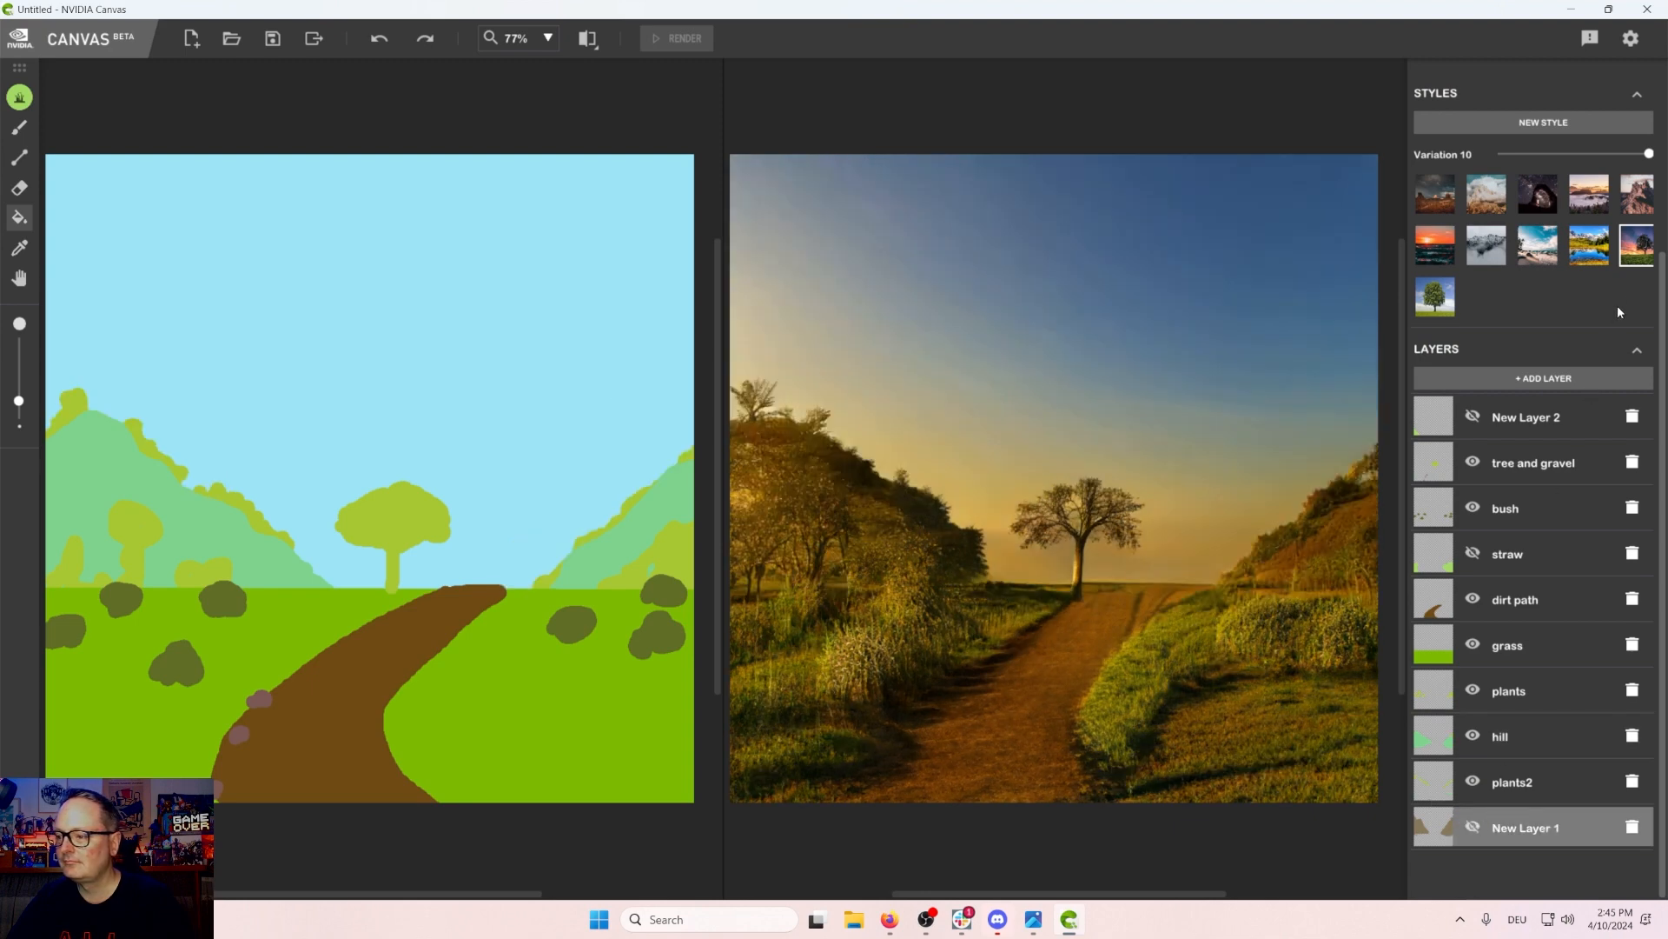
{"action": "scroll", "coordinate": [1553, 330], "scroll_direction": "up", "scroll_amount": 3}
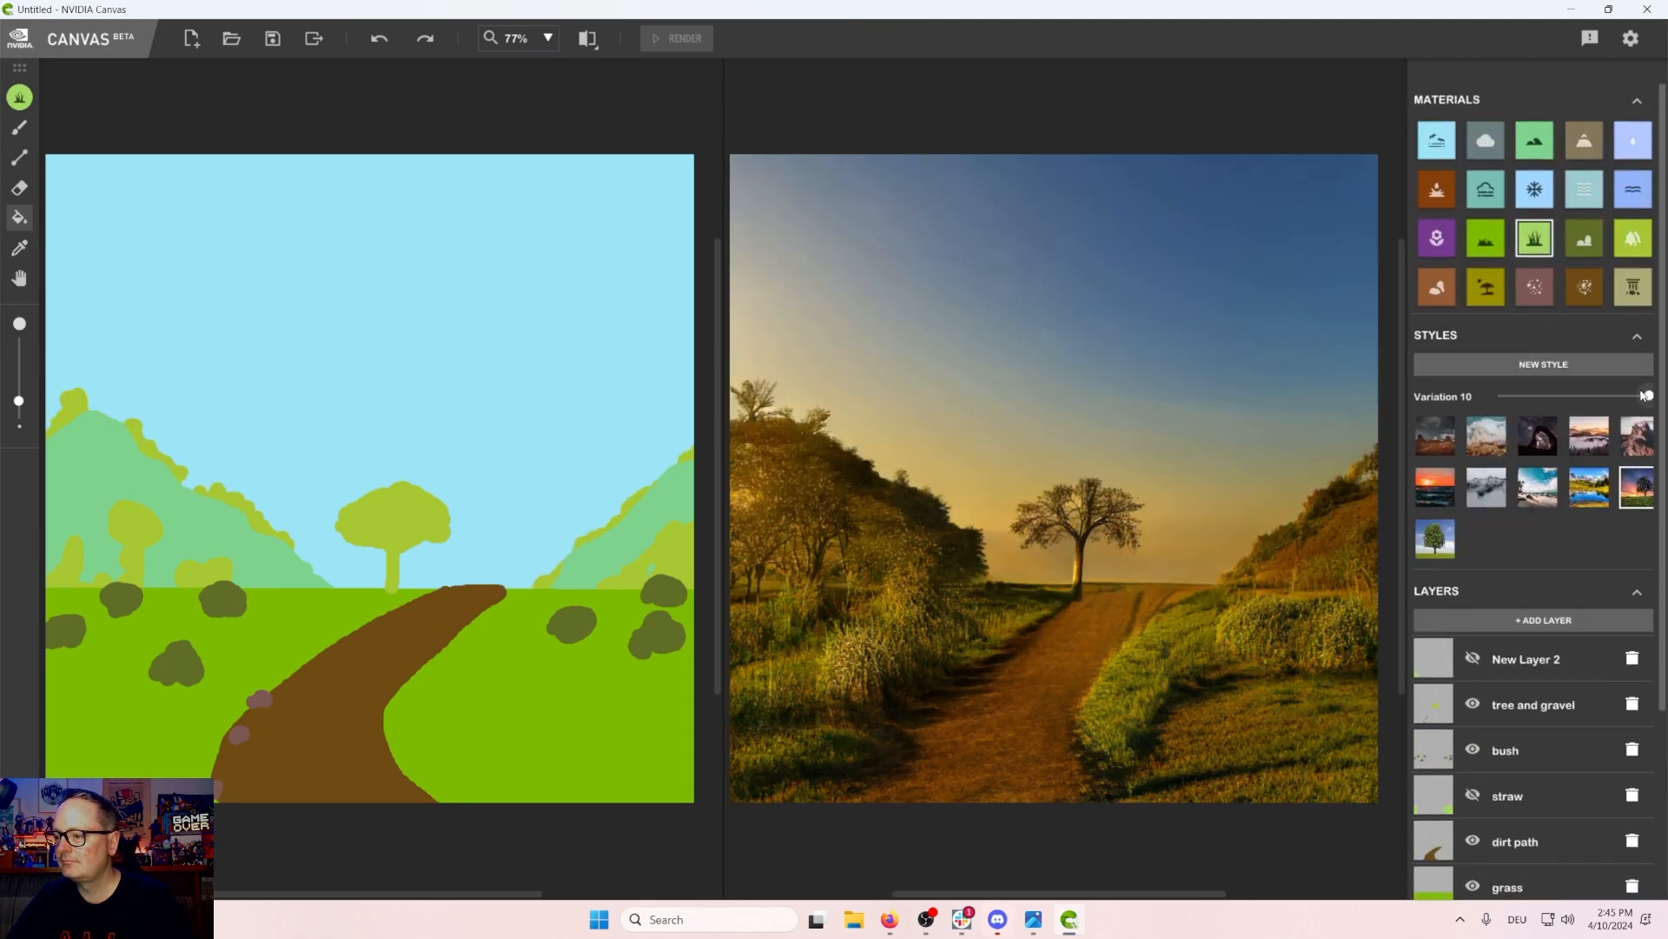
{"action": "left_click_drag", "start_coordinate": [1643, 395], "coordinate": [1615, 396]}
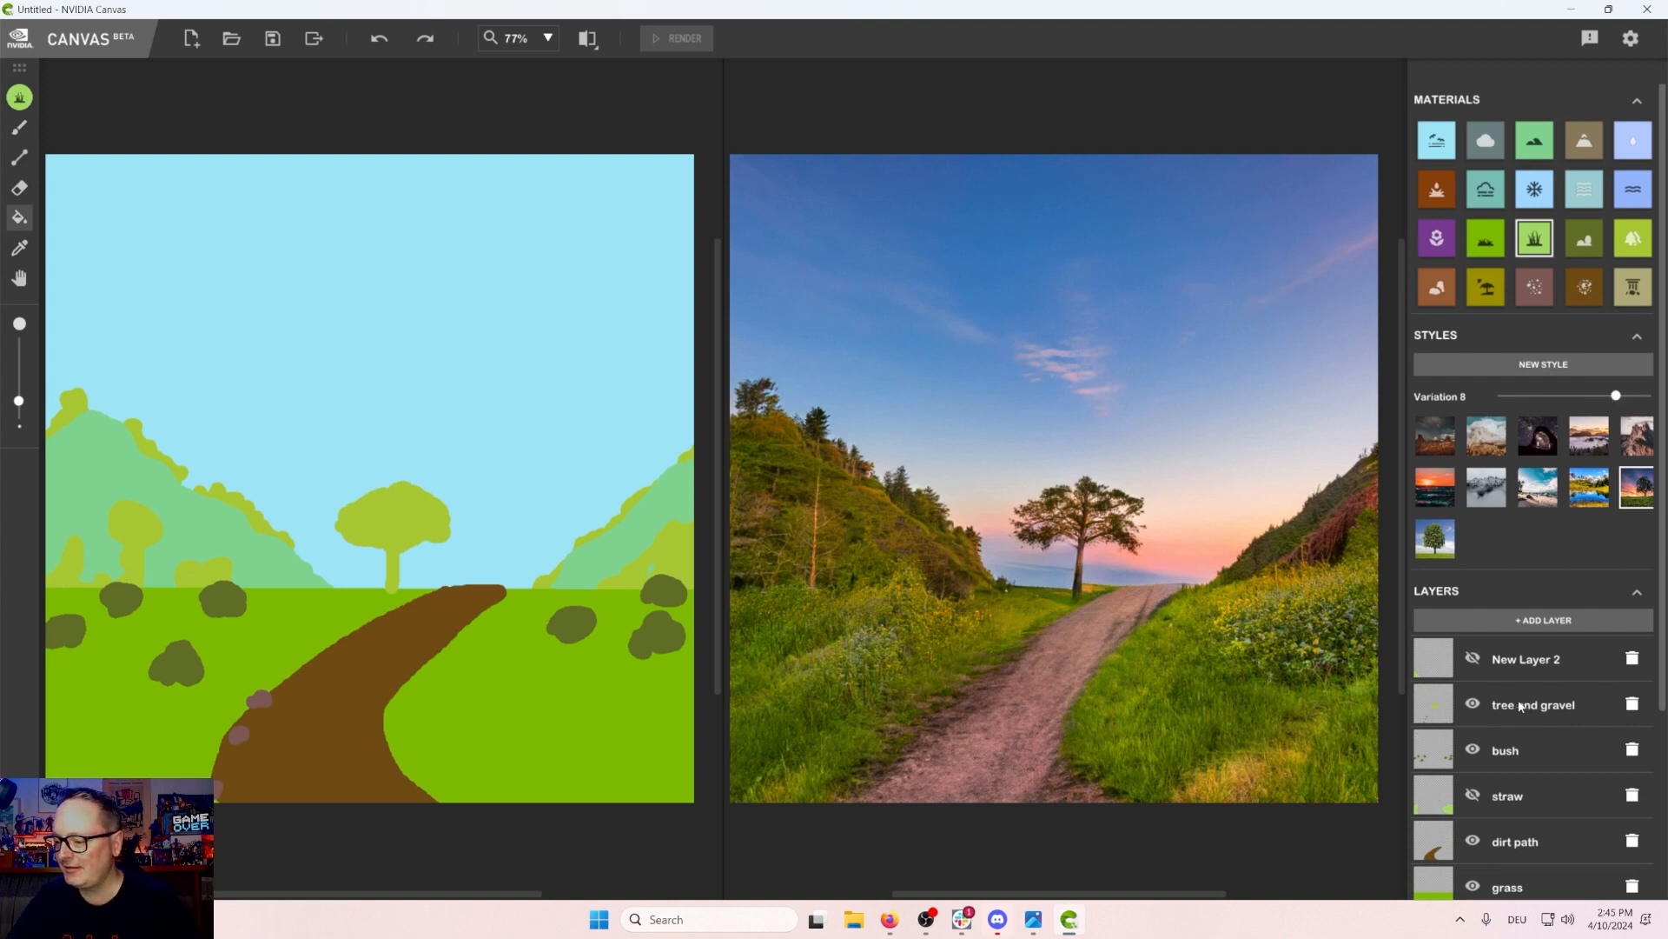
Step: Turn the top New Layer 2's visibility back on, toggling it to compare the render
{"action": "scroll", "coordinate": [1532, 715], "scroll_direction": "down", "scroll_amount": 3}
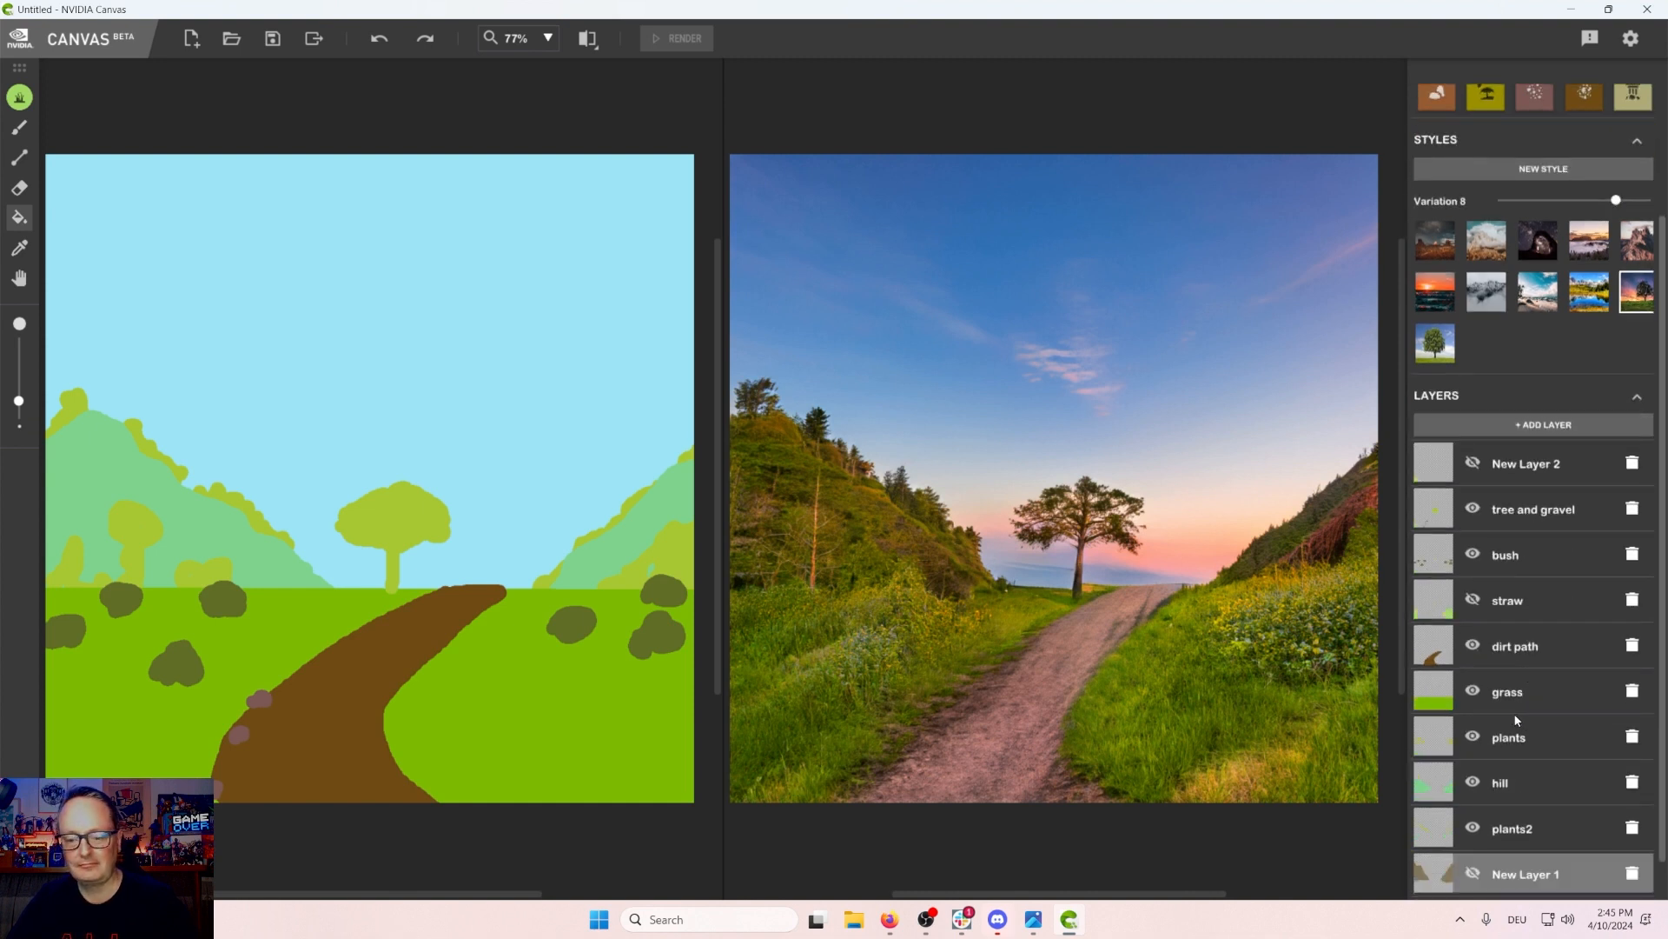
{"action": "scroll", "coordinate": [1513, 720], "scroll_direction": "down", "scroll_amount": 1}
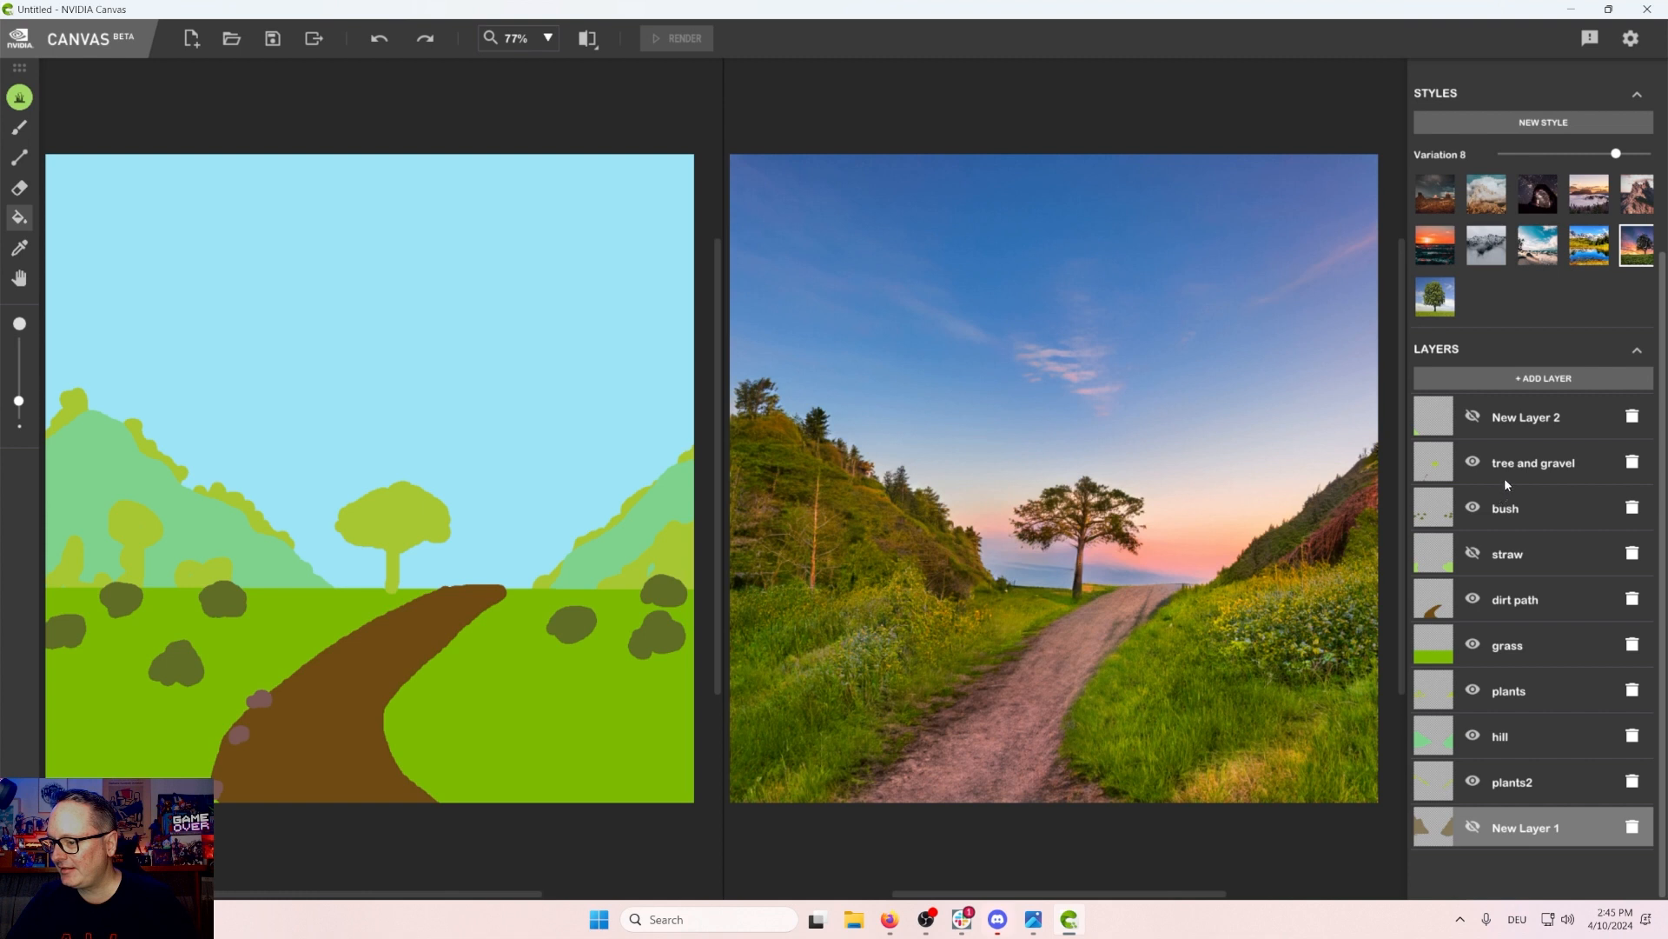
{"action": "scroll", "coordinate": [1494, 504], "scroll_direction": "up", "scroll_amount": 2}
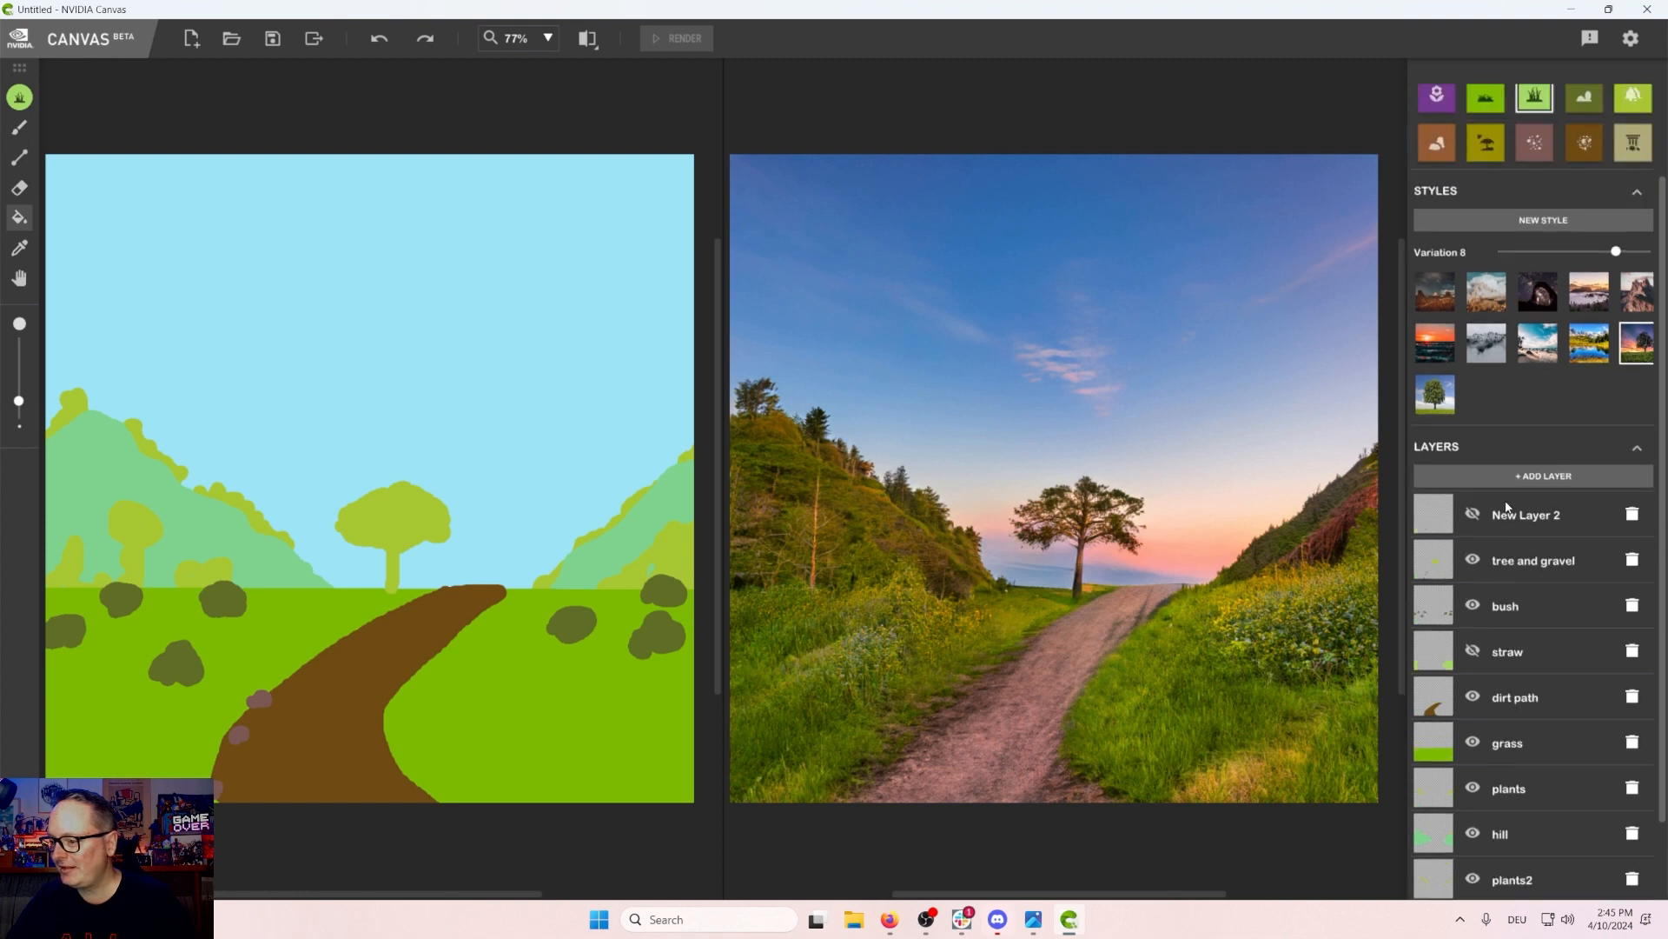
{"action": "scroll", "coordinate": [1477, 487], "scroll_direction": "down", "scroll_amount": 2}
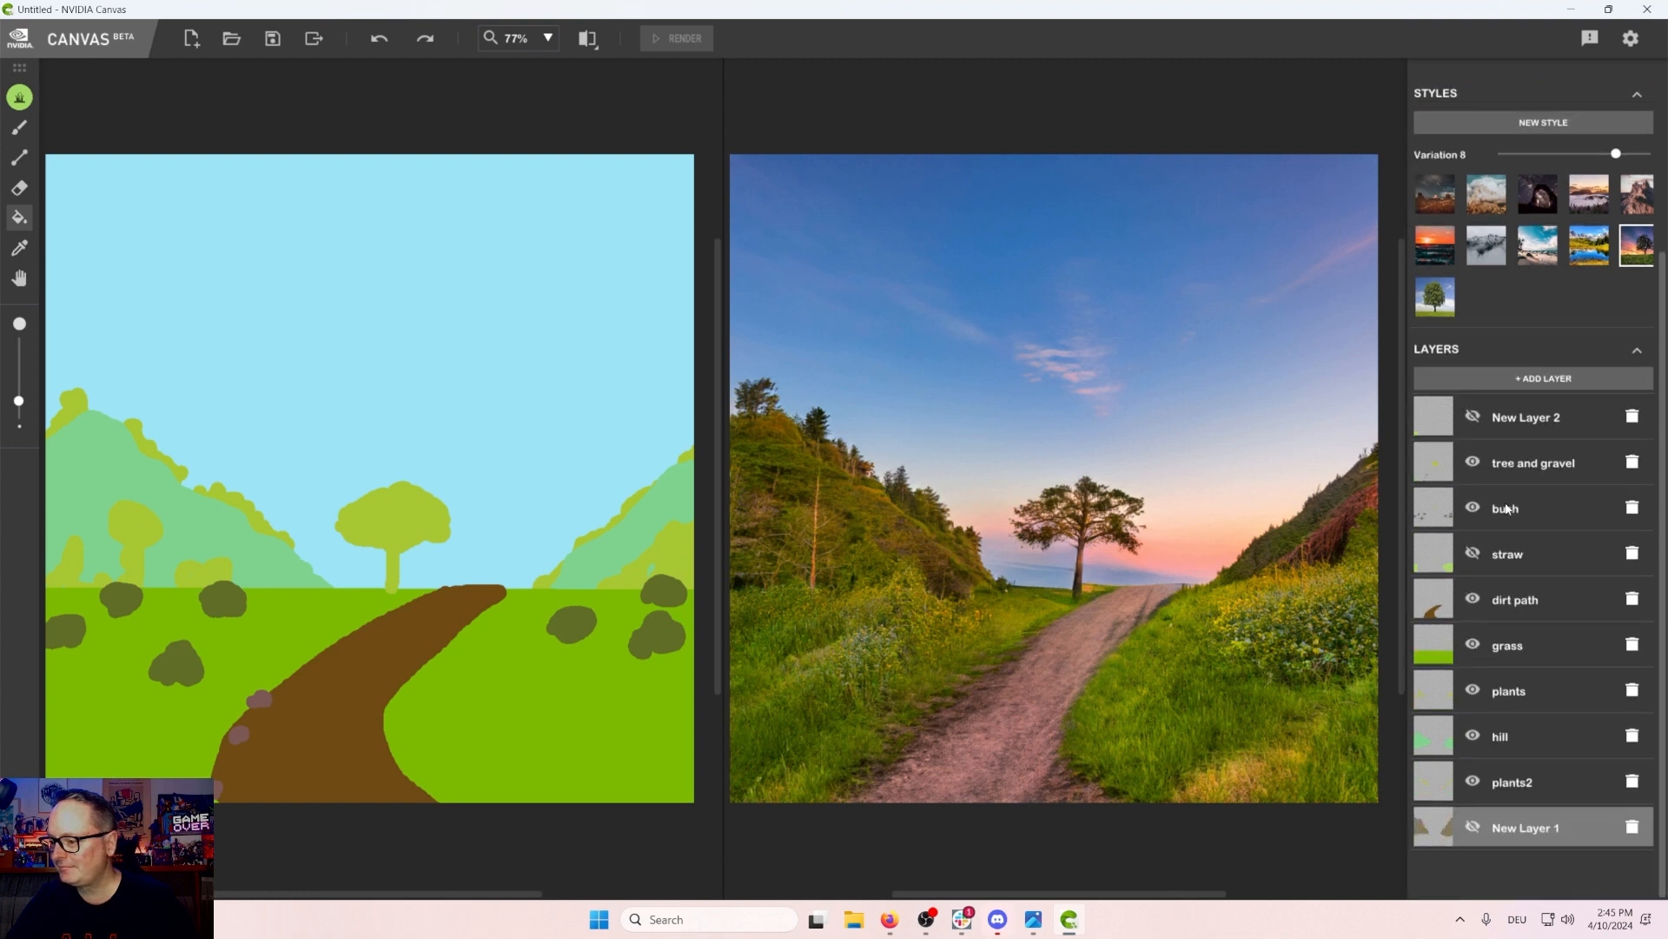
{"action": "left_click", "coordinate": [1470, 418]}
{"action": "left_click", "coordinate": [1469, 420]}
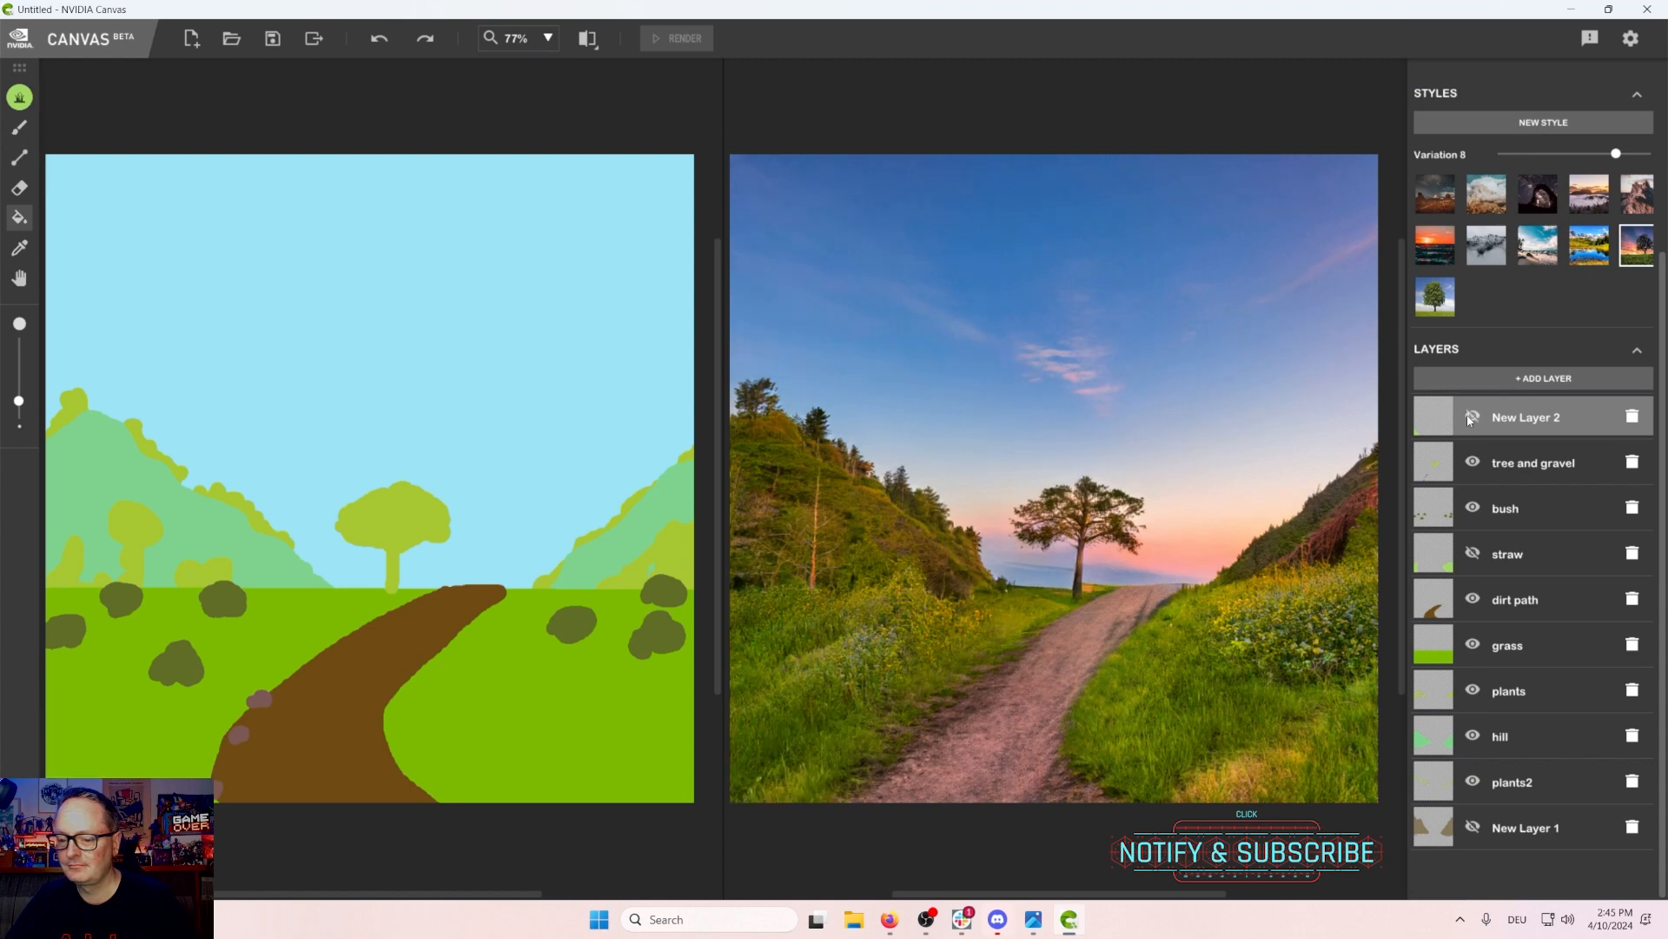
{"action": "left_click", "coordinate": [1468, 420]}
{"action": "left_click", "coordinate": [1469, 420]}
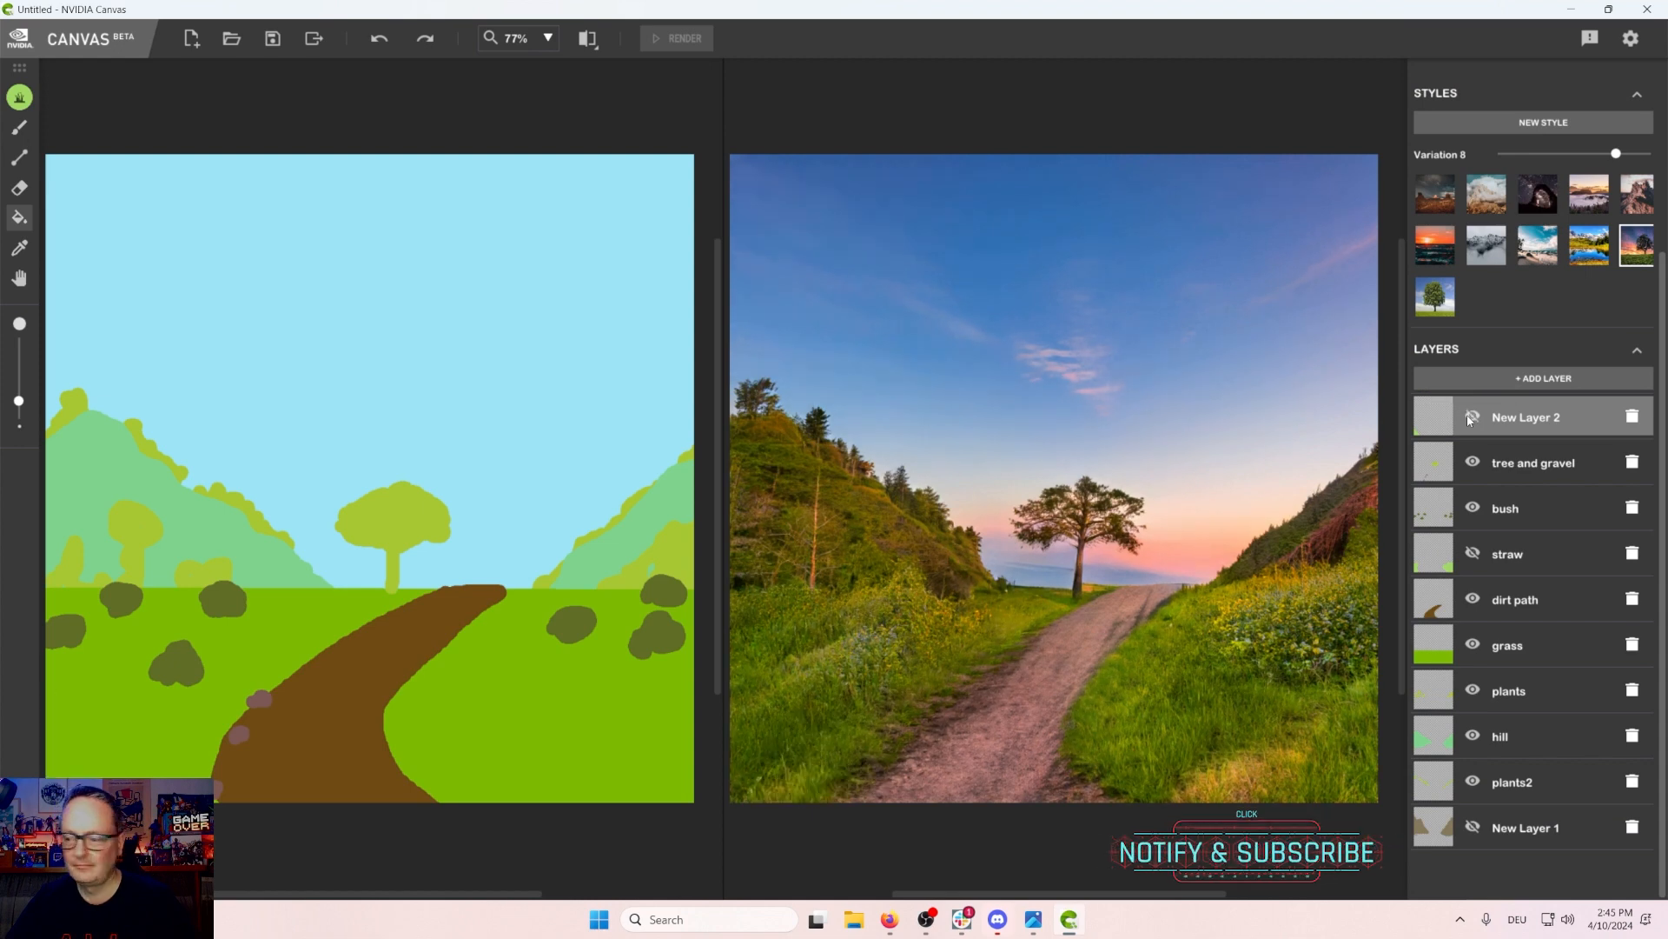
Step: Try to rename New Layer 2 as straw
{"action": "left_click", "coordinate": [1479, 419]}
{"action": "double_click", "coordinate": [1513, 418]}
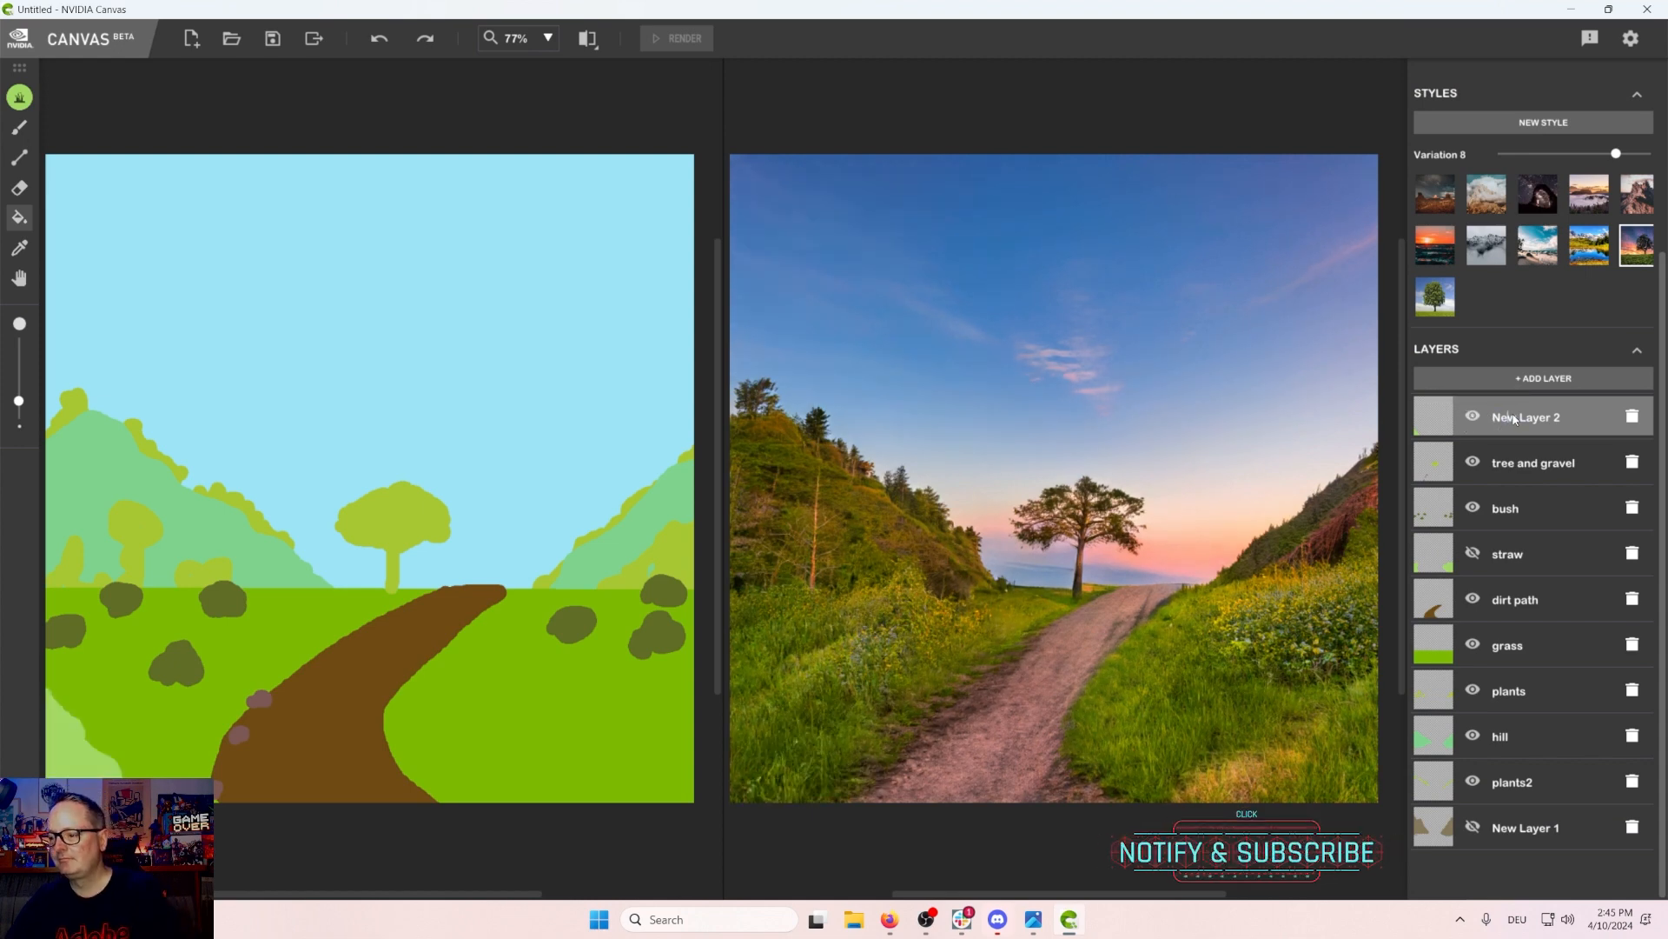
{"action": "type", "text": "straw"}
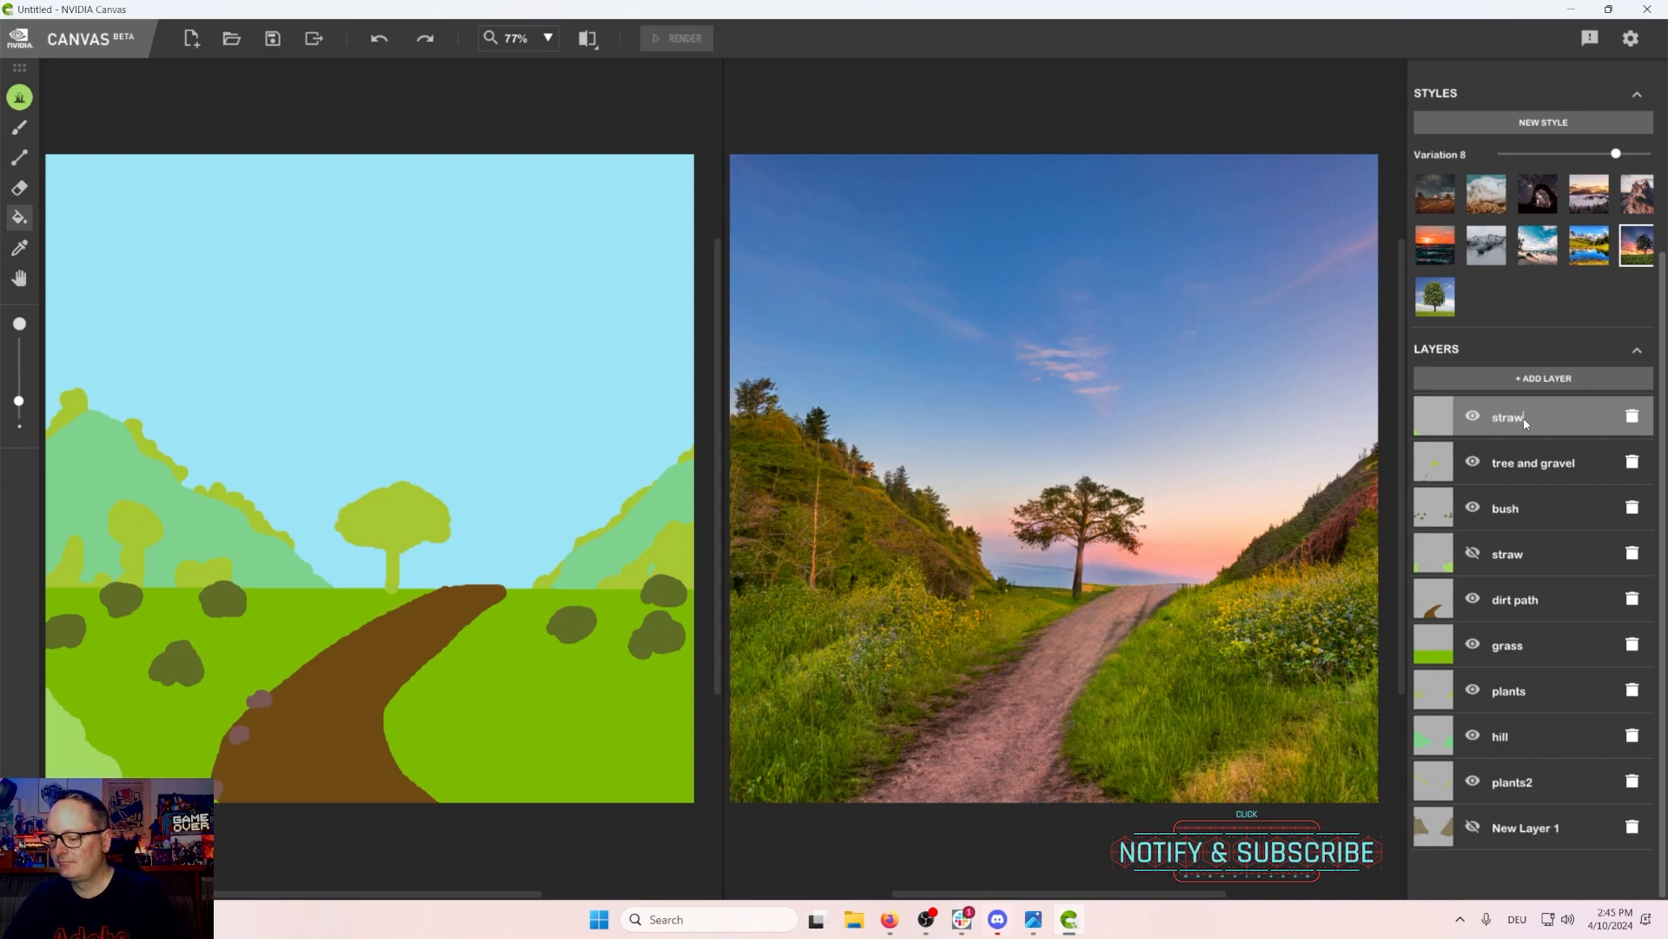
{"action": "key", "text": "Return"}
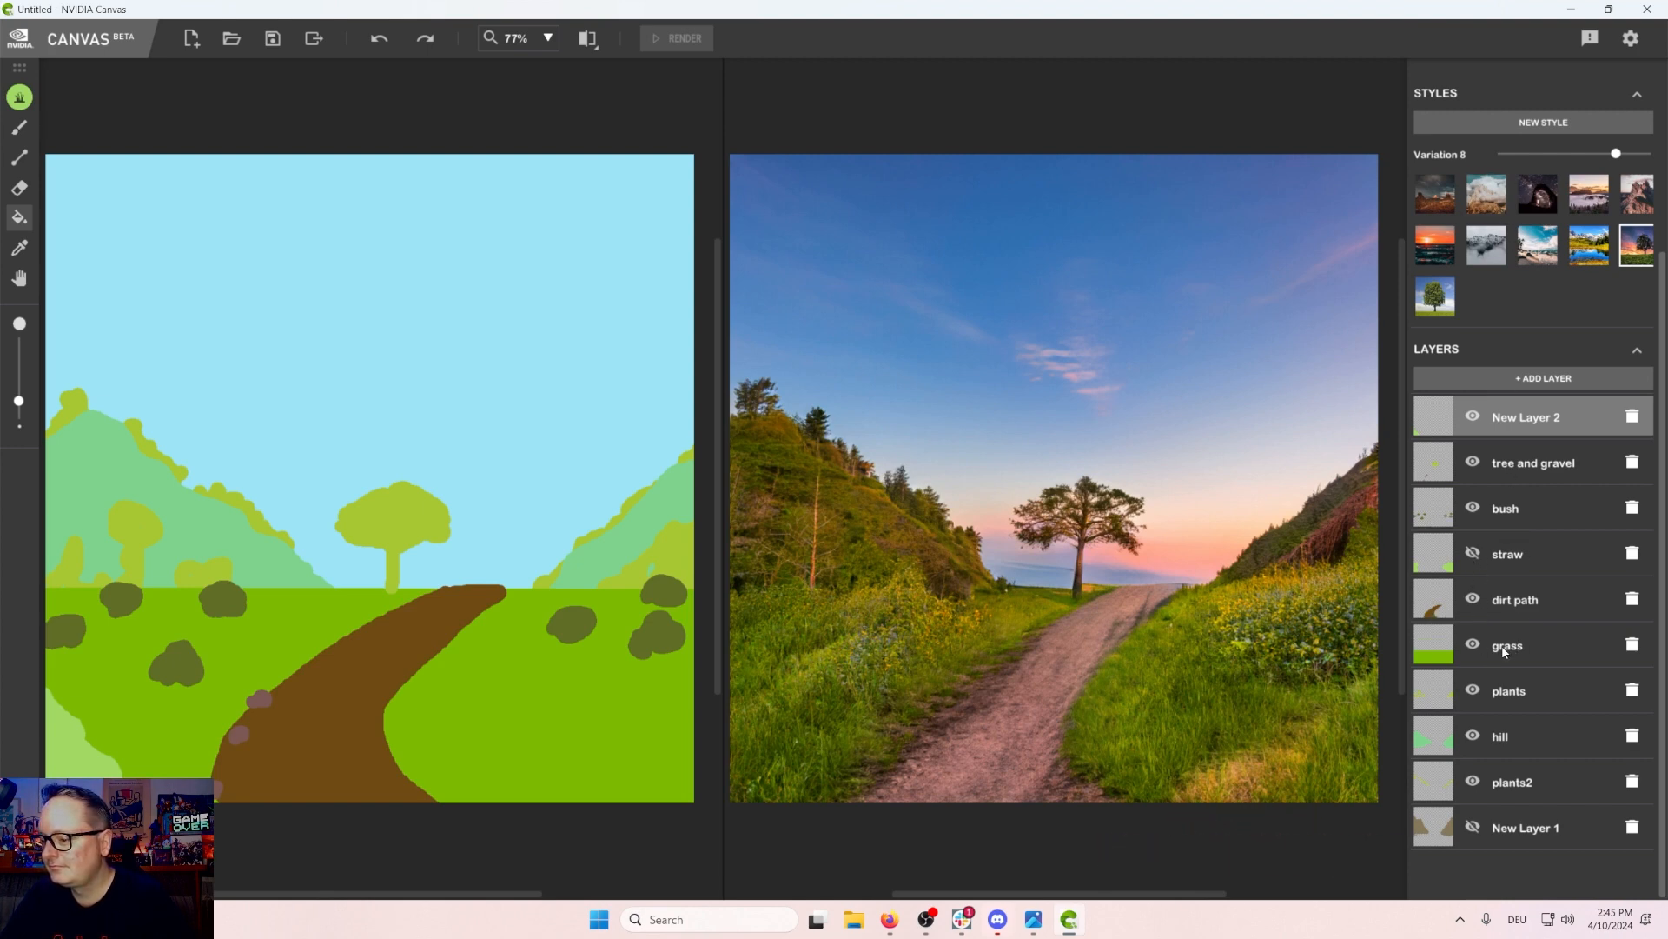
Step: Hide the plants layer and add a new layer at the top of the stack
{"action": "left_click", "coordinate": [1473, 691]}
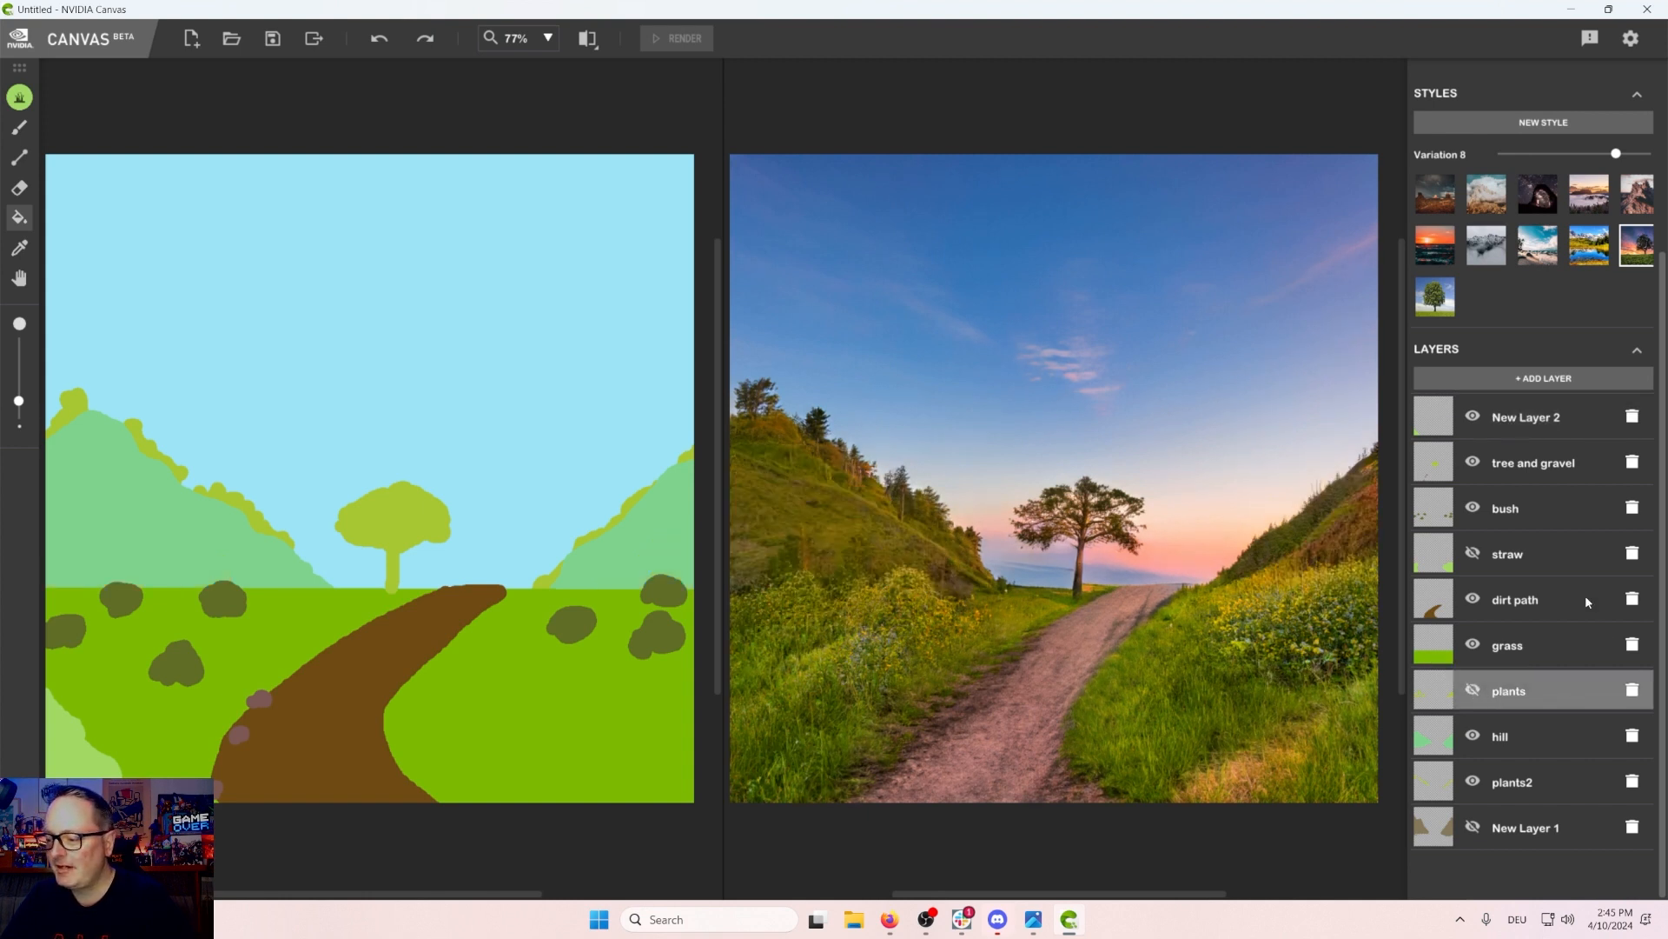
{"action": "scroll", "coordinate": [1486, 532], "scroll_direction": "up", "scroll_amount": 3}
{"action": "left_click", "coordinate": [1519, 525]}
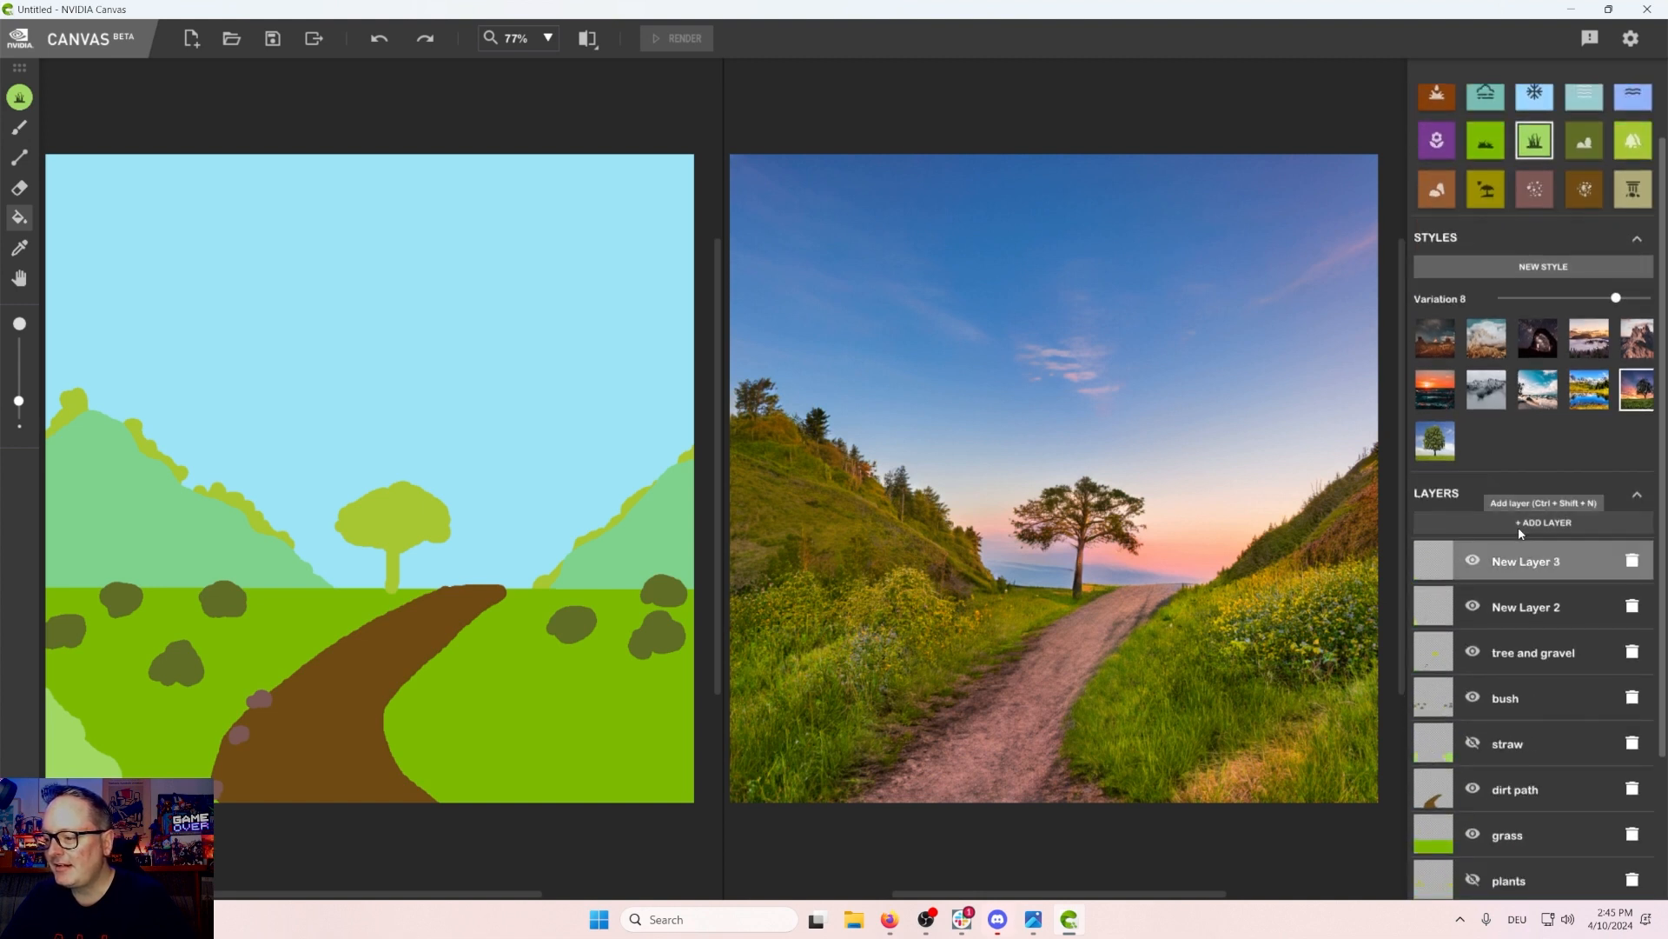
Step: Rename New Layer 2 as straw_
{"action": "left_click", "coordinate": [1487, 608]}
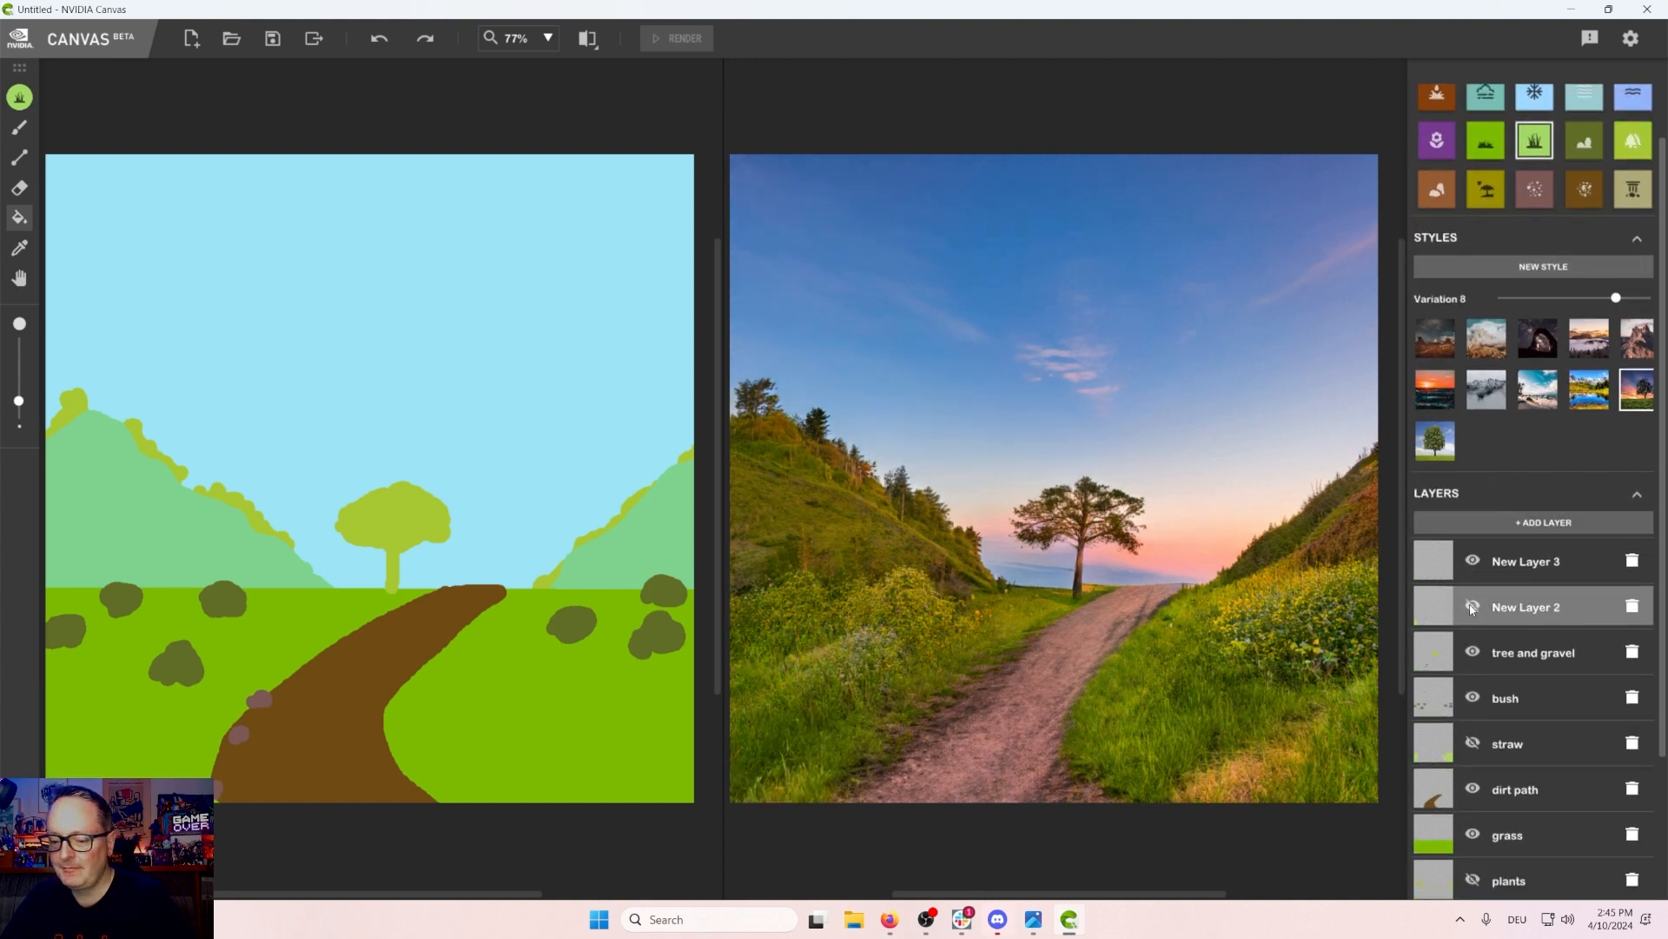
{"action": "type", "text": "sta"}
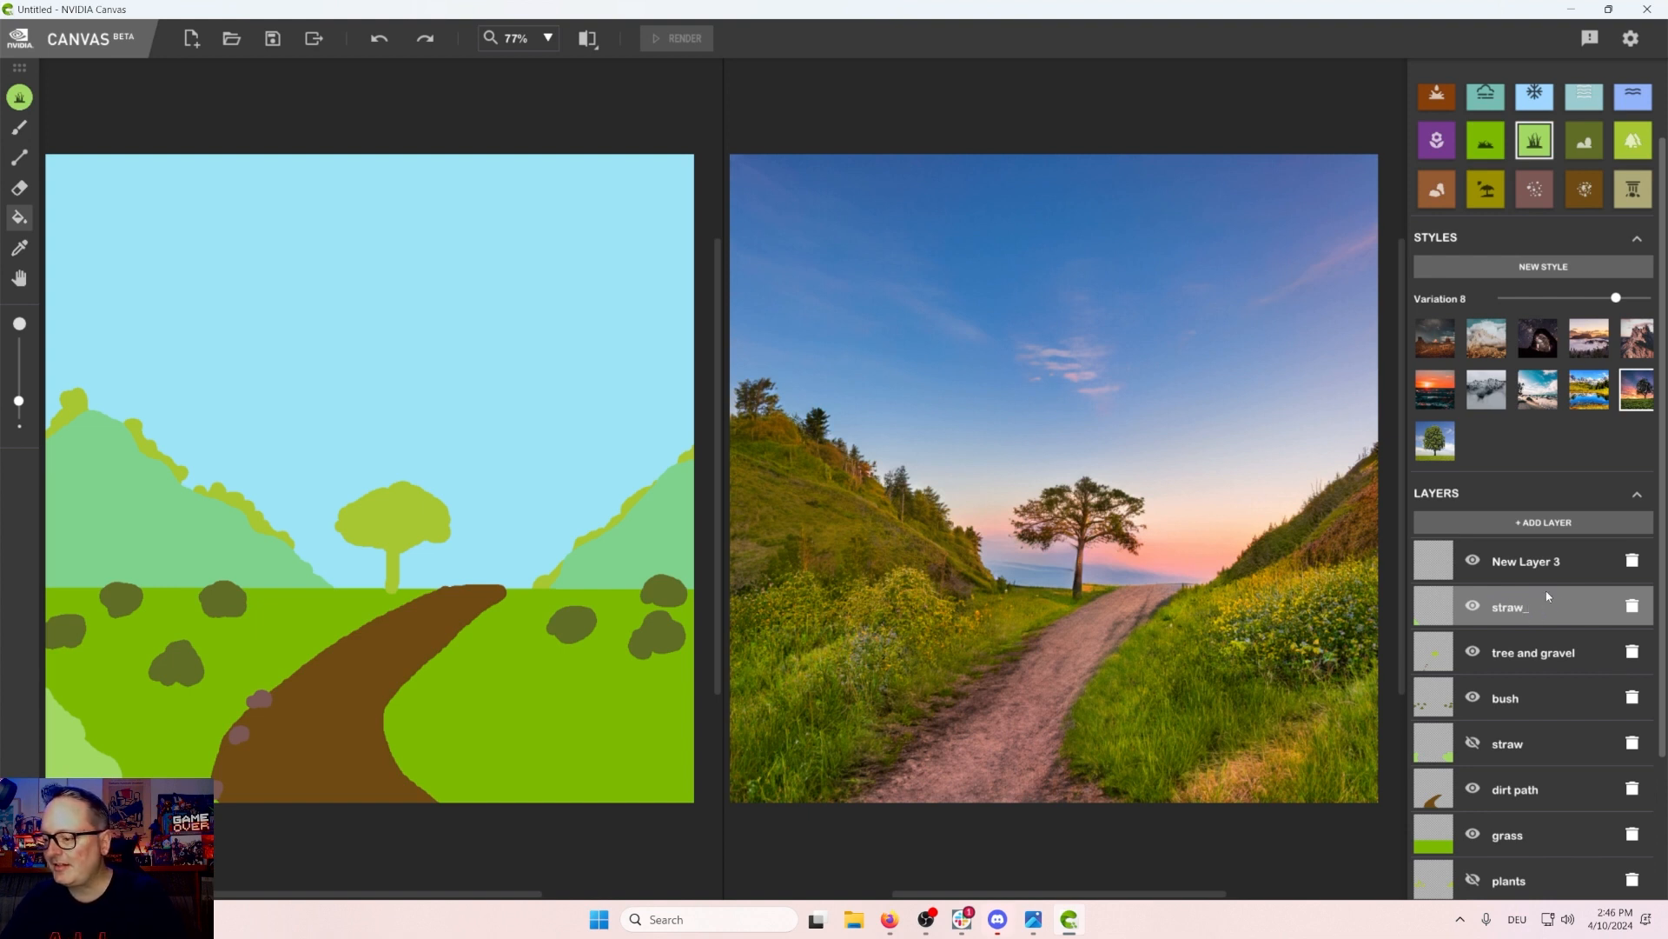
Step: Select New Layer 3 and pick the cloud material
{"action": "left_click", "coordinate": [1536, 567]}
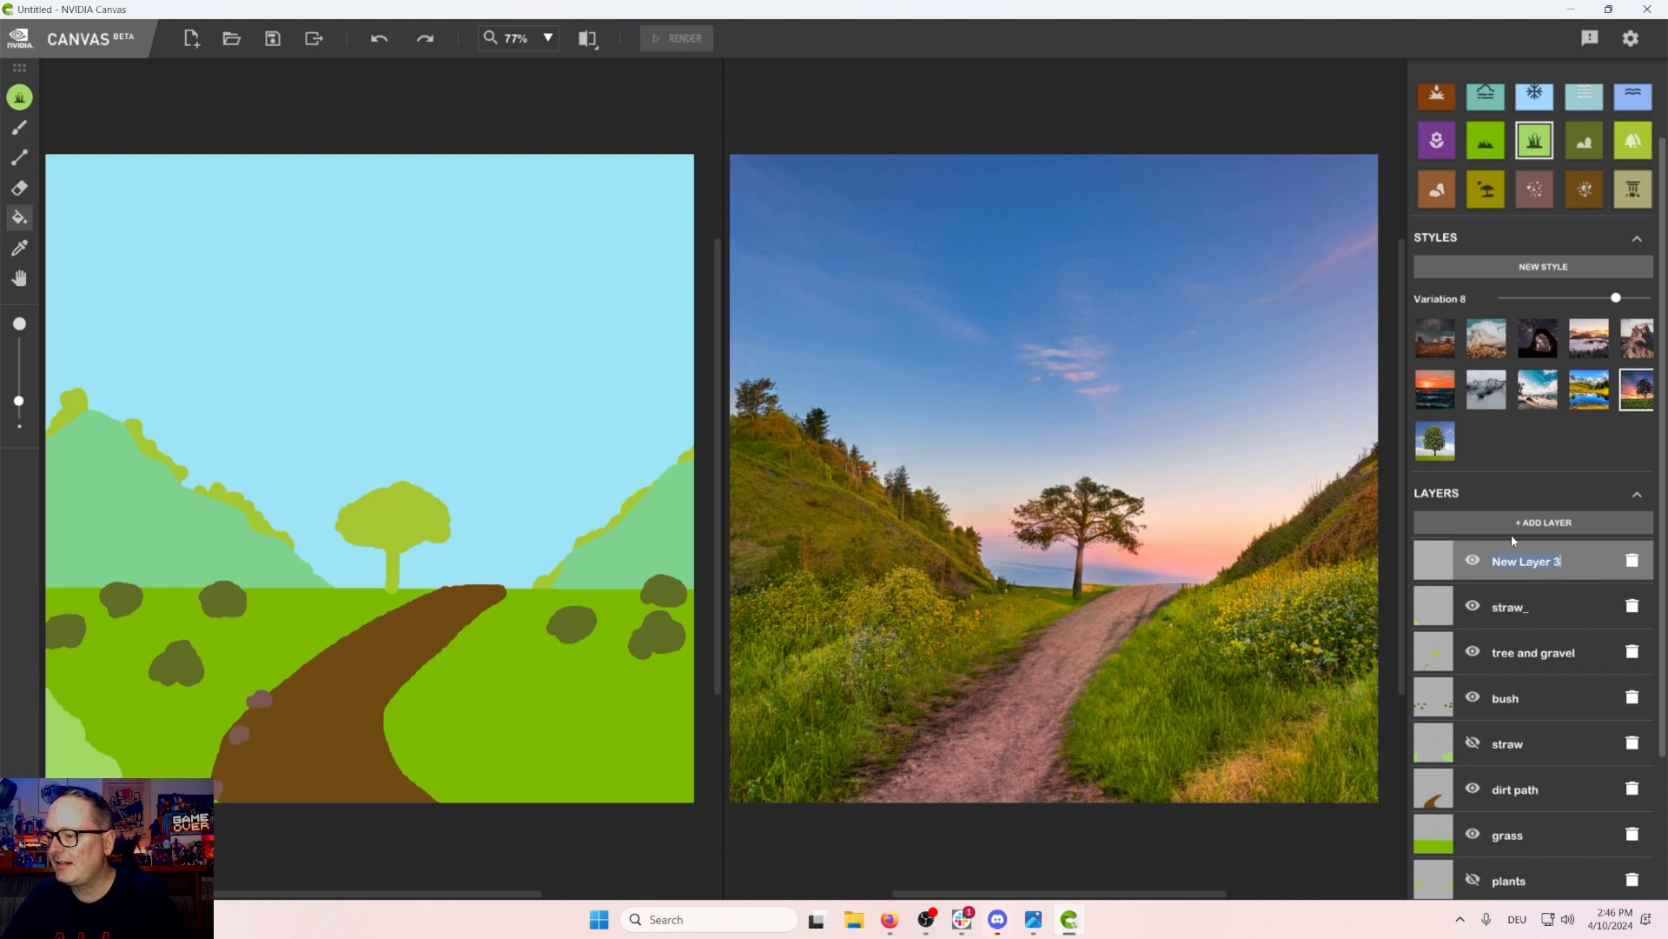
{"action": "scroll", "coordinate": [1523, 452], "scroll_direction": "up", "scroll_amount": 1}
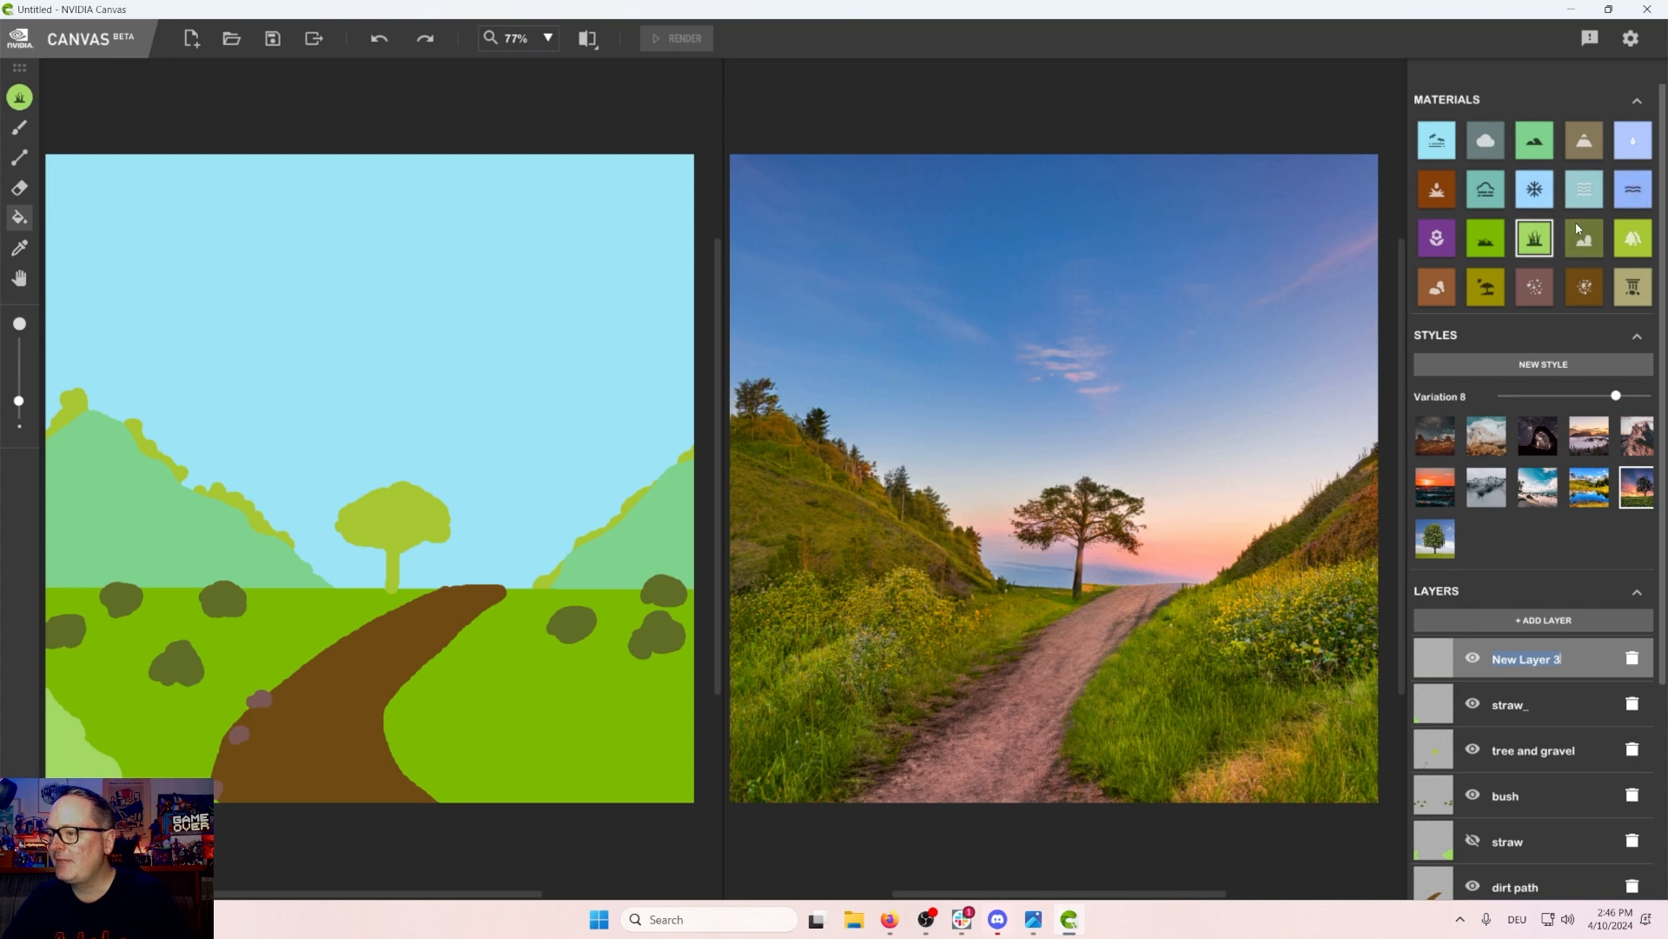
{"action": "left_click", "coordinate": [1486, 140]}
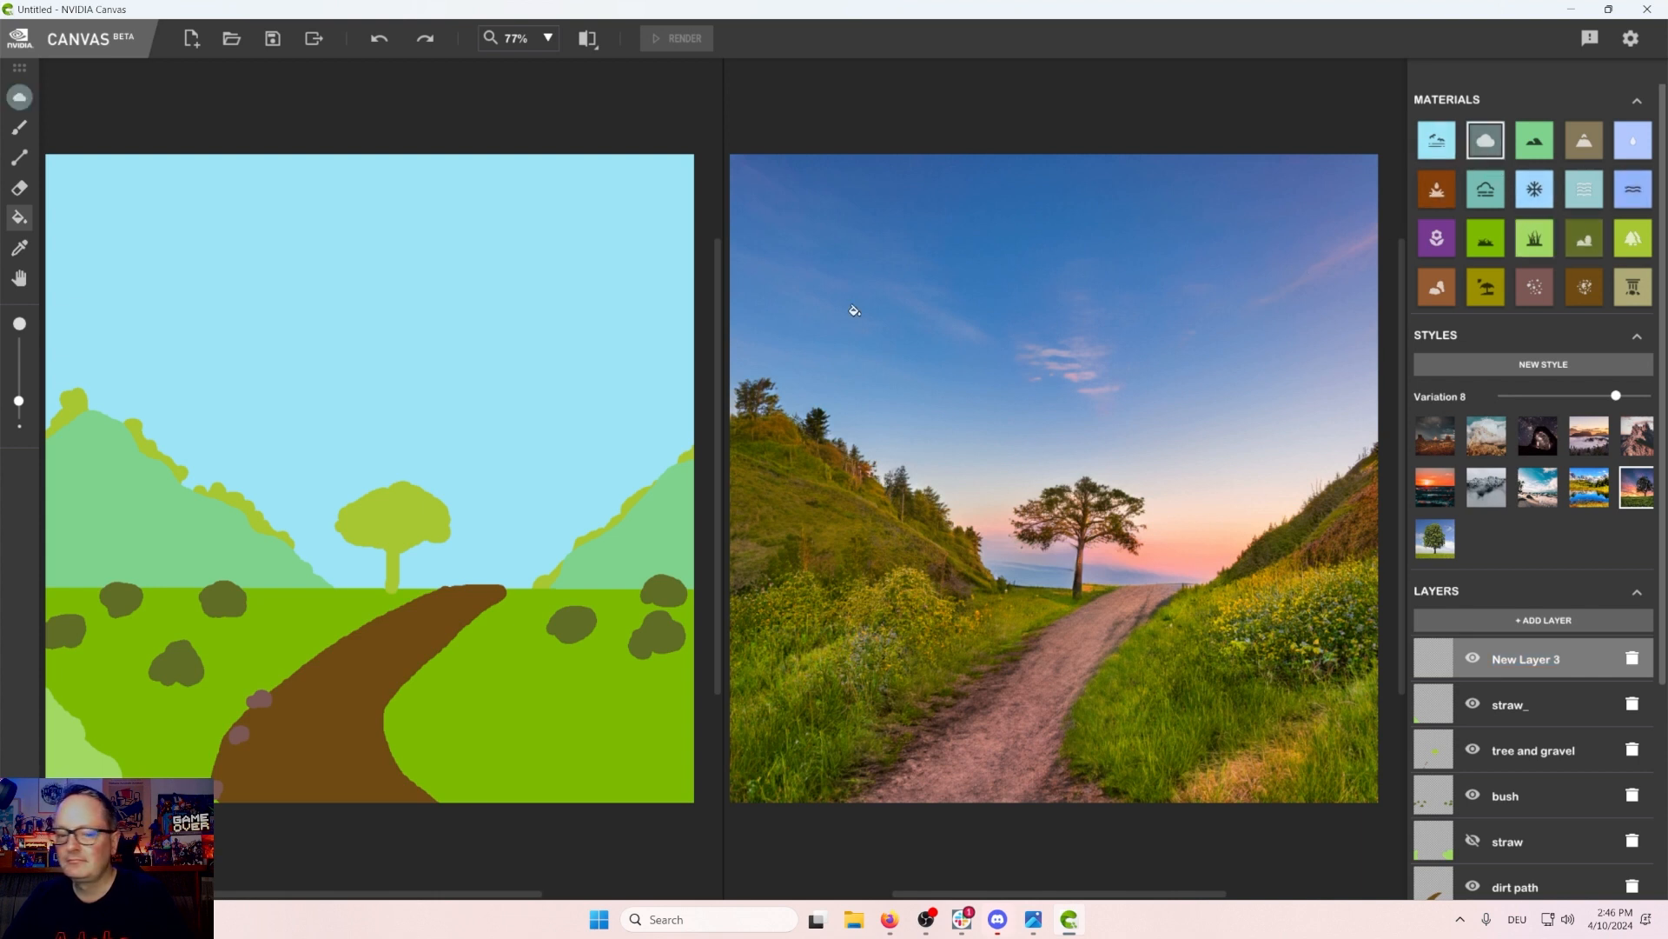
Step: Pick the brush and paint a cloud in the upper right of the sky
{"action": "left_click", "coordinate": [21, 103]}
{"action": "left_click", "coordinate": [25, 127]}
{"action": "left_click", "coordinate": [17, 128]}
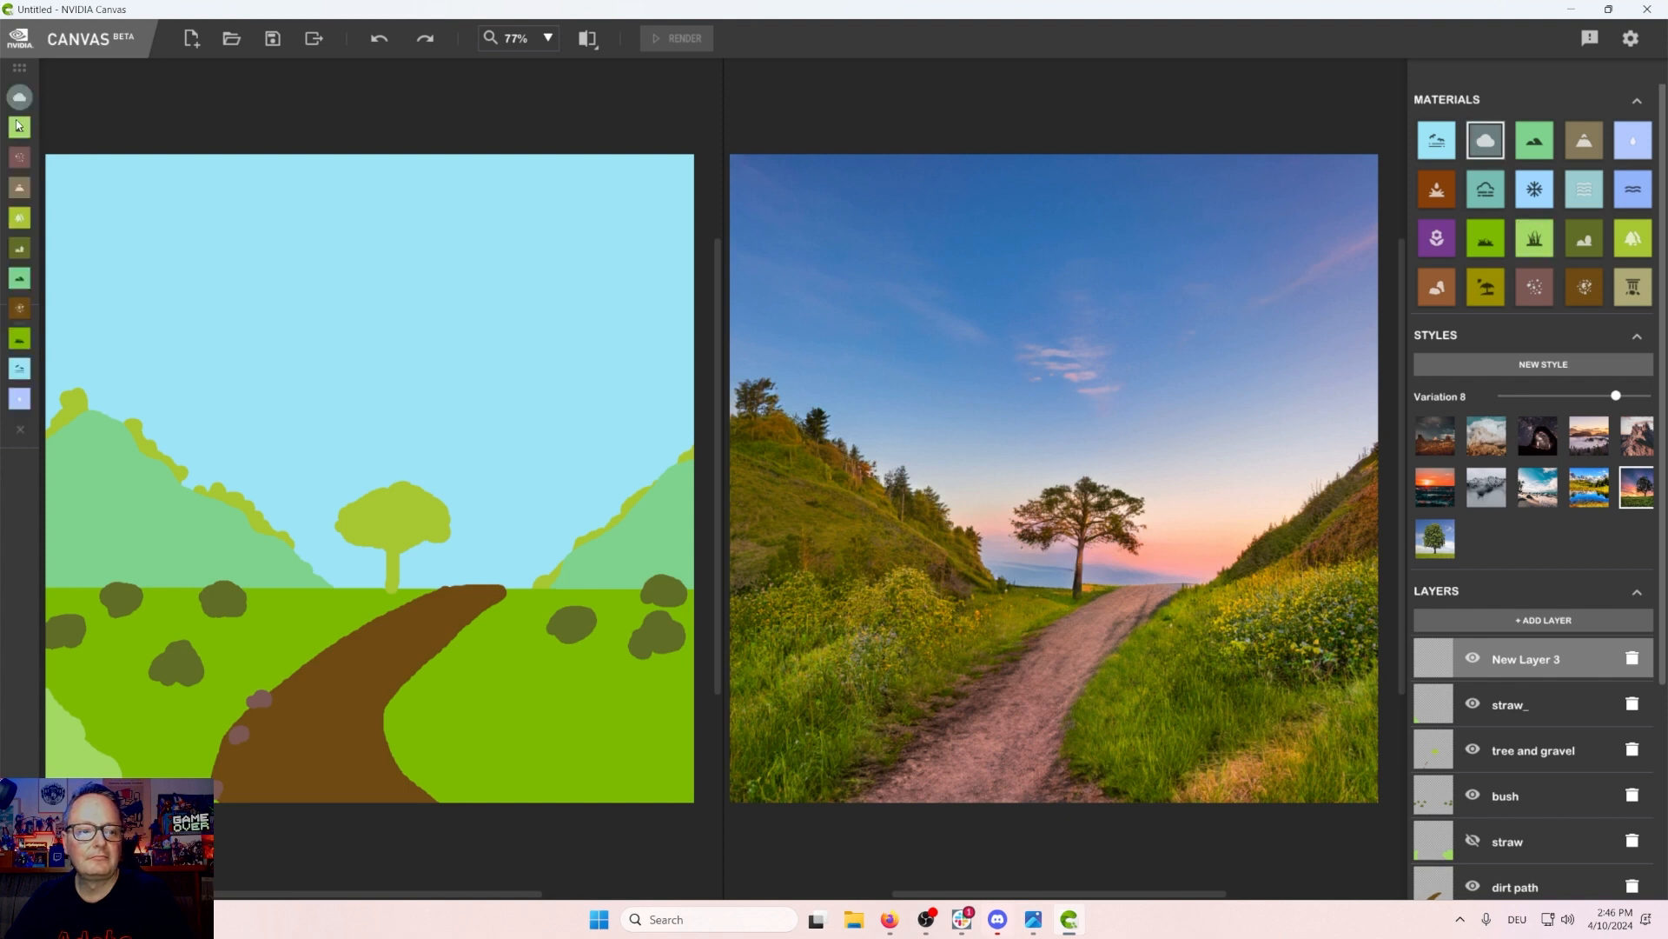
{"action": "left_click", "coordinate": [17, 128]}
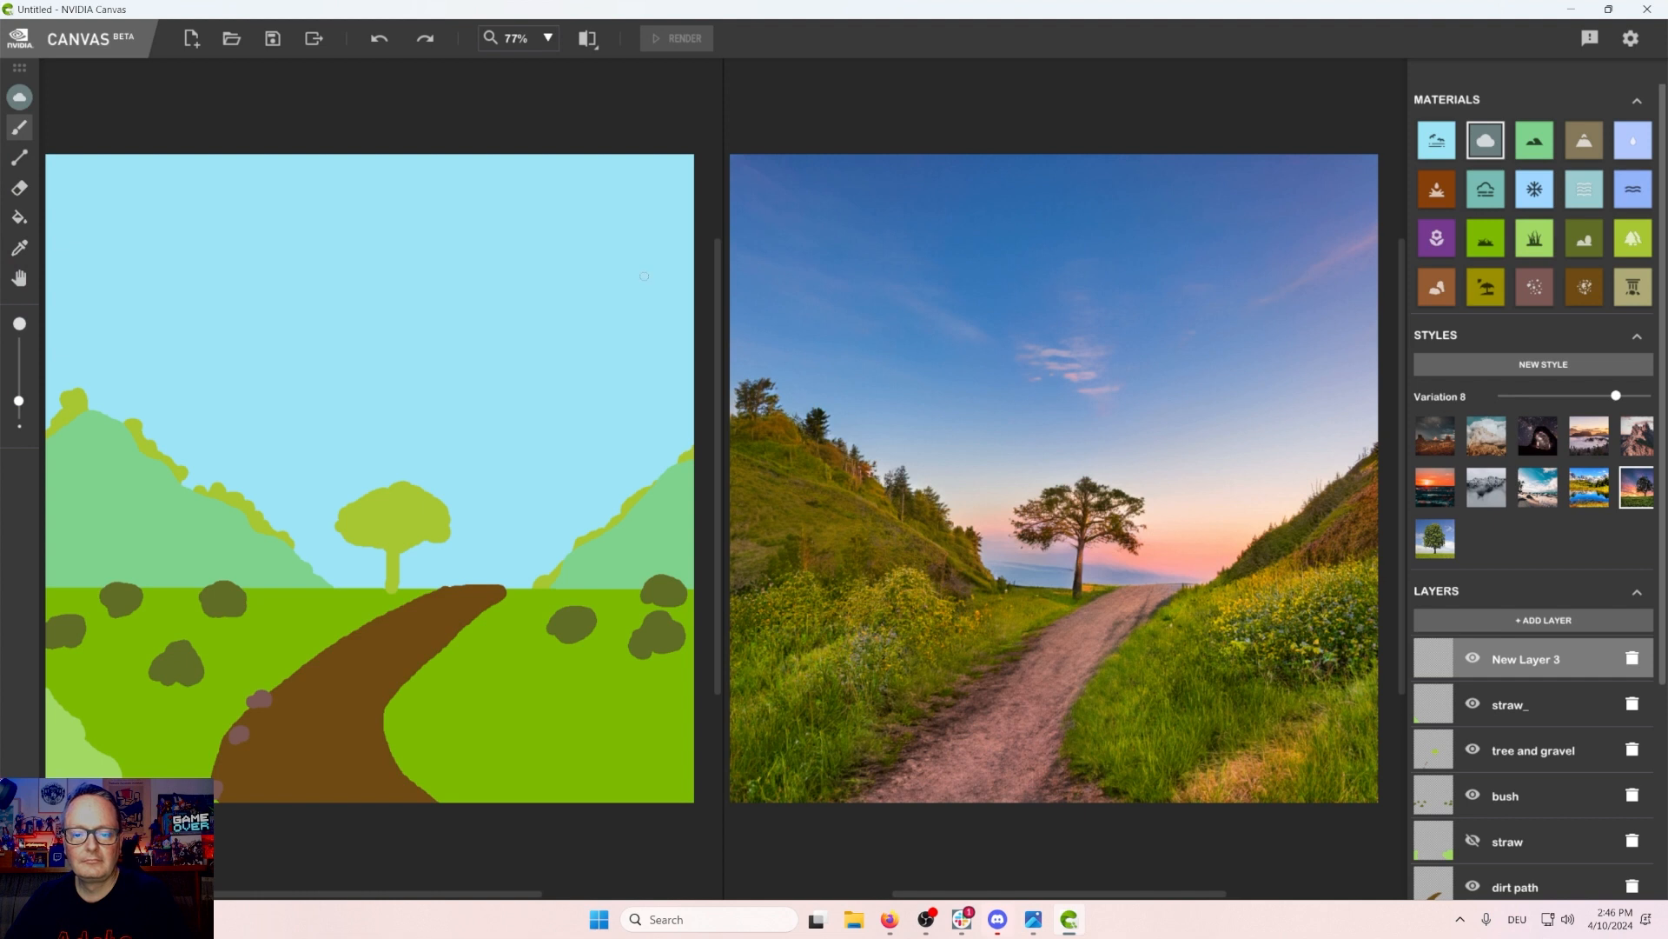
{"action": "mouse_move", "coordinate": [614, 282]}
{"action": "left_mouse_down"}
{"action": "mouse_move", "coordinate": [639, 282]}
{"action": "mouse_move", "coordinate": [589, 304]}
{"action": "mouse_move", "coordinate": [642, 294]}
{"action": "left_mouse_up"}
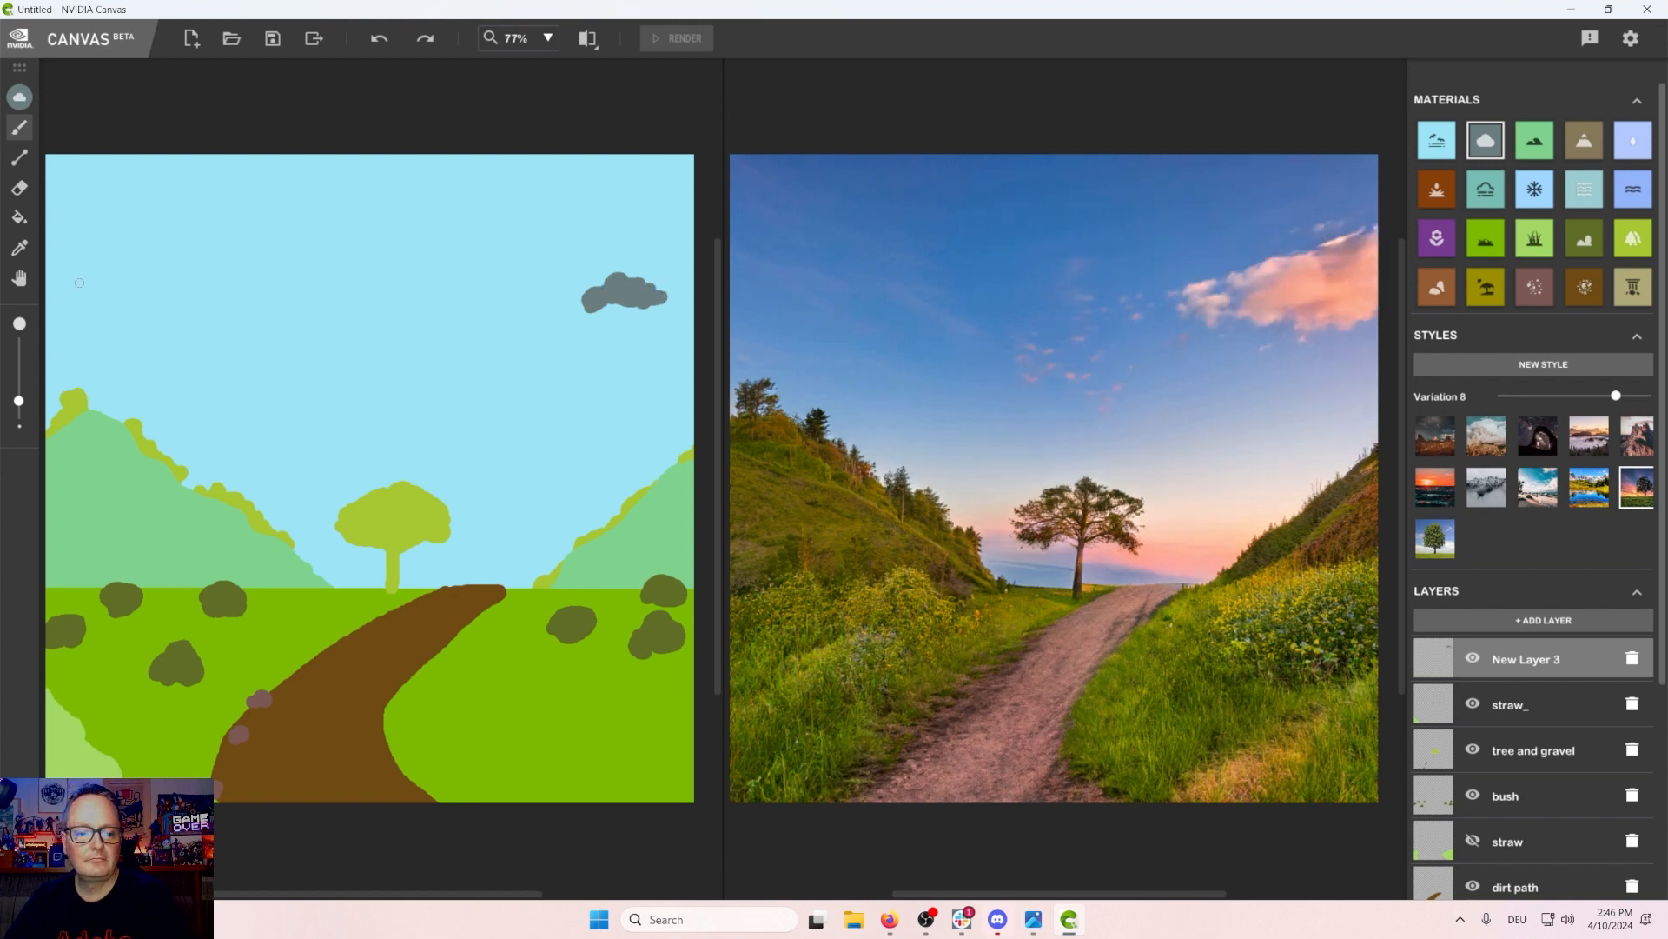
Step: Paint another cloud in the upper left of the sky with a small dab beneath it
{"action": "left_click_drag", "start_coordinate": [96, 285], "coordinate": [124, 294]}
{"action": "mouse_move", "coordinate": [133, 302]}
{"action": "left_mouse_down"}
{"action": "mouse_move", "coordinate": [77, 298]}
{"action": "mouse_move", "coordinate": [107, 296]}
{"action": "left_mouse_up"}
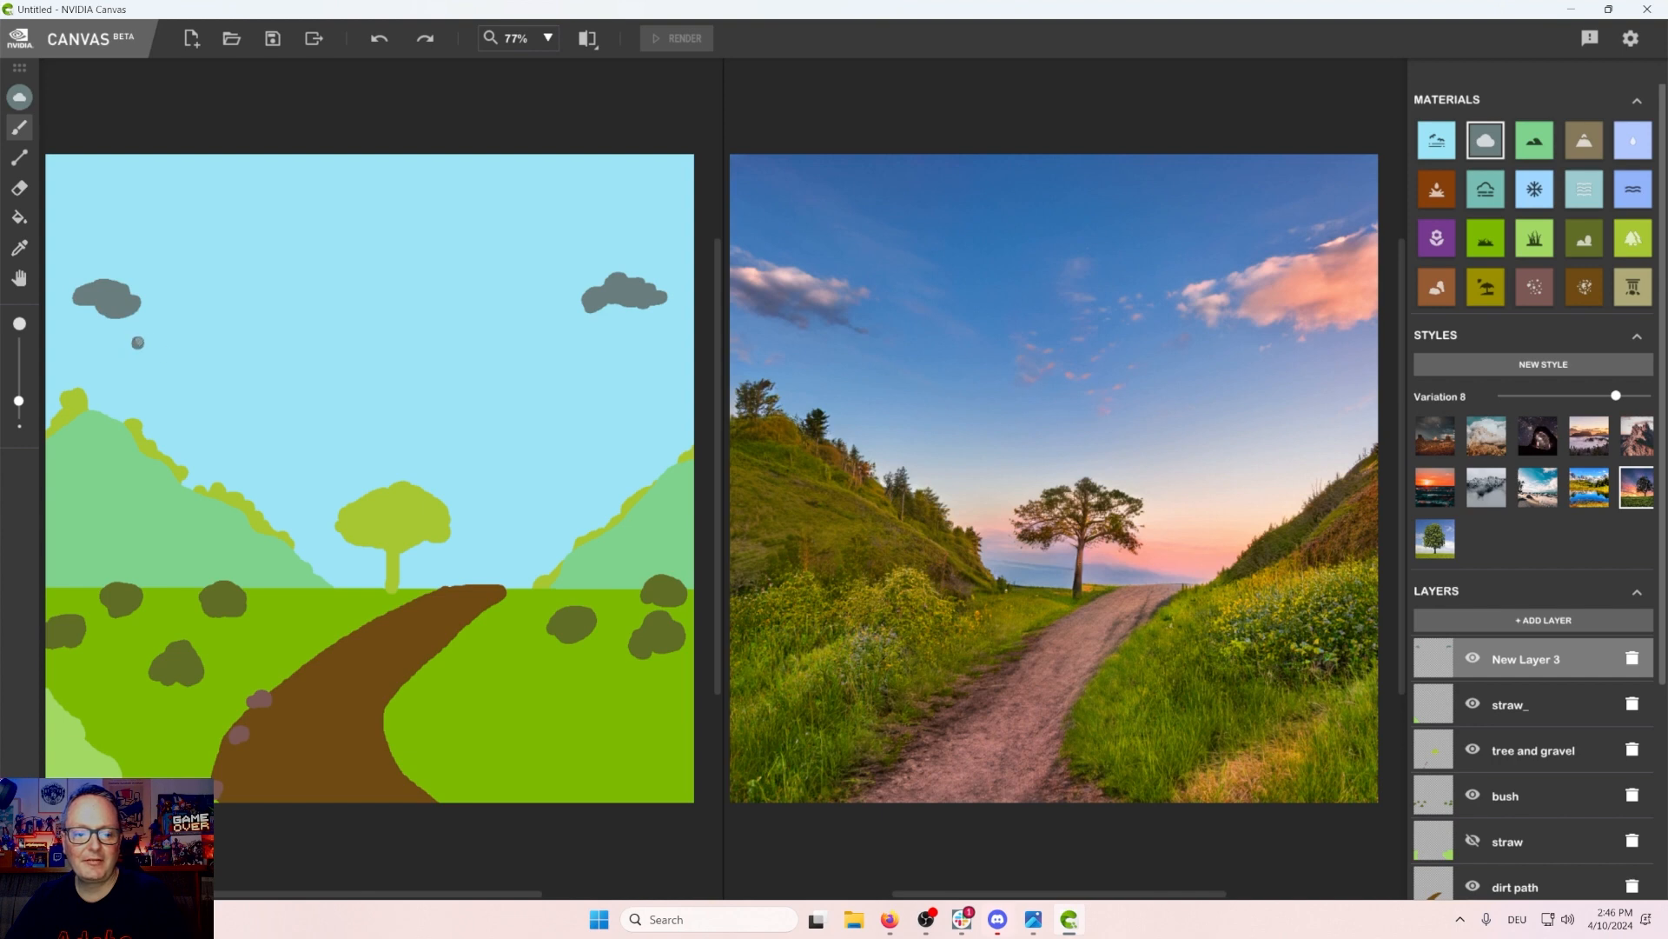
{"action": "left_click_drag", "start_coordinate": [137, 342], "coordinate": [123, 346]}
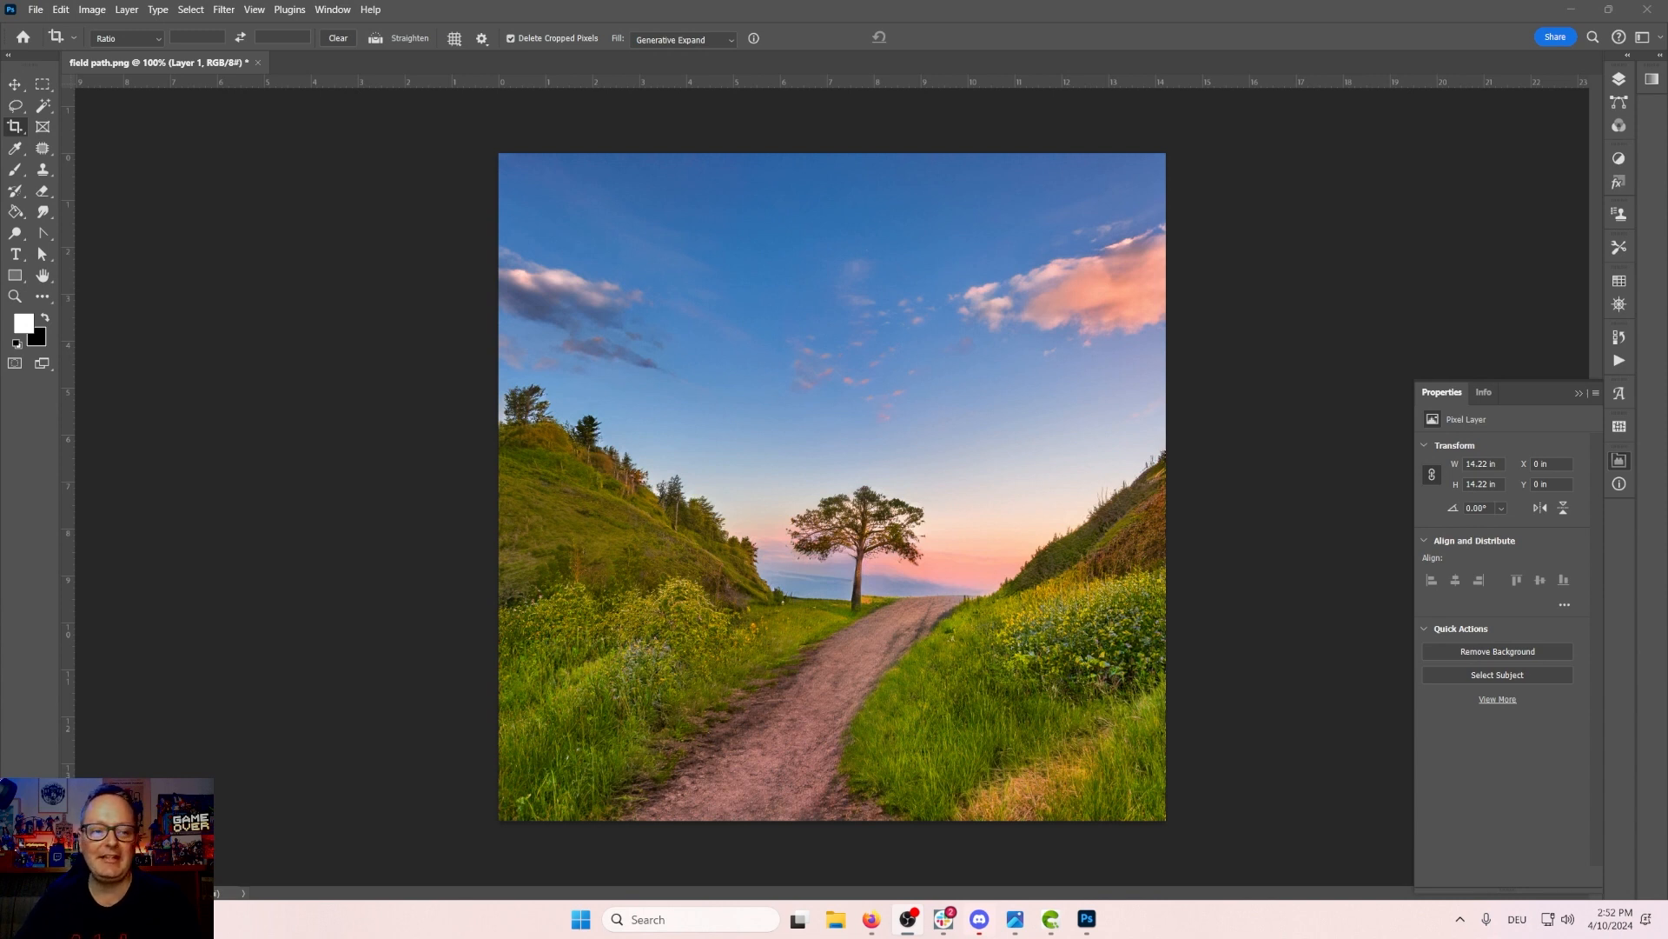
Step: In Photoshop, expand the canvas leftward with the Crop tool and generate the new area with the prompt "field with hill"
{"action": "left_click", "coordinate": [12, 127]}
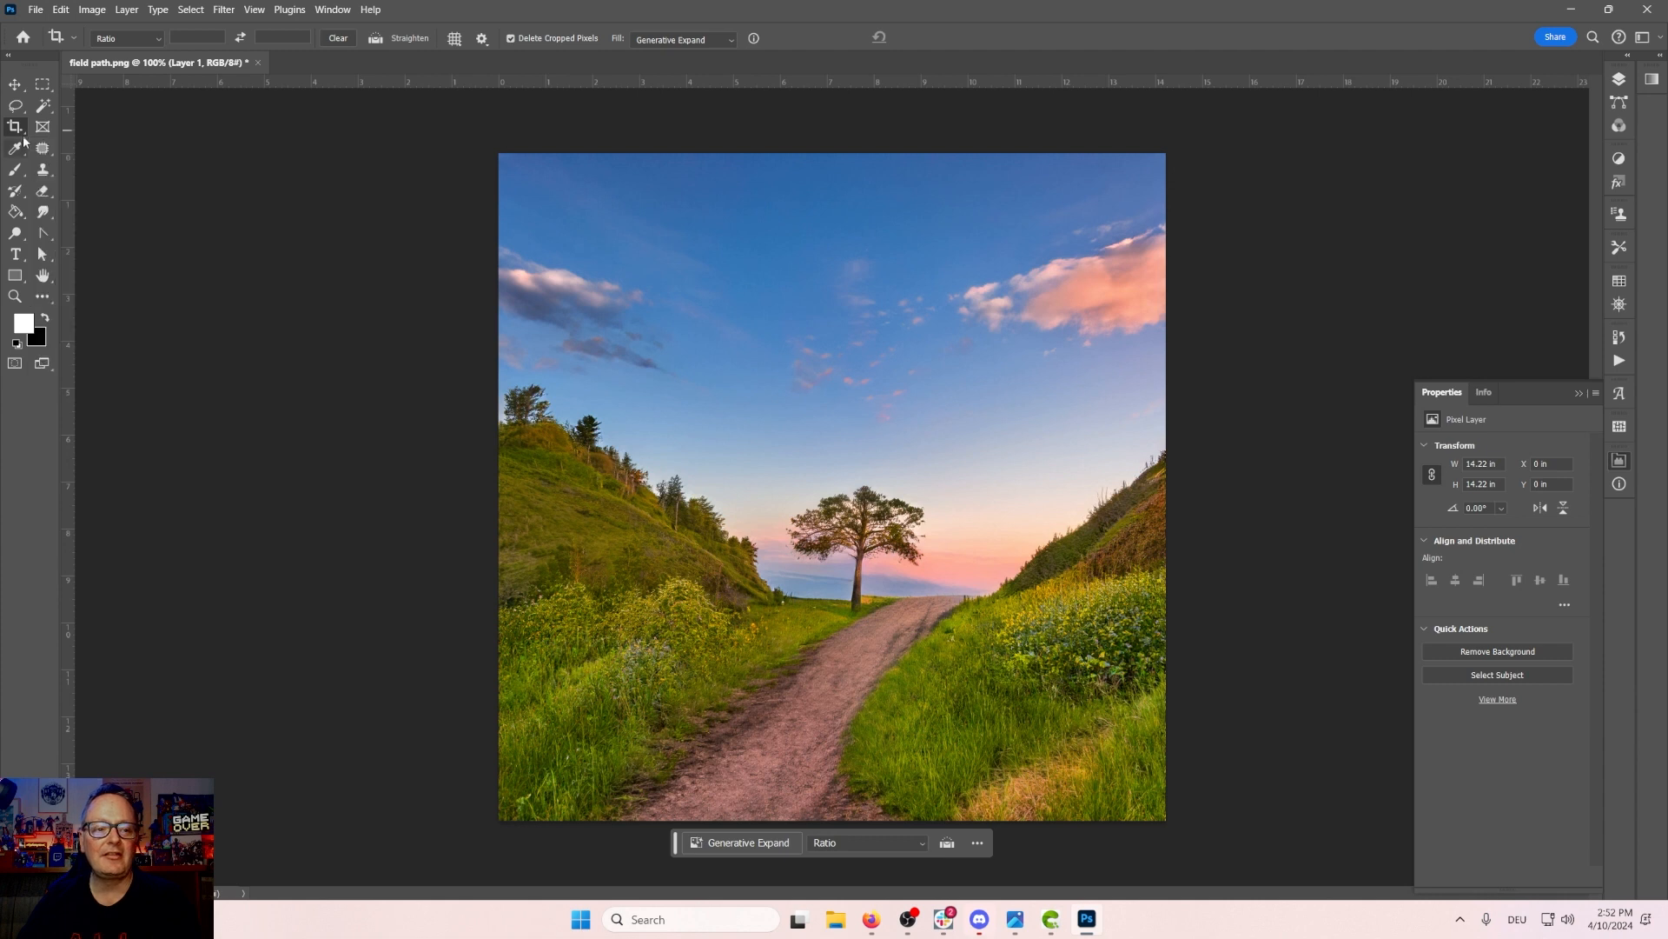
{"action": "right_click", "coordinate": [15, 129]}
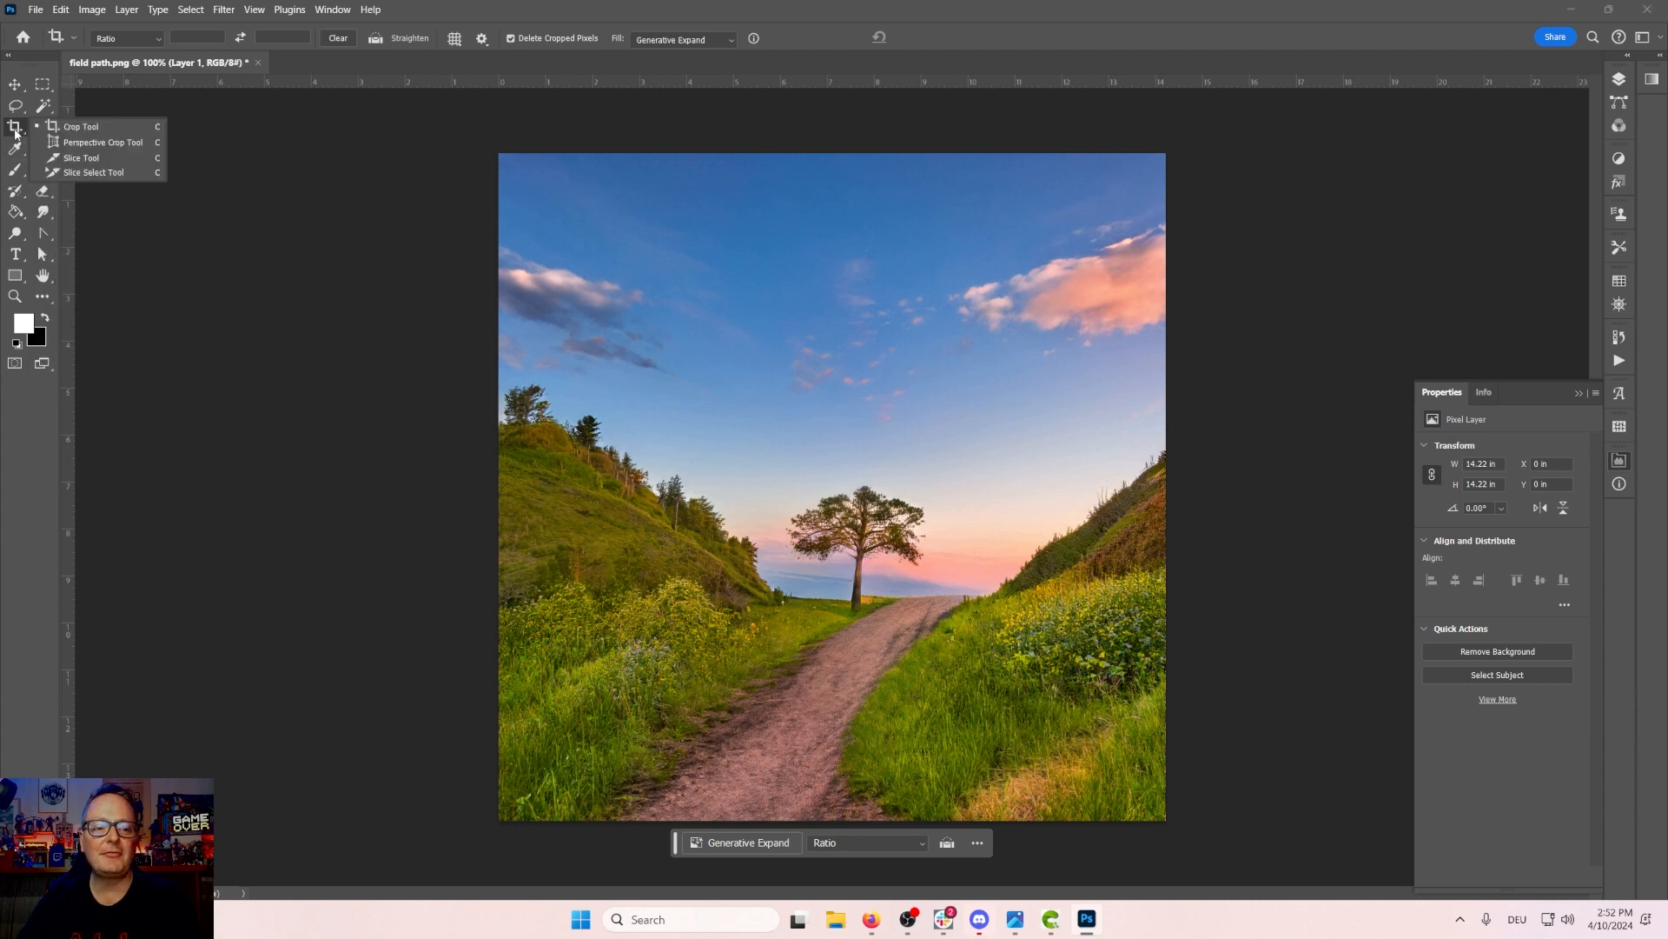
{"action": "left_click", "coordinate": [97, 128]}
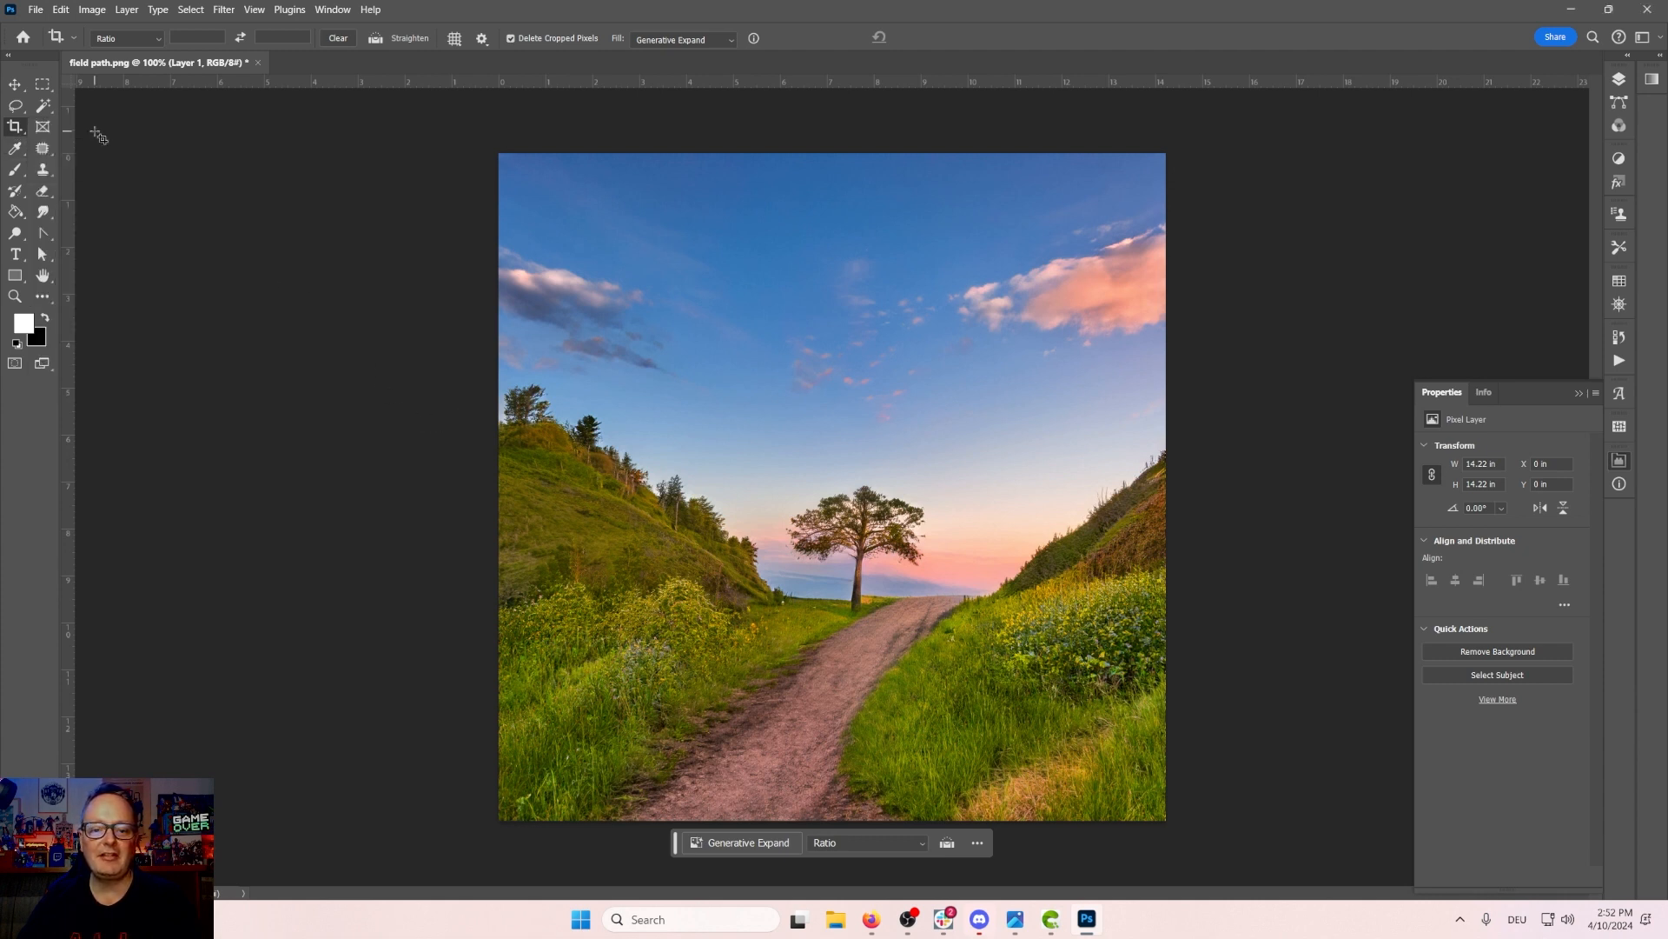
{"action": "left_click", "coordinate": [14, 128]}
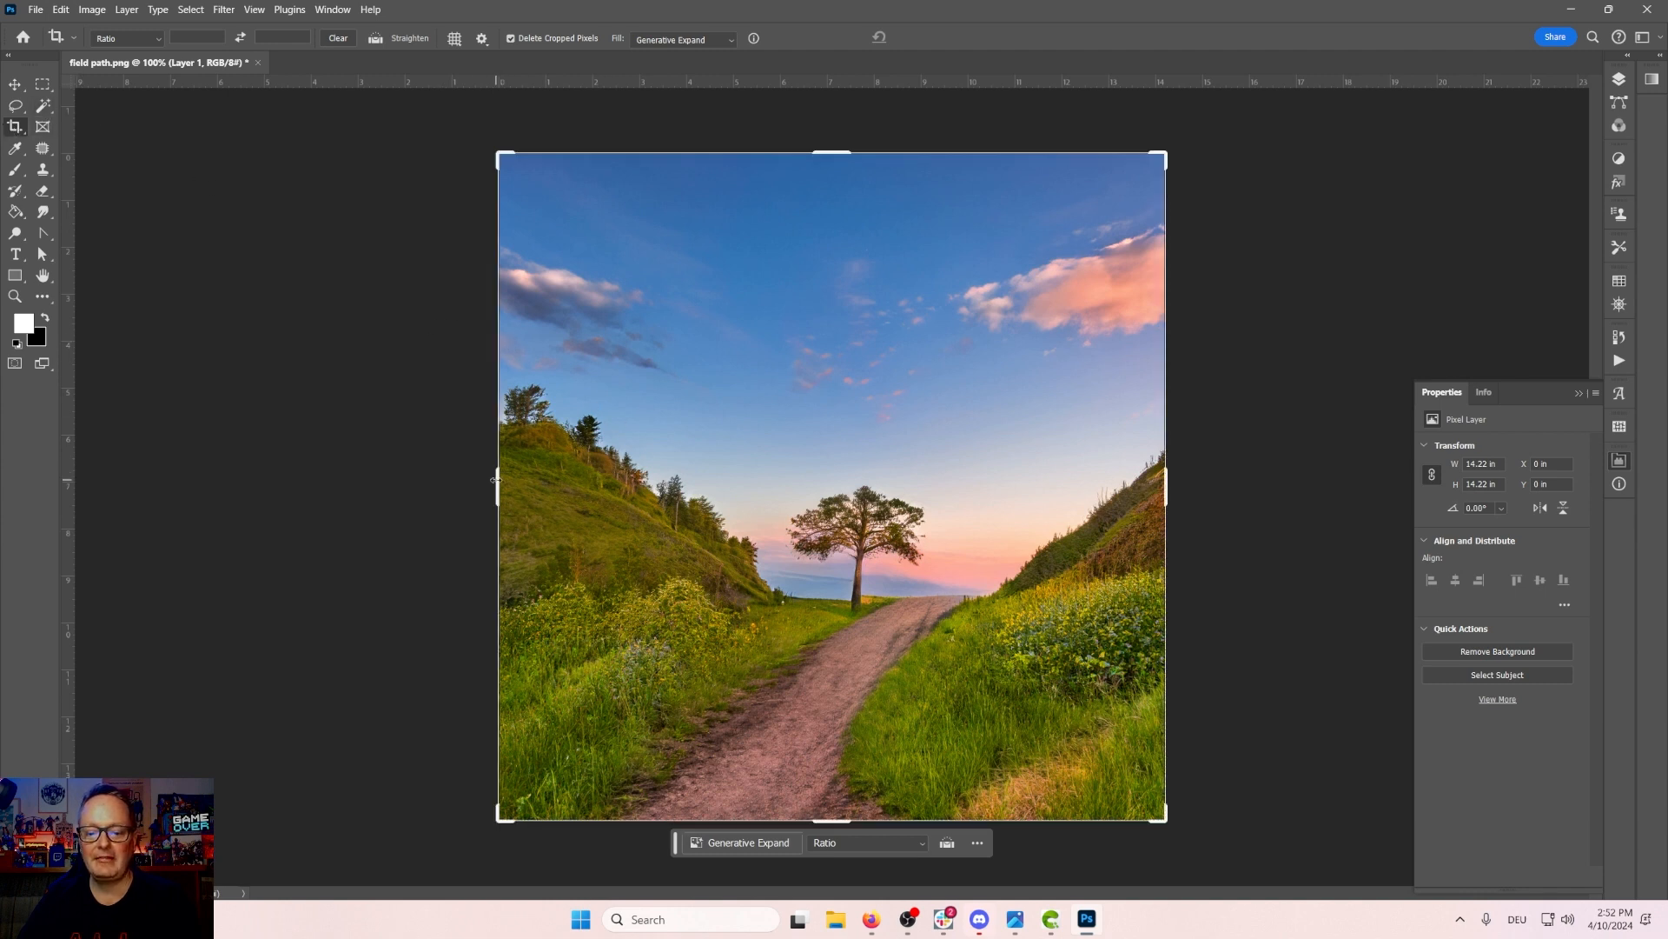
{"action": "left_click_drag", "start_coordinate": [499, 485], "coordinate": [456, 480]}
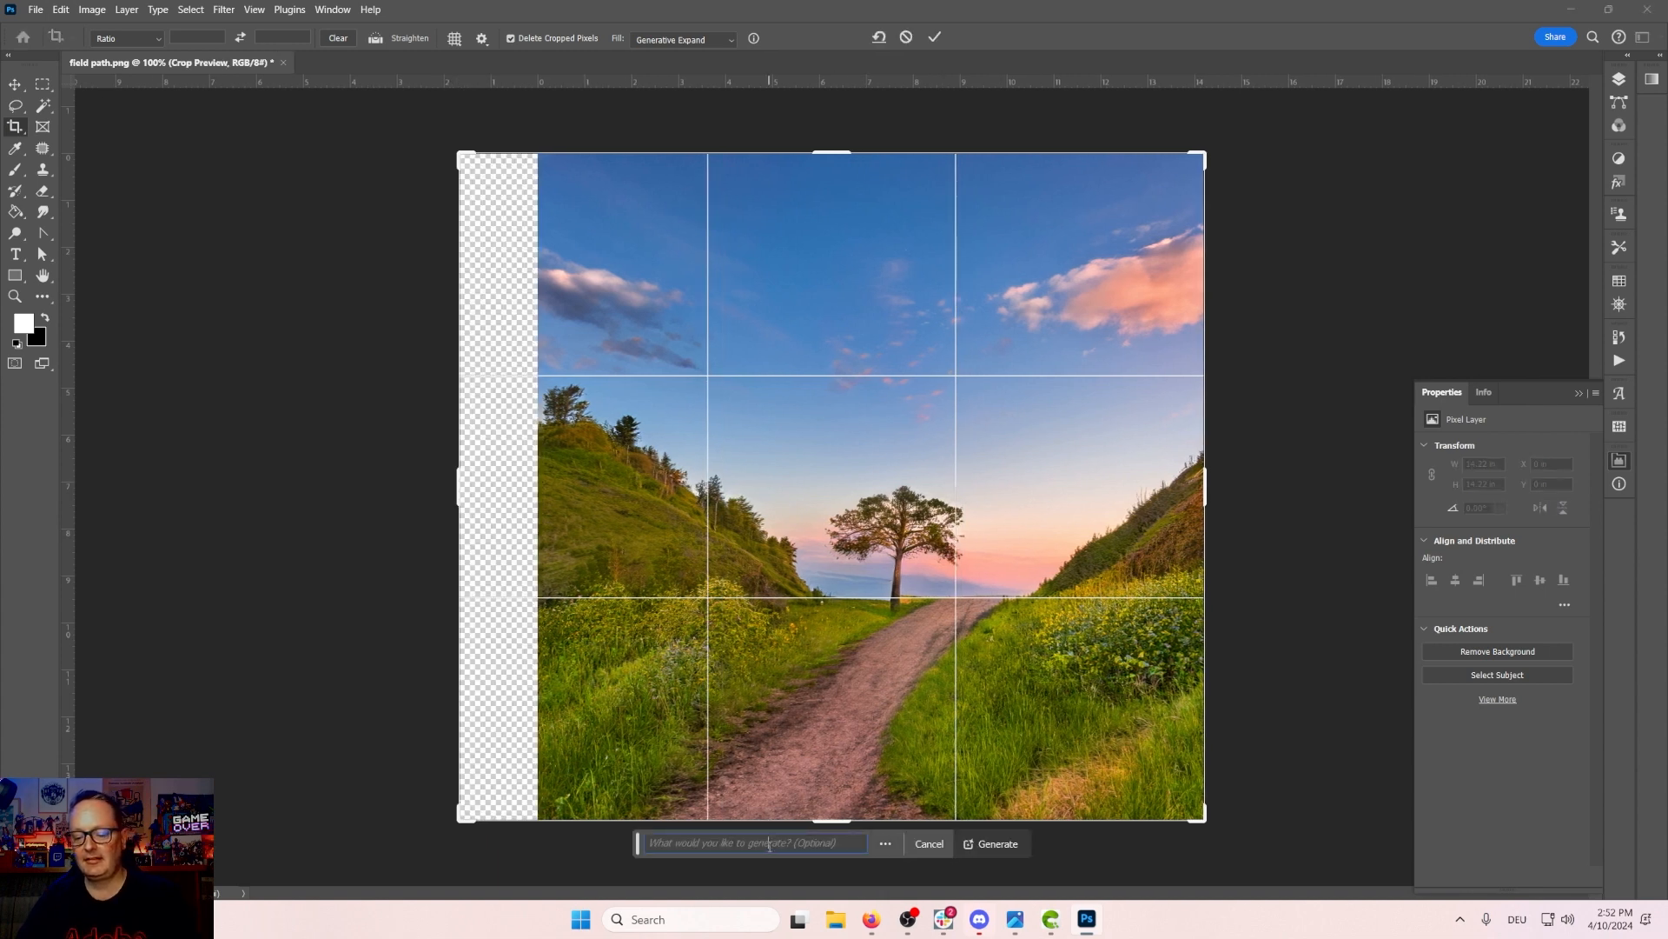
{"action": "type", "text": "field with hi"}
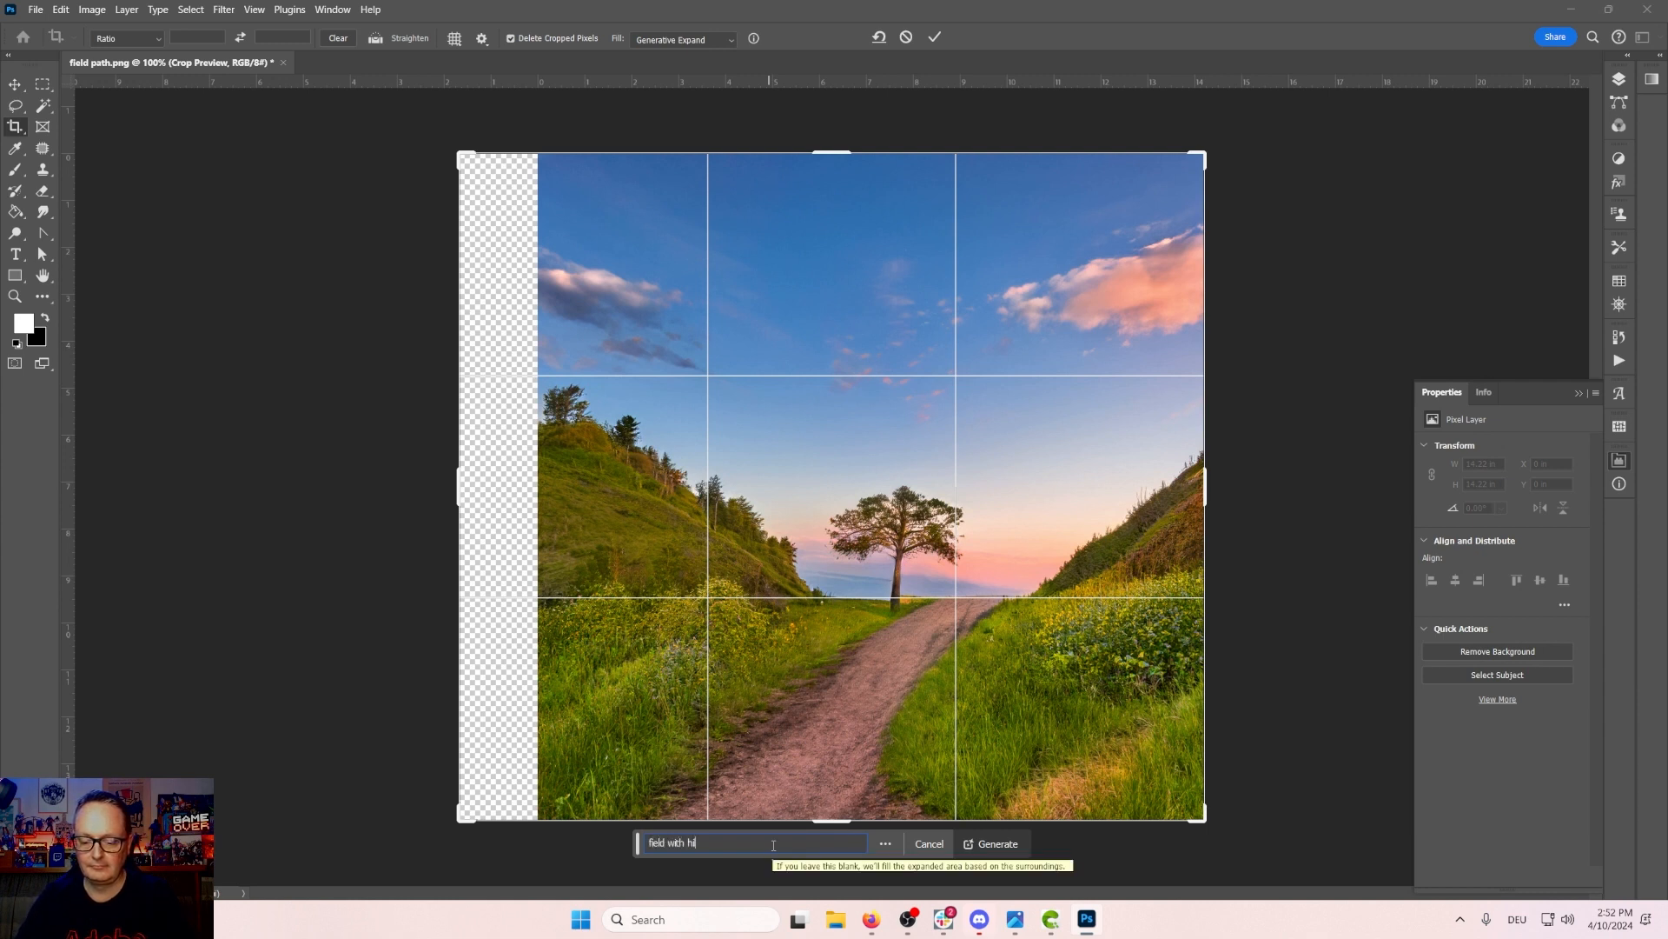
{"action": "type", "text": "ll"}
{"action": "key", "text": "Return"}
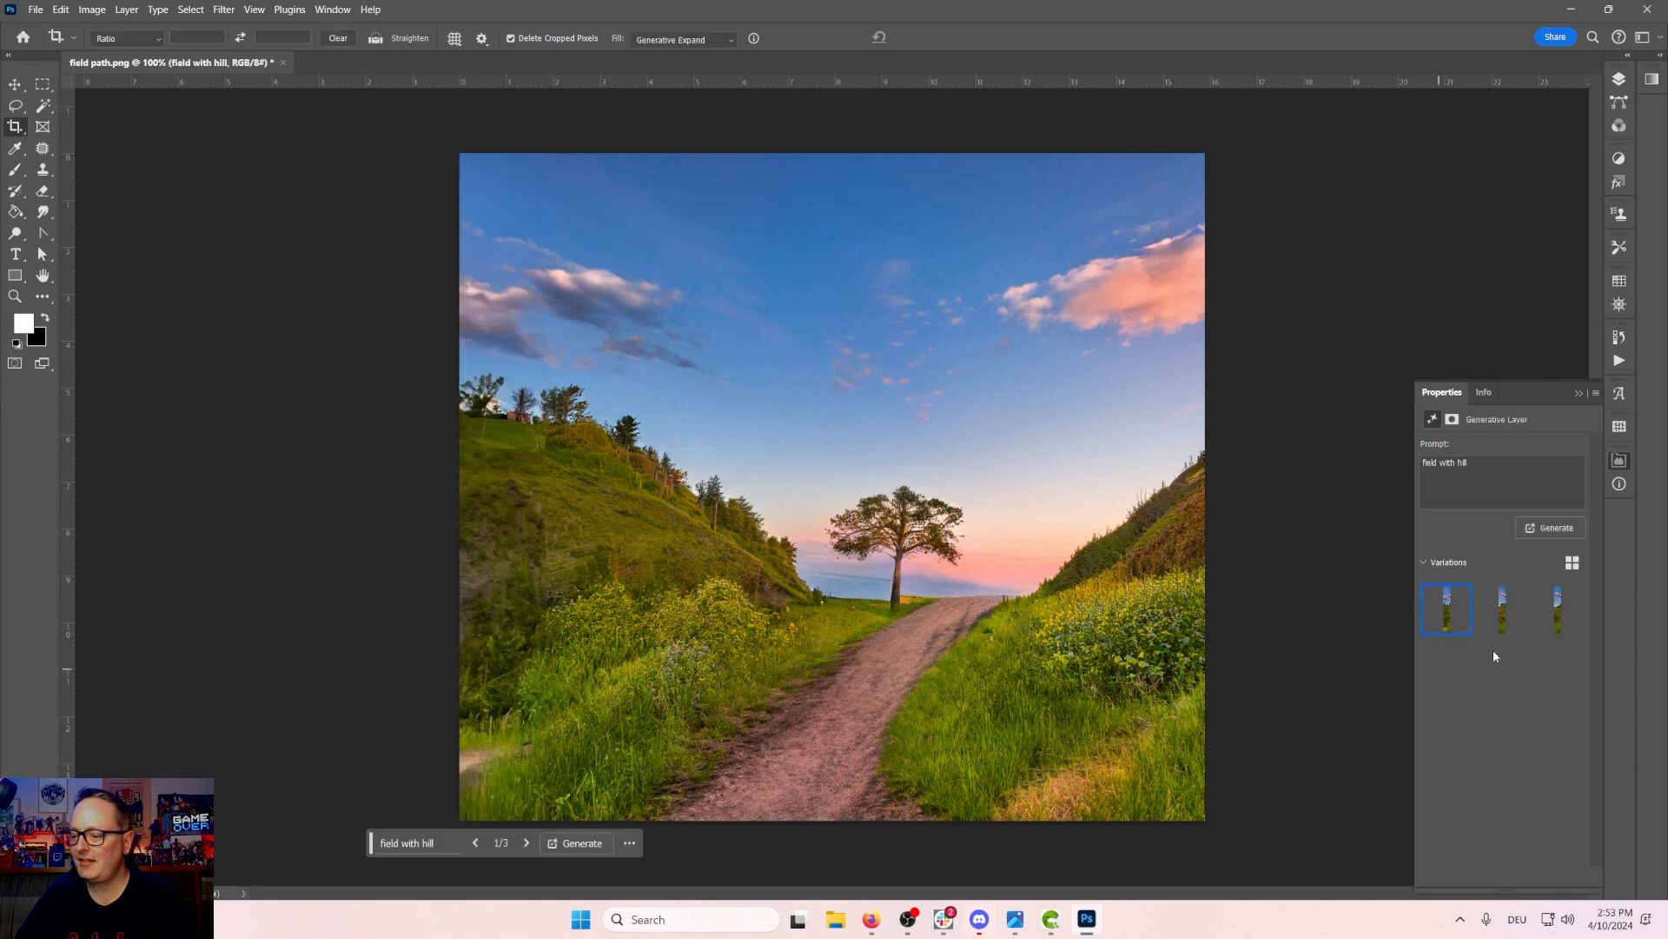
Step: Compare the generated expand variations and keep the second one
{"action": "left_click", "coordinate": [1503, 615]}
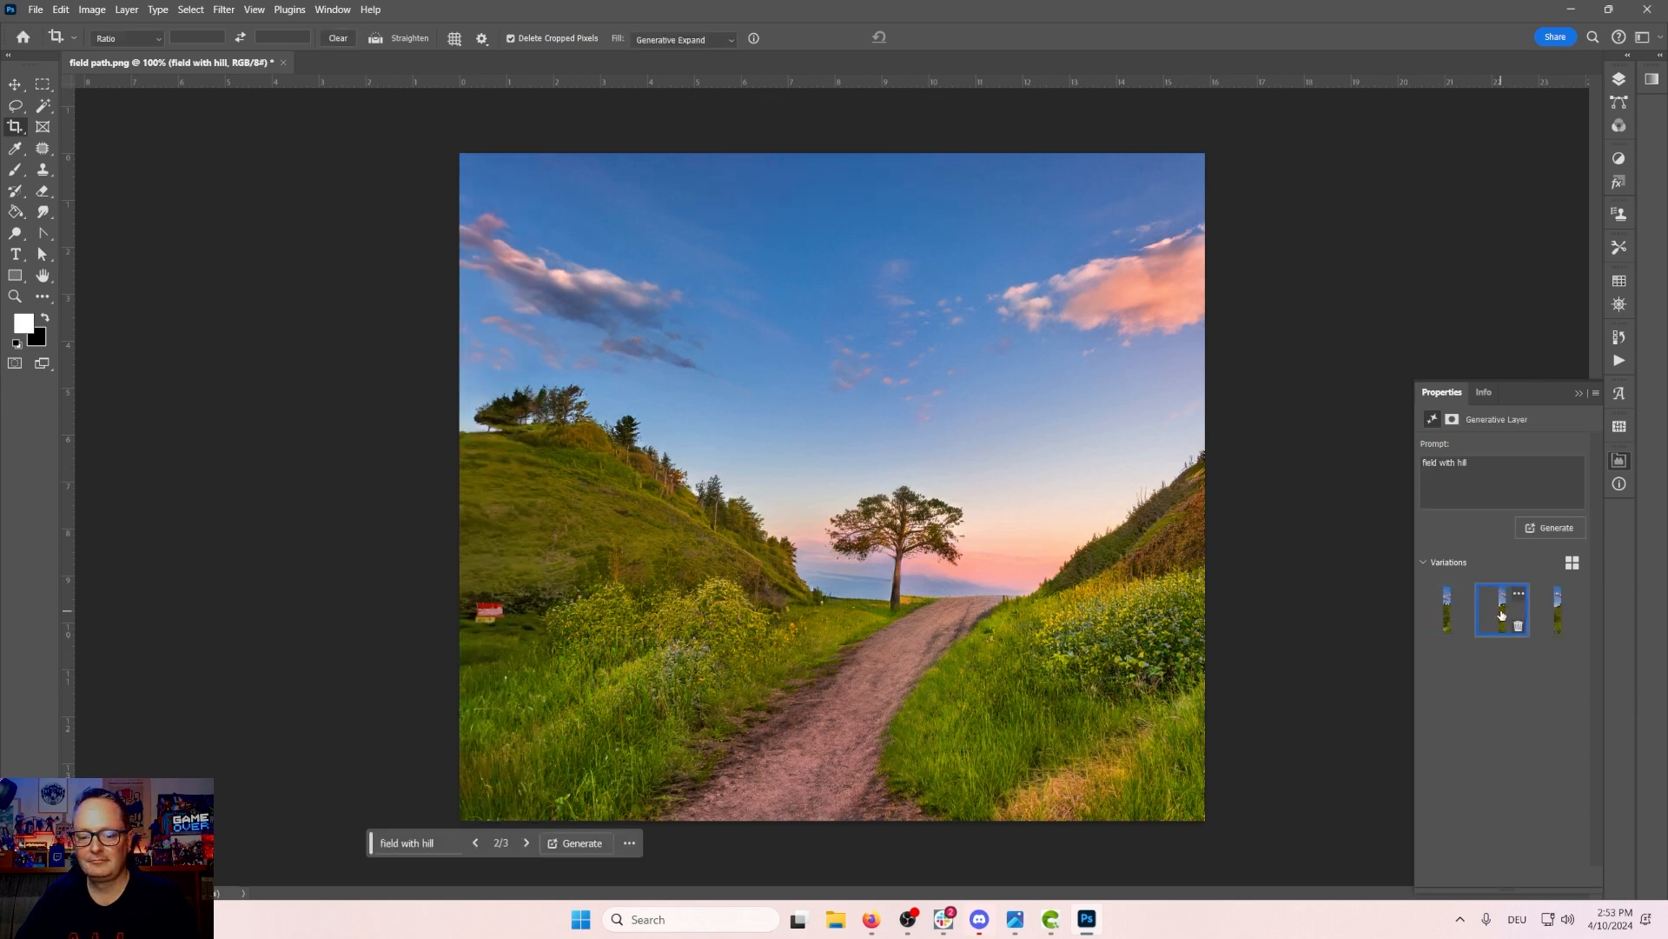
{"action": "left_click", "coordinate": [1559, 612]}
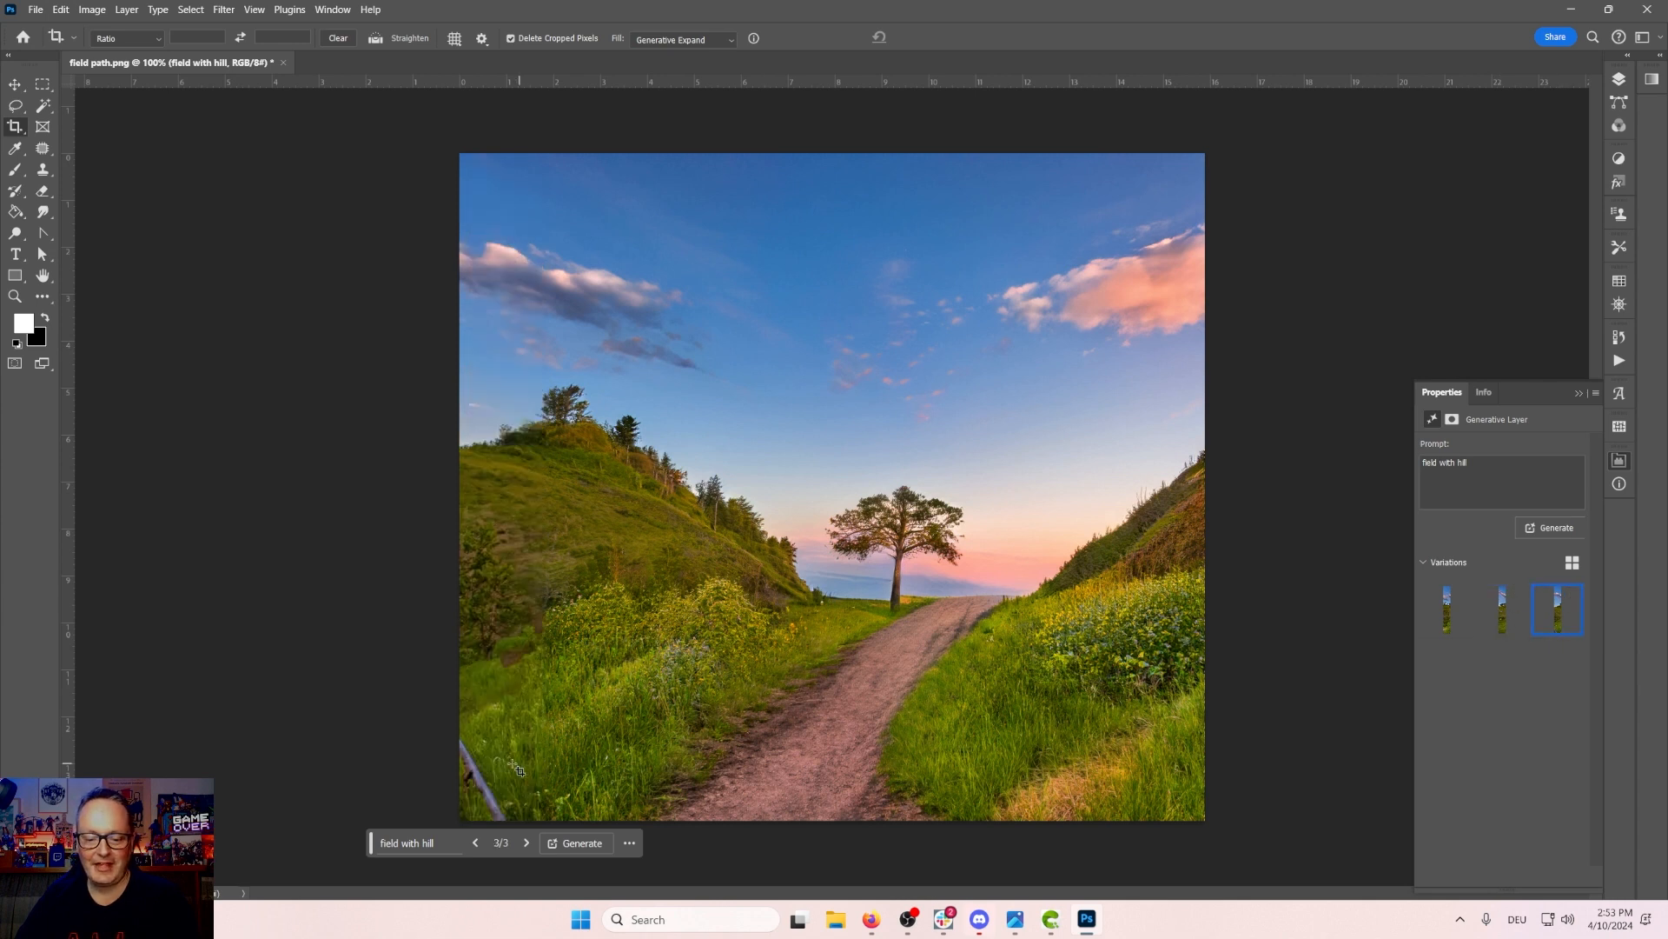
{"action": "left_click", "coordinate": [1503, 615]}
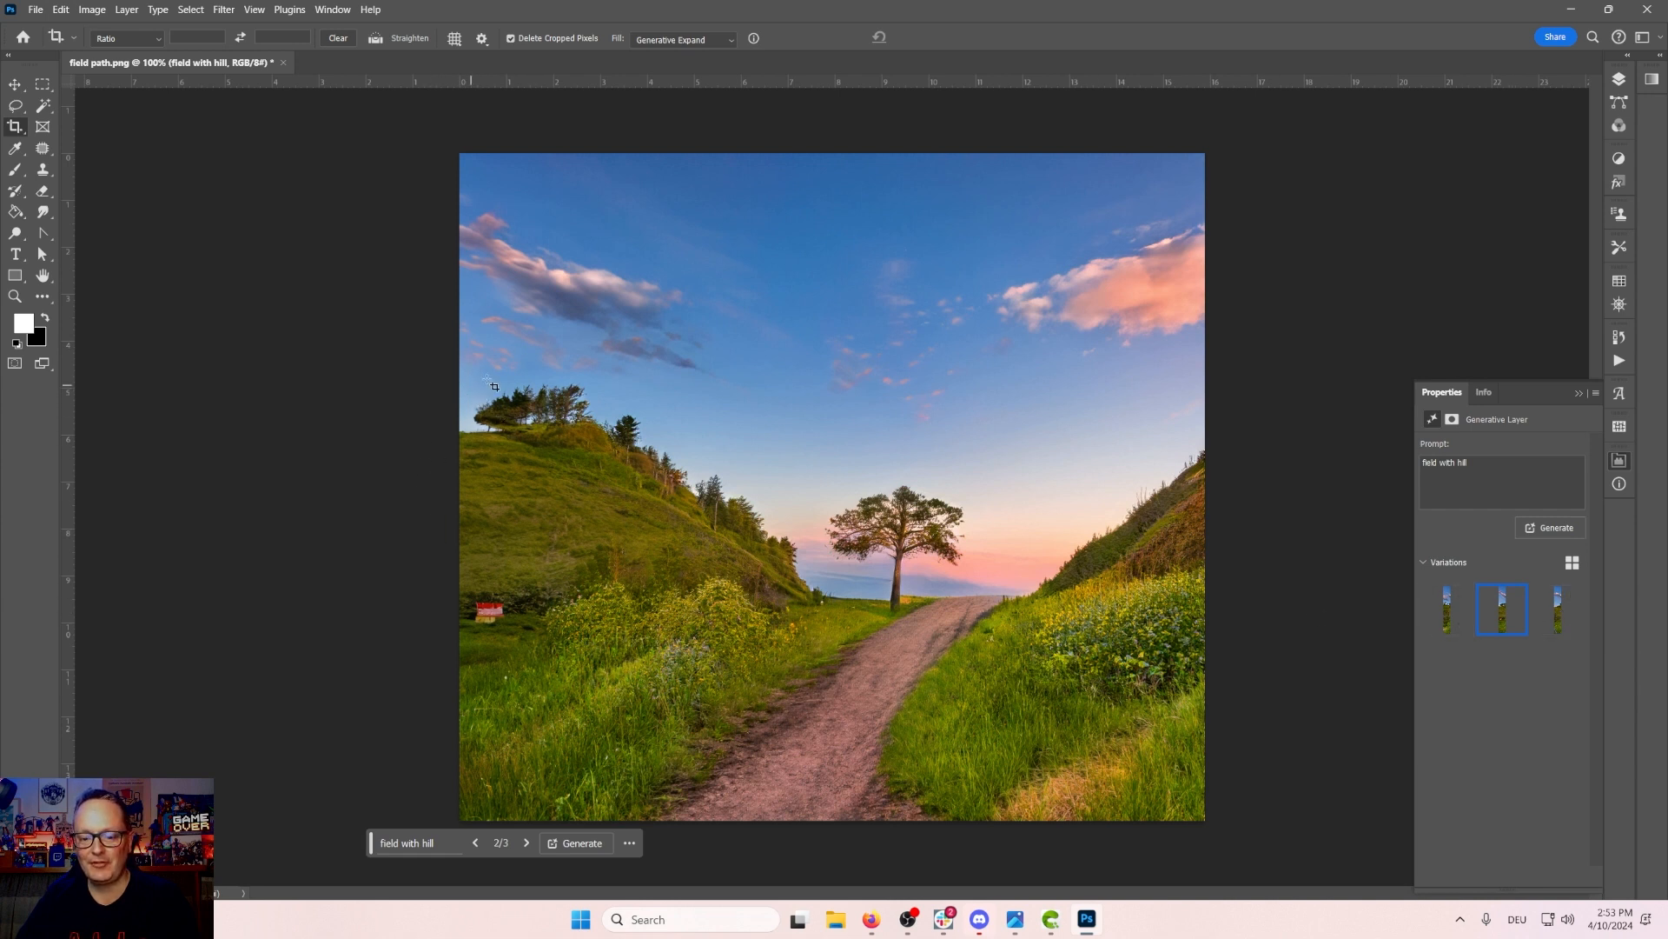
Step: Lasso the small red object on the left hillside and remove it with Generative Fill without a prompt
{"action": "left_click", "coordinate": [16, 105]}
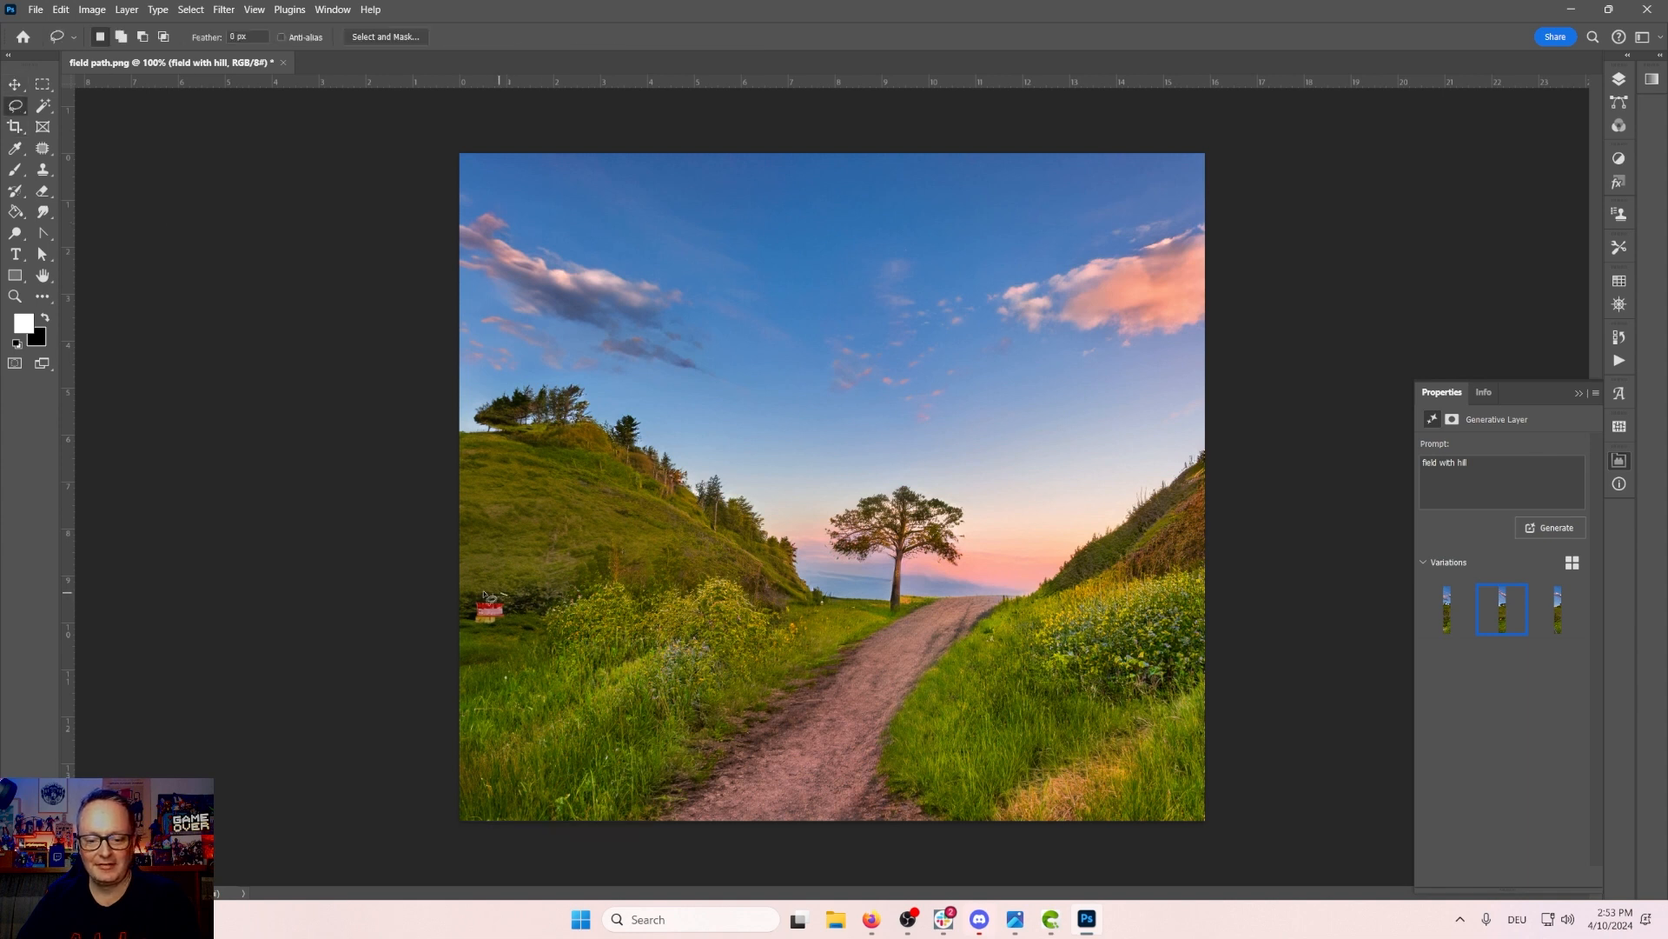
{"action": "mouse_move", "coordinate": [485, 594]}
{"action": "left_mouse_down"}
{"action": "mouse_move", "coordinate": [452, 618]}
{"action": "mouse_move", "coordinate": [480, 641]}
{"action": "mouse_move", "coordinate": [511, 596]}
{"action": "left_mouse_up"}
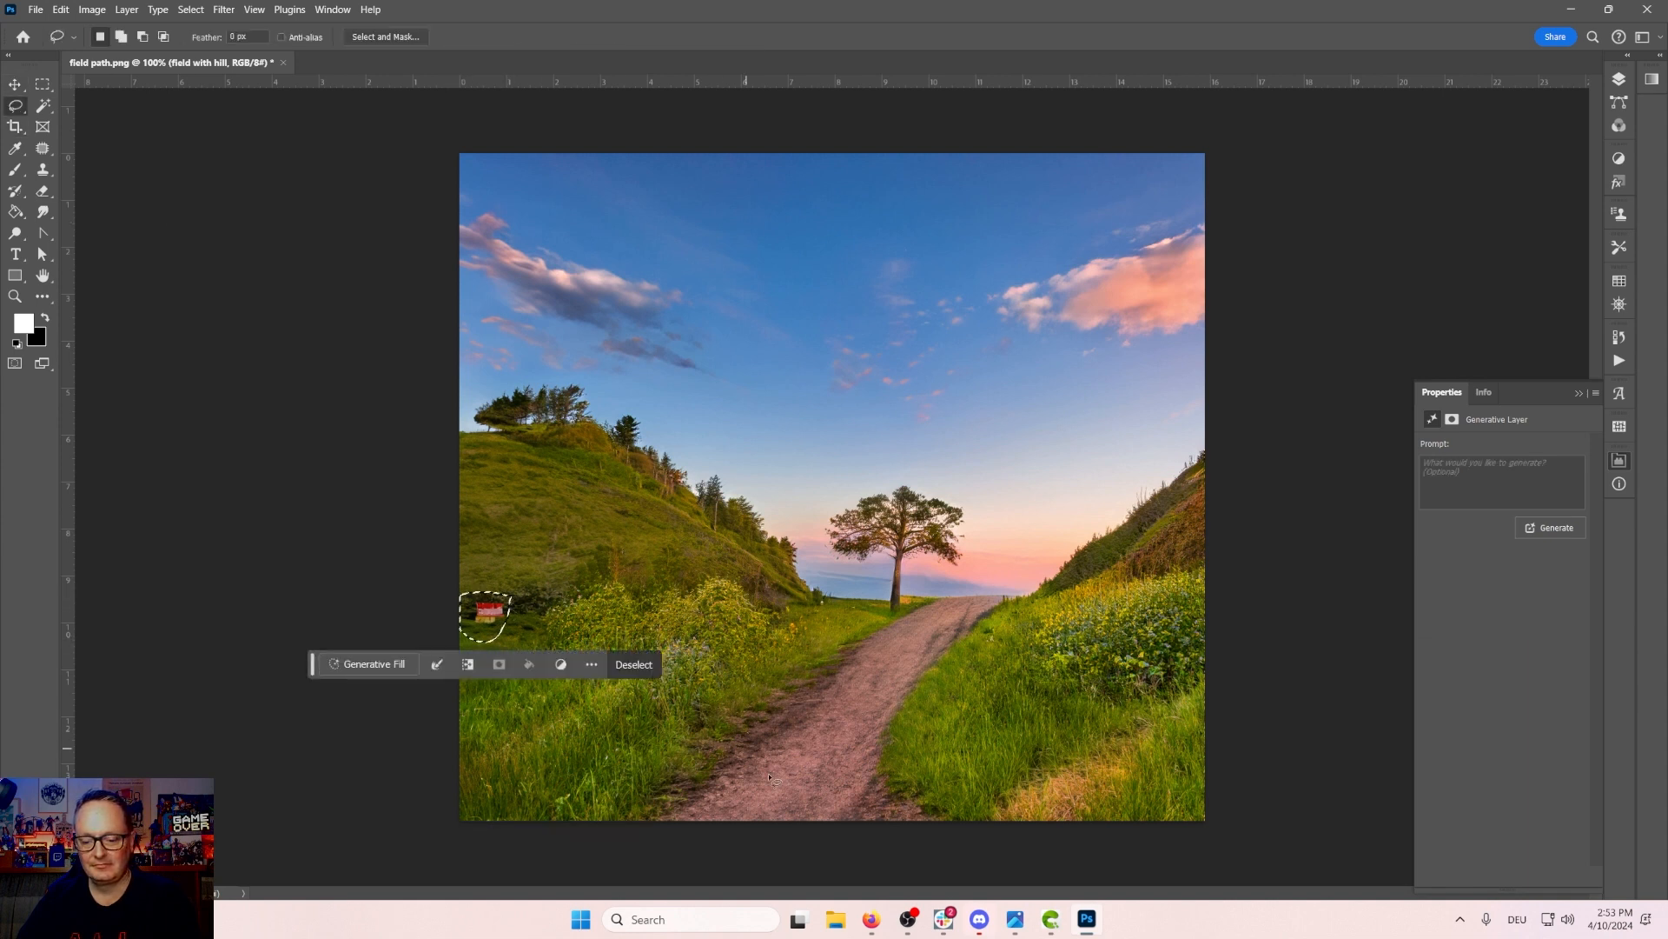
{"action": "left_click", "coordinate": [376, 664]}
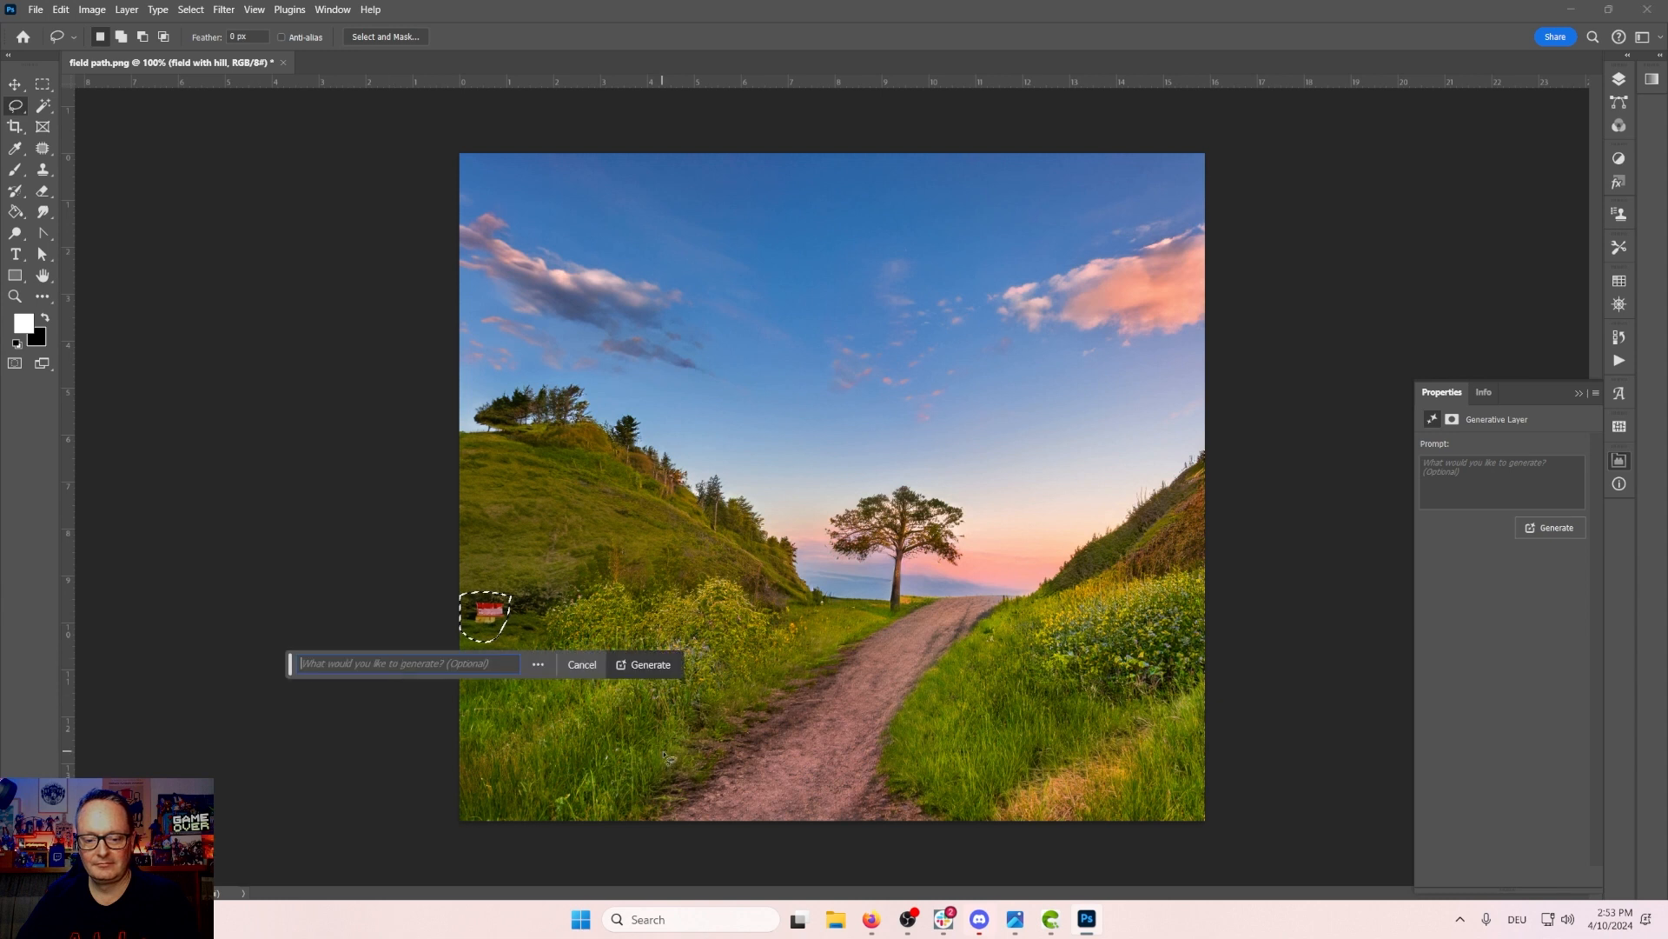
{"action": "left_click", "coordinate": [647, 664]}
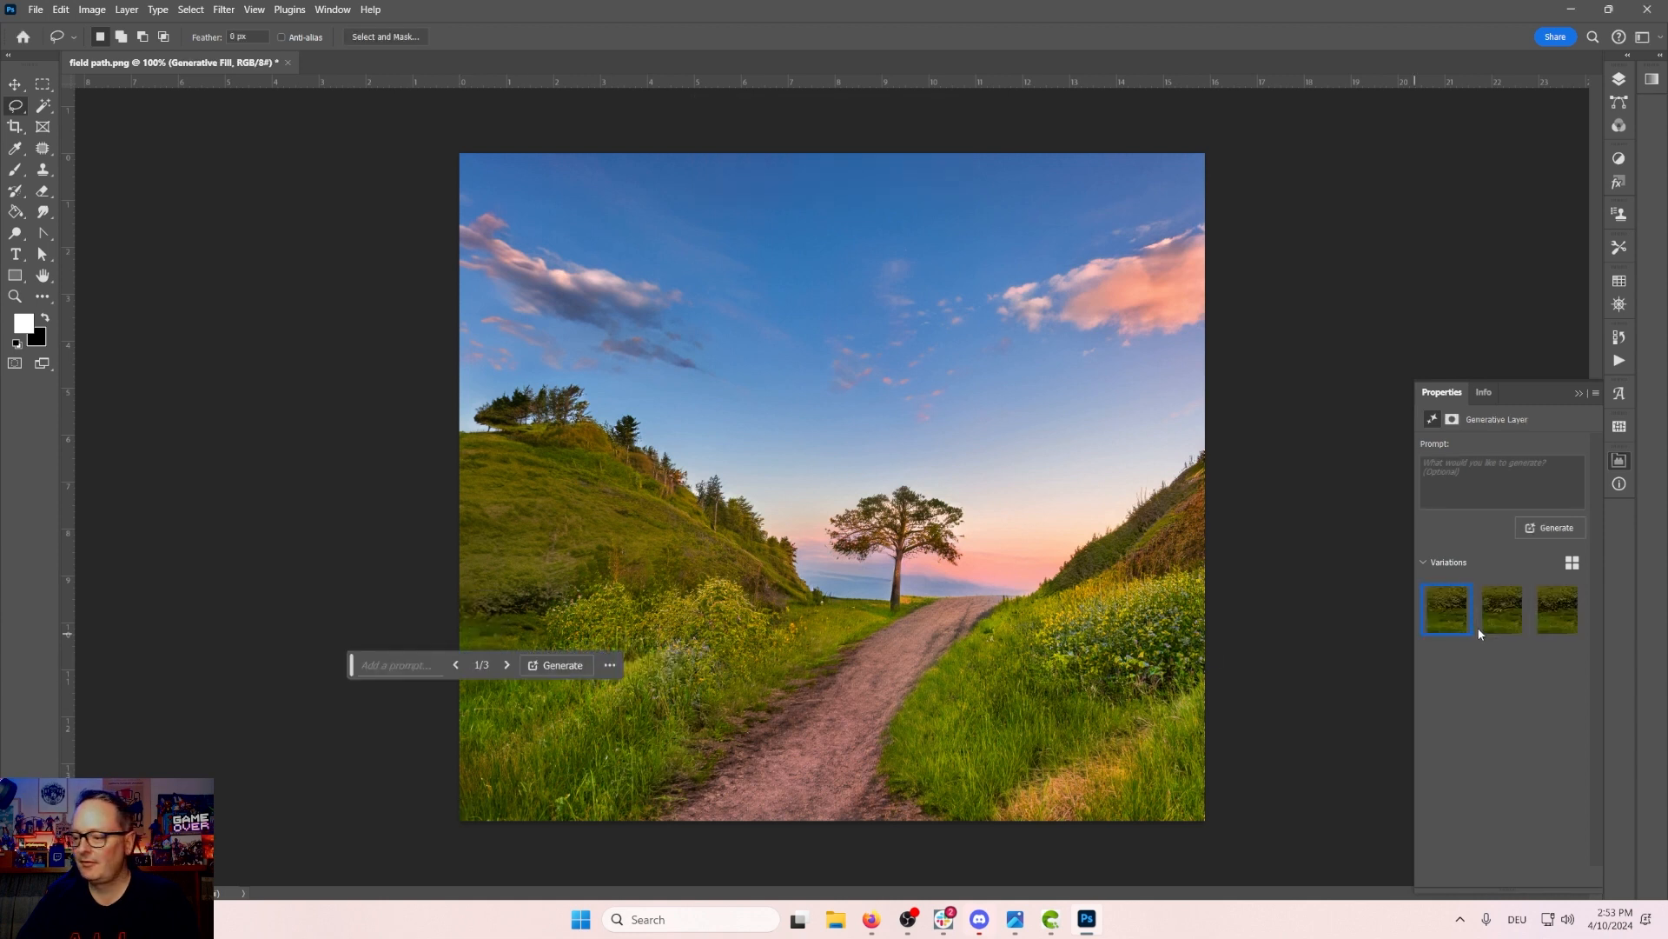
Step: Choose the second fill variation and move the contextual bar below the image
{"action": "left_click", "coordinate": [1511, 619]}
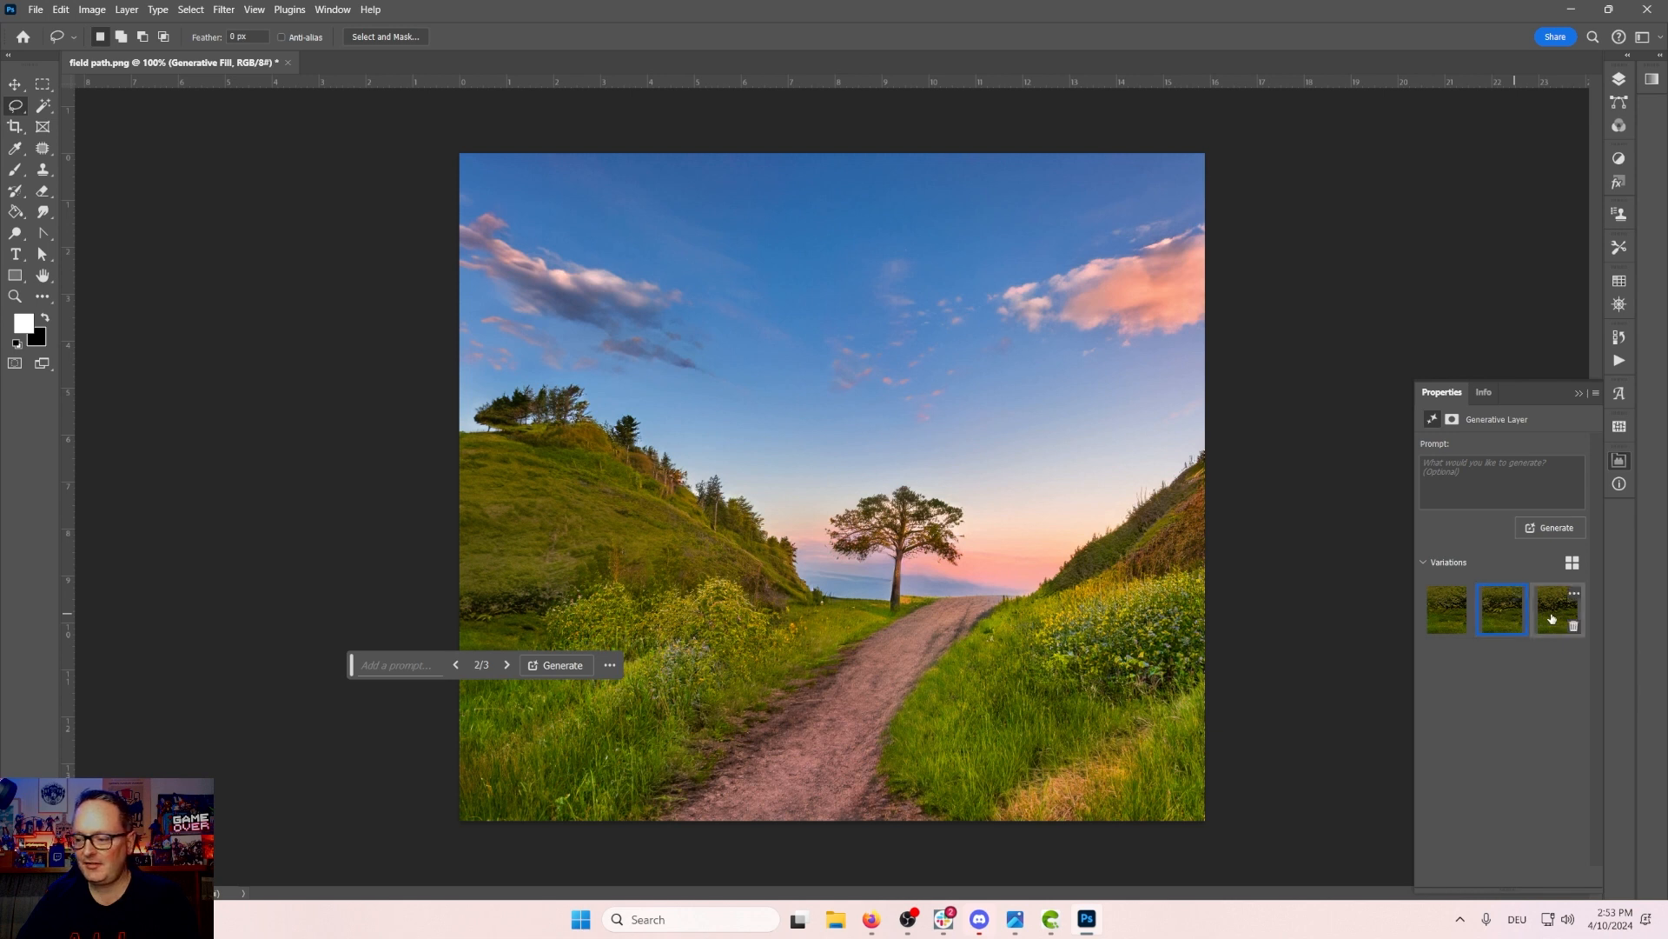
{"action": "left_click", "coordinate": [1553, 619]}
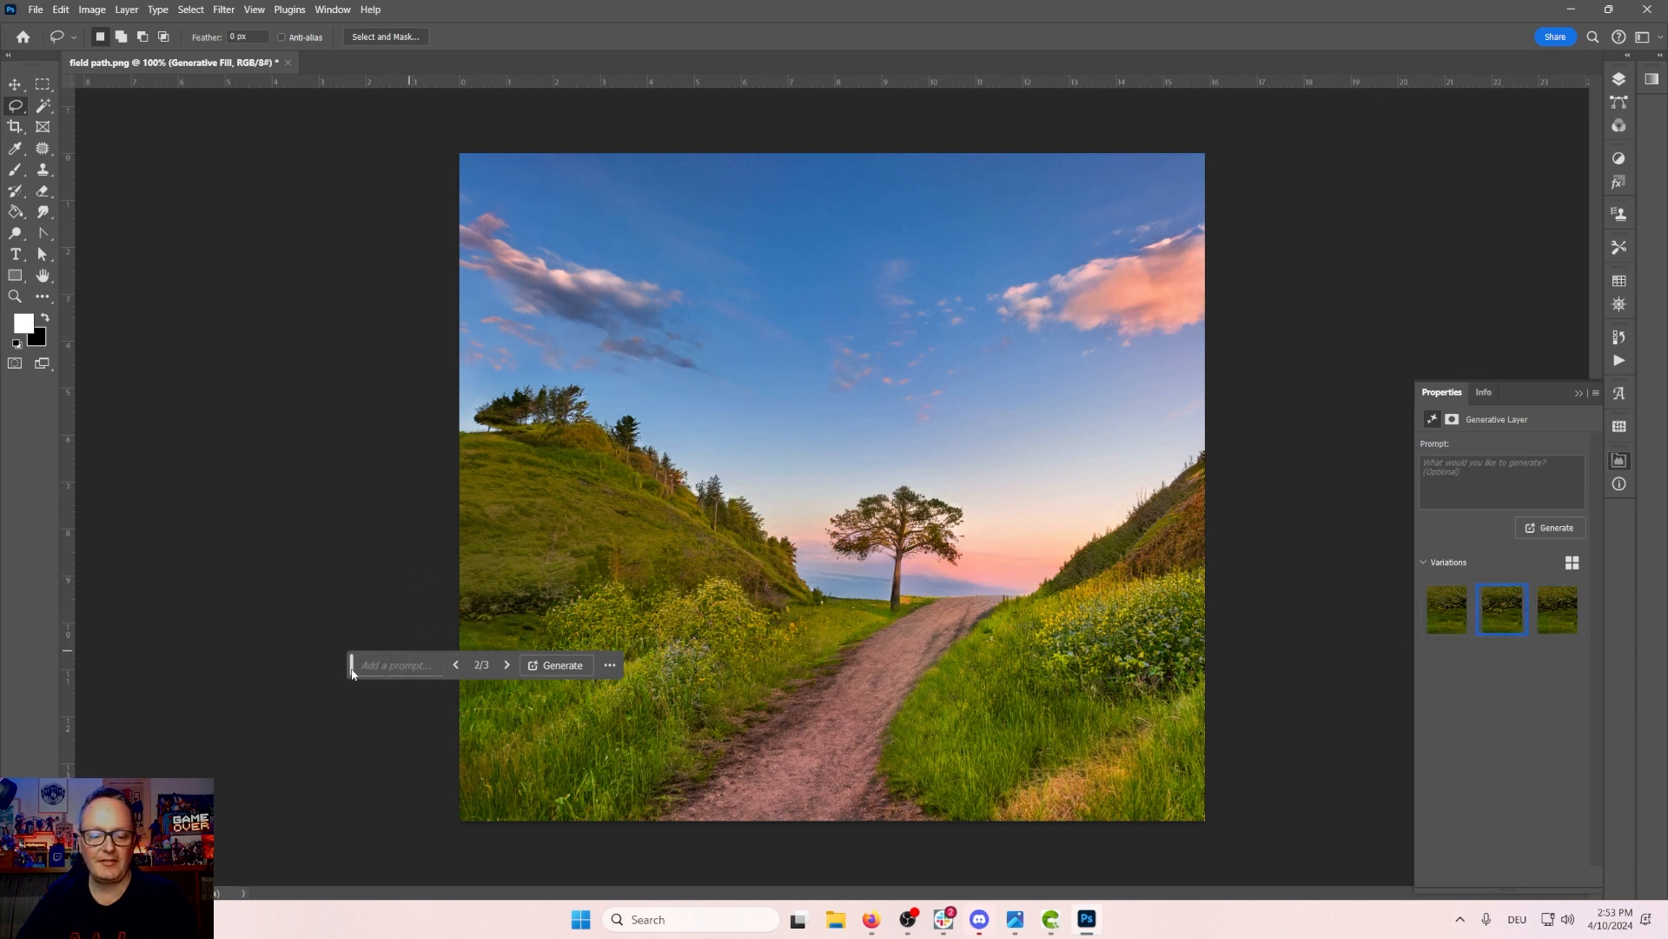
{"action": "left_click_drag", "start_coordinate": [352, 670], "coordinate": [351, 858]}
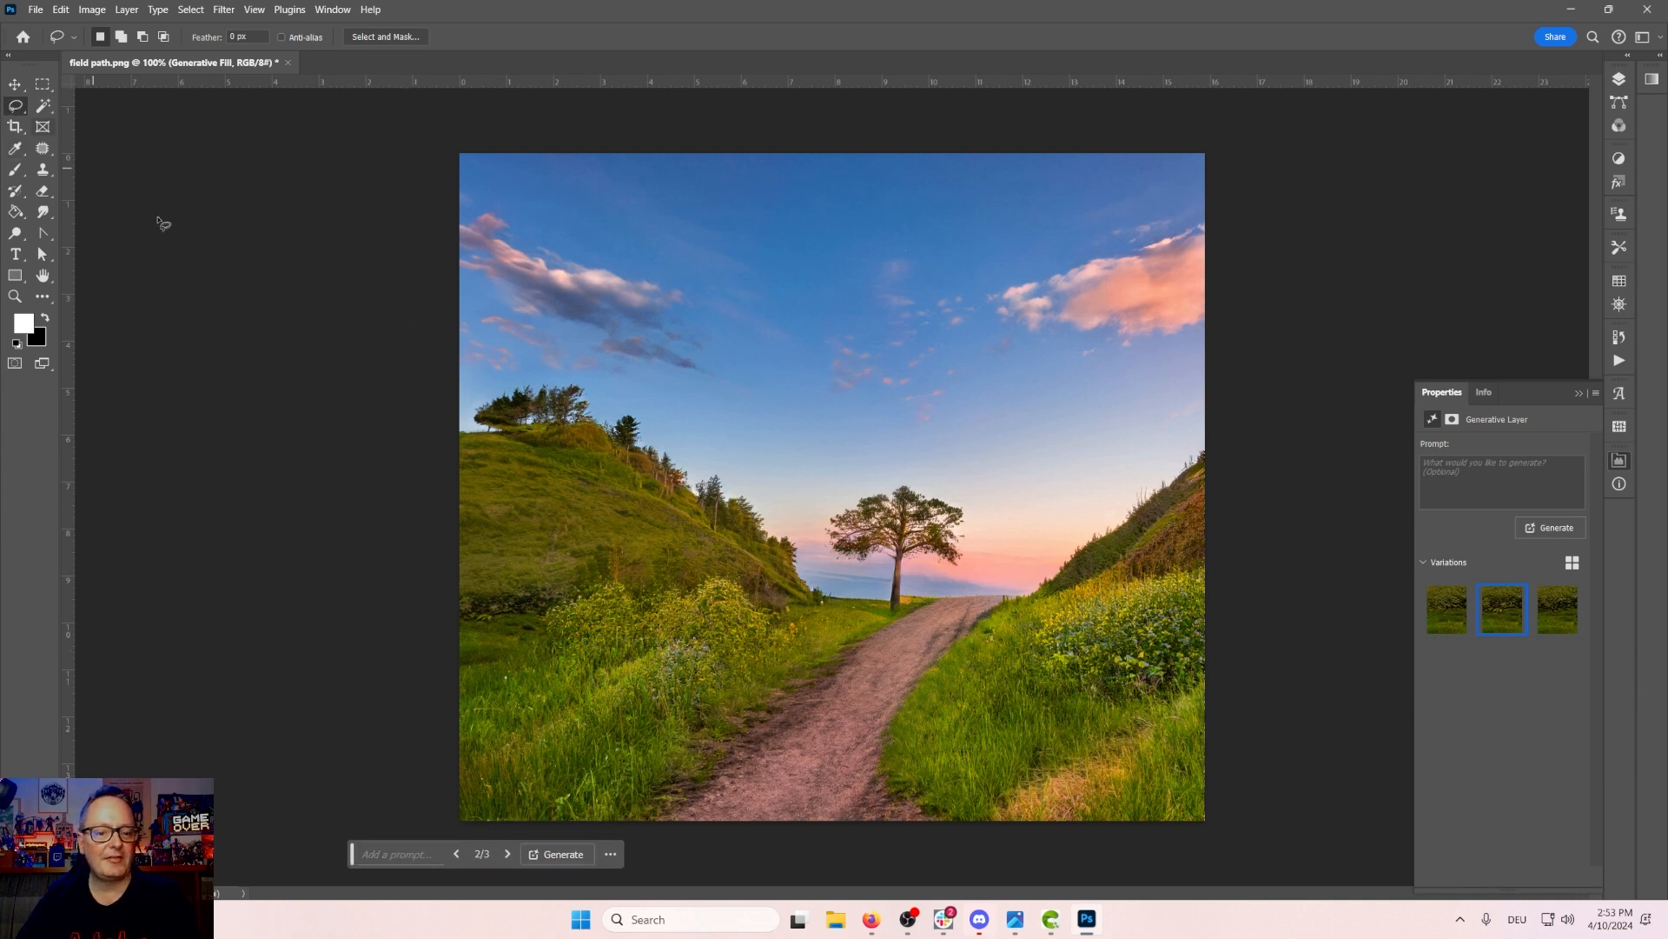
Step: Lasso the area above the left hilltop and generate "Forest" in it with Generative Fill
{"action": "mouse_move", "coordinate": [545, 431]}
{"action": "left_mouse_down"}
{"action": "mouse_move", "coordinate": [451, 438]}
{"action": "mouse_move", "coordinate": [447, 398]}
{"action": "mouse_move", "coordinate": [476, 381]}
{"action": "mouse_move", "coordinate": [510, 393]}
{"action": "mouse_move", "coordinate": [544, 438]}
{"action": "left_mouse_up"}
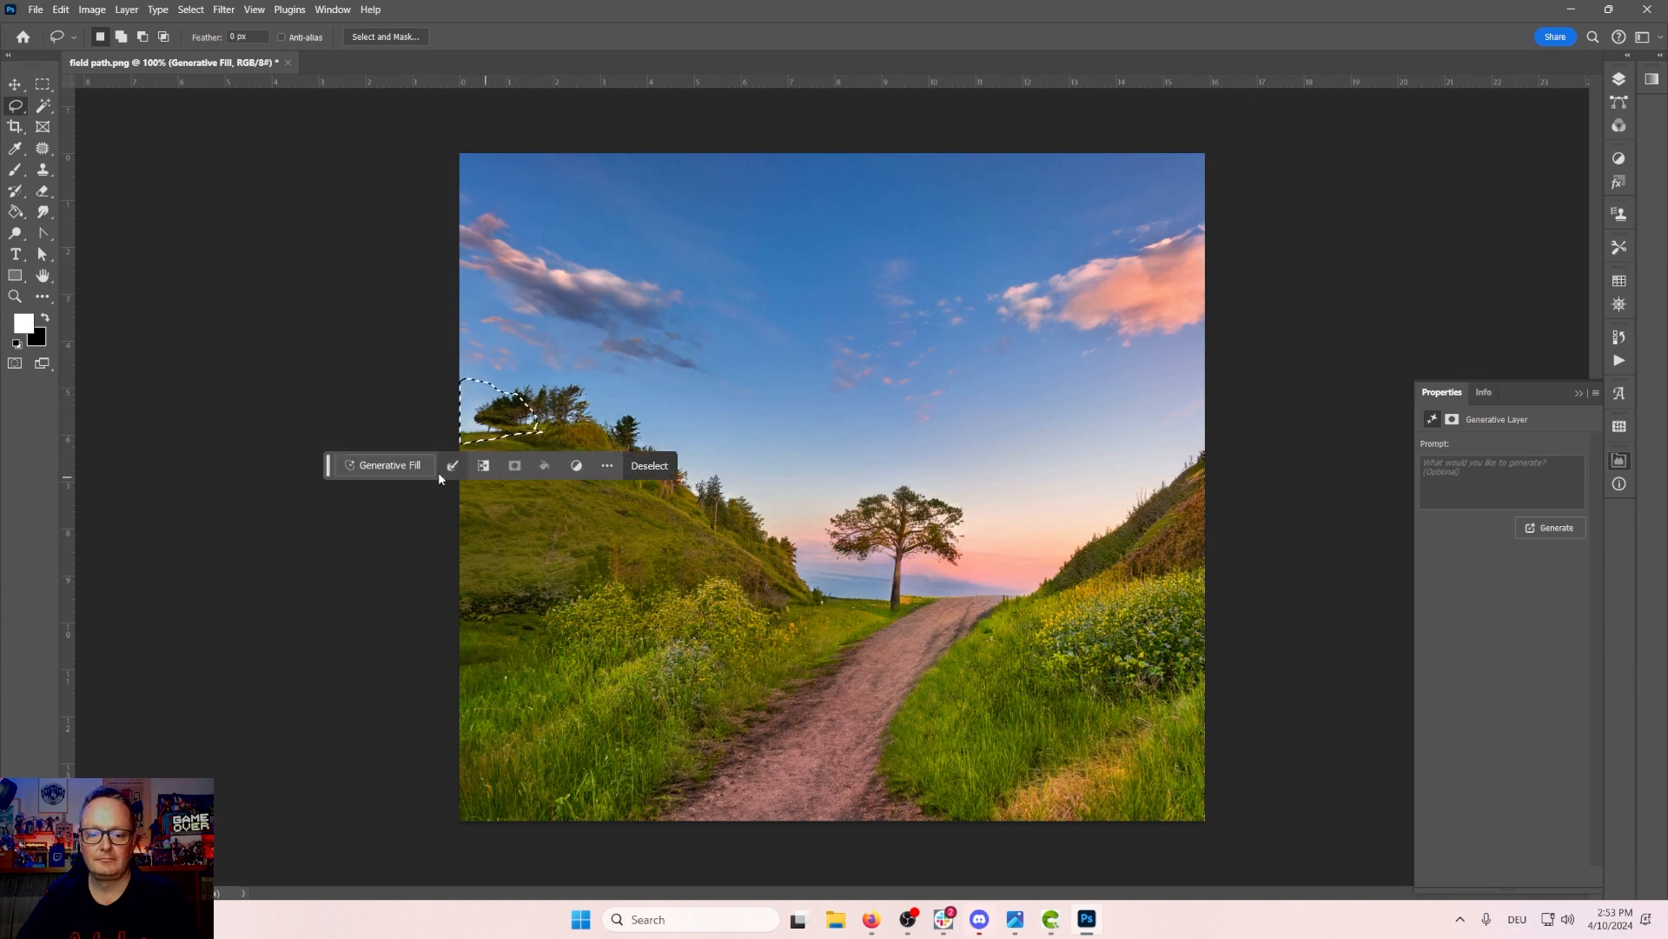
{"action": "left_click", "coordinate": [1490, 469]}
{"action": "type", "text": "F"}
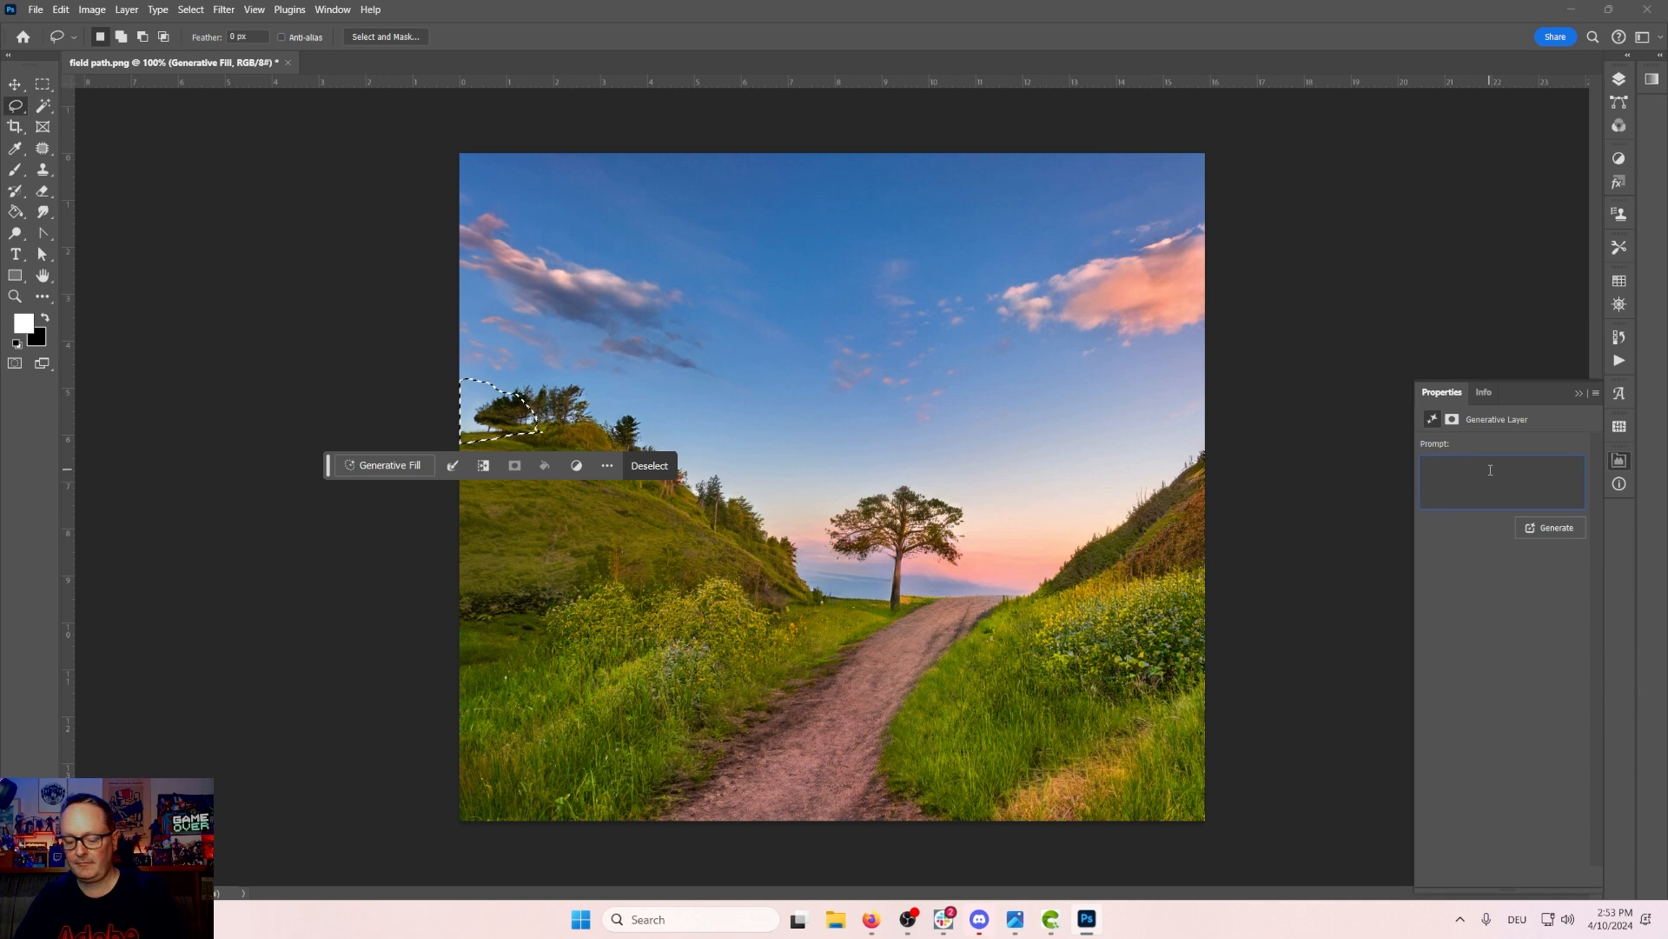
{"action": "type", "text": "orest"}
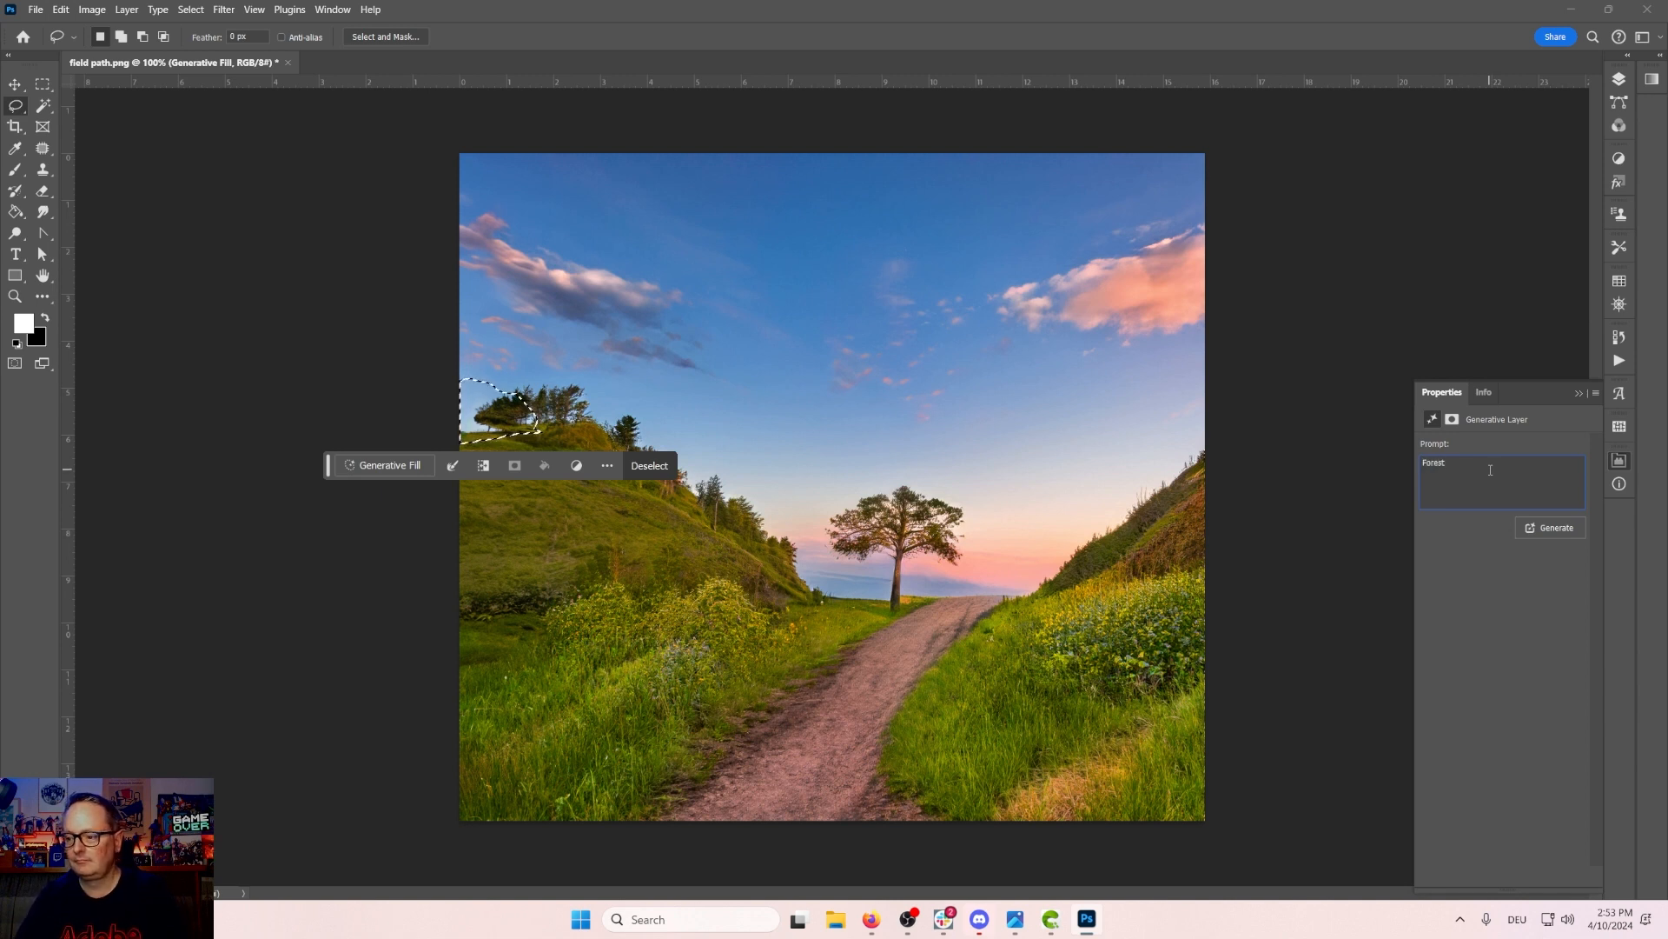
{"action": "left_click", "coordinate": [1552, 527]}
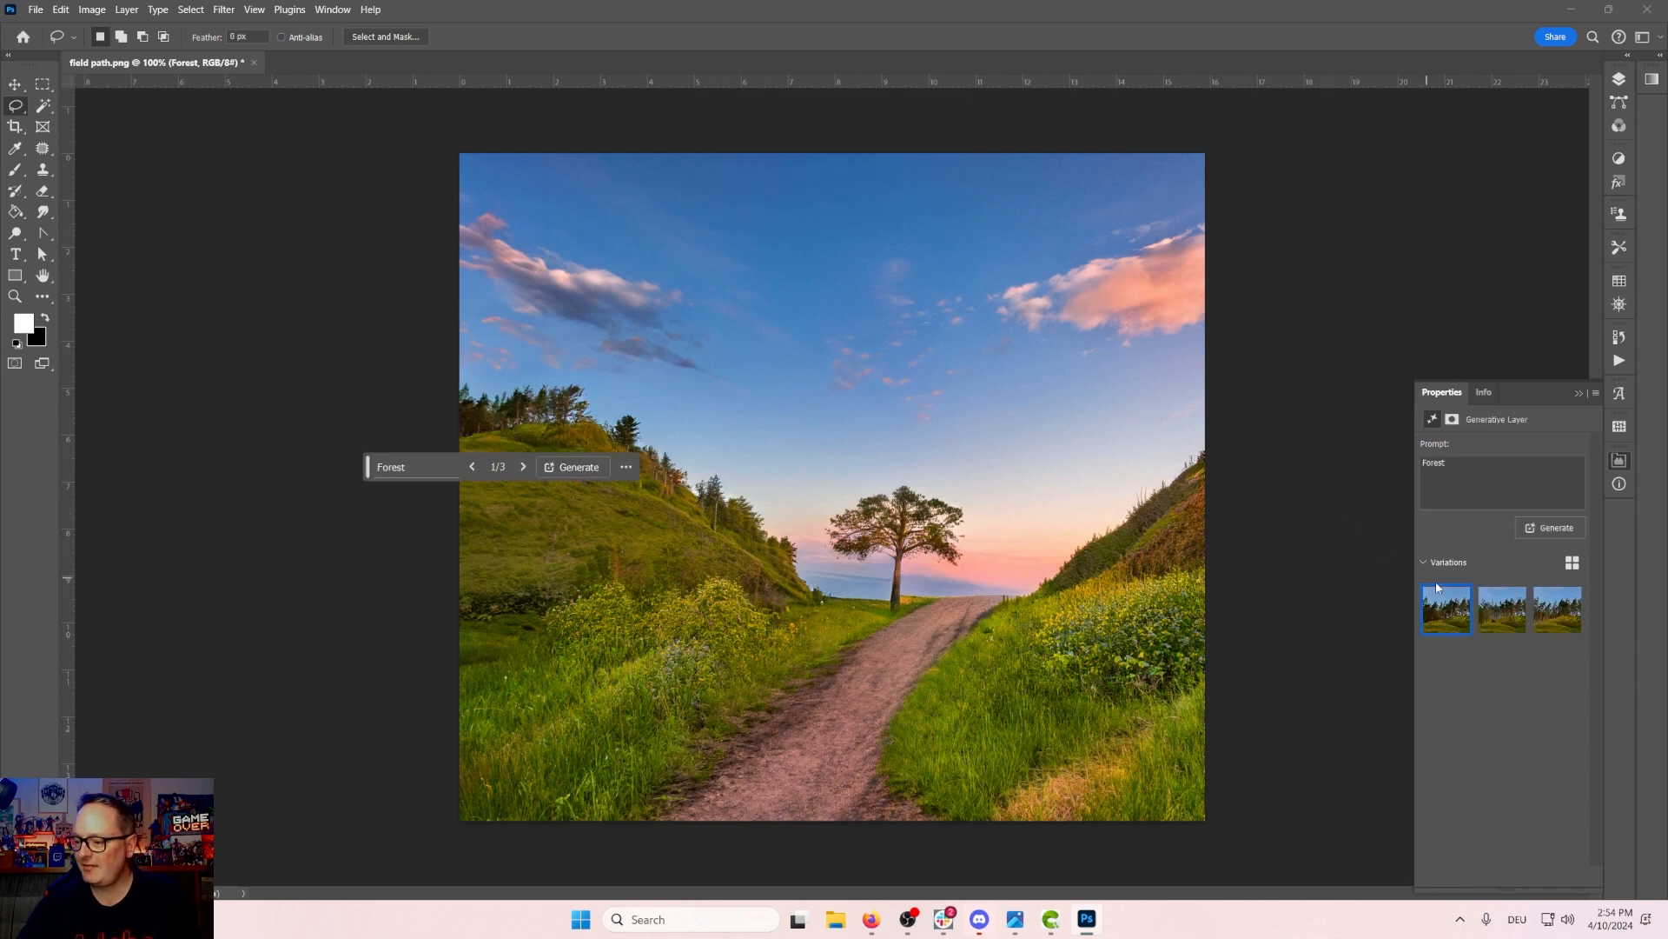
Step: Compare the Forest variations, keep the first one, and move the contextual bar below the image
{"action": "left_click", "coordinate": [1493, 608]}
{"action": "left_click", "coordinate": [1556, 609]}
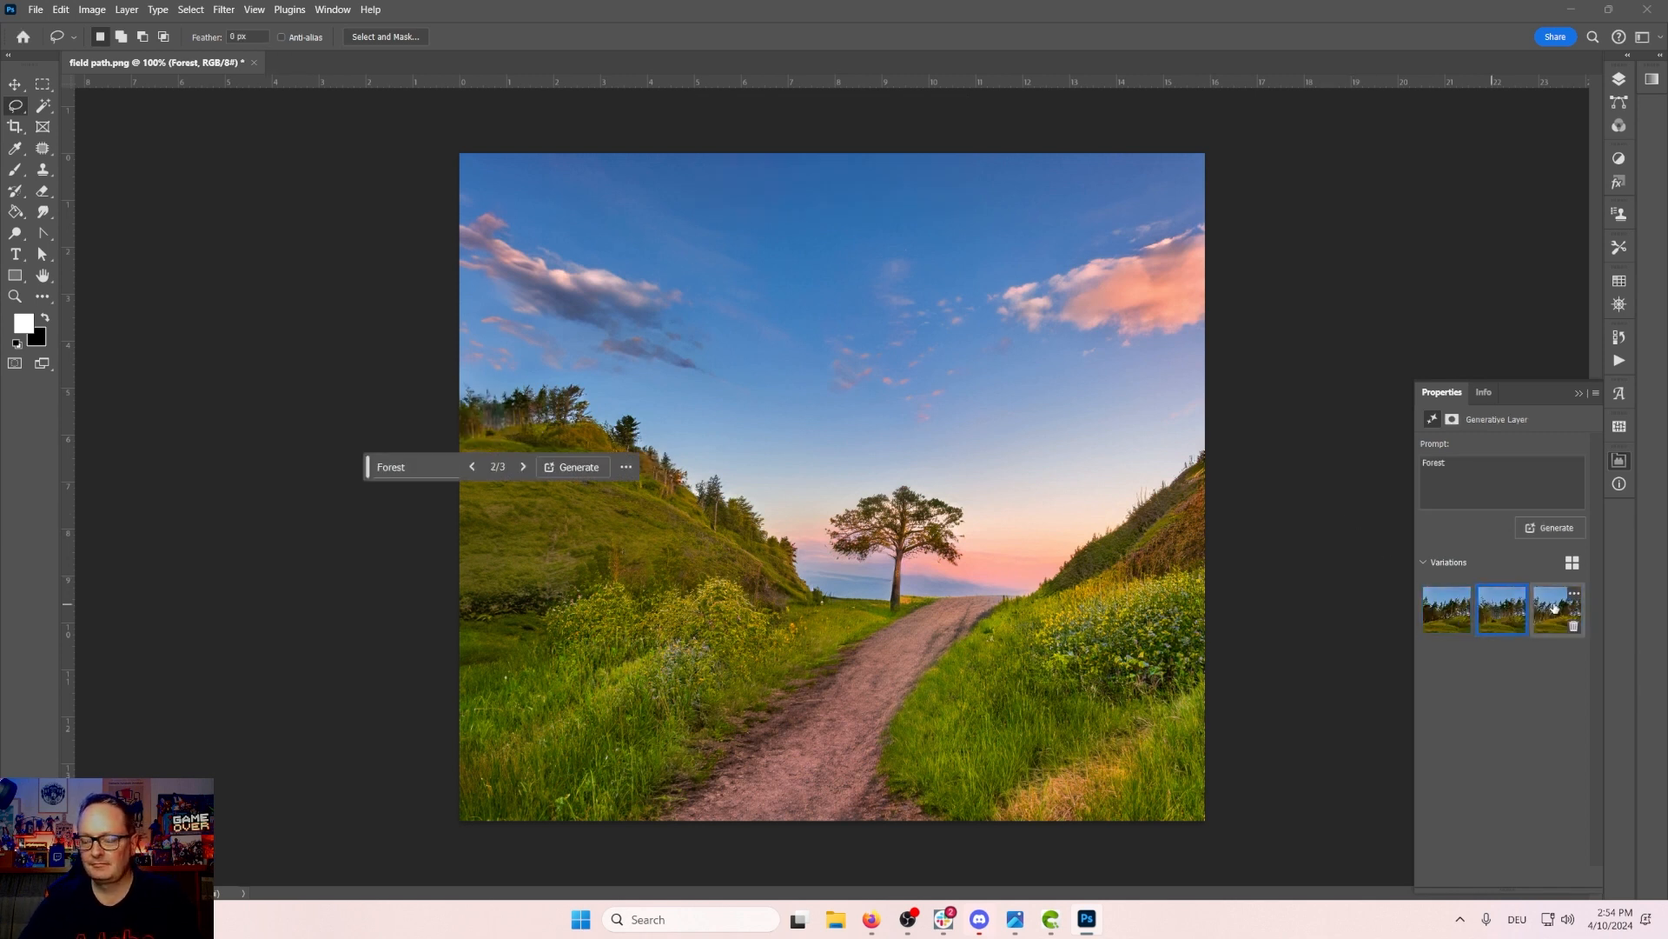
{"action": "left_click", "coordinate": [1447, 608]}
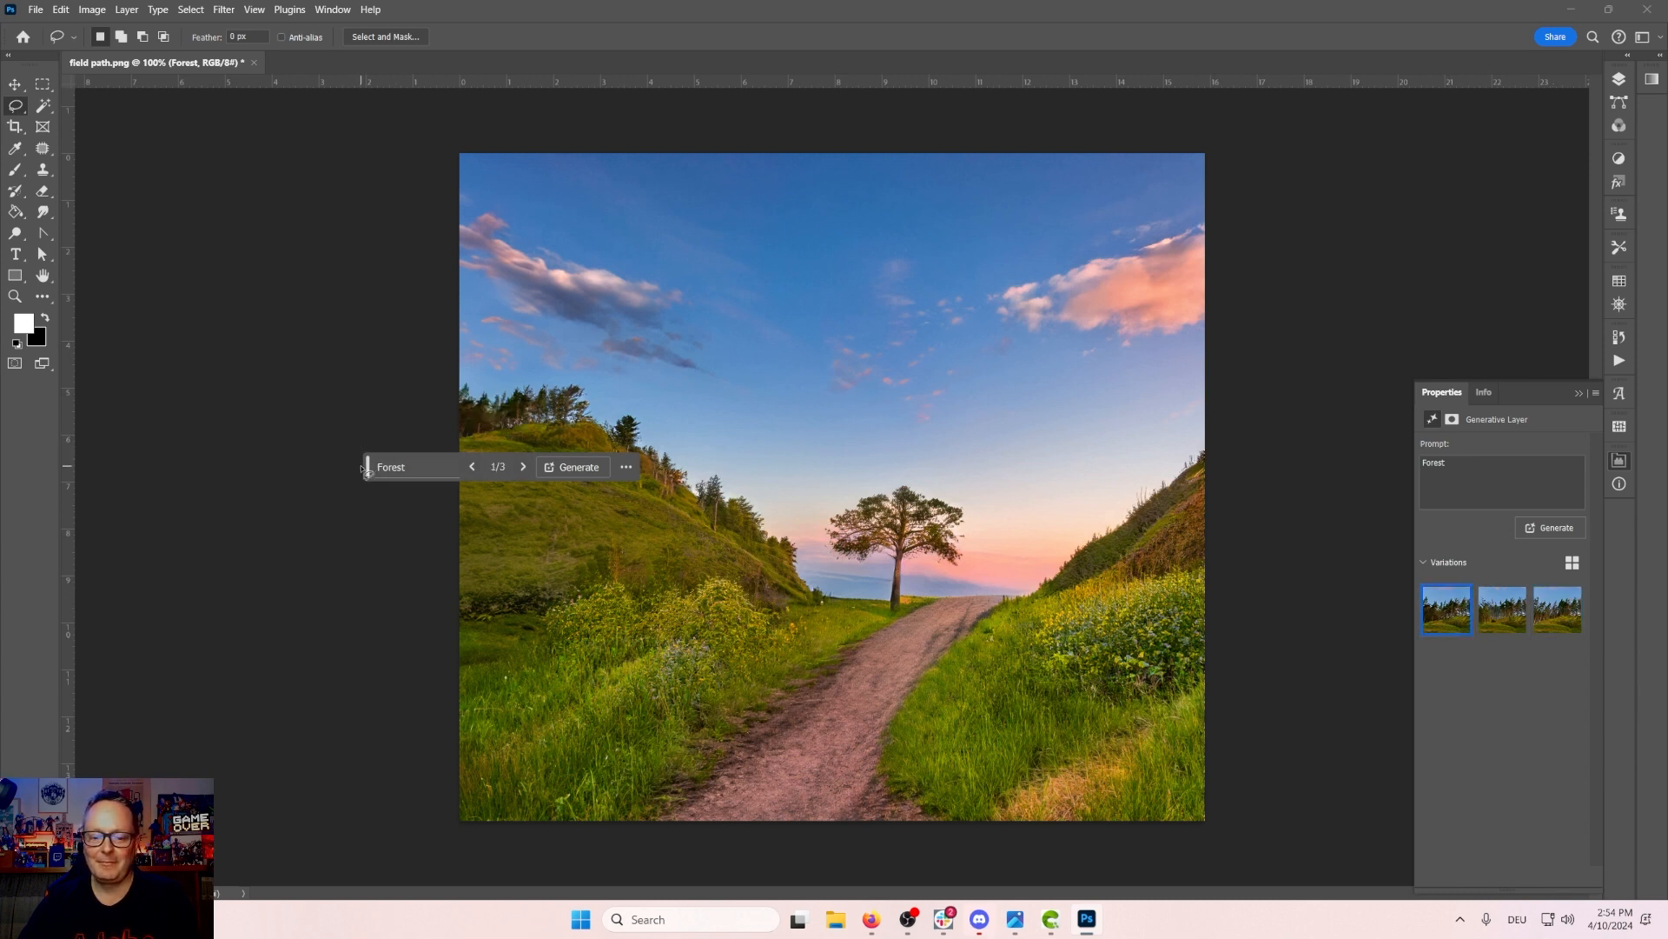
{"action": "left_click_drag", "start_coordinate": [367, 468], "coordinate": [477, 860]}
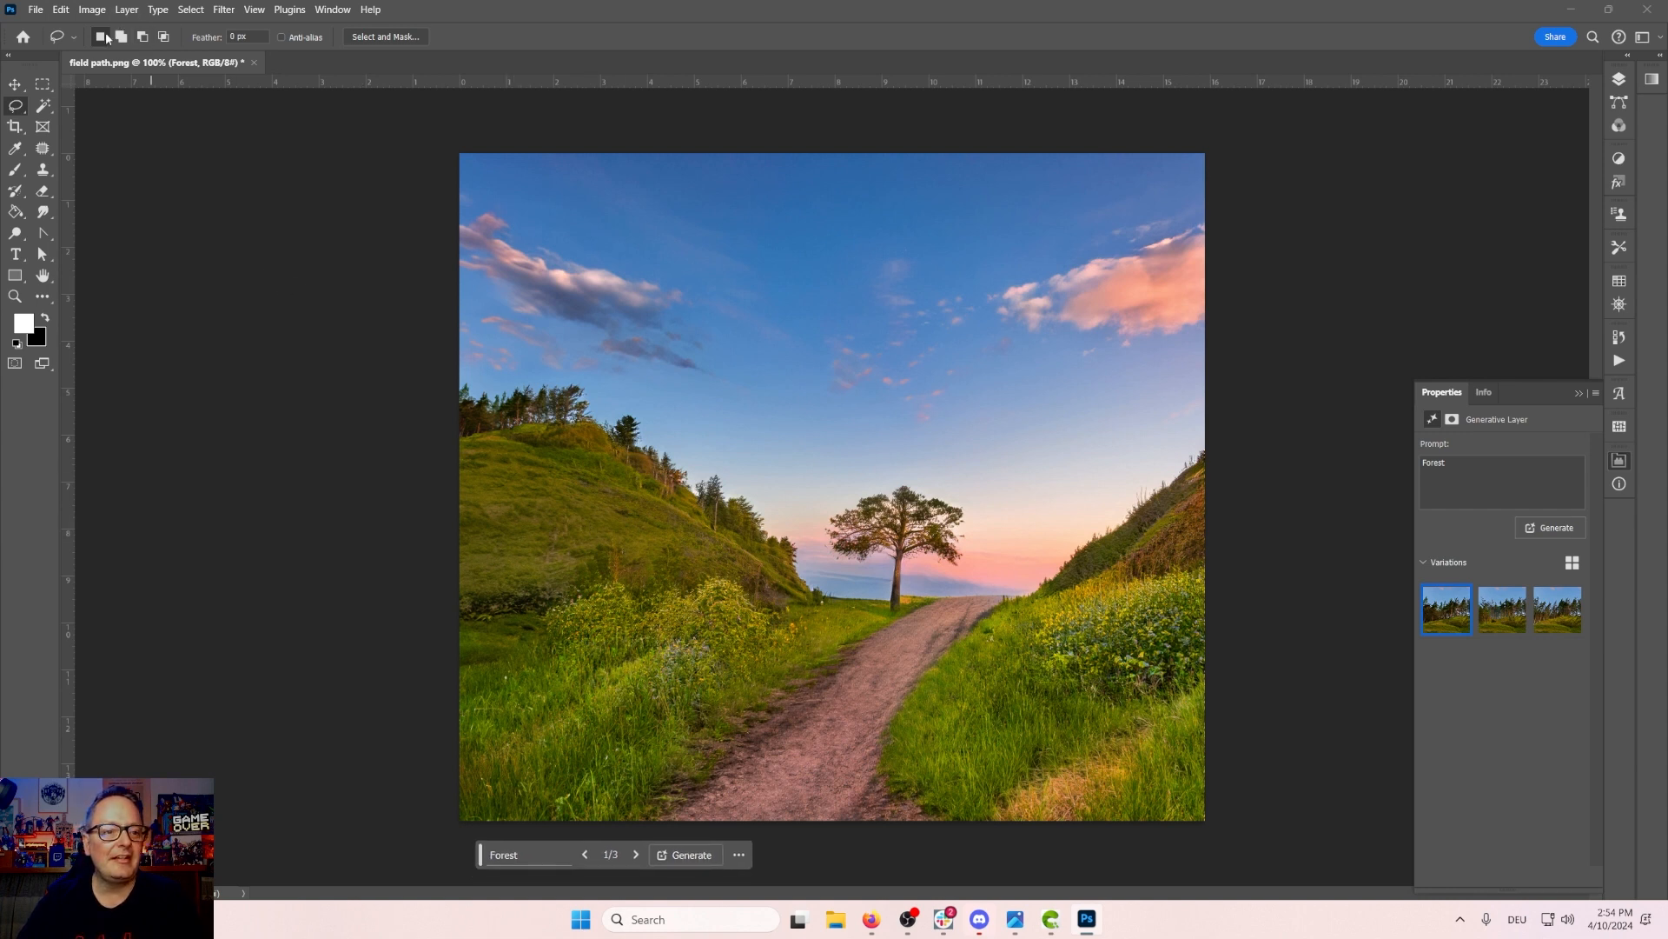
Step: Expand the canvas far to the right and generate the new area with the prompt "hill with wild flowers and"
{"action": "left_click", "coordinate": [13, 127]}
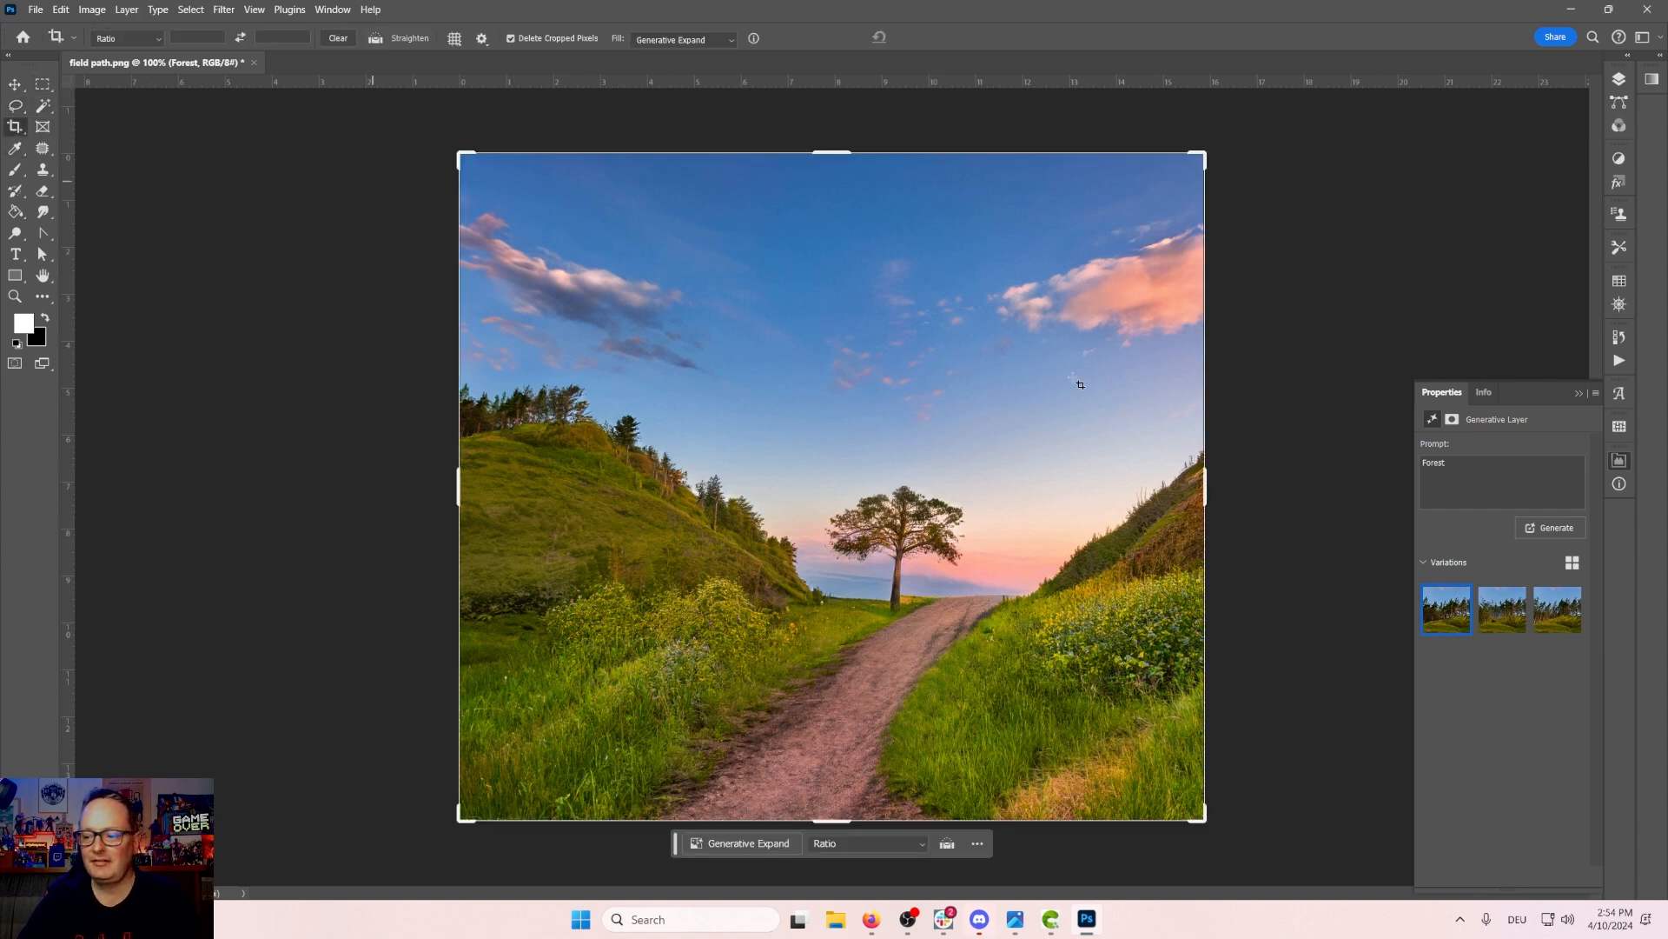
{"action": "left_click_drag", "start_coordinate": [1204, 489], "coordinate": [1475, 471]}
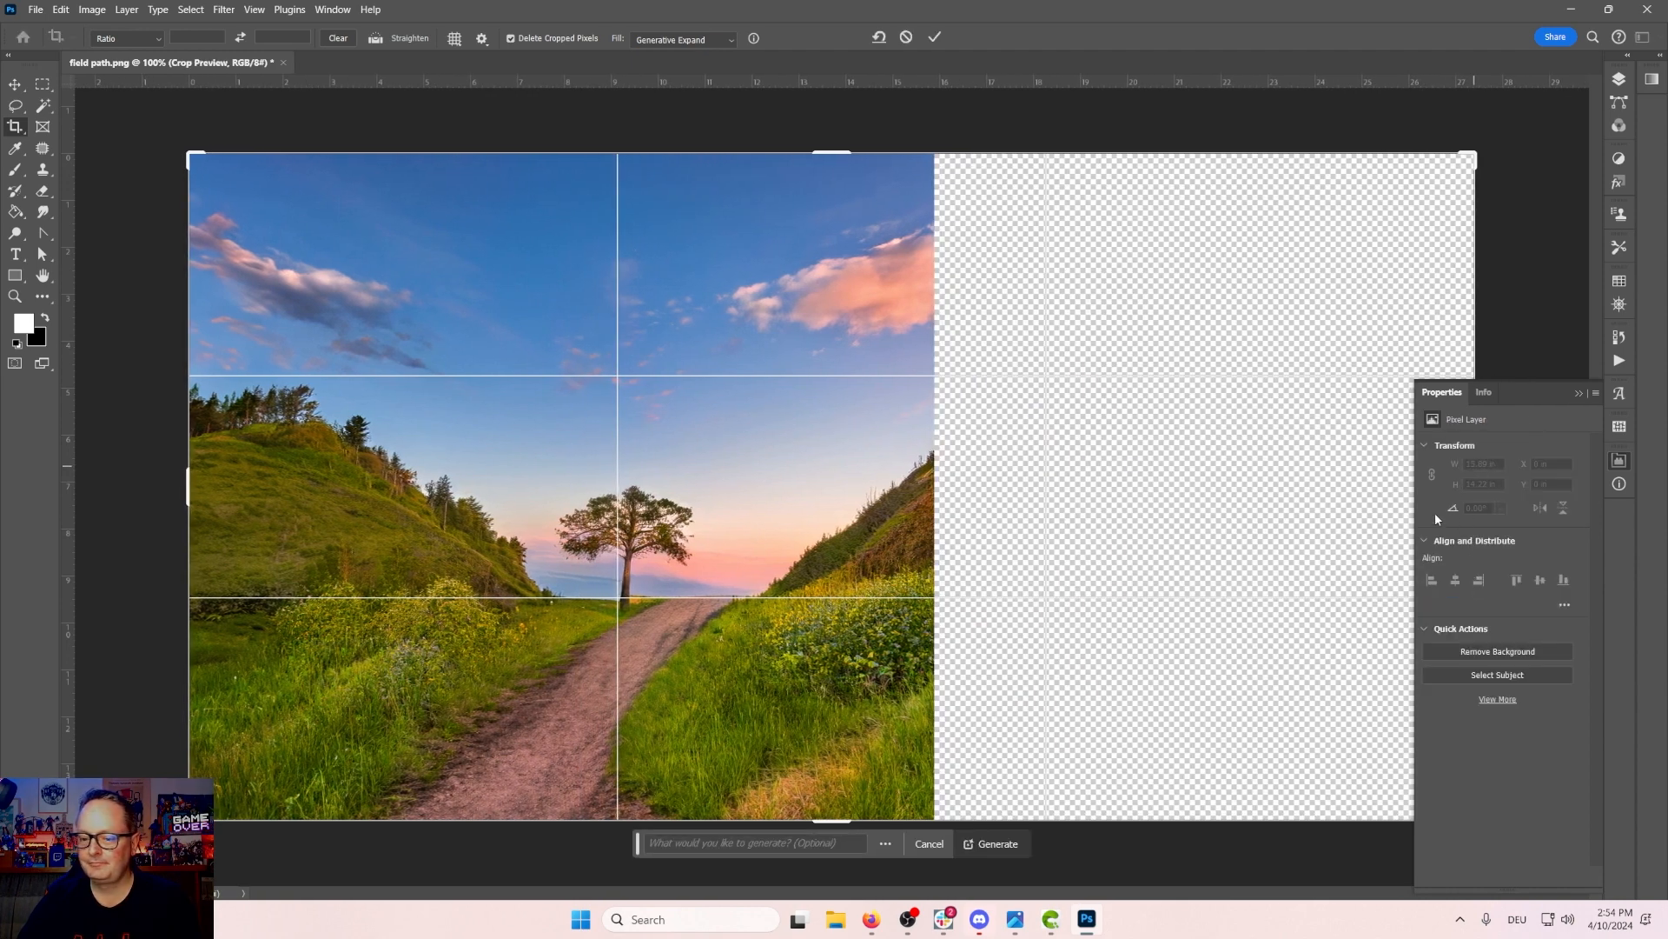
{"action": "left_click", "coordinate": [783, 844]}
{"action": "type", "text": "hi"}
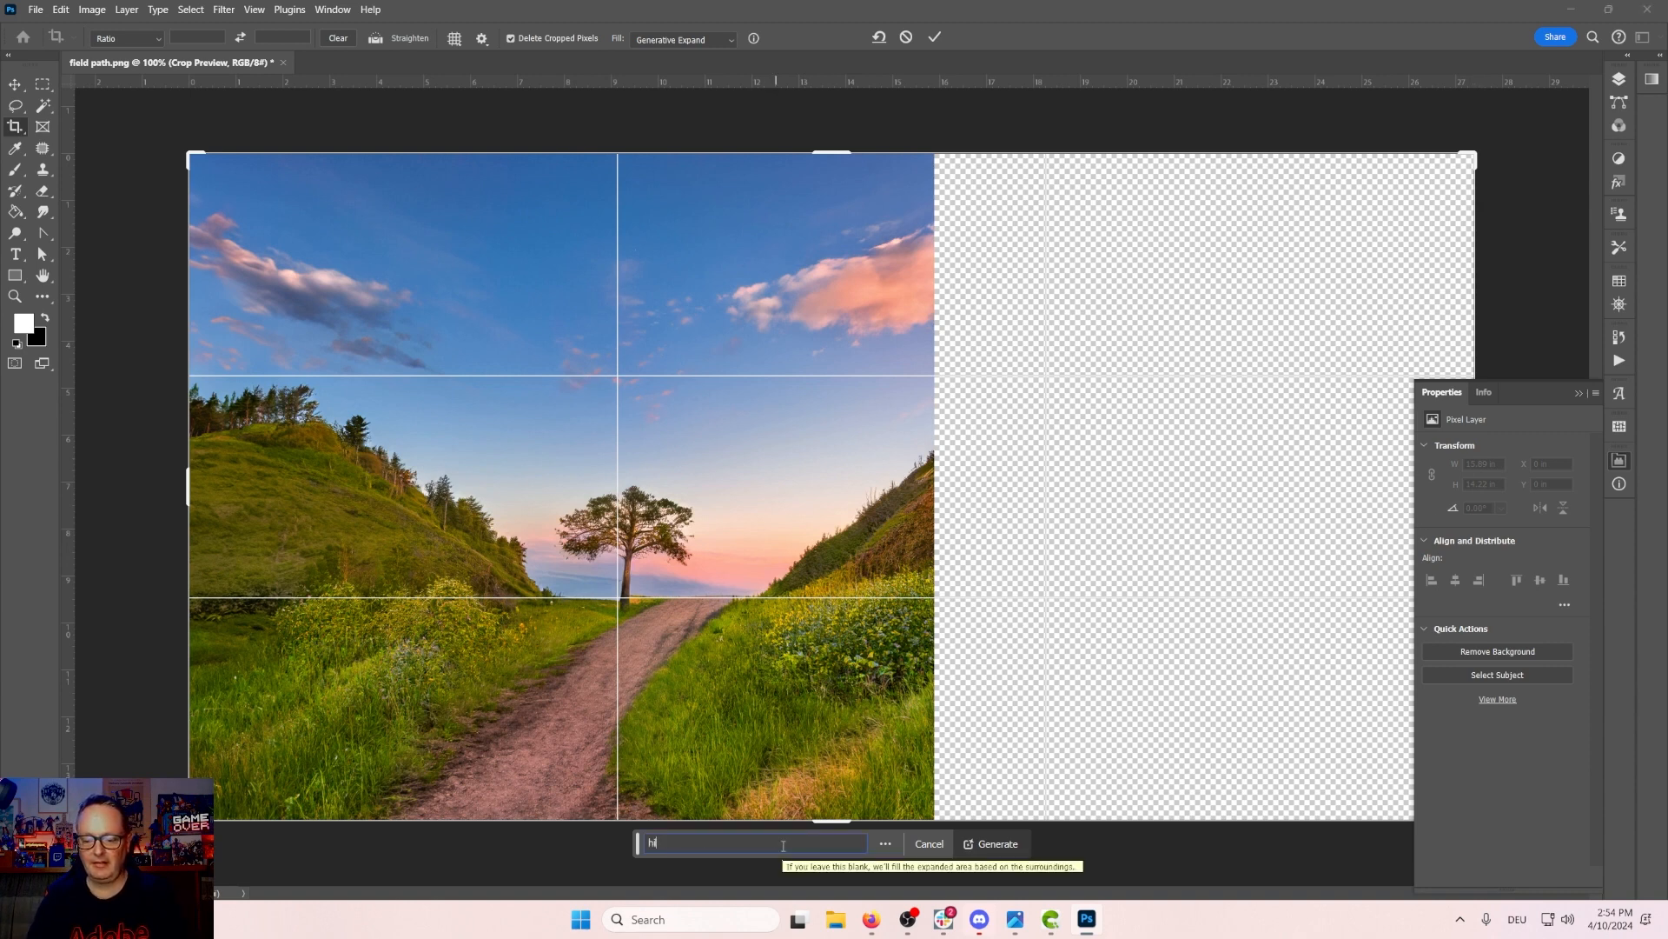
{"action": "type", "text": "l with wild f"}
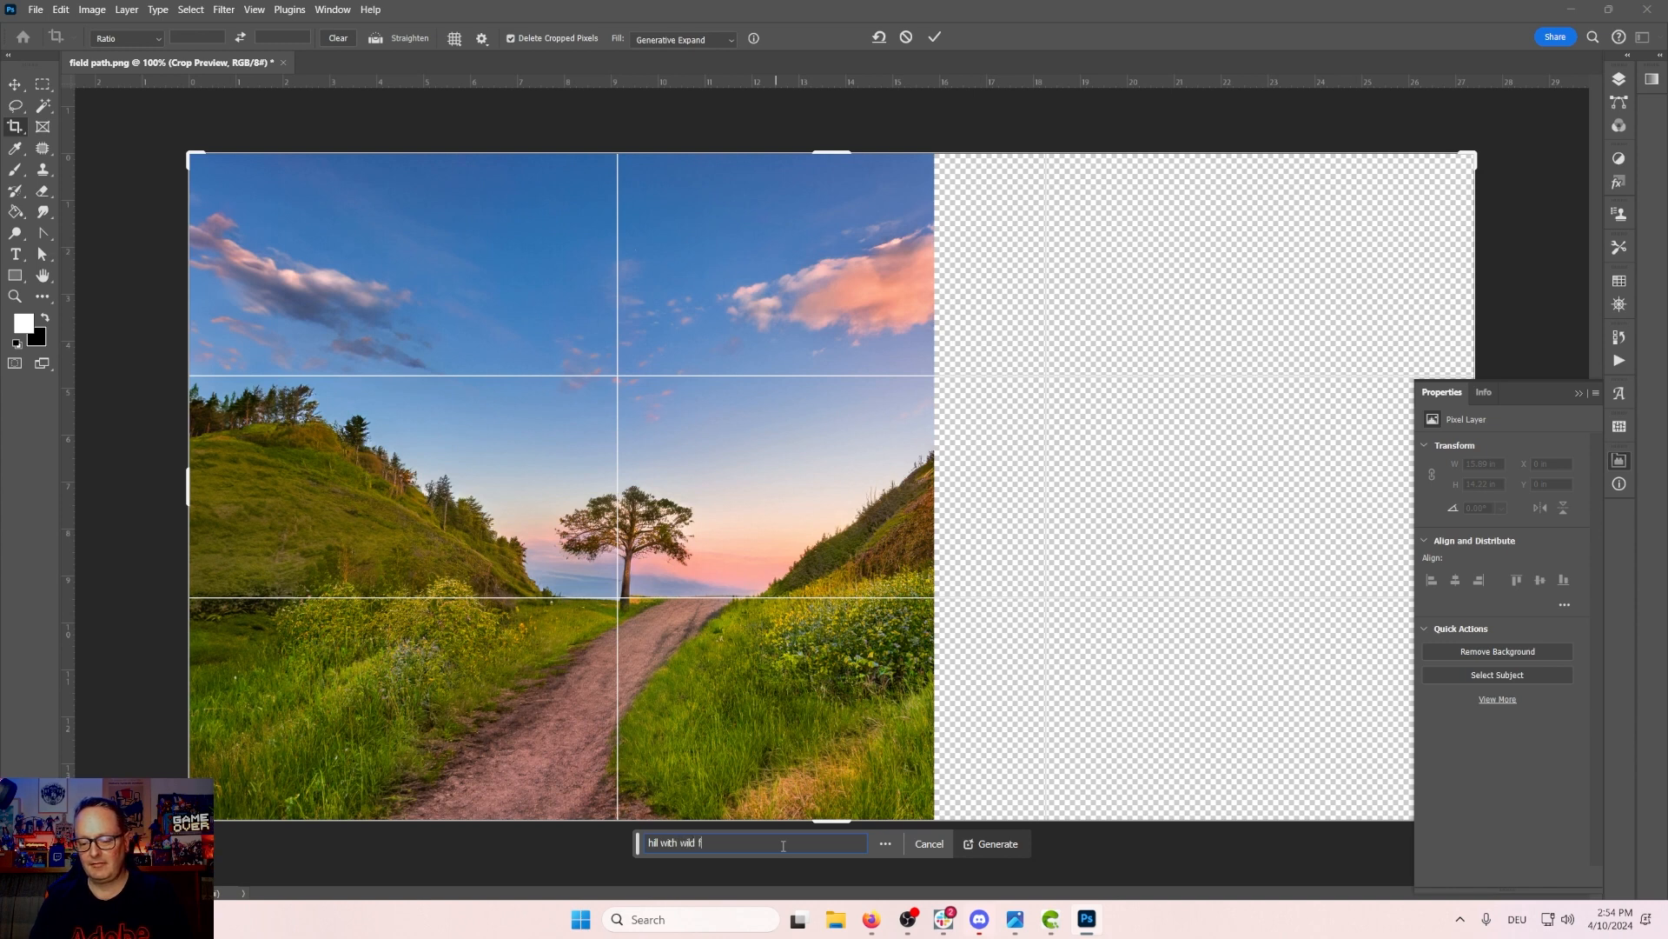
{"action": "type", "text": "lower"}
{"action": "key", "text": "BackSpace"}
{"action": "key", "text": "BackSpace"}
{"action": "key", "text": "BackSpace"}
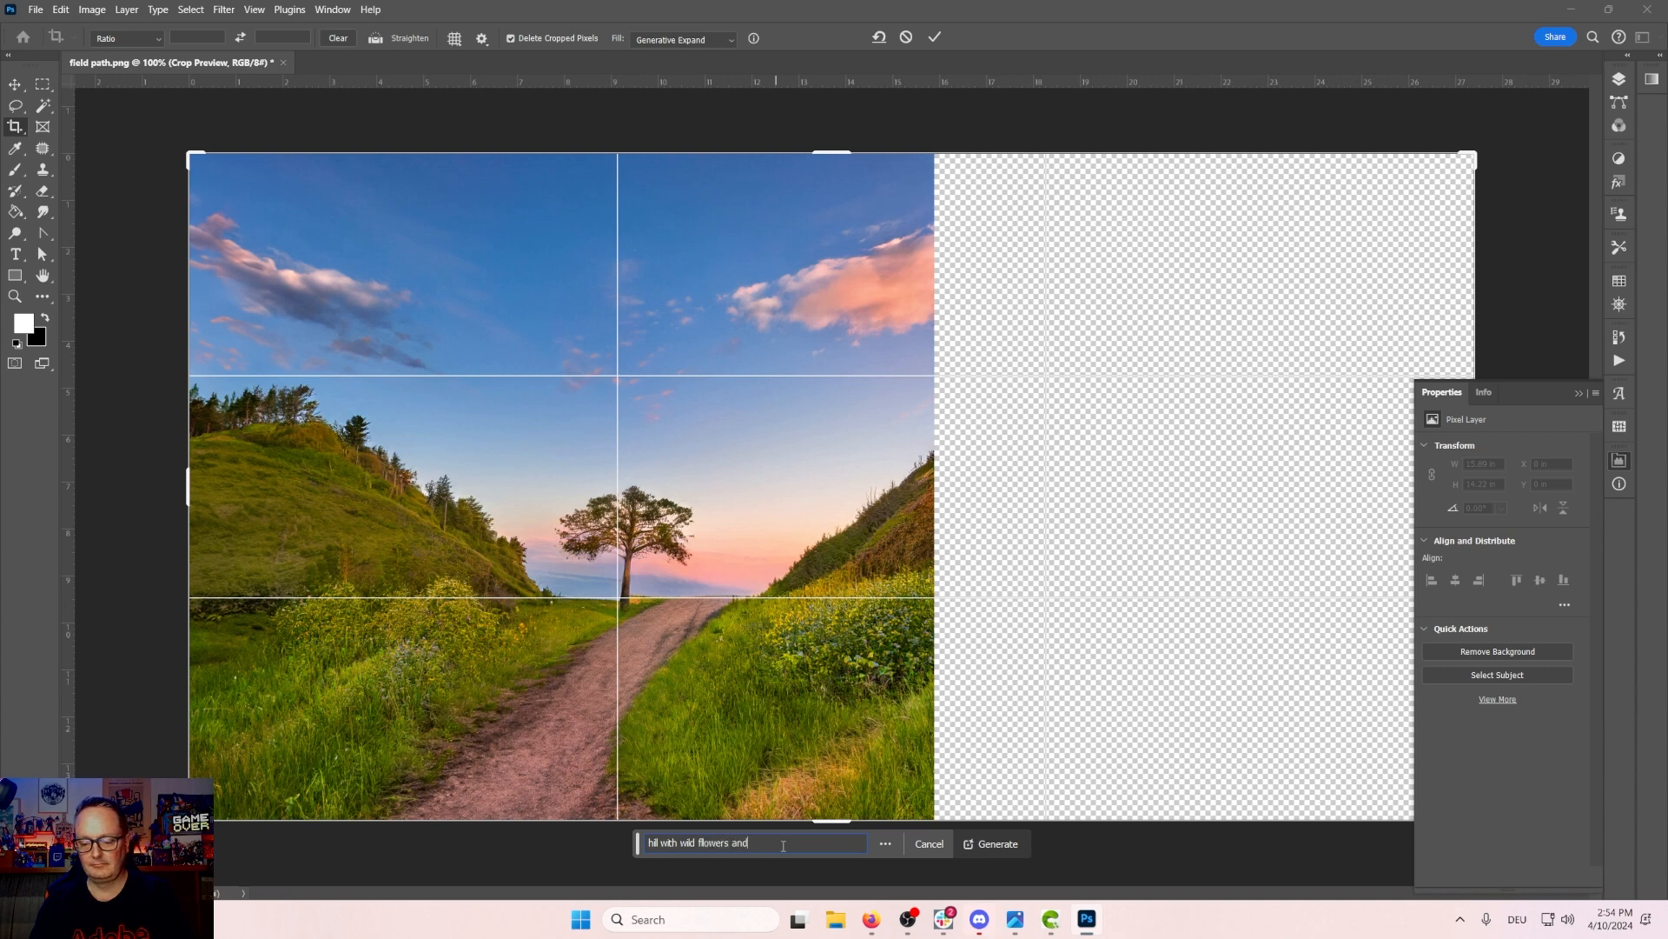
{"action": "key", "text": "Return"}
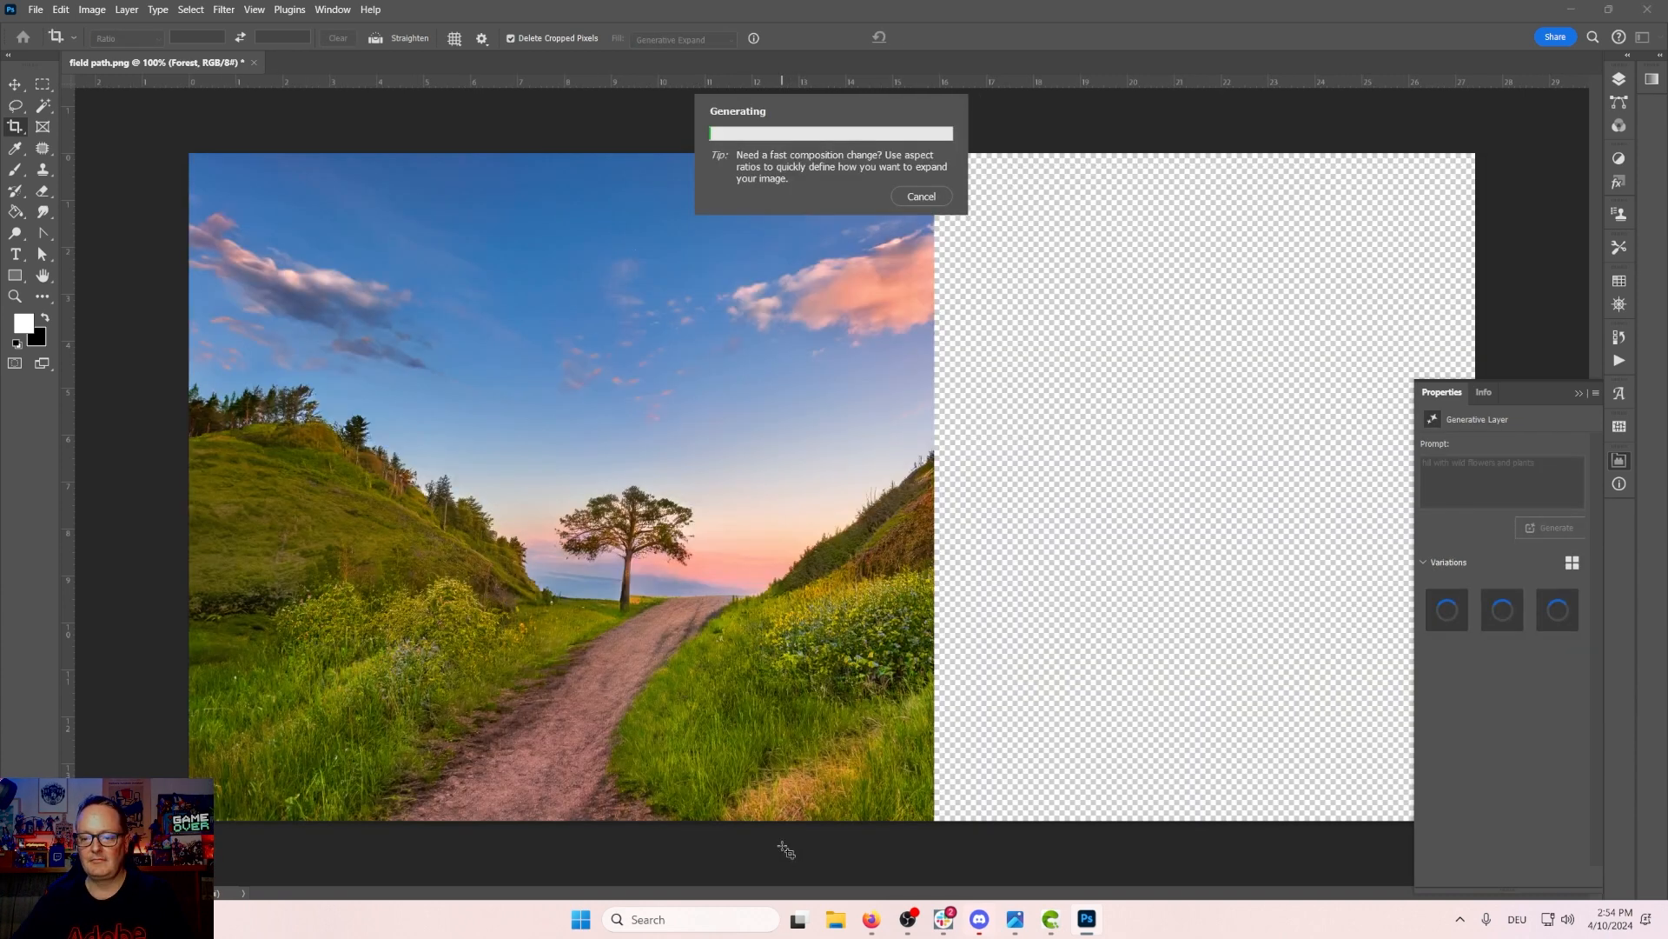
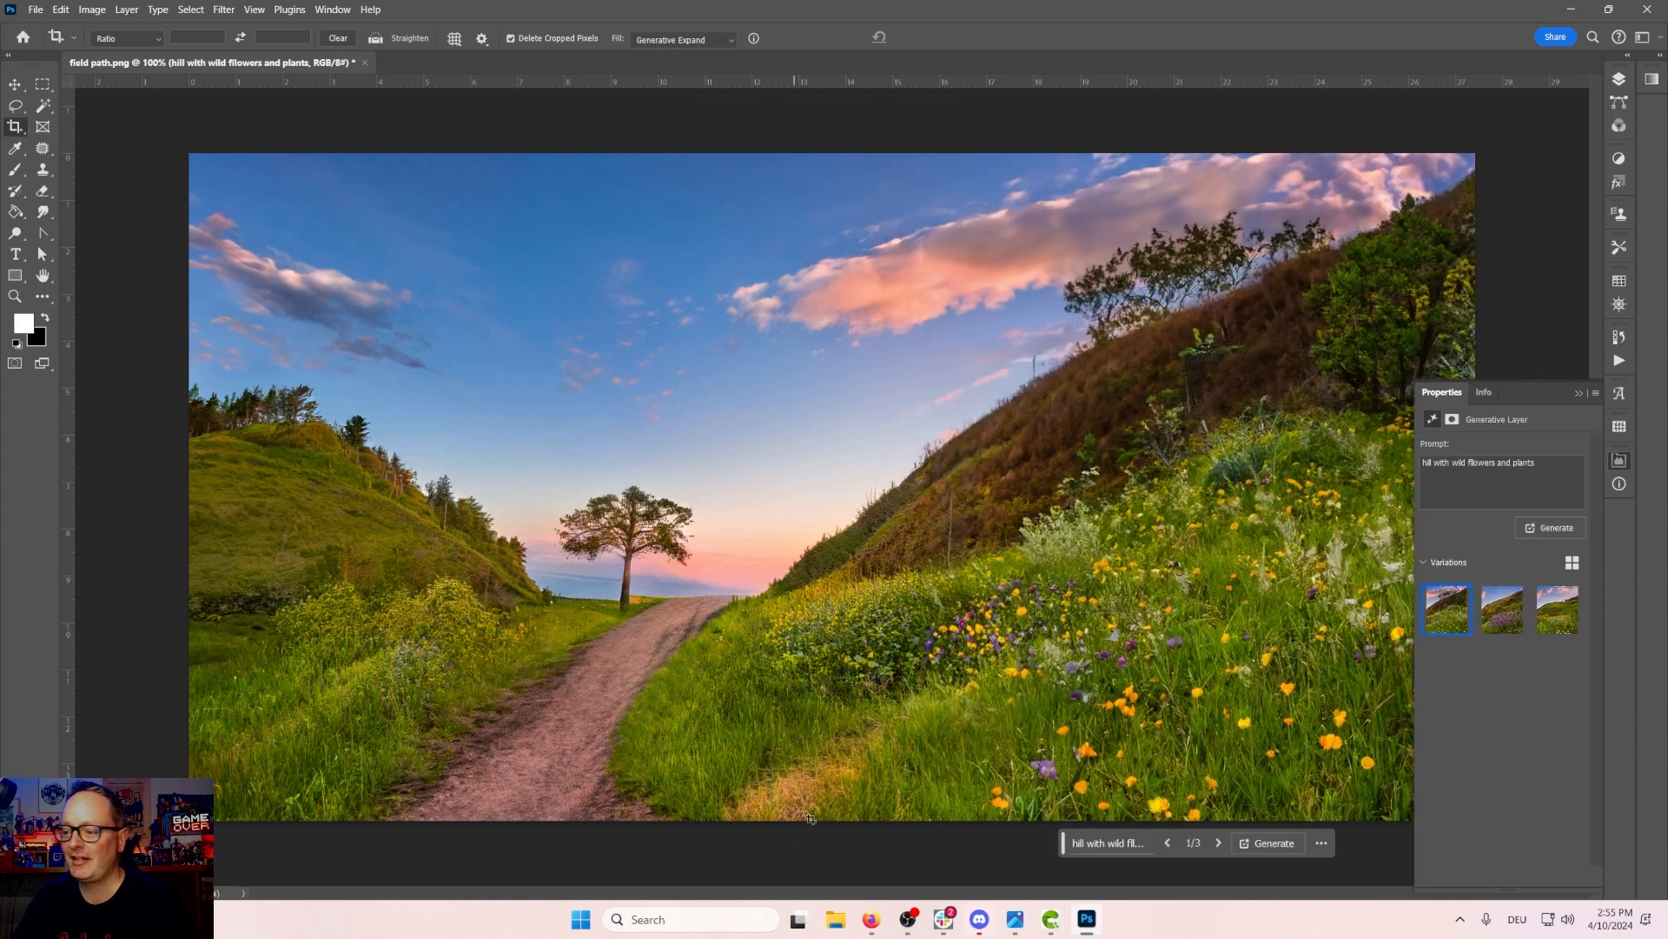
Step: Generate more variations for the right-side expansion and keep the third one
{"action": "left_click", "coordinate": [1508, 622]}
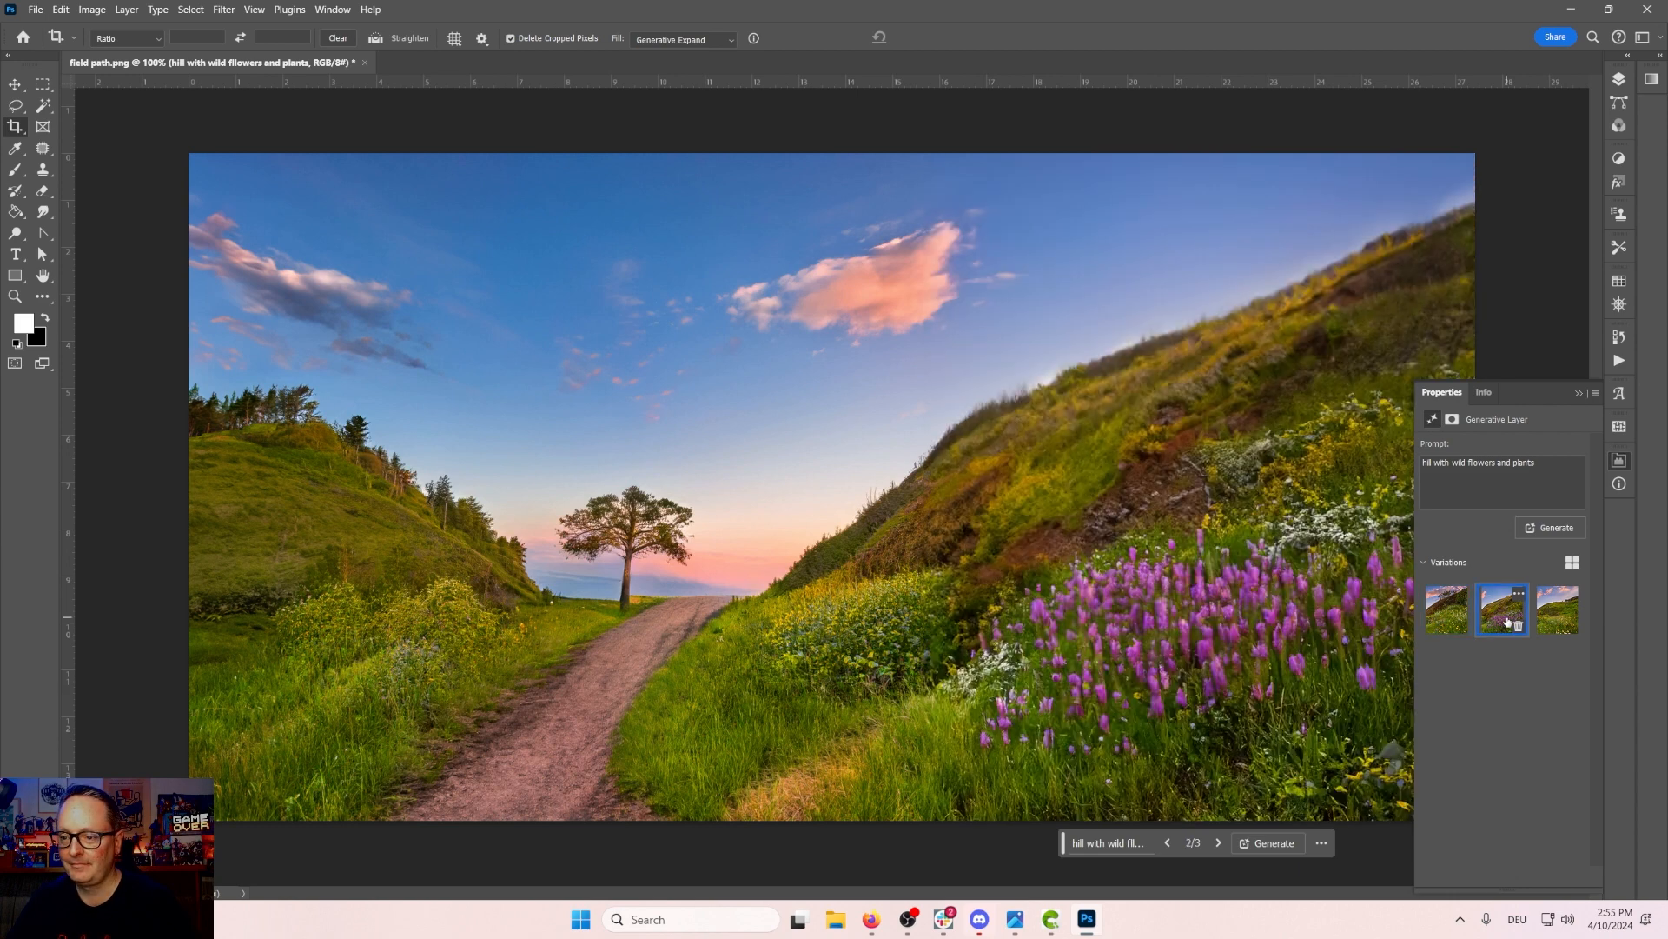
{"action": "left_click", "coordinate": [1554, 622]}
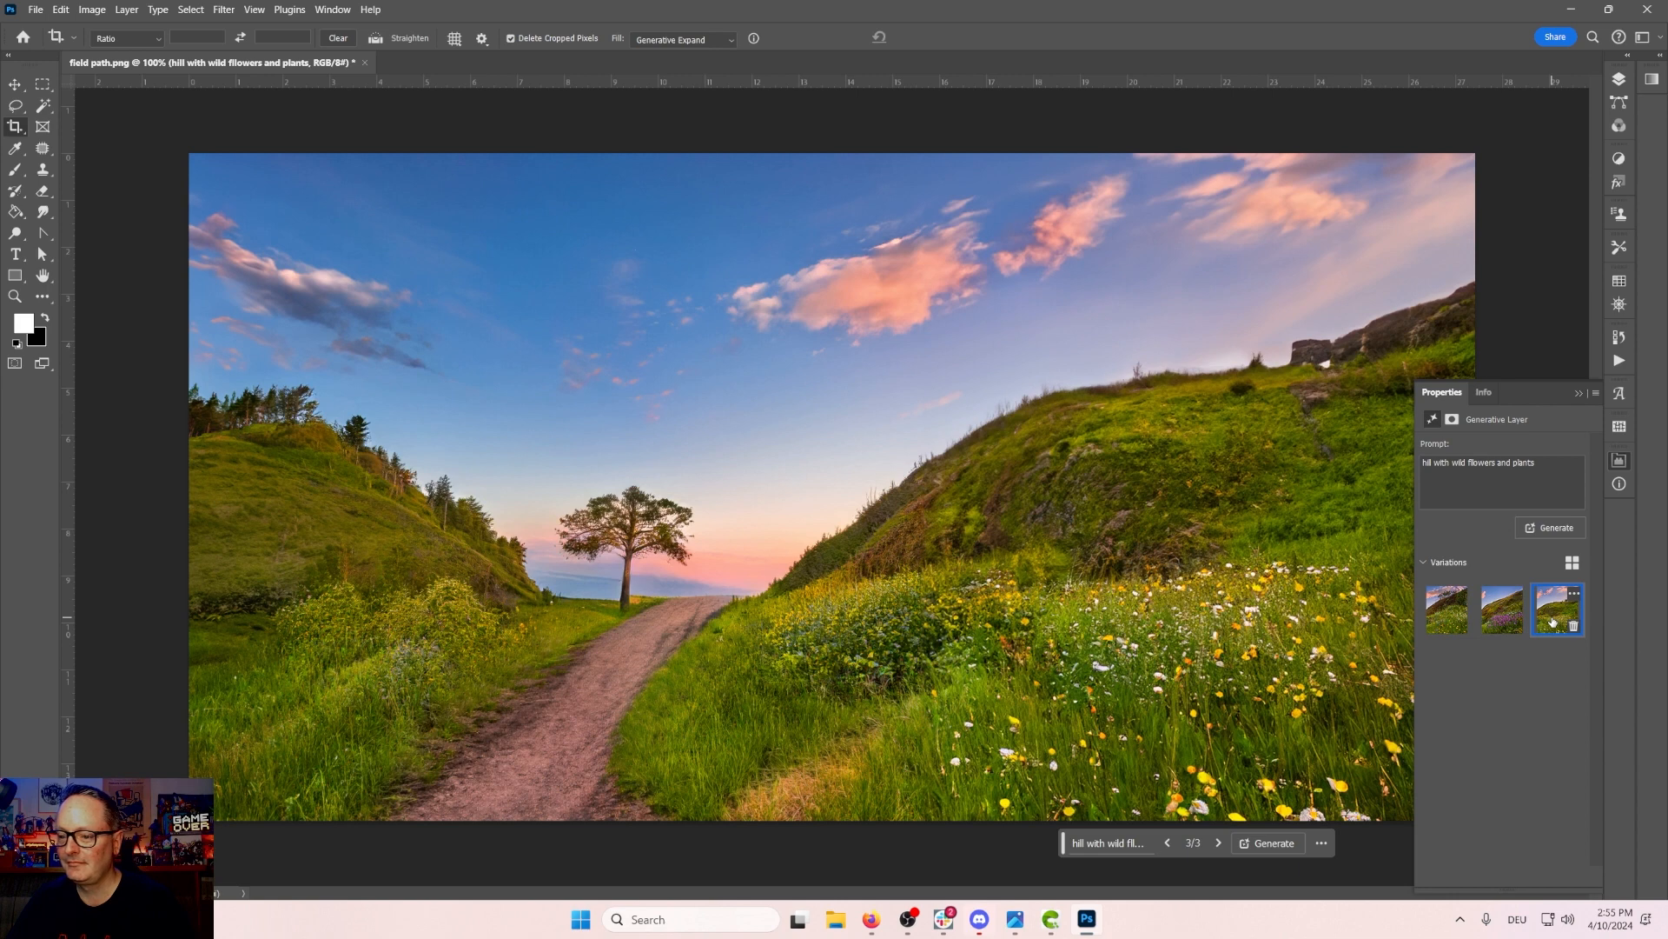
{"action": "left_click", "coordinate": [1551, 527]}
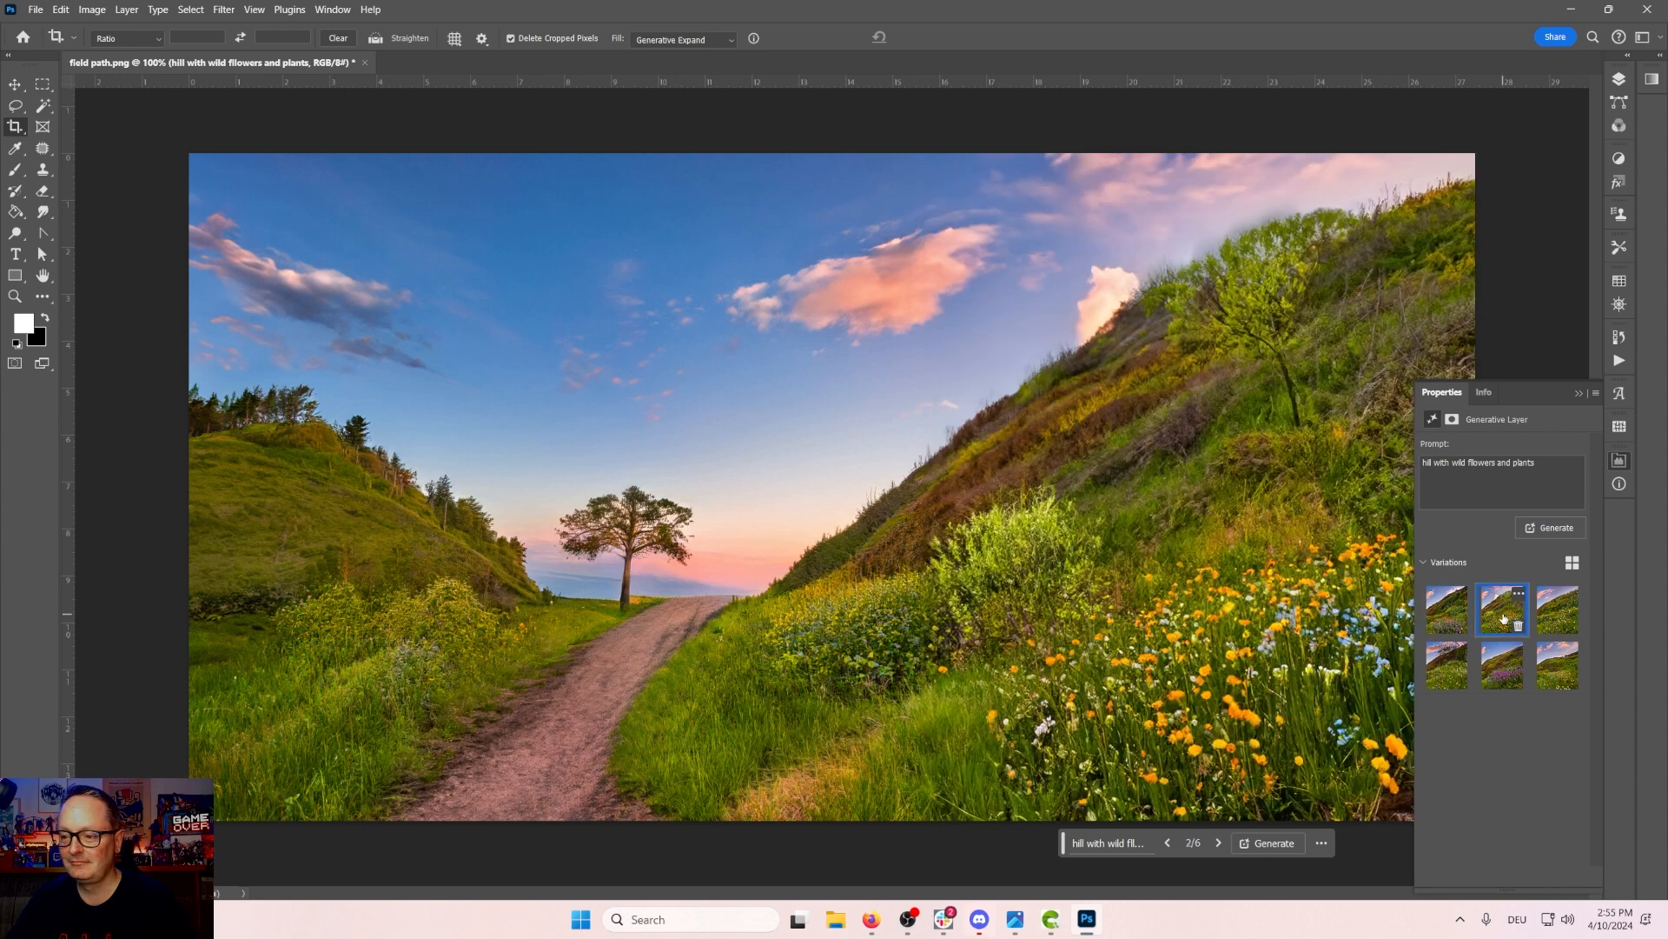
{"action": "left_click", "coordinate": [1558, 612]}
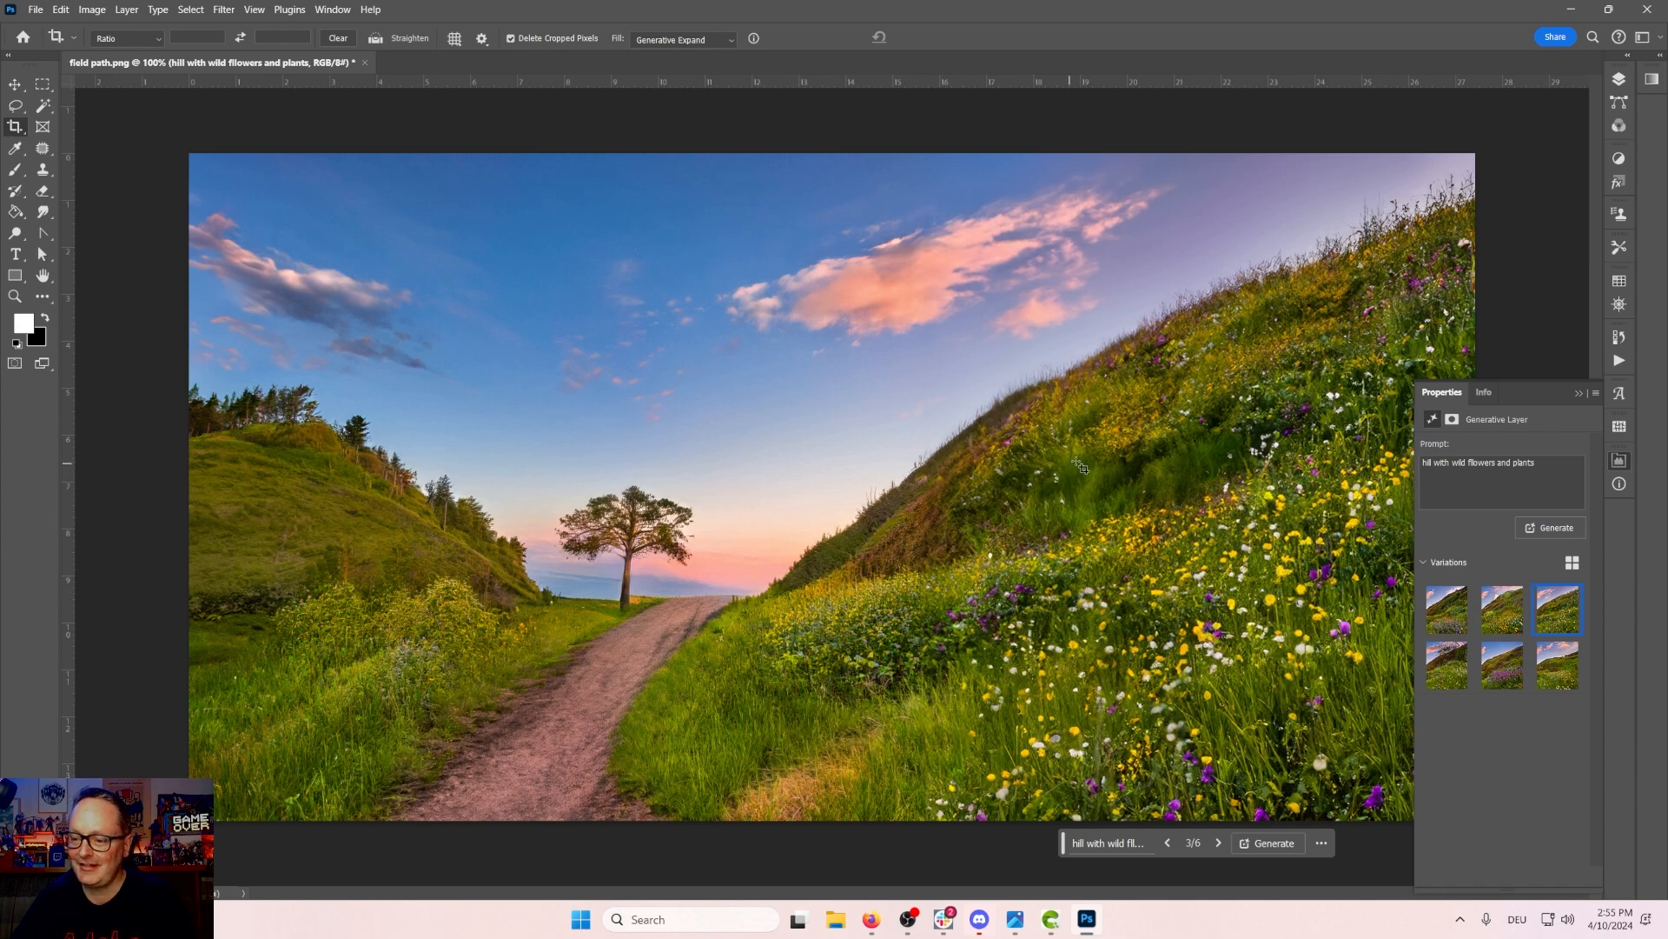
Step: Zoom in on the tree, fill a small lasso patch beside its trunk using Generative Fill without a prompt, and keep the second variation
{"action": "left_click", "coordinate": [15, 105]}
{"action": "left_click", "coordinate": [44, 172]}
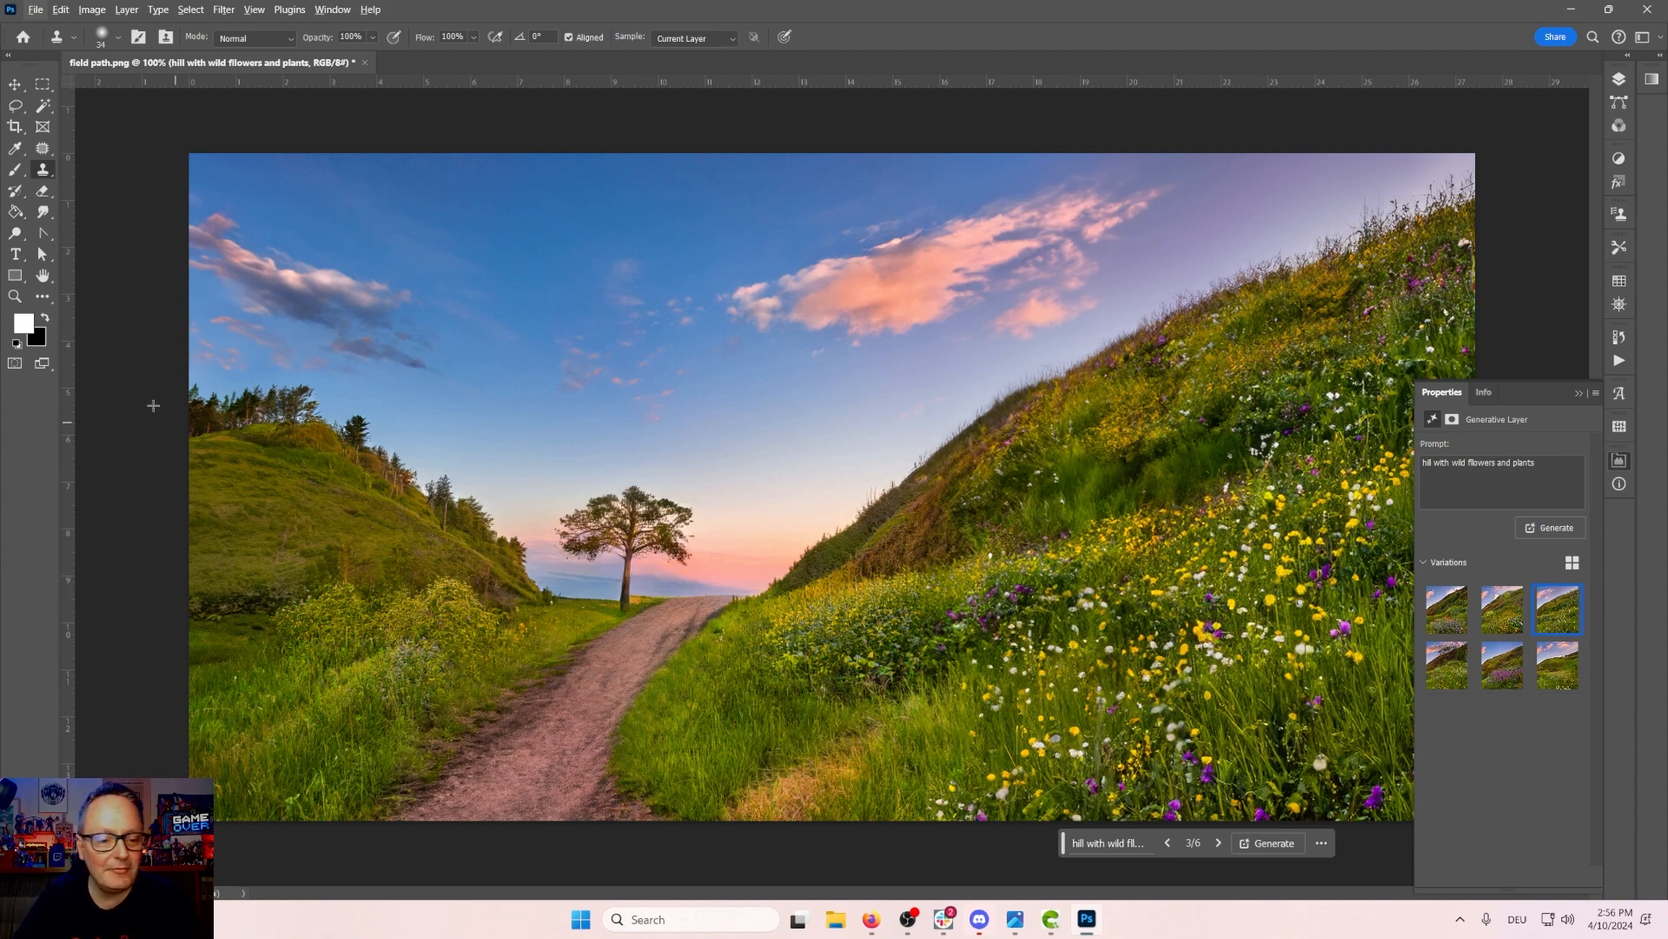
{"action": "left_click", "coordinate": [14, 296]}
{"action": "left_click", "coordinate": [633, 598]}
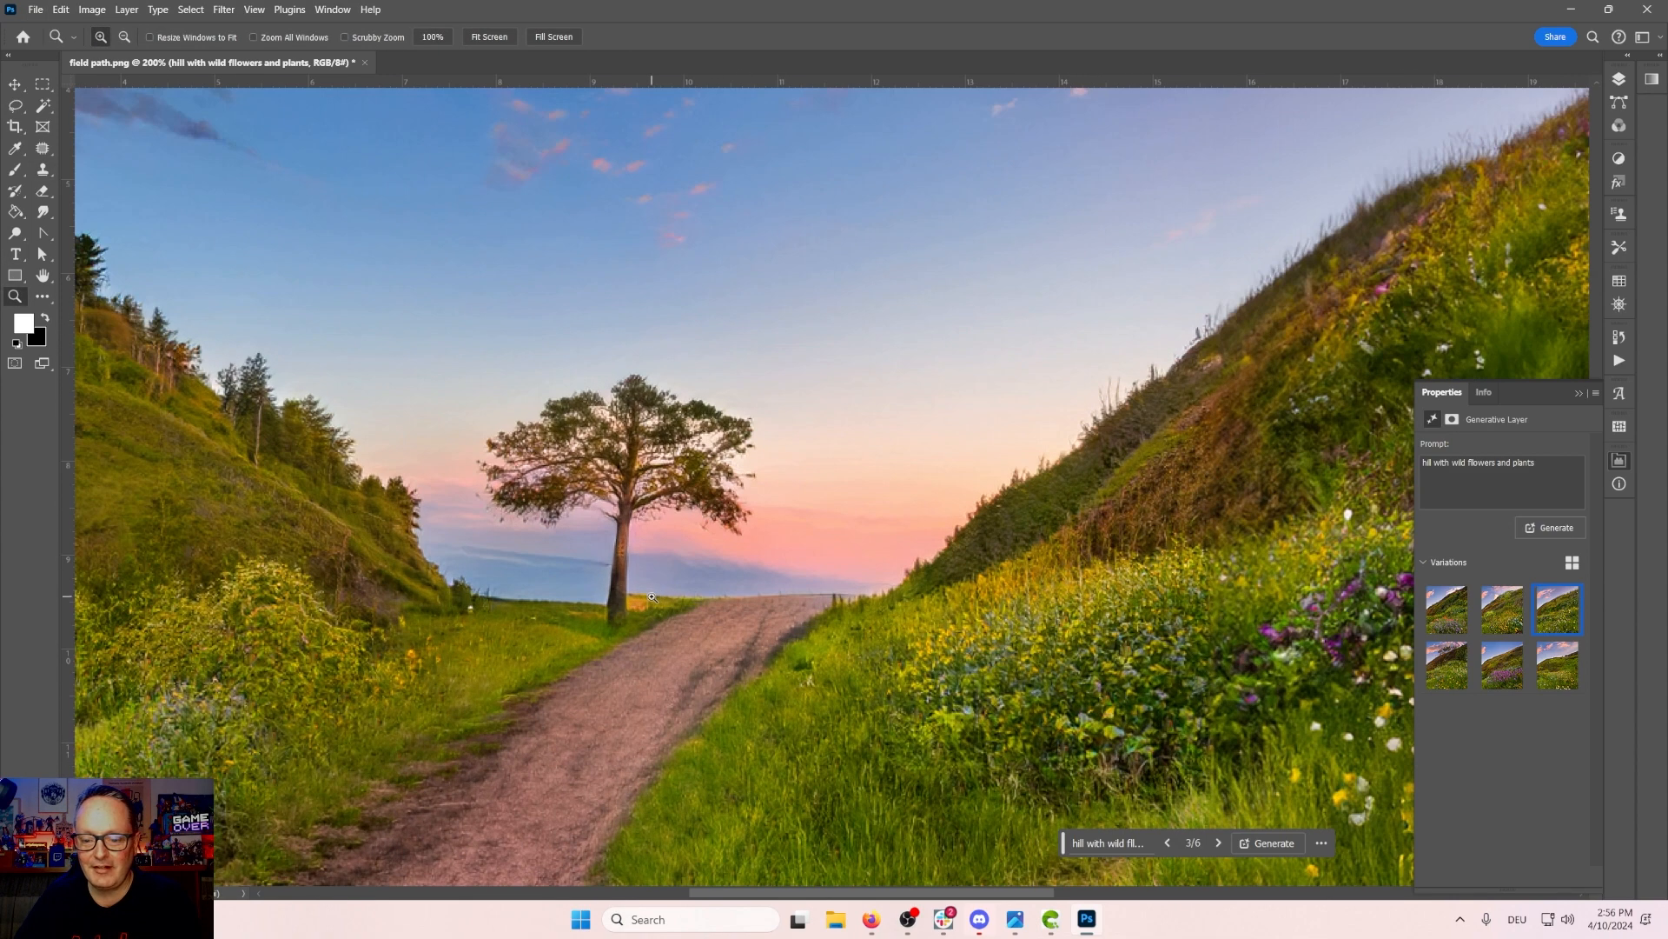
{"action": "left_click", "coordinate": [654, 596]}
{"action": "left_click", "coordinate": [653, 632]}
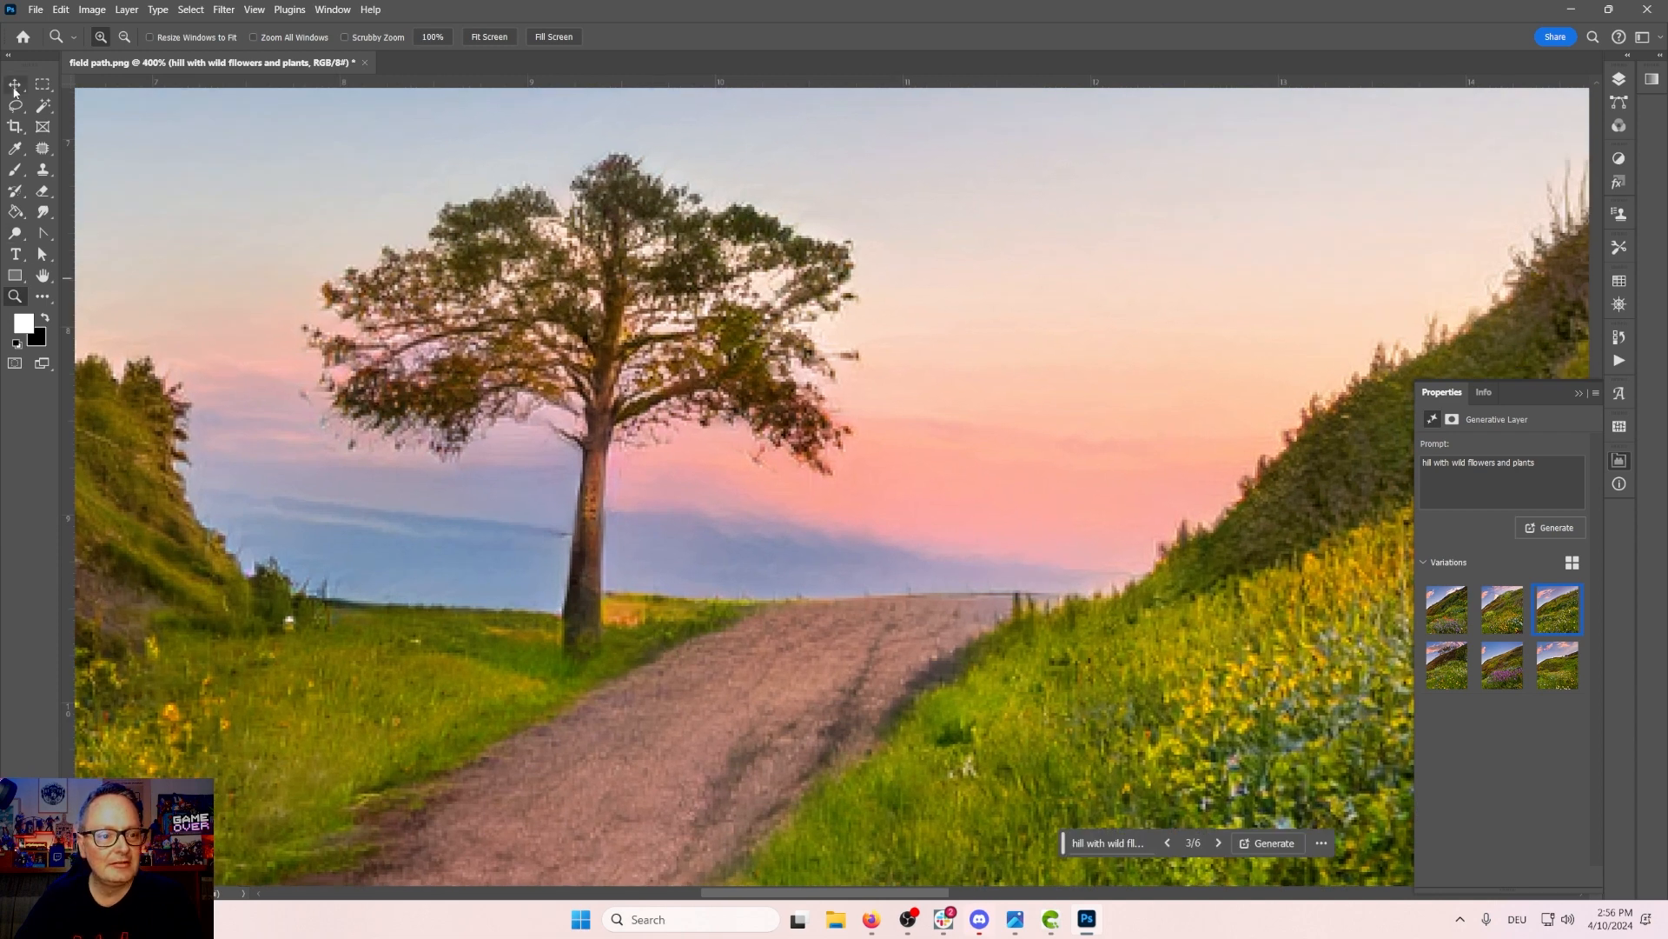
{"action": "key", "text": "l"}
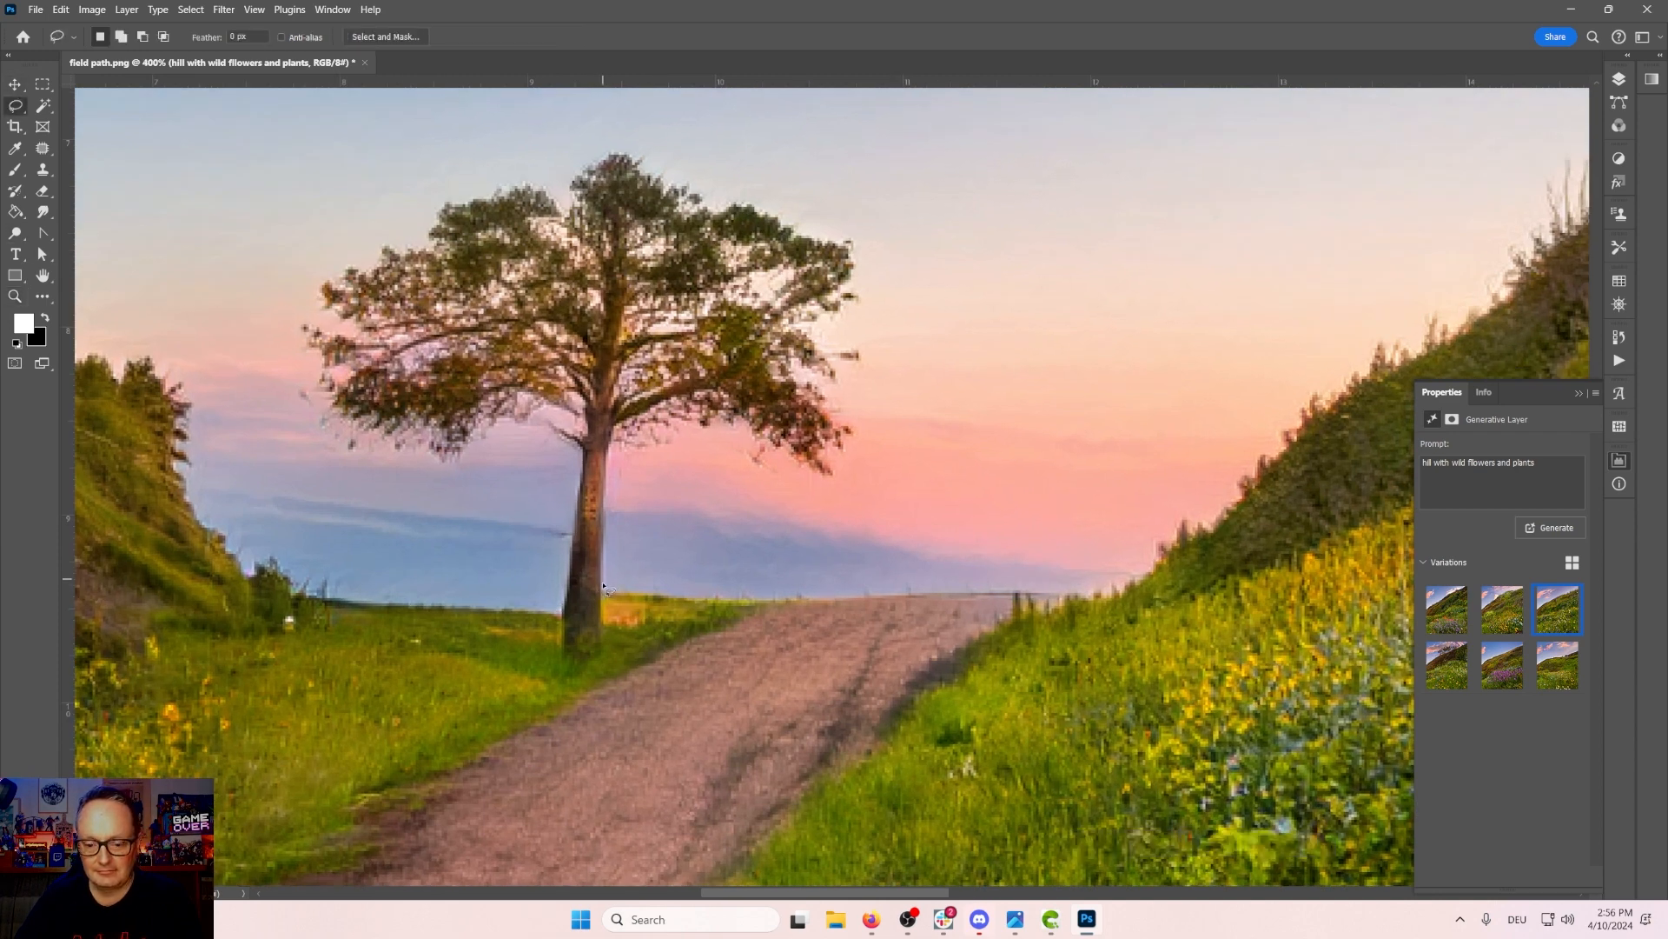
{"action": "mouse_move", "coordinate": [654, 608]}
{"action": "left_mouse_down"}
{"action": "mouse_move", "coordinate": [684, 605]}
{"action": "mouse_move", "coordinate": [647, 591]}
{"action": "mouse_move", "coordinate": [602, 606]}
{"action": "left_mouse_up"}
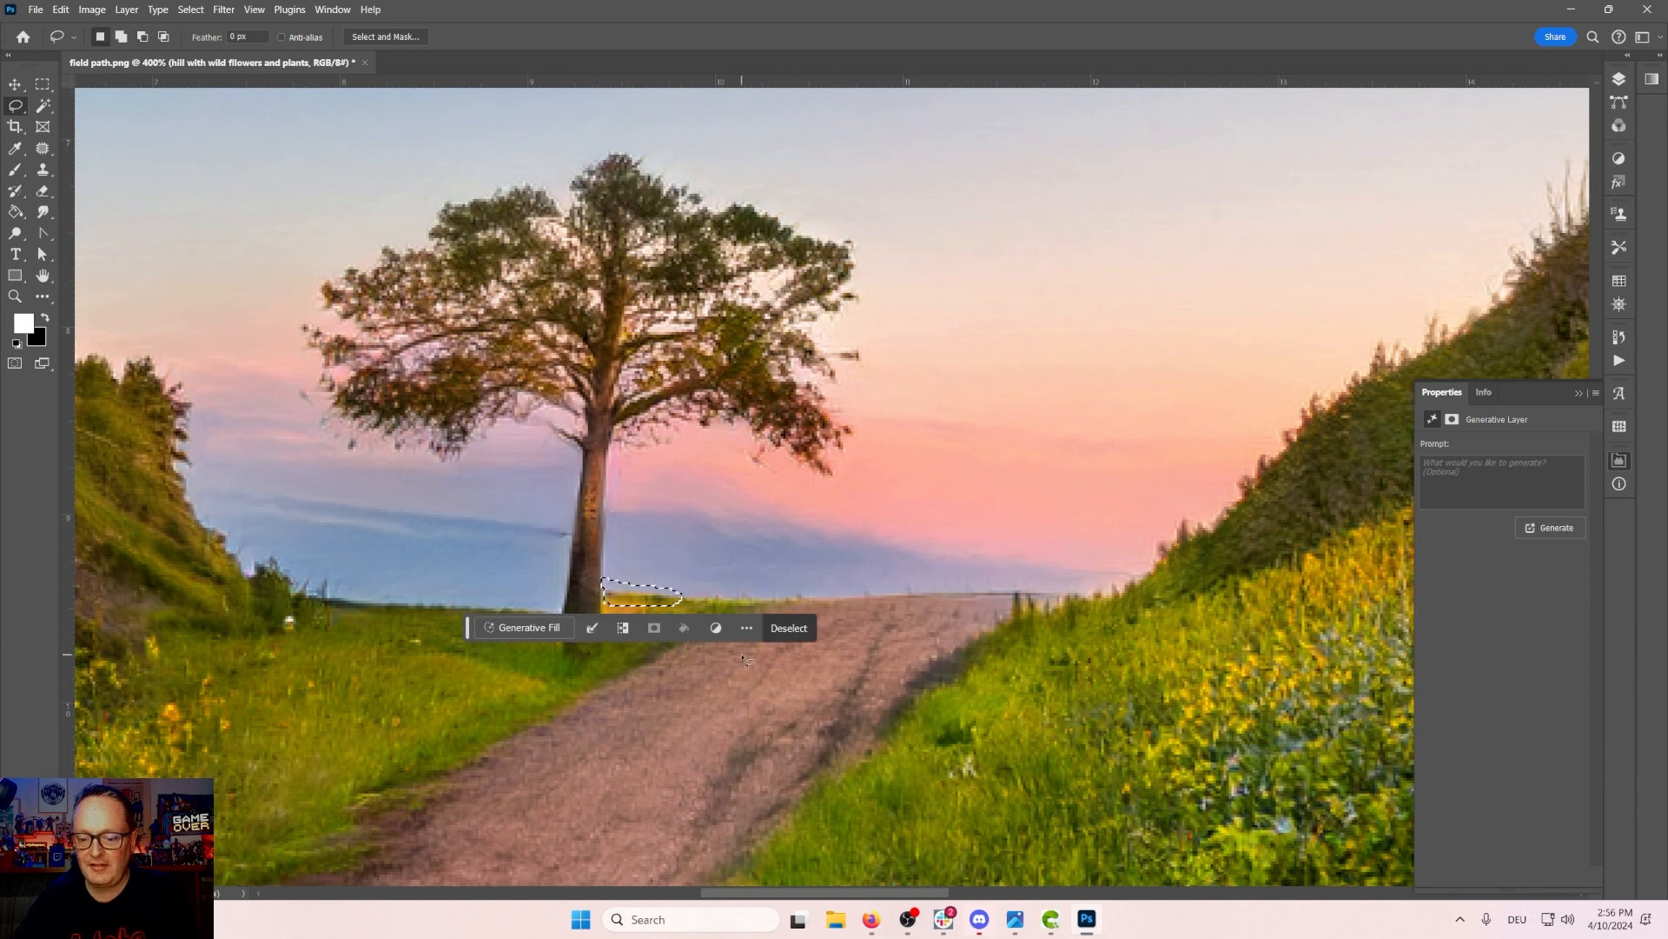
{"action": "left_click", "coordinate": [1470, 481]}
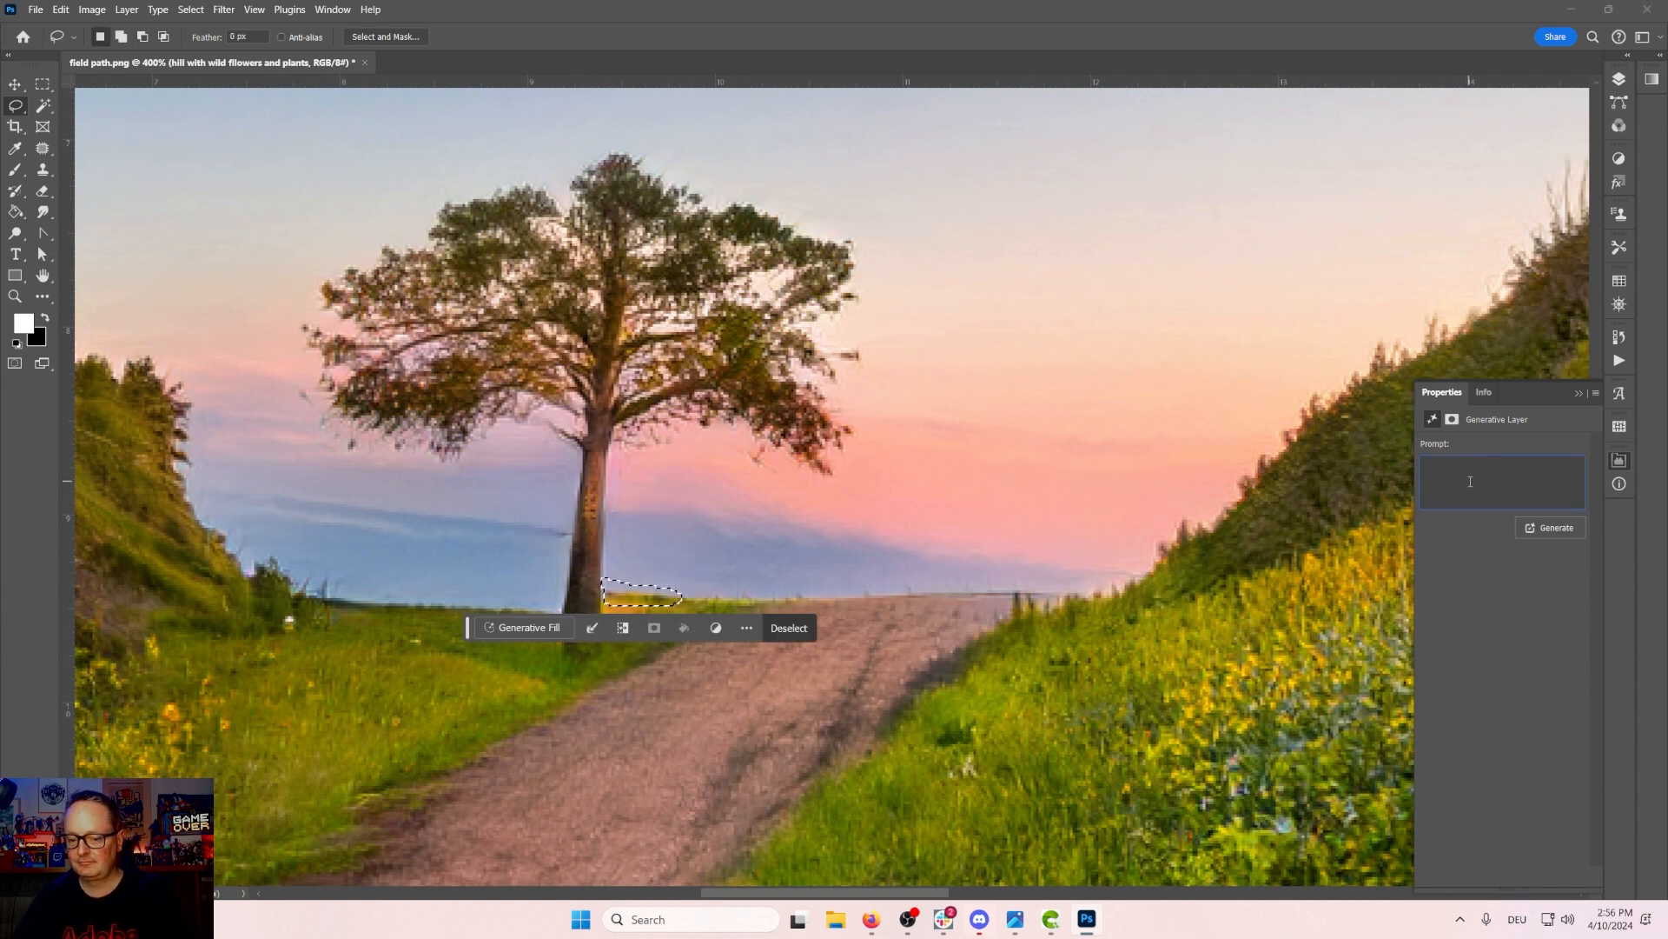
{"action": "left_click", "coordinate": [1550, 527]}
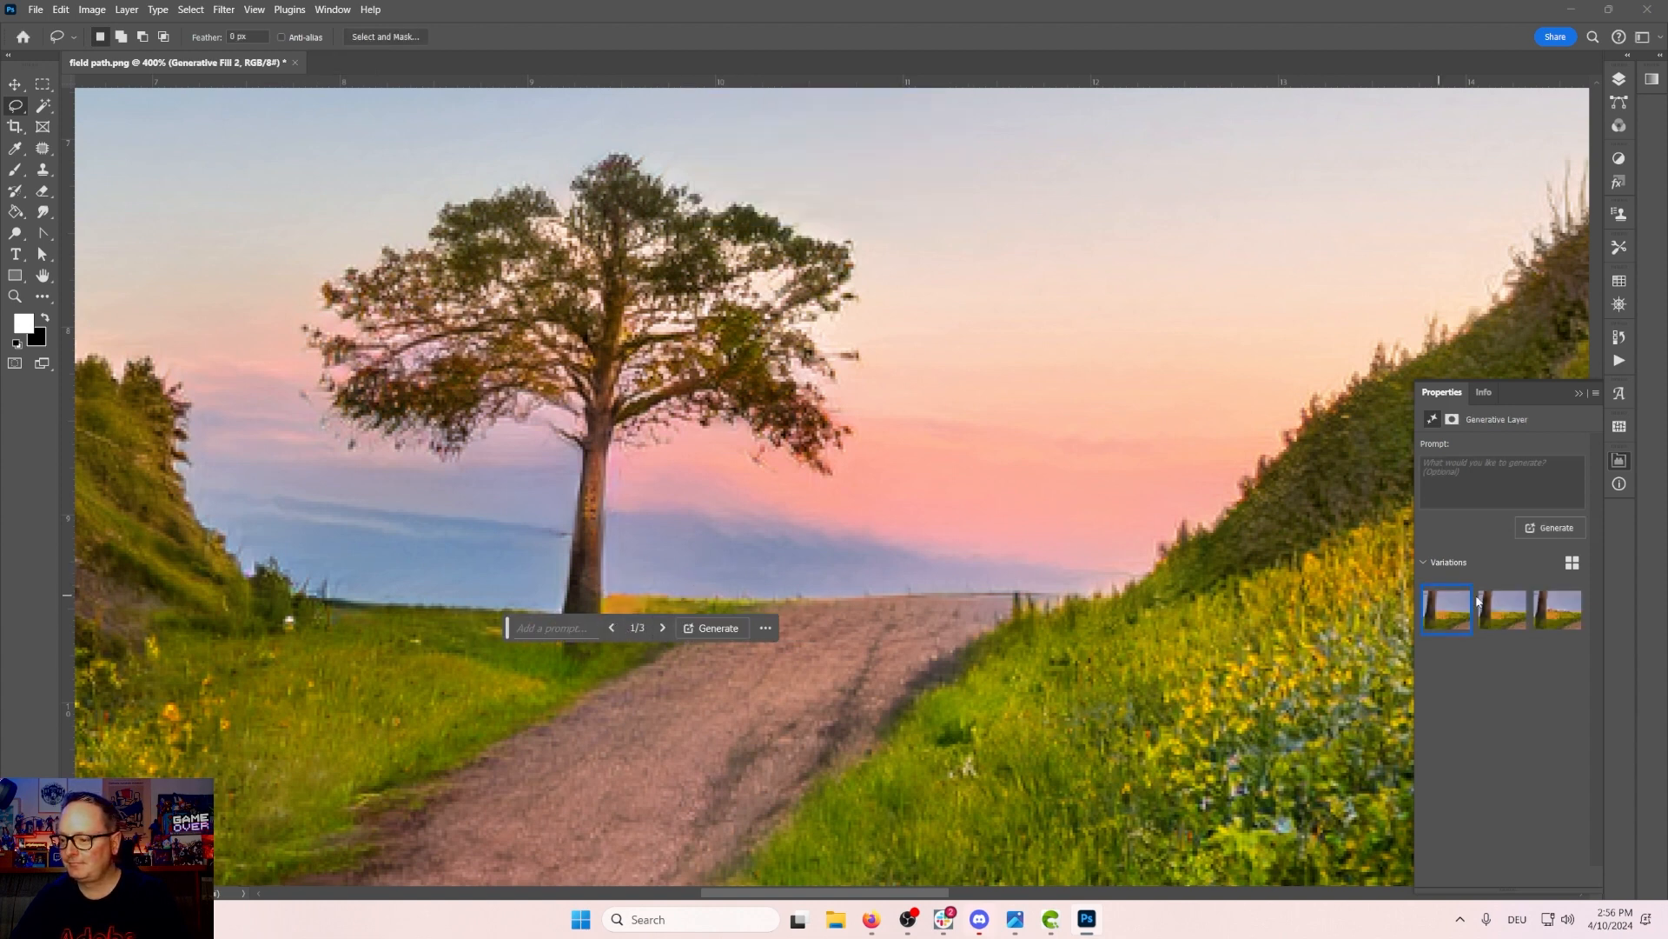
{"action": "left_click", "coordinate": [1505, 611]}
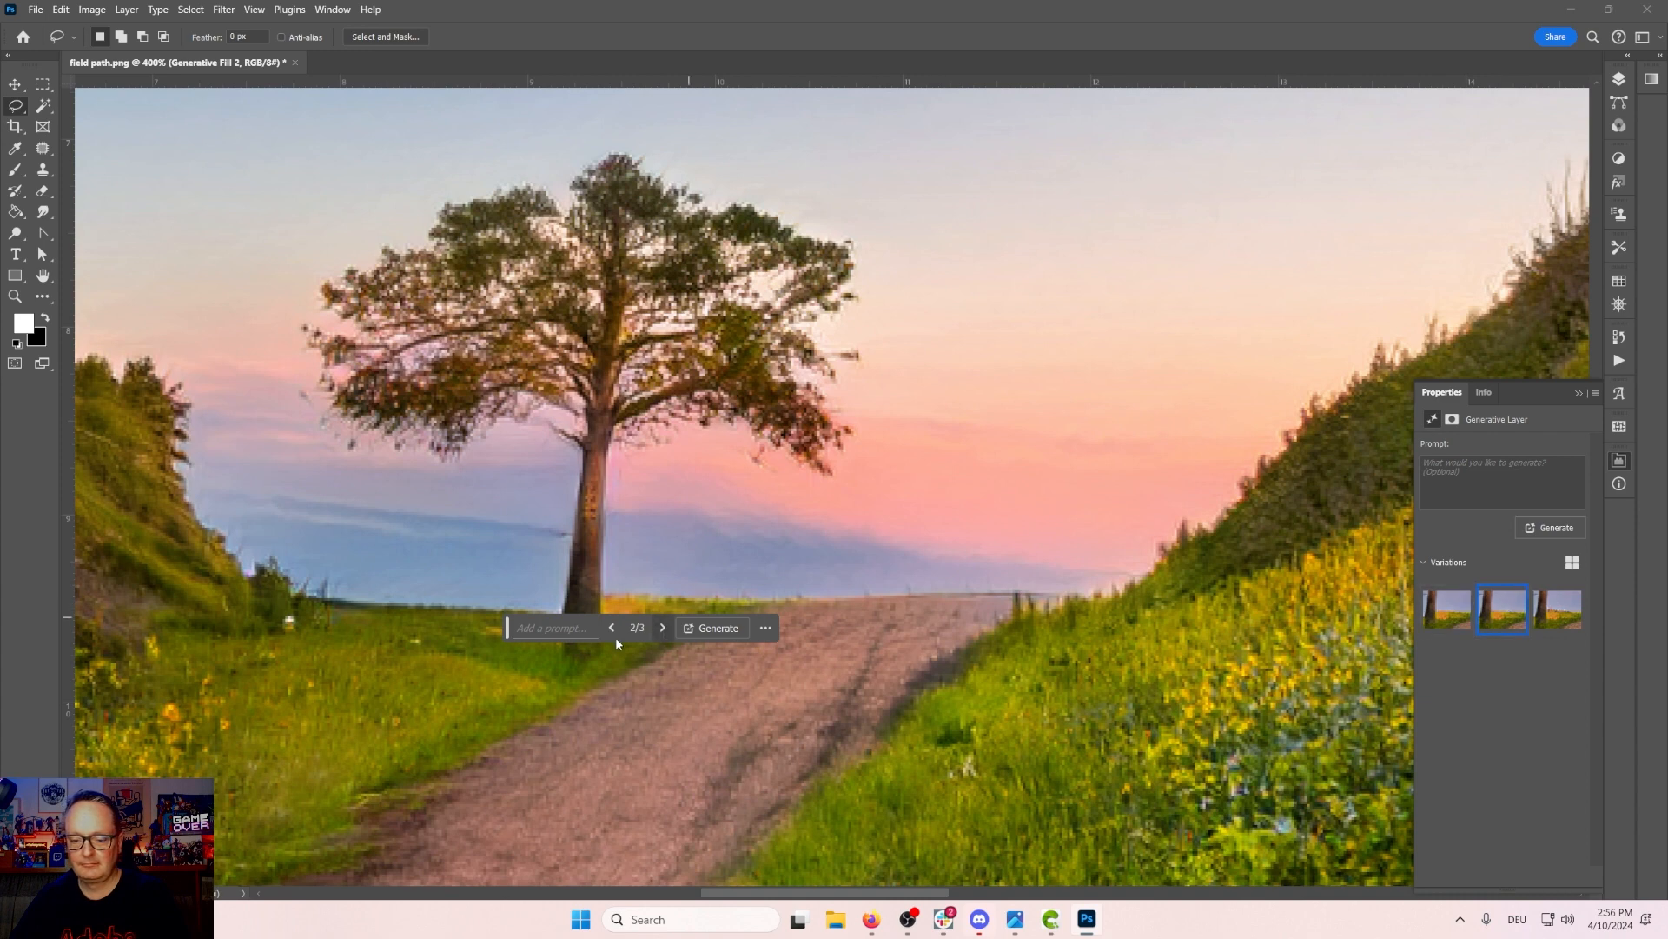
{"action": "mouse_move", "coordinate": [507, 628]}
{"action": "left_mouse_down"}
{"action": "mouse_move", "coordinate": [633, 769]}
{"action": "mouse_move", "coordinate": [633, 753]}
{"action": "left_mouse_up"}
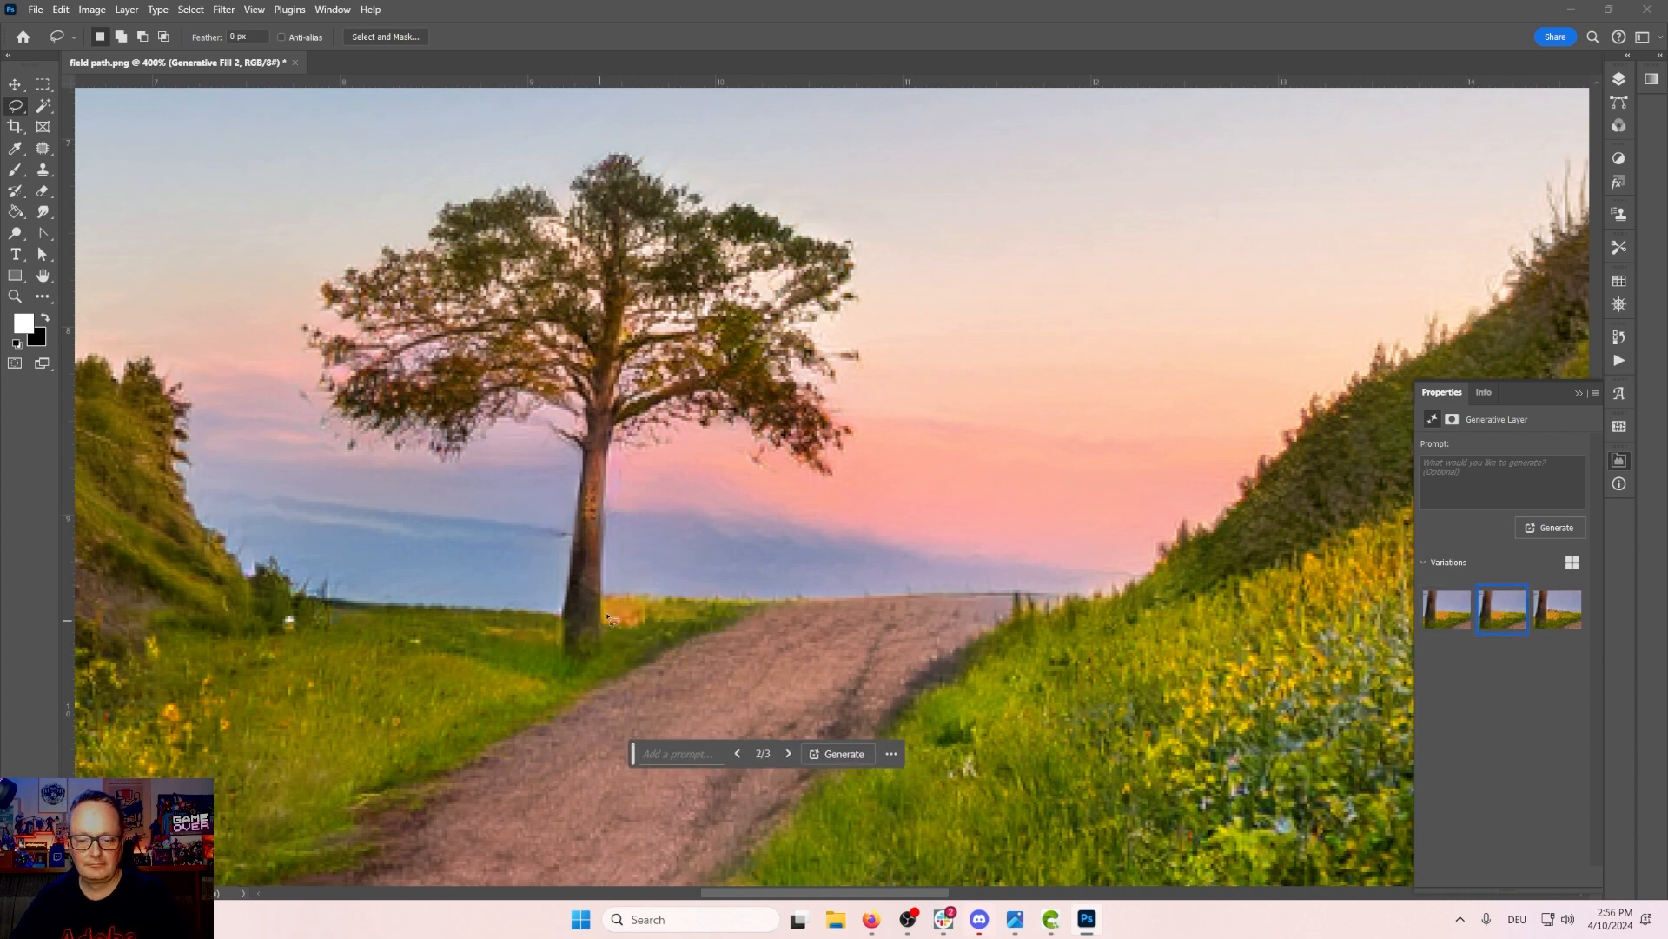
Step: Lasso the strip right of the tree trunk, generate it with the prompt "remove", pick the third variation and move the bar aside
{"action": "mouse_move", "coordinate": [602, 586]}
{"action": "left_mouse_down"}
{"action": "mouse_move", "coordinate": [611, 619]}
{"action": "mouse_move", "coordinate": [793, 592]}
{"action": "mouse_move", "coordinate": [609, 596]}
{"action": "left_mouse_up"}
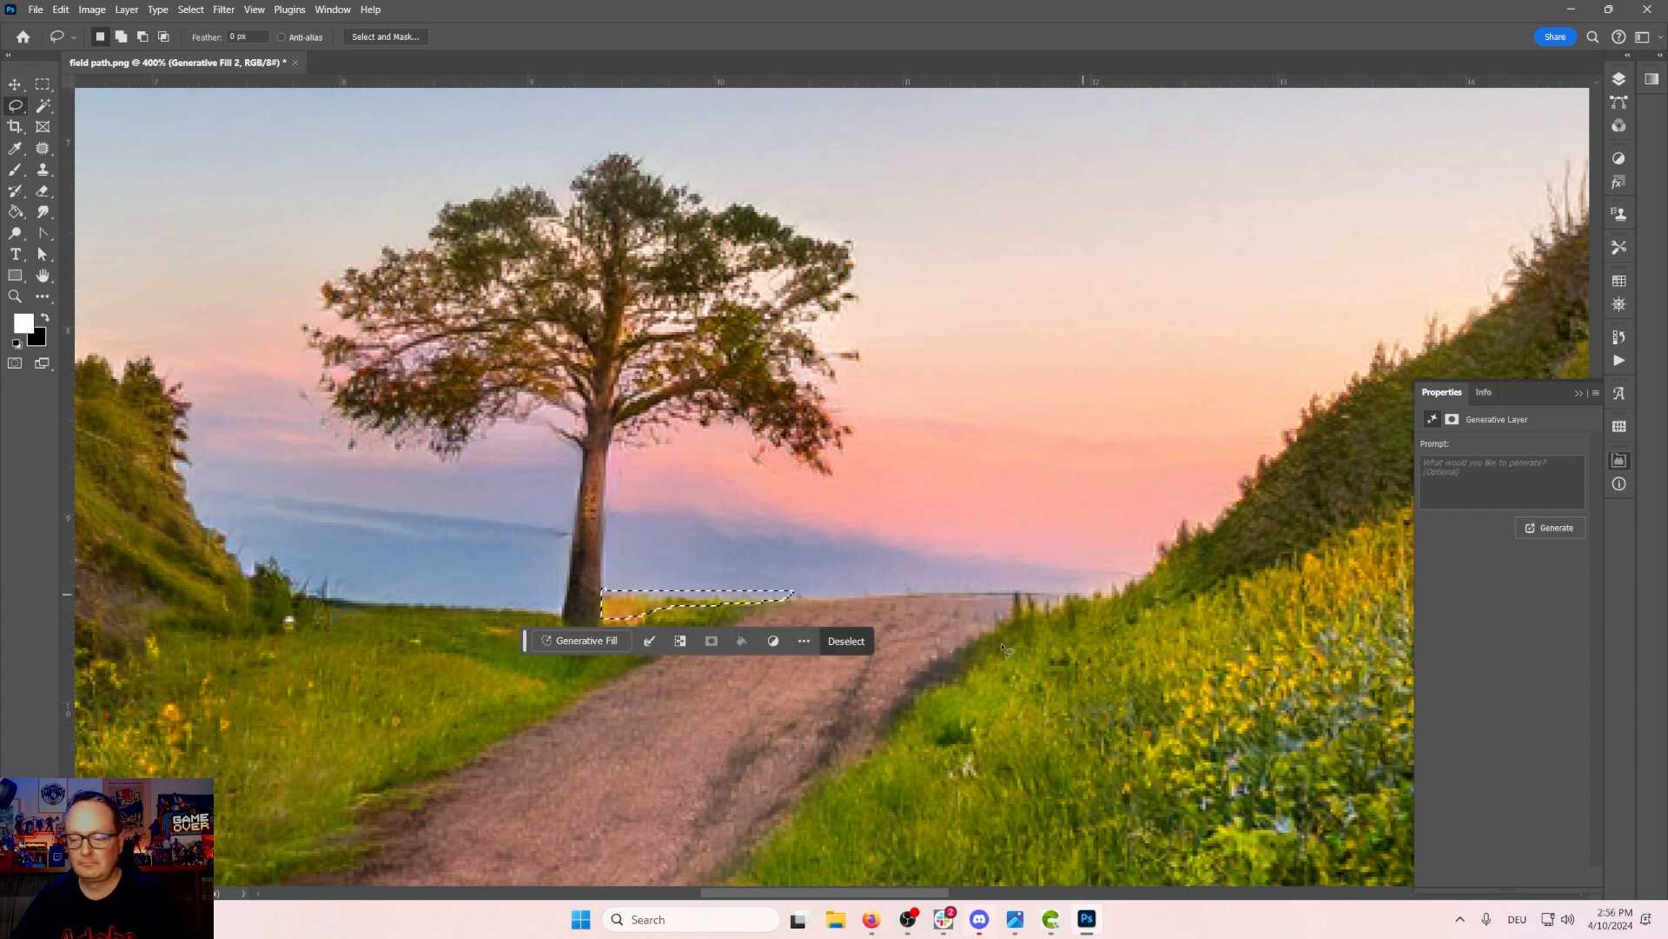
{"action": "left_click", "coordinate": [1537, 469]}
{"action": "type", "text": "remove"}
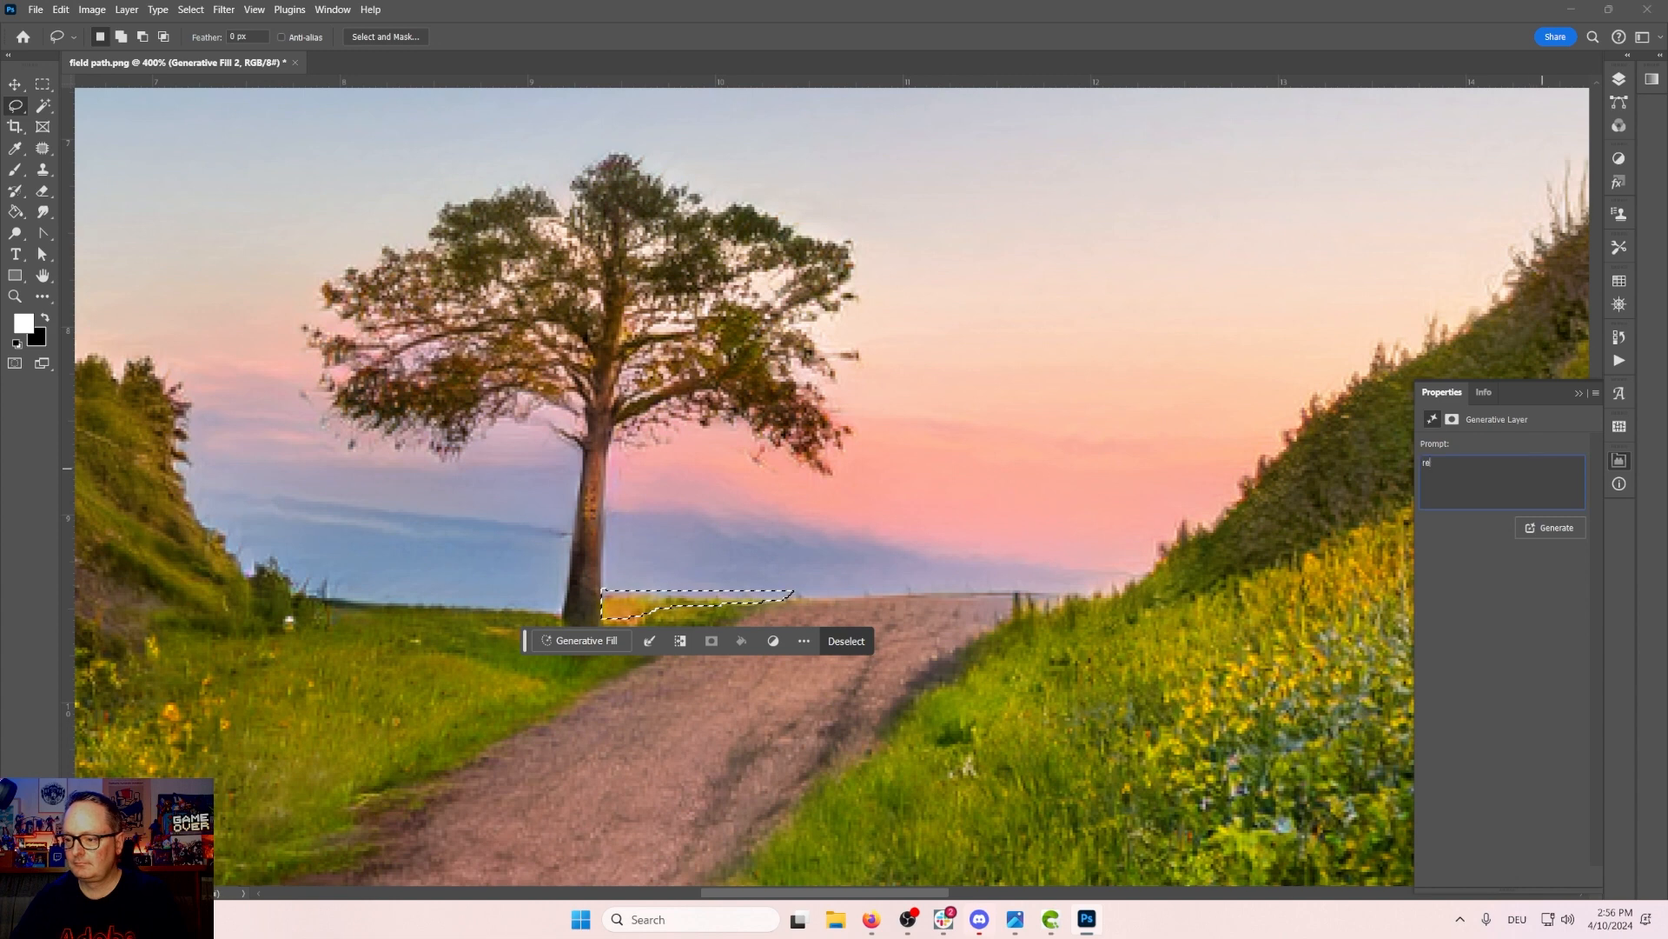
{"action": "key", "text": "Return"}
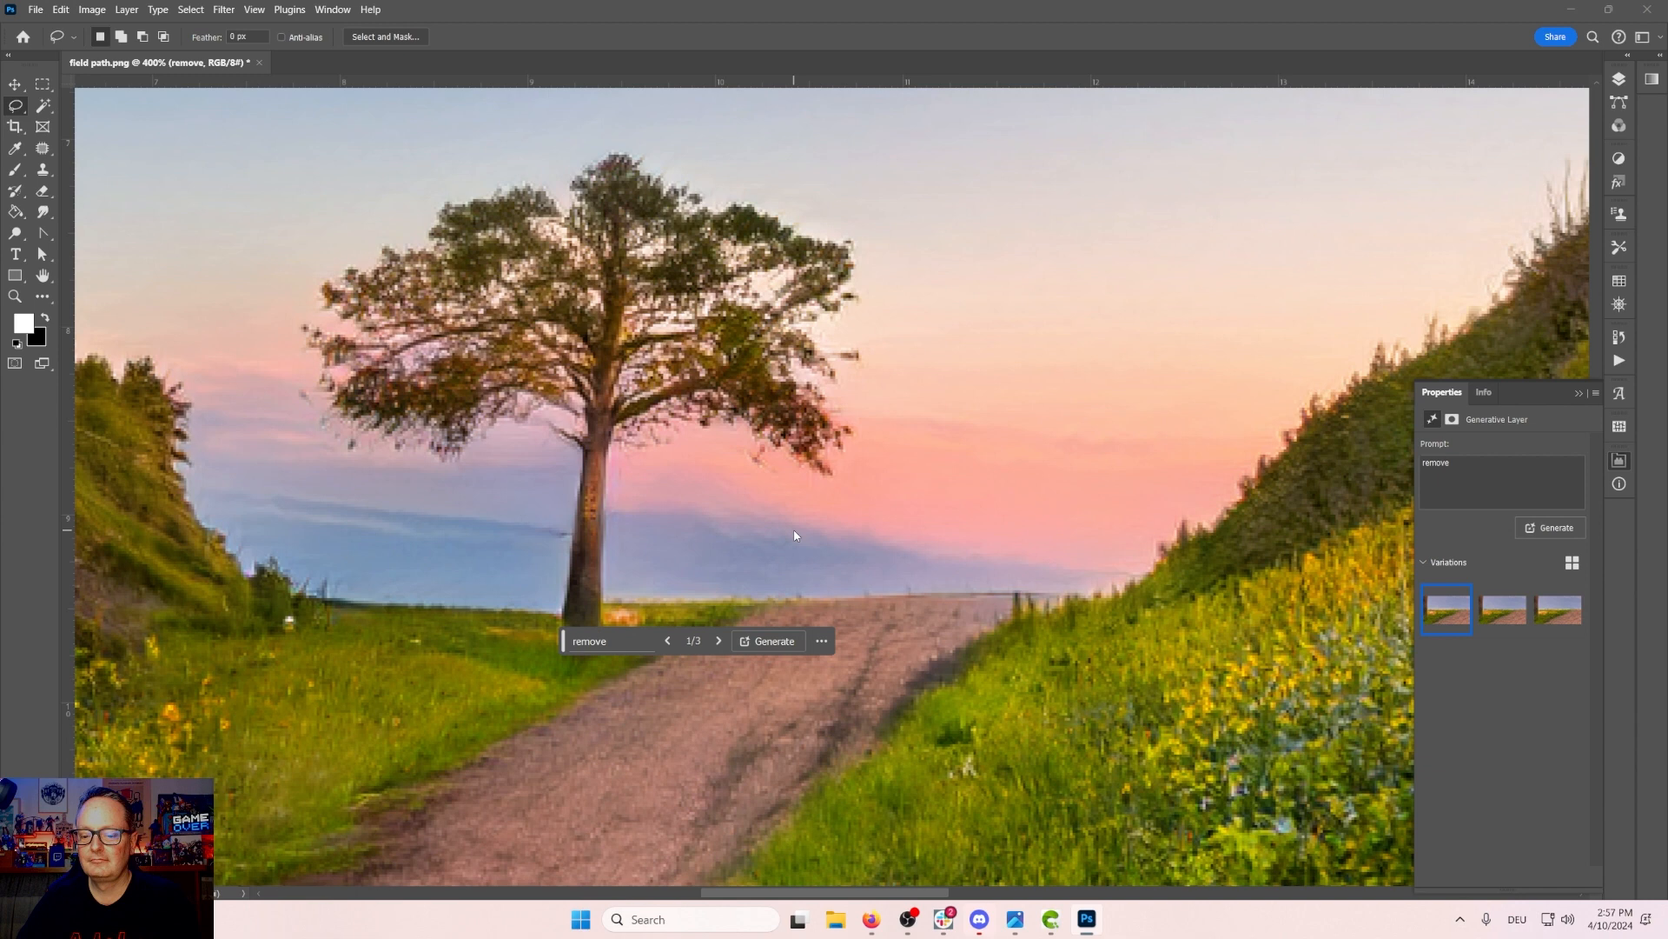
{"action": "left_click", "coordinate": [1515, 619]}
{"action": "left_click", "coordinate": [1561, 613]}
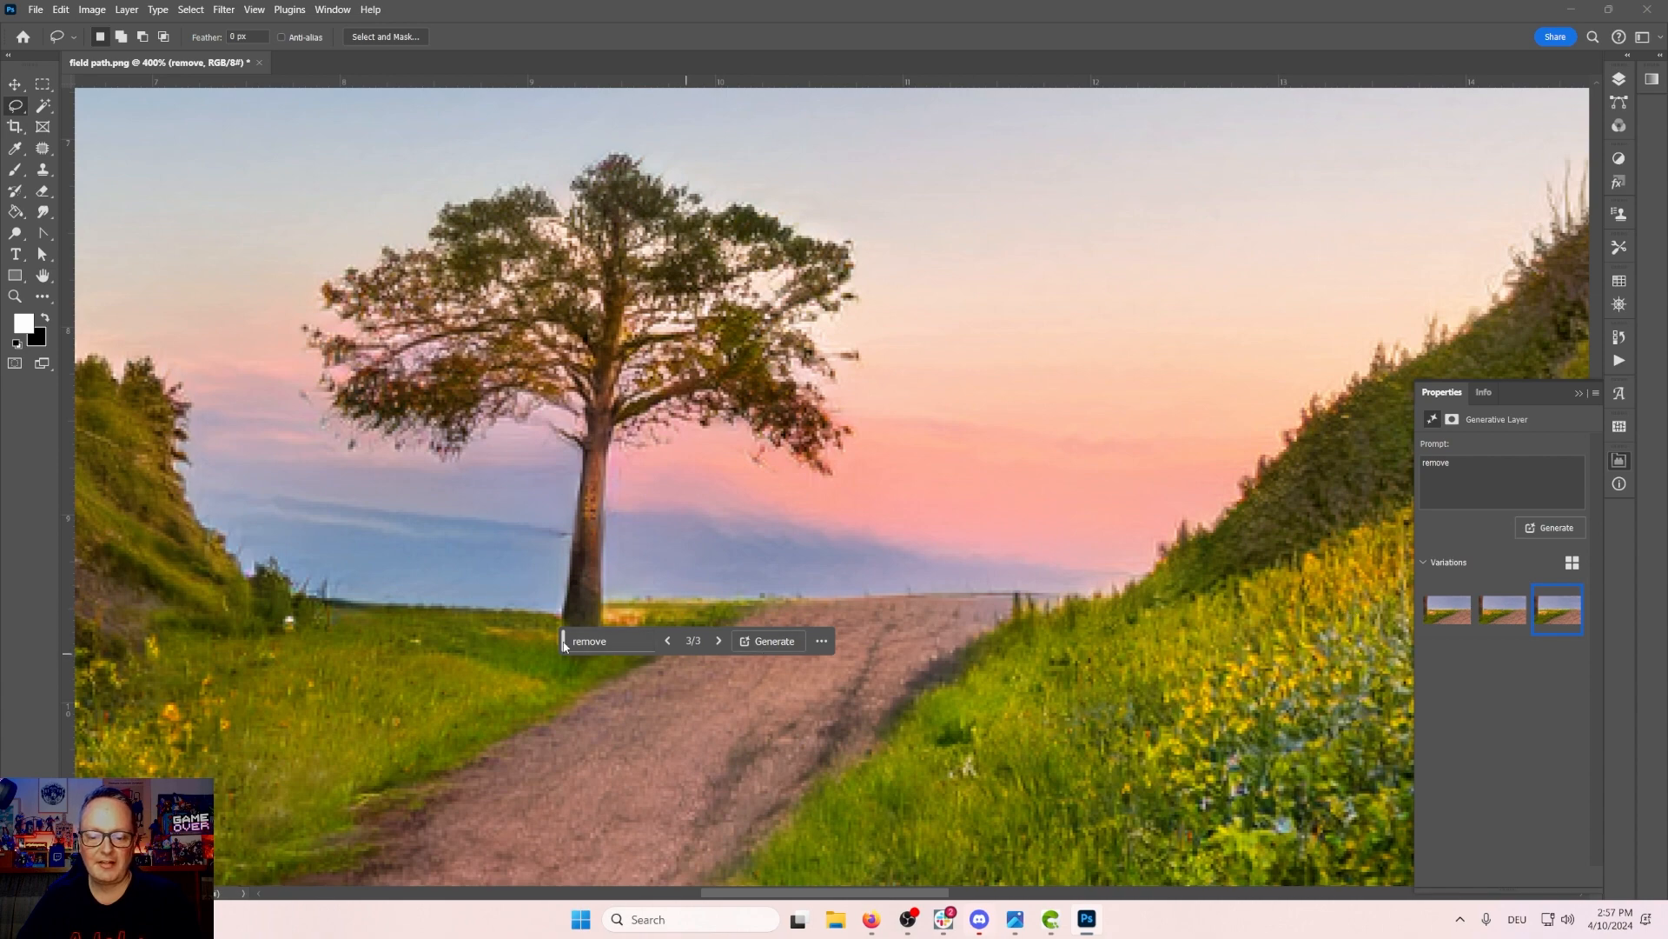
{"action": "left_click_drag", "start_coordinate": [564, 642], "coordinate": [635, 802]}
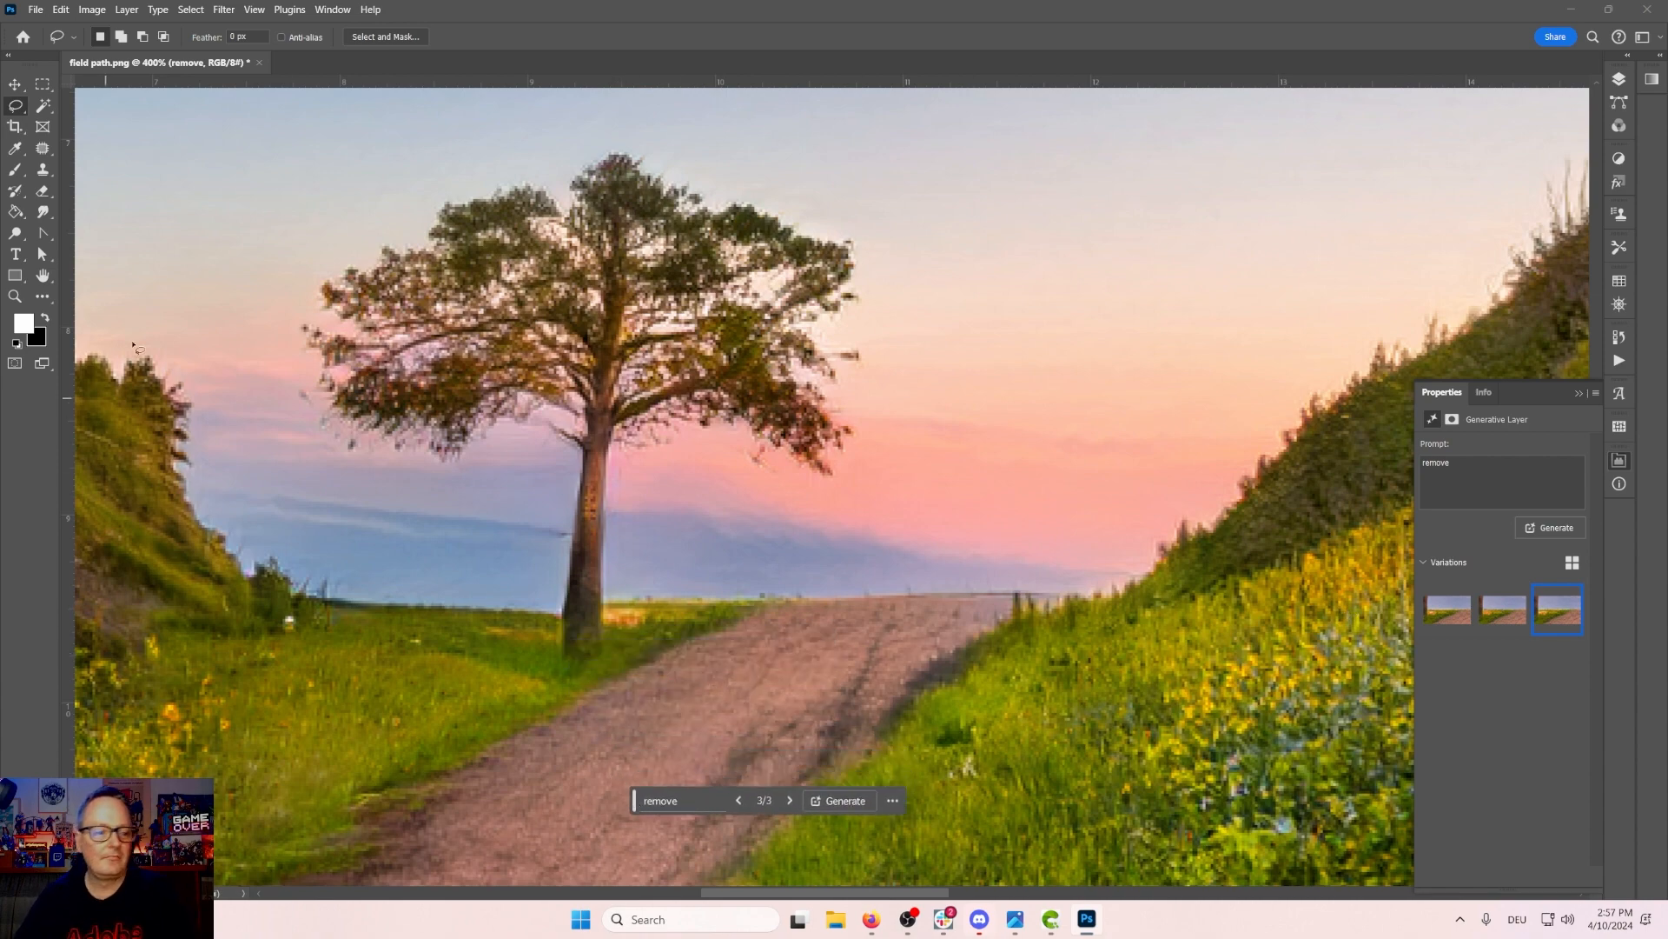
Step: Zoom out to the whole image, hide the Properties panel, and compare it with the original render in NVIDIA Canvas
{"action": "left_click", "coordinate": [19, 298]}
{"action": "left_click", "coordinate": [899, 457]}
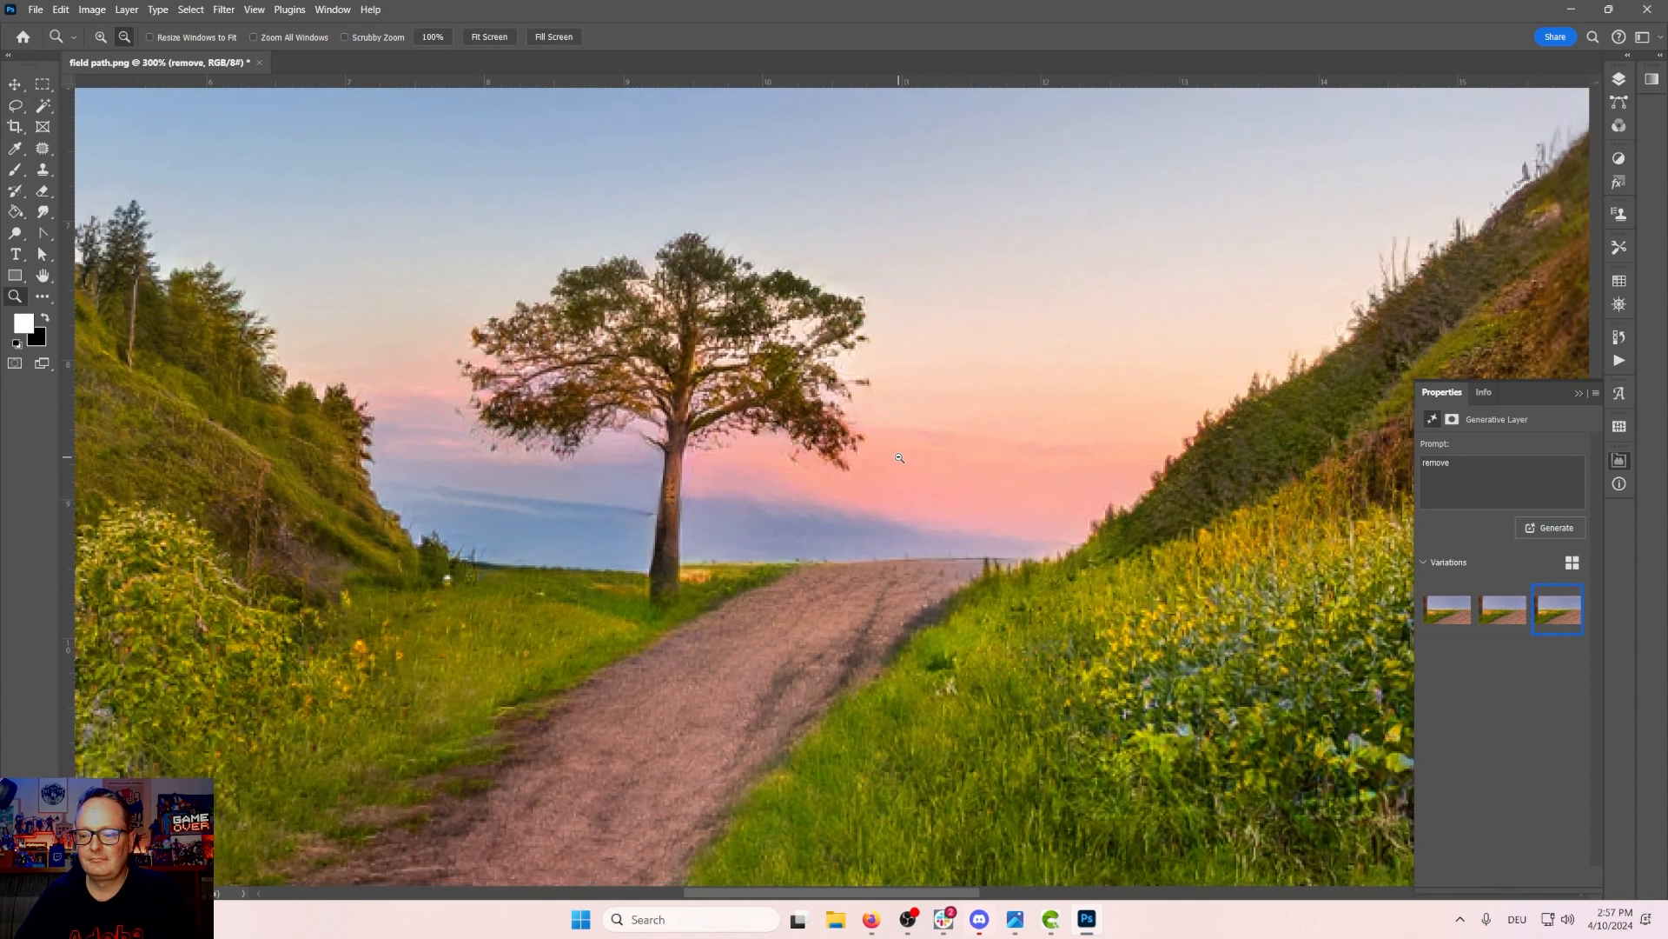
{"action": "left_click", "coordinate": [899, 457]}
{"action": "left_click", "coordinate": [899, 457]}
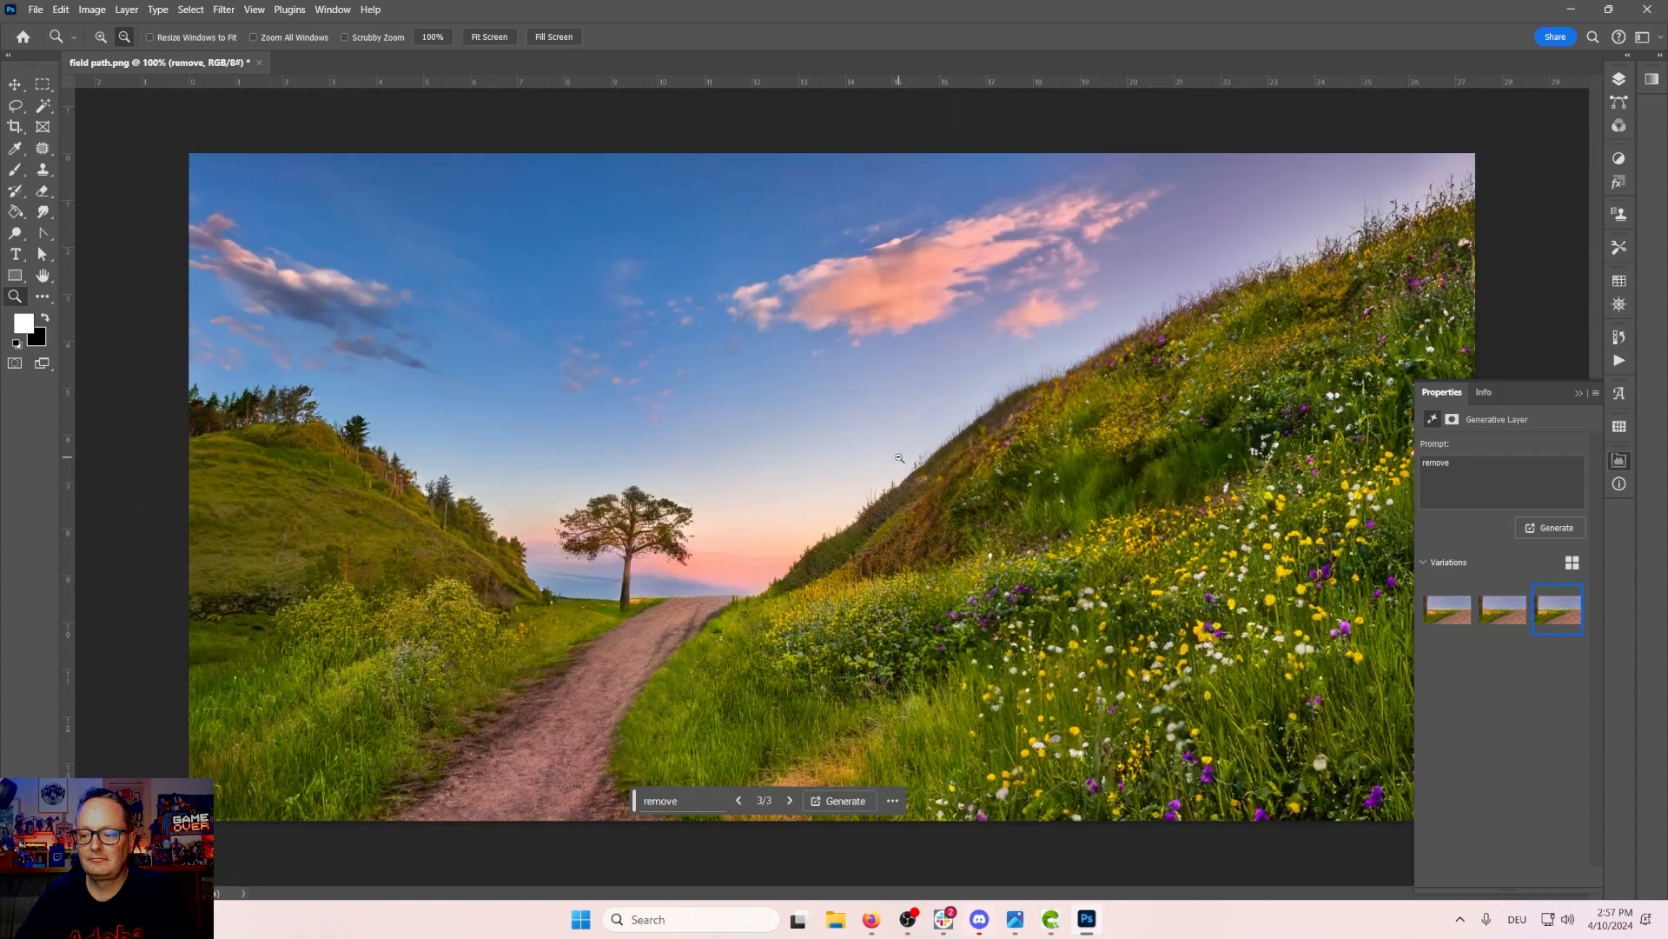
{"action": "left_click", "coordinate": [1579, 395]}
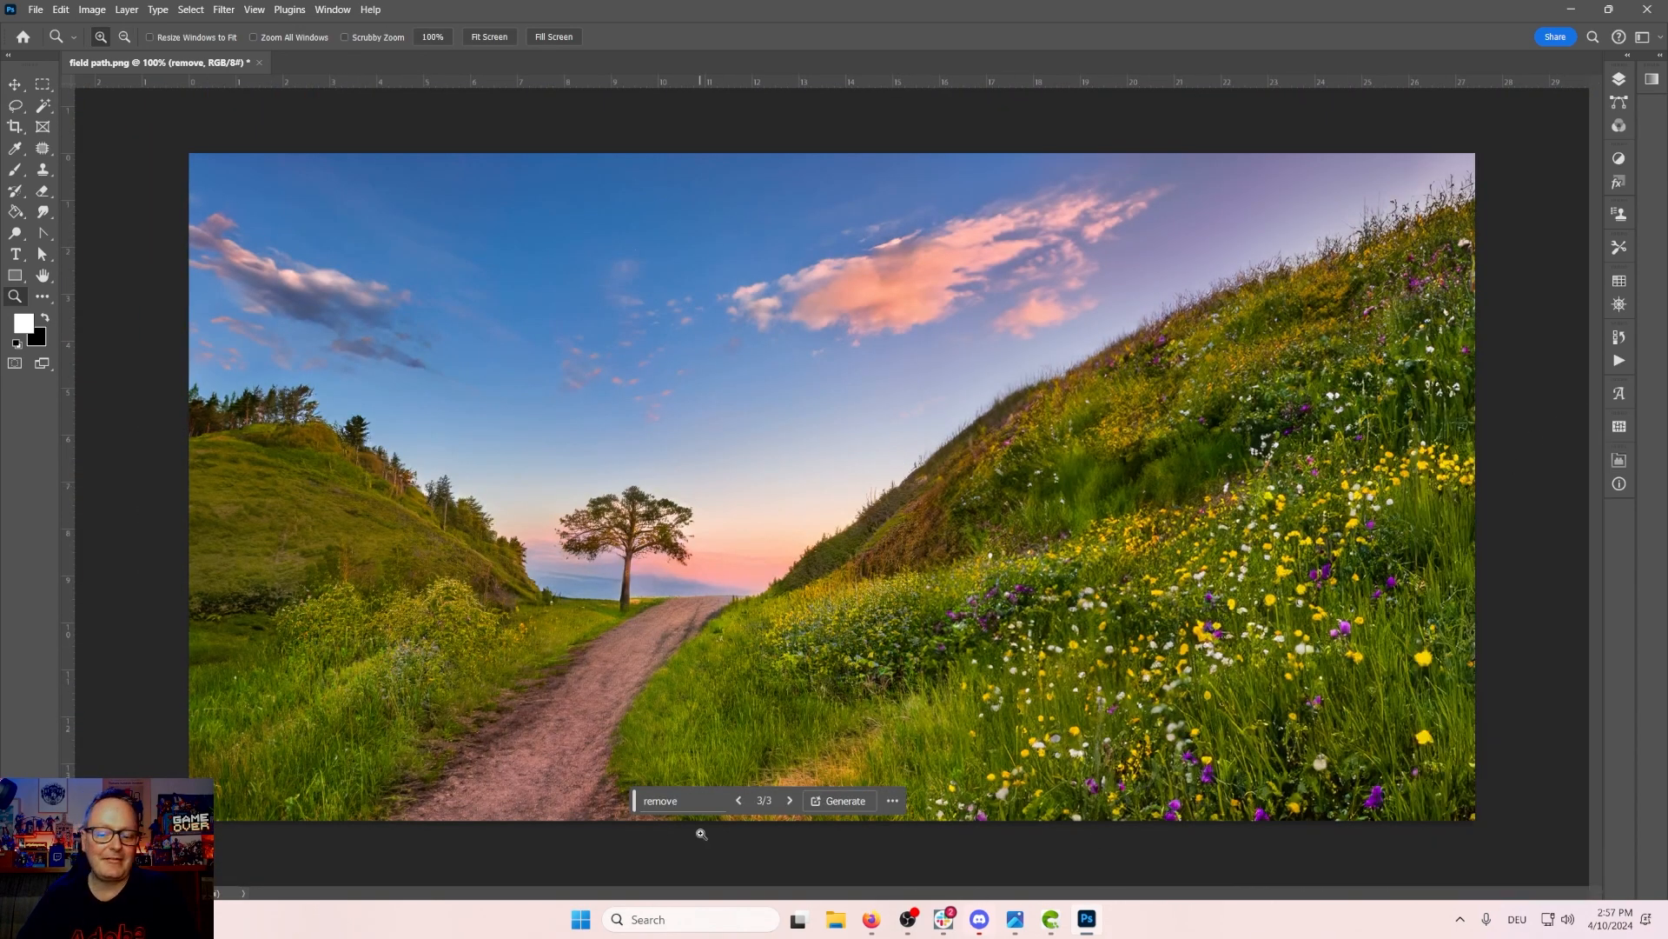
{"action": "left_click_drag", "start_coordinate": [635, 800], "coordinate": [1225, 858]}
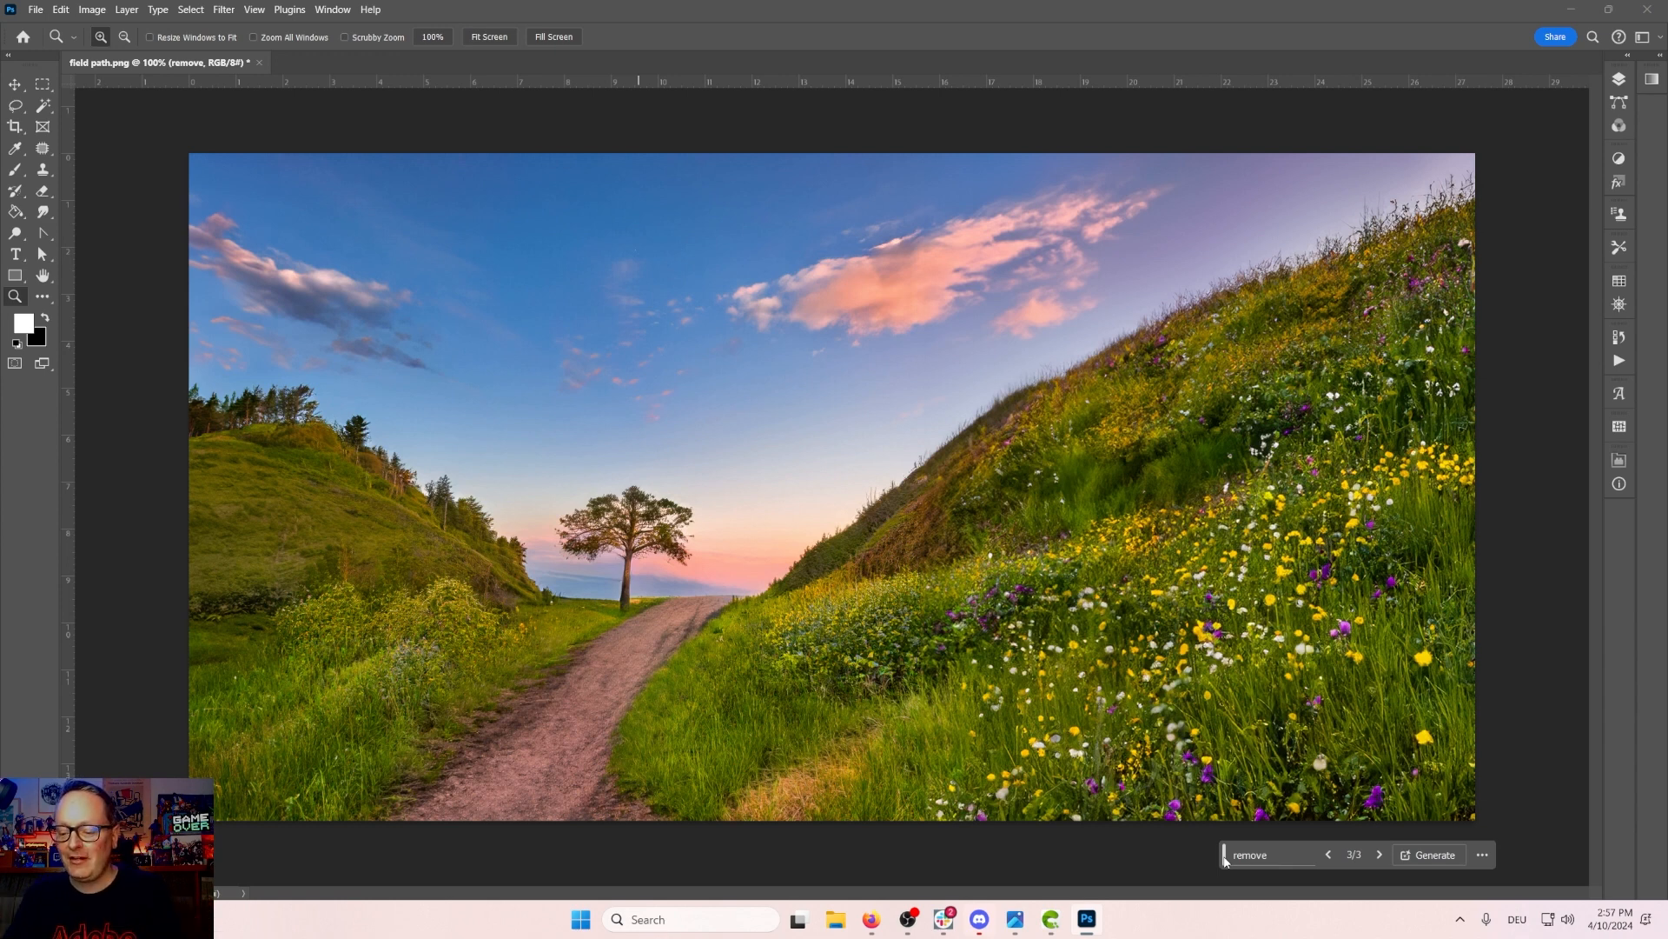
{"action": "left_click", "coordinate": [1051, 922]}
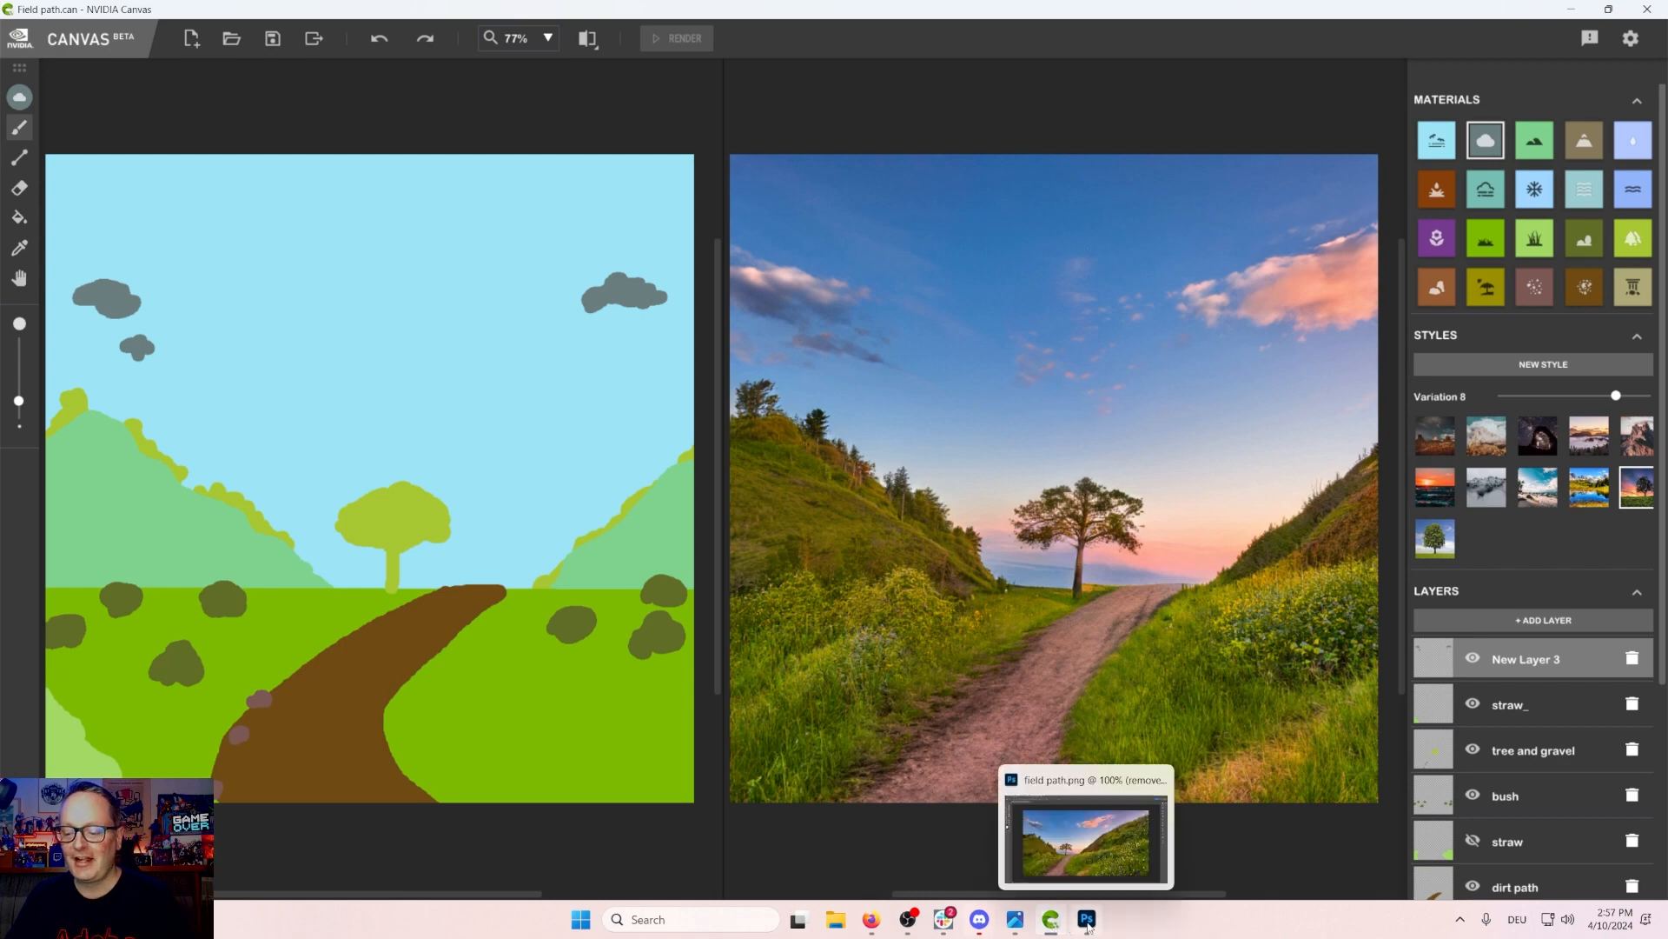
{"action": "left_click", "coordinate": [1087, 923]}
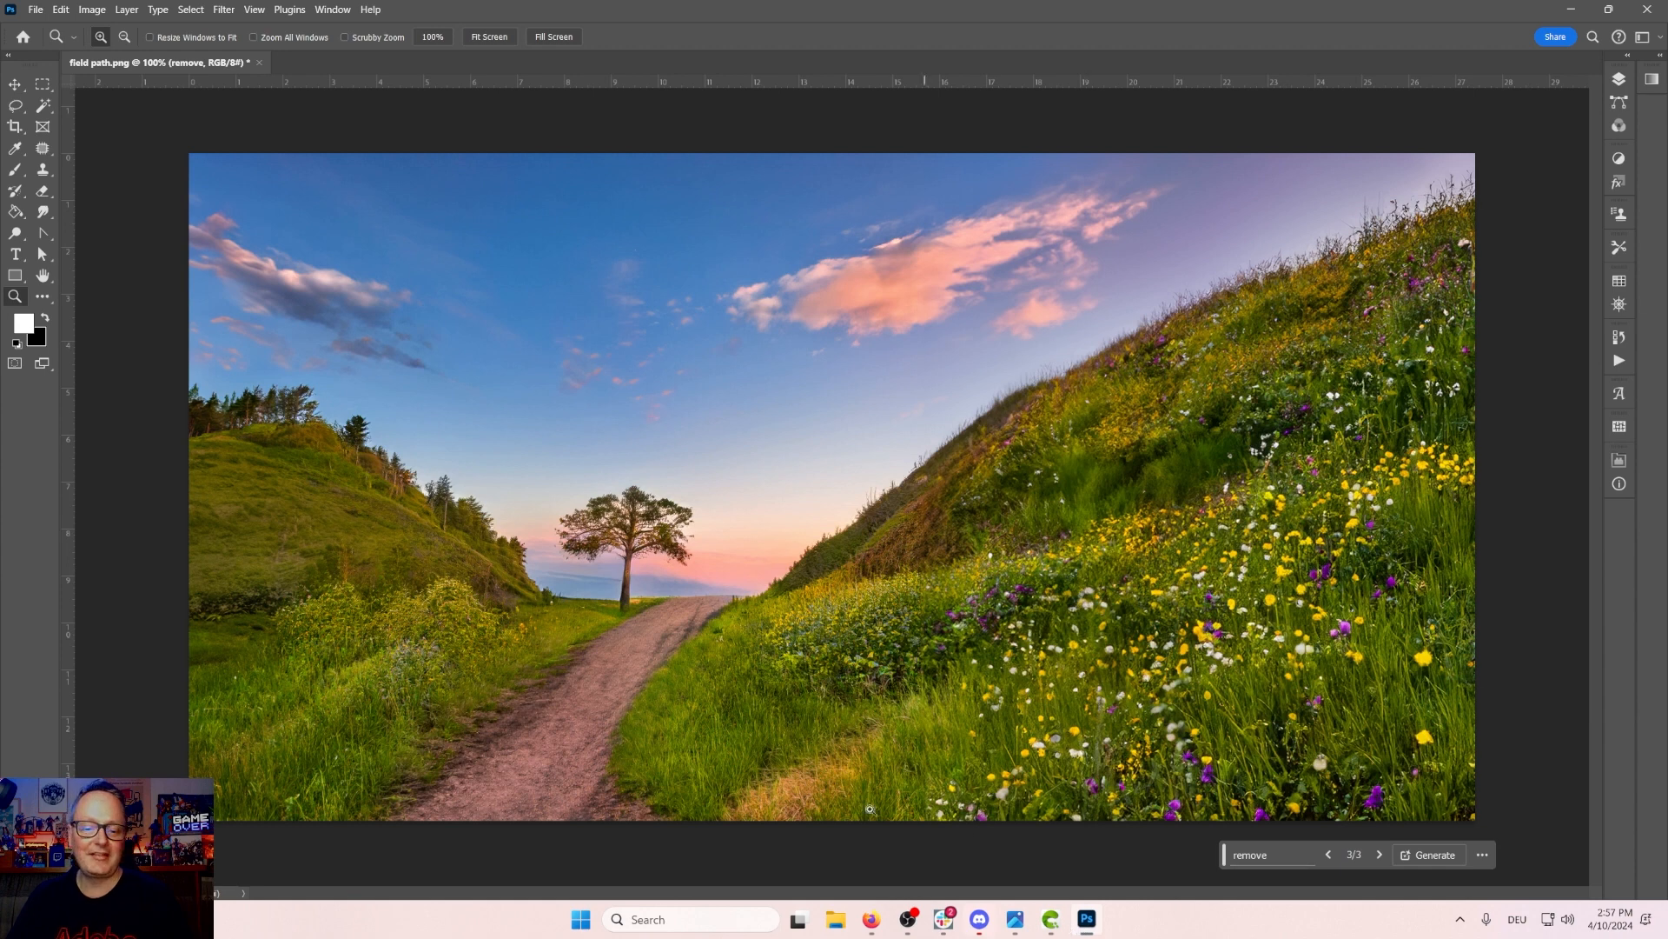
{"action": "left_click", "coordinate": [61, 10]}
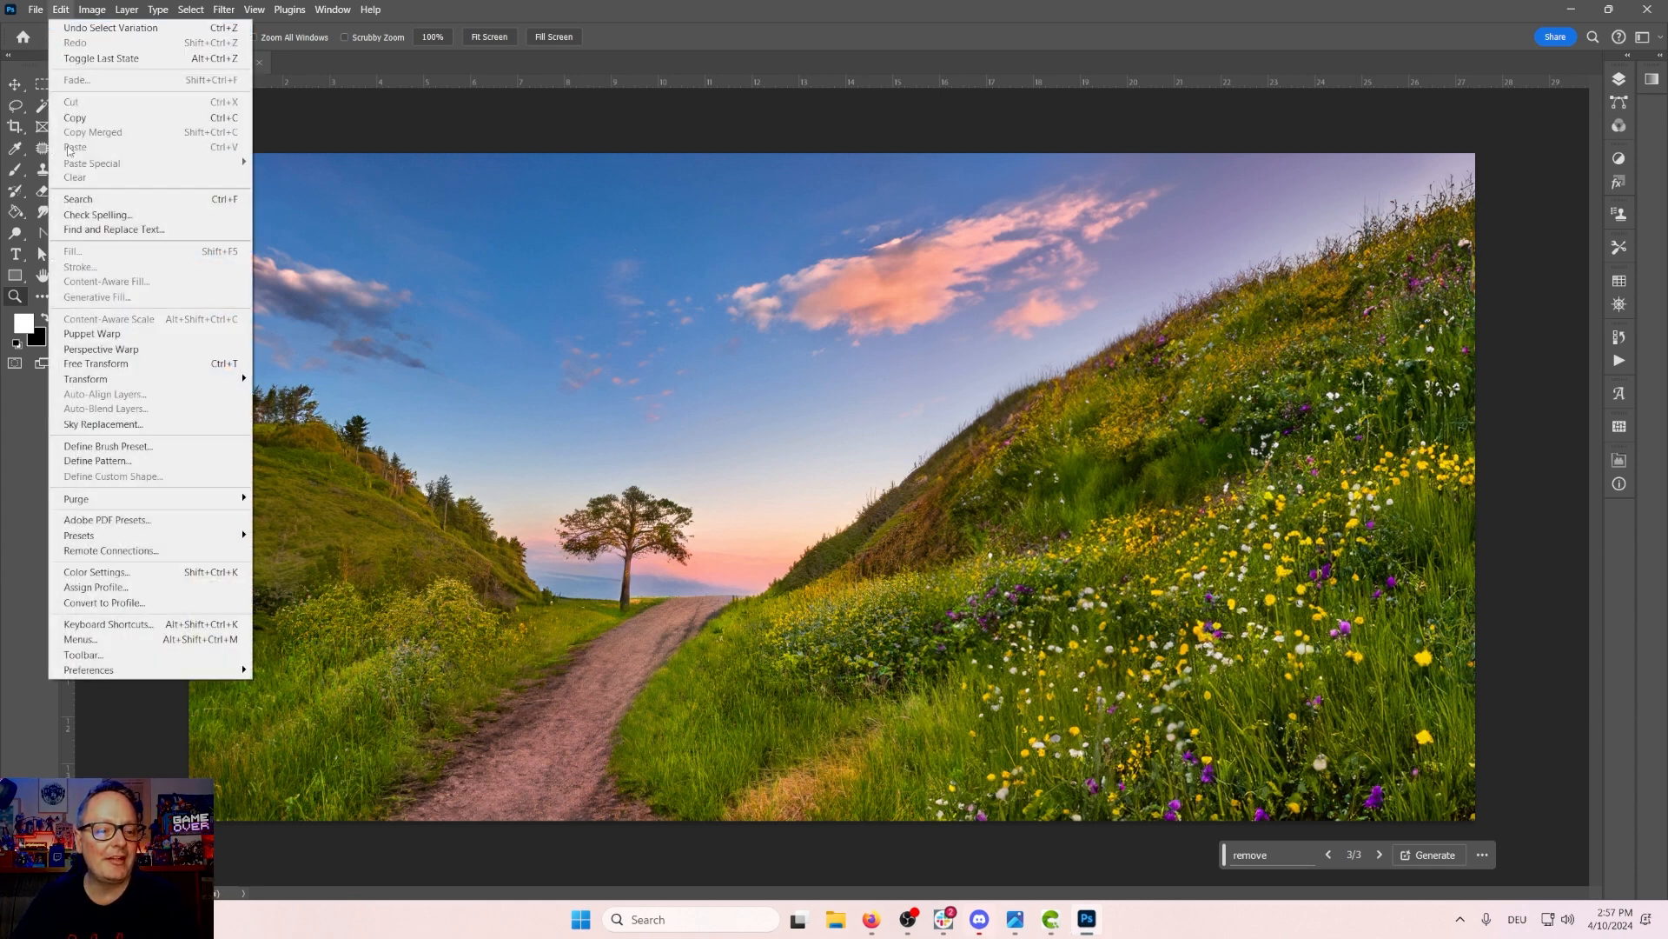
{"action": "left_click", "coordinate": [115, 423]}
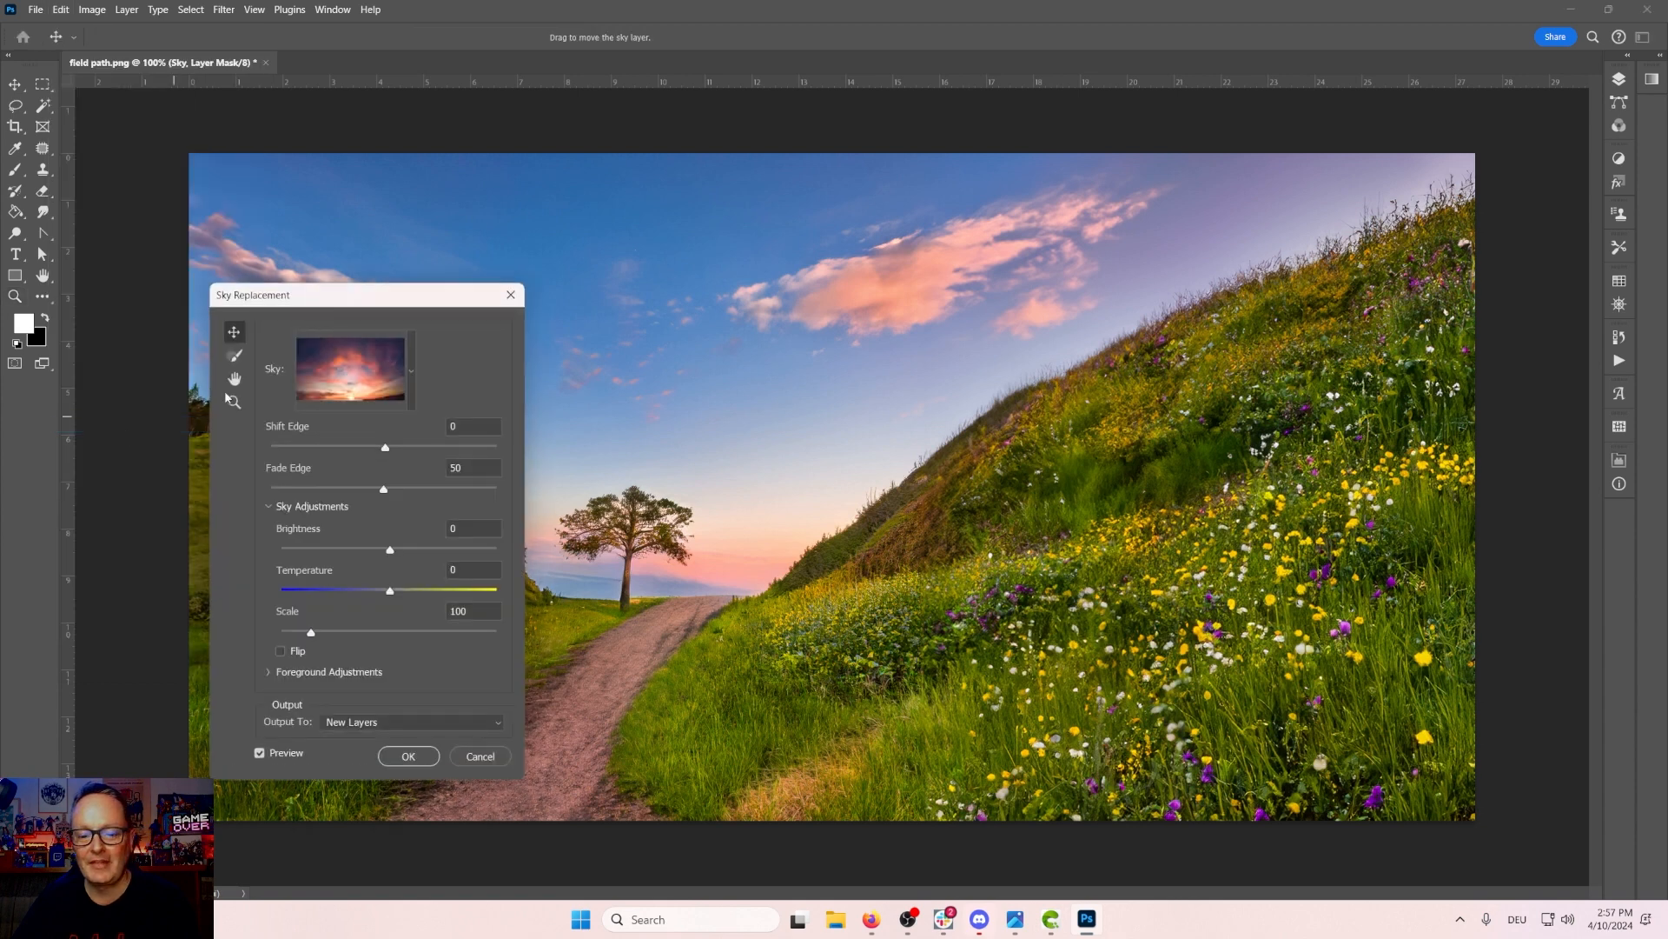
{"action": "left_click_drag", "start_coordinate": [337, 294], "coordinate": [1375, 354]}
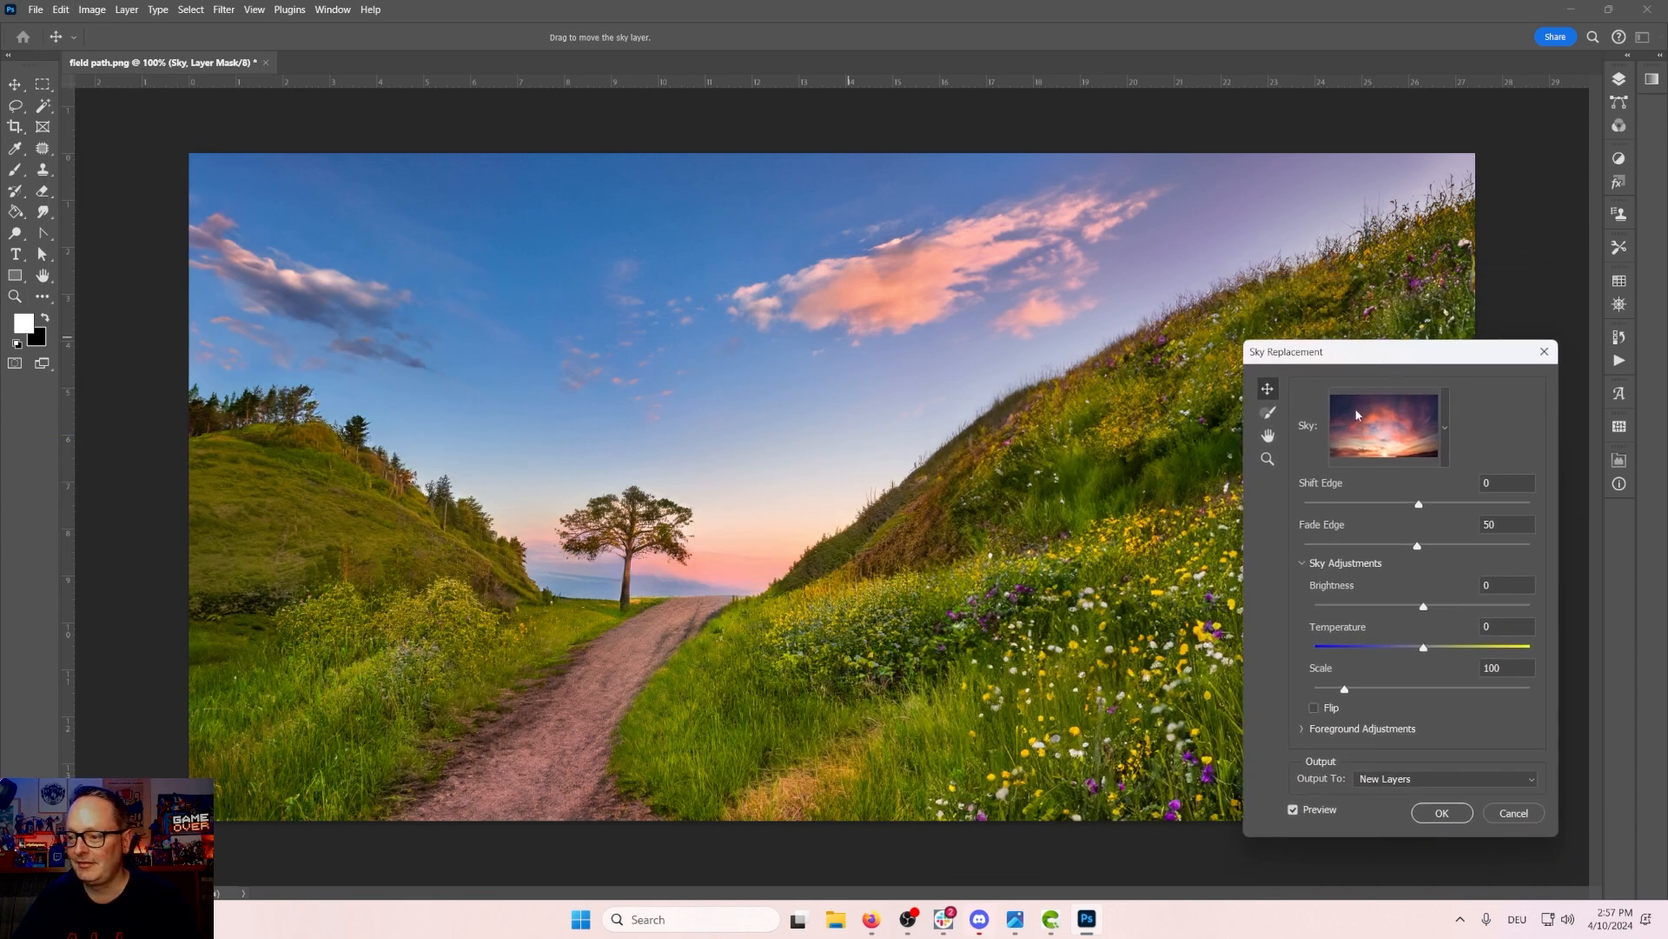
{"action": "left_click", "coordinate": [1447, 428]}
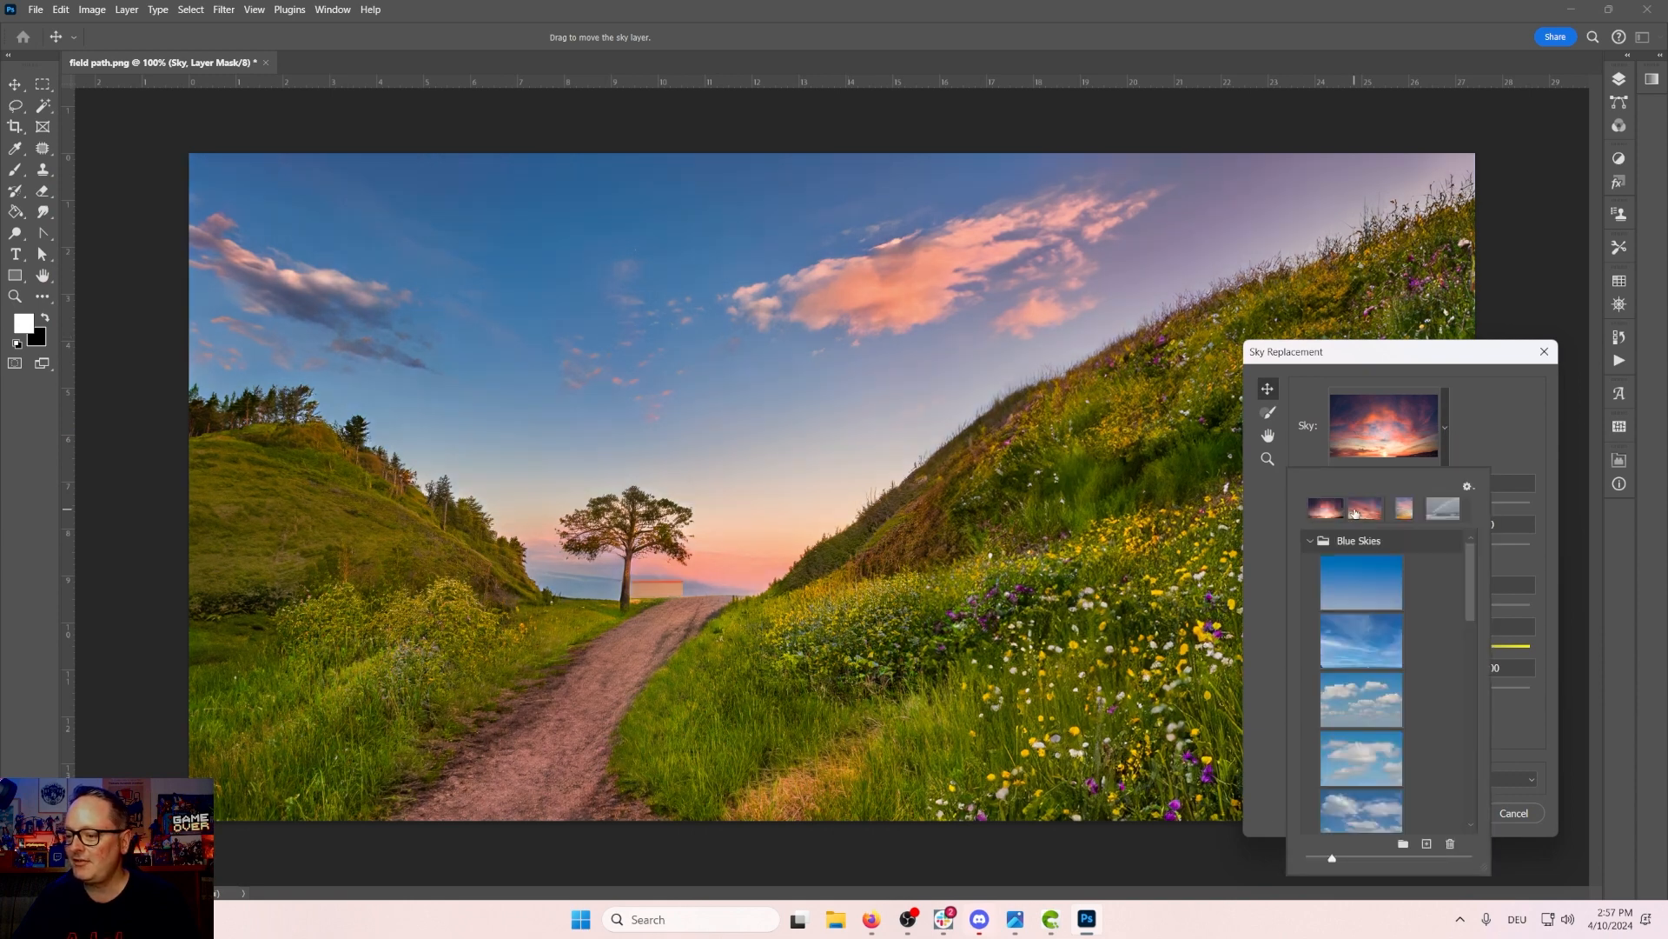
{"action": "left_click", "coordinate": [1368, 511]}
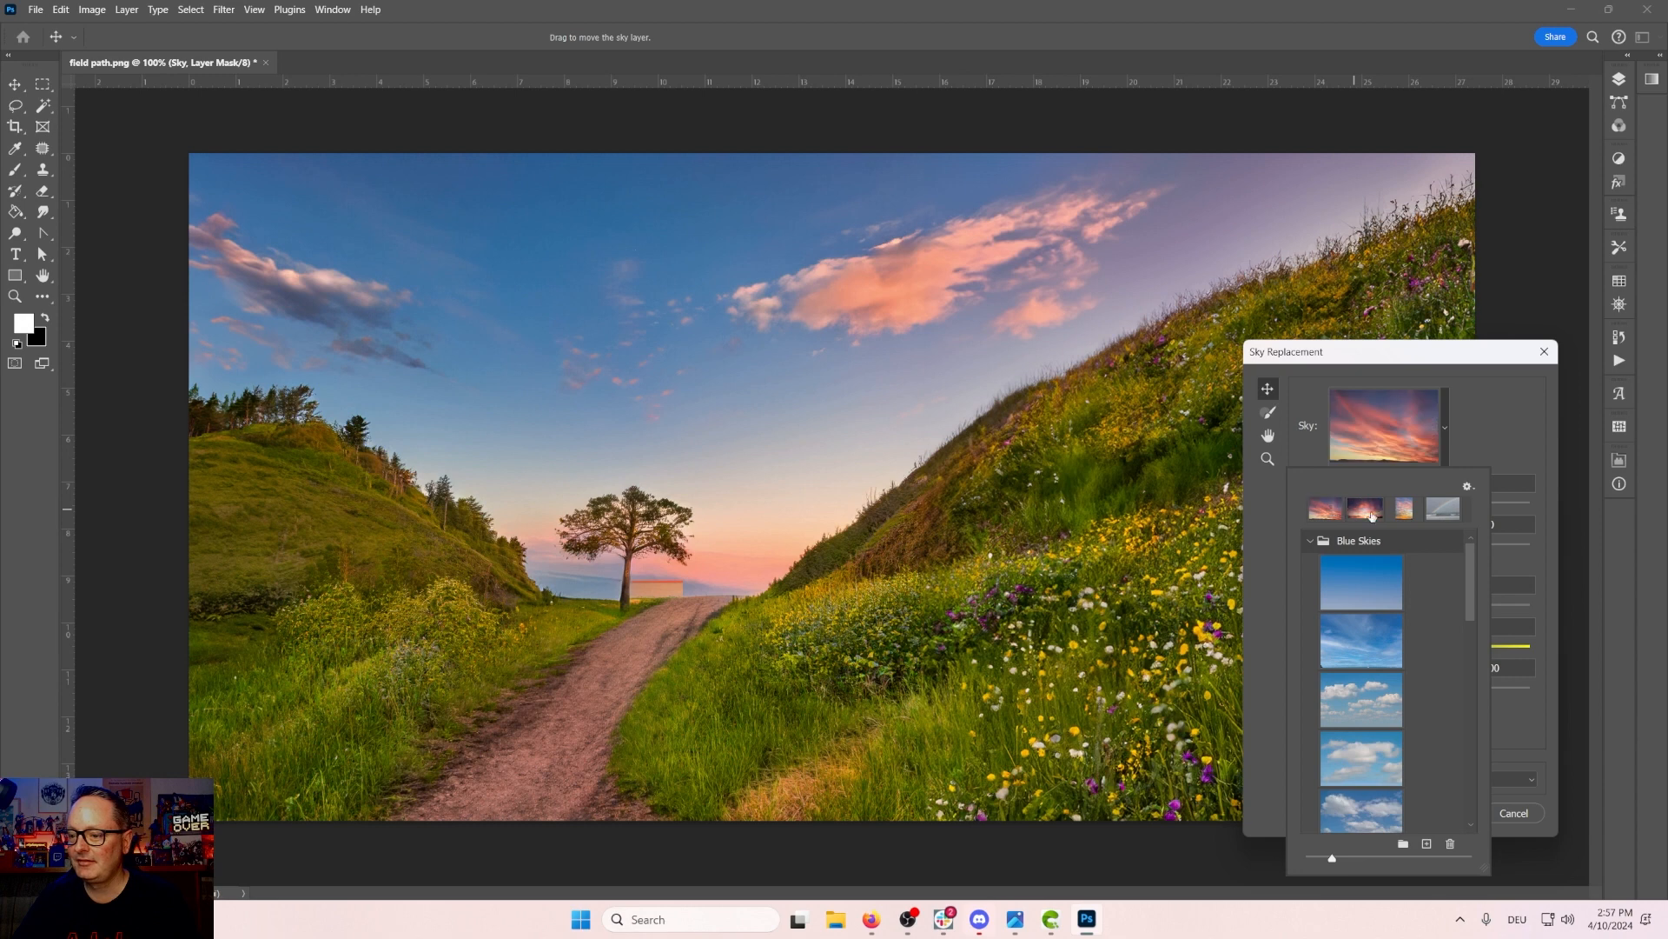
{"action": "left_click", "coordinate": [1380, 374]}
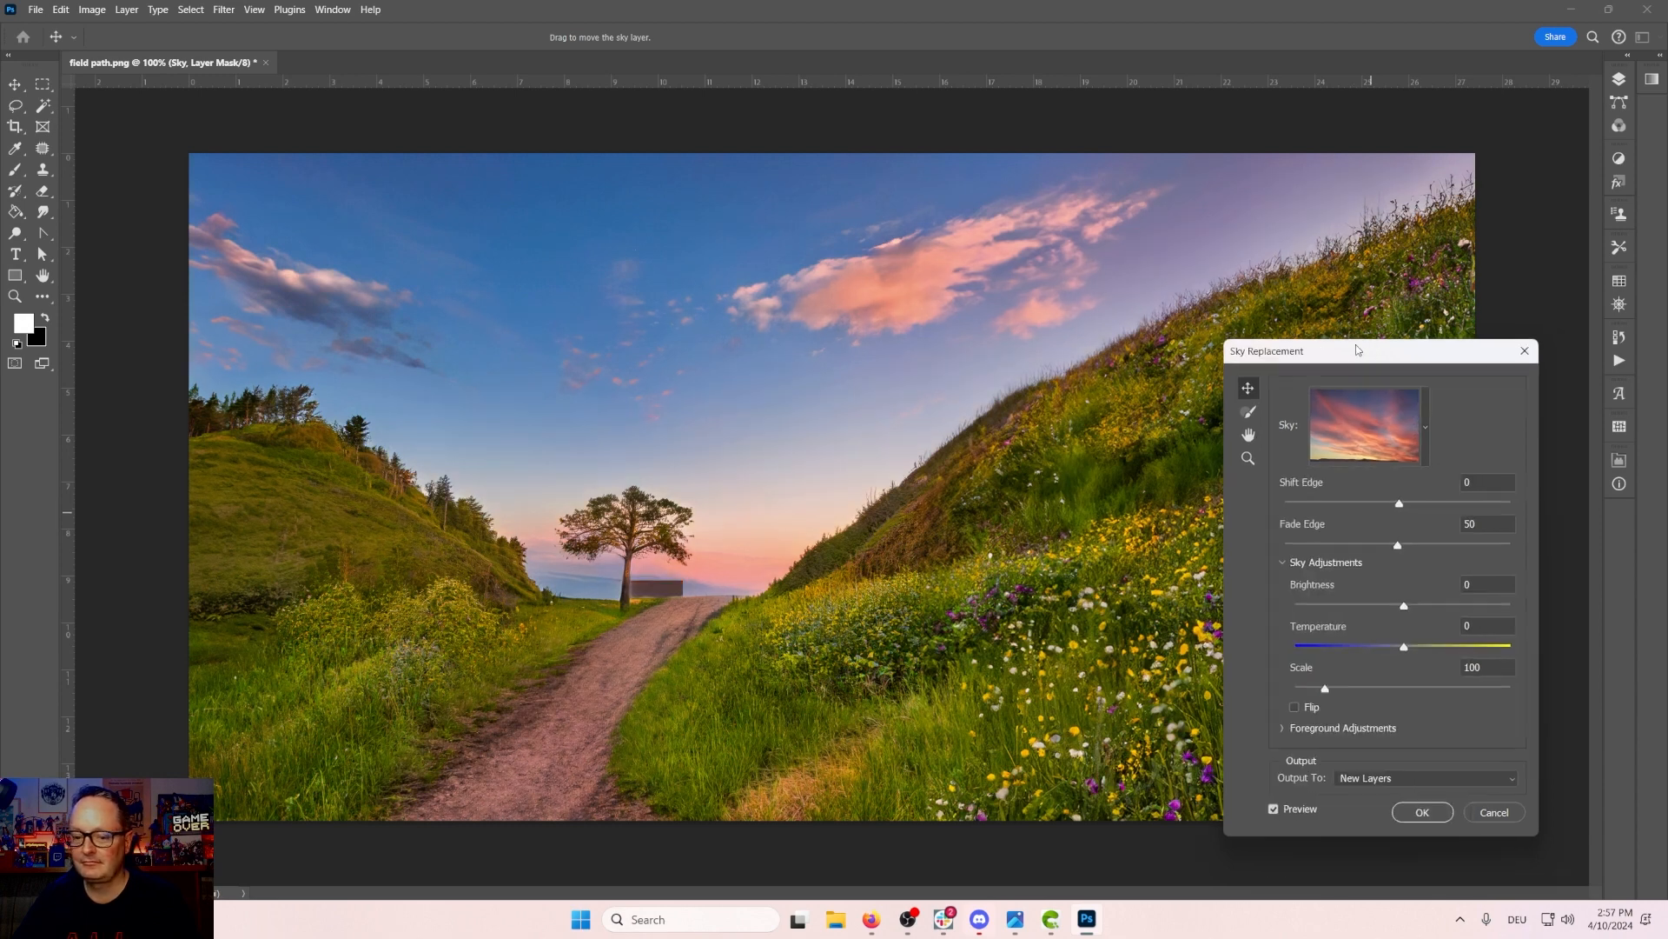
{"action": "left_click_drag", "start_coordinate": [1355, 345], "coordinate": [1204, 297]}
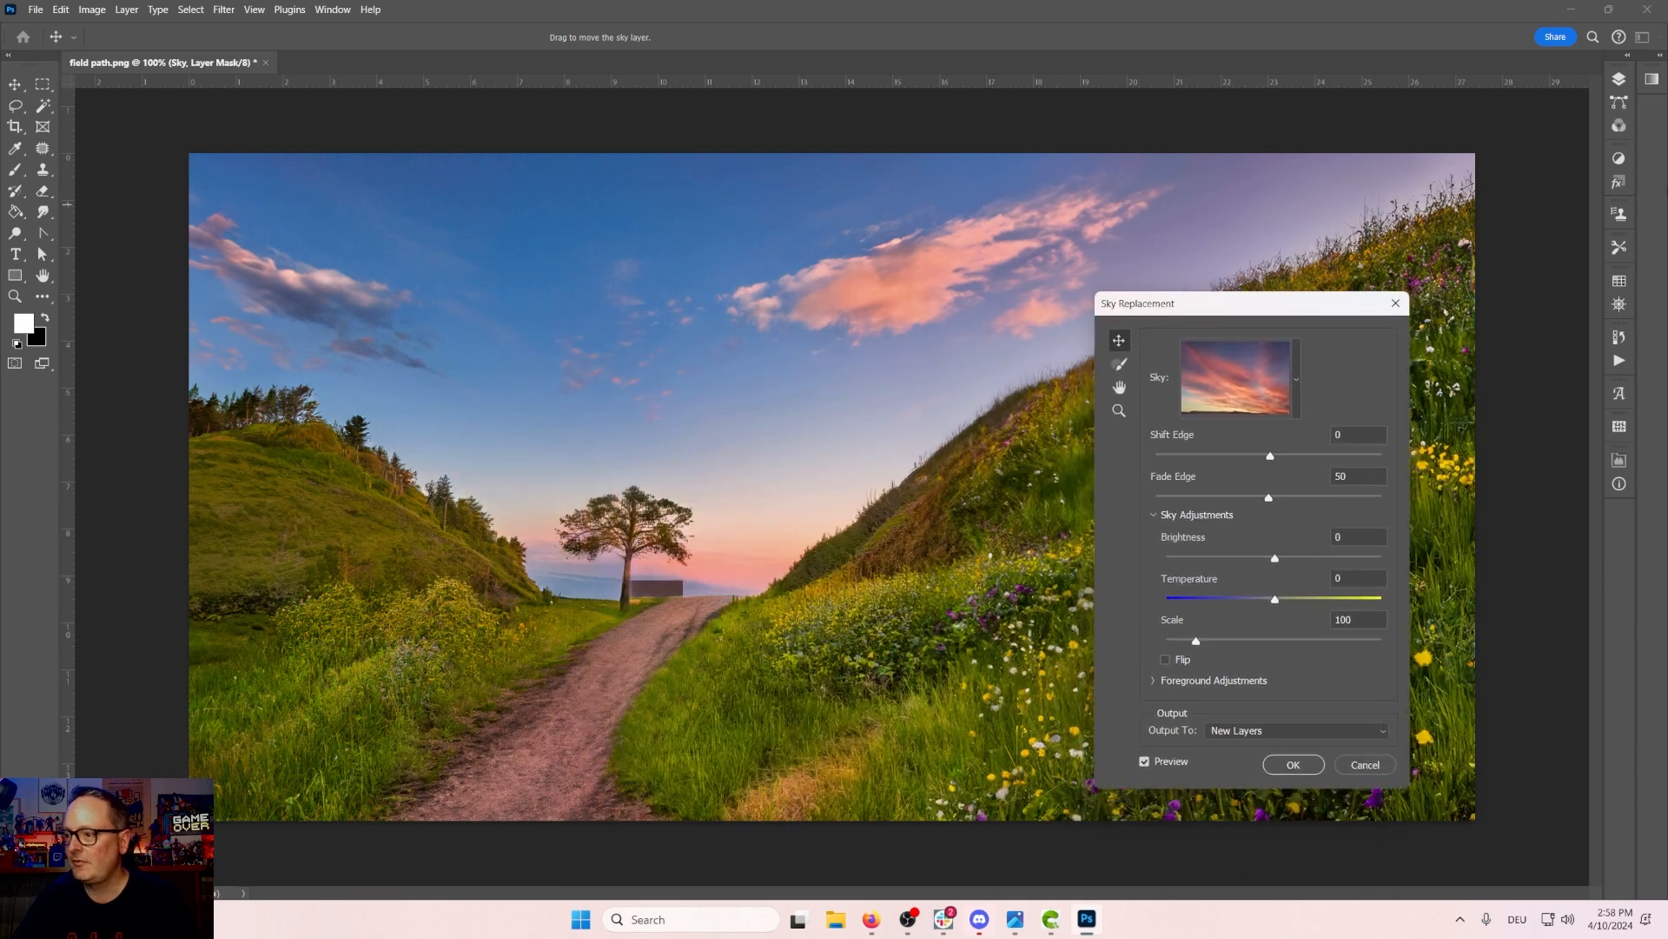
Step: Cancel the sky replacement and flatten all layers into a single background layer
{"action": "left_click", "coordinate": [1614, 83]}
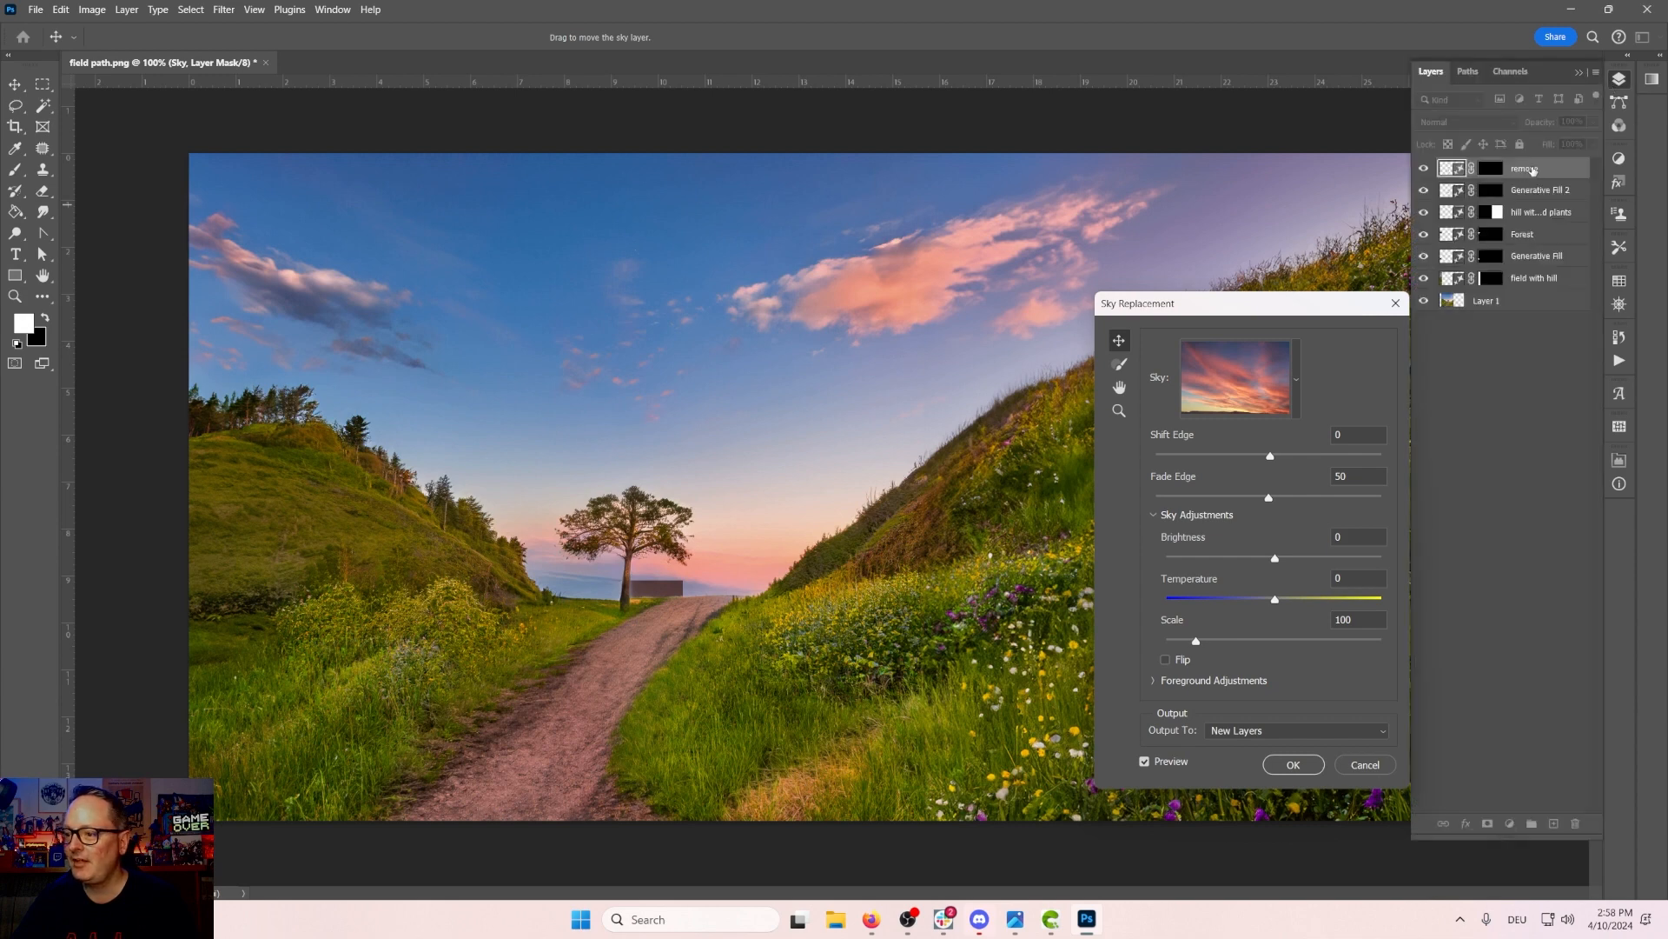
{"action": "left_click", "coordinate": [1365, 764]}
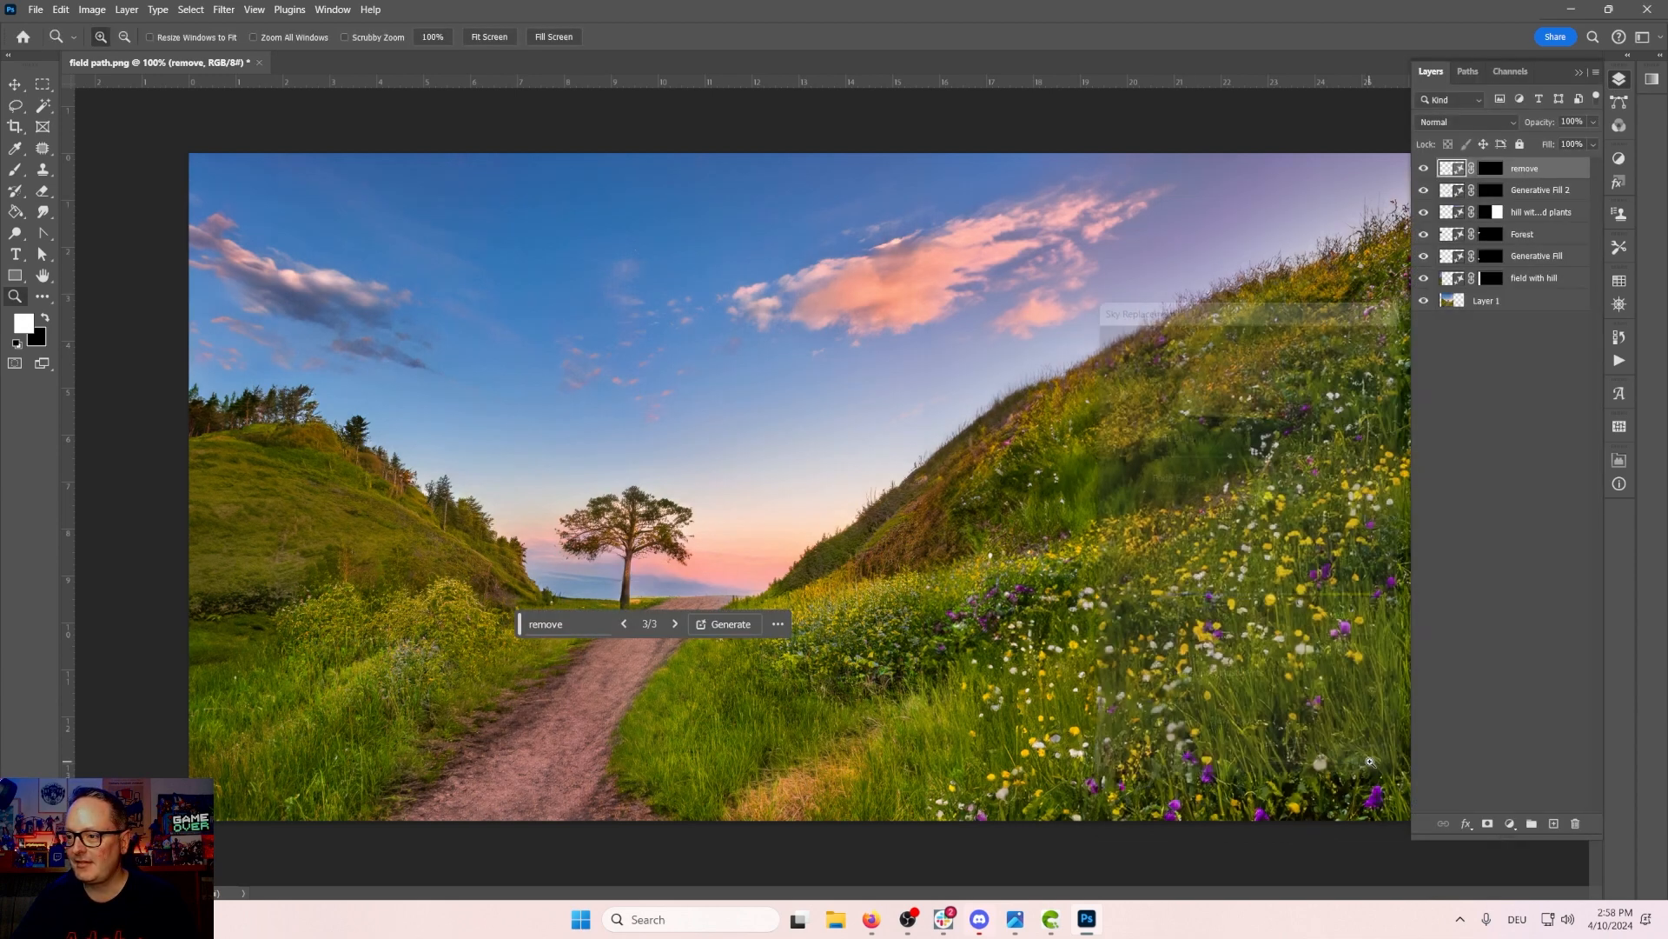
{"action": "left_click", "coordinate": [1597, 73]}
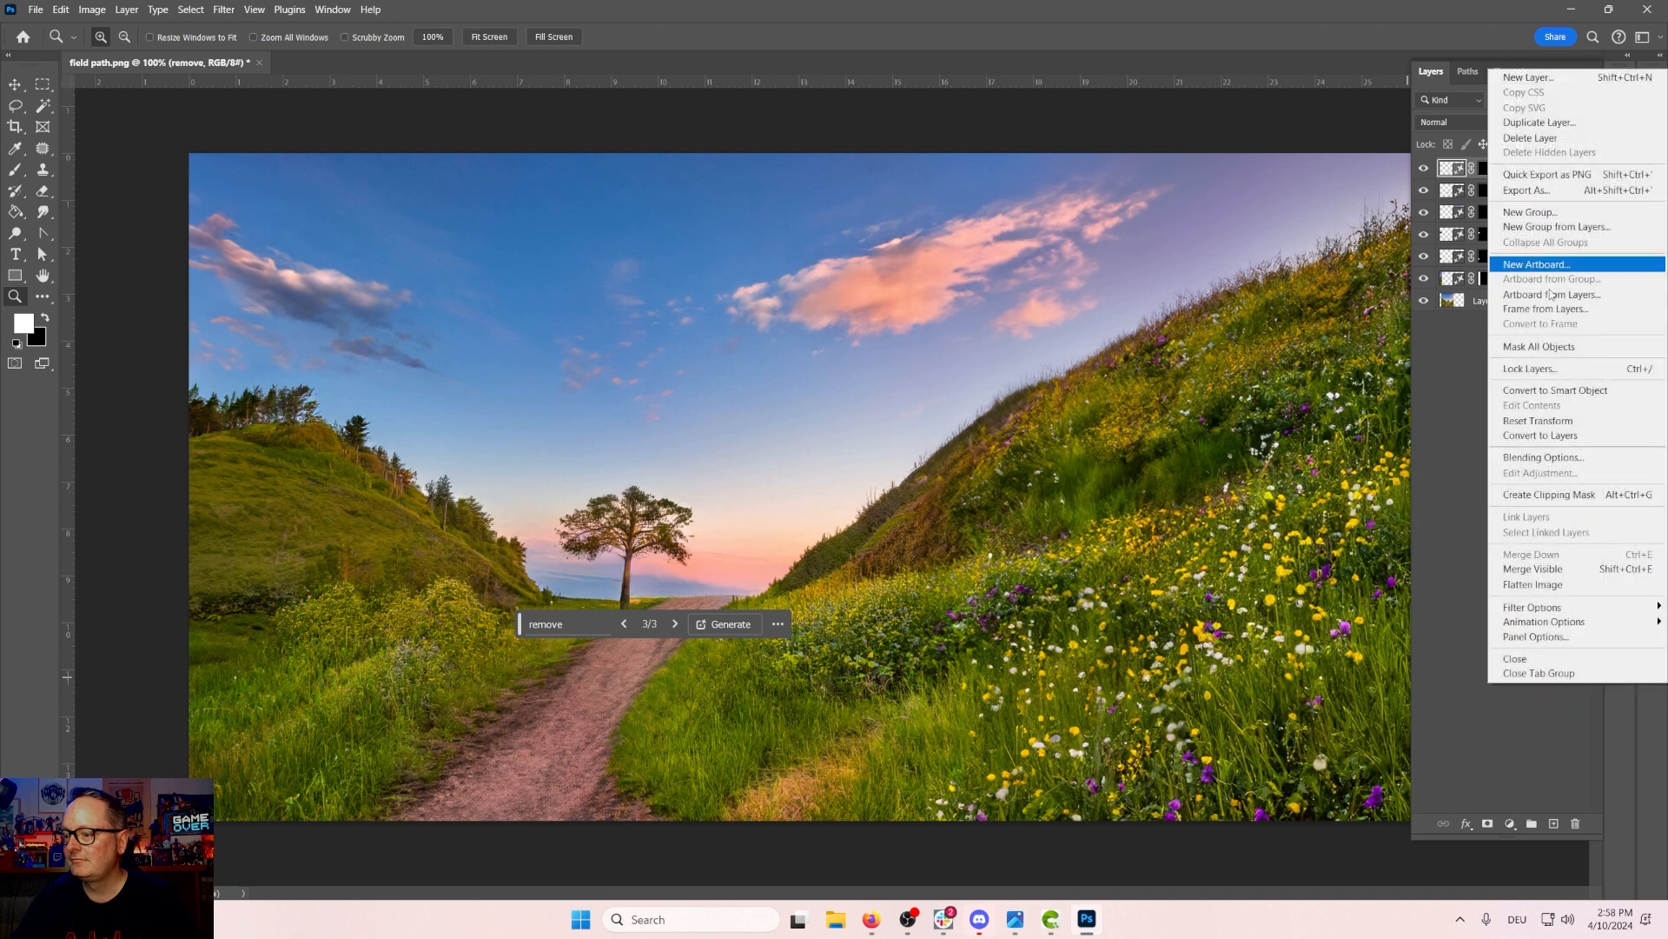
{"action": "left_click", "coordinate": [1540, 586]}
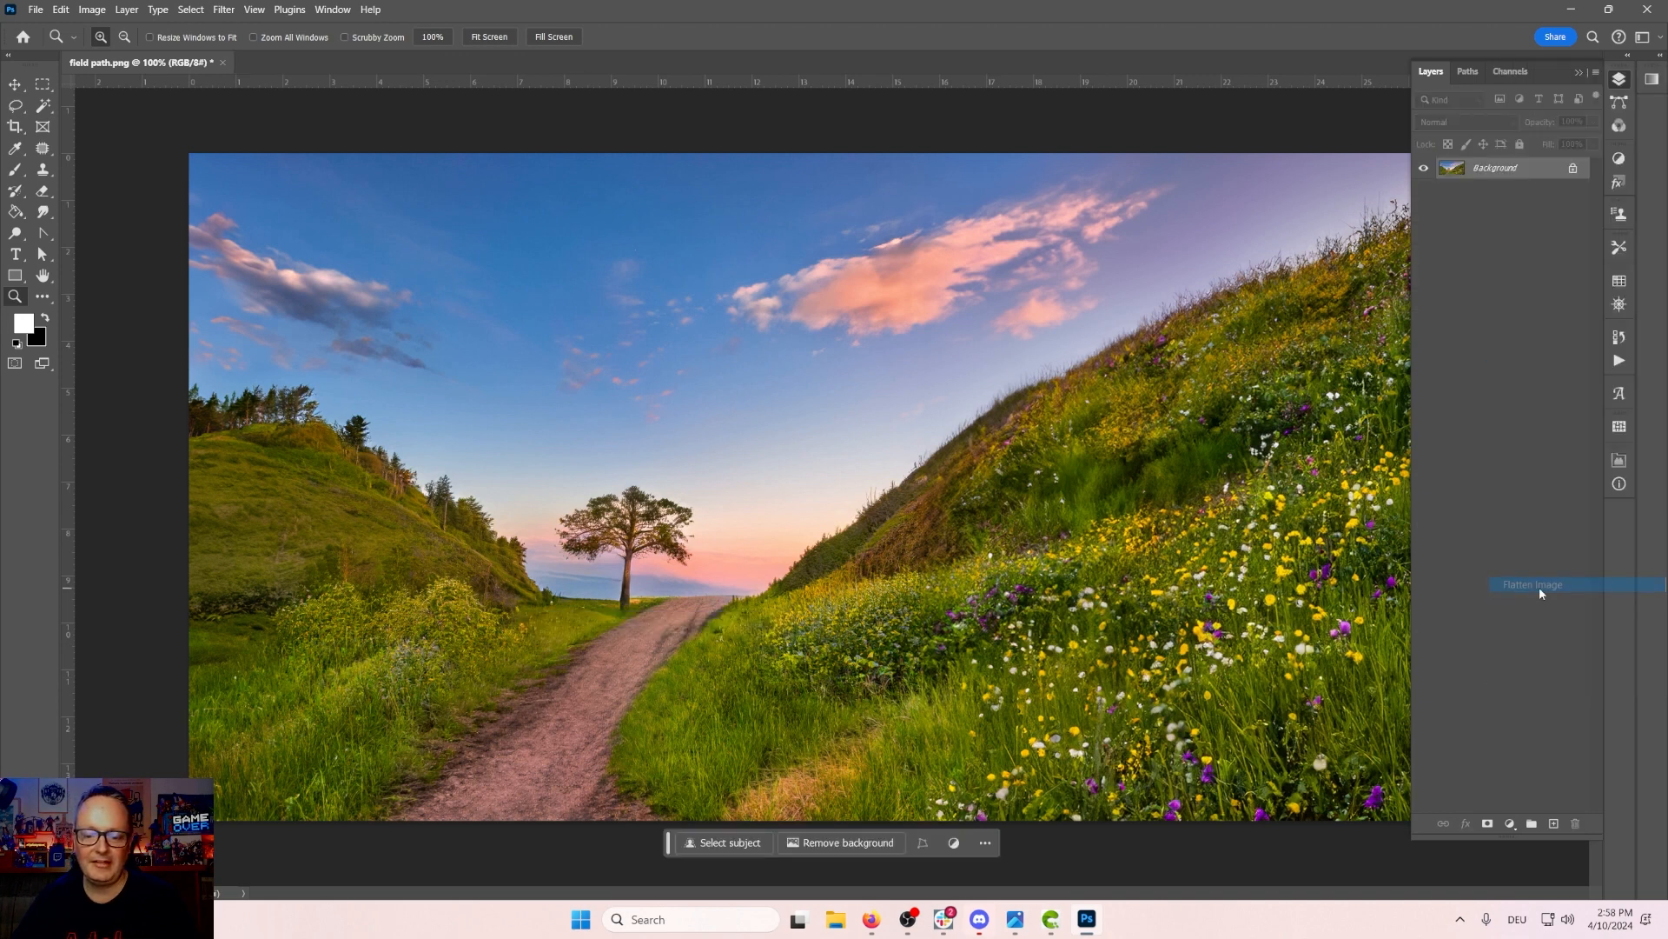
Step: Hide the Layers panel to enlarge the workspace around the image
{"action": "left_click", "coordinate": [36, 9]}
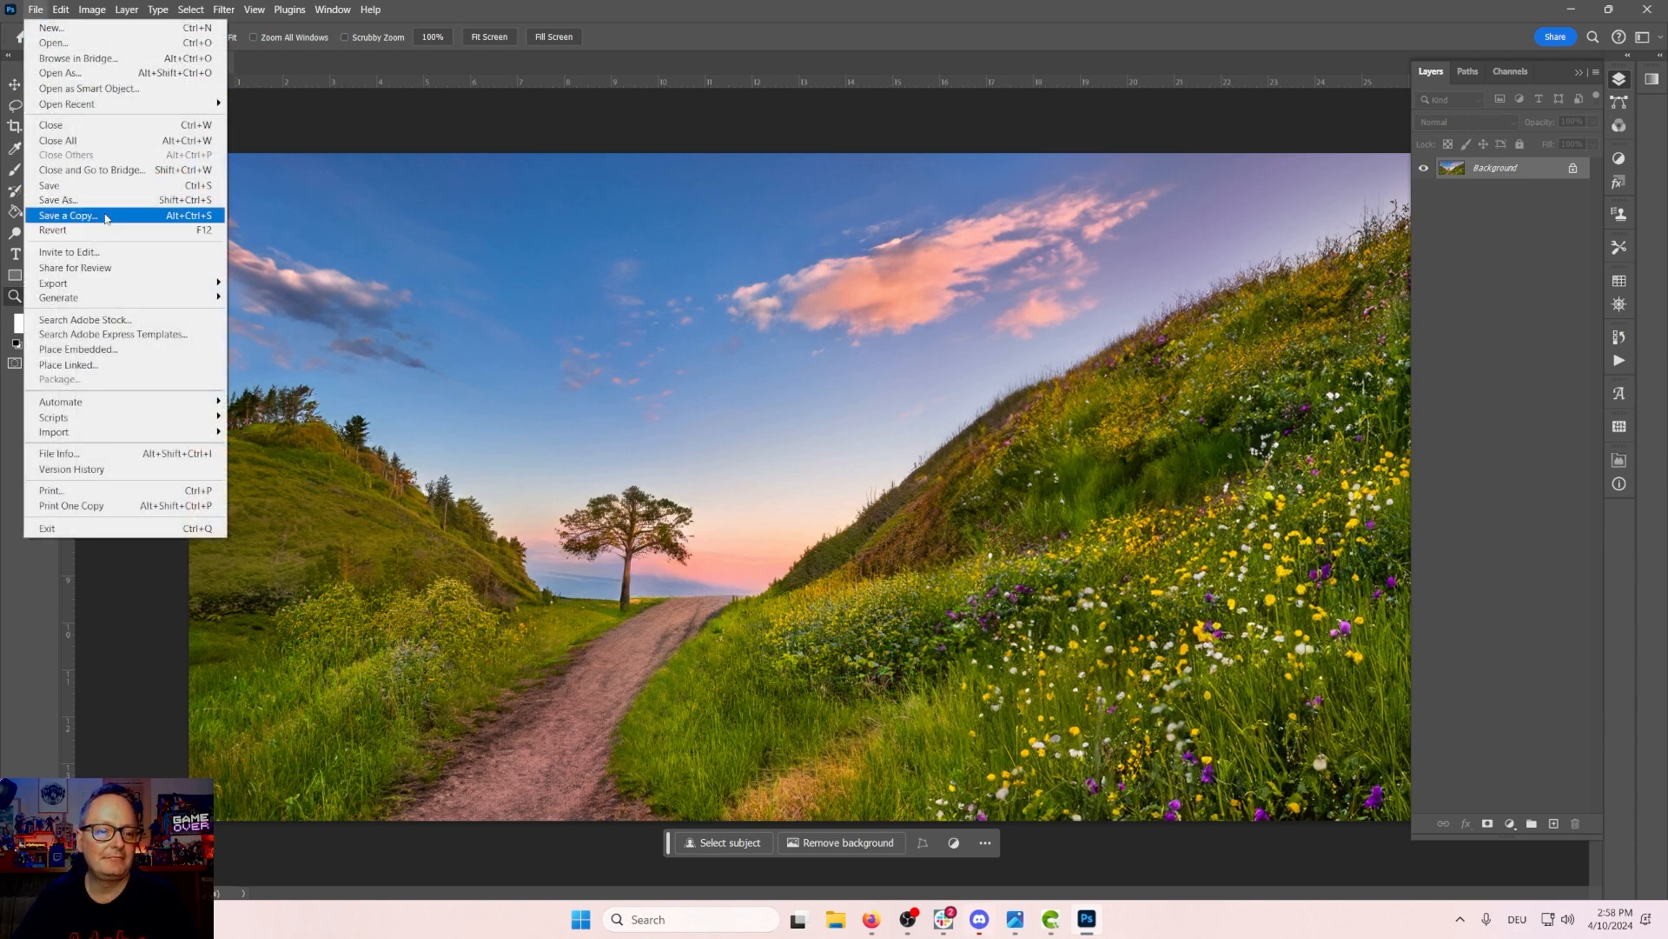
{"action": "left_click", "coordinate": [1578, 73]}
{"action": "left_click", "coordinate": [1578, 73]}
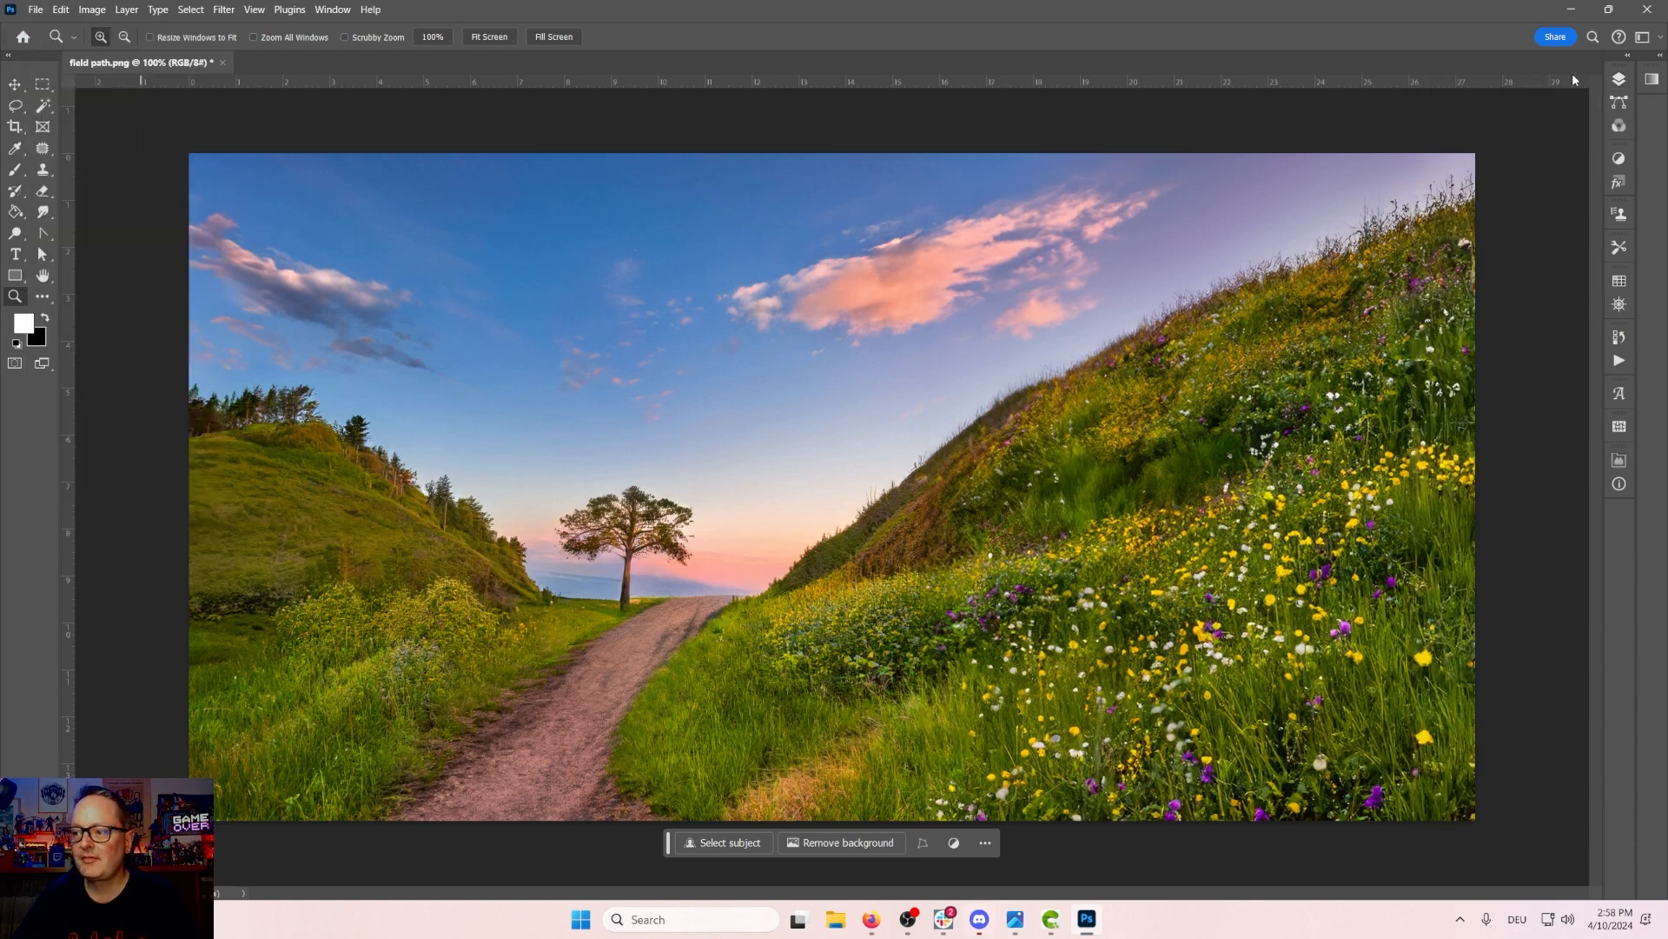
Step: Open Sky Replacement on the flattened image, move its dialog aside, and open the sky preset list
{"action": "left_click", "coordinate": [37, 9]}
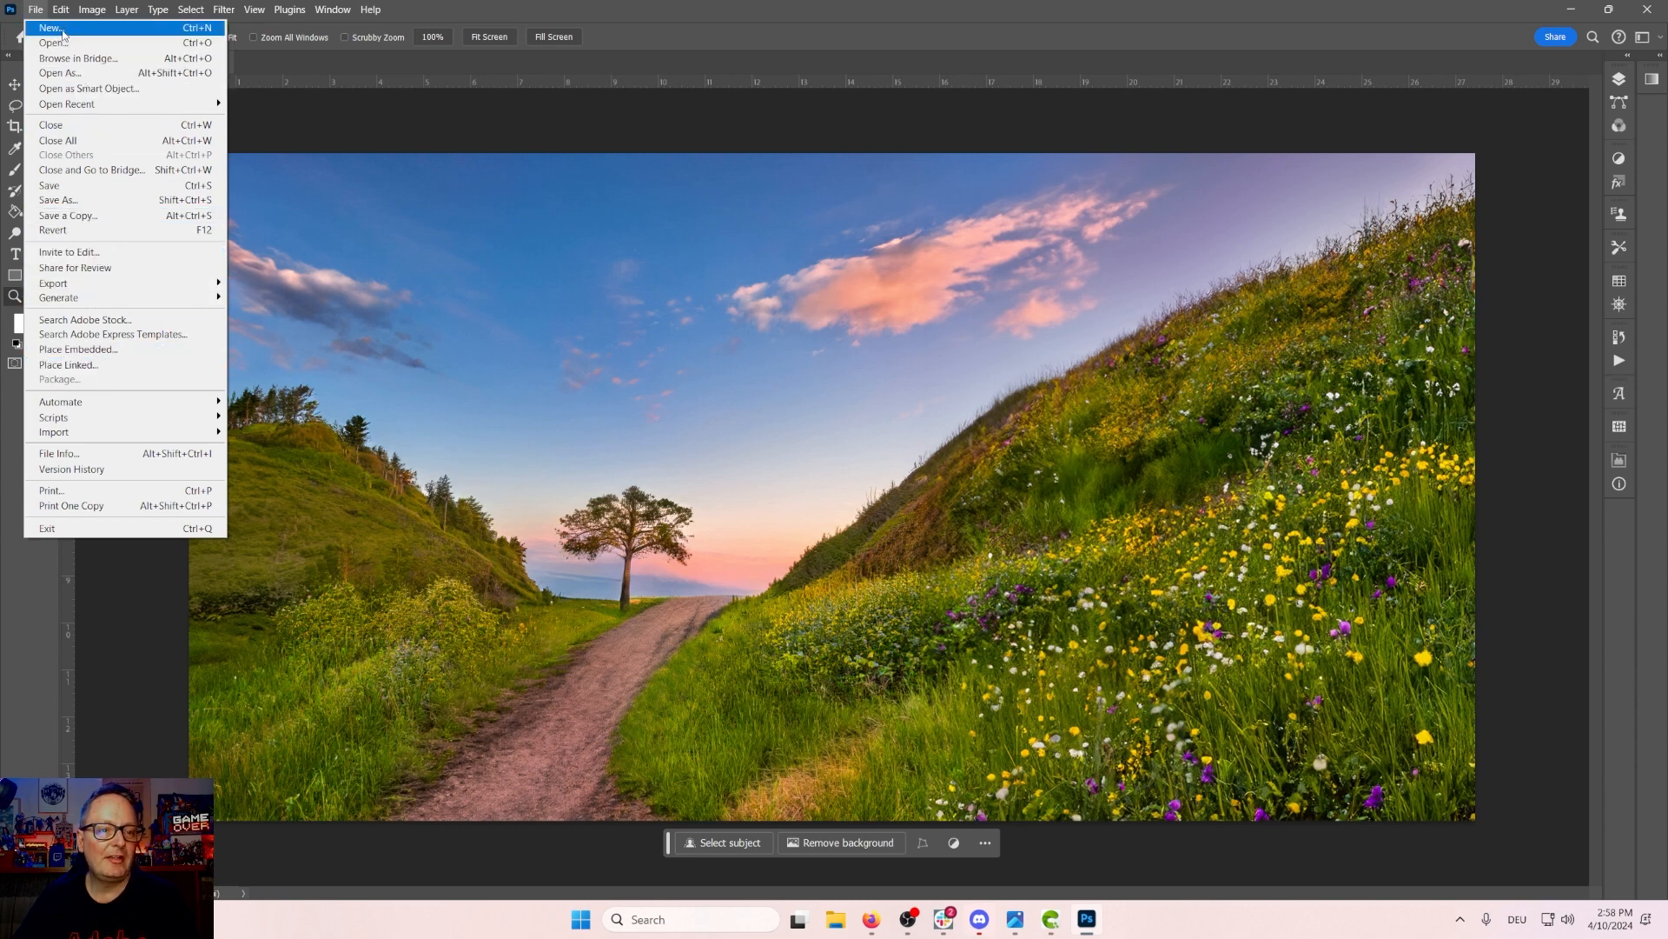
{"action": "mouse_move", "coordinate": [61, 10]}
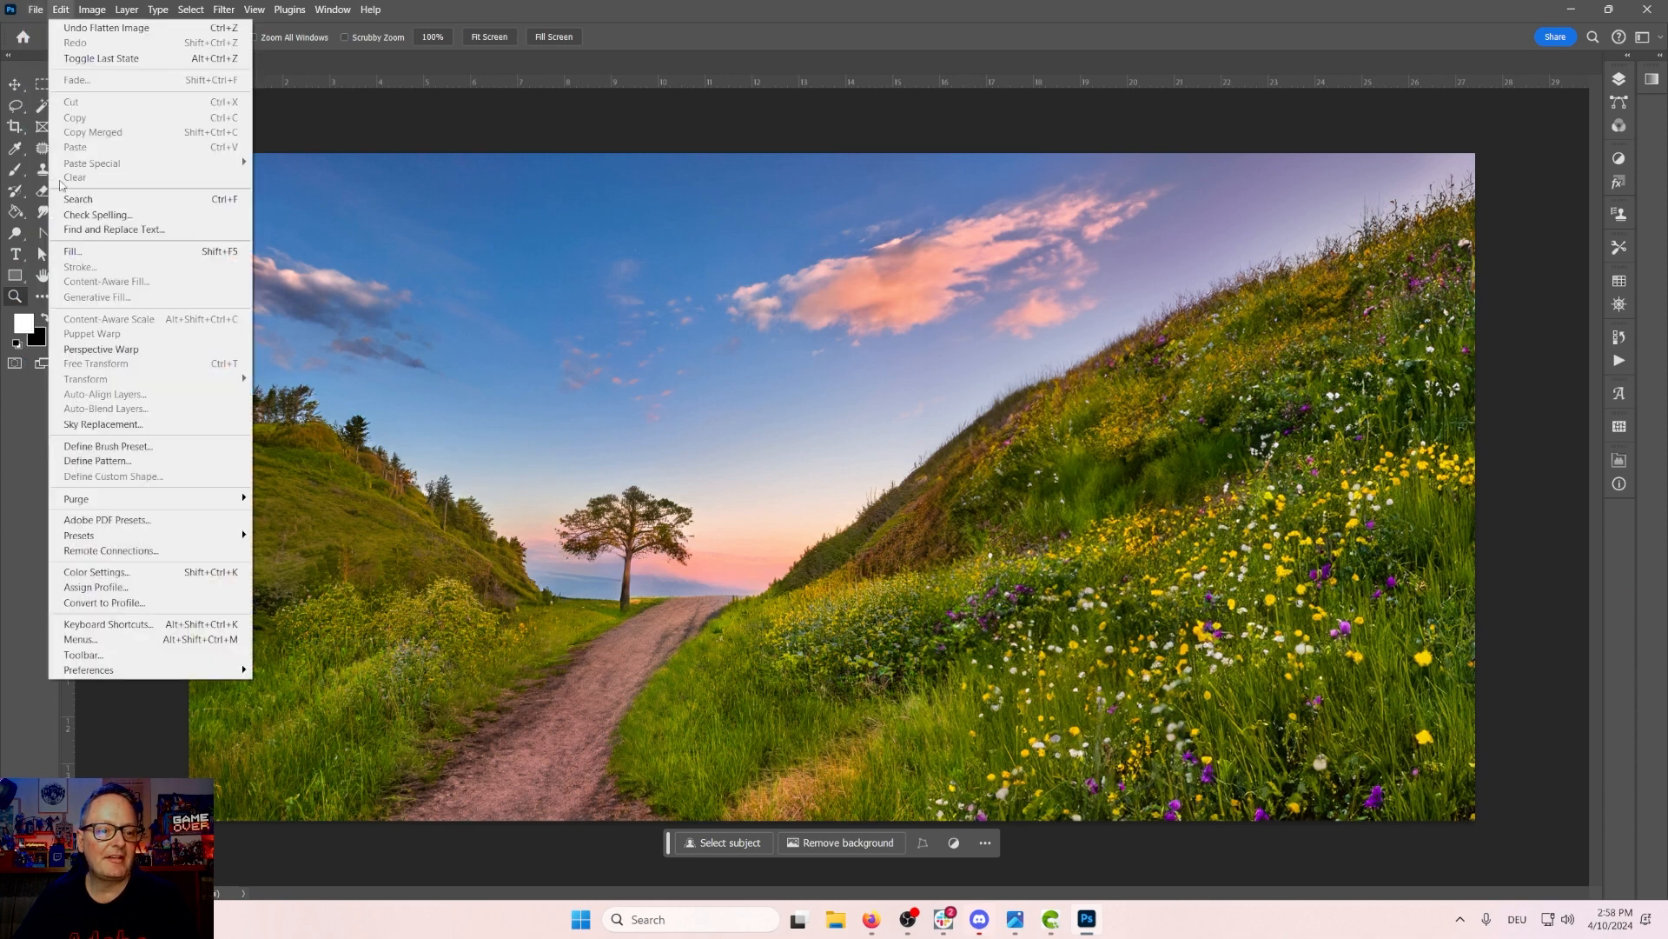
{"action": "left_click", "coordinate": [122, 424]}
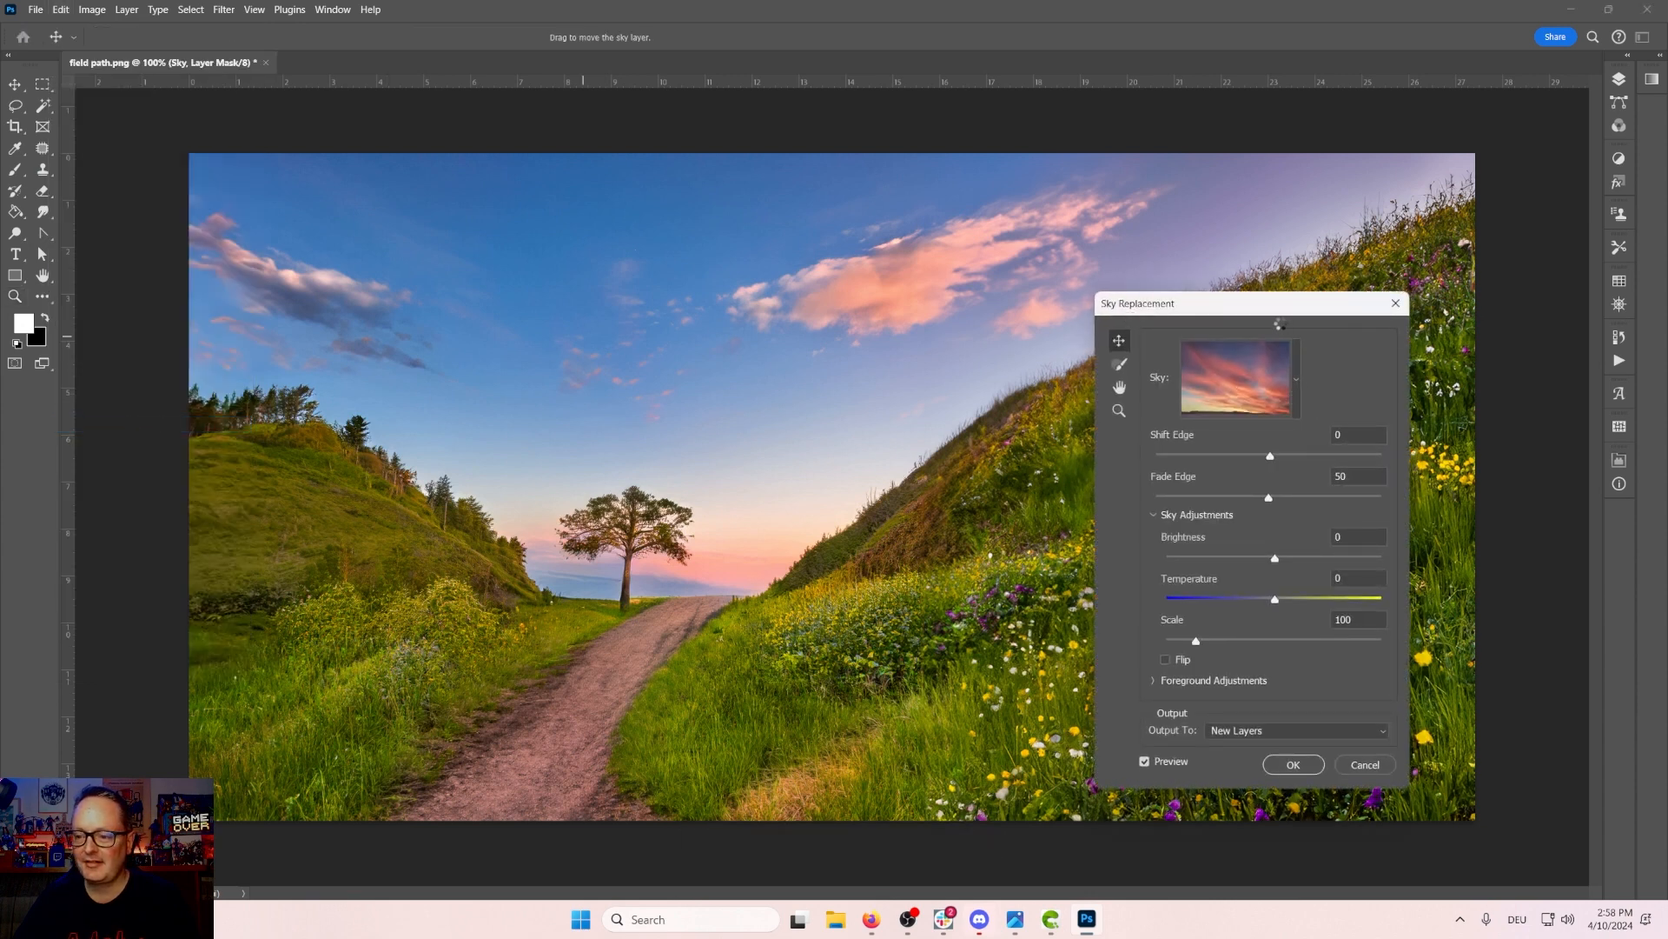
{"action": "left_click_drag", "start_coordinate": [1271, 309], "coordinate": [1482, 415]}
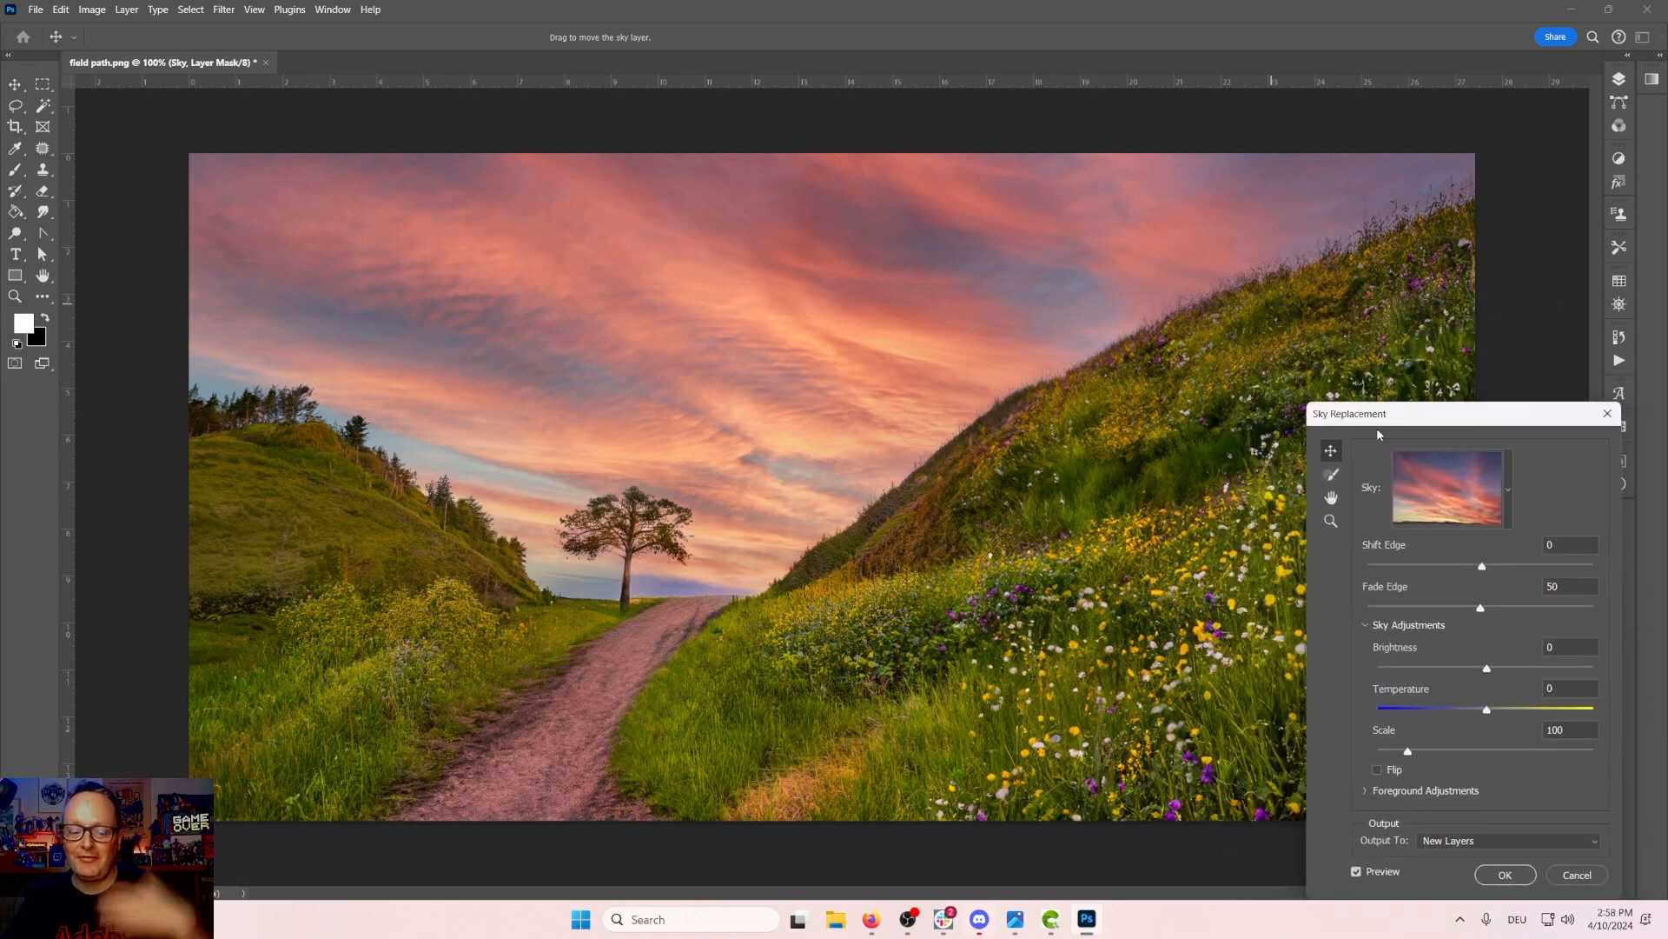
{"action": "left_click", "coordinate": [1508, 490]}
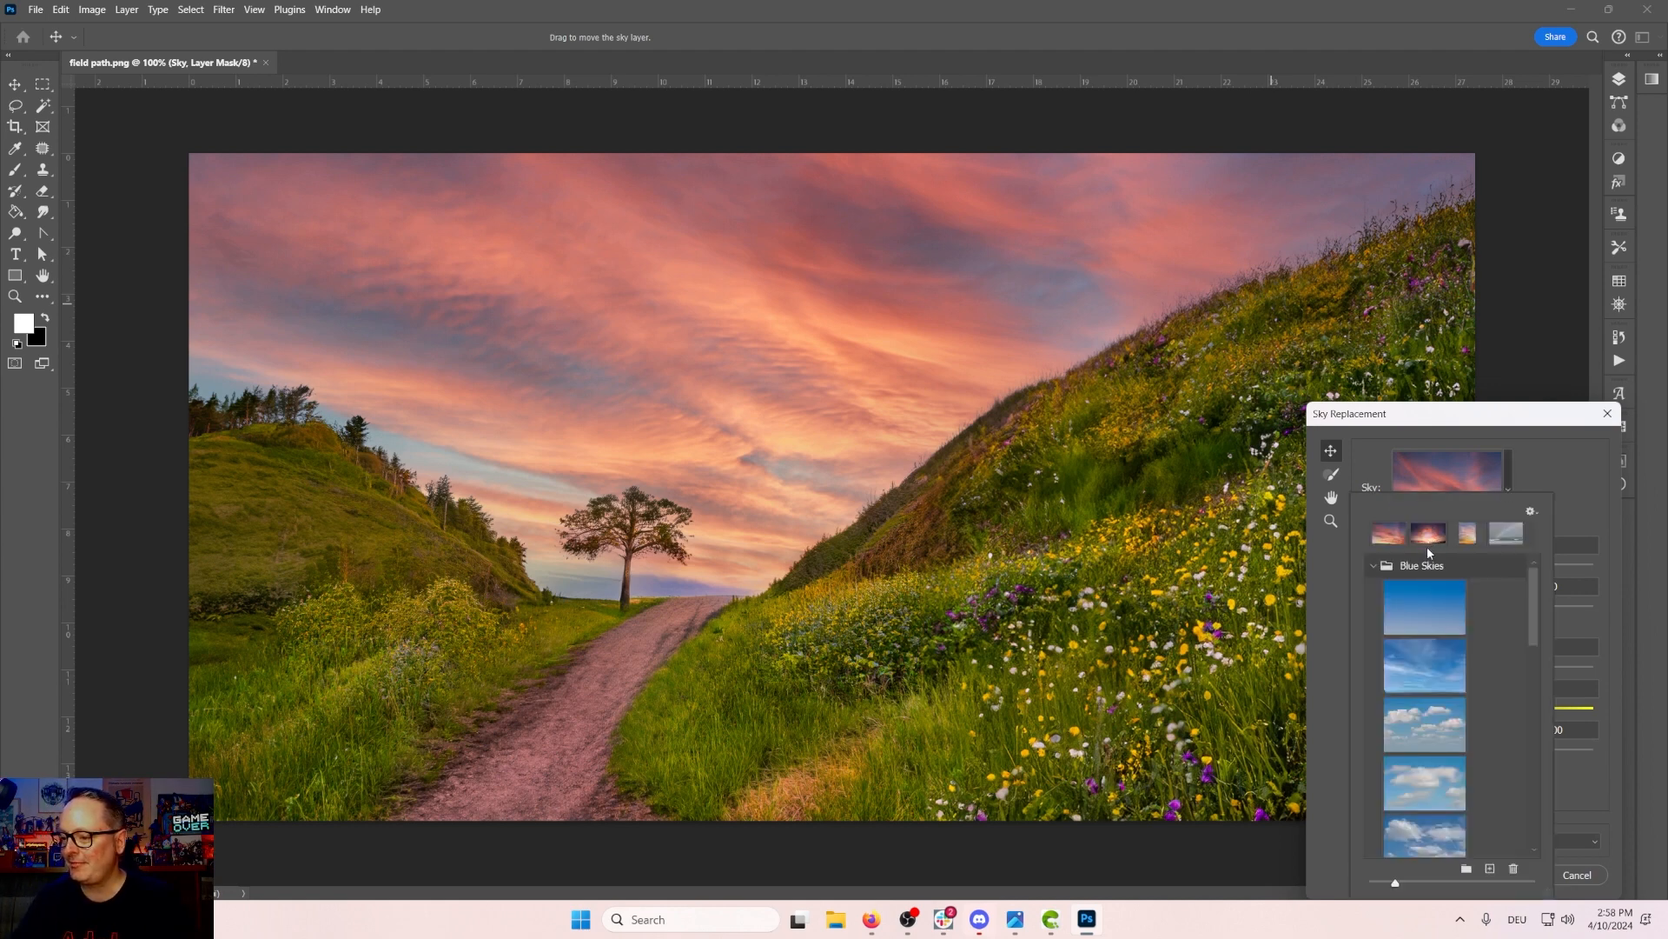
Step: Preview the recent sky presets and several Blue Skies presets on the image one after another
{"action": "left_click", "coordinate": [1428, 540]}
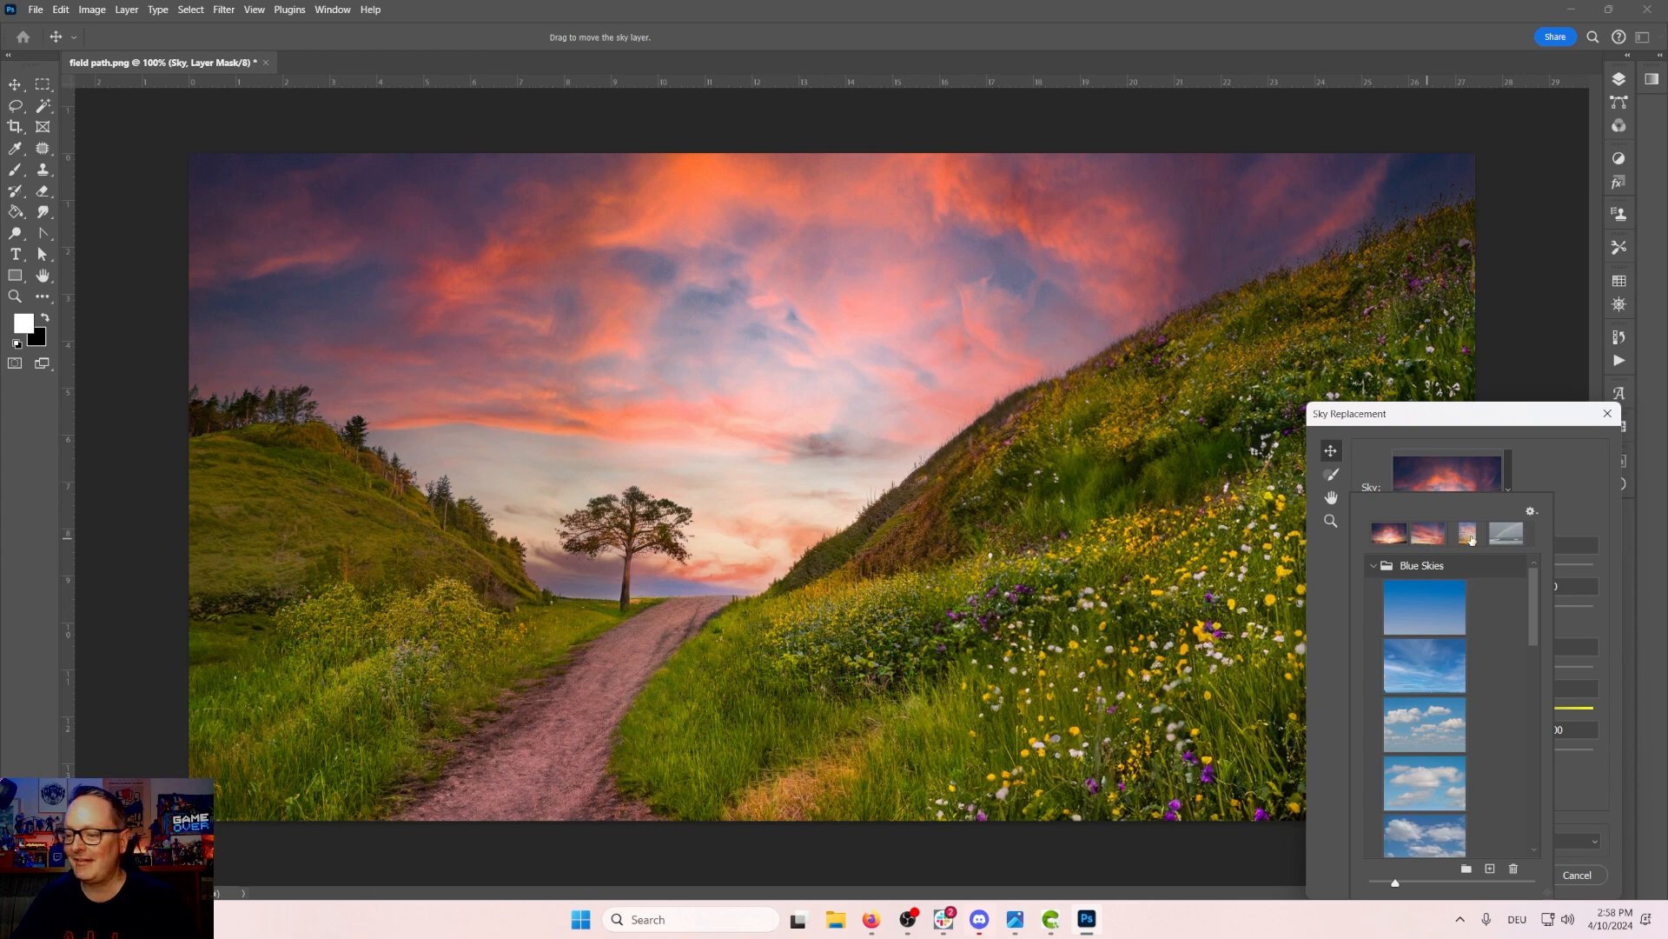
{"action": "left_click", "coordinate": [1469, 535]}
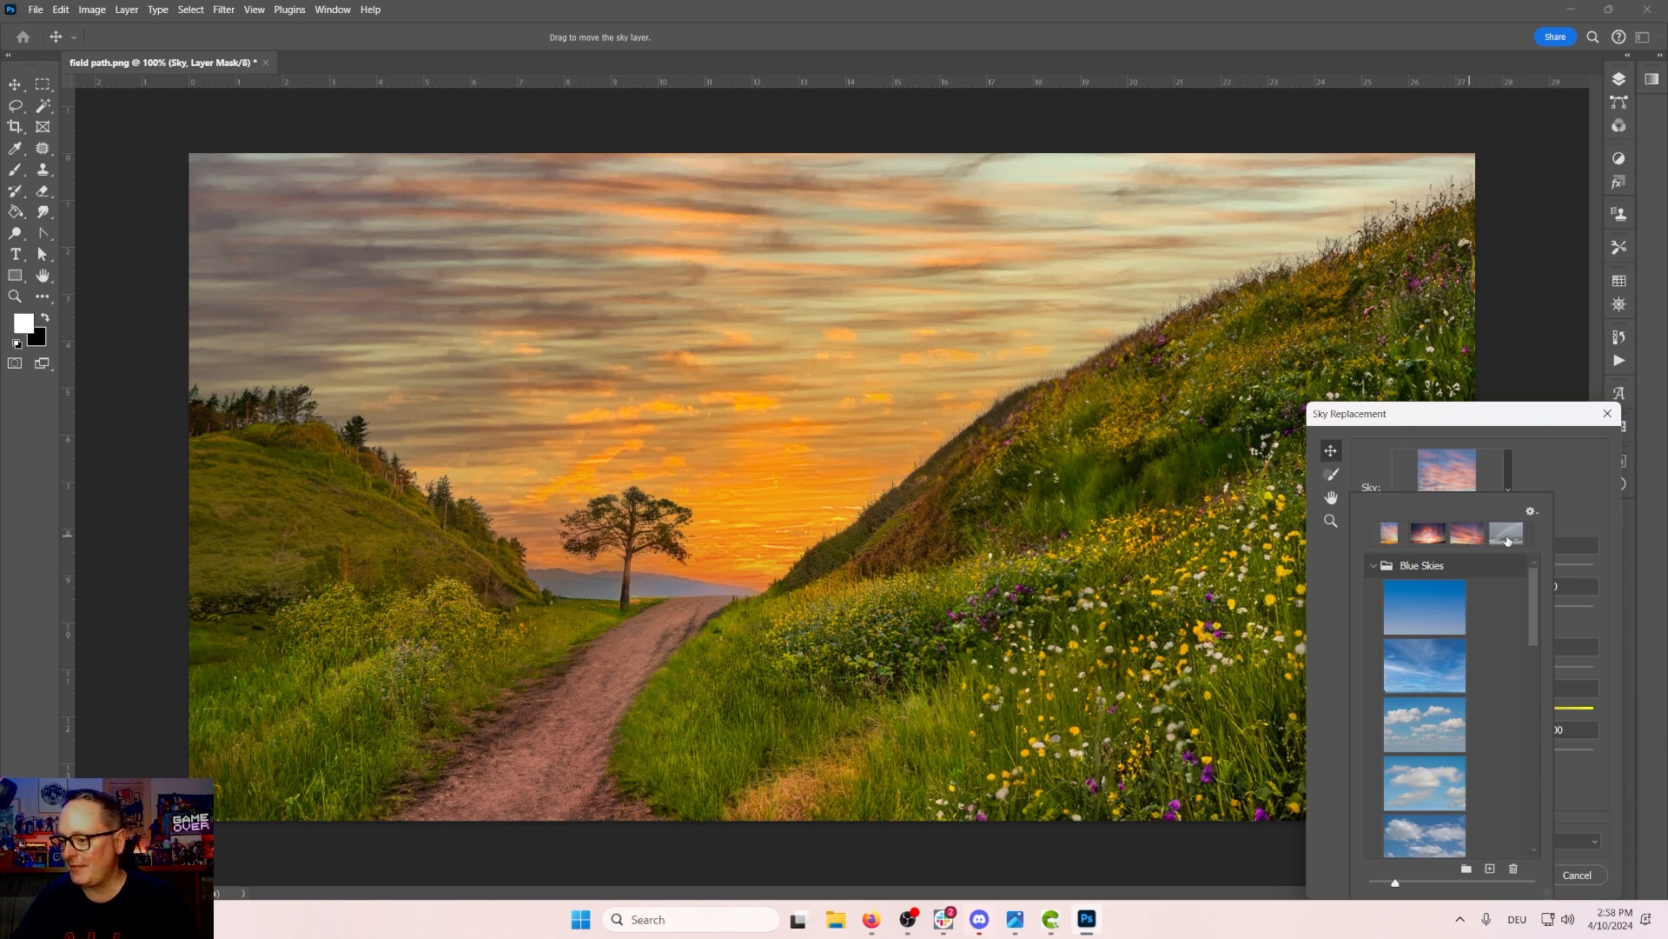
{"action": "left_click", "coordinate": [1507, 535]}
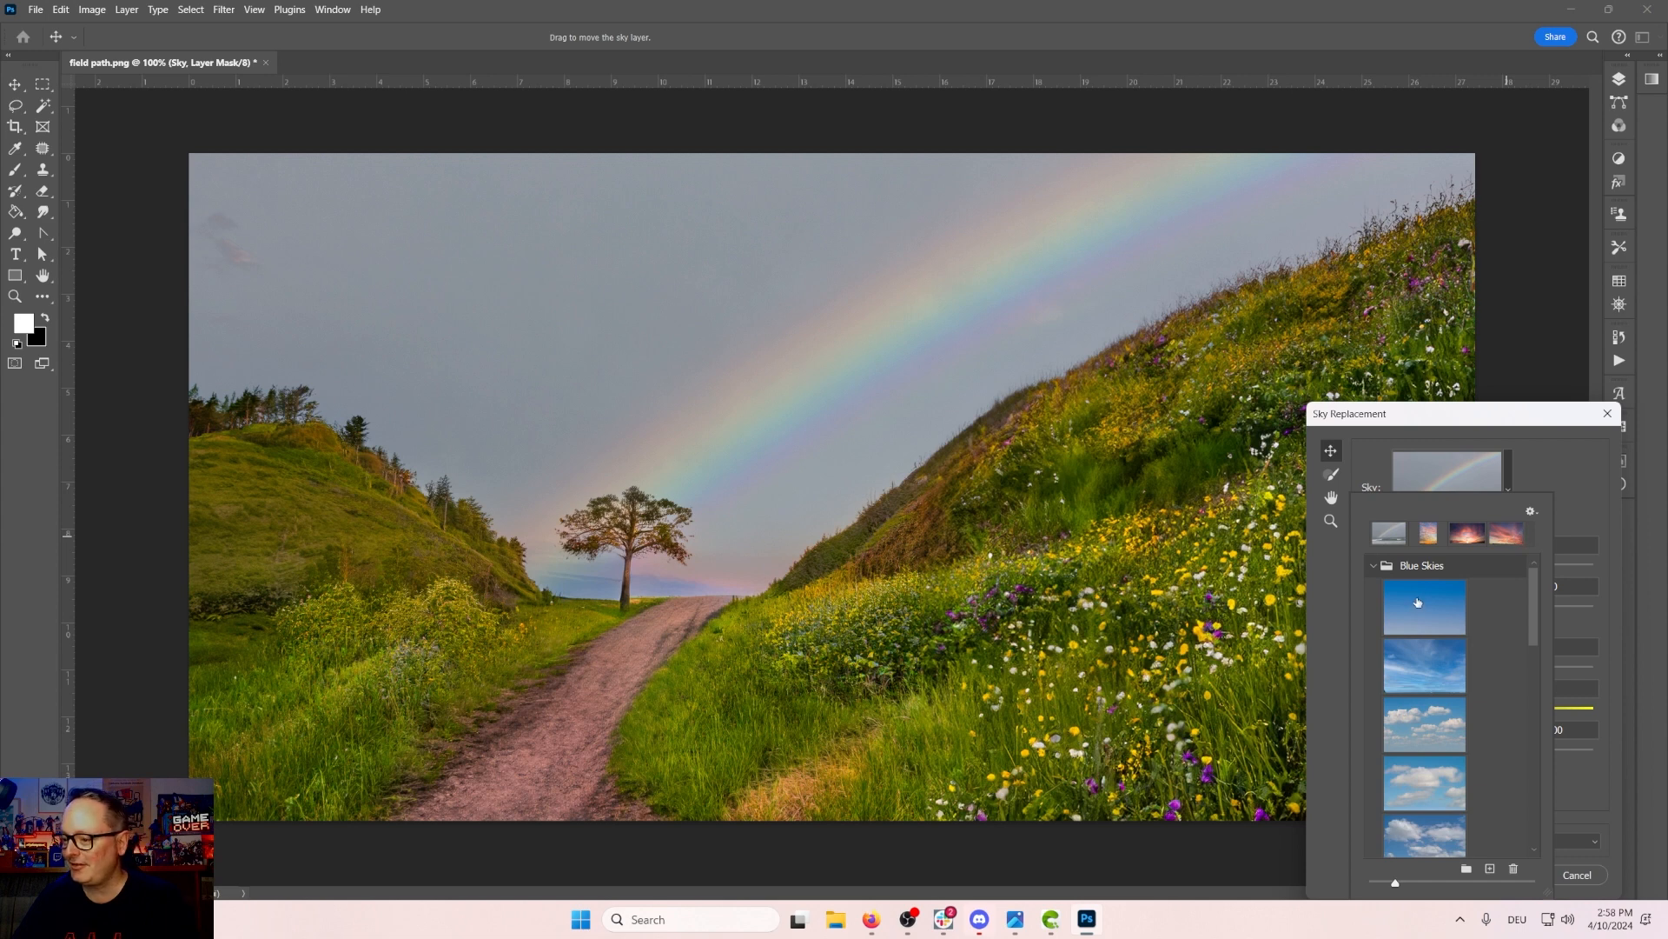
{"action": "left_click", "coordinate": [1418, 603]}
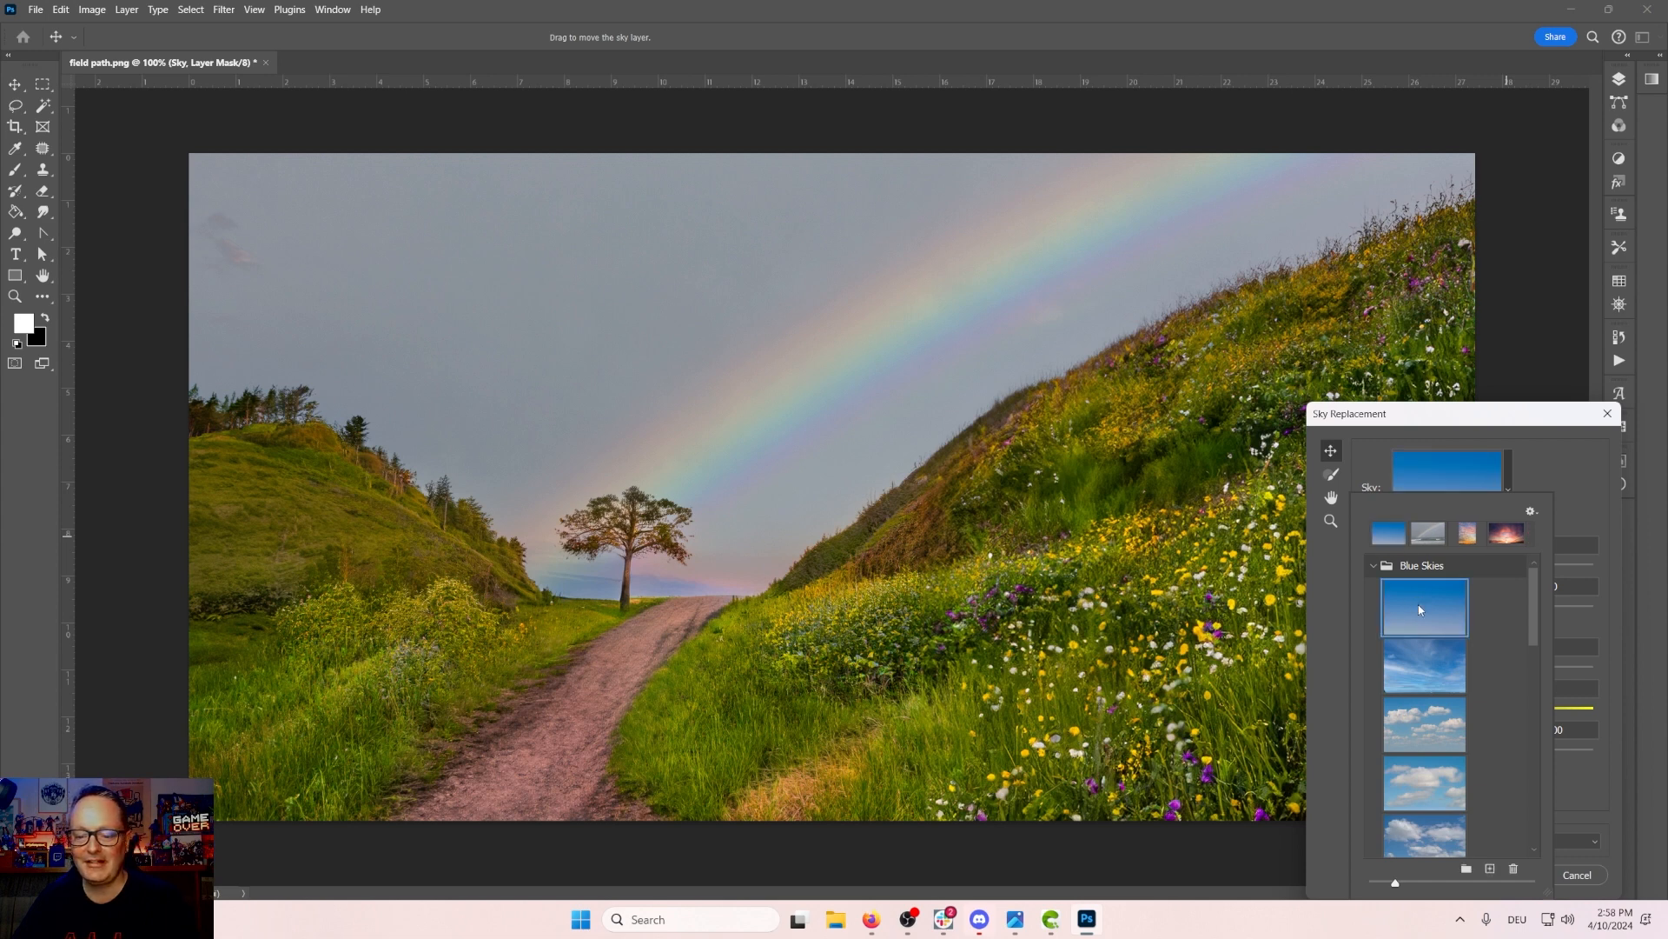
{"action": "left_click", "coordinate": [1422, 662]}
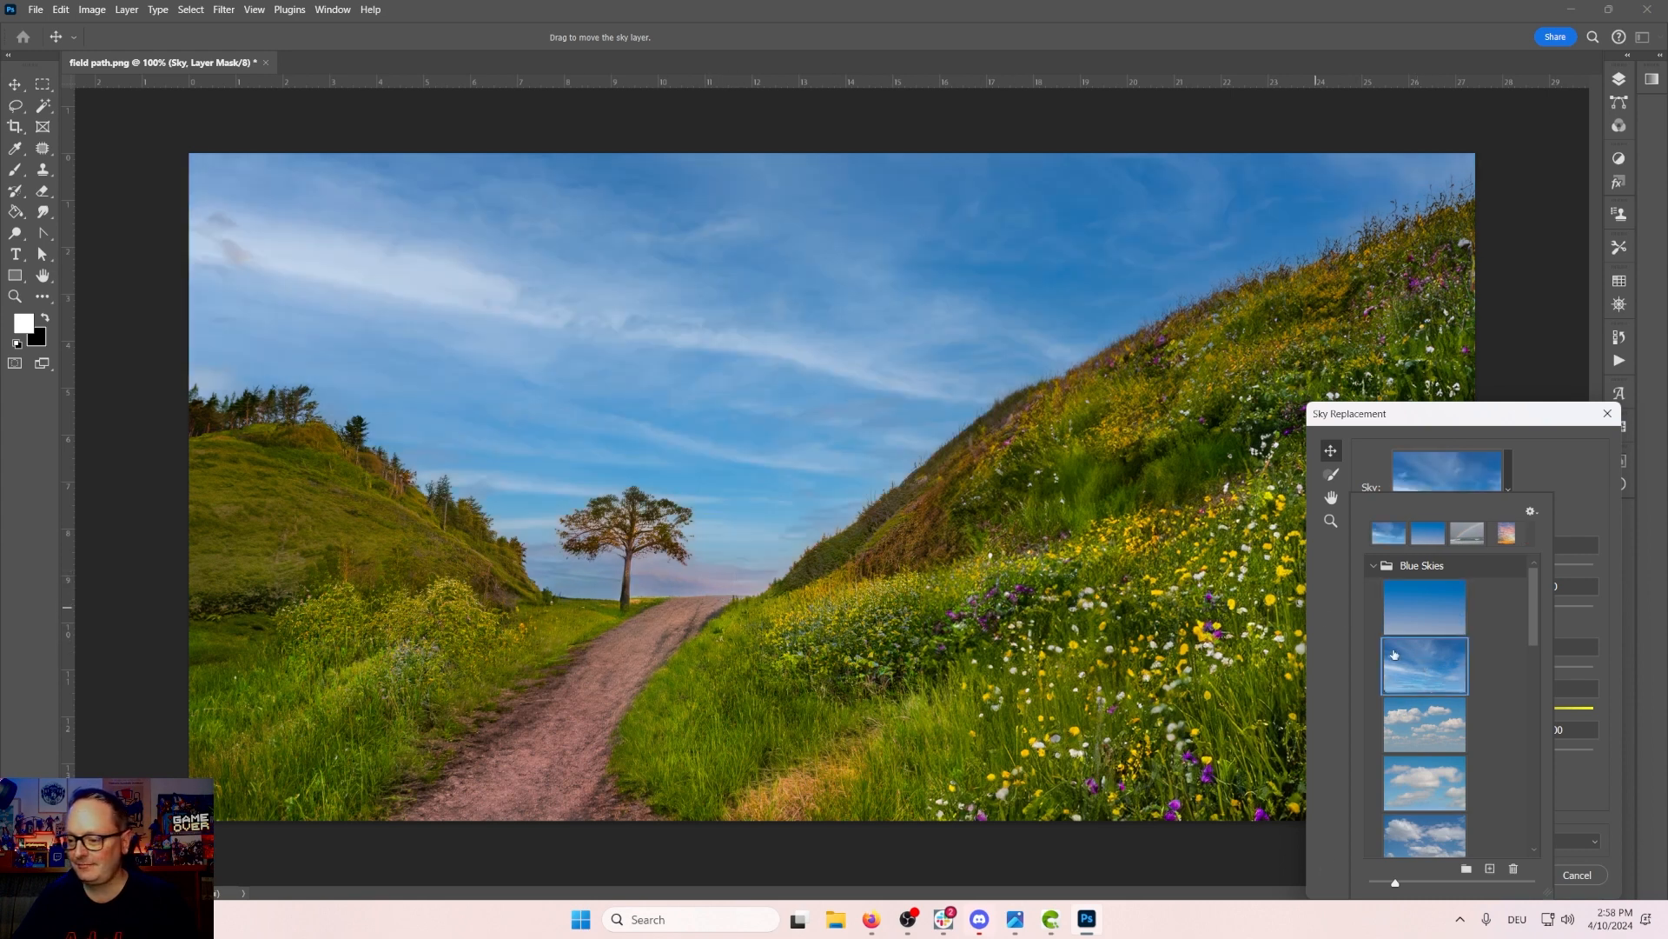
{"action": "left_click", "coordinate": [1431, 732]}
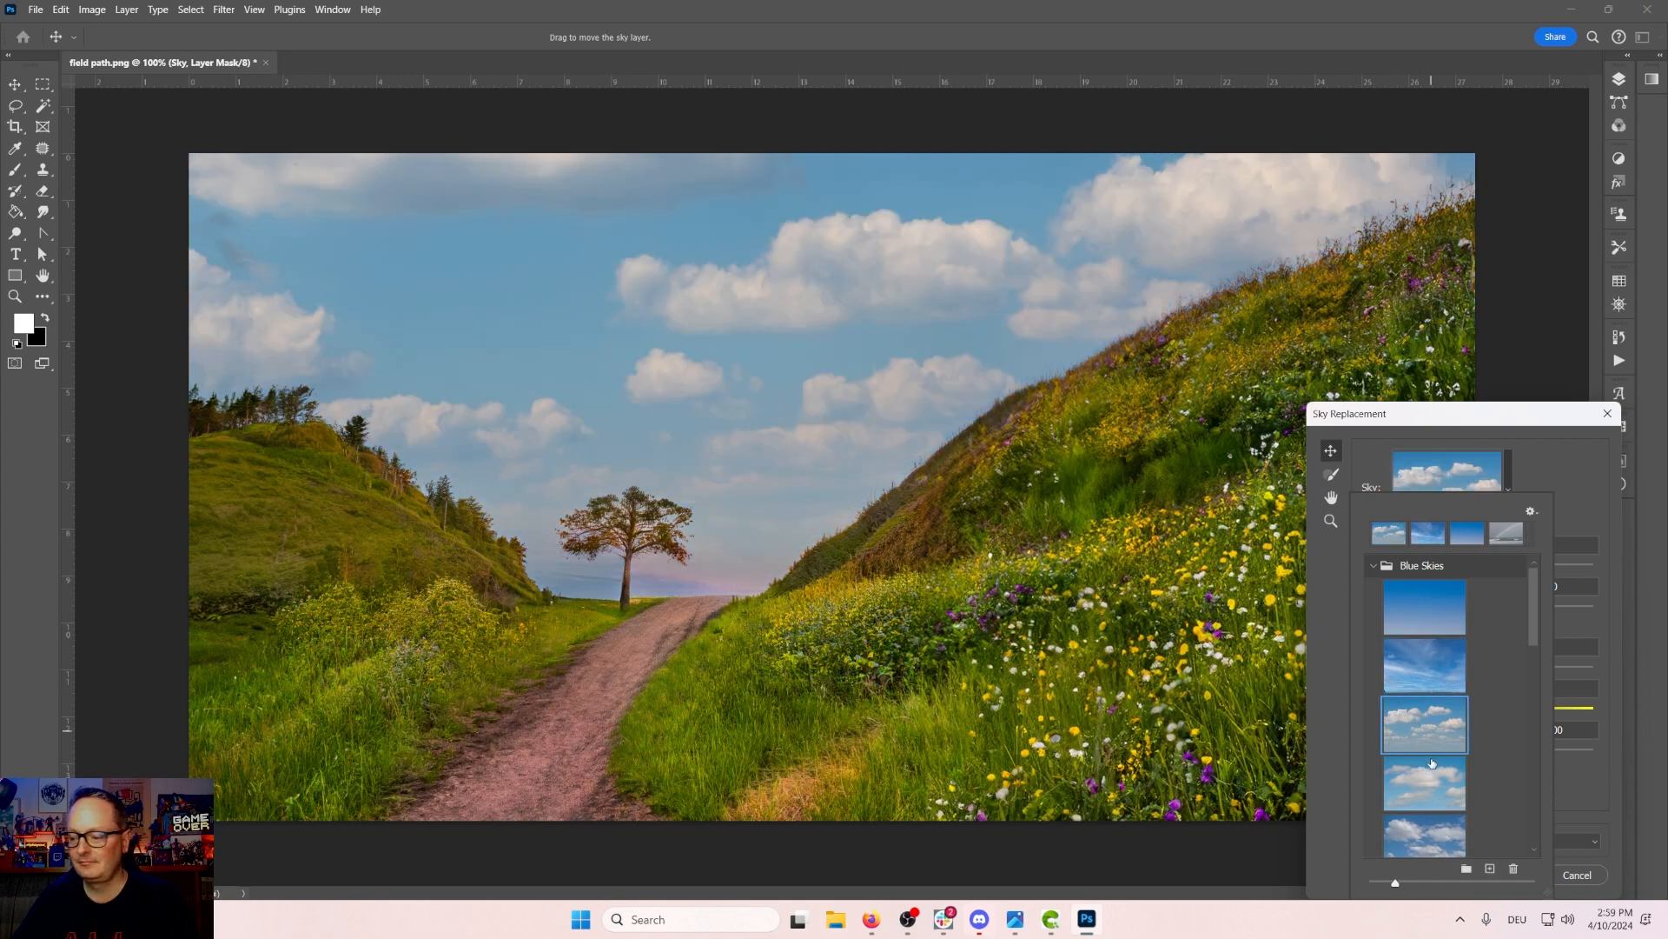
{"action": "left_click", "coordinate": [1423, 793]}
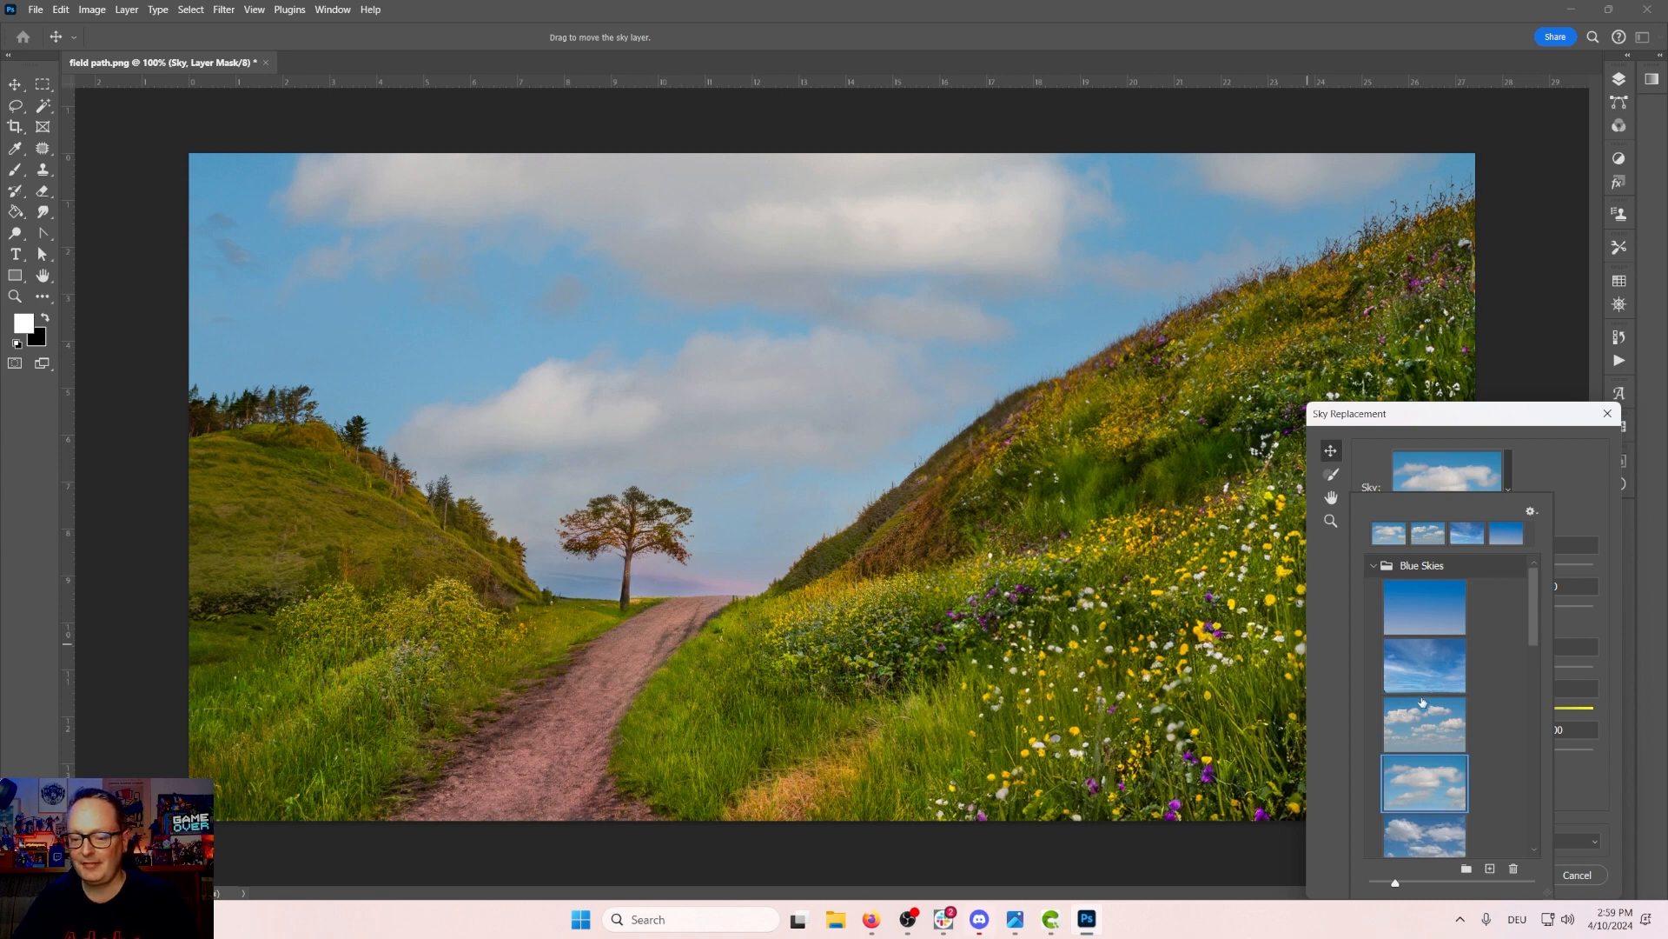
{"action": "scroll", "coordinate": [1423, 703], "scroll_direction": "down", "scroll_amount": 1}
{"action": "scroll", "coordinate": [1422, 702], "scroll_direction": "down", "scroll_amount": 2}
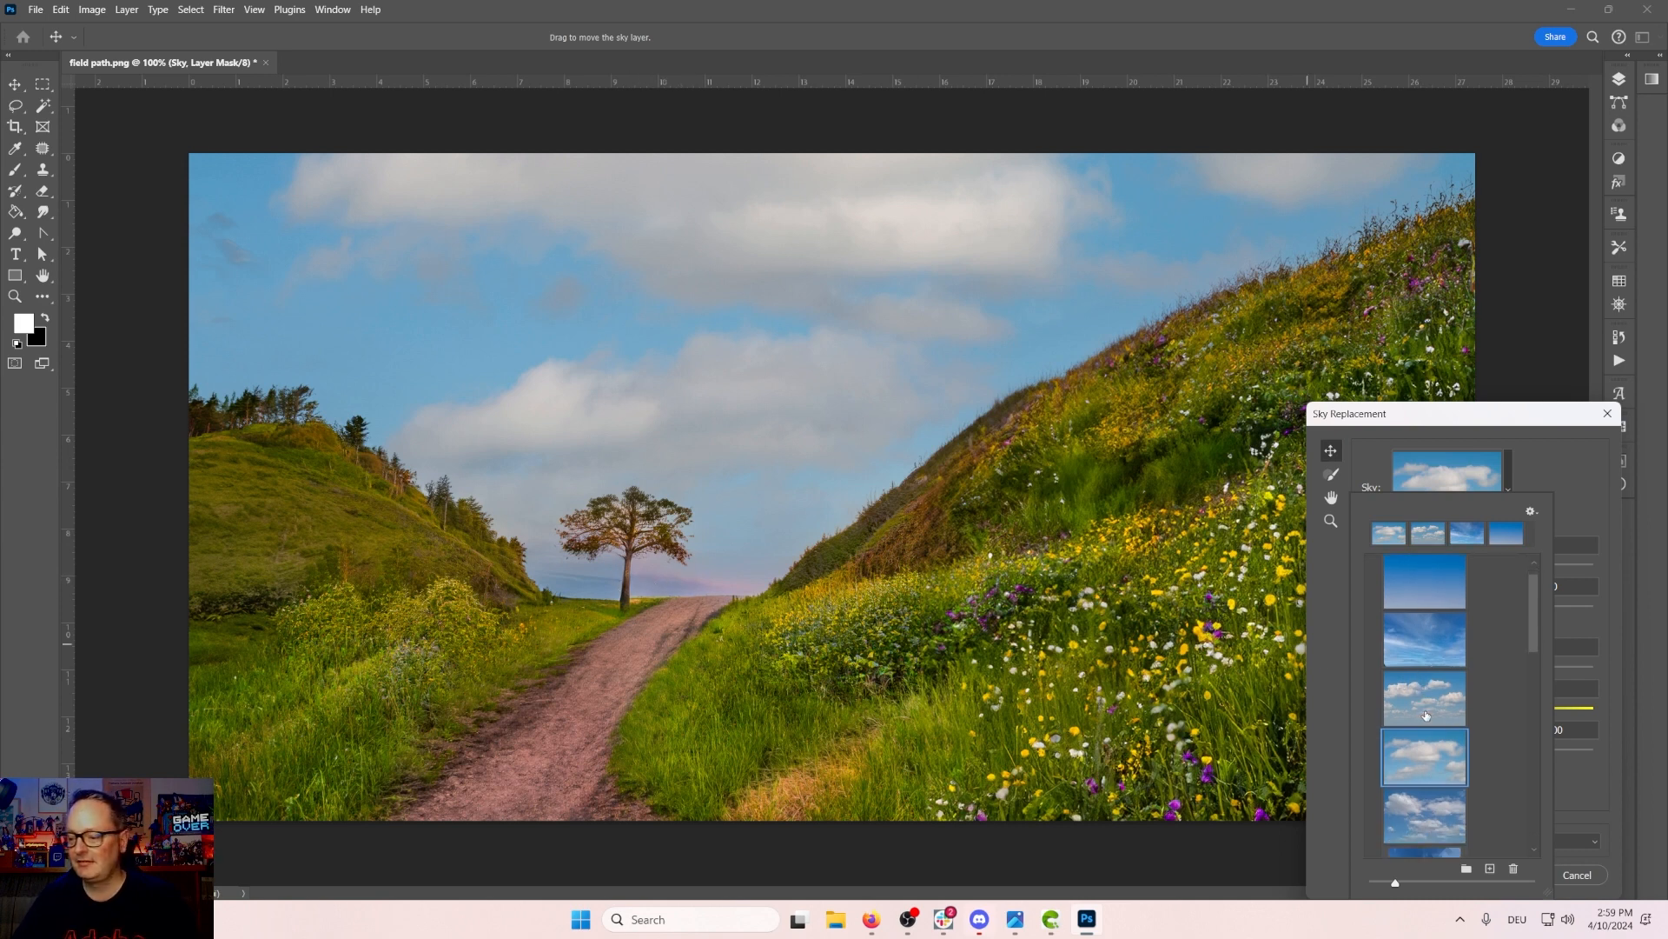
{"action": "left_click", "coordinate": [1415, 797]}
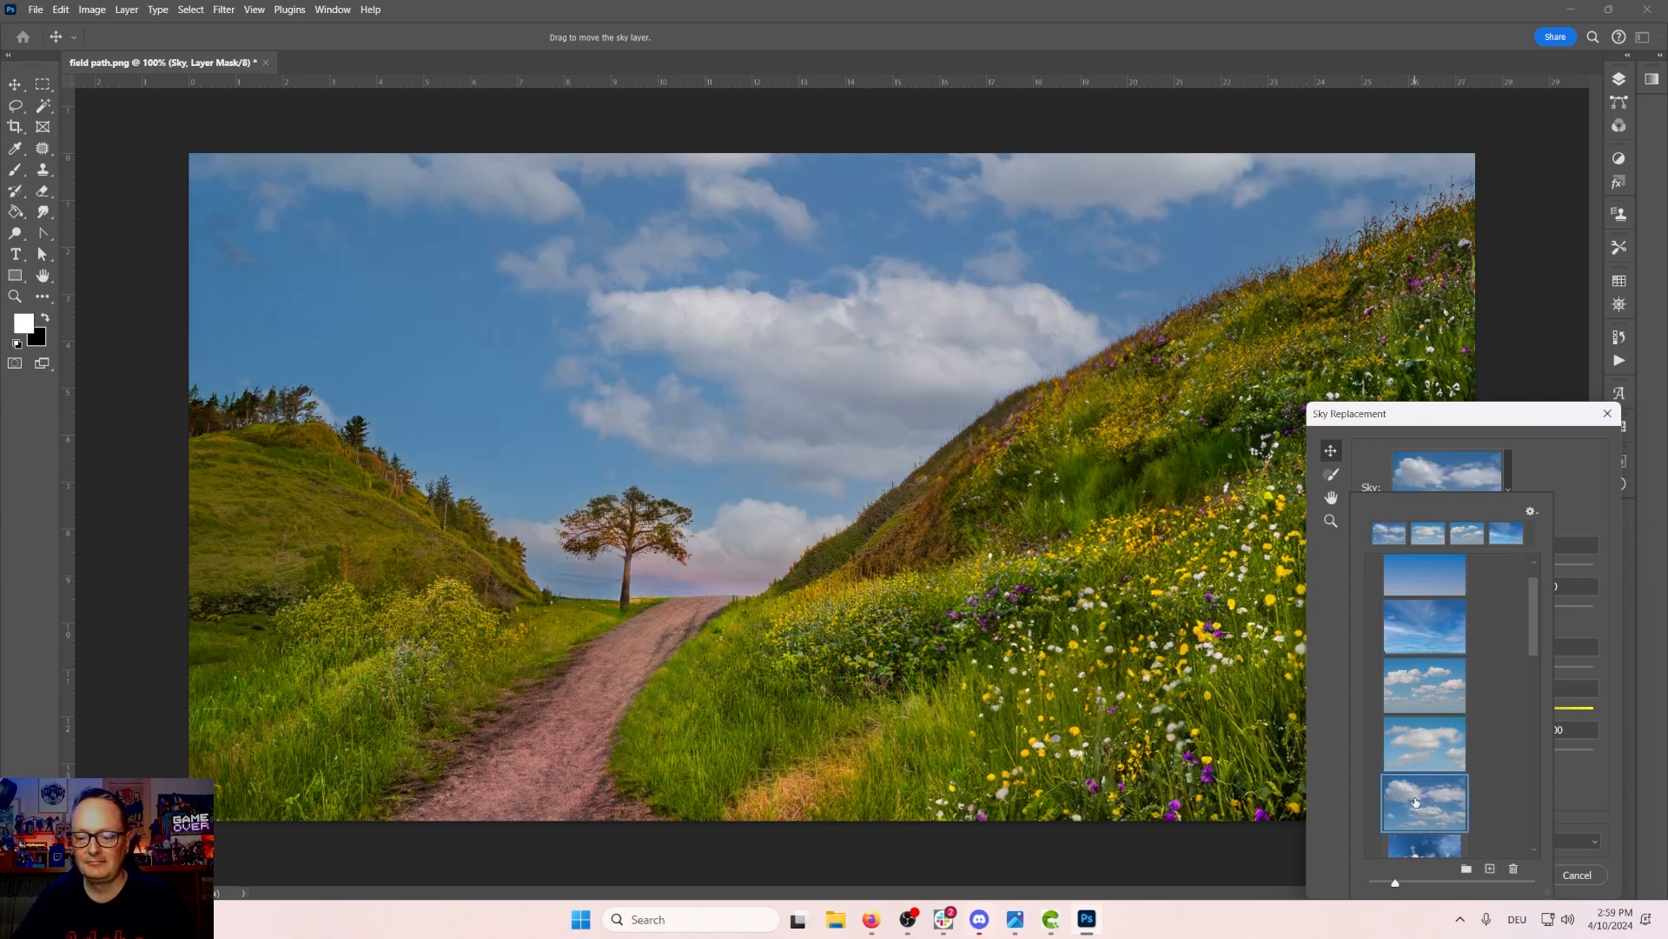
{"action": "scroll", "coordinate": [1416, 795], "scroll_direction": "down", "scroll_amount": 4}
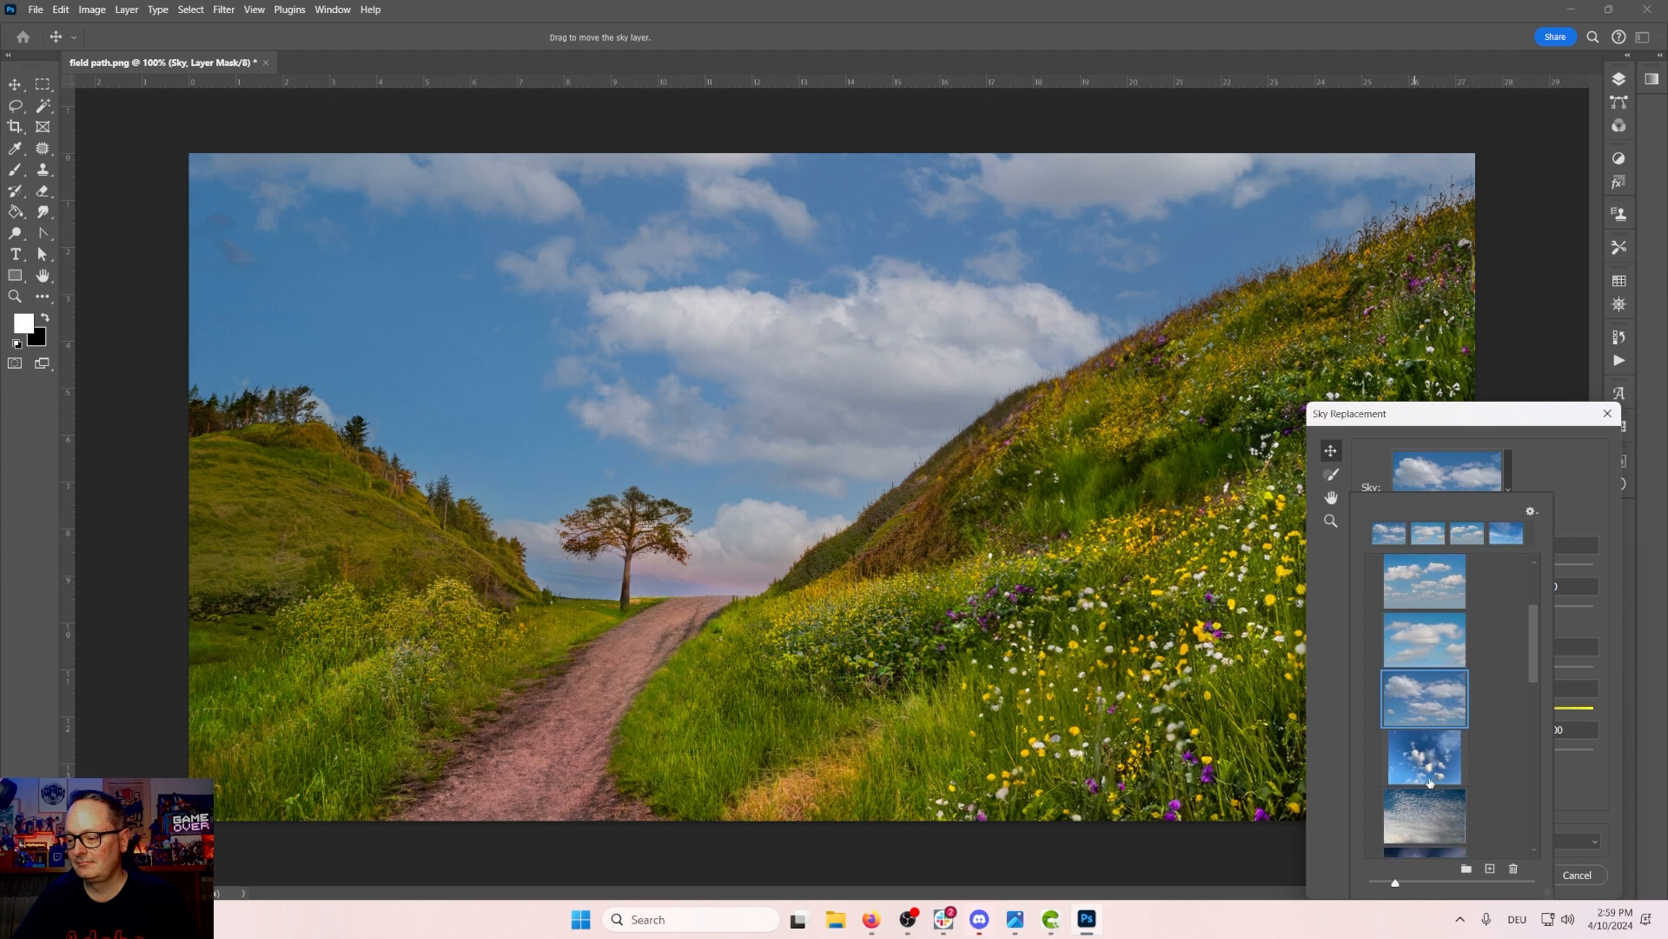
{"action": "left_click", "coordinate": [1429, 780]}
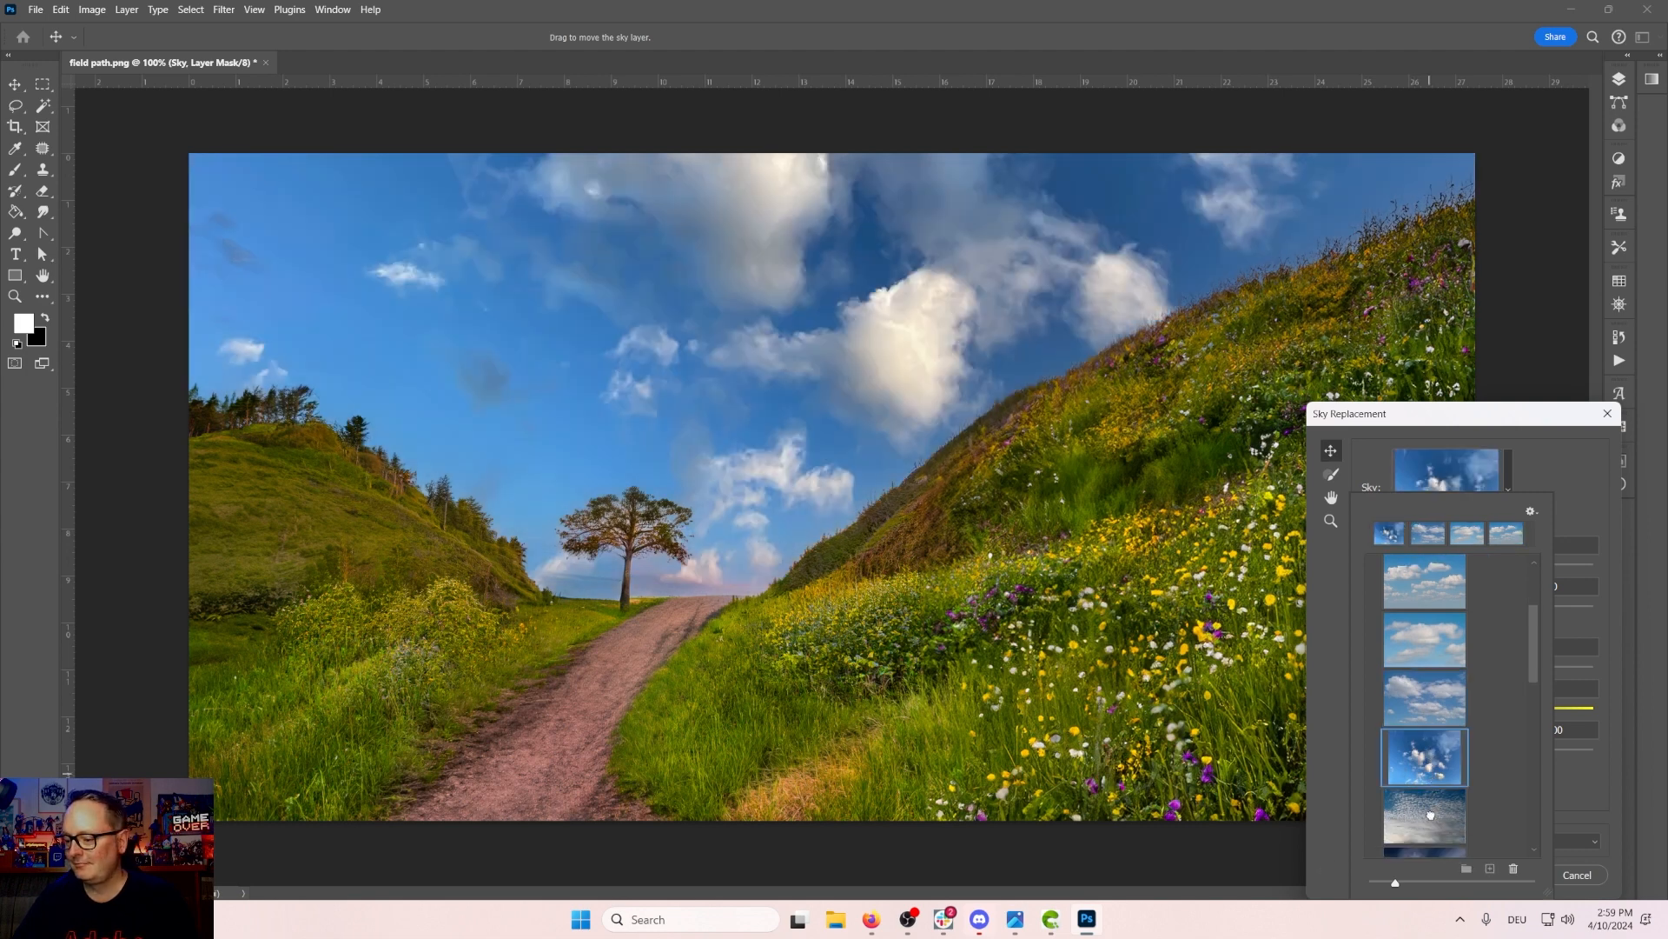
{"action": "left_click", "coordinate": [1433, 819]}
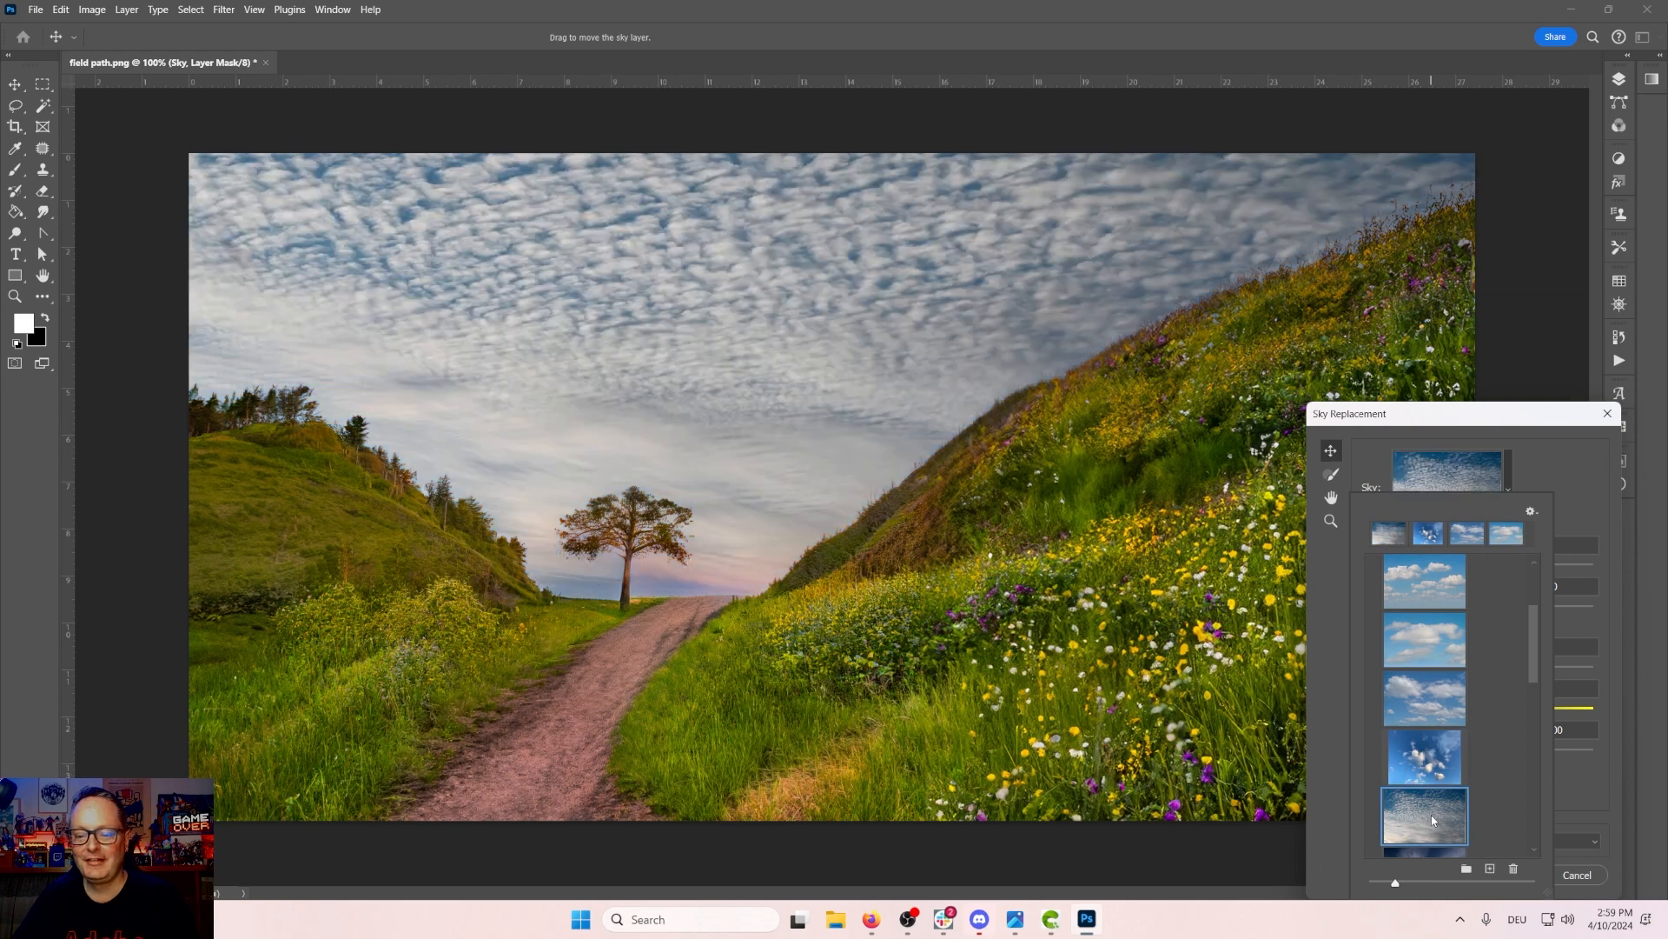
{"action": "scroll", "coordinate": [1421, 762], "scroll_direction": "down", "scroll_amount": 3}
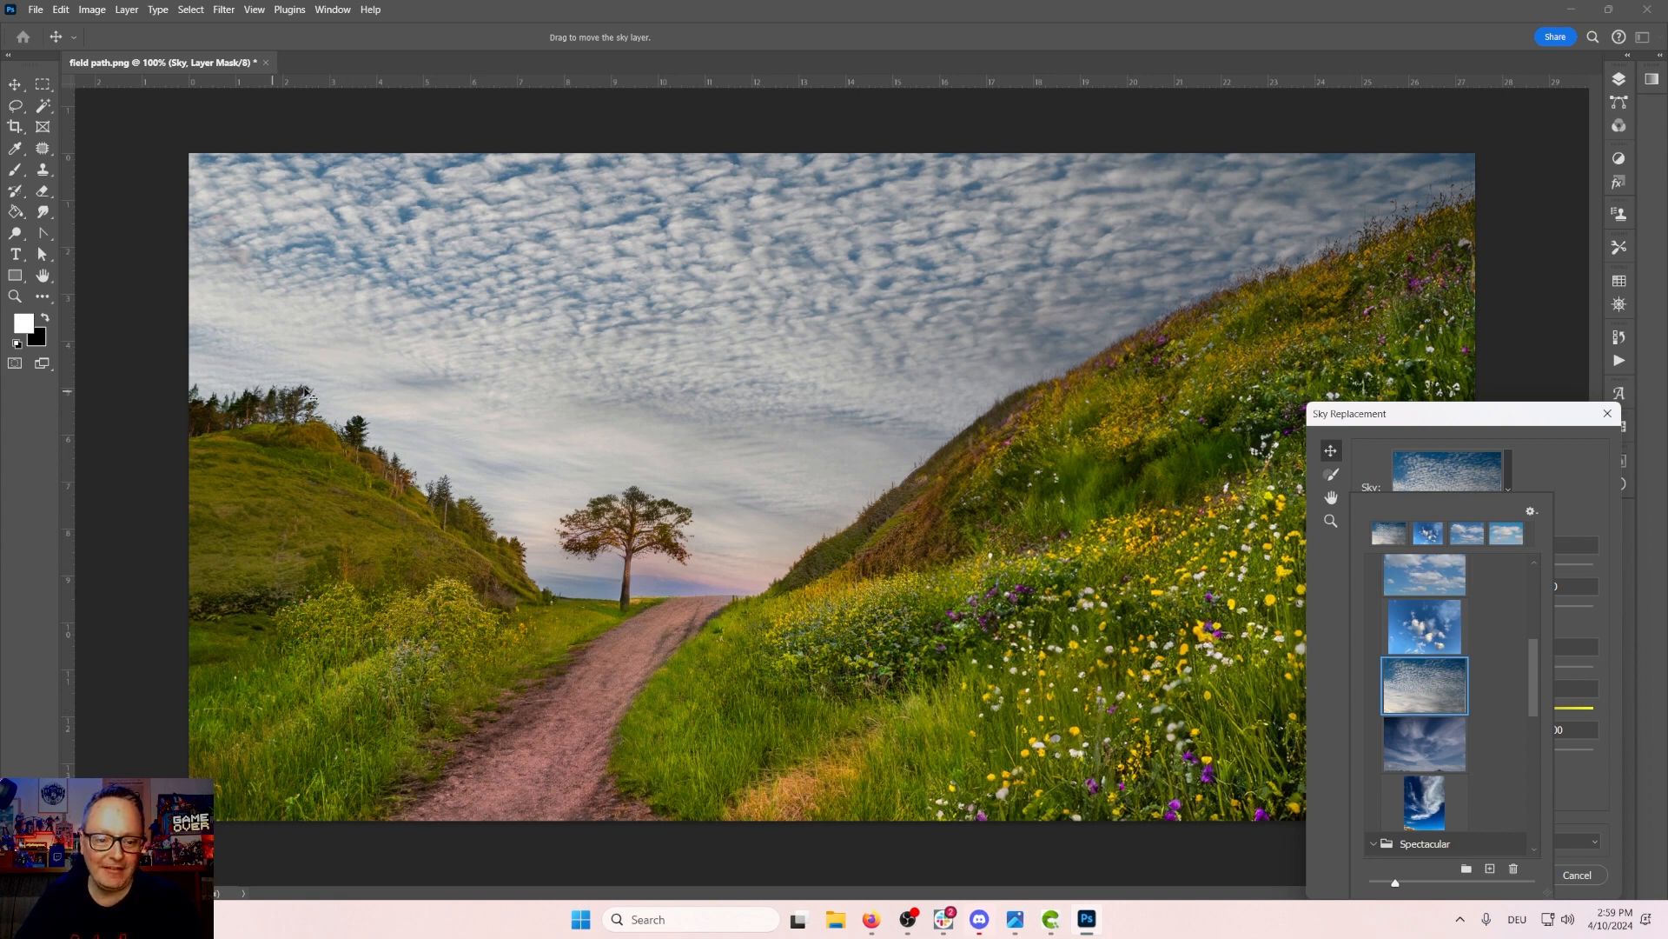
{"action": "left_click", "coordinate": [1427, 741]}
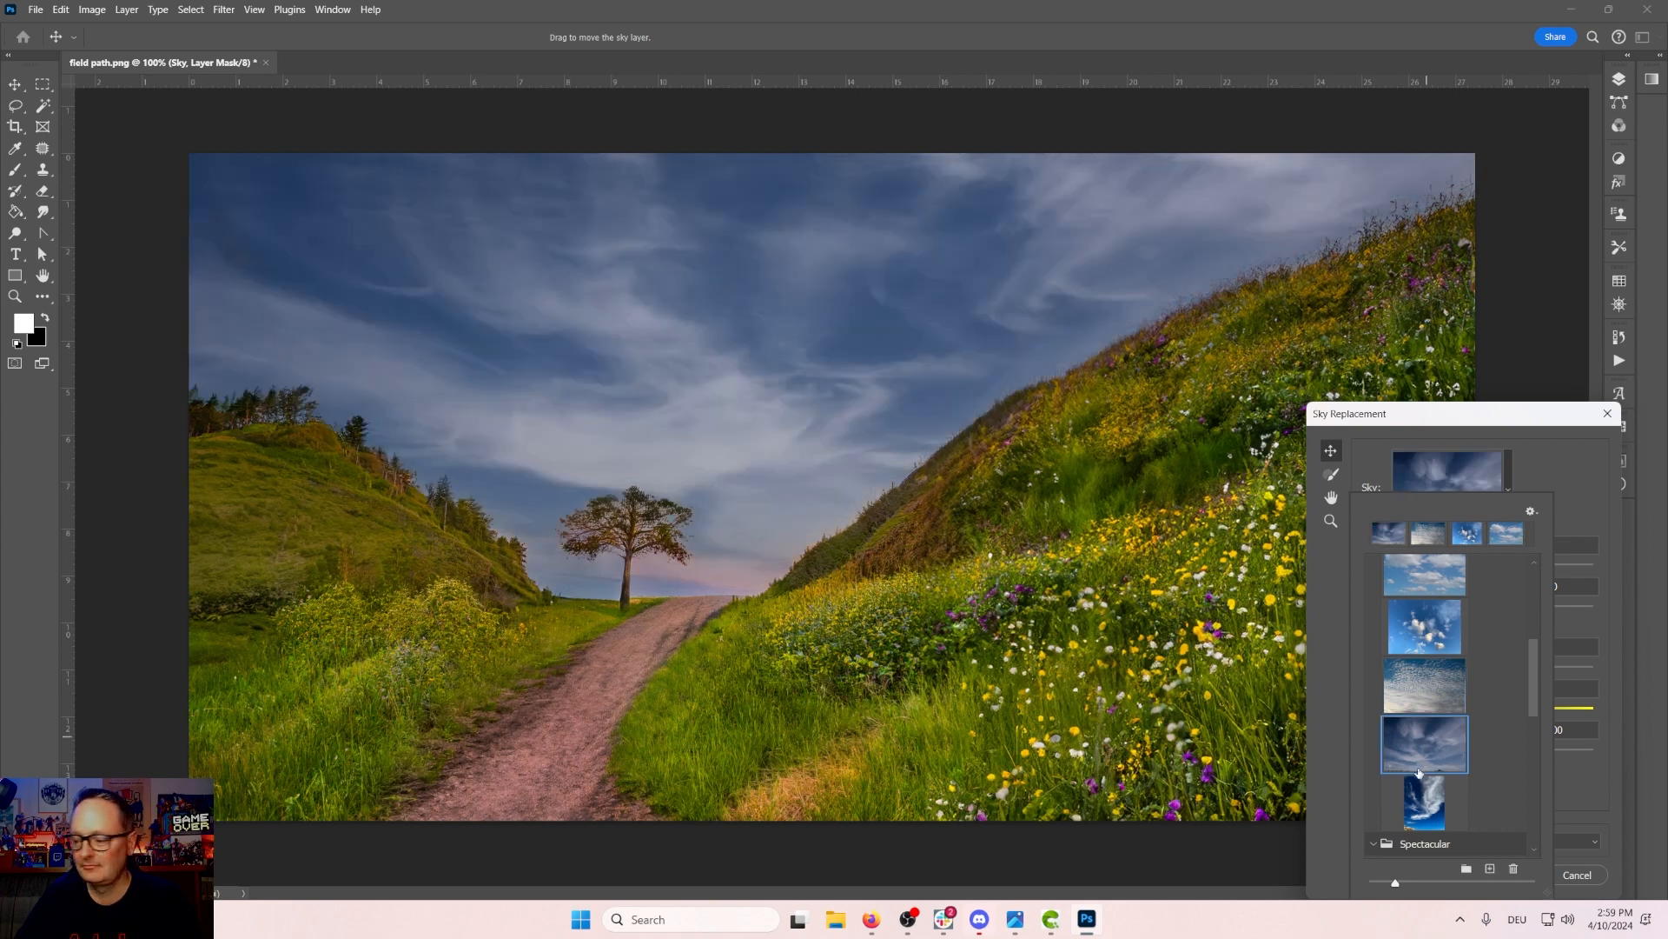
{"action": "left_click", "coordinate": [1438, 804]}
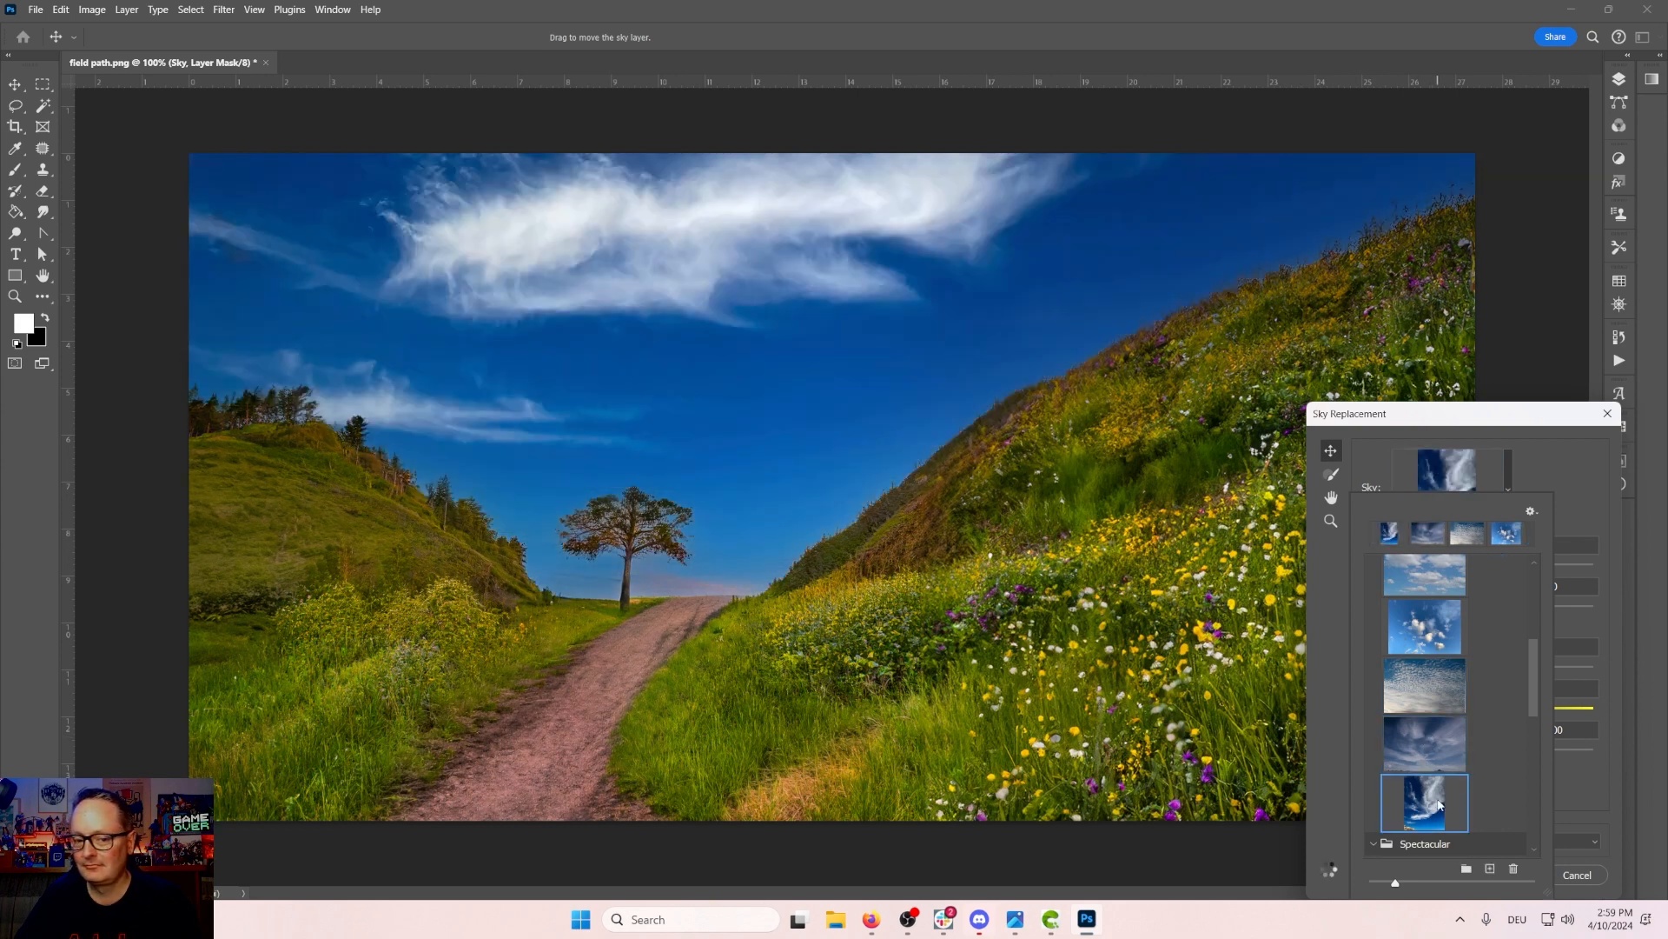
Step: Preview the Spectacular sky presets on the image one after another, from the rainbow to the stormy sky
{"action": "scroll", "coordinate": [1433, 797], "scroll_direction": "down", "scroll_amount": 3}
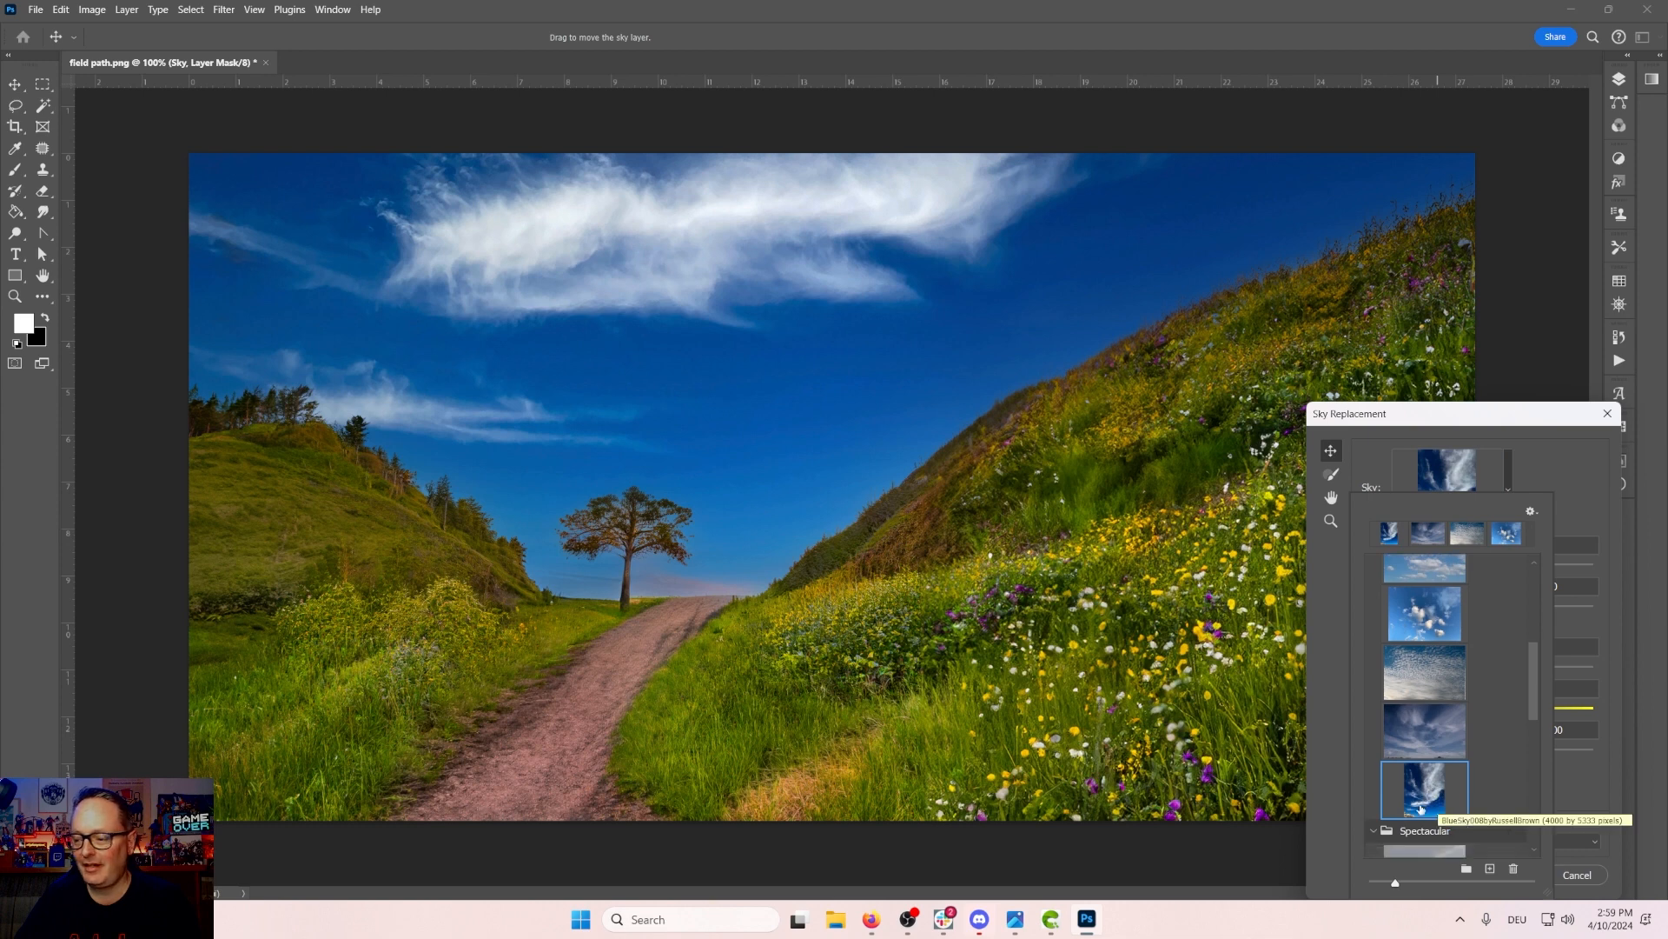
{"action": "left_click", "coordinate": [1426, 747]}
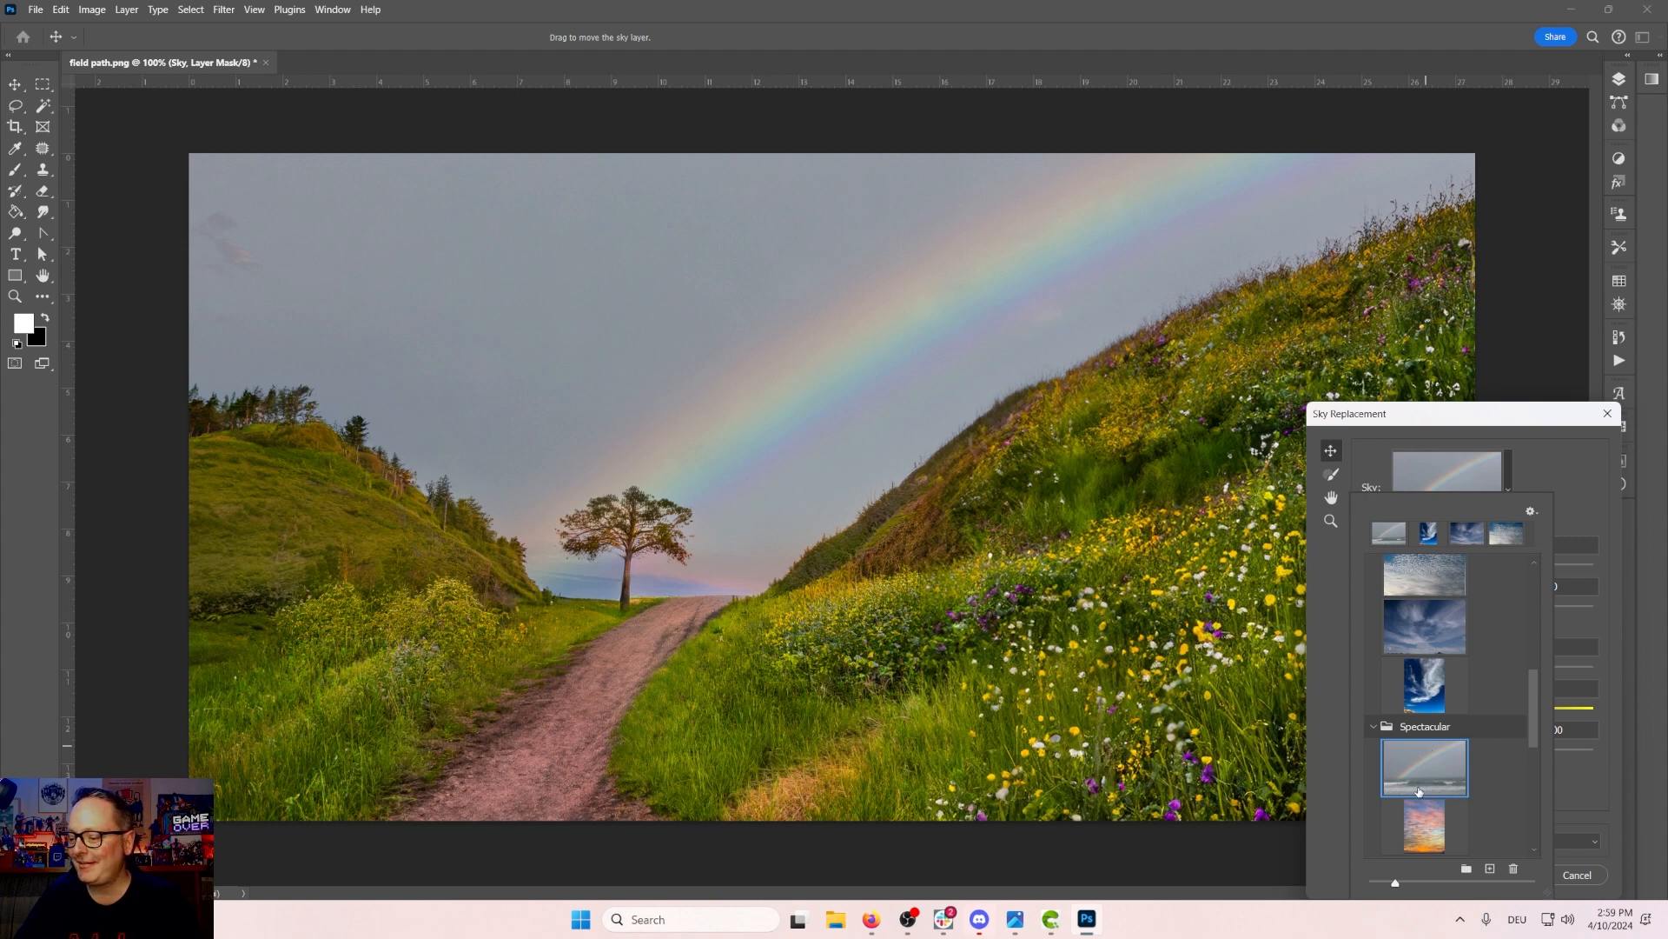
{"action": "scroll", "coordinate": [1421, 782], "scroll_direction": "down", "scroll_amount": 2}
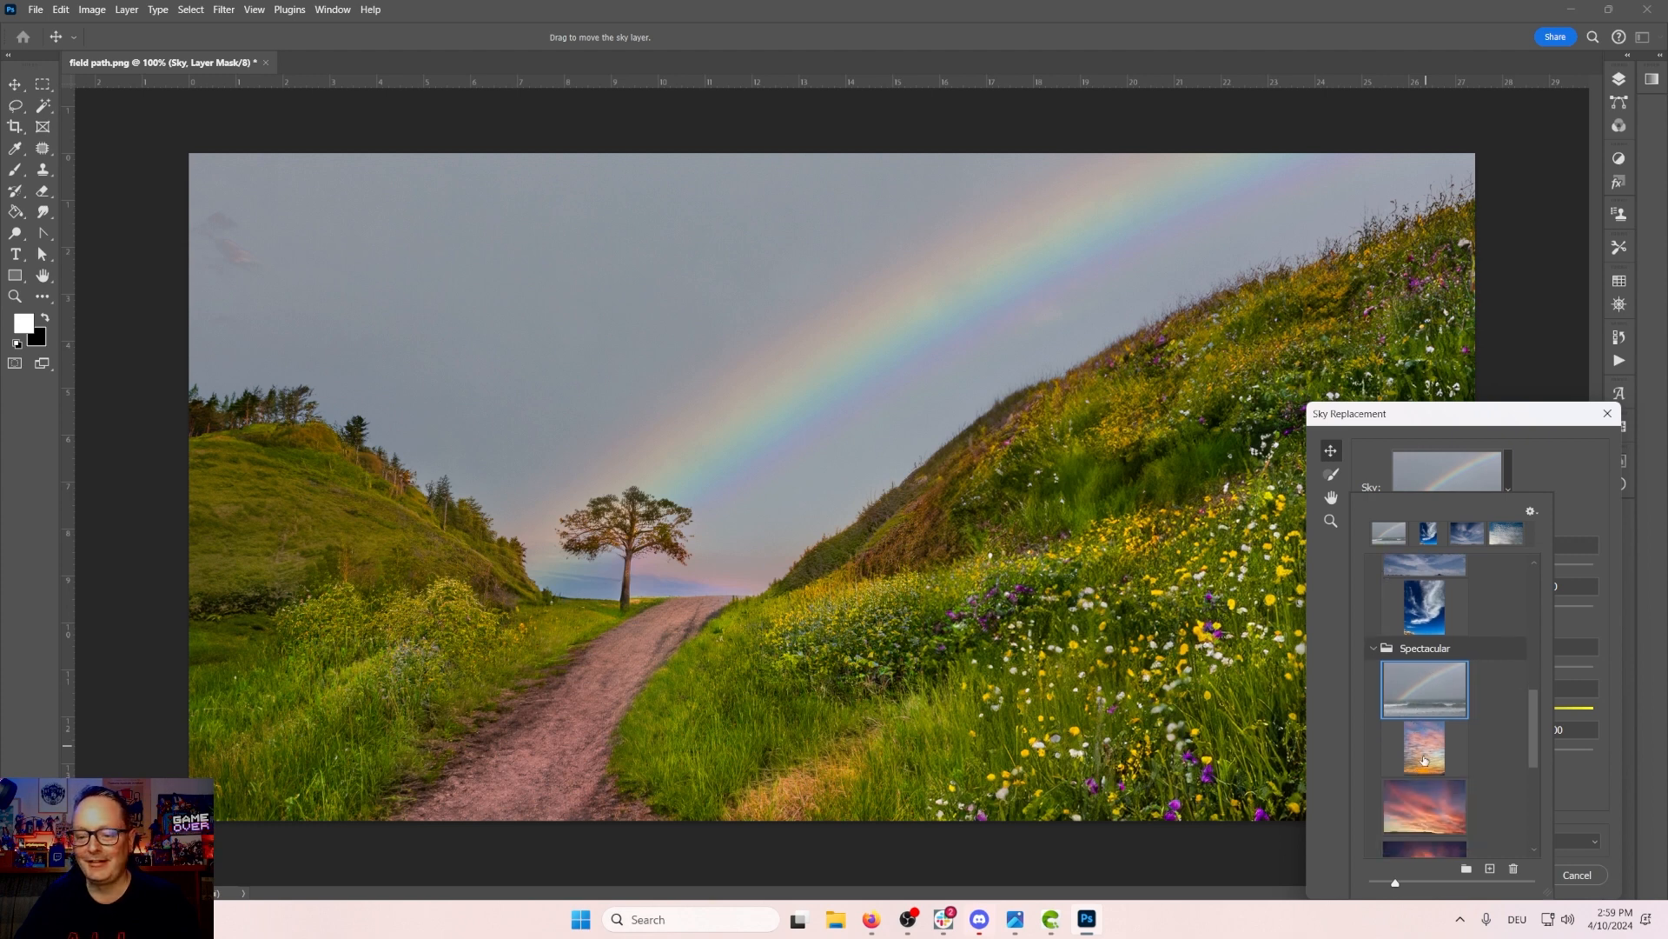
{"action": "left_click", "coordinate": [1424, 756]}
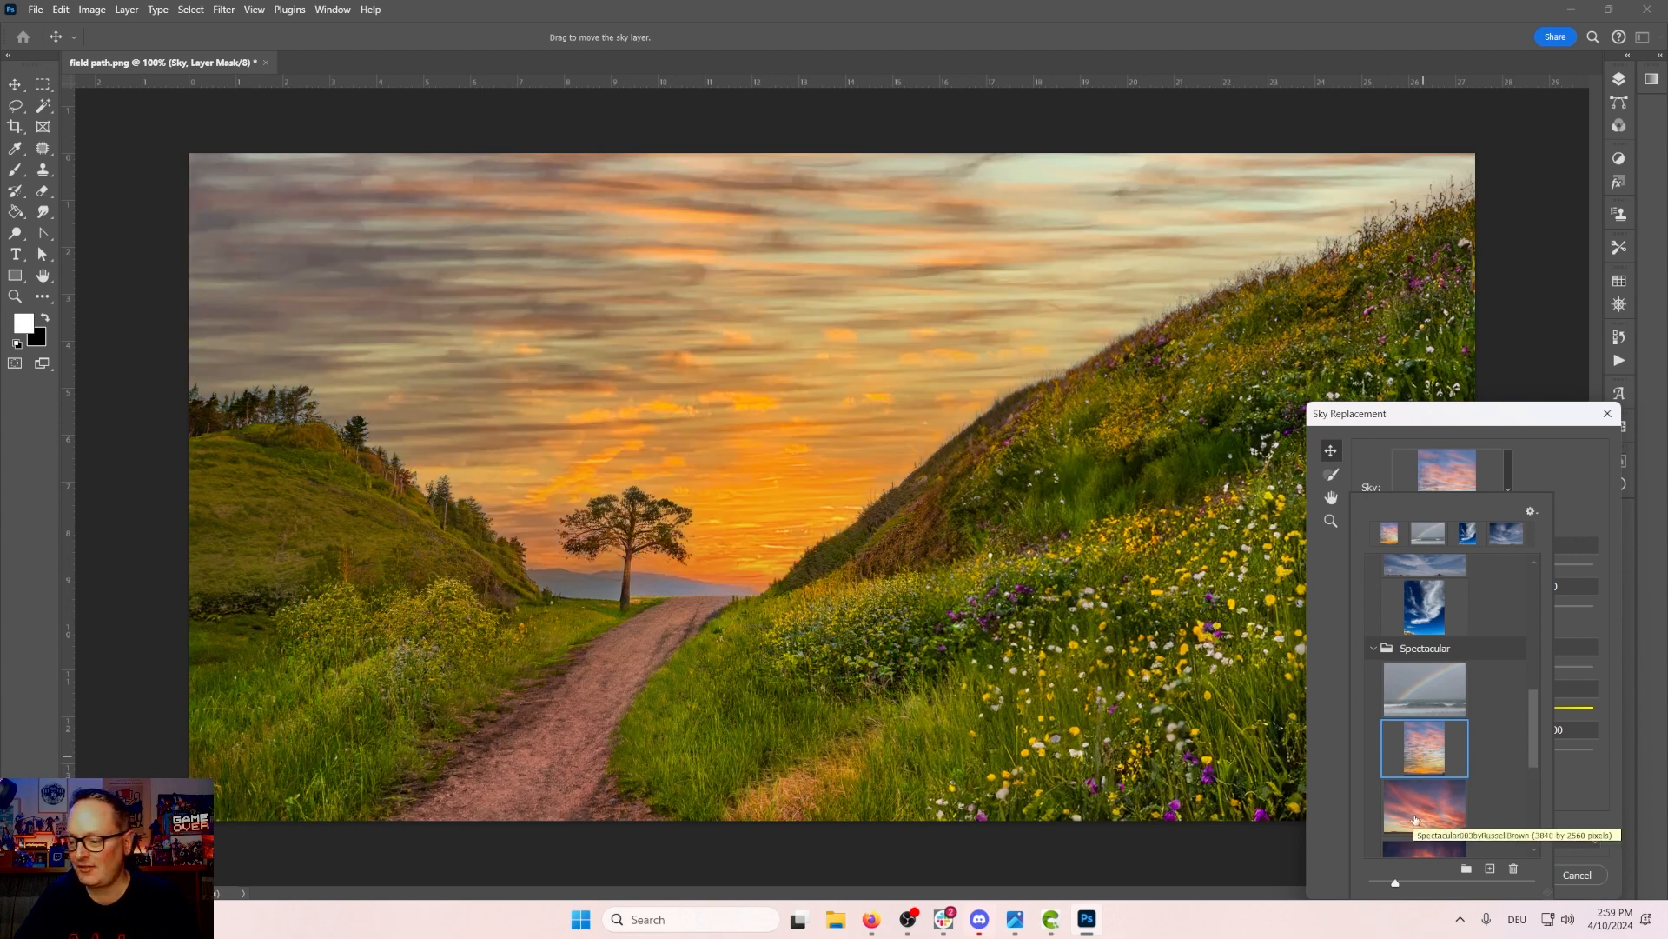
{"action": "left_click", "coordinate": [1415, 814]}
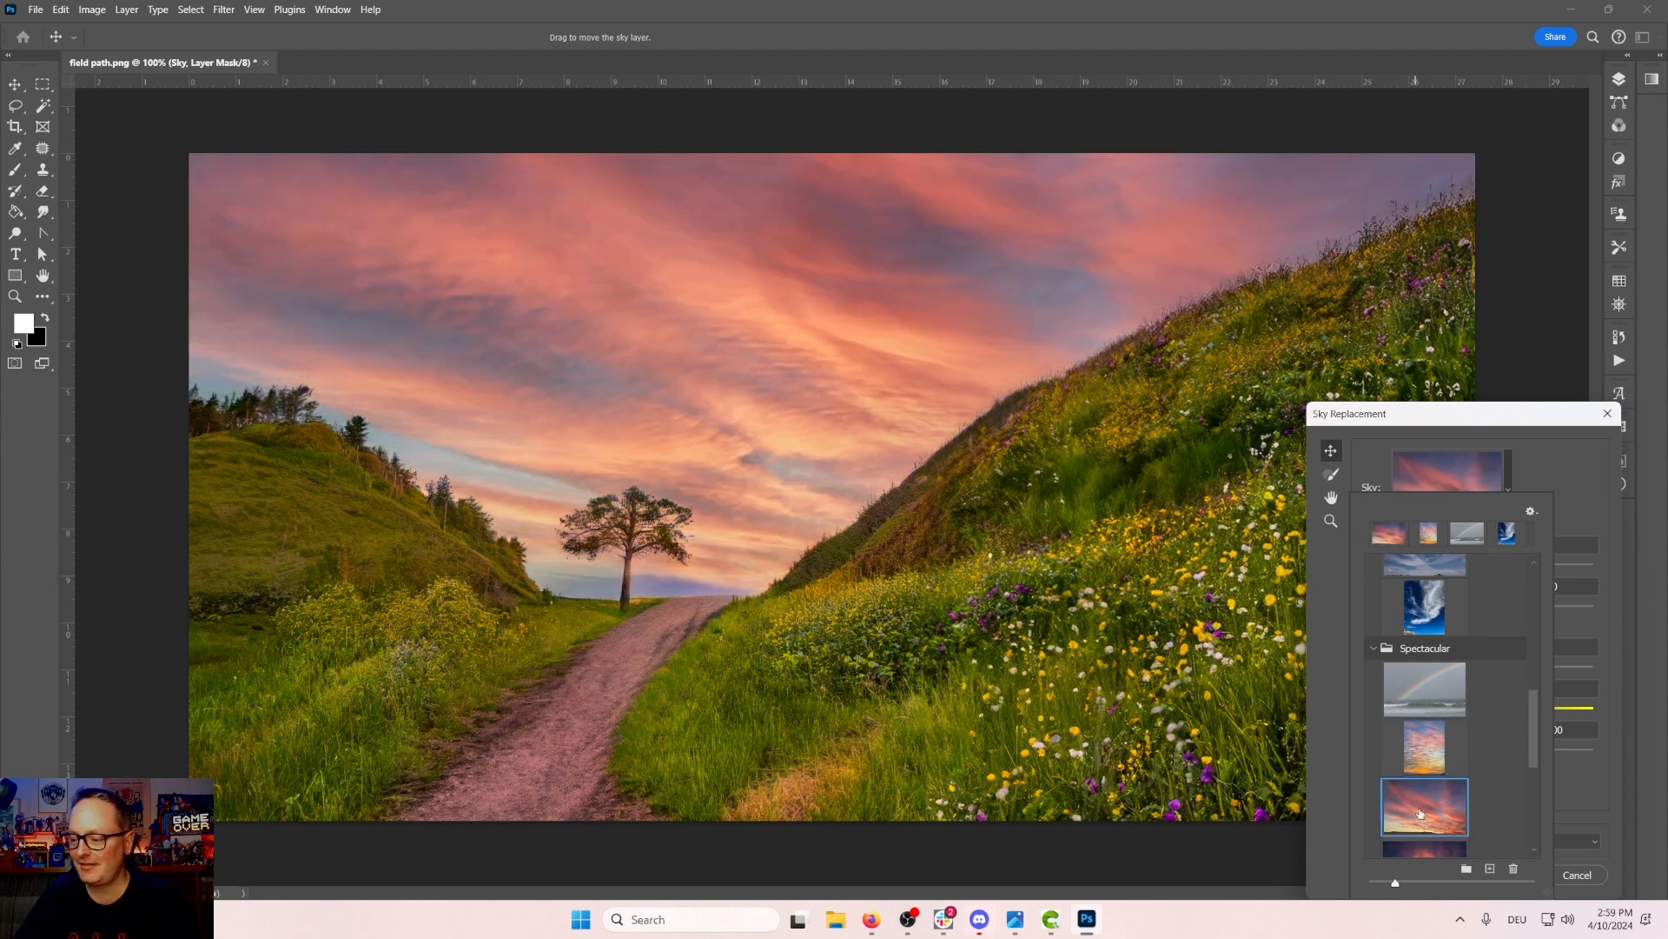
{"action": "scroll", "coordinate": [1413, 787], "scroll_direction": "down", "scroll_amount": 2}
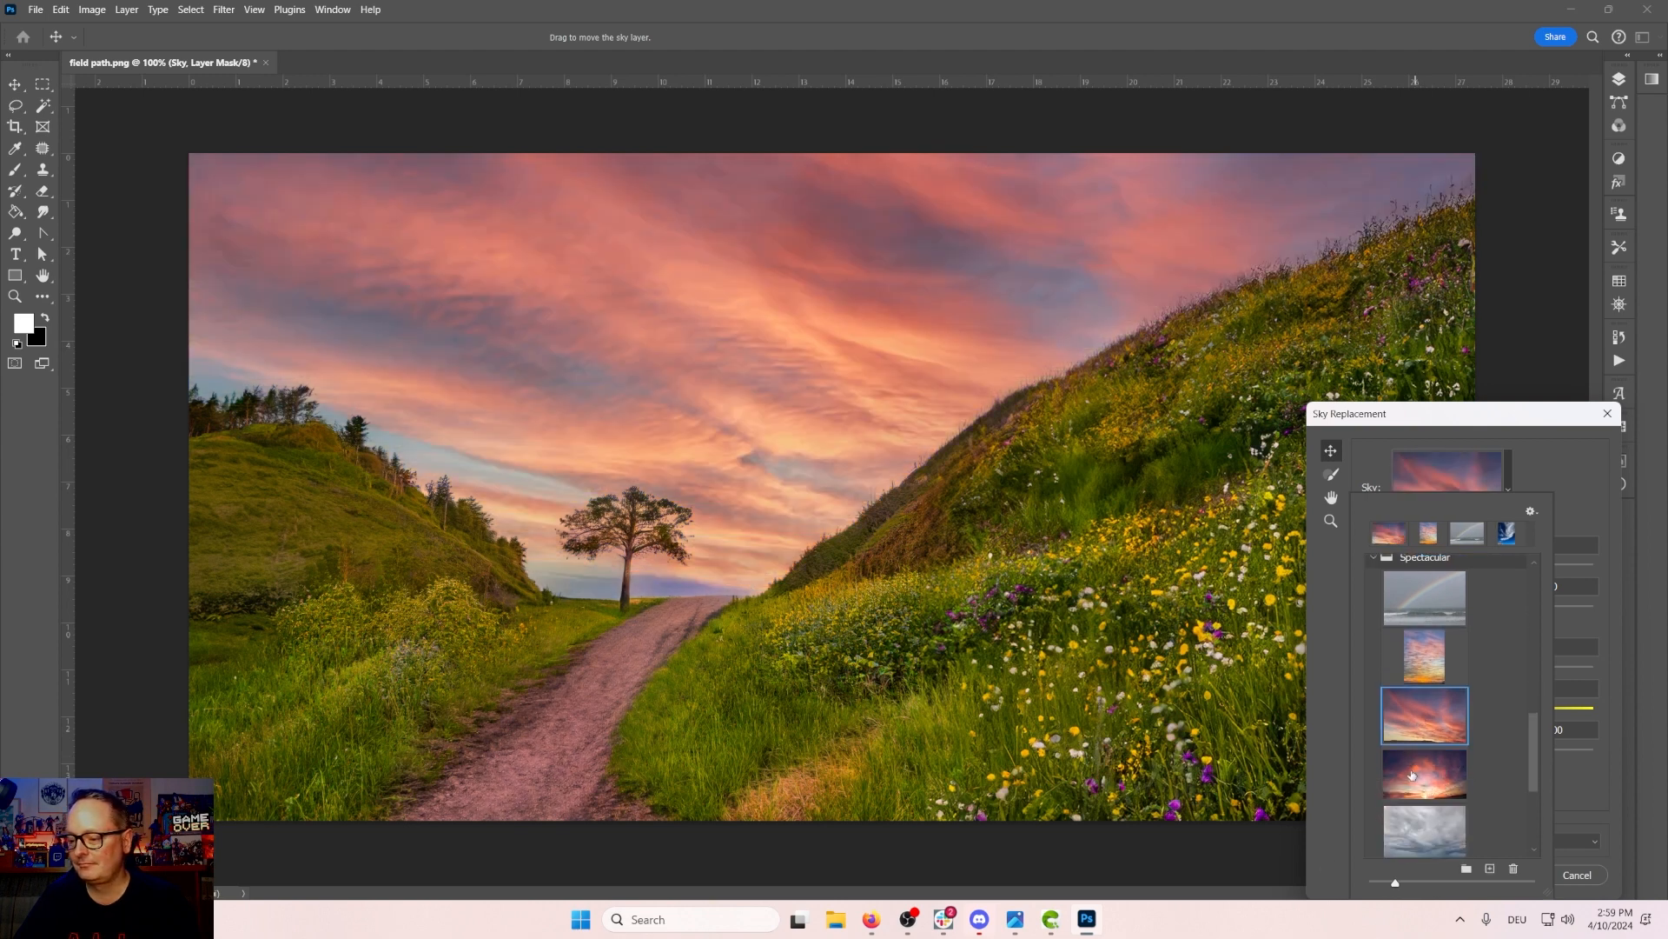
{"action": "left_click", "coordinate": [1412, 773]}
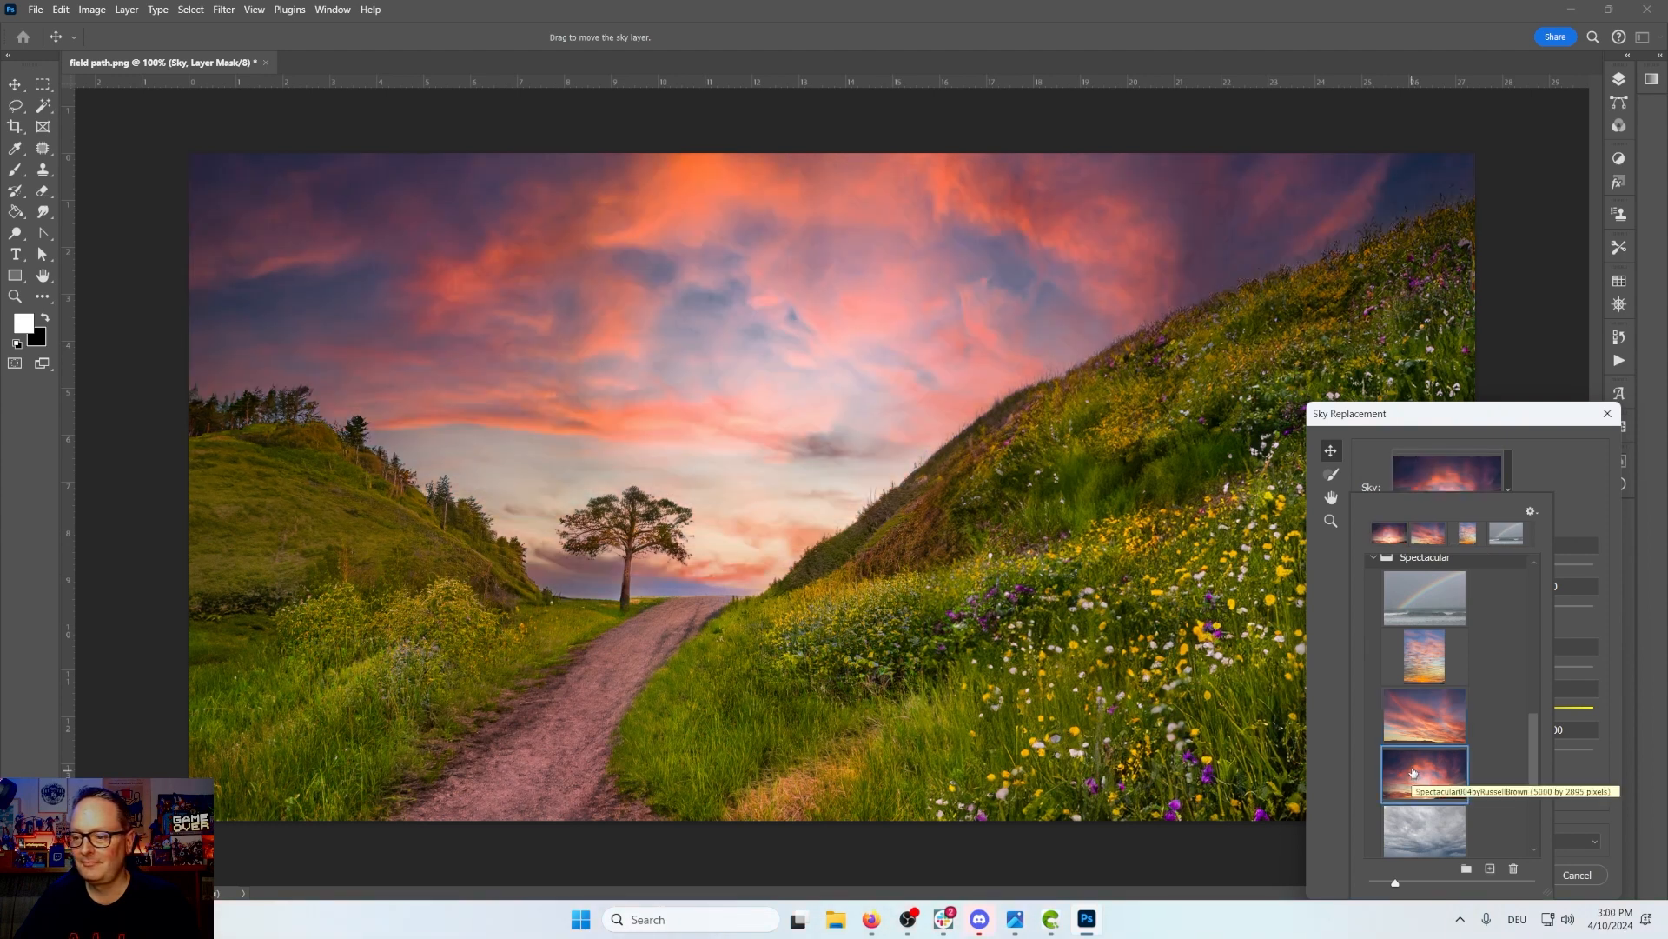
{"action": "scroll", "coordinate": [1413, 772], "scroll_direction": "down", "scroll_amount": 1}
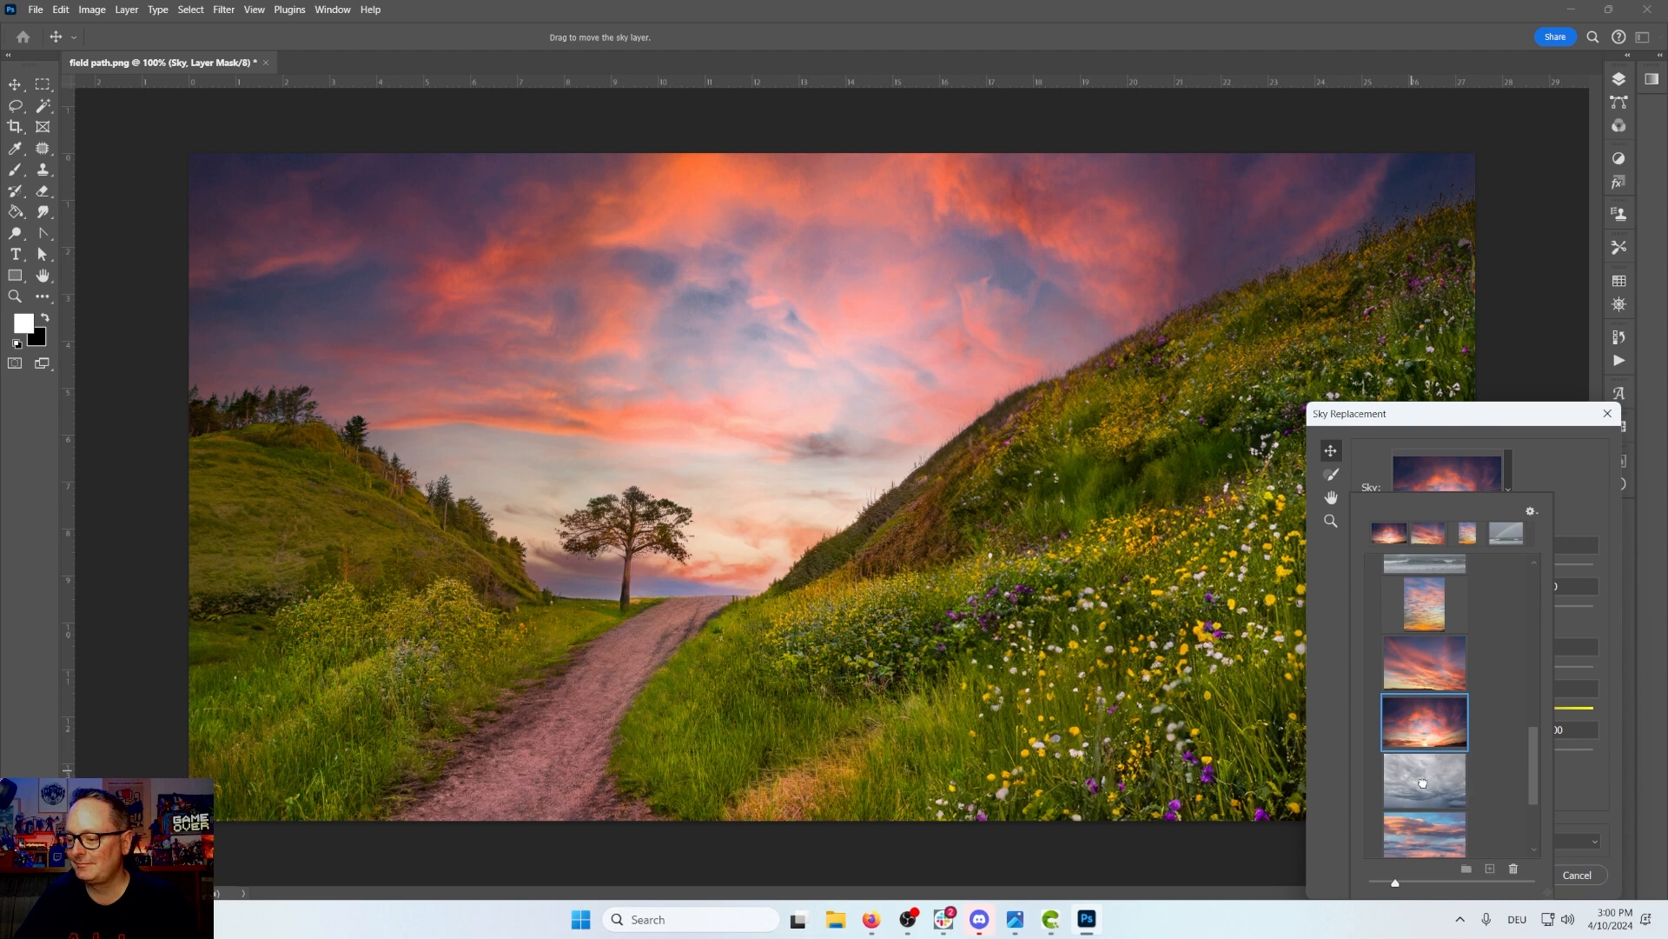
{"action": "left_click", "coordinate": [1422, 785]}
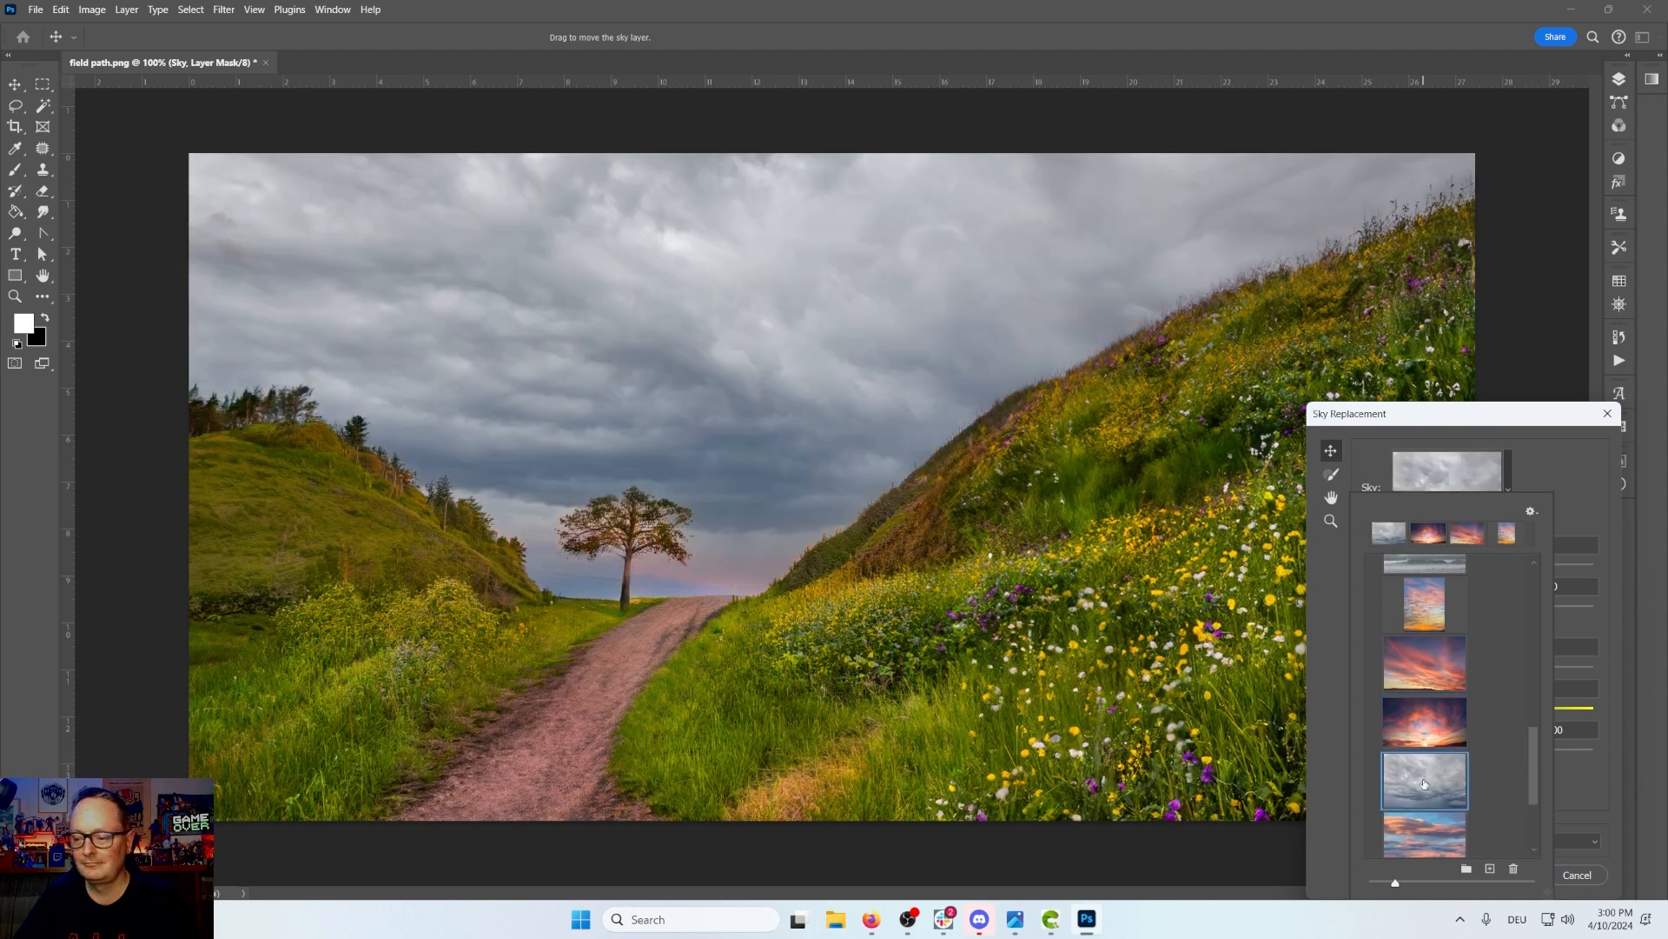
{"action": "scroll", "coordinate": [1425, 784], "scroll_direction": "down", "scroll_amount": 2}
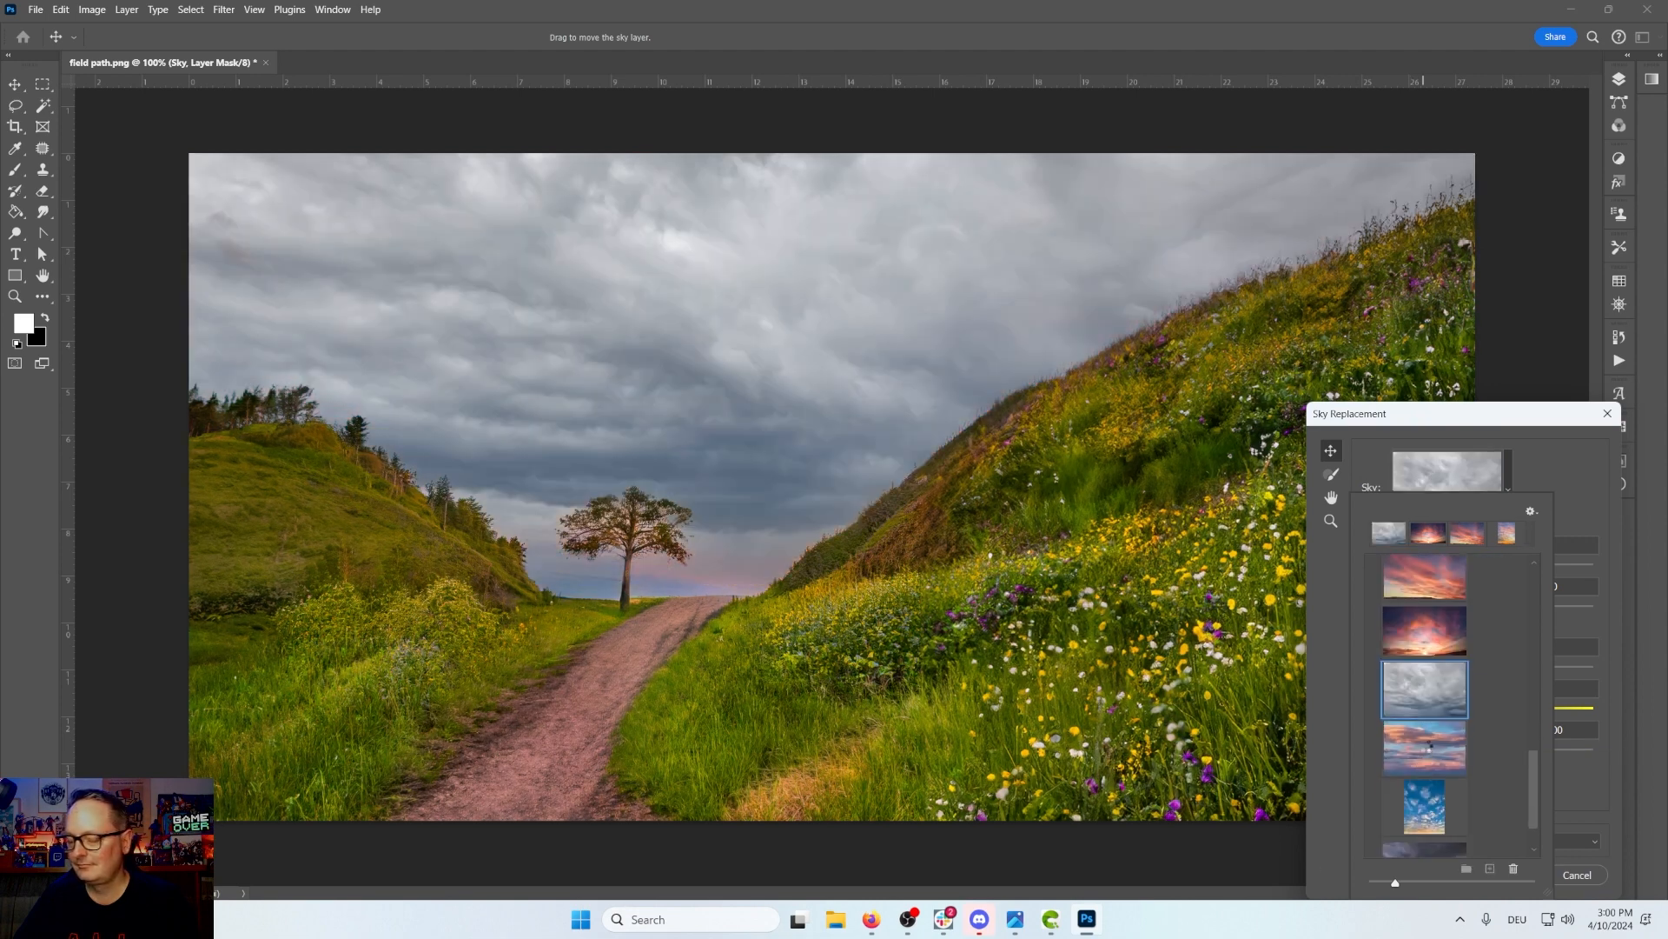
{"action": "left_click", "coordinate": [1428, 751]}
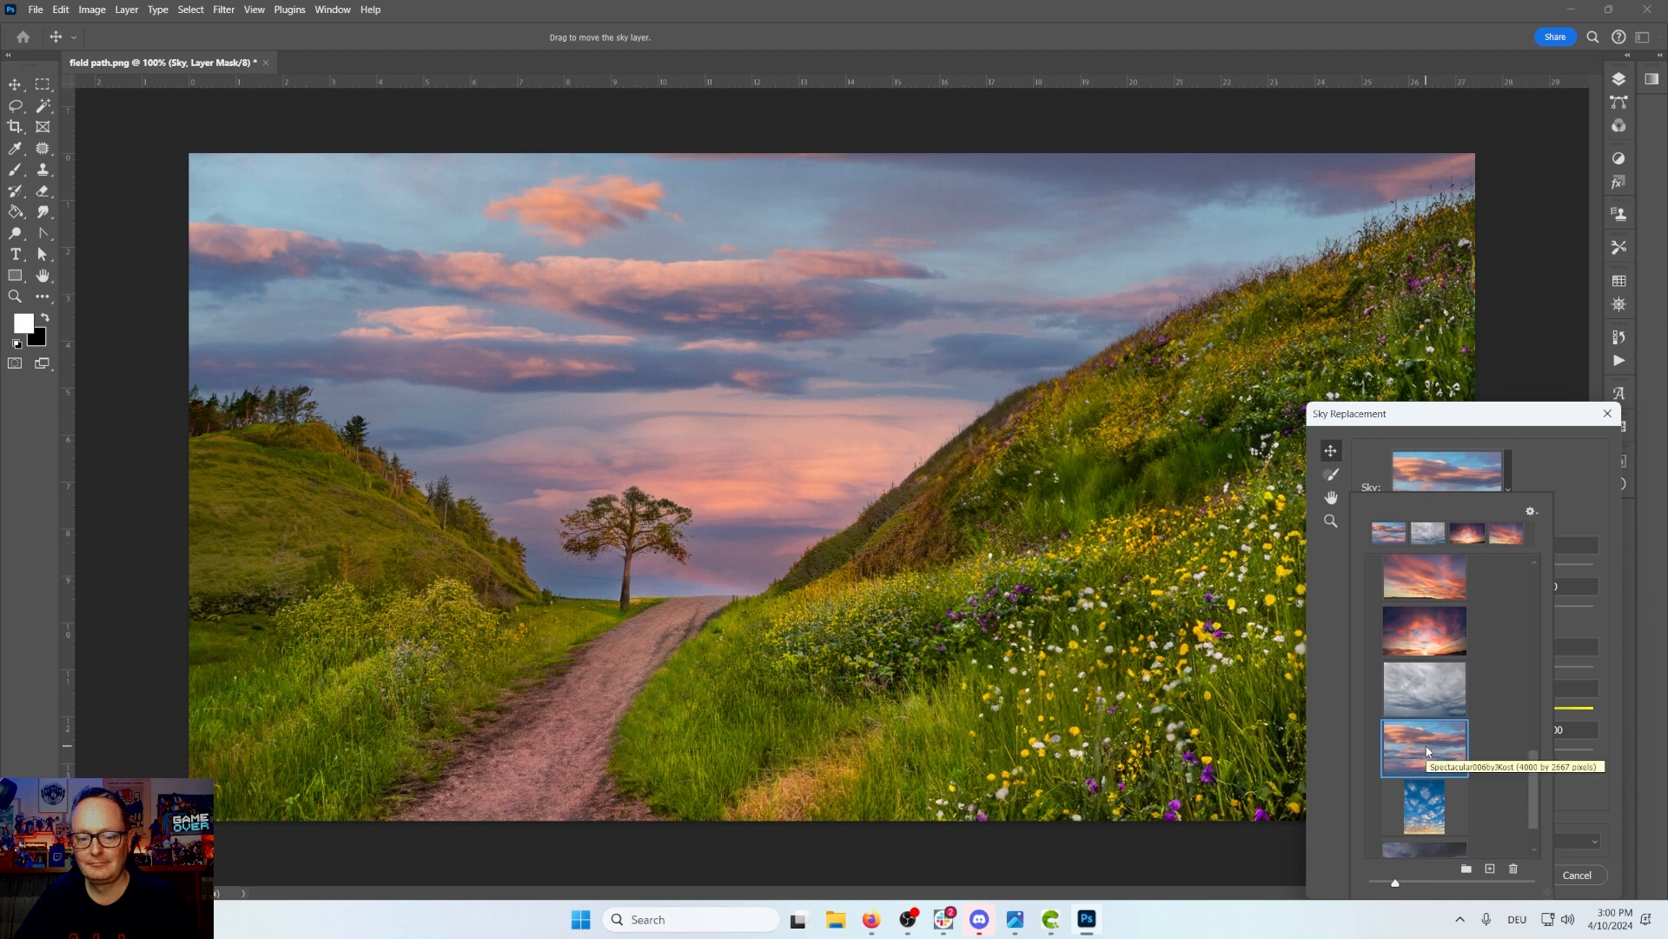
{"action": "left_click", "coordinate": [1424, 811]}
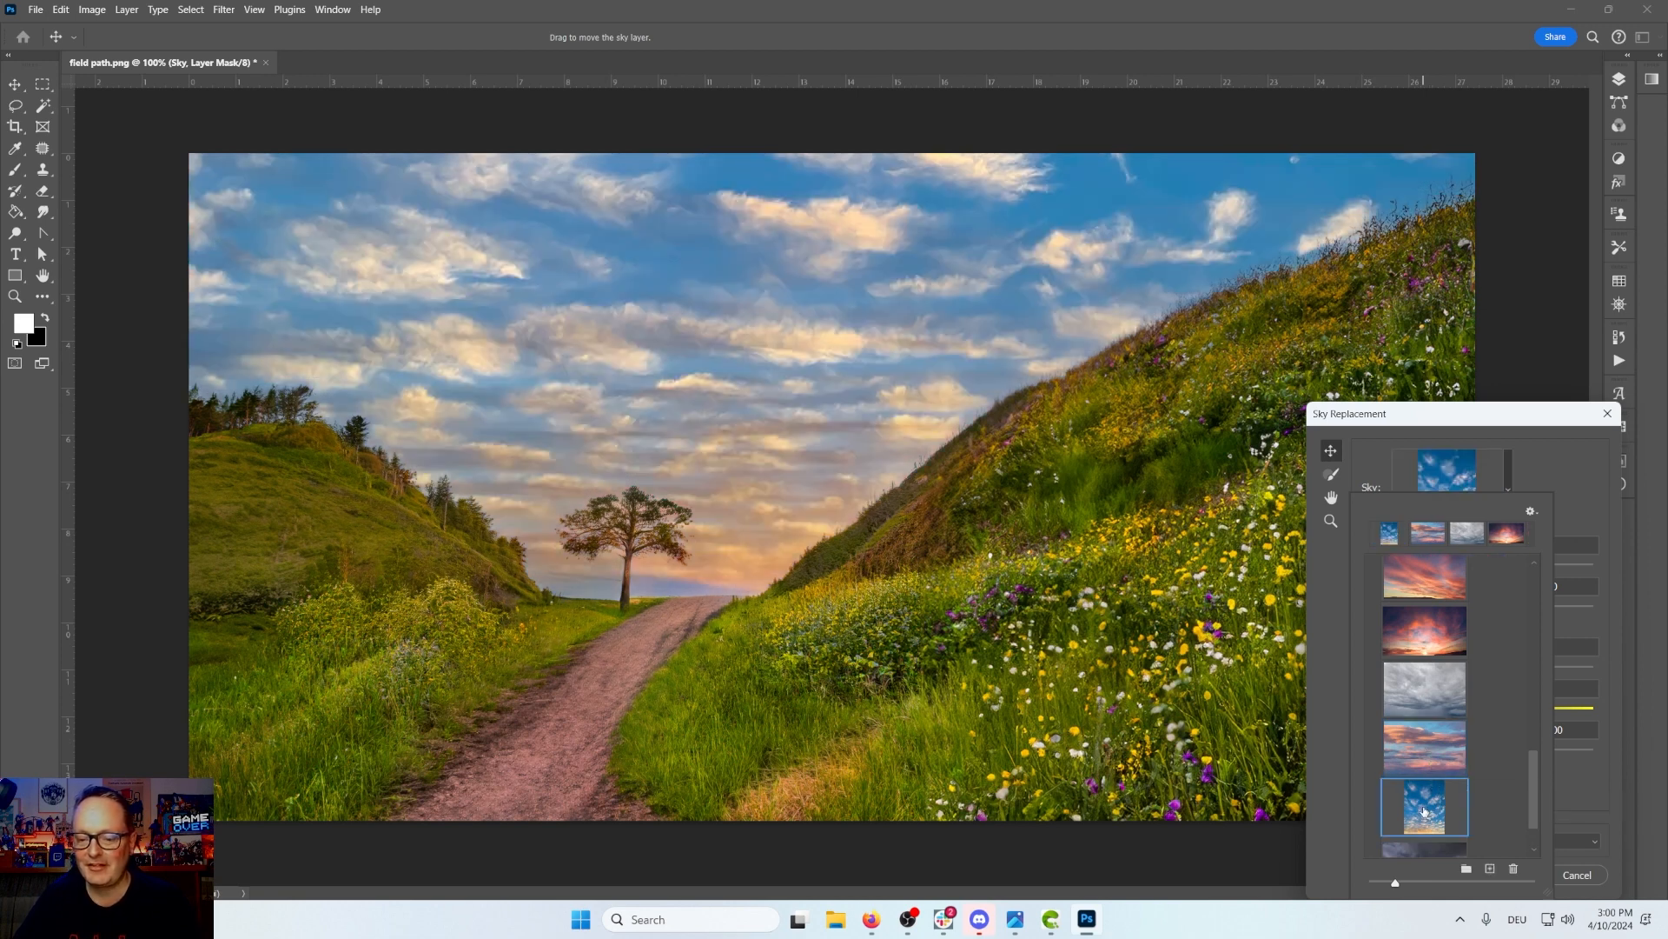
{"action": "scroll", "coordinate": [1425, 807], "scroll_direction": "down", "scroll_amount": 2}
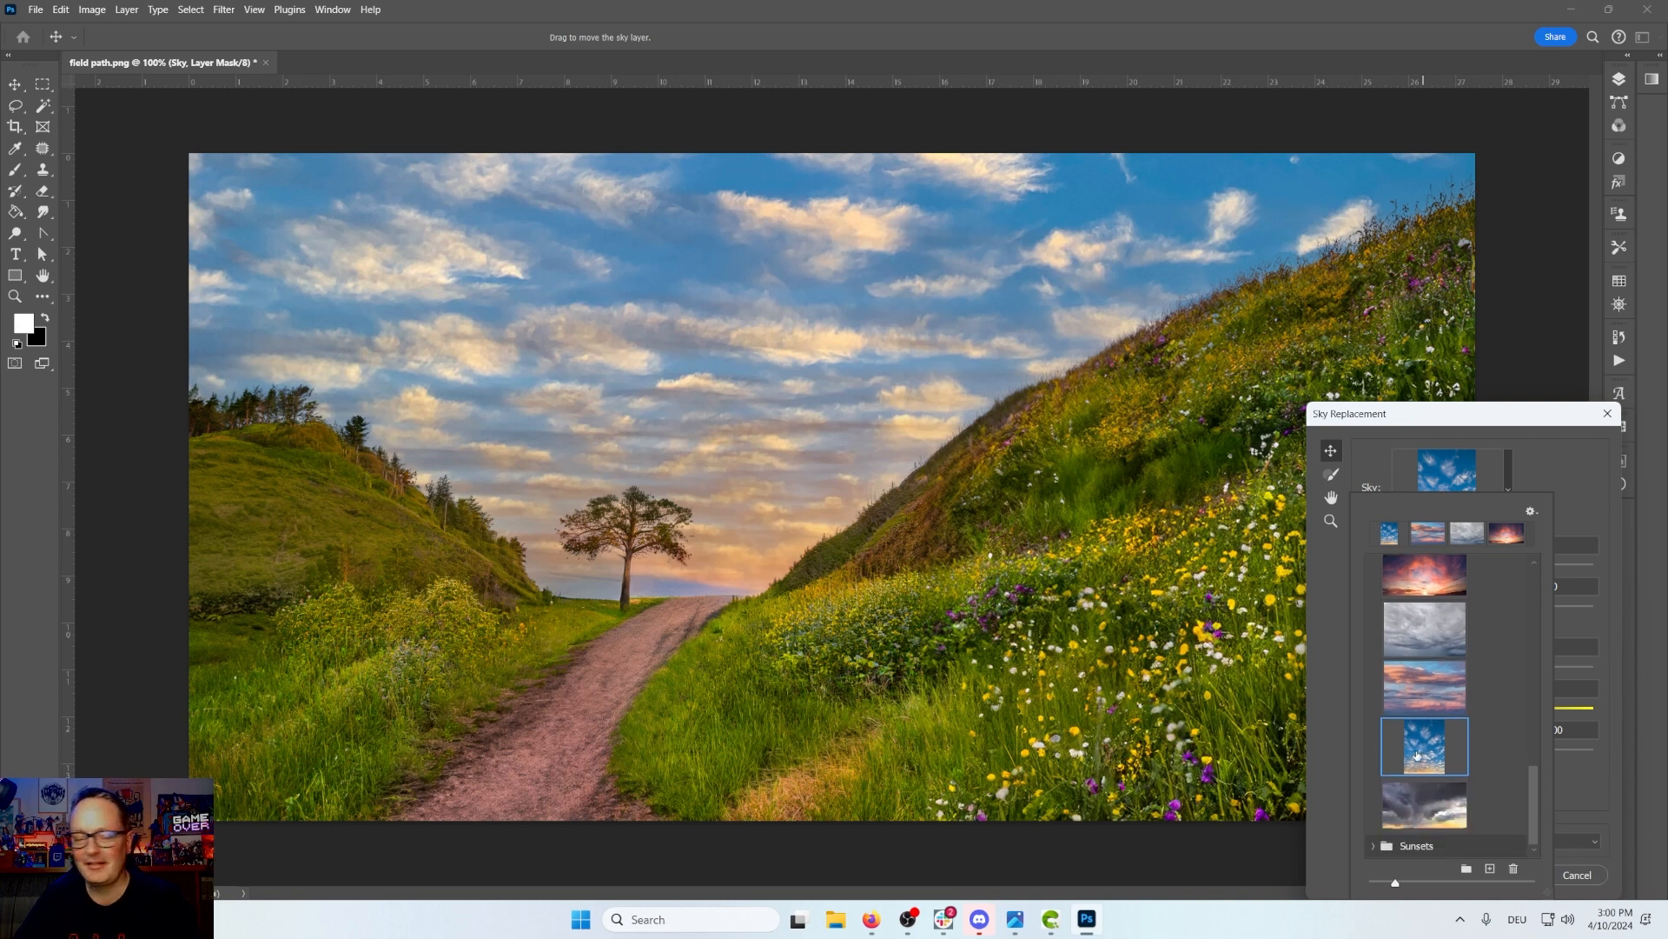
{"action": "left_click", "coordinate": [1425, 807]}
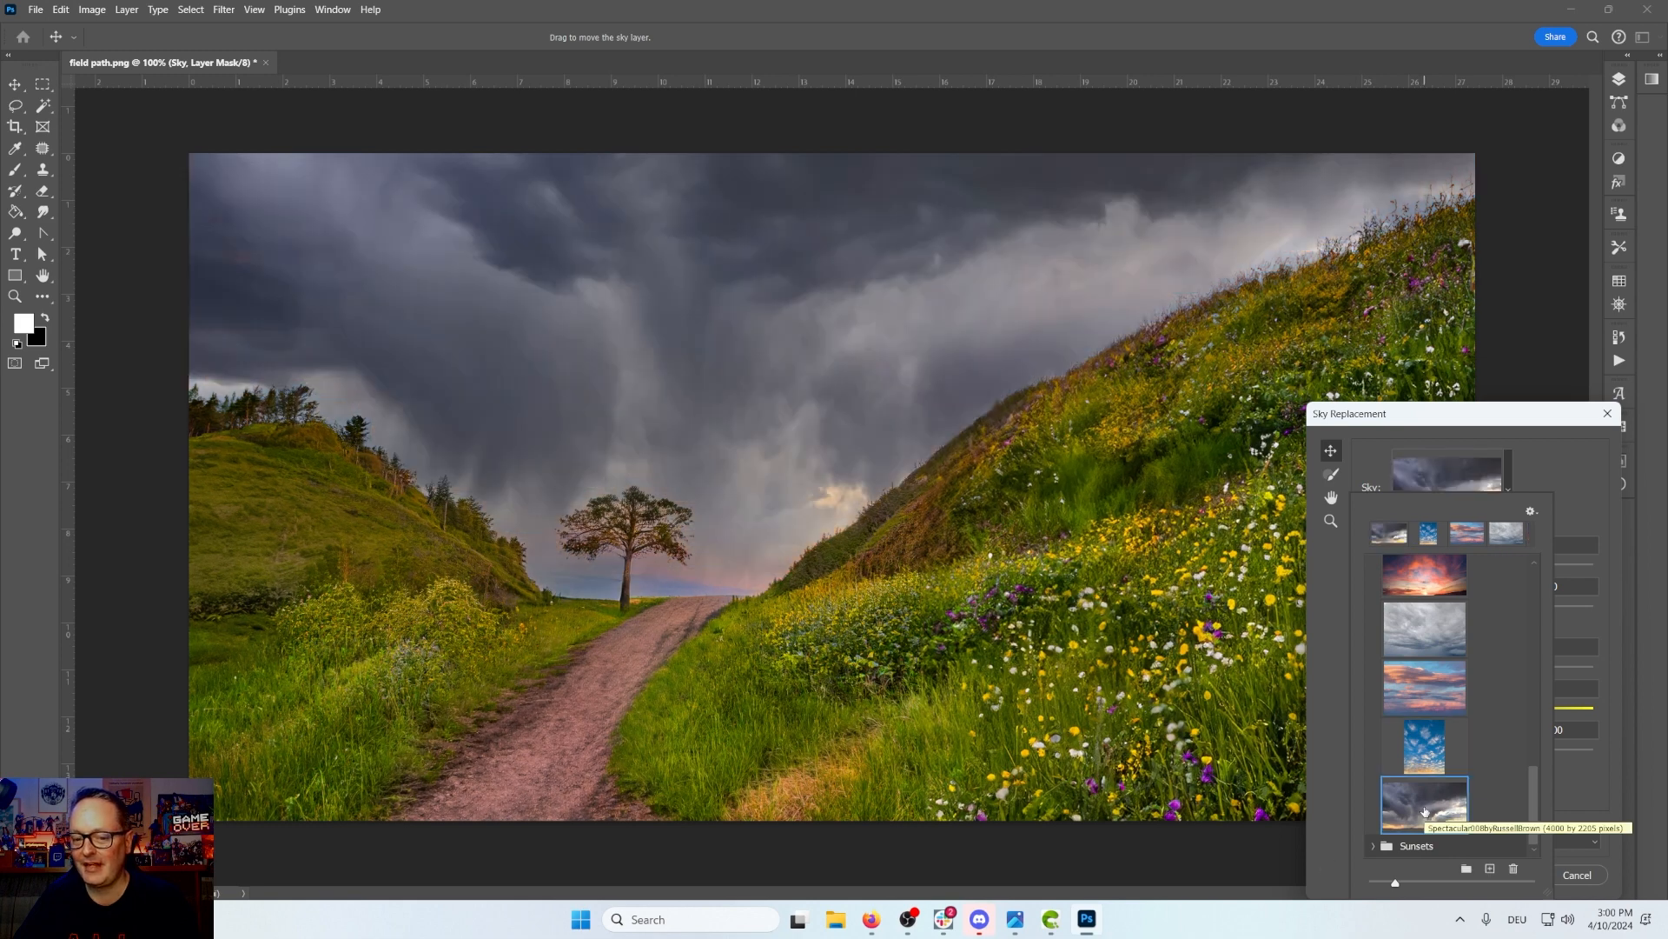
Step: Open the Sunsets preset folder and preview several of its sunset skies on the image in turn
{"action": "left_click", "coordinate": [1373, 846]}
{"action": "scroll", "coordinate": [1430, 786], "scroll_direction": "down", "scroll_amount": 1}
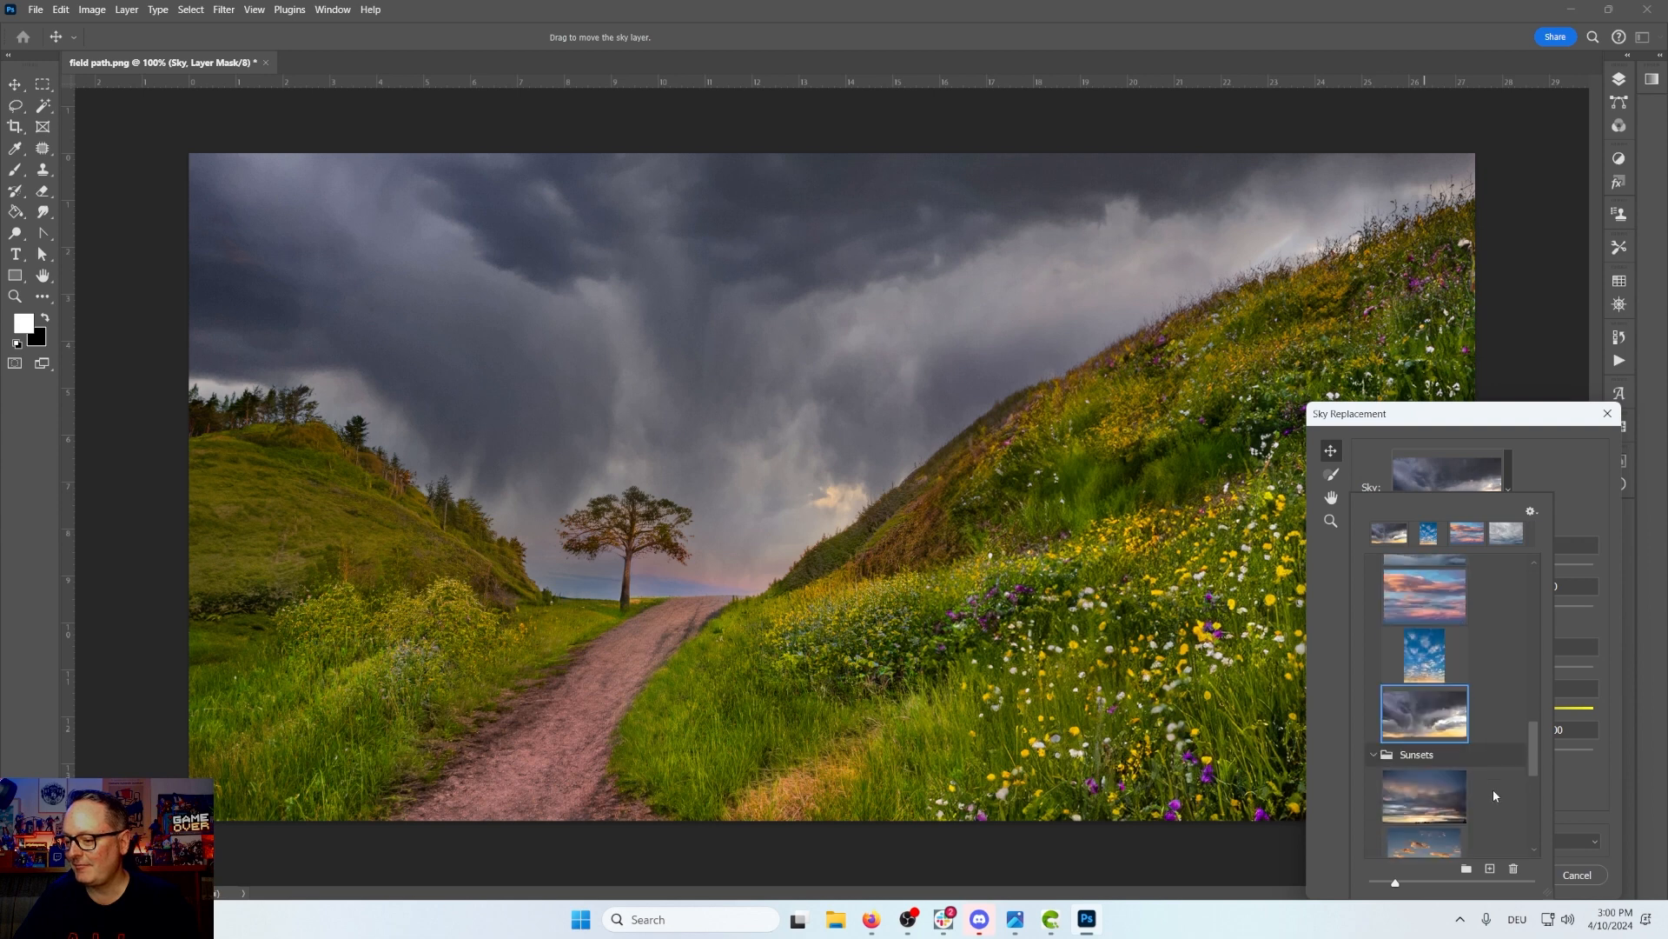
{"action": "left_click", "coordinate": [1430, 788]}
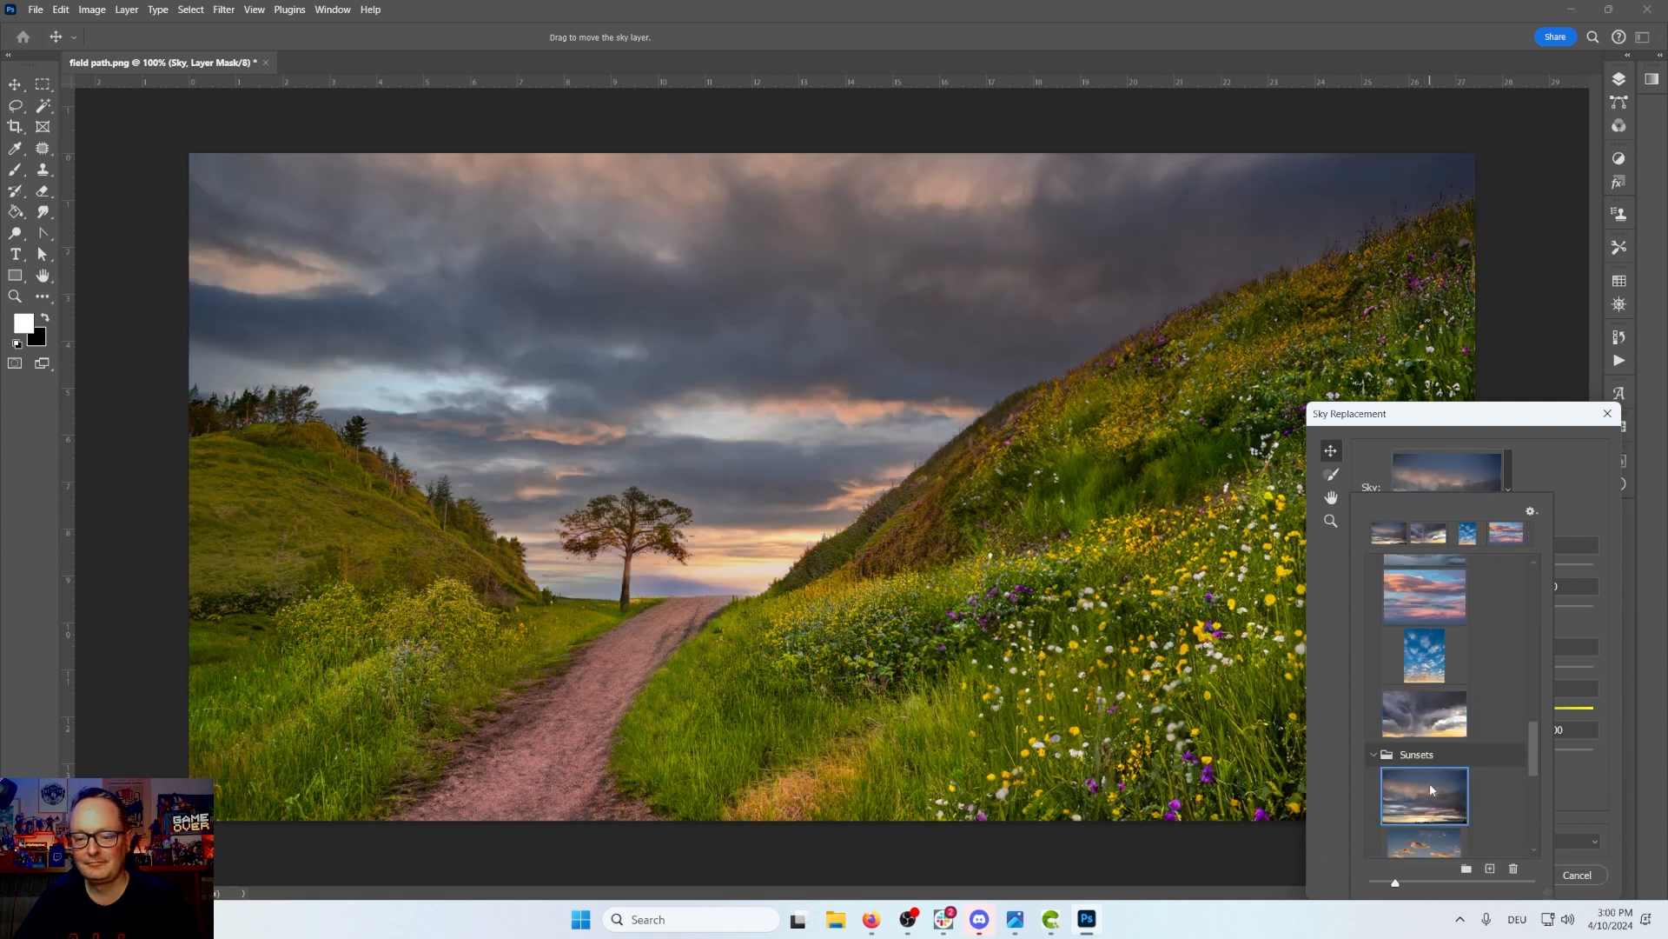
{"action": "scroll", "coordinate": [1431, 784], "scroll_direction": "down", "scroll_amount": 1}
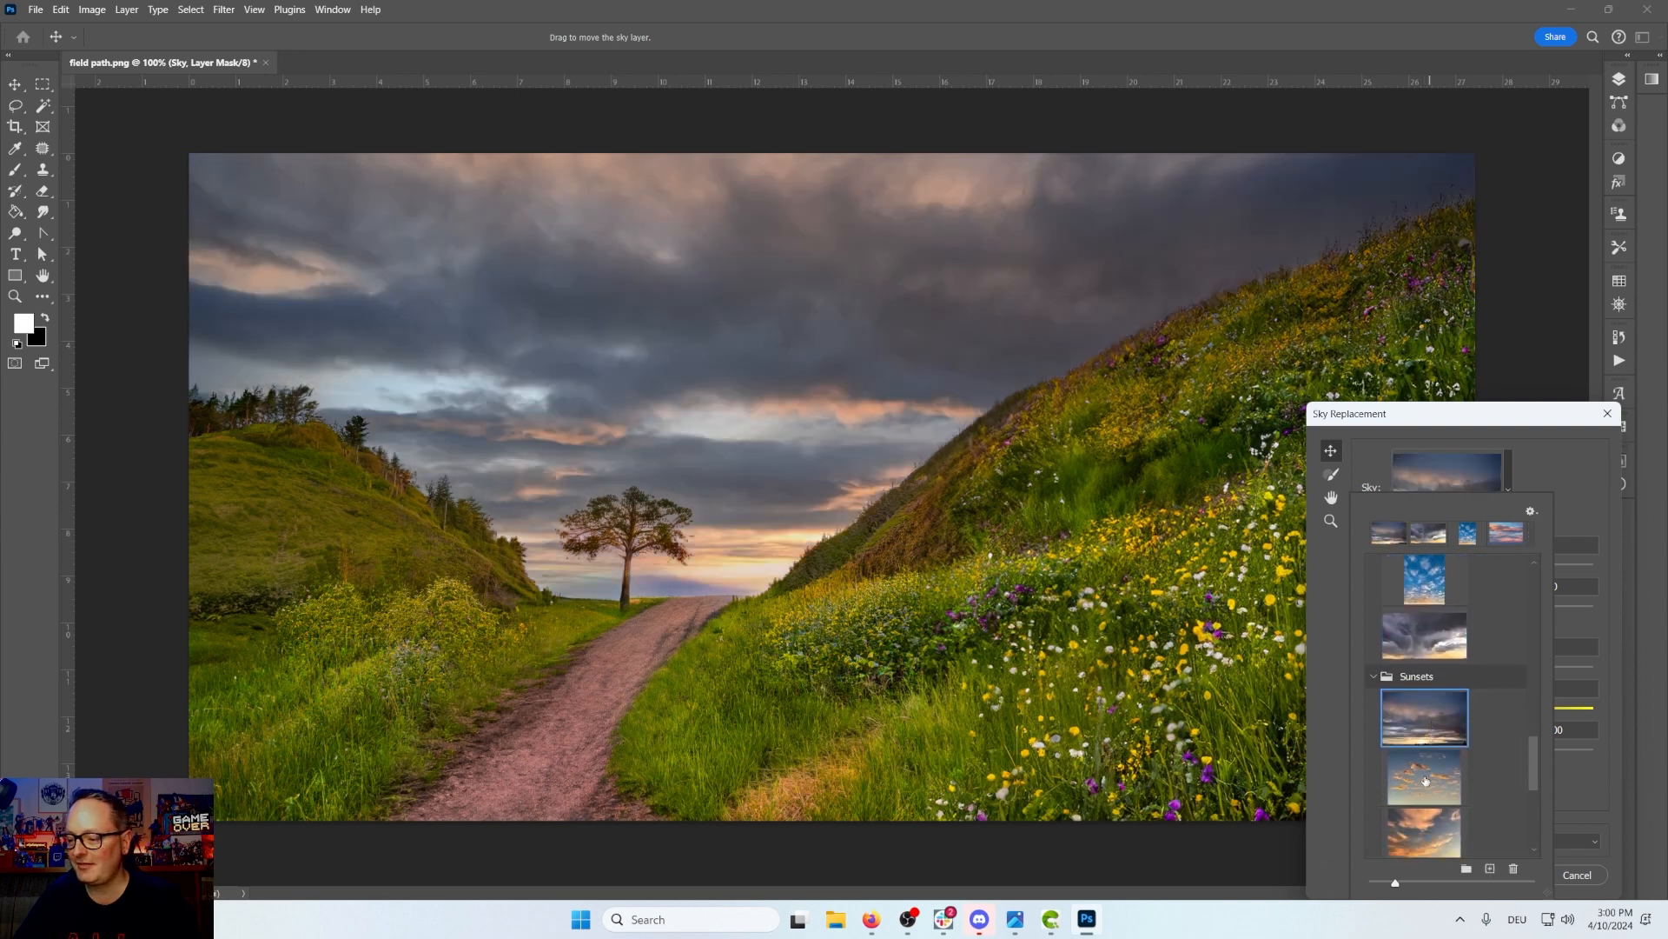
{"action": "left_click", "coordinate": [1425, 775]}
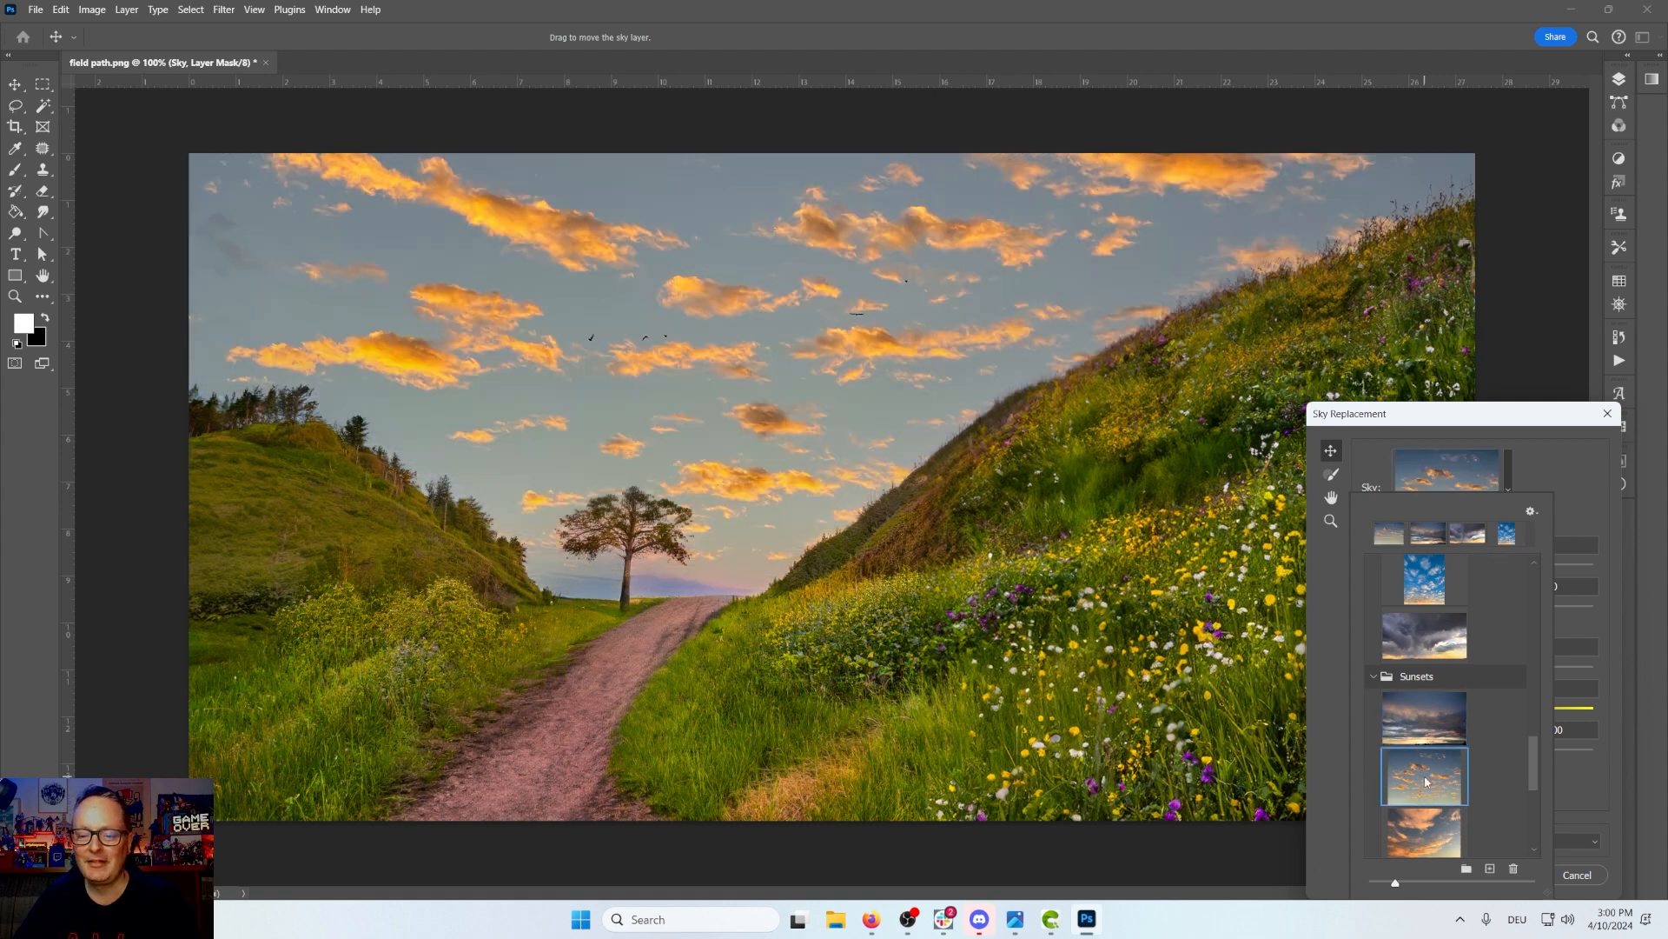
{"action": "left_click", "coordinate": [1419, 832]}
{"action": "scroll", "coordinate": [1421, 826], "scroll_direction": "down", "scroll_amount": 3}
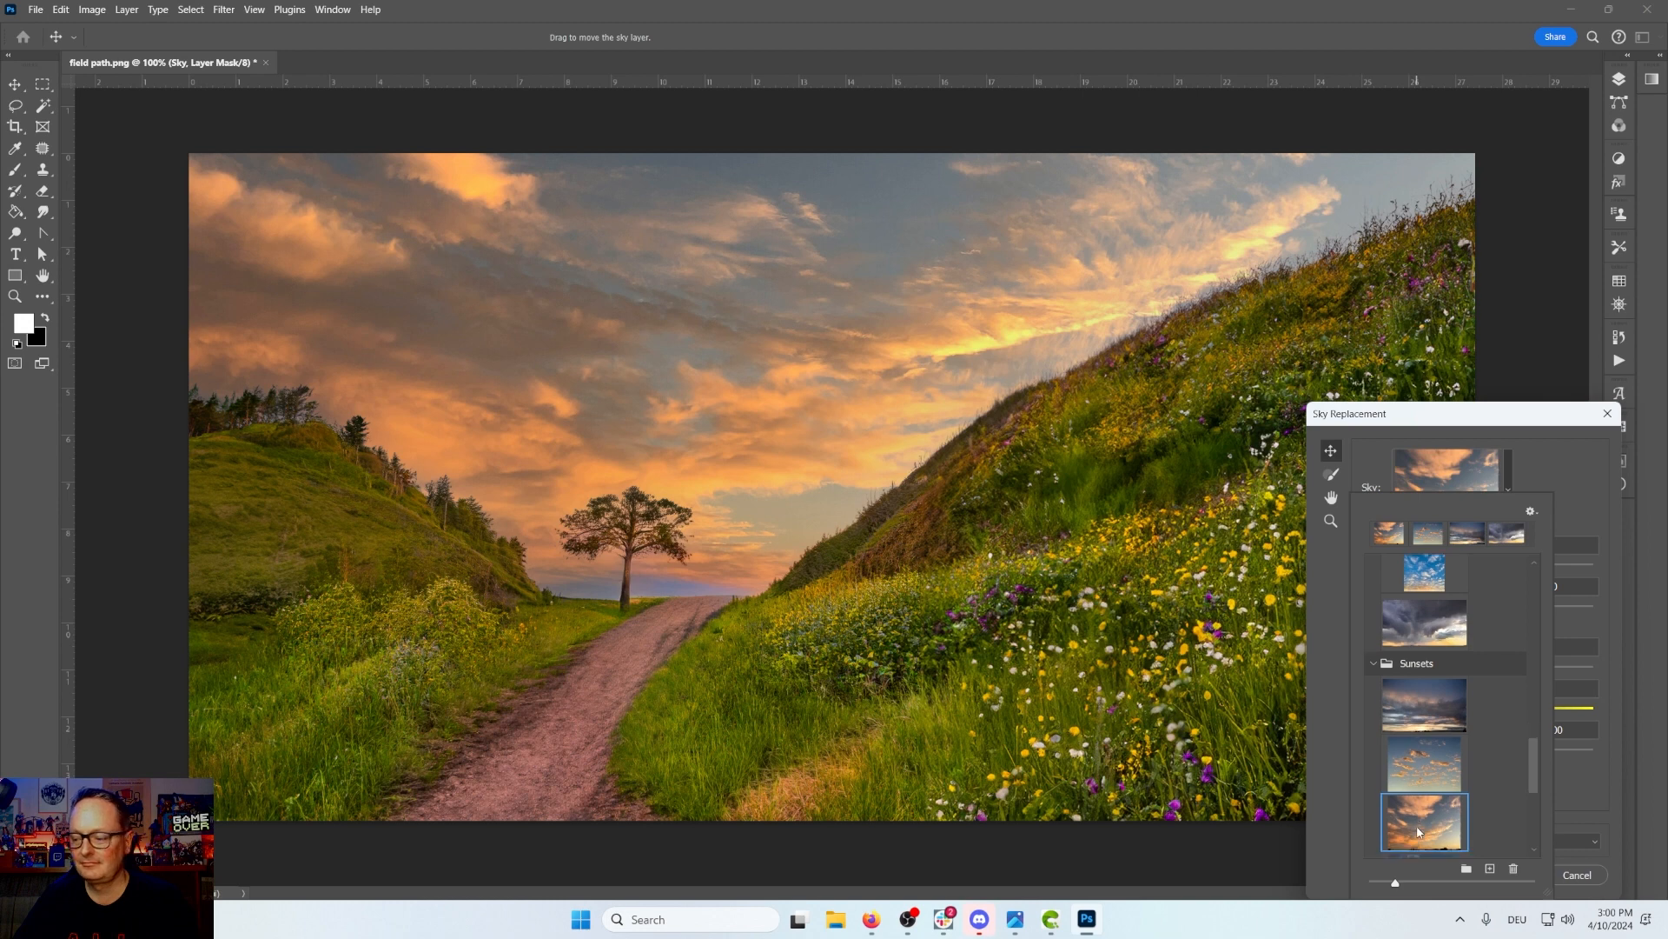
{"action": "left_click", "coordinate": [1428, 790]}
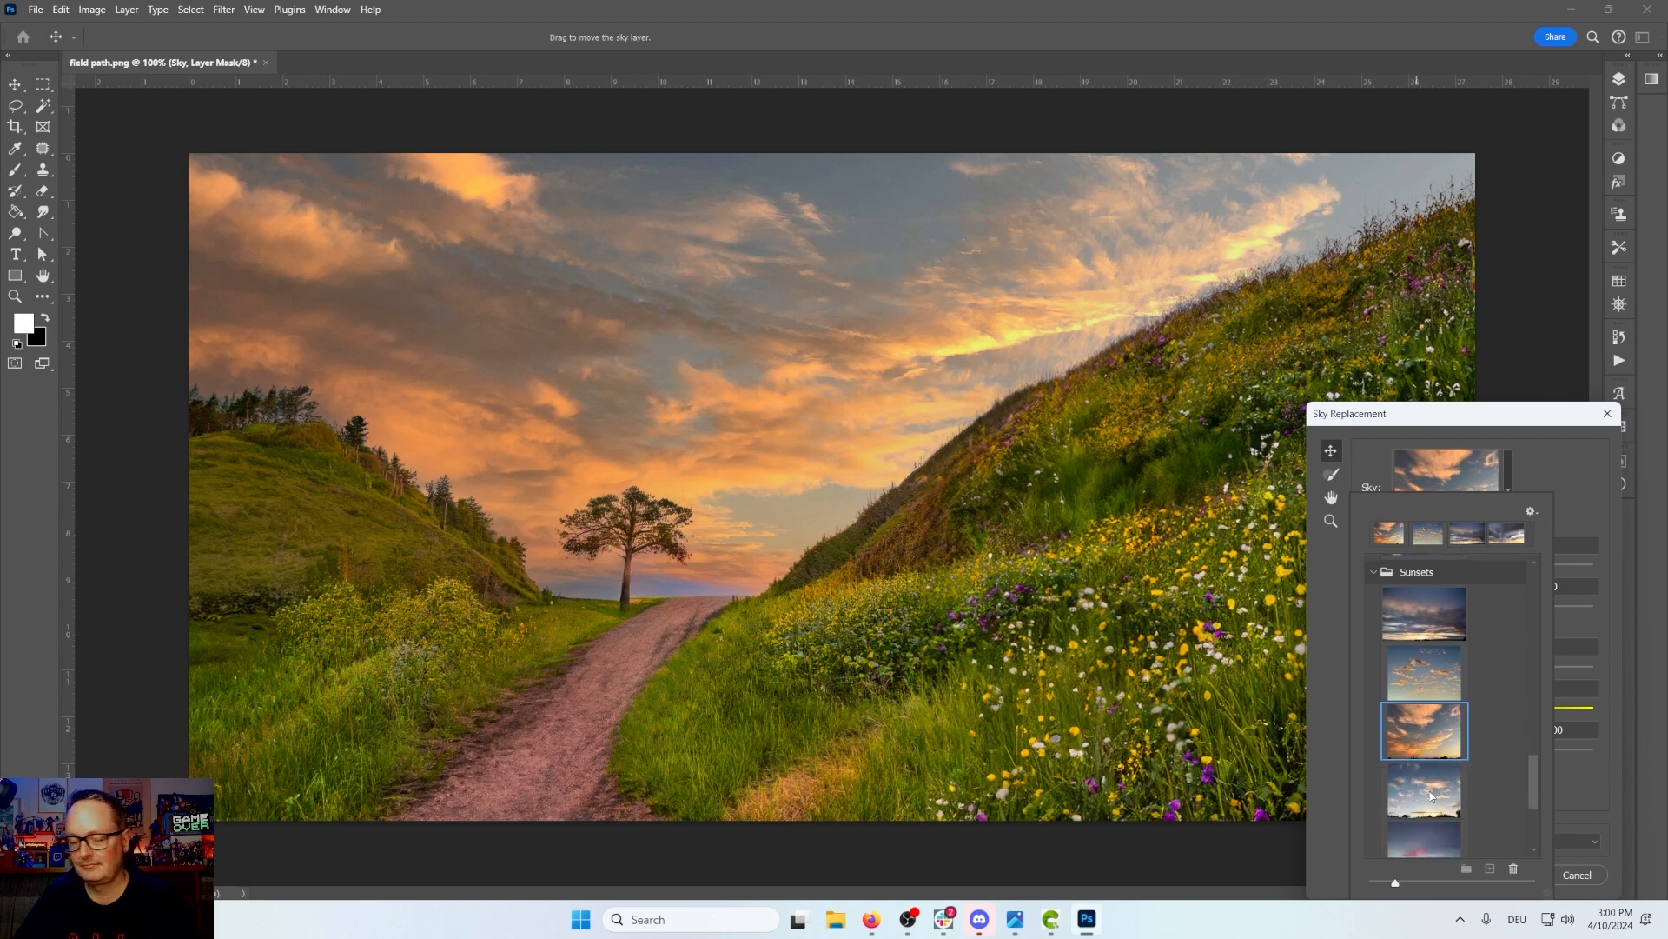
{"action": "scroll", "coordinate": [1430, 793], "scroll_direction": "down", "scroll_amount": 2}
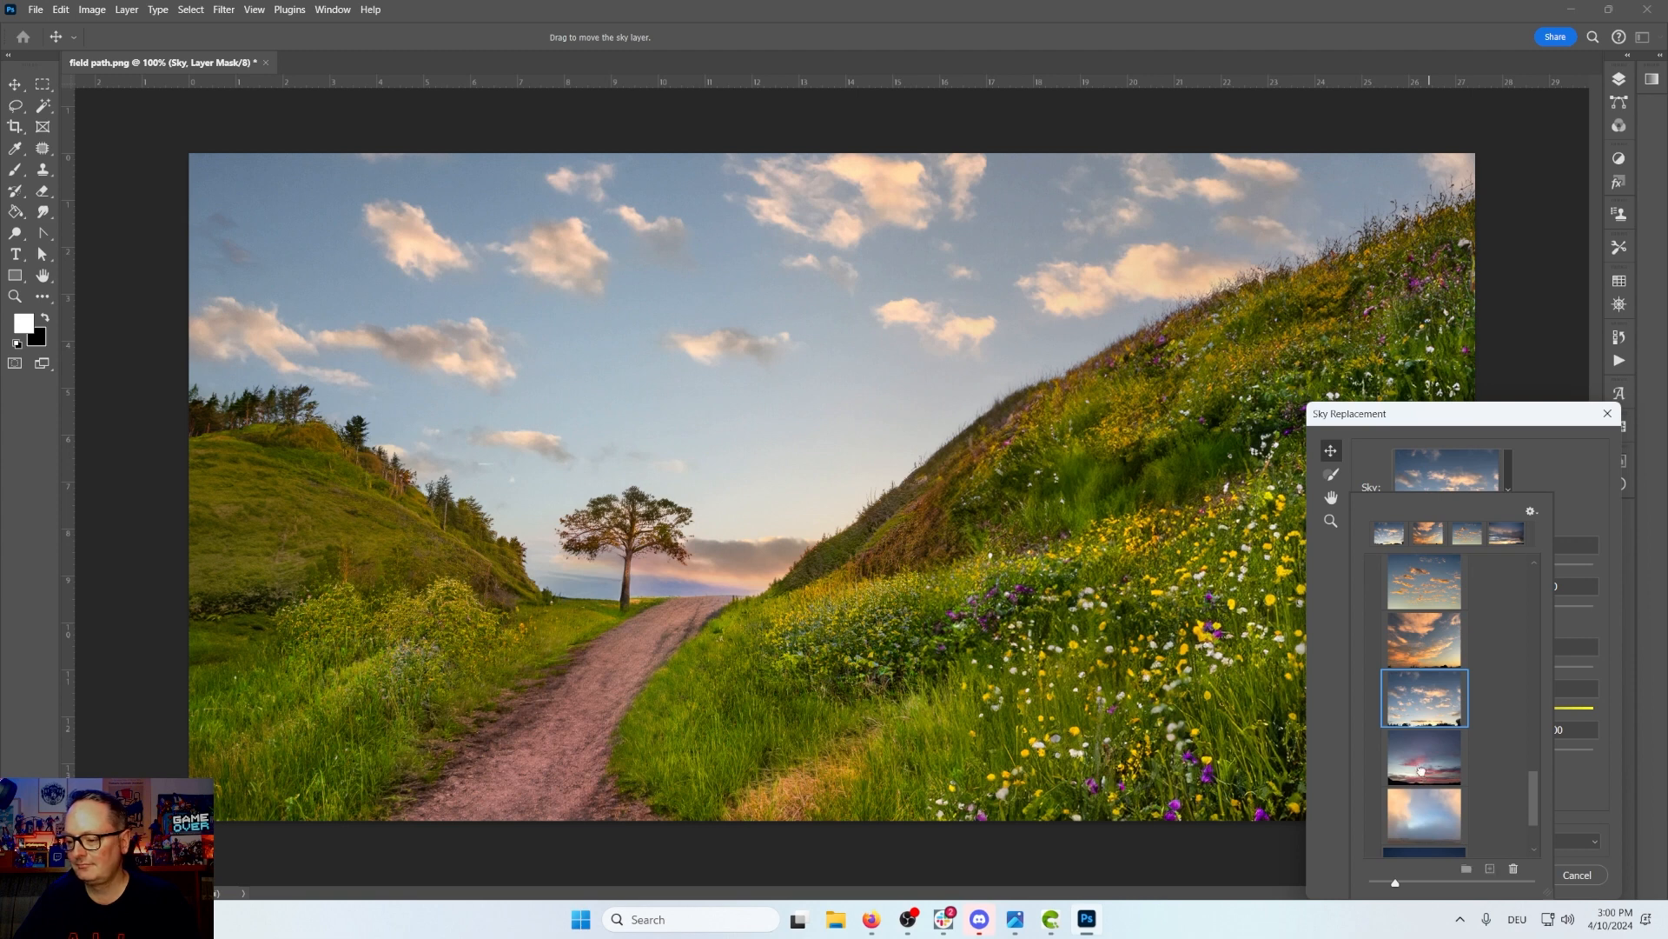
{"action": "left_click", "coordinate": [1423, 776]}
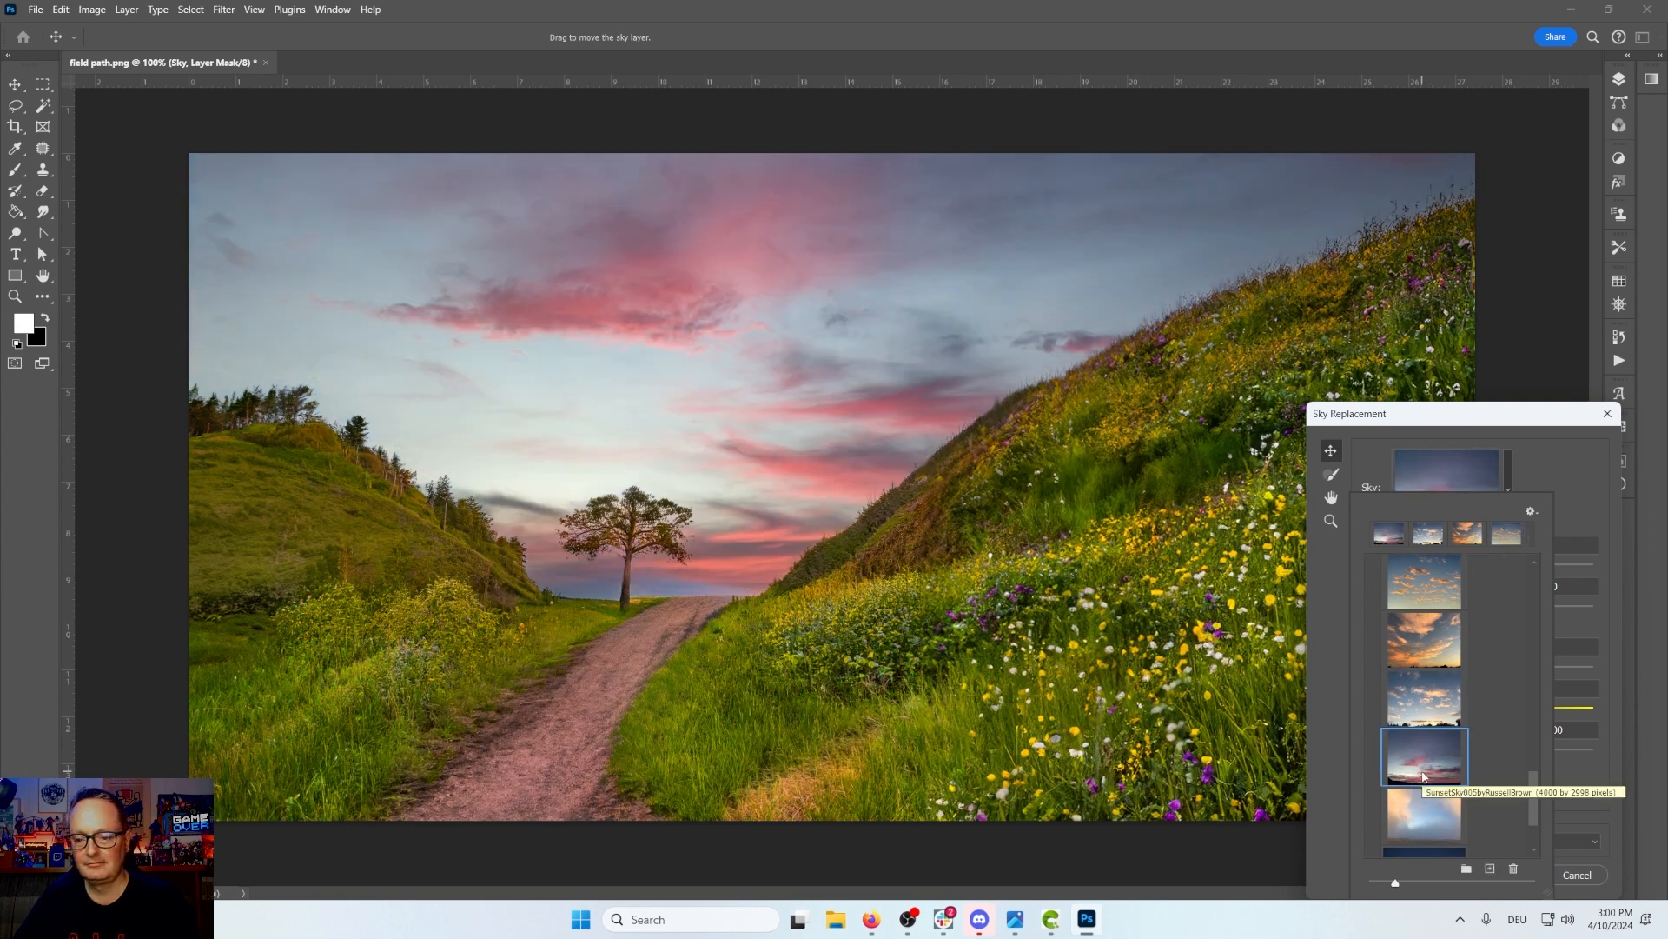
{"action": "scroll", "coordinate": [1424, 776], "scroll_direction": "down", "scroll_amount": 2}
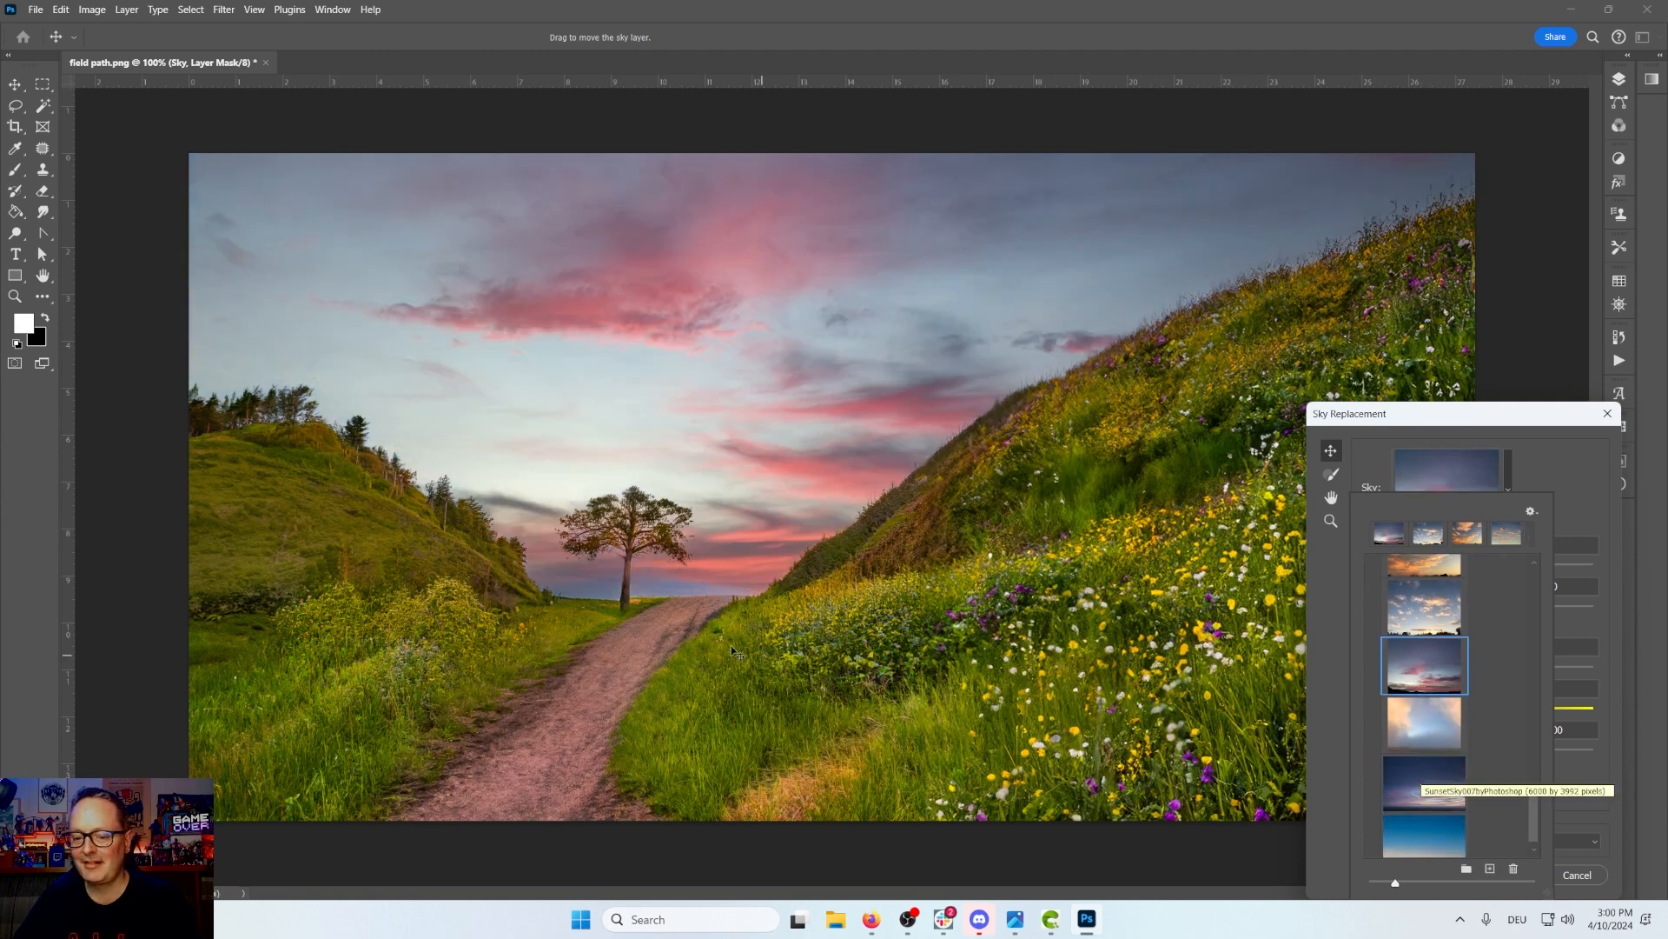
{"action": "left_click", "coordinate": [1418, 742]}
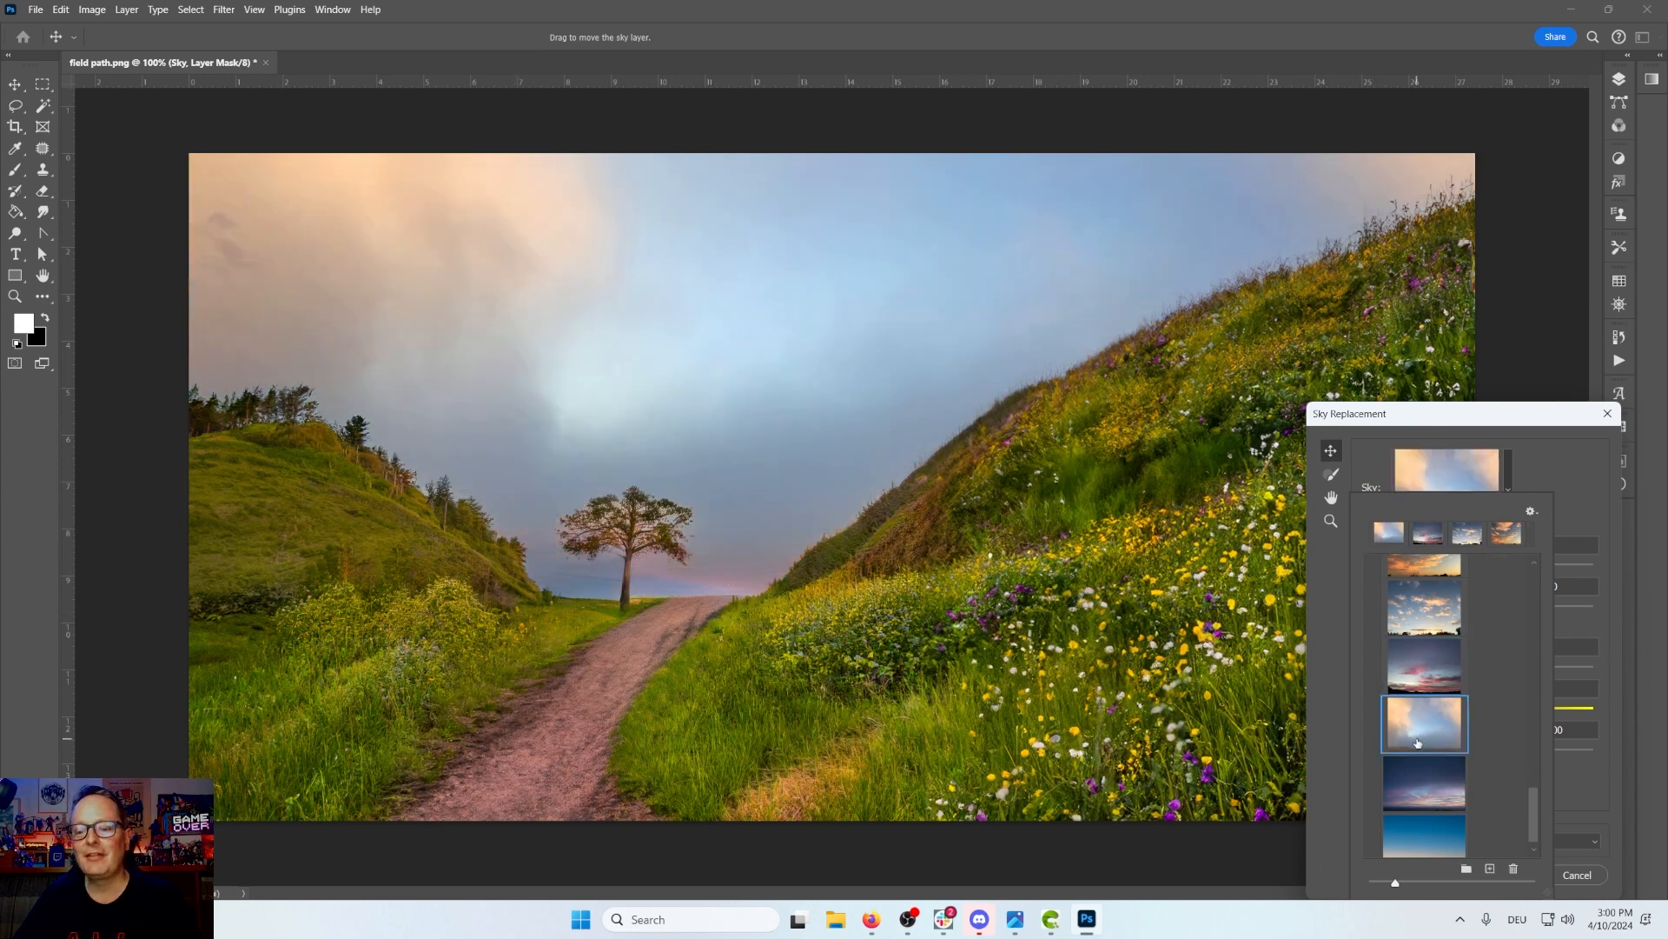
{"action": "left_click", "coordinate": [1427, 785]}
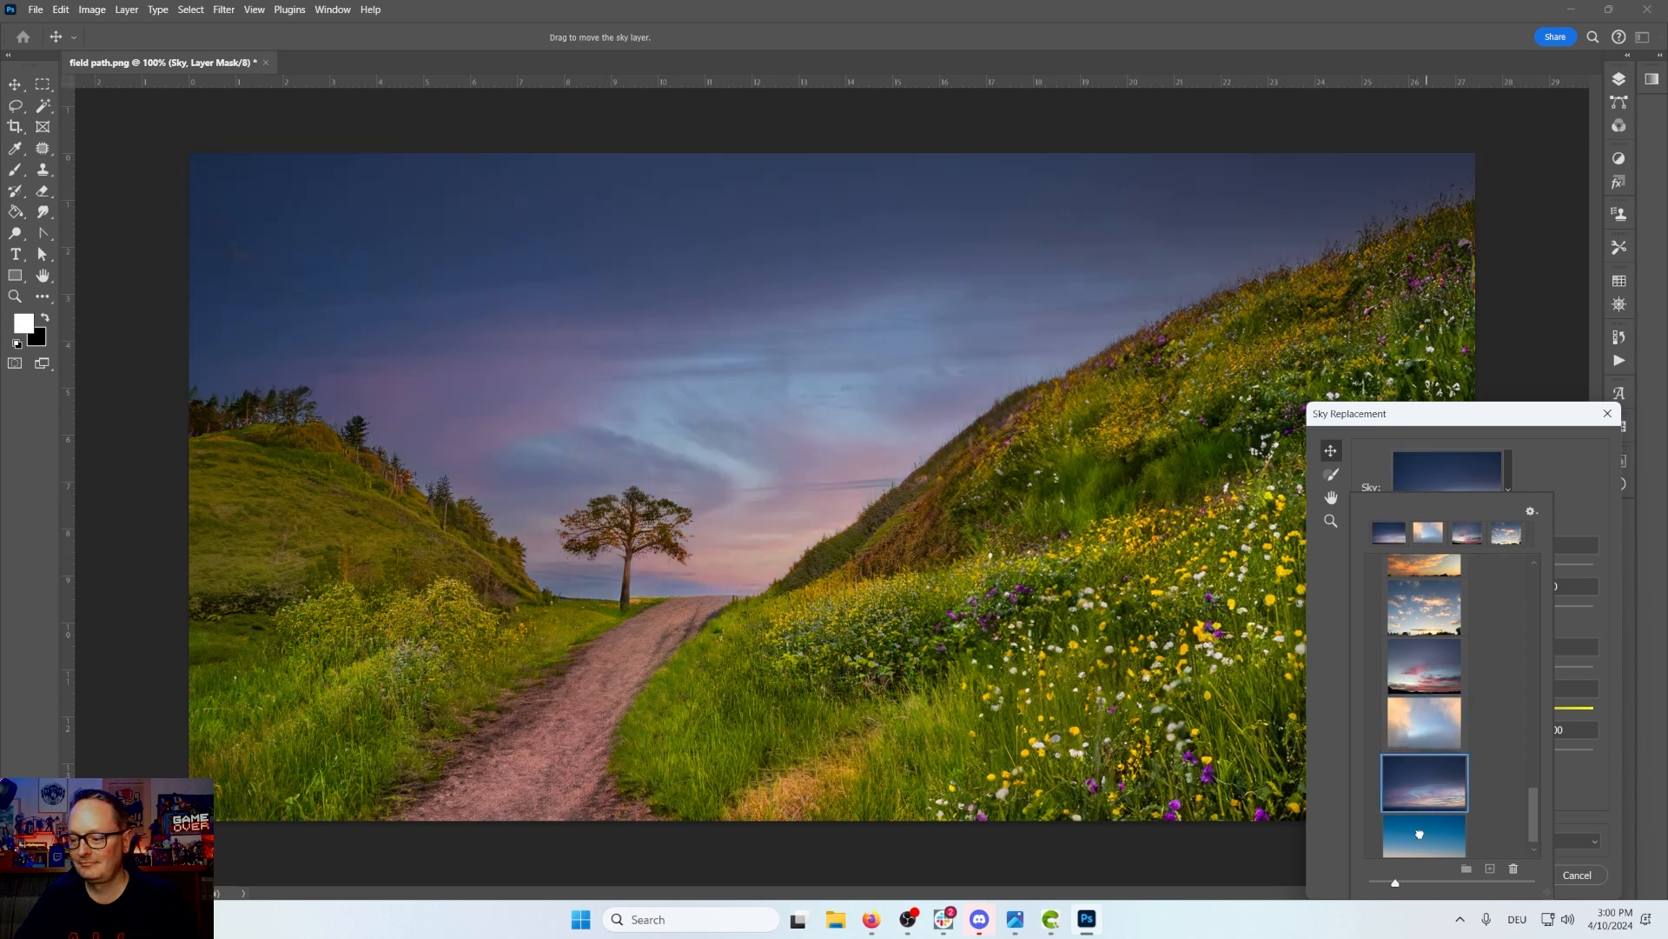
{"action": "left_click", "coordinate": [1420, 833]}
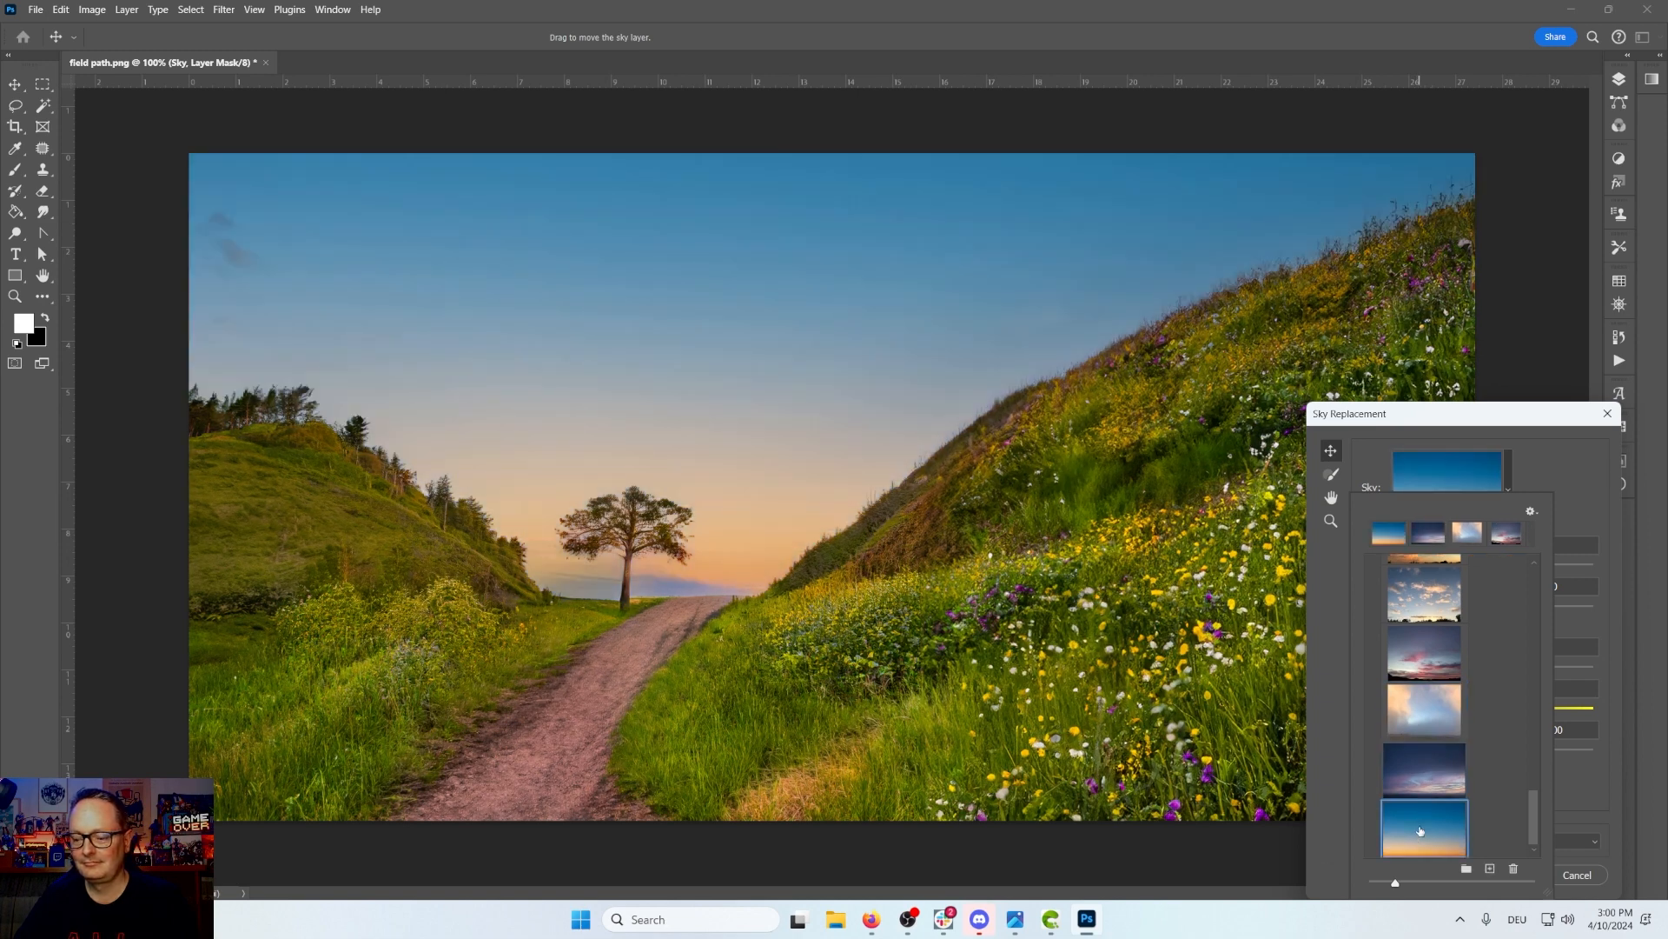
Step: Choose the pink streaked Spectacular sky preset and close the preset list
{"action": "left_click_drag", "start_coordinate": [1533, 810], "coordinate": [1534, 698]}
{"action": "left_click", "coordinate": [1433, 696]}
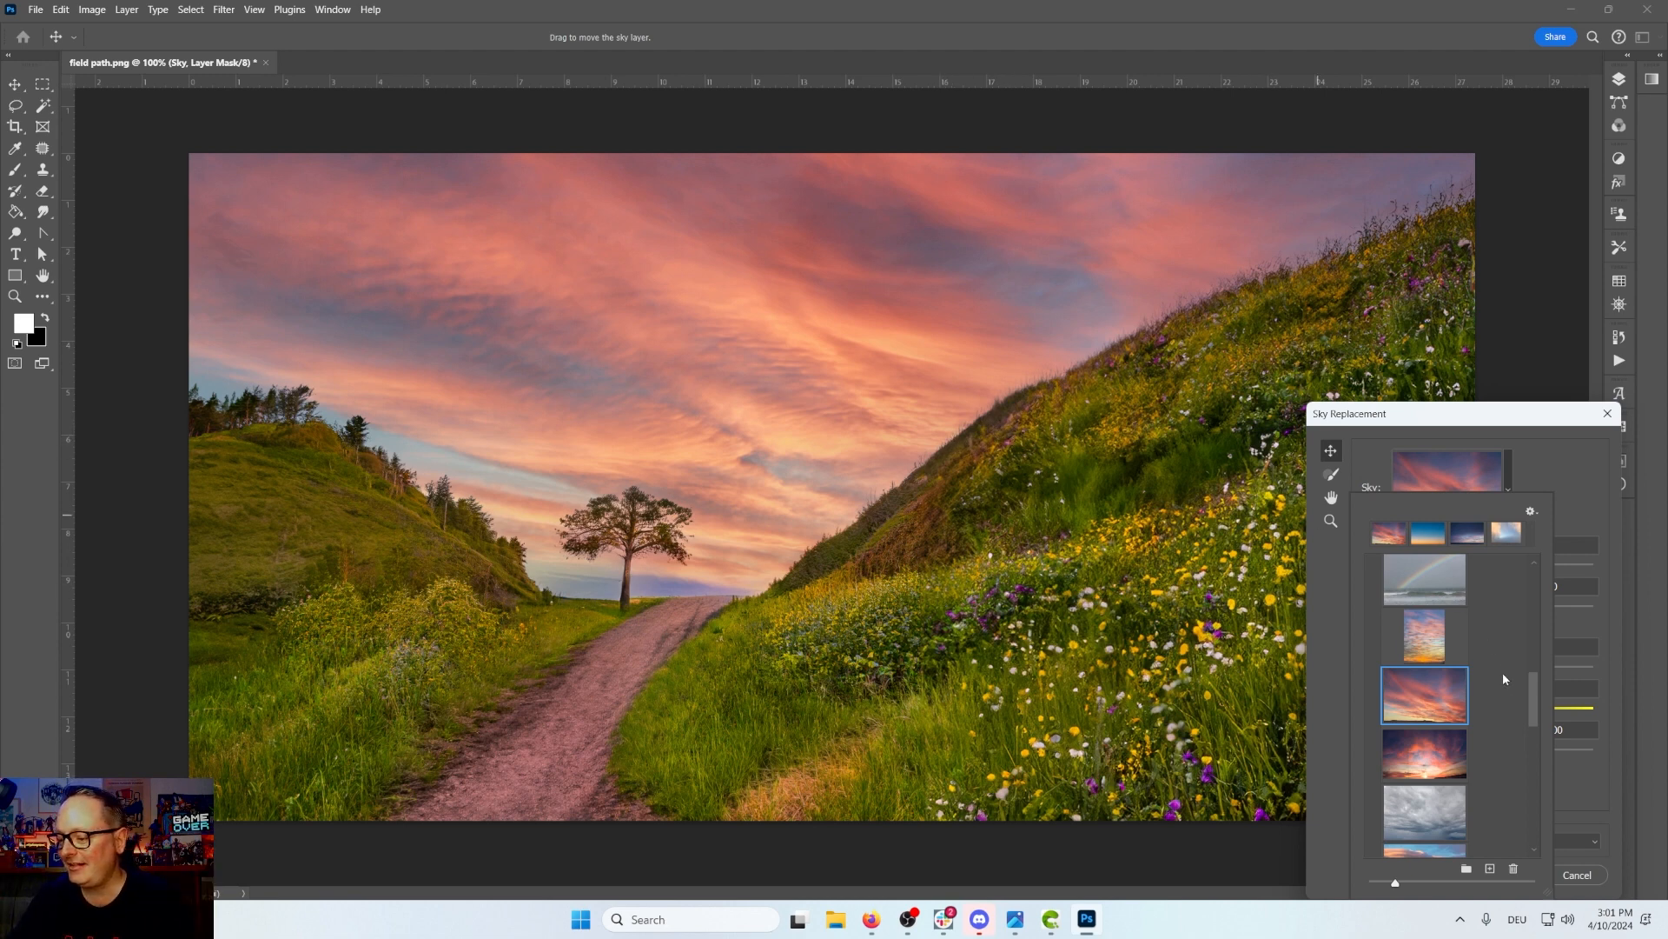
{"action": "scroll", "coordinate": [1512, 696], "scroll_direction": "down", "scroll_amount": 2}
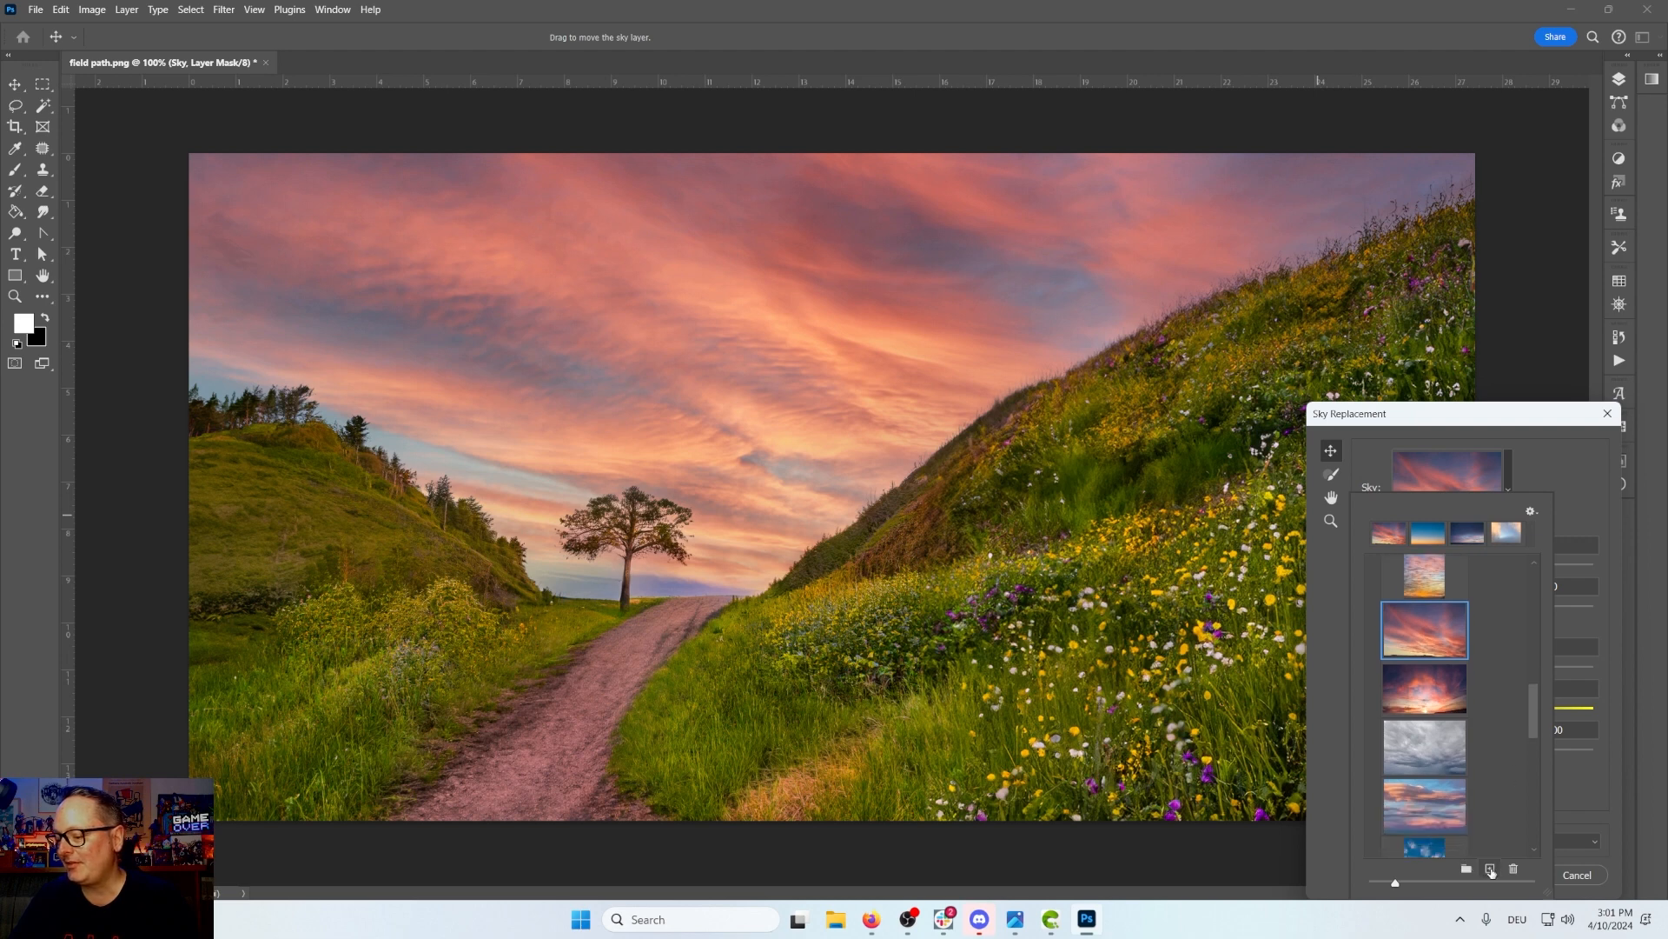
{"action": "left_click_drag", "start_coordinate": [1534, 734], "coordinate": [1536, 540]}
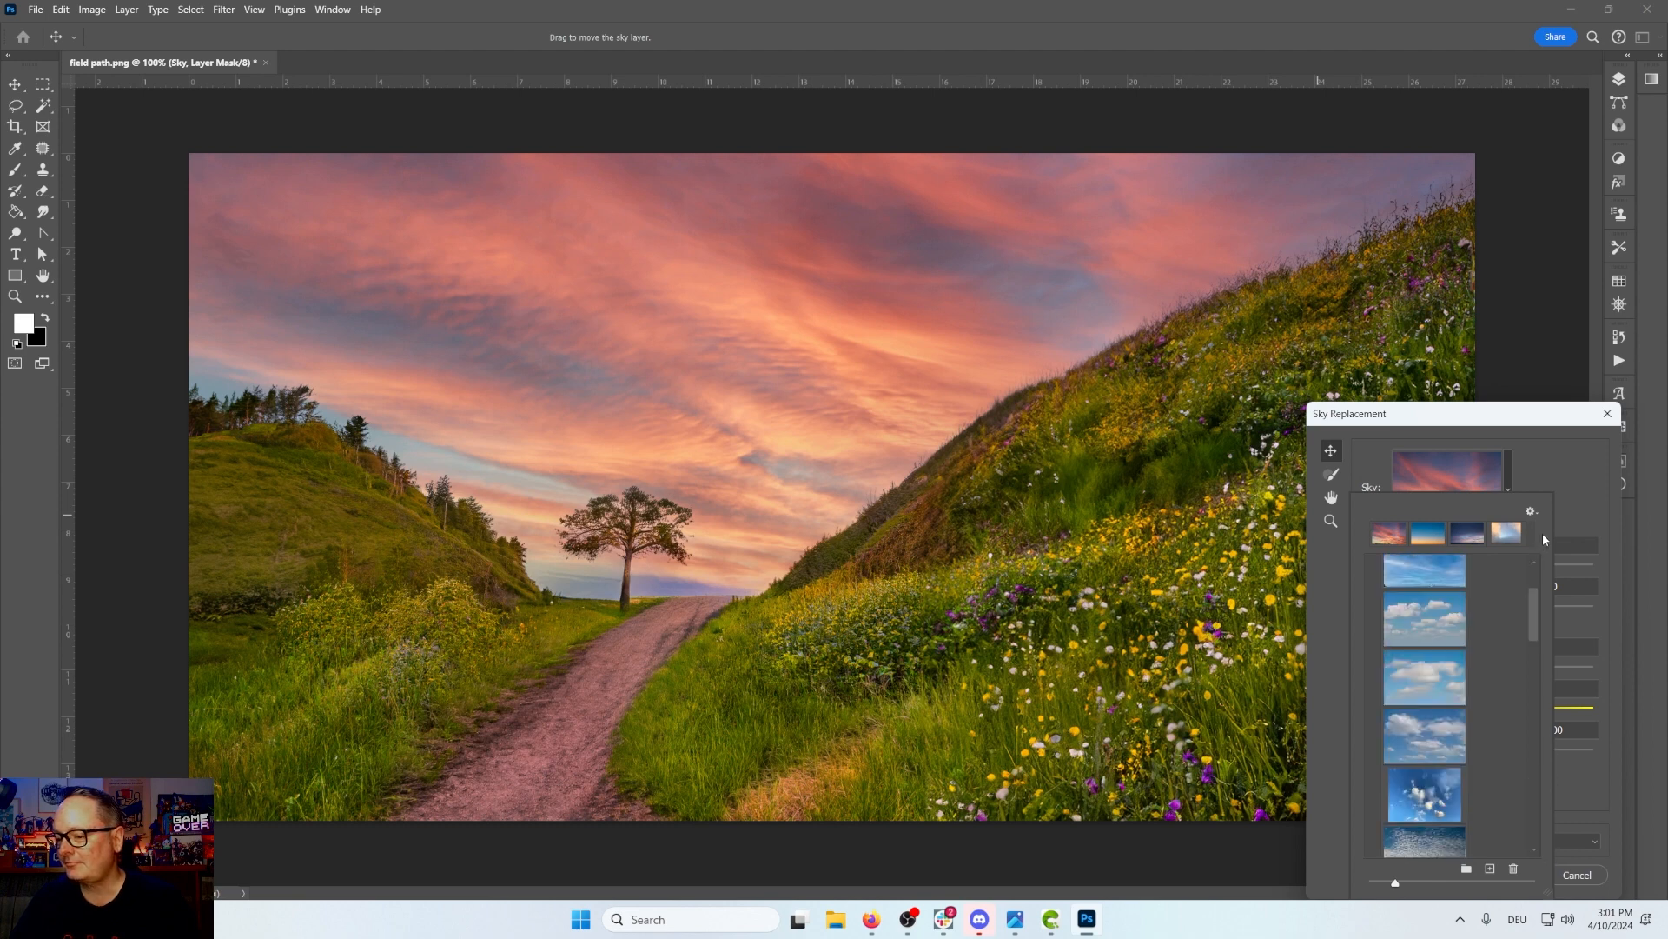
{"action": "left_click", "coordinate": [1578, 480]}
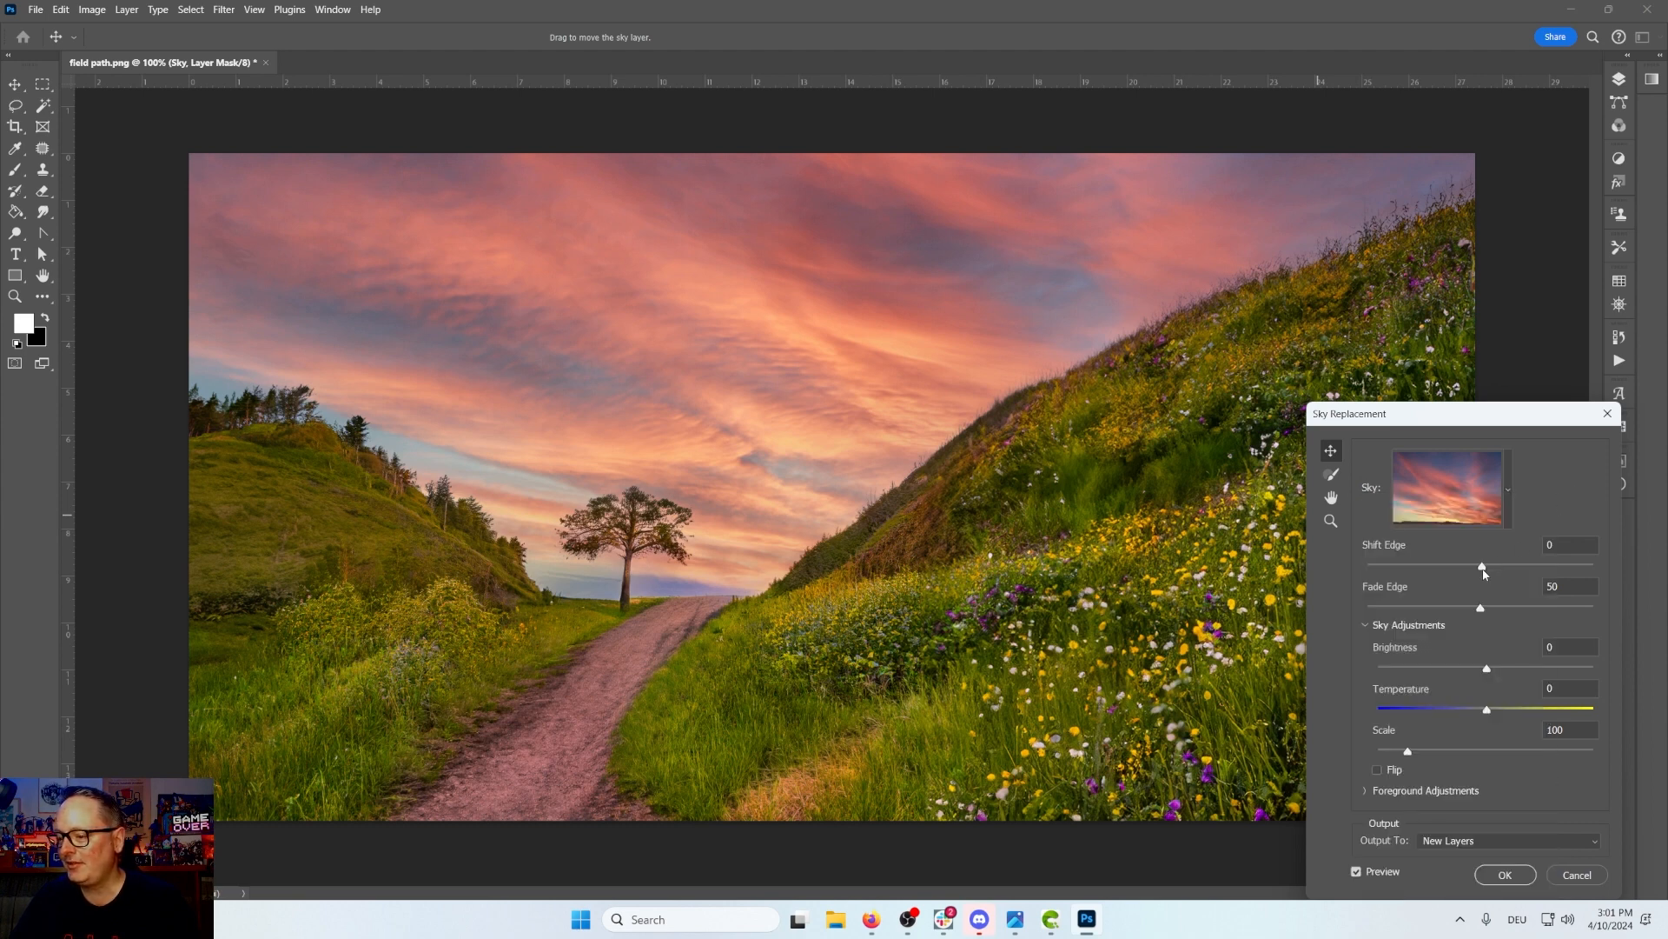
Step: Set the sky's Shift Edge to -5 and Fade Edge to 53
{"action": "mouse_move", "coordinate": [1484, 569]}
{"action": "left_mouse_down"}
{"action": "mouse_move", "coordinate": [1586, 569]}
{"action": "mouse_move", "coordinate": [1377, 573]}
{"action": "mouse_move", "coordinate": [1477, 570]}
{"action": "left_mouse_up"}
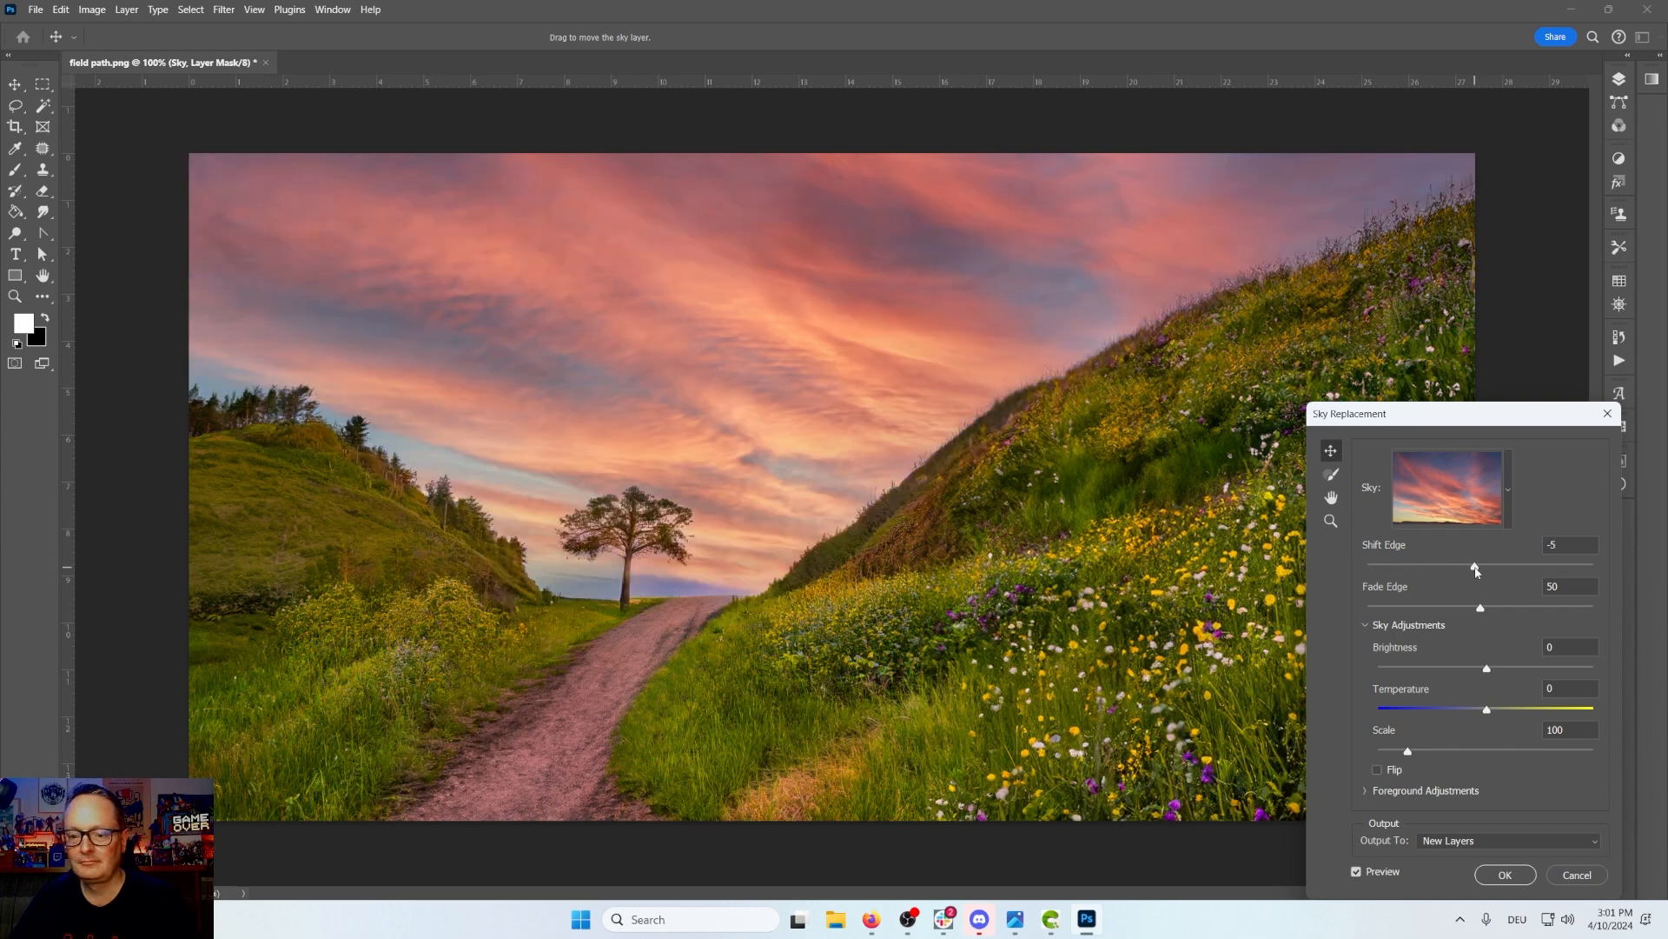
{"action": "mouse_move", "coordinate": [1479, 609]}
{"action": "left_mouse_down"}
{"action": "mouse_move", "coordinate": [1429, 610]}
{"action": "mouse_move", "coordinate": [1488, 610]}
{"action": "left_mouse_up"}
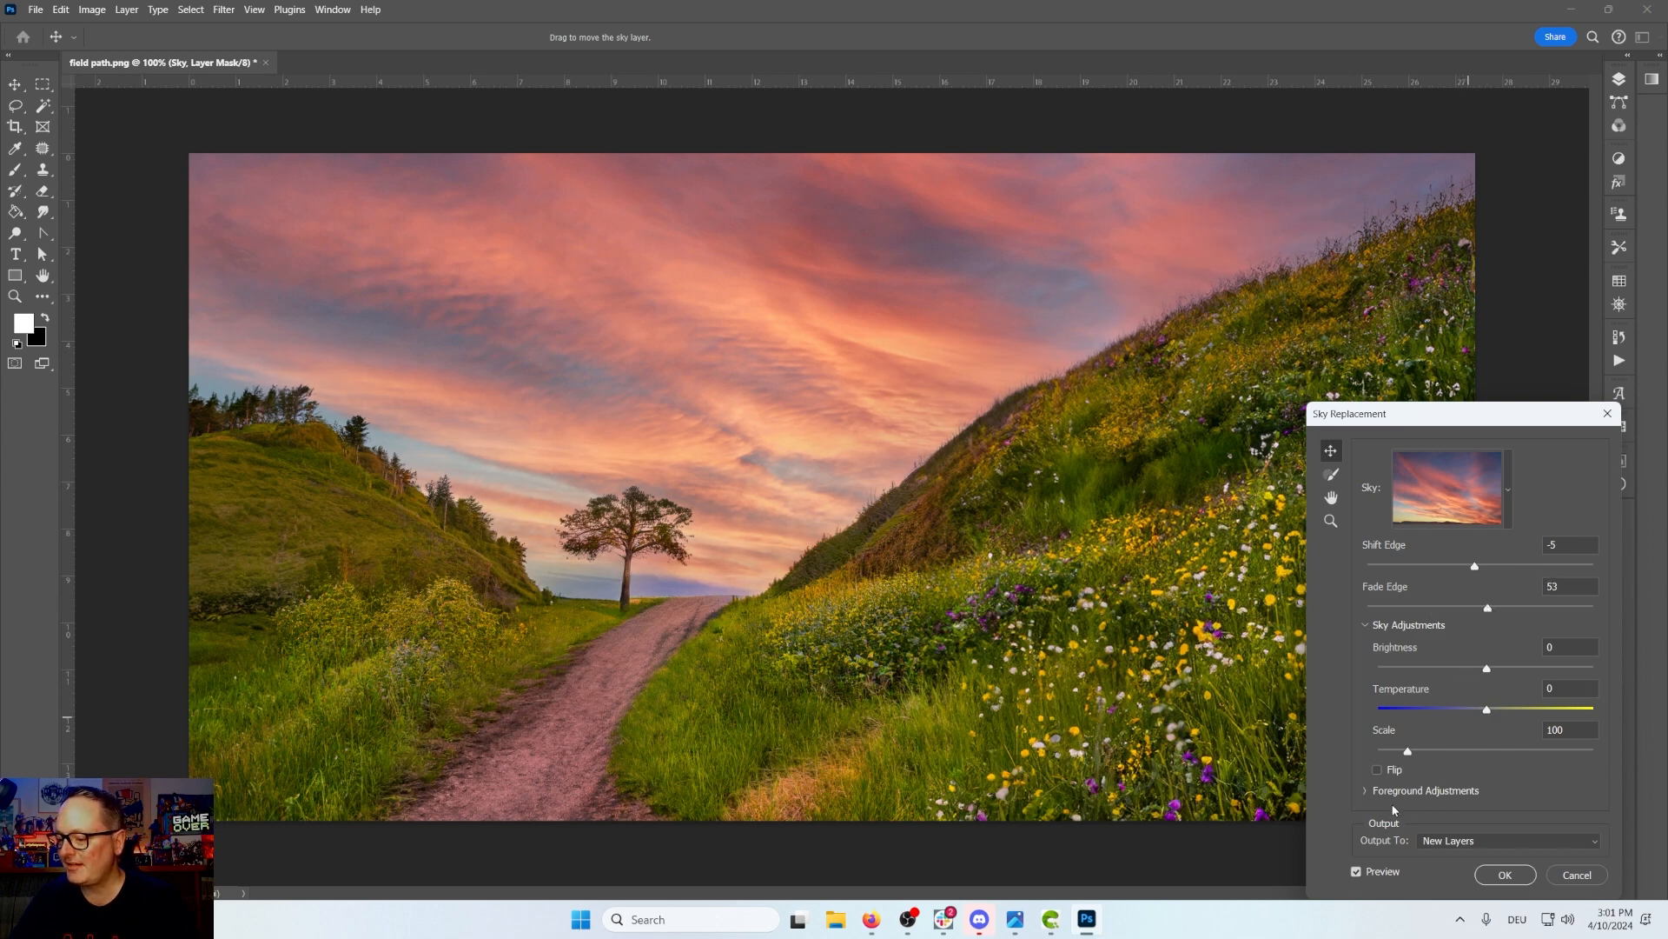
Step: Expand the Foreground Adjustments section, try the Flip option, and move the Sky Replacement dialog higher
{"action": "left_click", "coordinate": [1364, 790]}
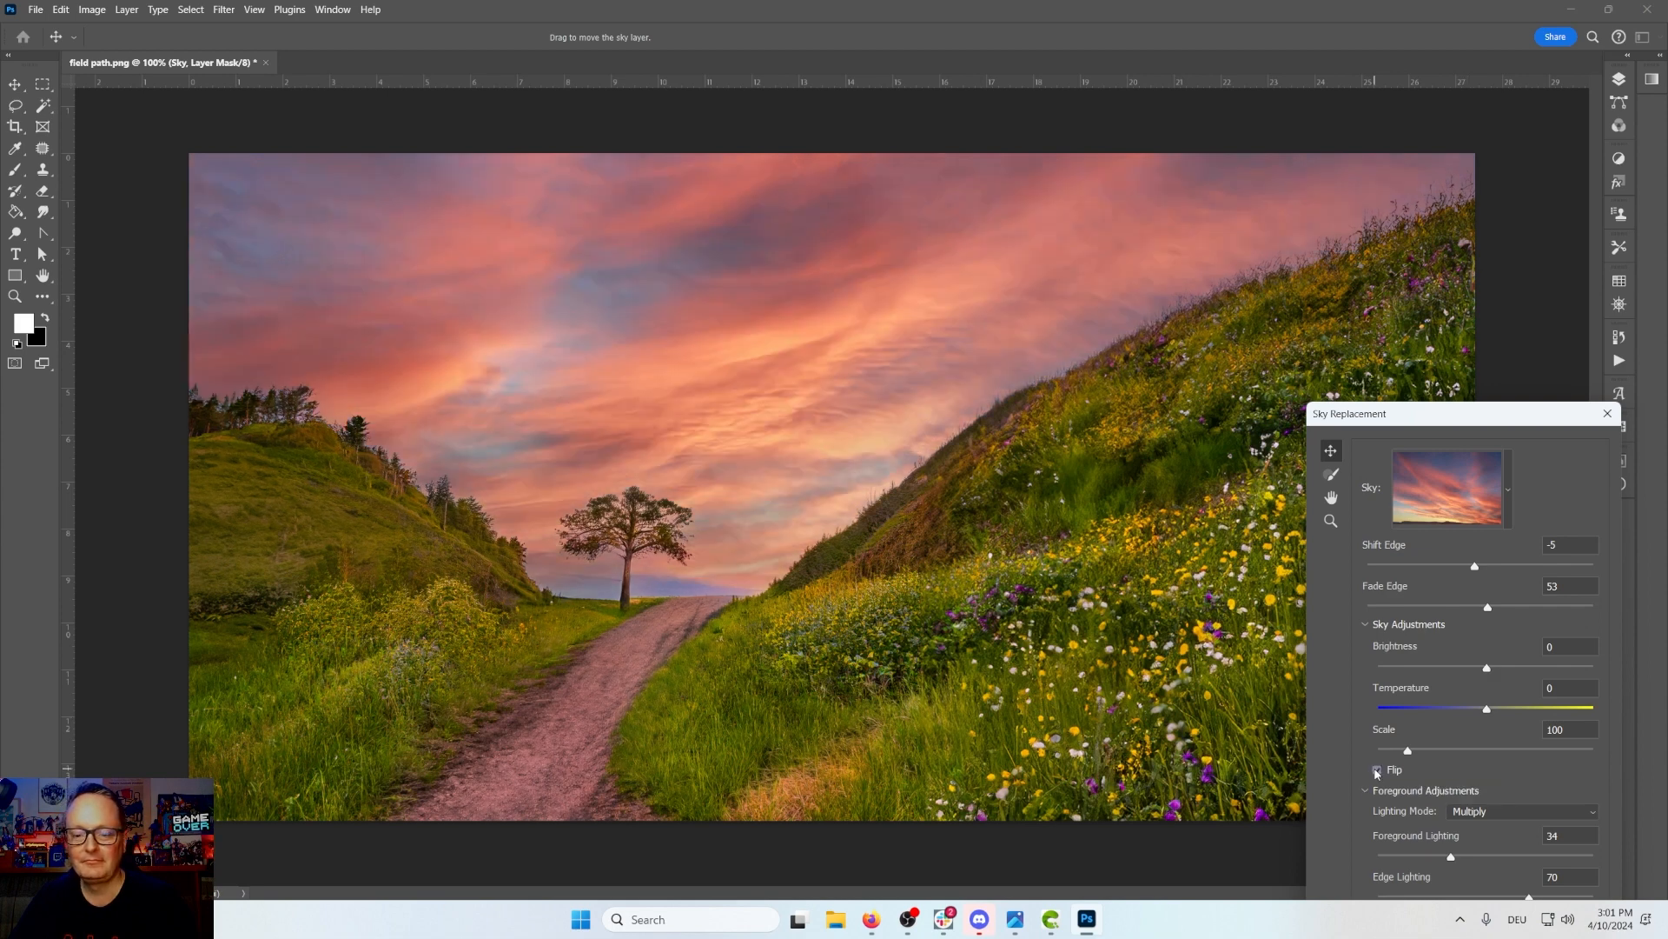
{"action": "left_click", "coordinate": [1376, 769]}
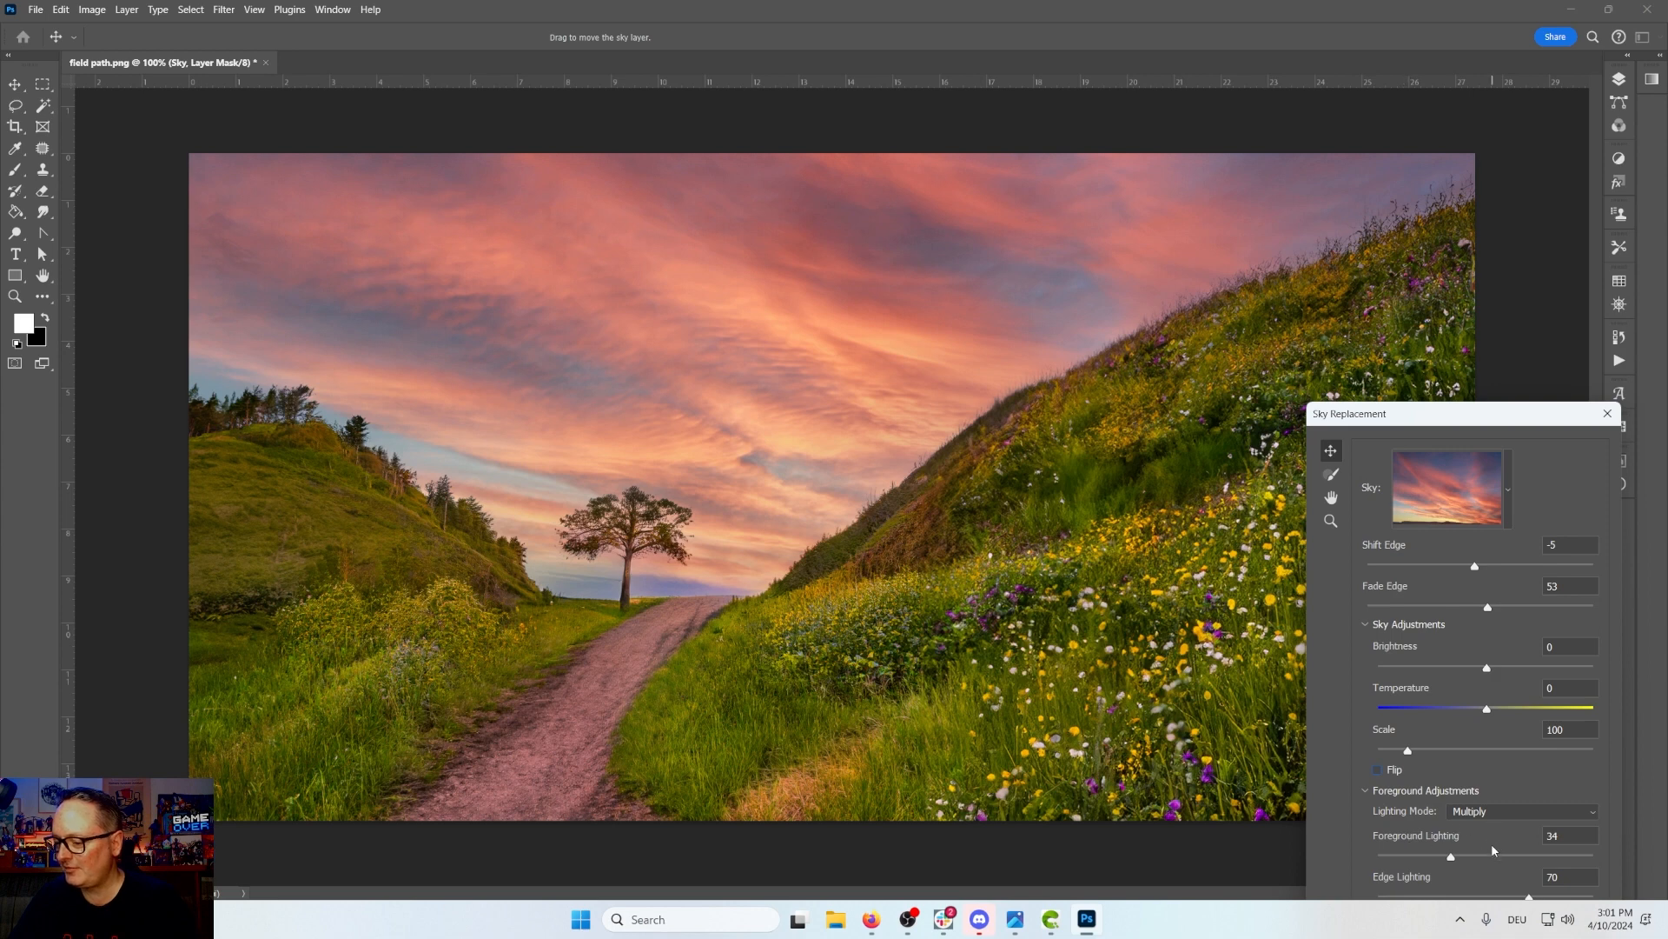
{"action": "left_click_drag", "start_coordinate": [1498, 425], "coordinate": [1431, 207]}
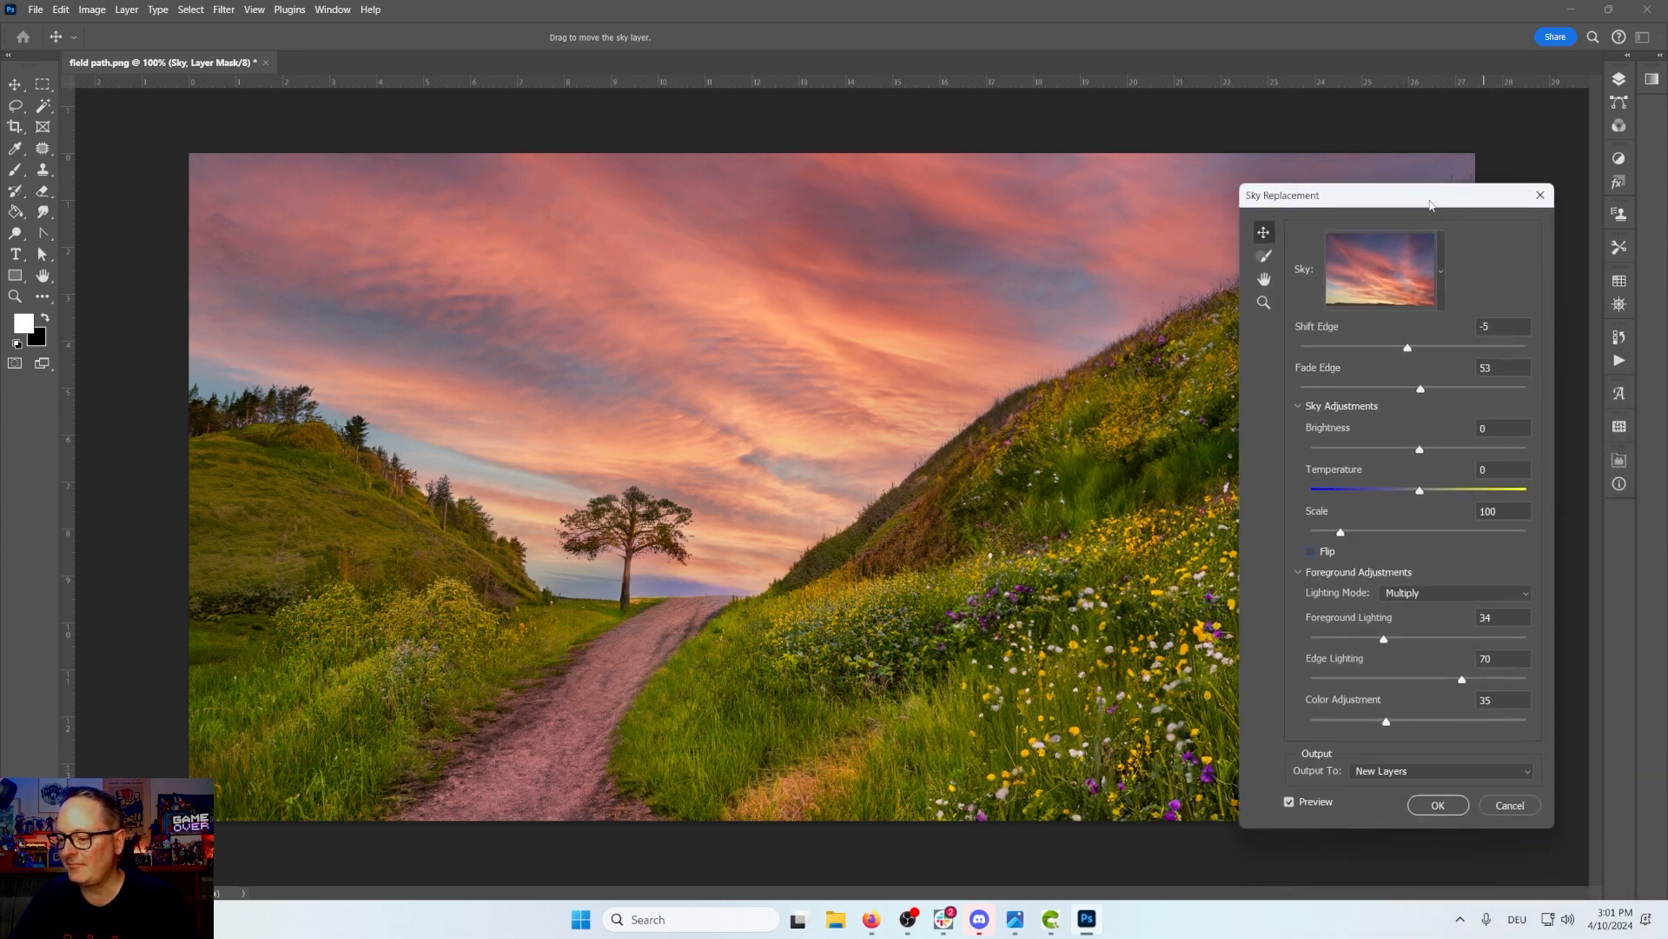
Step: Apply the sky replacement and flatten the image into a single layer
{"action": "left_click", "coordinate": [1427, 806]}
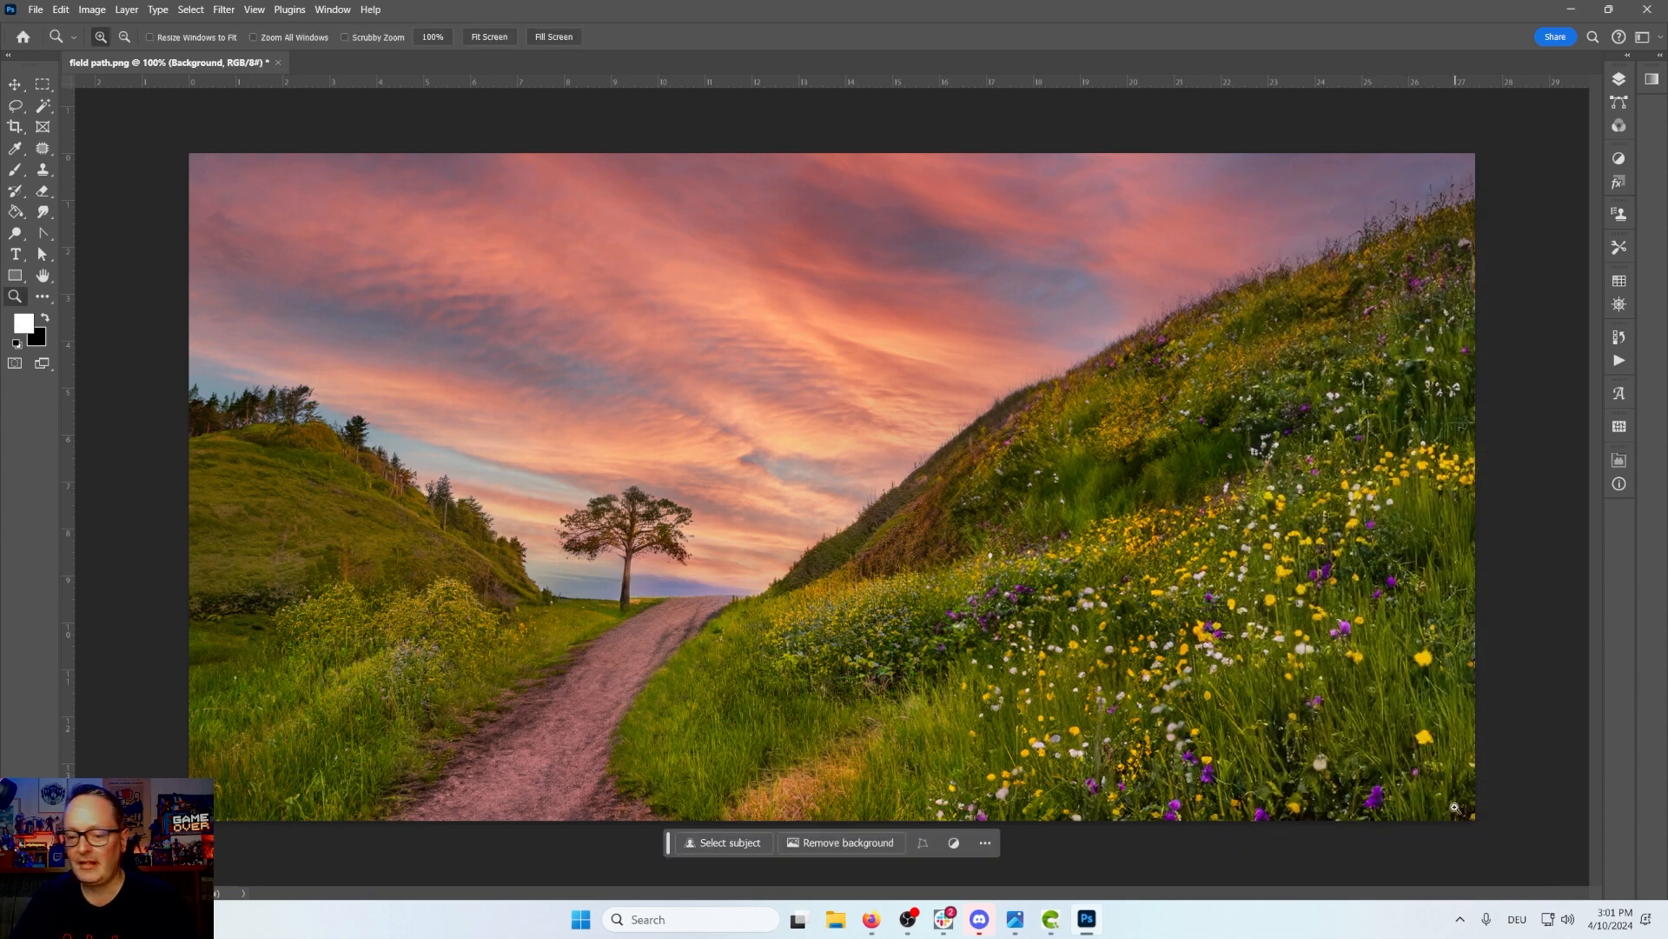
{"action": "left_click", "coordinate": [1620, 80]}
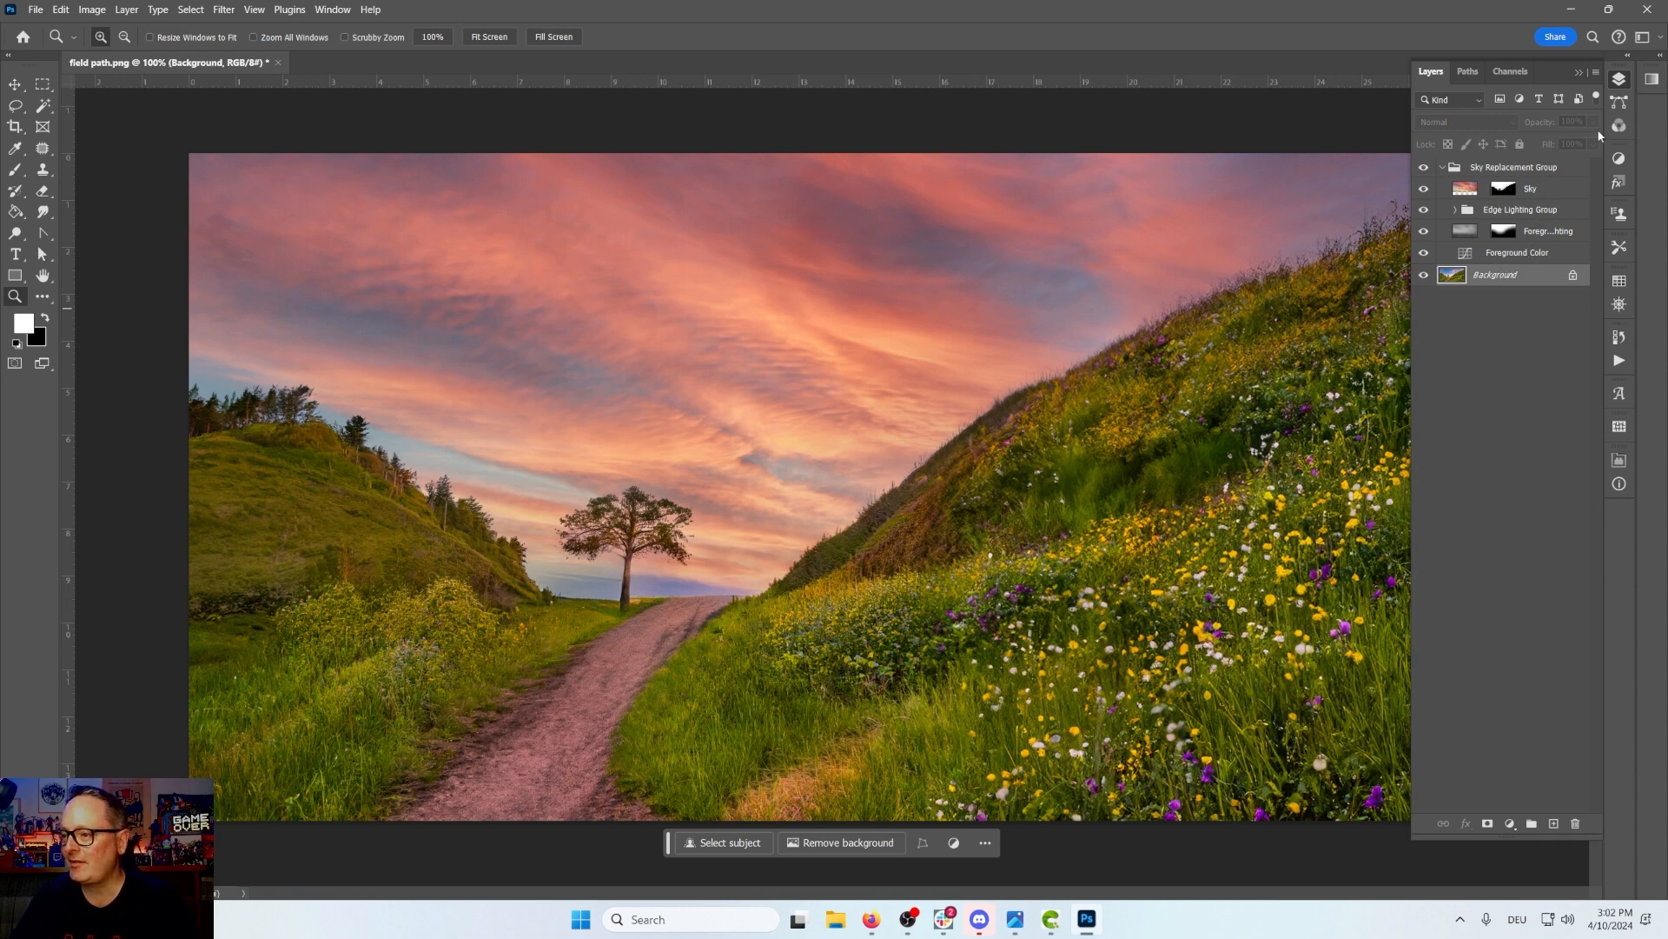
{"action": "left_click", "coordinate": [1596, 73]}
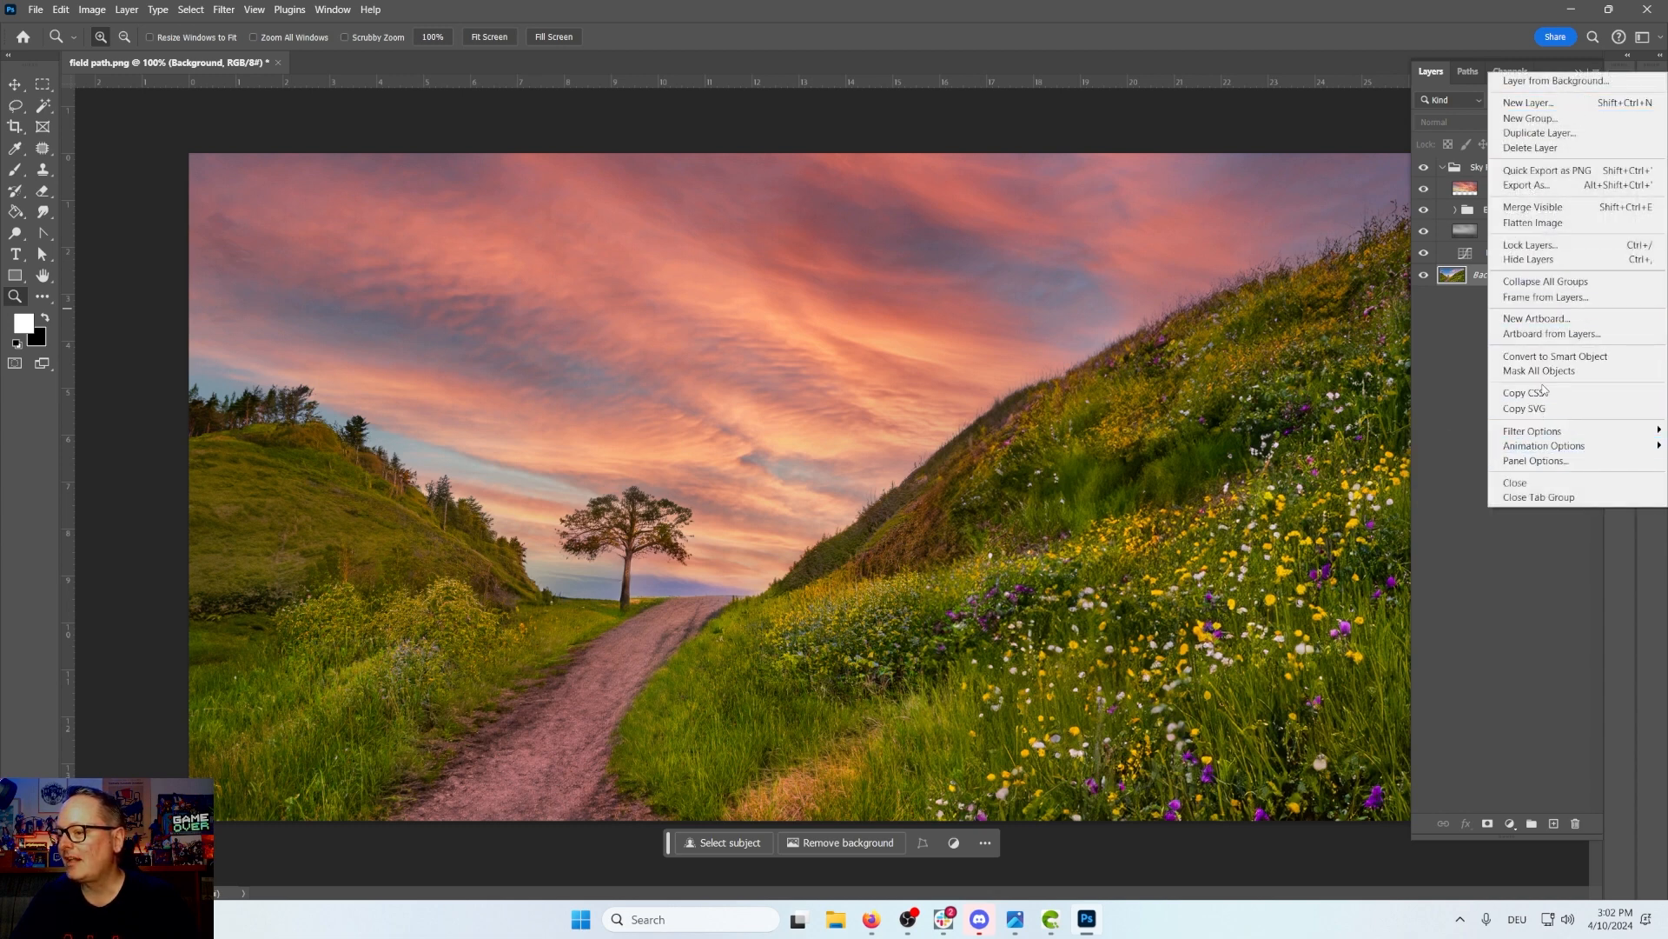
{"action": "left_click", "coordinate": [1426, 401]}
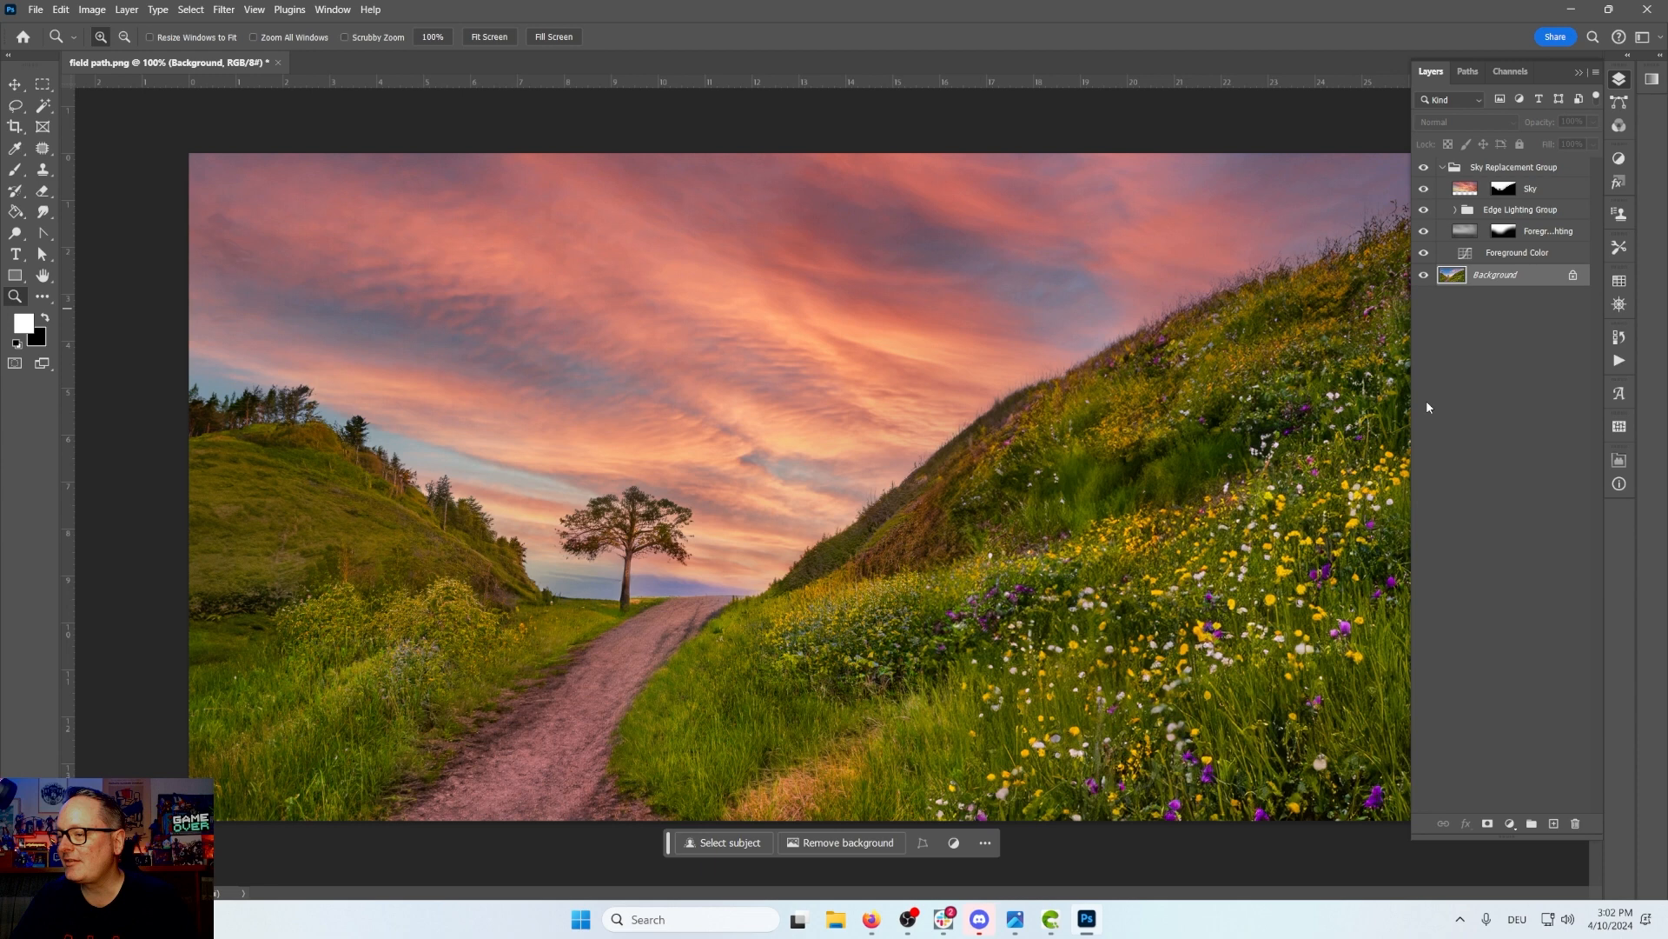
{"action": "left_click", "coordinate": [1595, 75]}
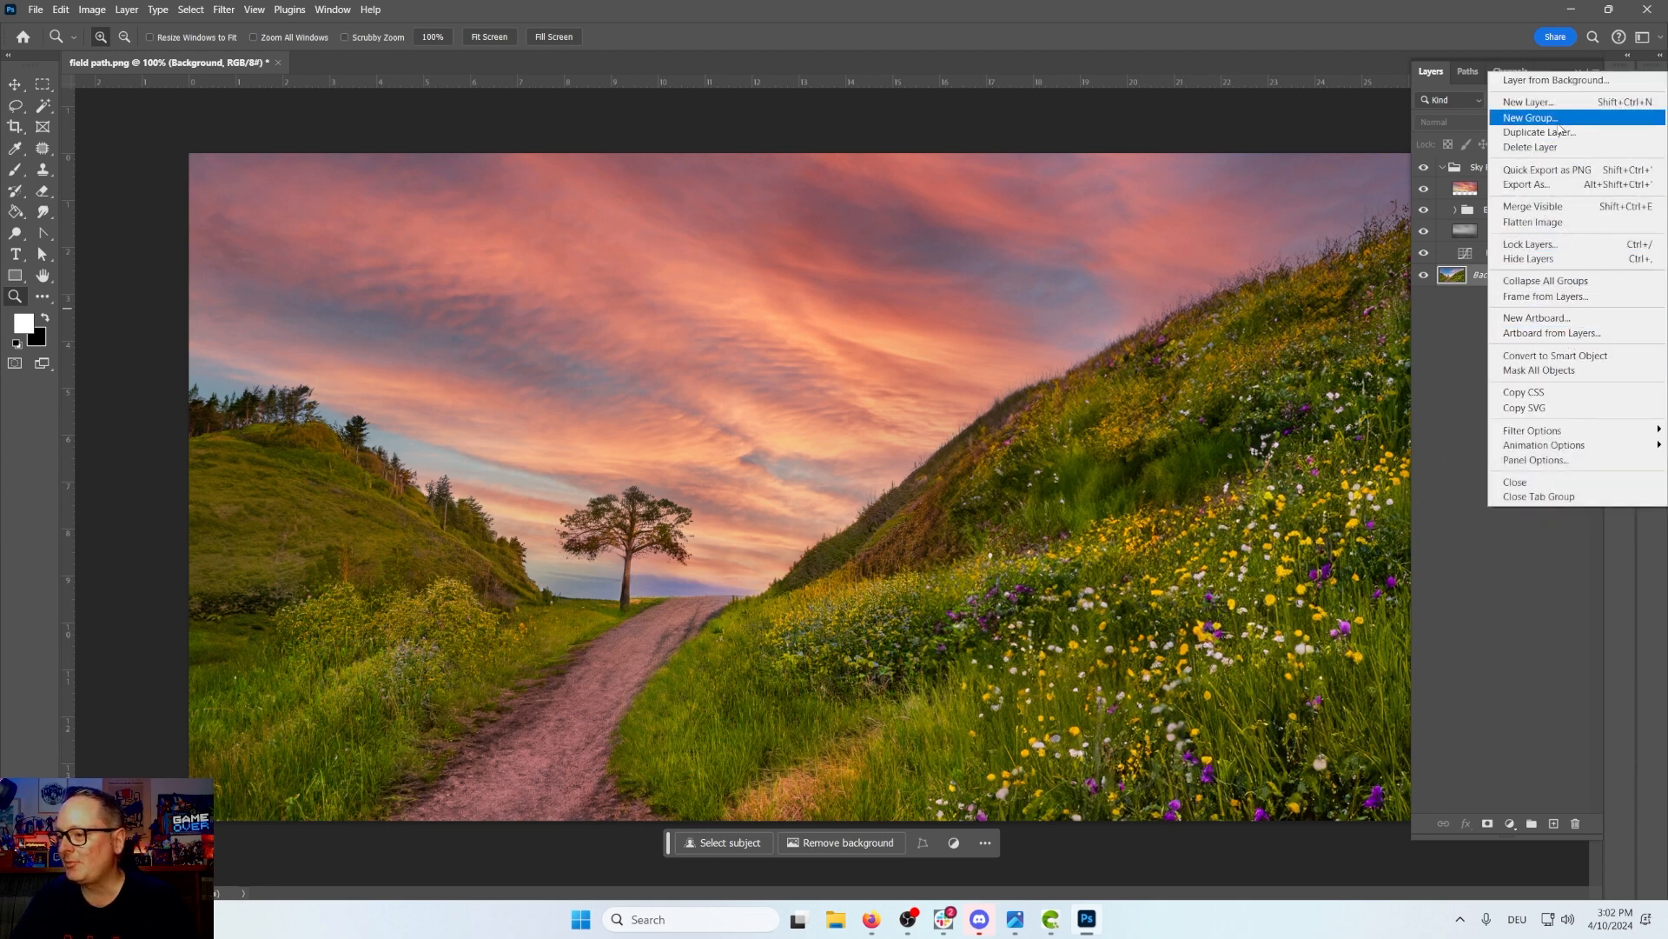
{"action": "left_click", "coordinate": [1573, 224]}
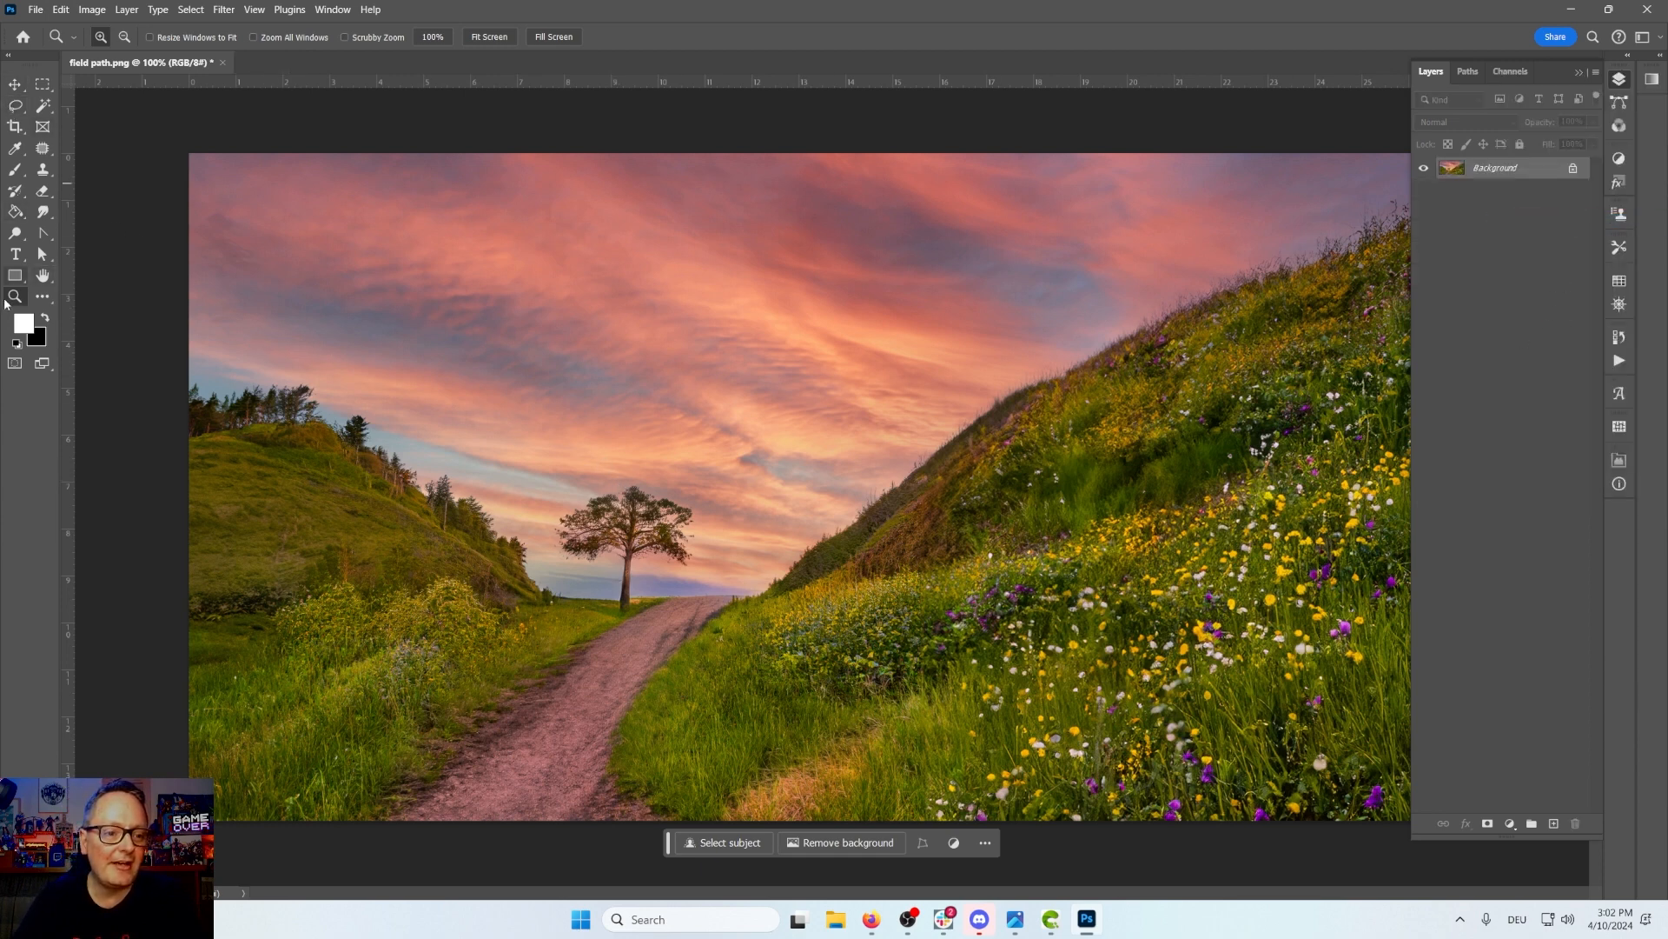
Step: Zoom in on the left hilltop trees and lasso a small spot in the sky beside the treetops
{"action": "left_click", "coordinate": [334, 428]}
{"action": "left_click", "coordinate": [328, 395]}
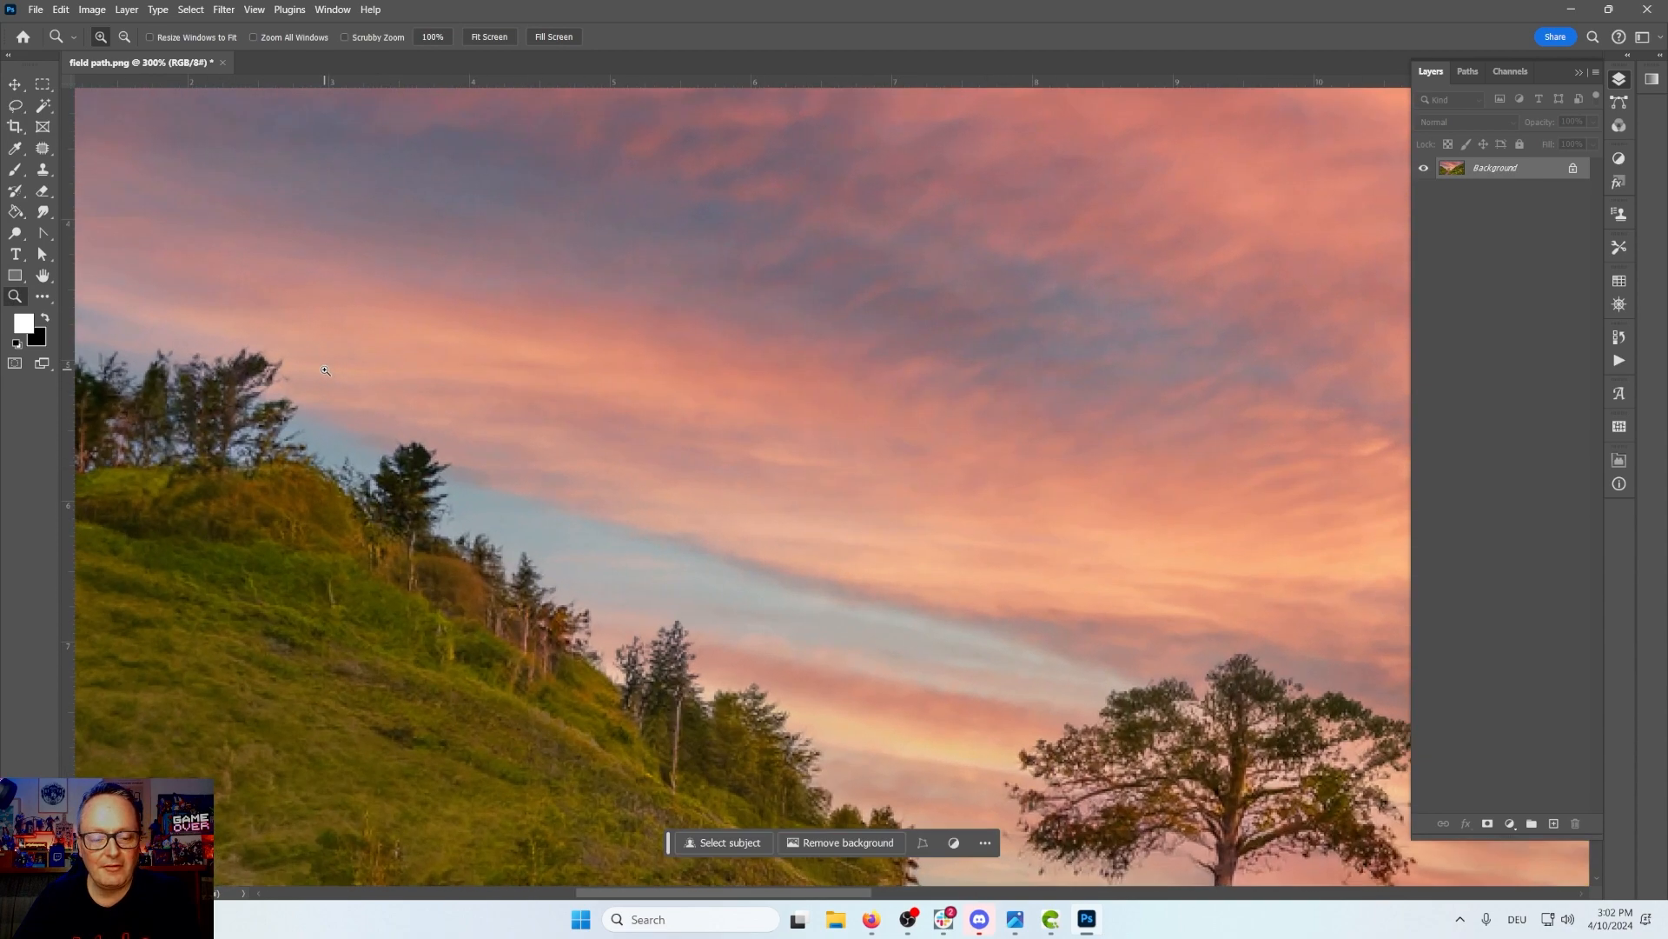
{"action": "left_click", "coordinate": [15, 105]}
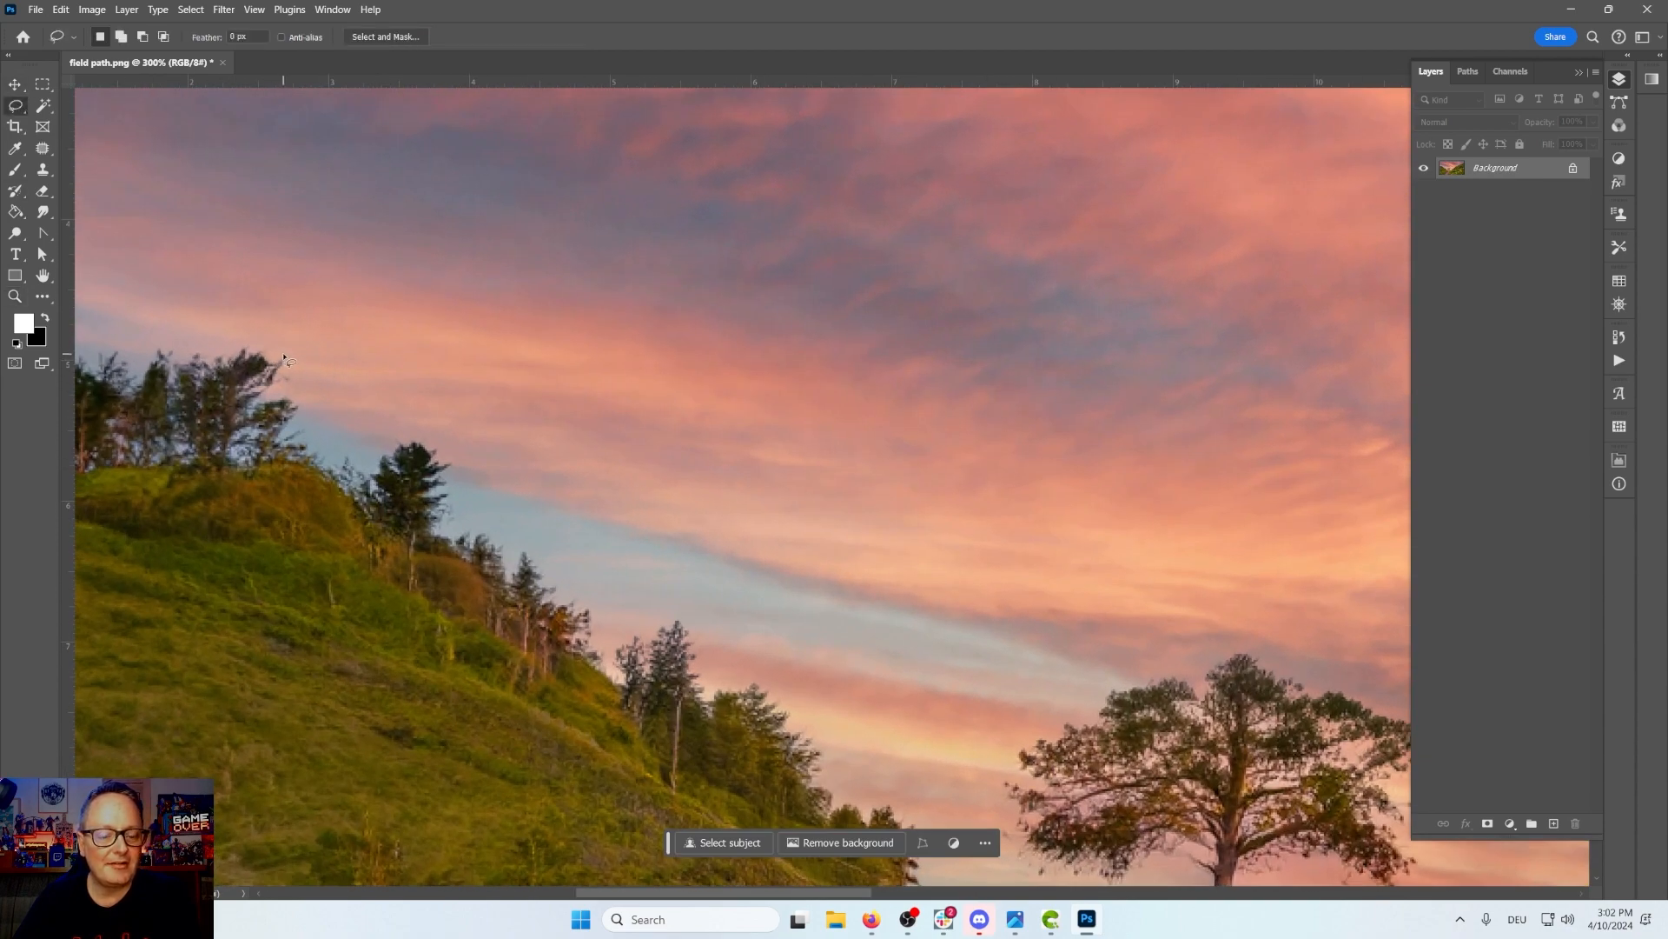
{"action": "mouse_move", "coordinate": [274, 370]}
{"action": "left_mouse_down"}
{"action": "mouse_move", "coordinate": [287, 393]}
{"action": "mouse_move", "coordinate": [287, 353]}
{"action": "left_mouse_up"}
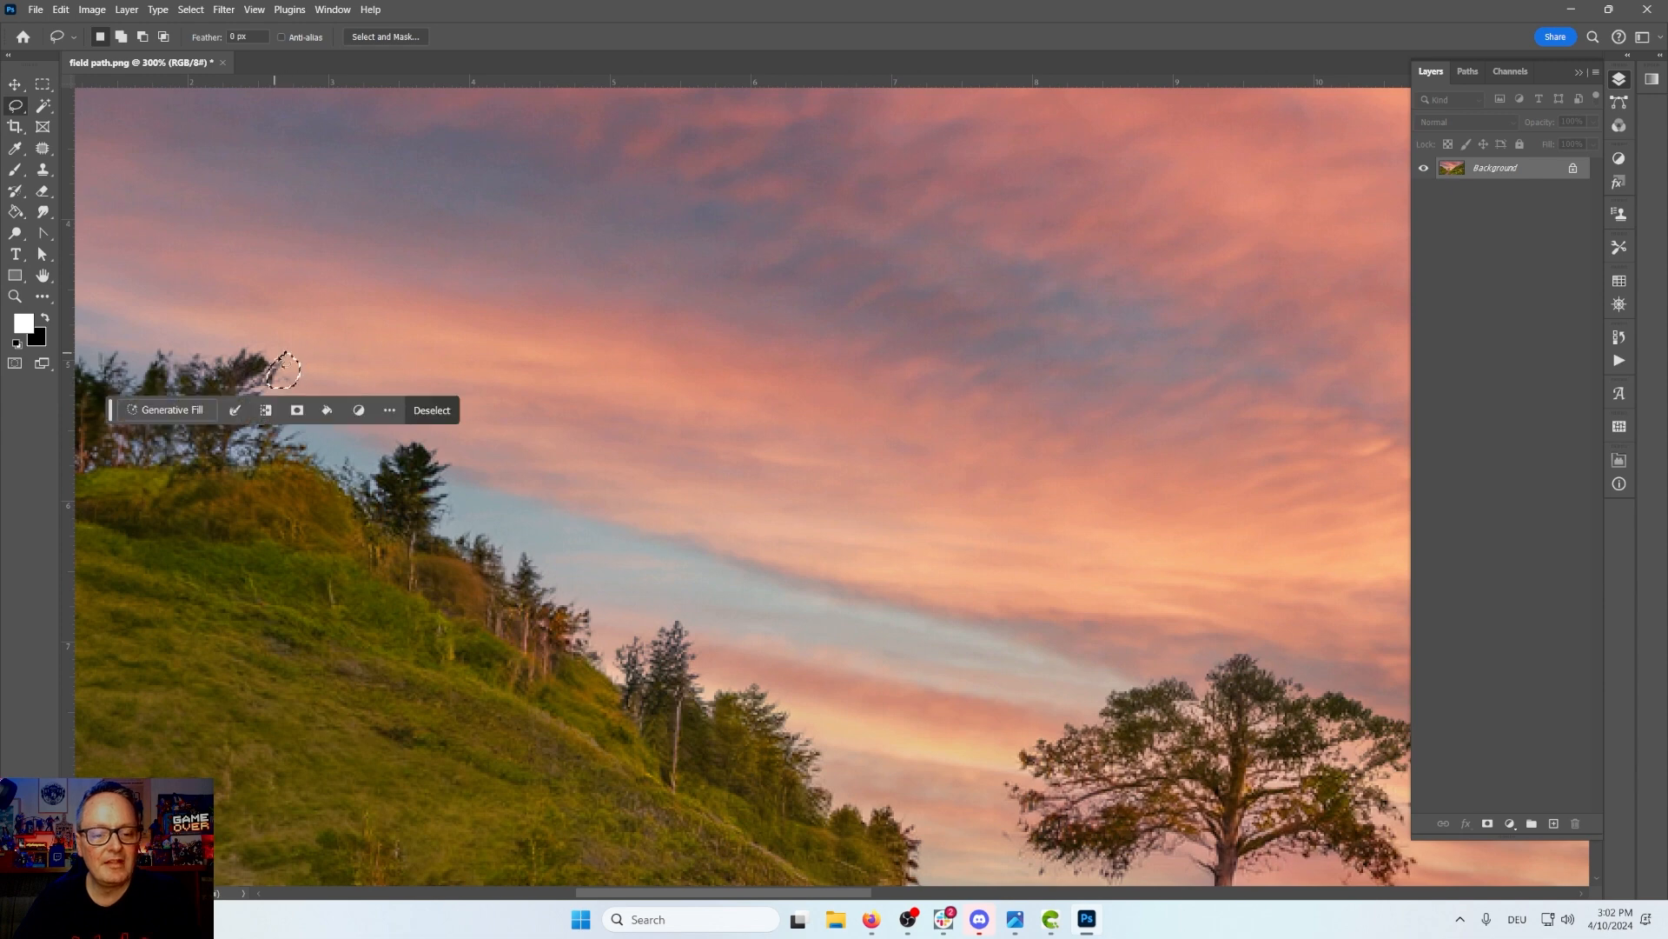
Step: Open Content-Aware Fill for the selection and erase the default sampling area with a 447 px brush
{"action": "left_click", "coordinate": [61, 10]}
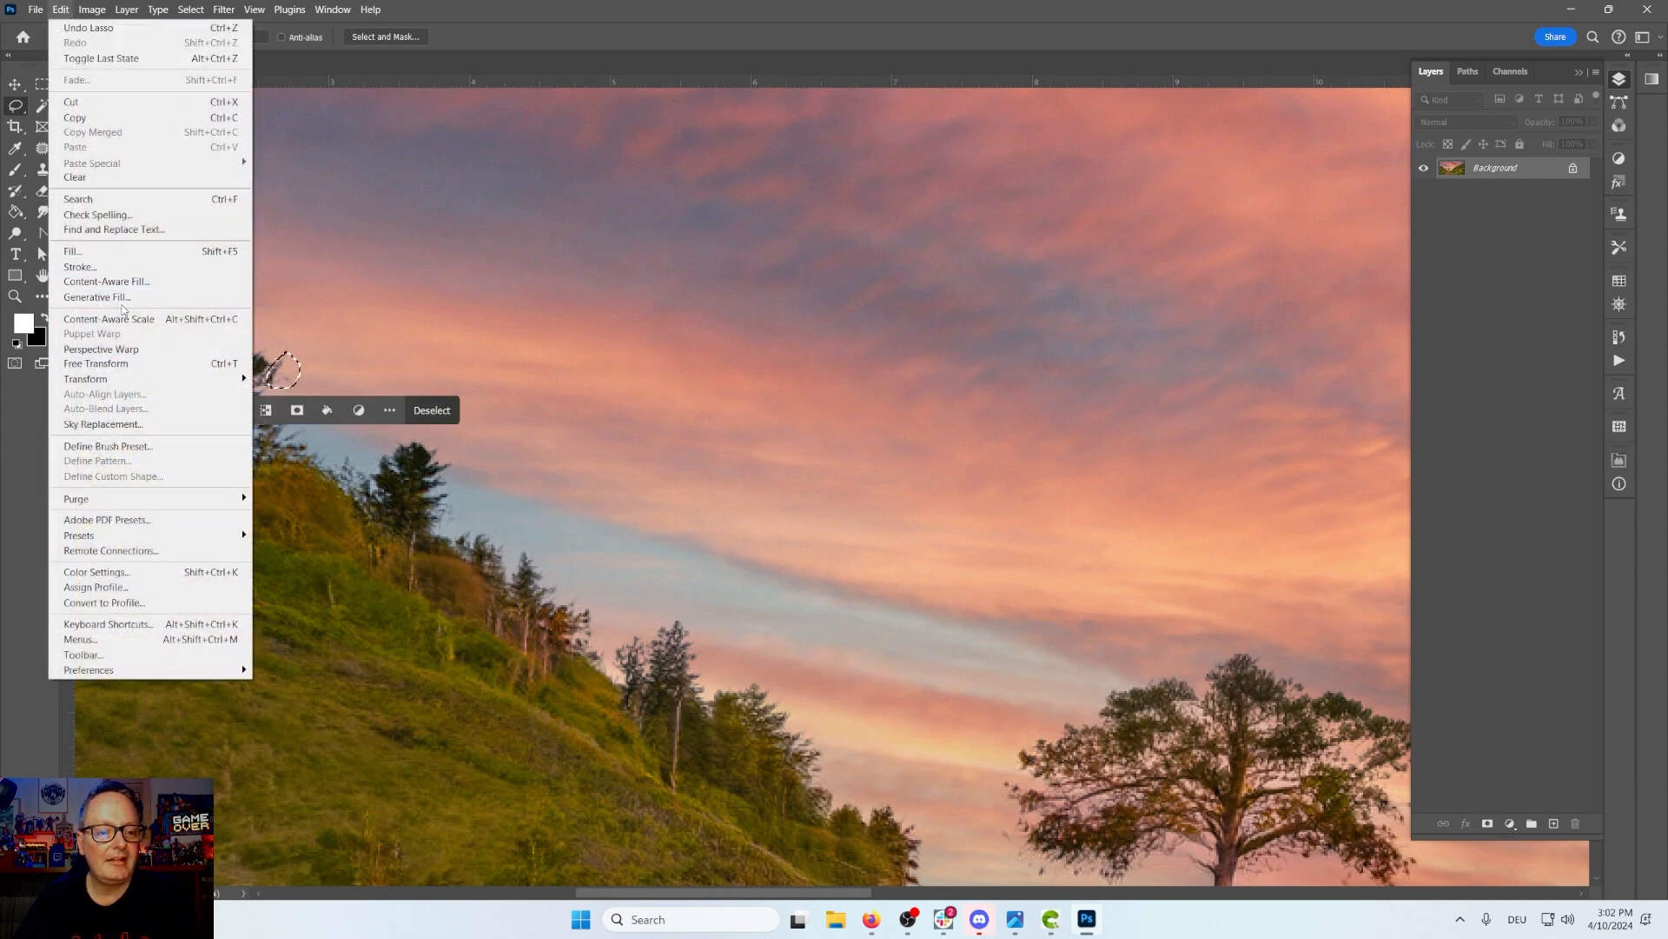
{"action": "left_click", "coordinate": [106, 281]}
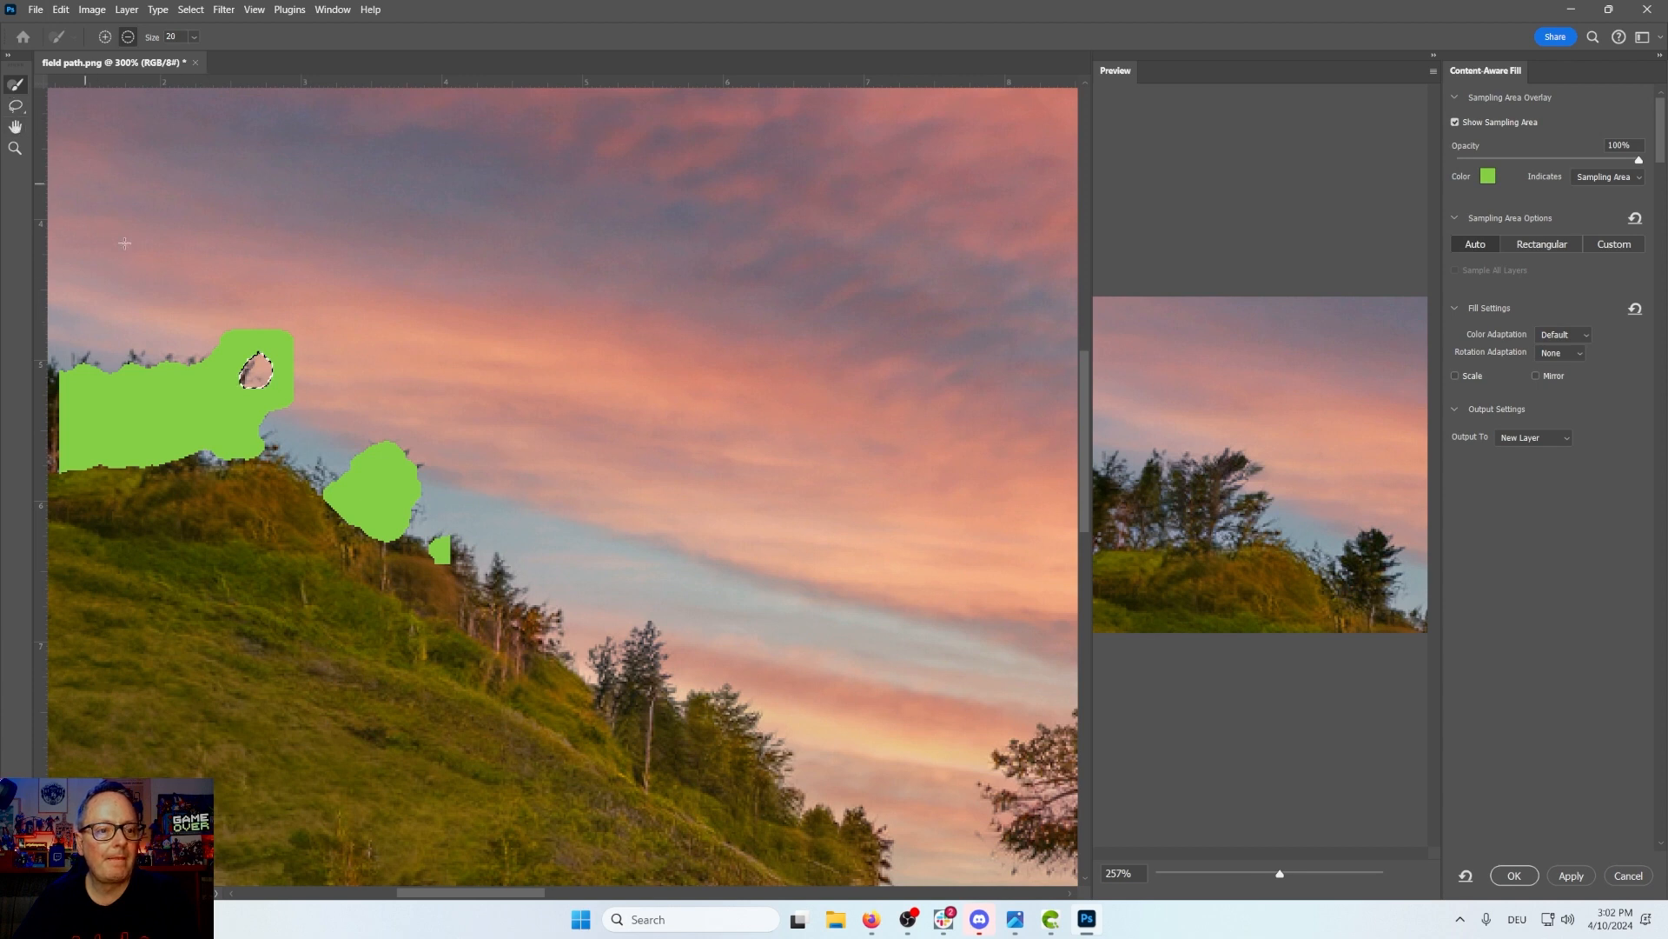
{"action": "left_click", "coordinate": [195, 37]}
{"action": "left_click_drag", "start_coordinate": [194, 54], "coordinate": [310, 56]}
{"action": "mouse_move", "coordinate": [262, 398]}
{"action": "left_mouse_down"}
{"action": "mouse_move", "coordinate": [141, 433]}
{"action": "mouse_move", "coordinate": [188, 414]}
{"action": "left_mouse_up"}
{"action": "left_click", "coordinate": [855, 346]}
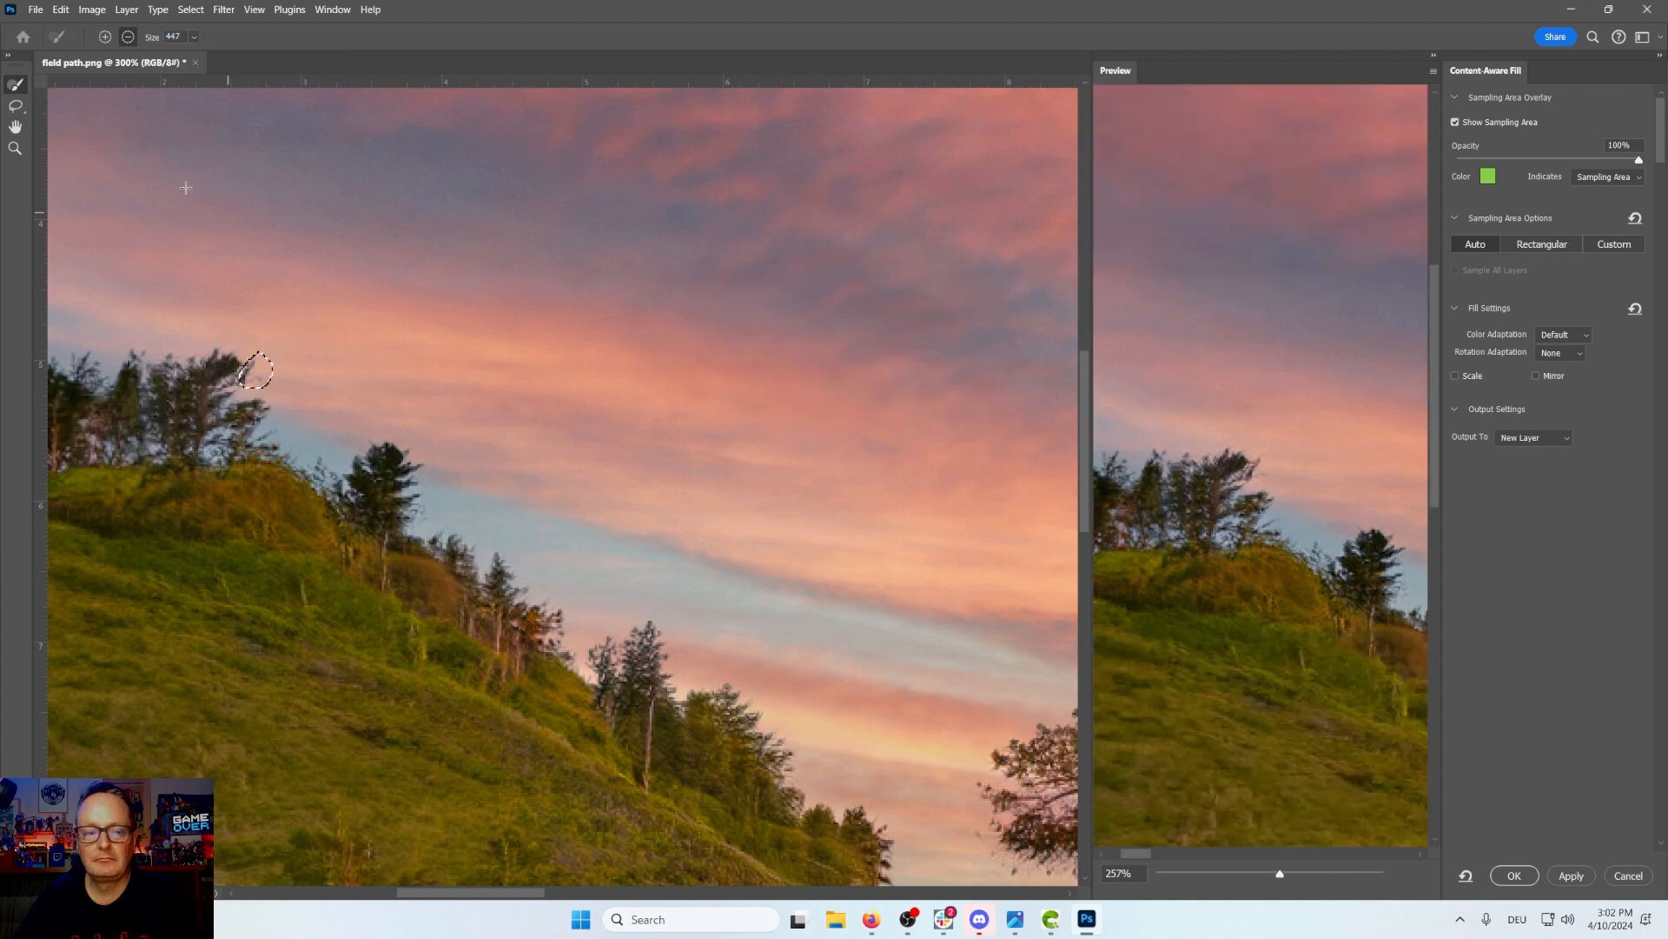
Step: Paint a new sampling area over the sky above and along the hillside with an 81 px brush
{"action": "left_click", "coordinate": [105, 37]}
{"action": "left_click", "coordinate": [196, 40]}
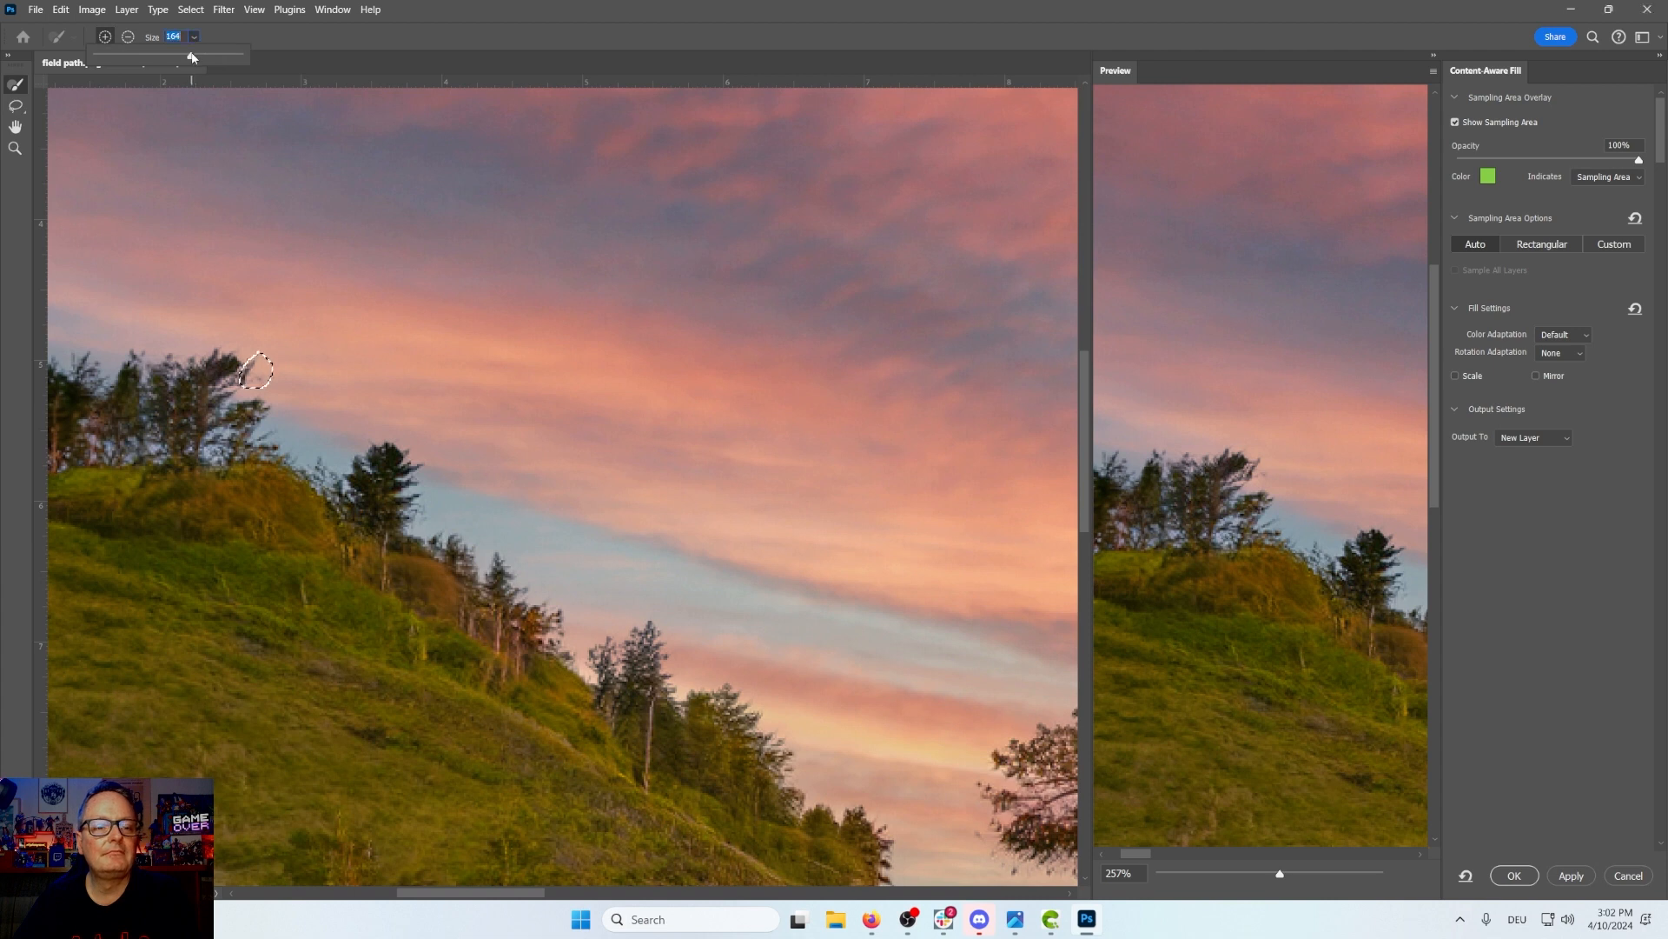
{"action": "mouse_move", "coordinate": [192, 58]}
{"action": "left_mouse_down"}
{"action": "mouse_move", "coordinate": [125, 58]}
{"action": "mouse_move", "coordinate": [140, 58]}
{"action": "left_mouse_up"}
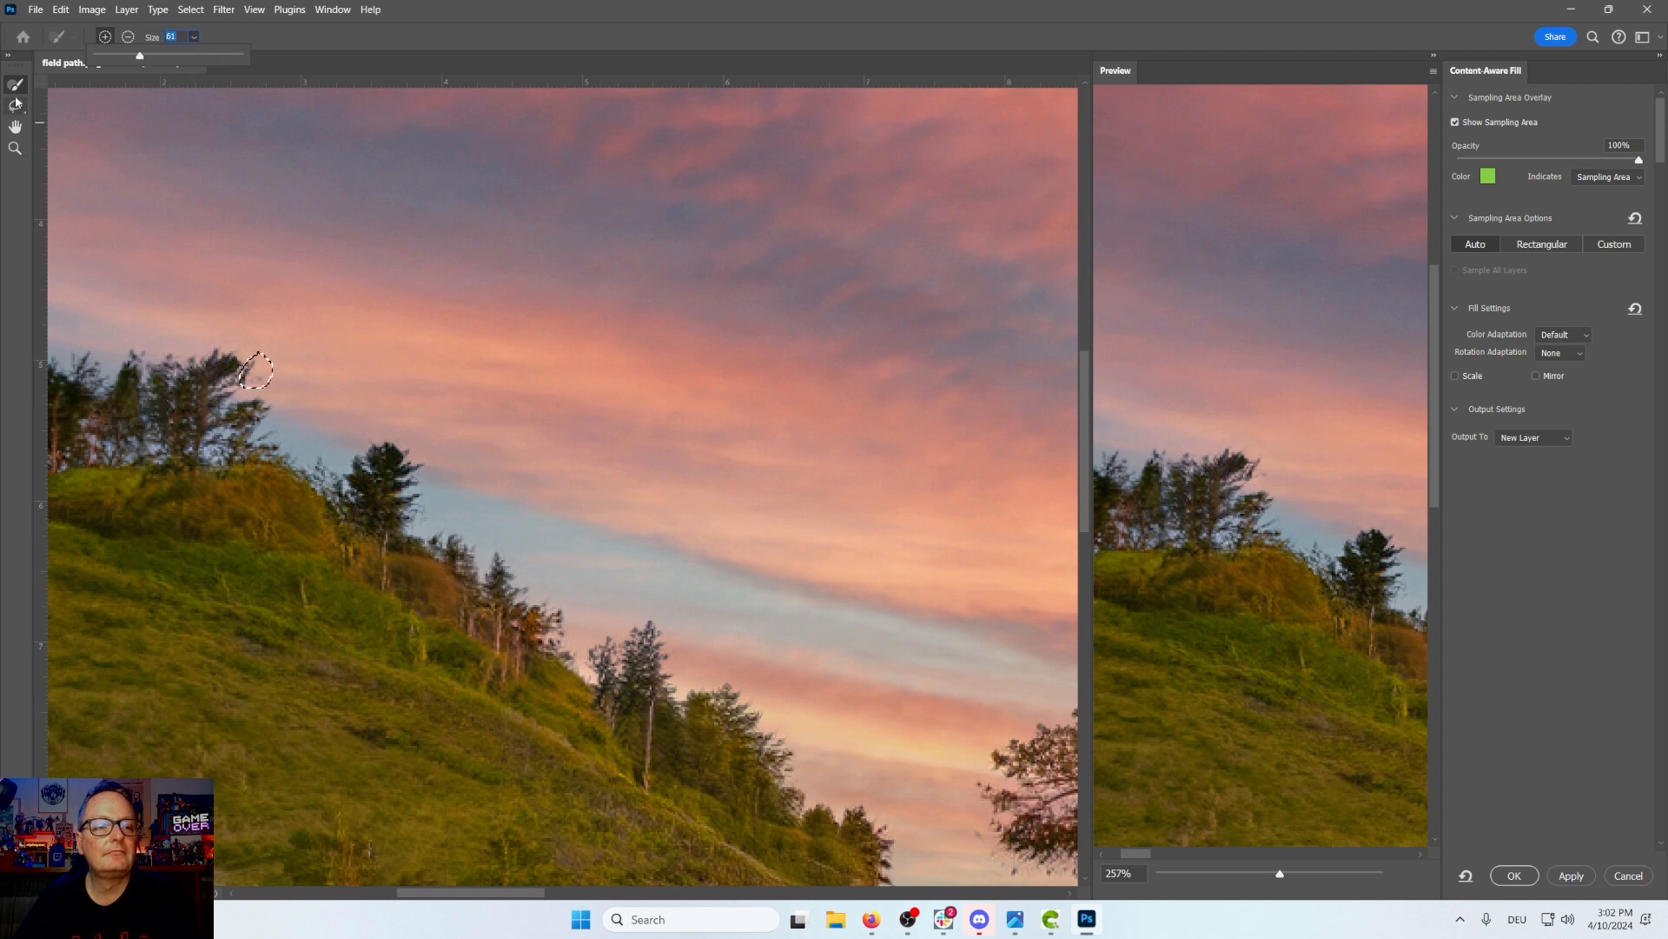
{"action": "left_click_drag", "start_coordinate": [358, 294], "coordinate": [274, 255]}
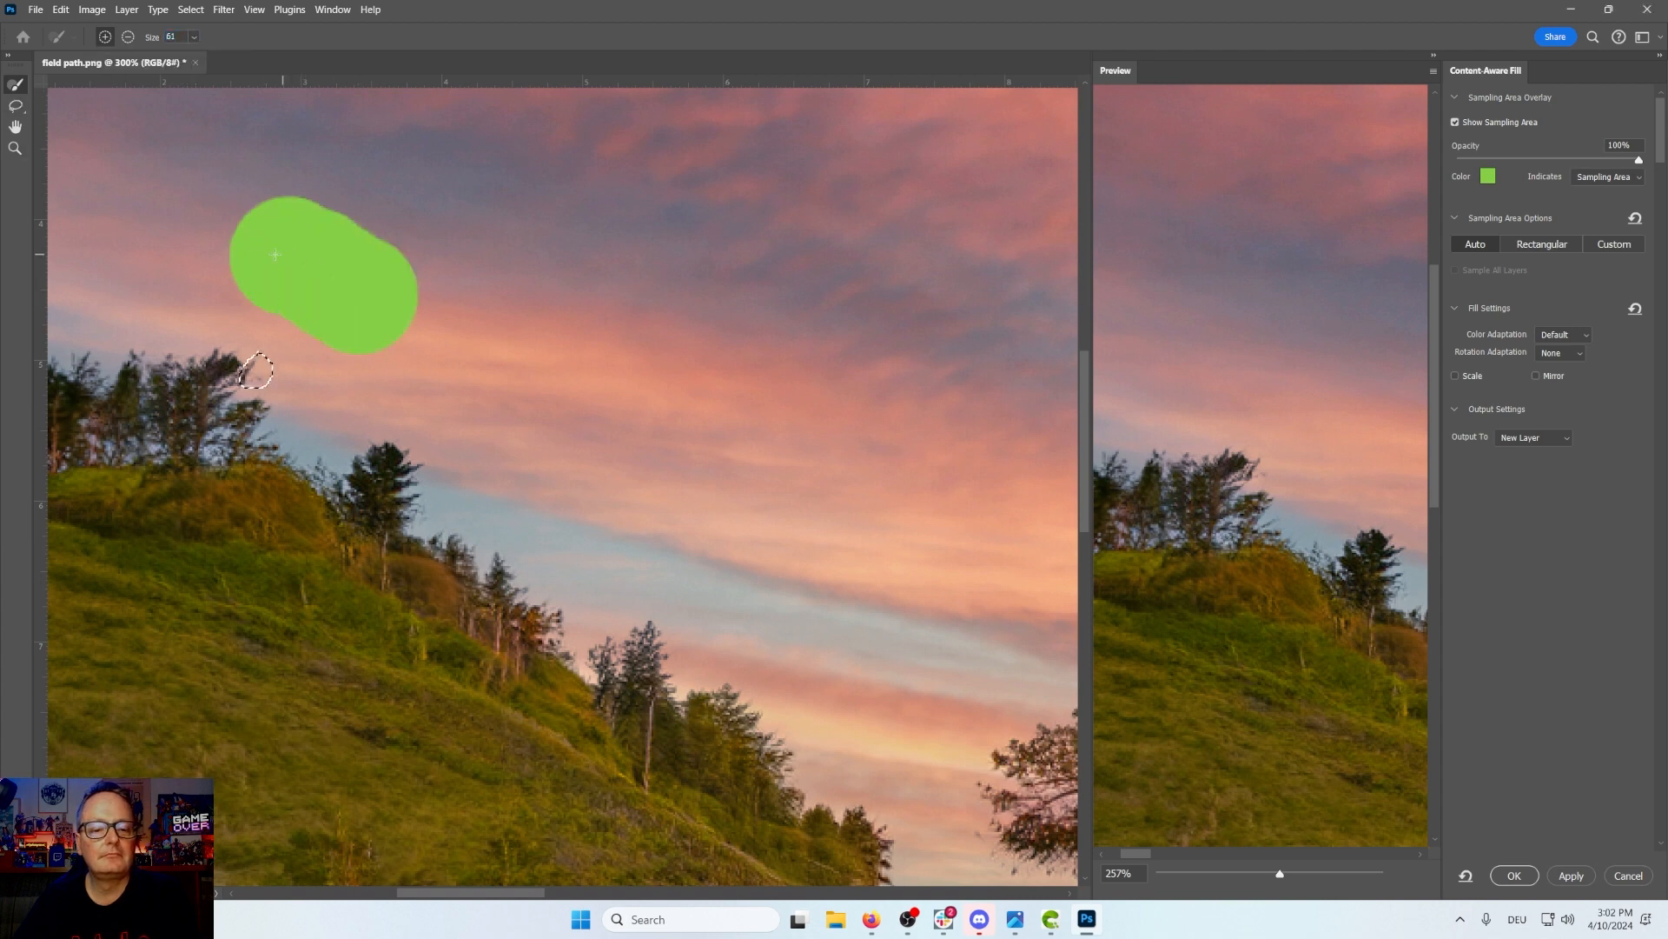
{"action": "mouse_move", "coordinate": [358, 387]}
{"action": "left_mouse_down"}
{"action": "mouse_move", "coordinate": [344, 395]}
{"action": "mouse_move", "coordinate": [265, 320]}
{"action": "mouse_move", "coordinate": [426, 408]}
{"action": "mouse_move", "coordinate": [869, 556]}
{"action": "mouse_move", "coordinate": [916, 600]}
{"action": "left_mouse_up"}
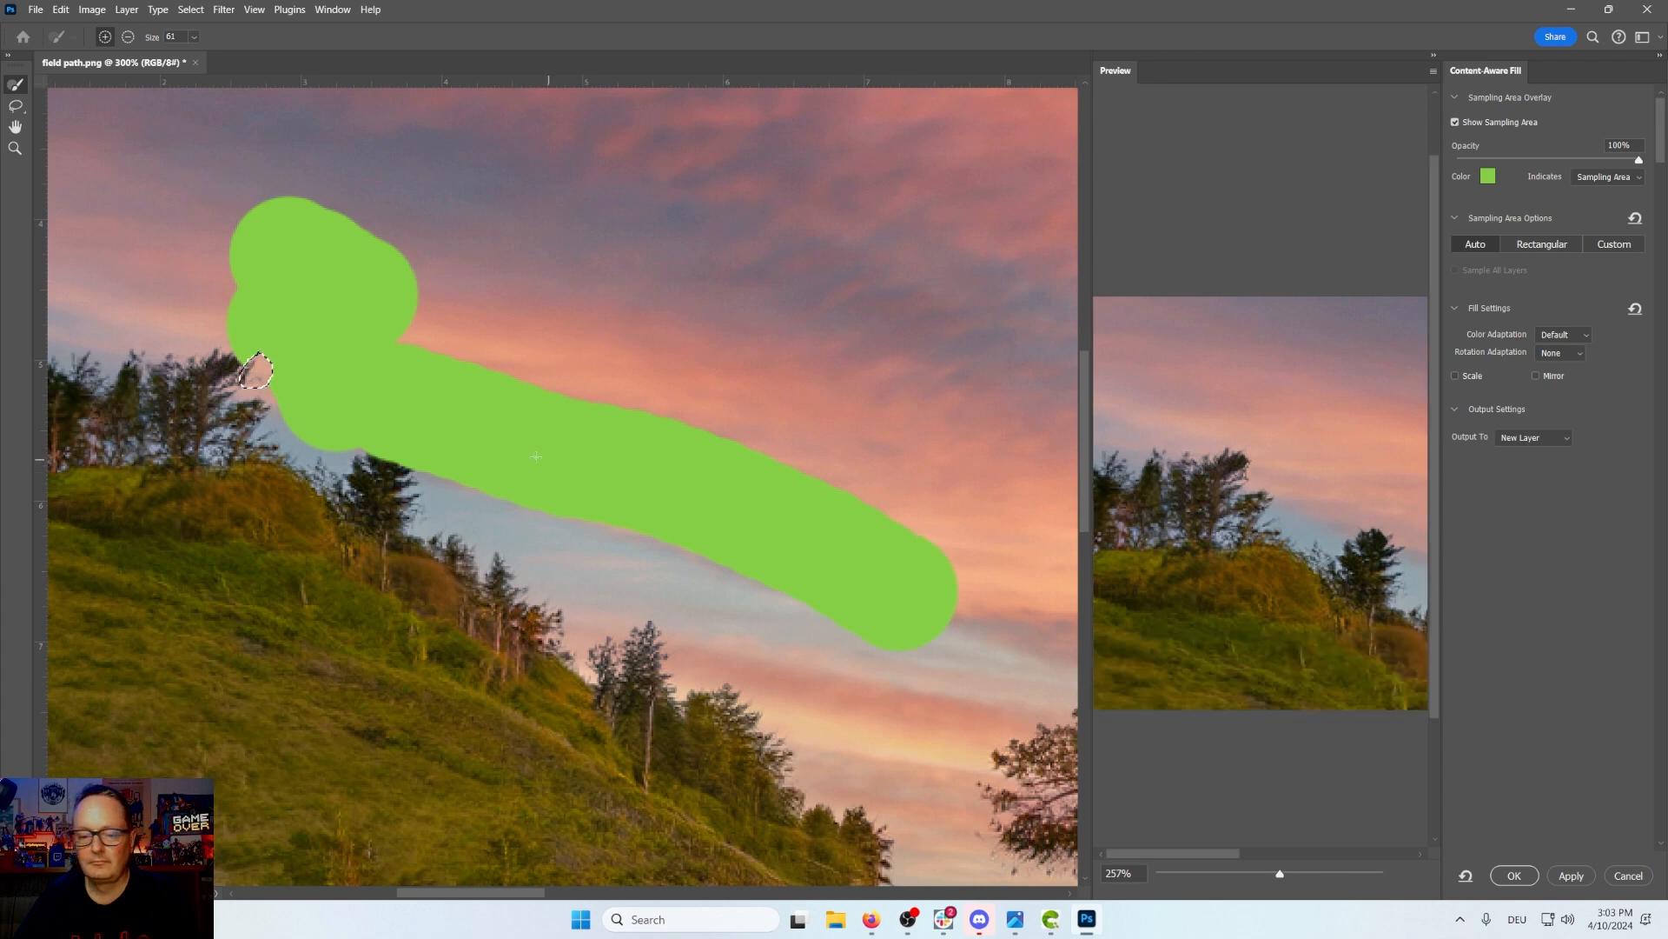
Step: Subtract the sampling area near the treetops with a 23 px brush
{"action": "left_click", "coordinate": [128, 37]}
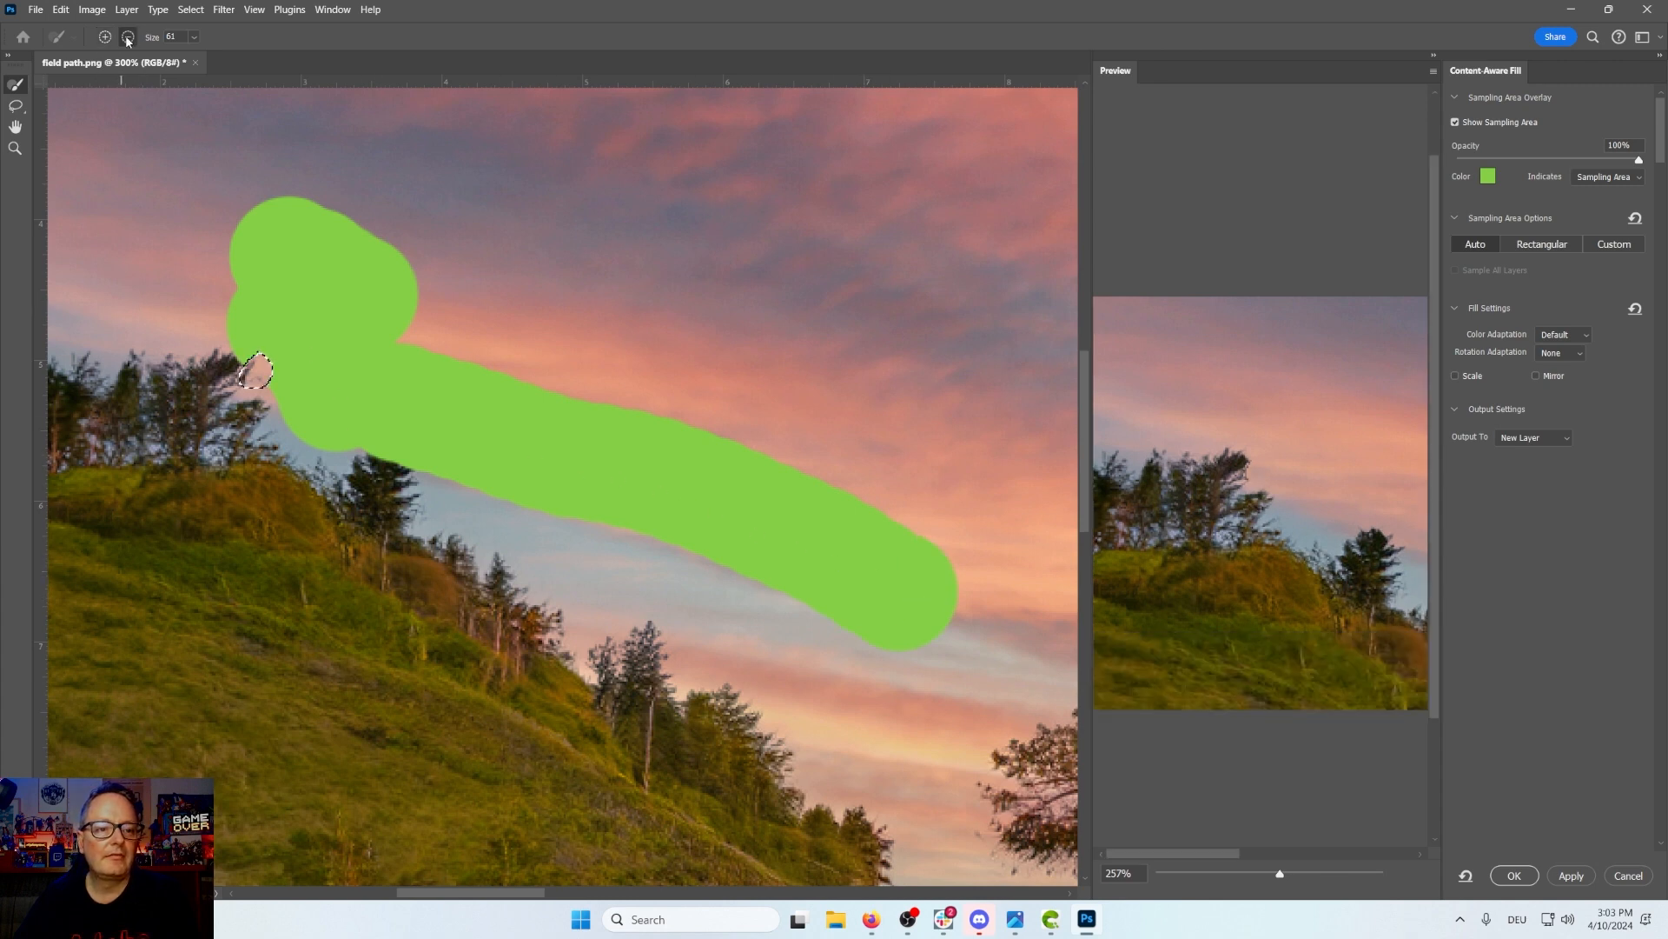
{"action": "left_click", "coordinate": [193, 38]}
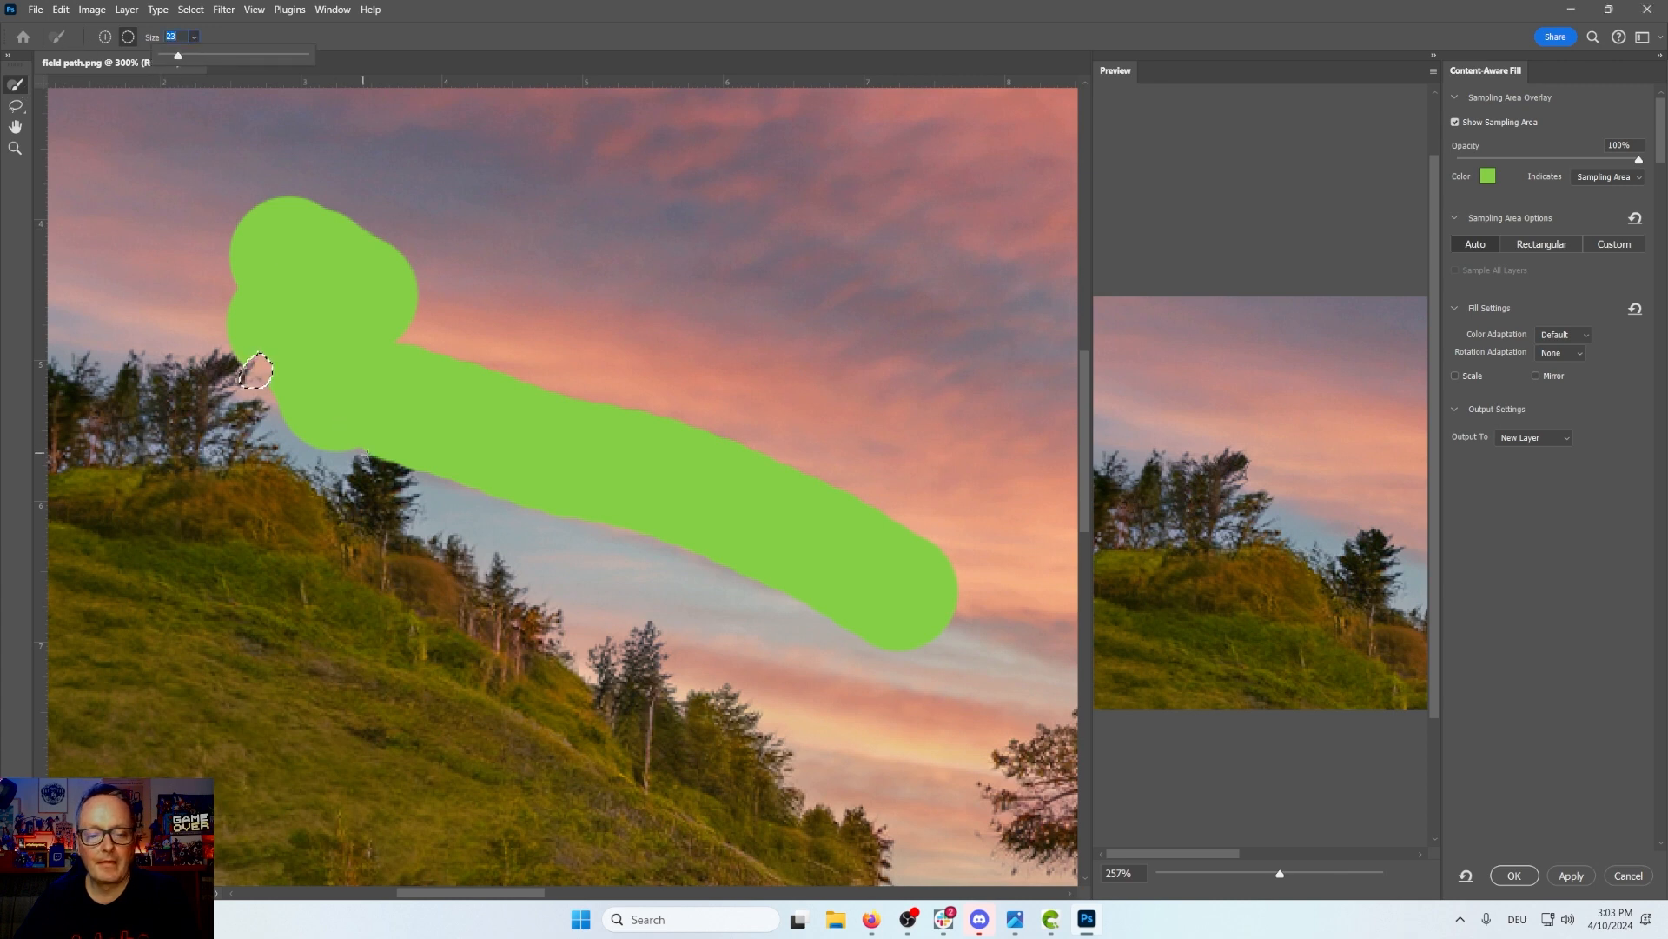
{"action": "mouse_move", "coordinate": [365, 452]}
{"action": "left_mouse_down"}
{"action": "mouse_move", "coordinate": [387, 443]}
{"action": "mouse_move", "coordinate": [406, 479]}
{"action": "mouse_move", "coordinate": [419, 470]}
{"action": "left_mouse_up"}
{"action": "left_click", "coordinate": [241, 368]}
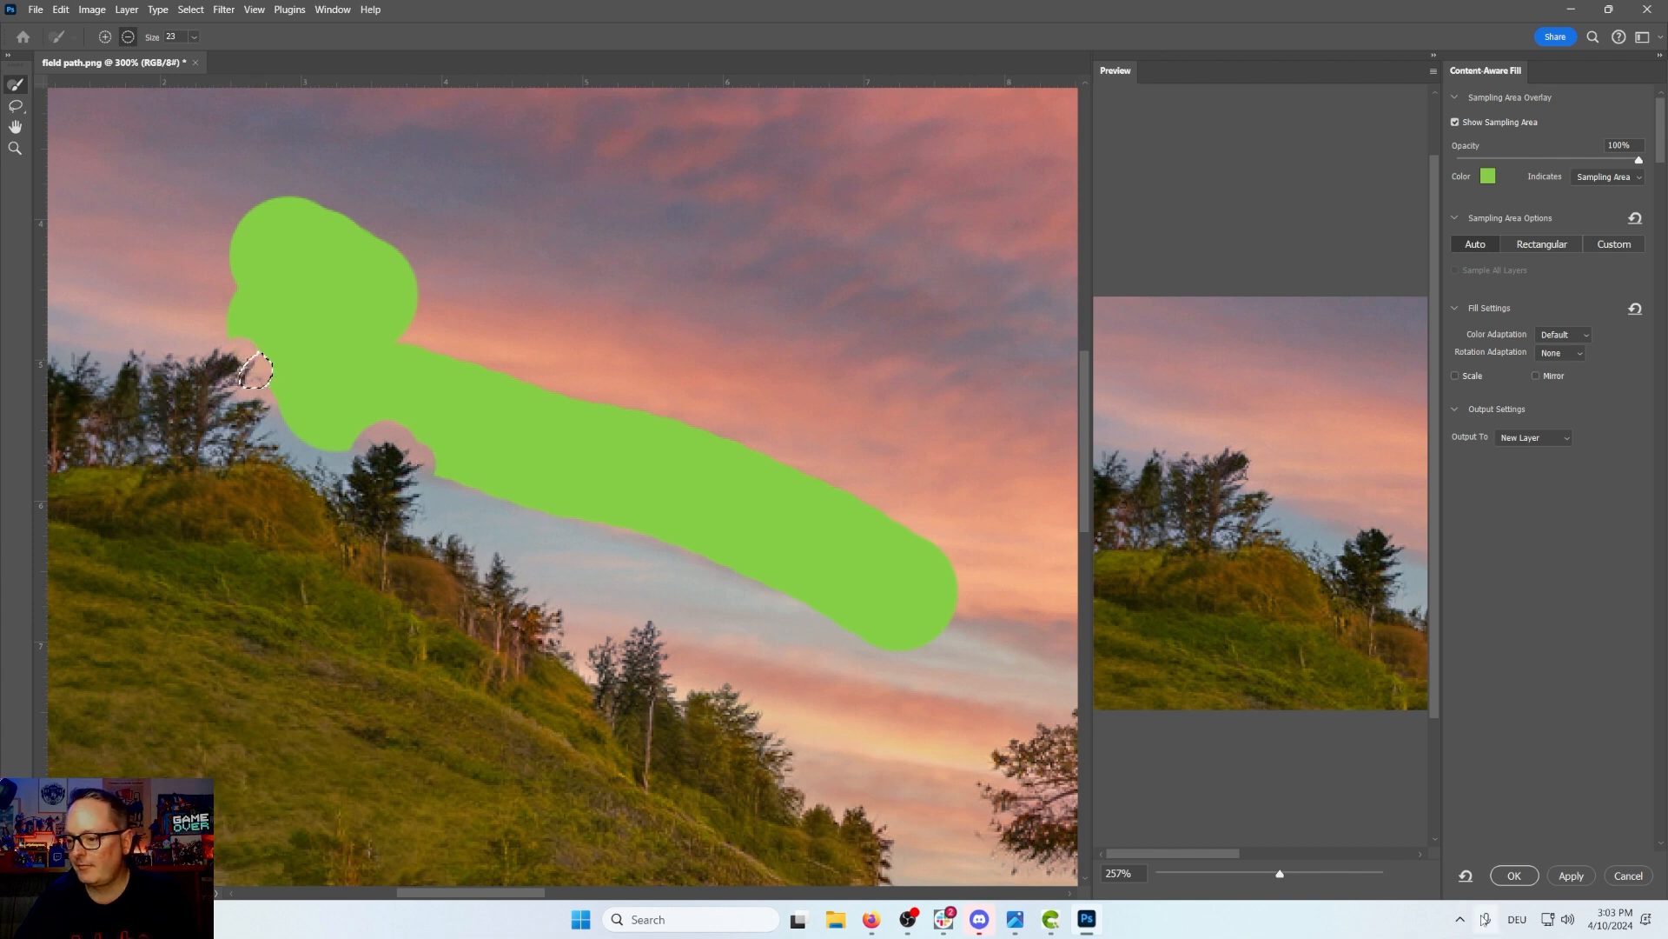
Step: Apply the content-aware fill as a new layer and deselect
{"action": "left_click", "coordinate": [1569, 876]}
{"action": "left_click", "coordinate": [1526, 881]}
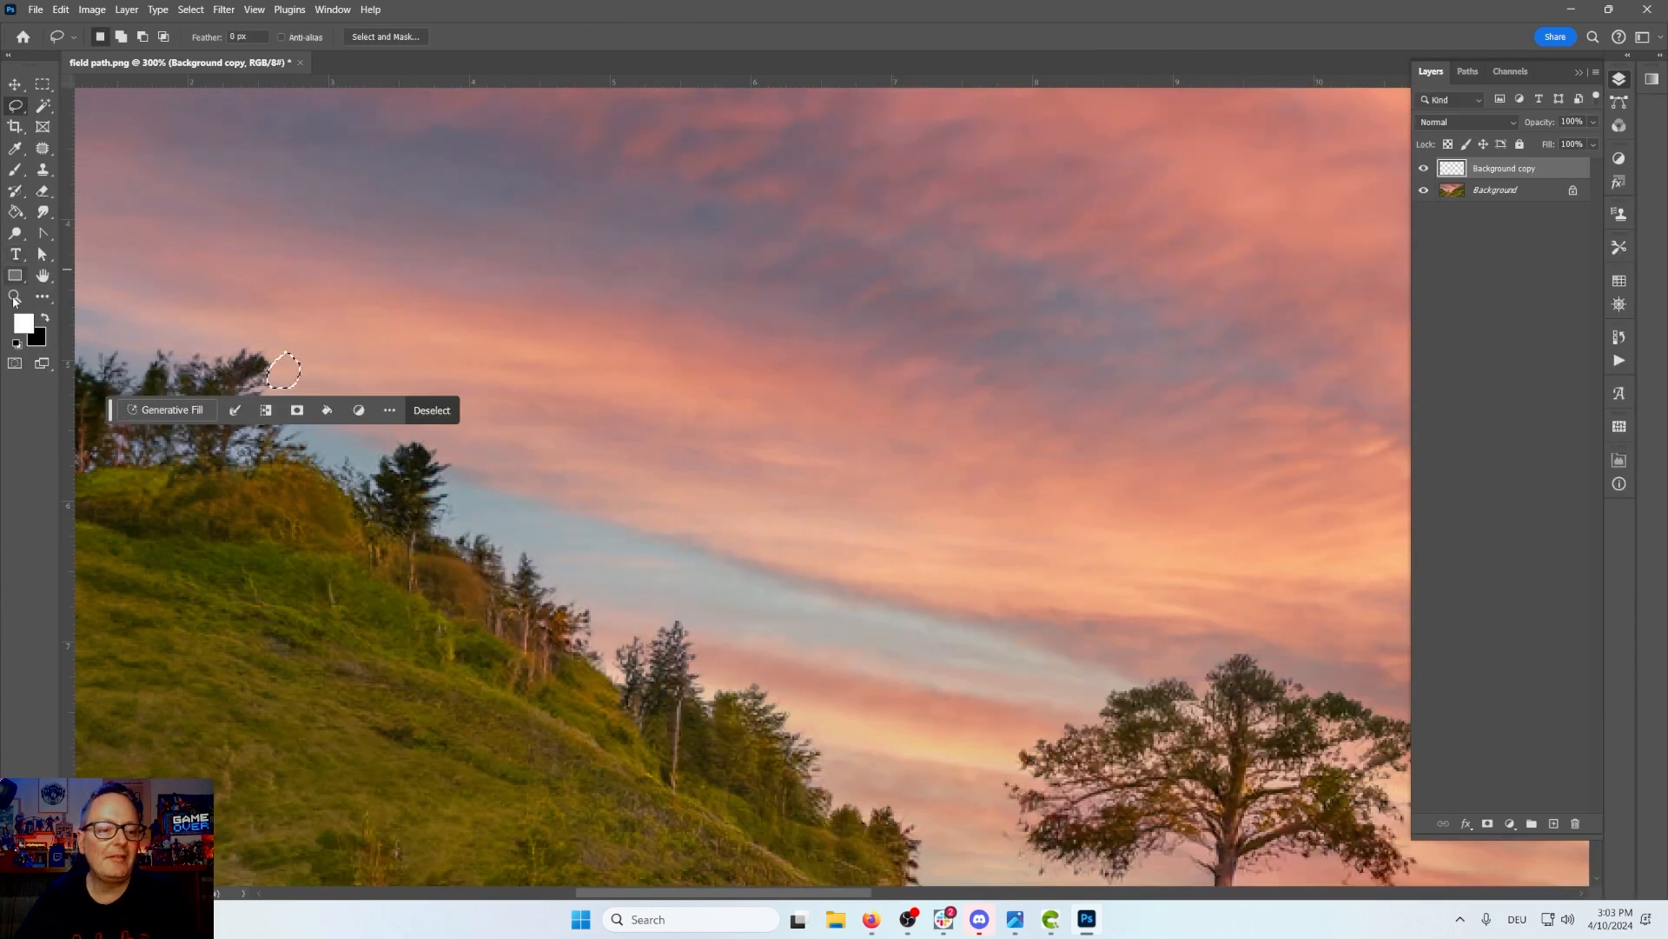
{"action": "key", "text": "ctrl+d"}
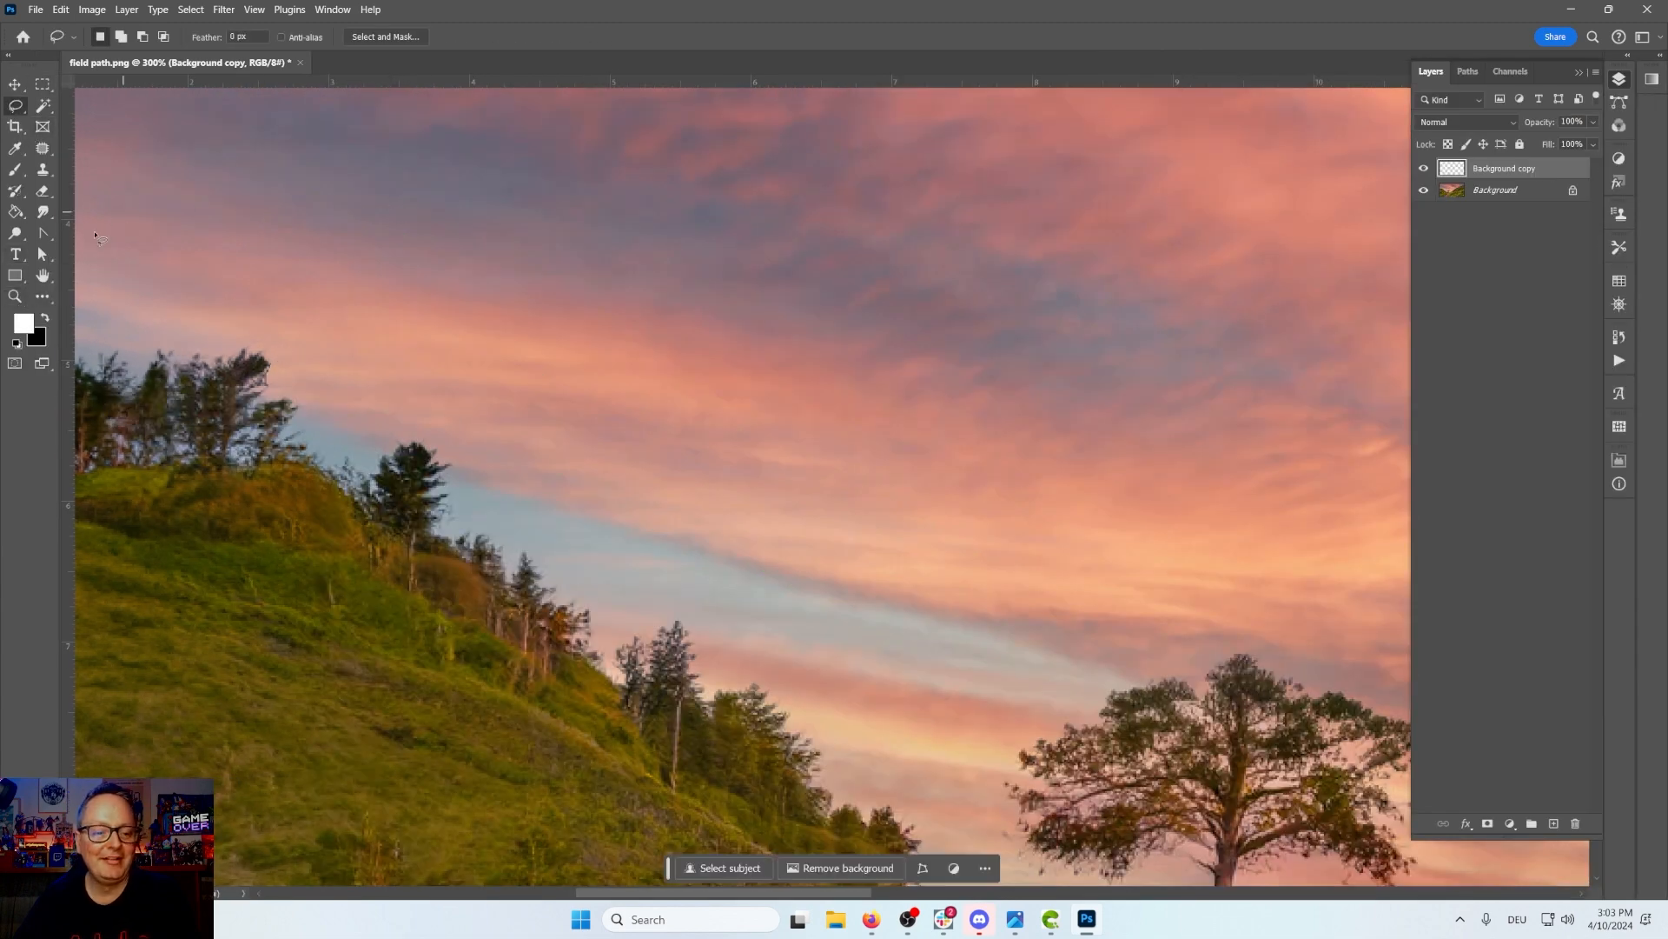
Step: Zoom back out to view the whole image at 100%
{"action": "left_click", "coordinate": [14, 296]}
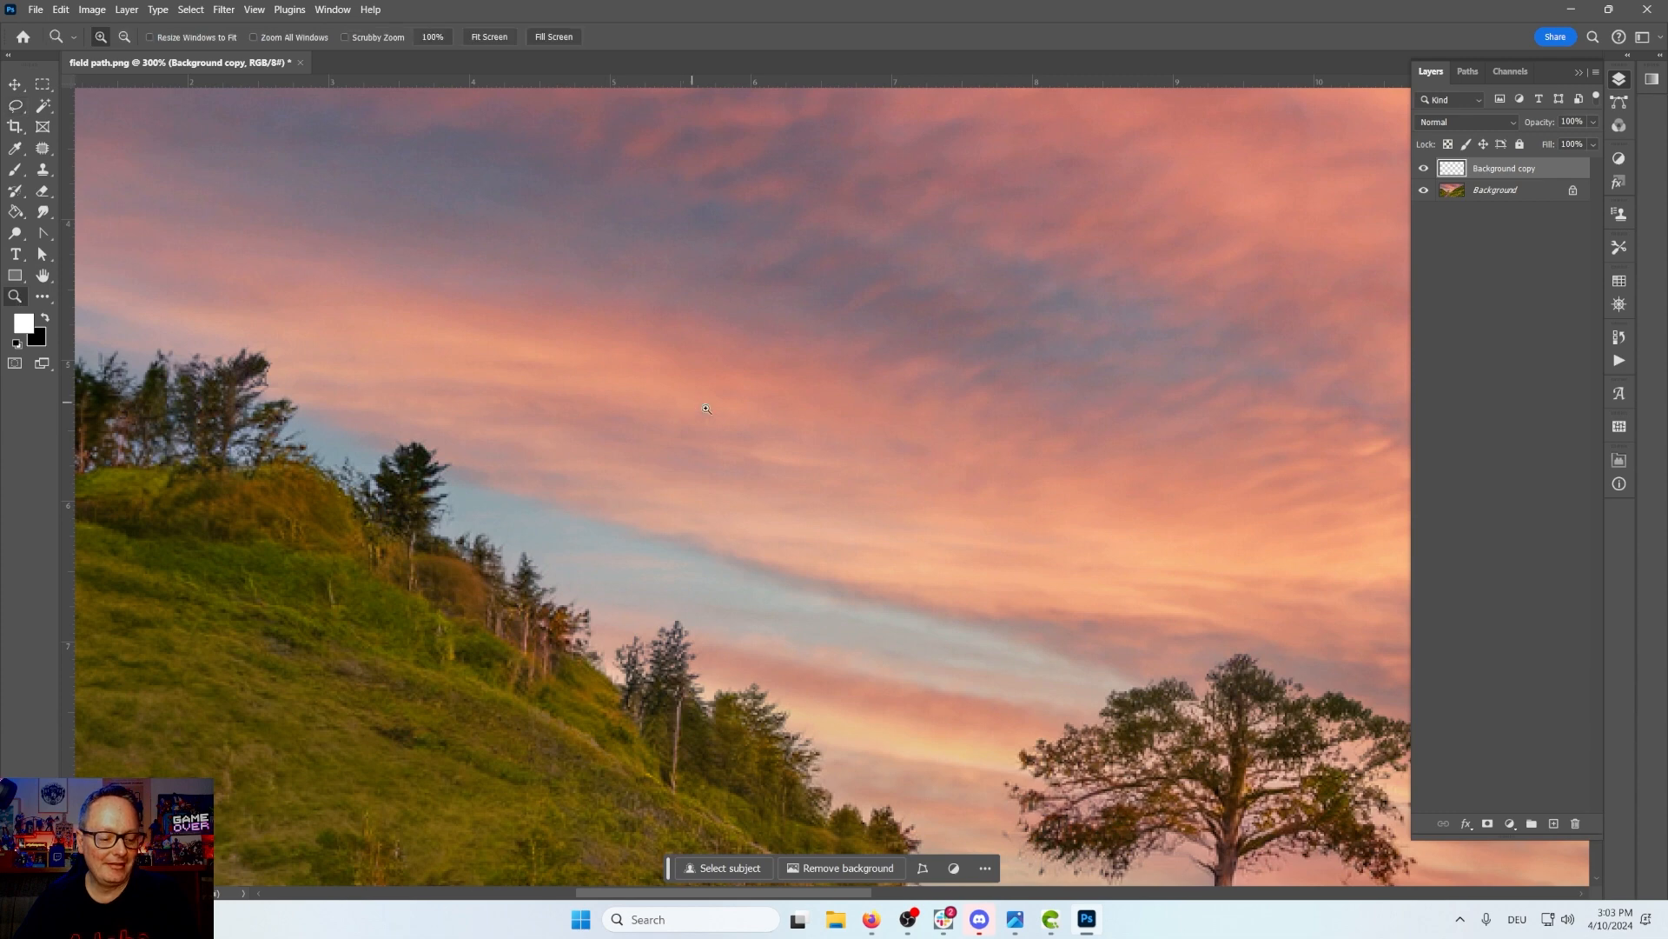
{"action": "left_click", "coordinate": [869, 469], "text": "alt"}
{"action": "left_click", "coordinate": [1161, 589], "text": "alt"}
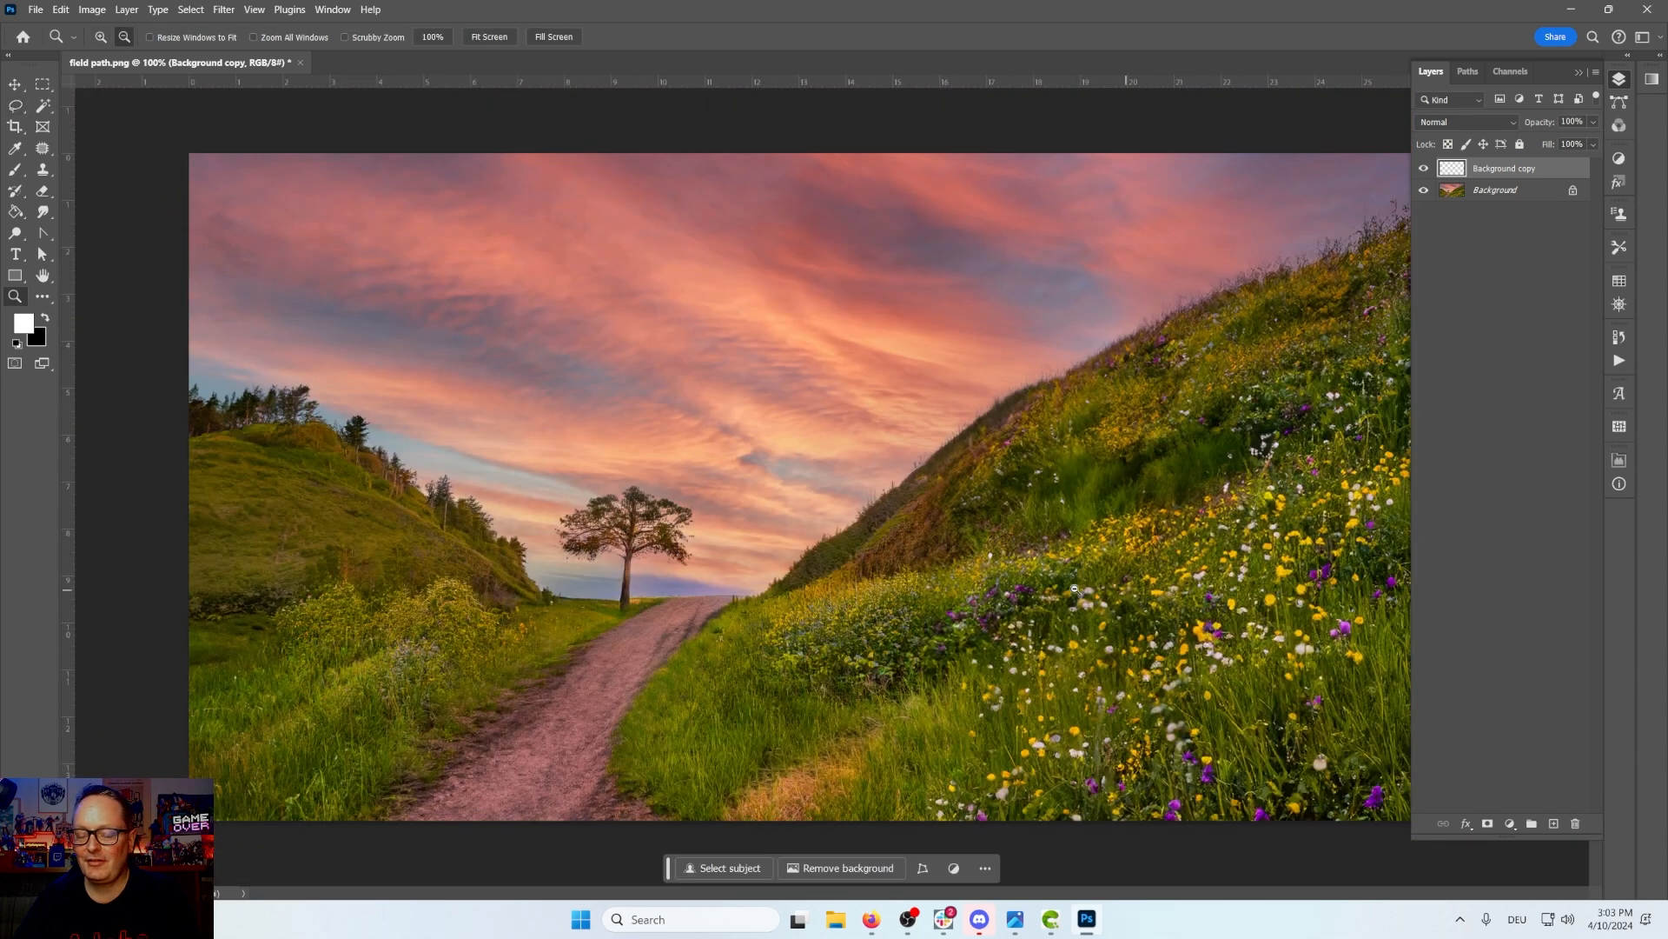
{"action": "left_click", "coordinate": [1577, 73]}
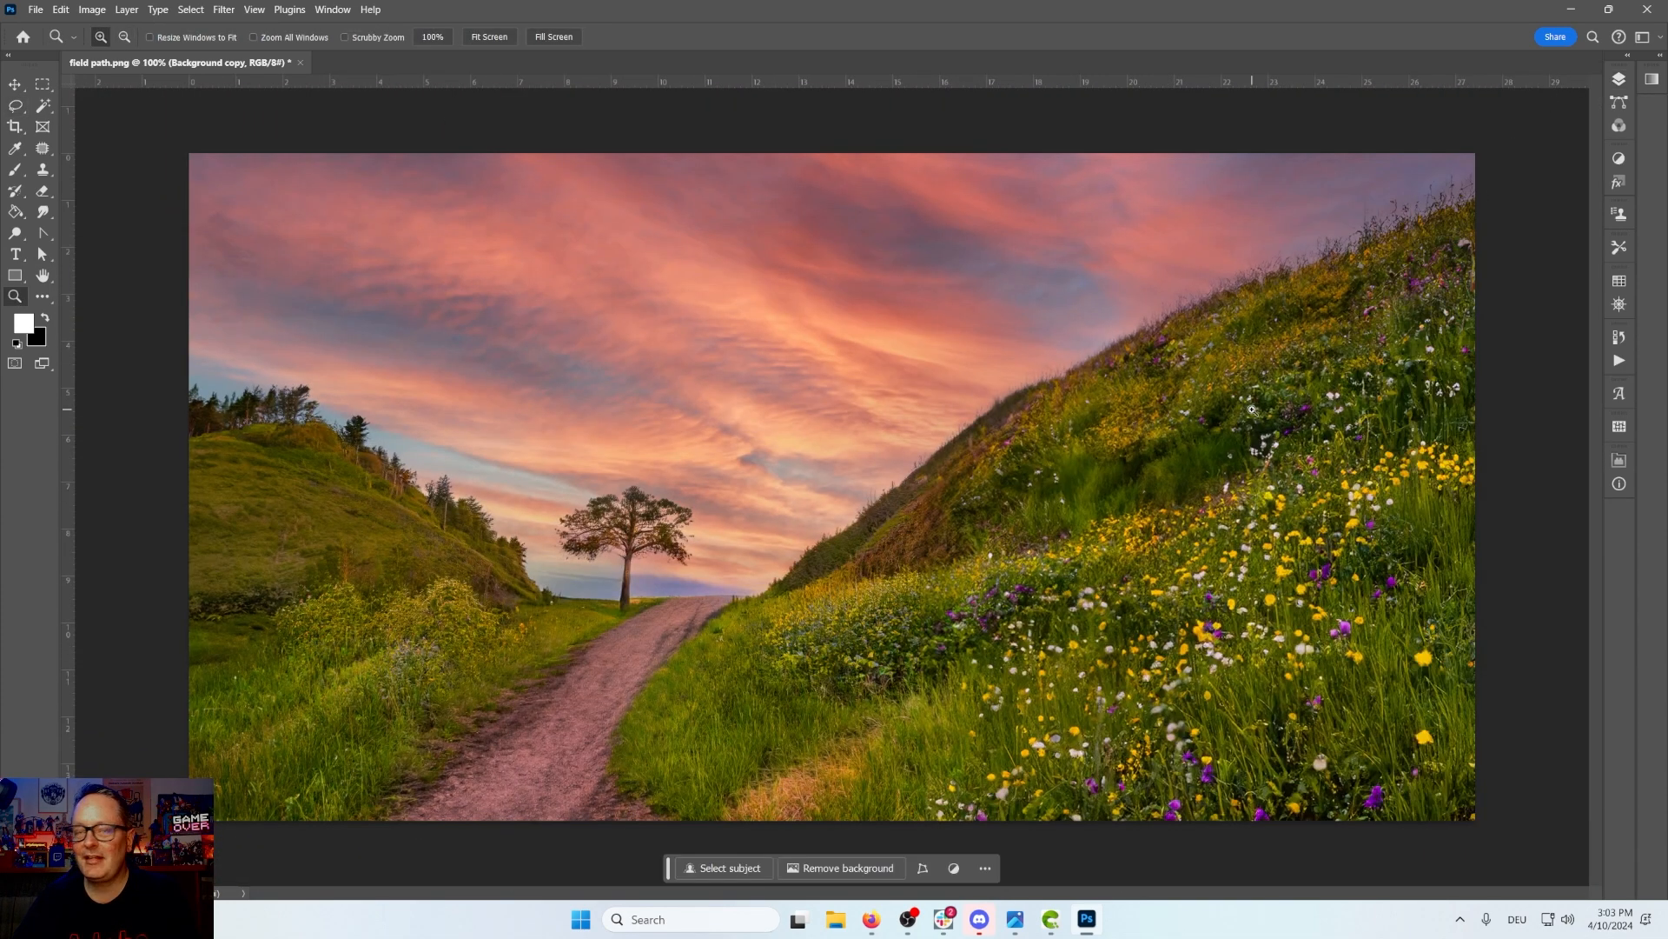